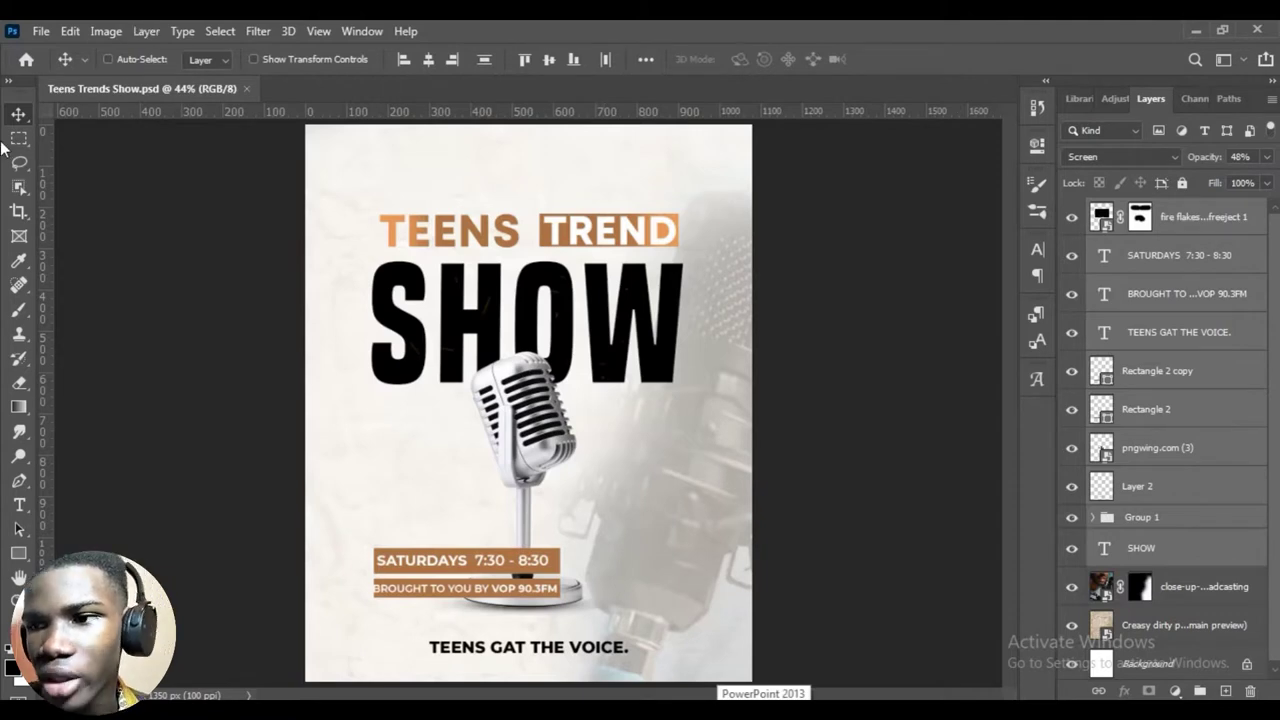
# Look through the File menu, then bring up the New Document dialog with Ctrl+N.
pyautogui.click(40, 31)
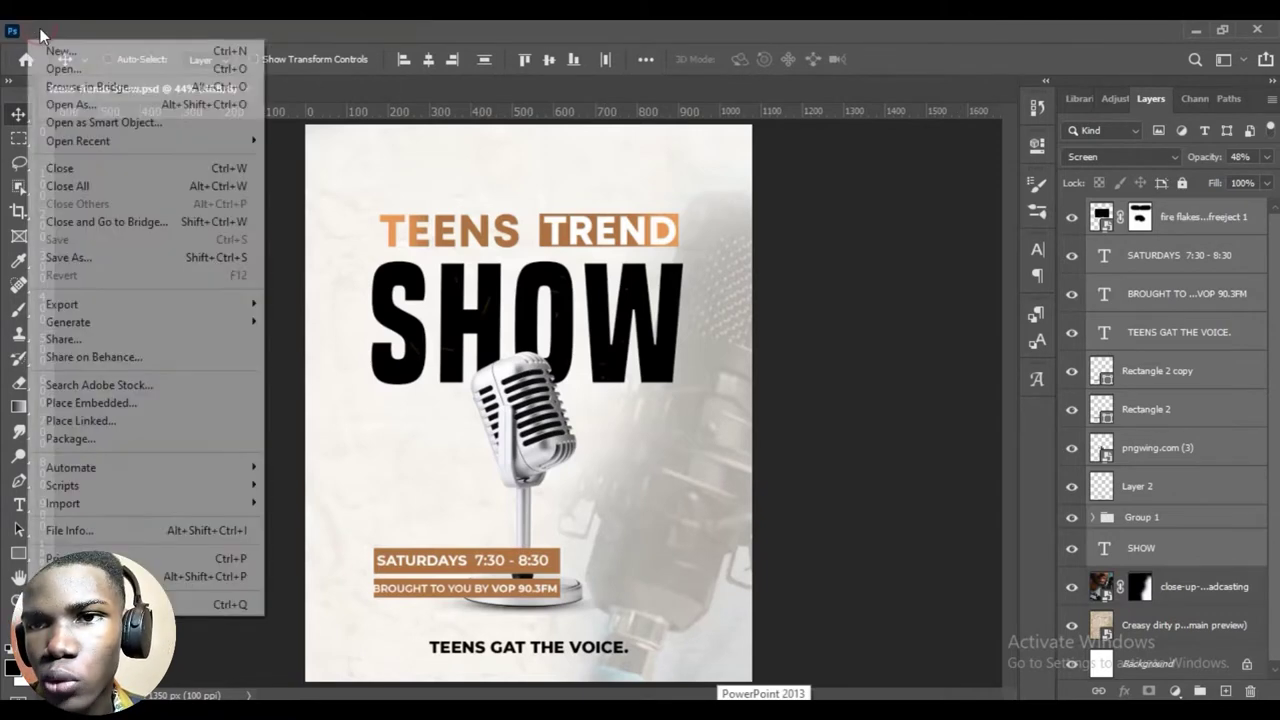
pyautogui.click(40, 31)
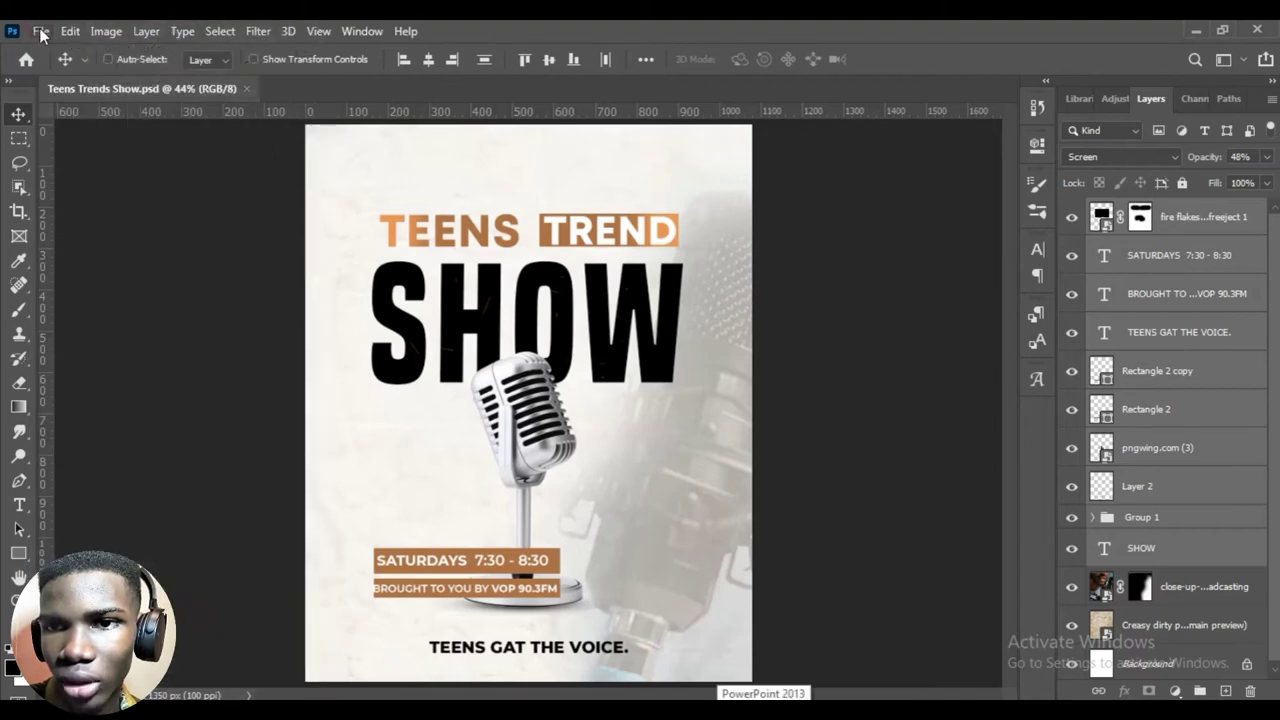
pyautogui.click(40, 31)
pyautogui.click(40, 31)
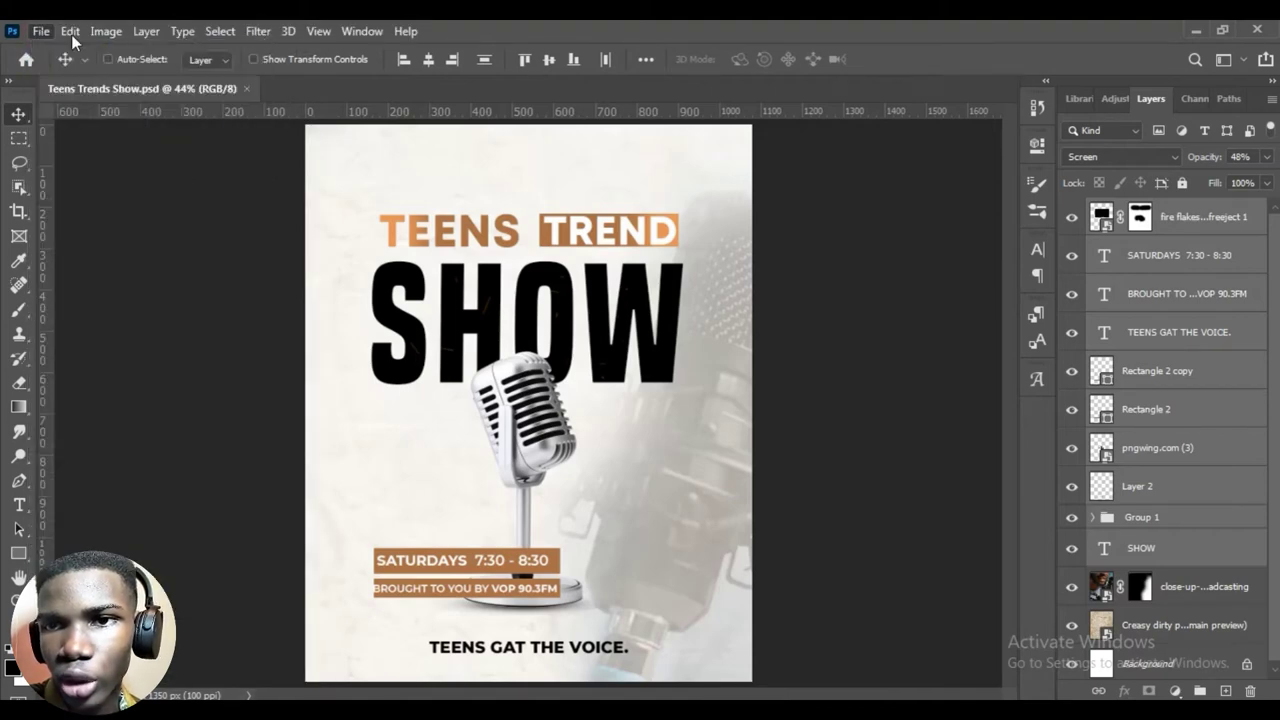
pyautogui.click(40, 31)
pyautogui.click(36, 36)
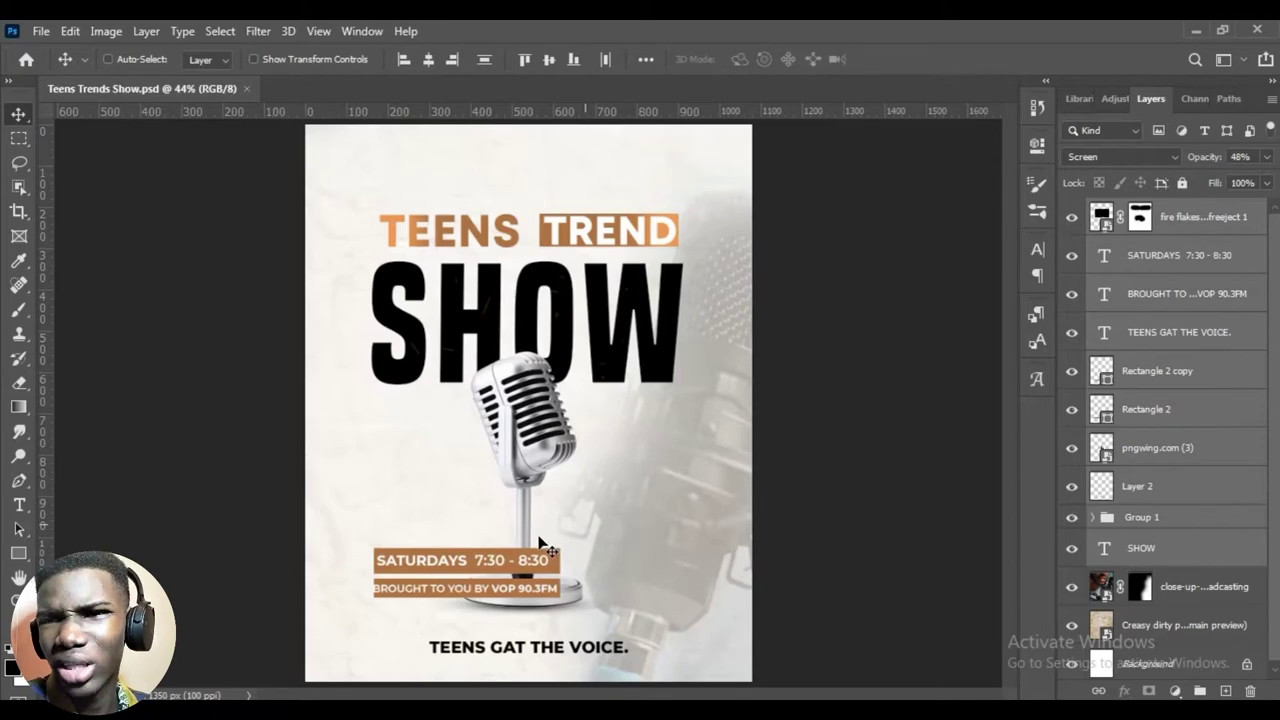
pyautogui.hotkey('ctrl', 'n')
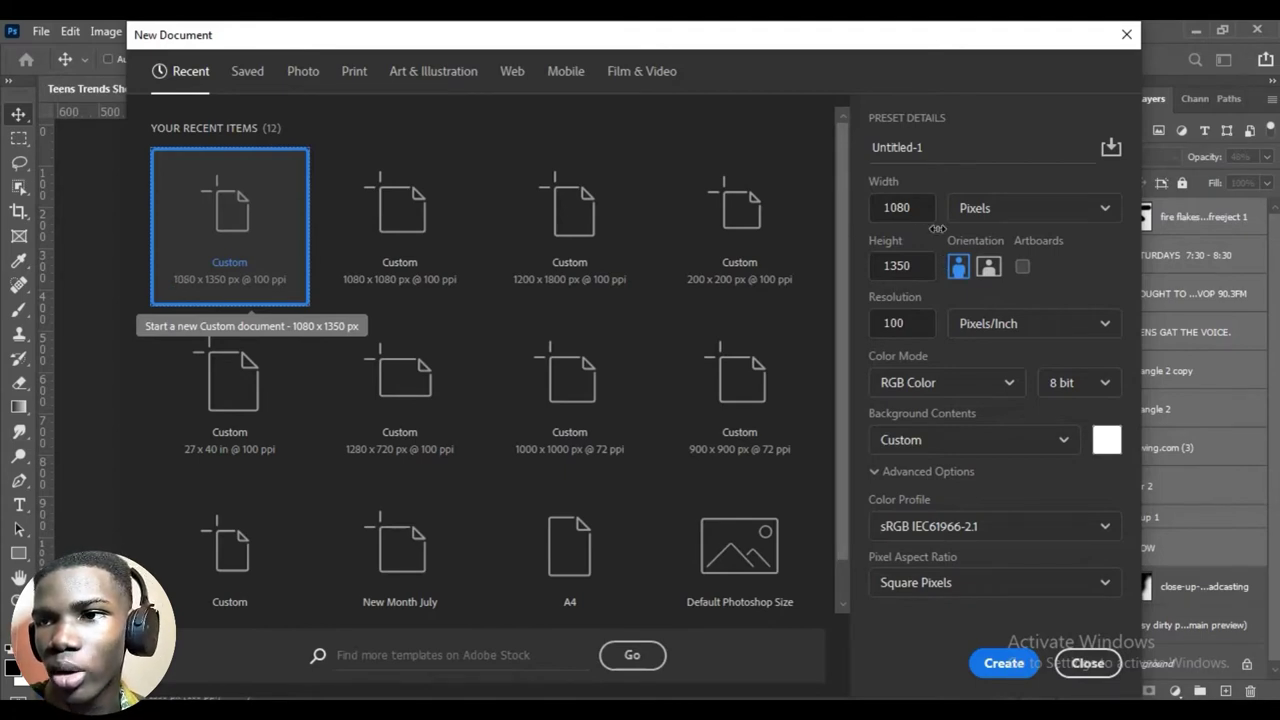
# Create the 1080 × 1350 px, 100 ppi Untitled-1 document and fit its page to the screen.
pyautogui.click(931, 147)
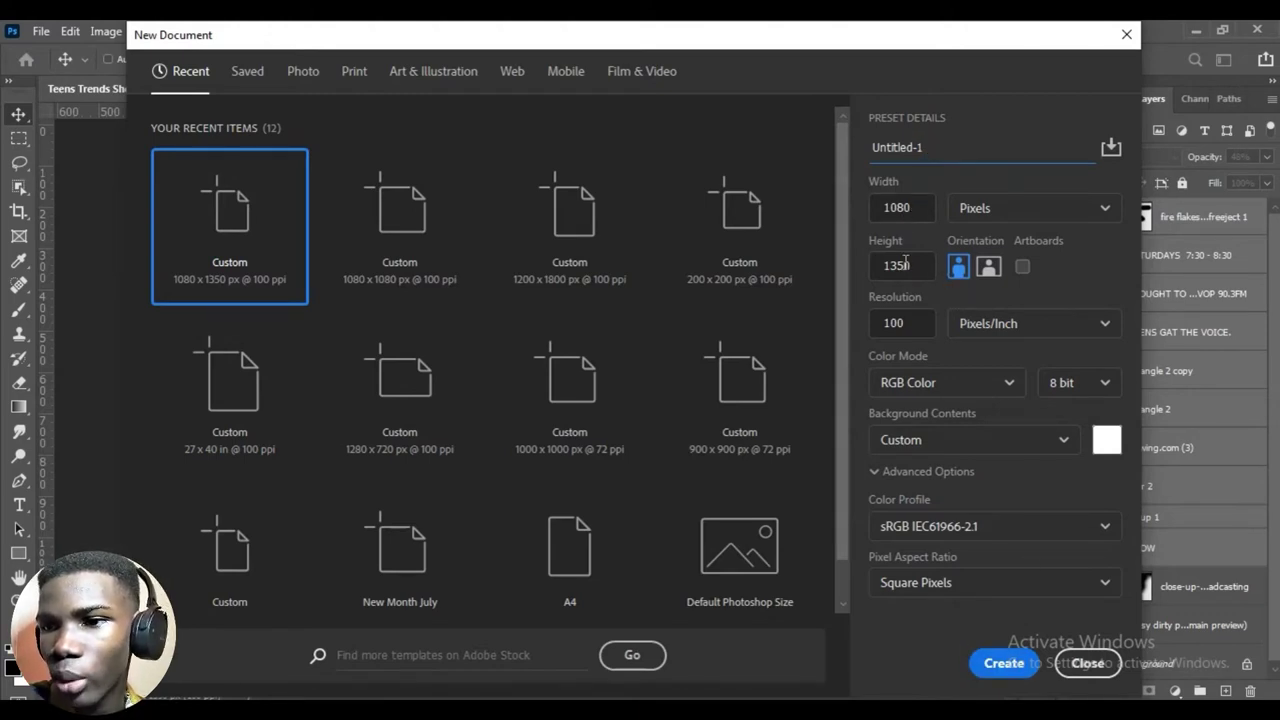
pyautogui.click(1004, 664)
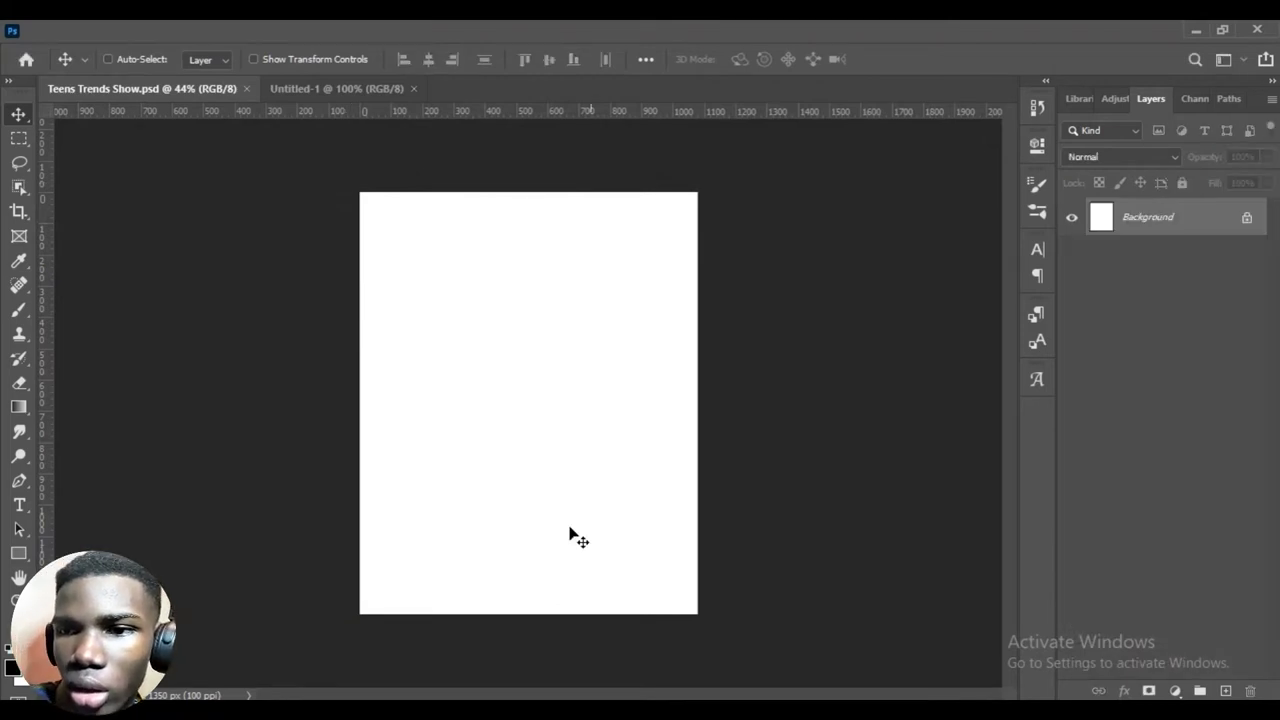
pyautogui.hotkey('ctrl', 'Tab')
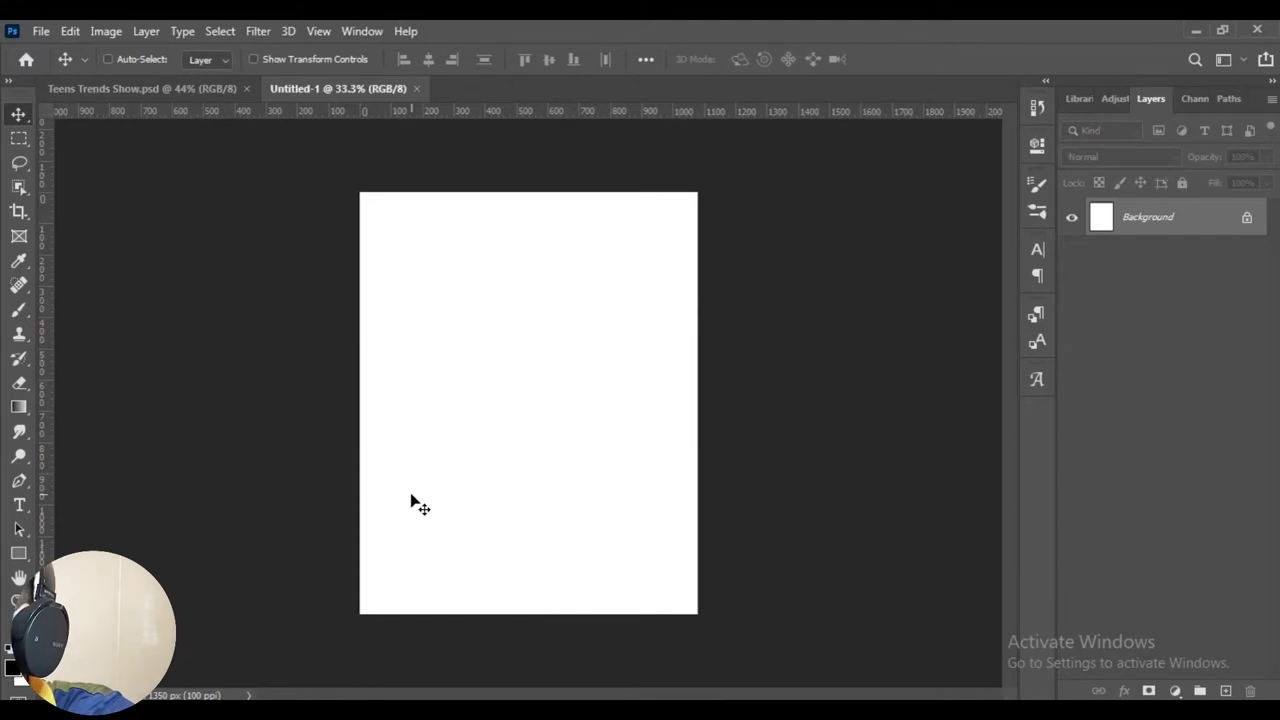
pyautogui.hotkey('ctrl', '0')
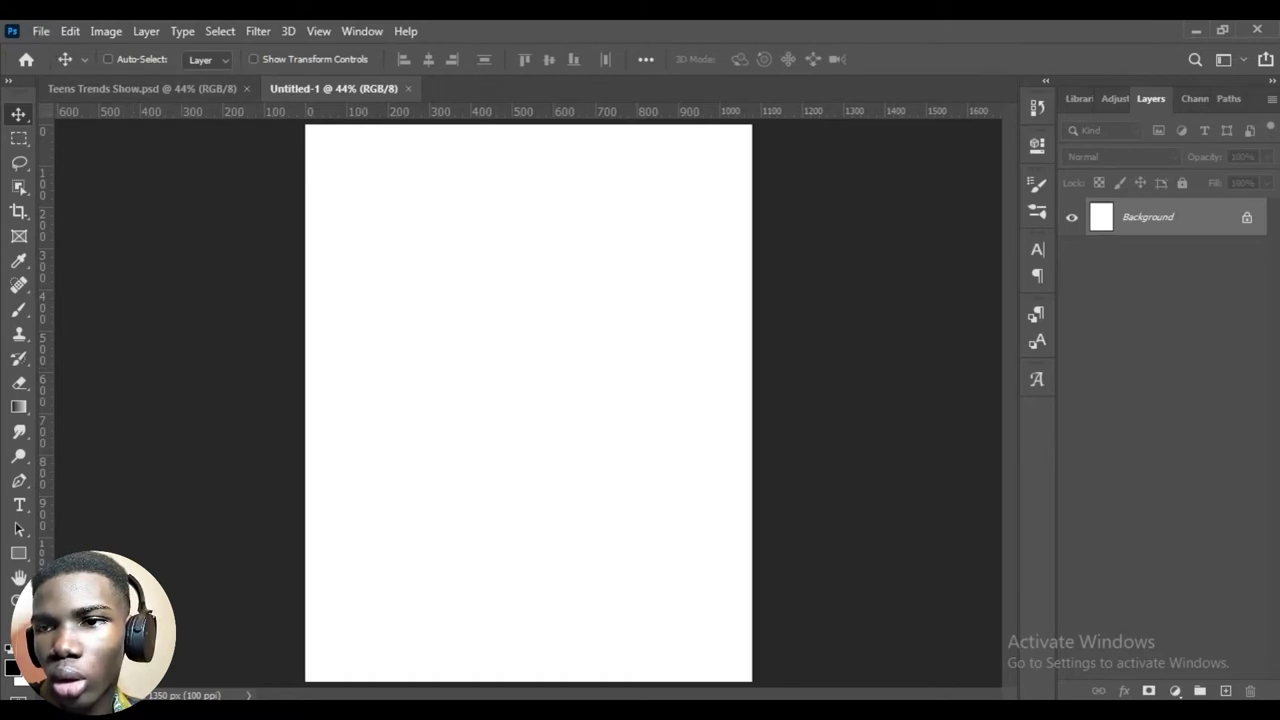
# Locate and select pngwing.com (3) in File Explorer's Downloads folder, then minimize Explorer.
pyautogui.click(1196, 30)
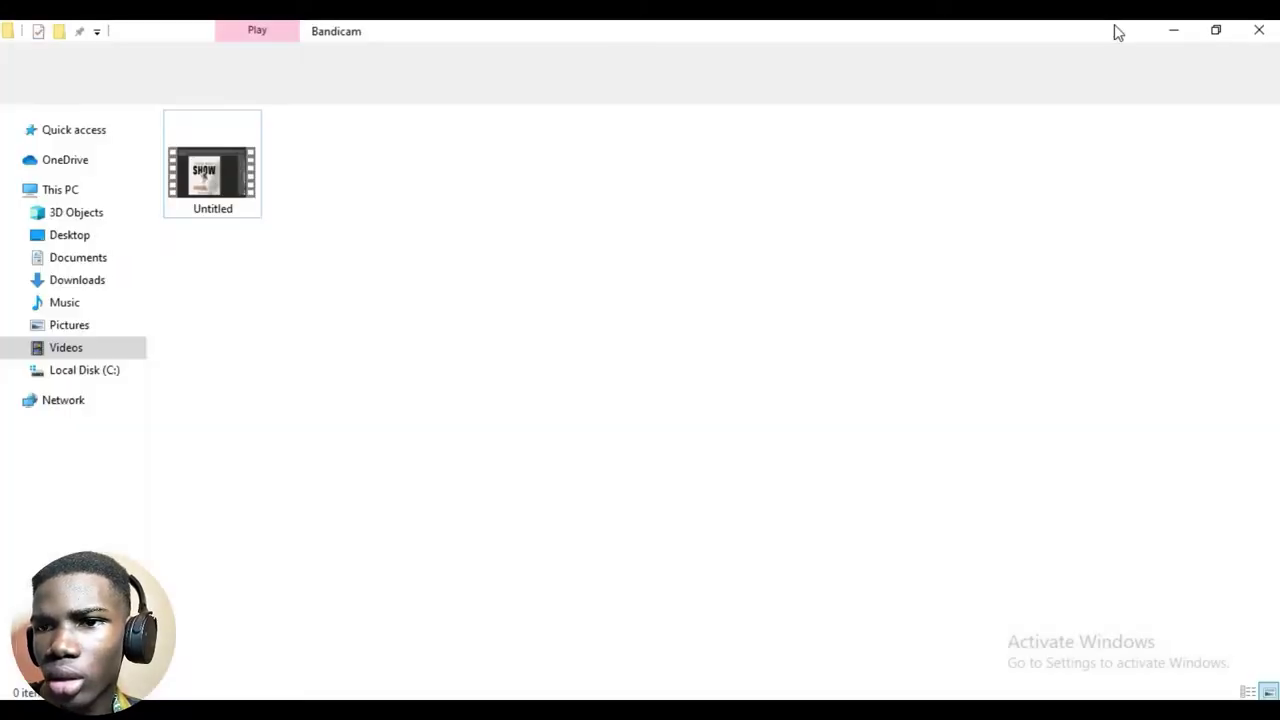
pyautogui.click(1215, 32)
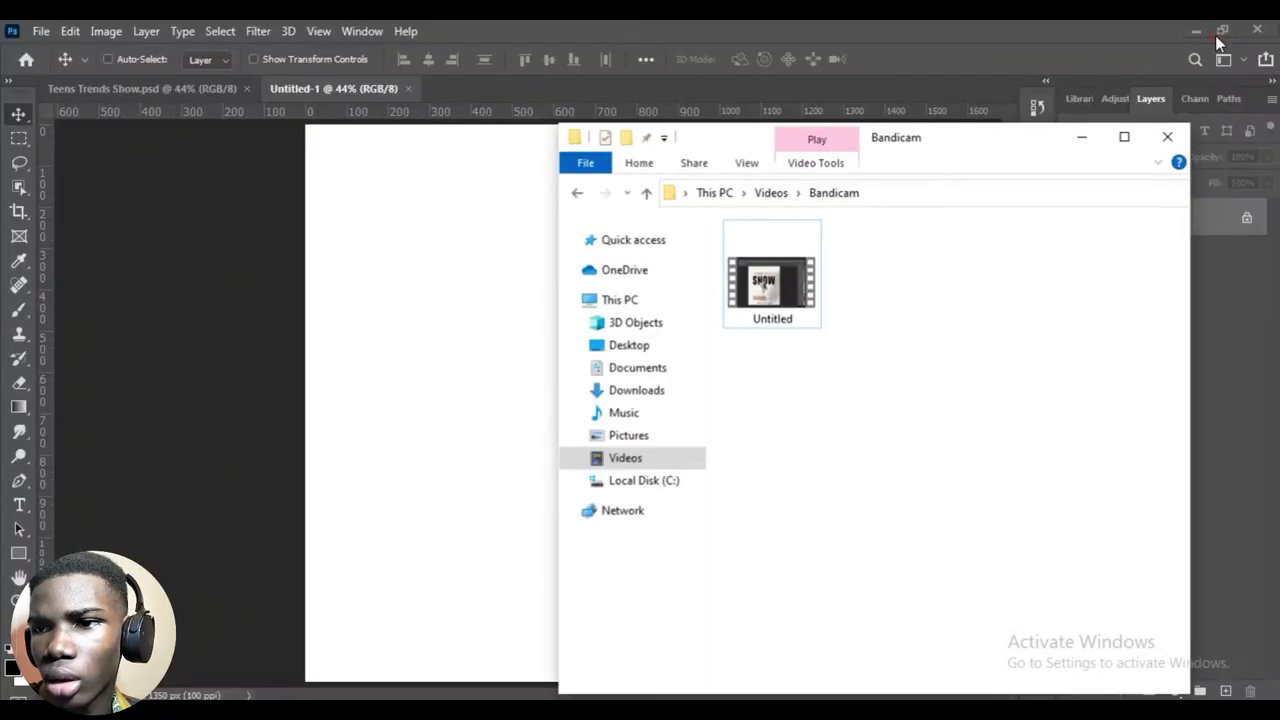
pyautogui.click(656, 390)
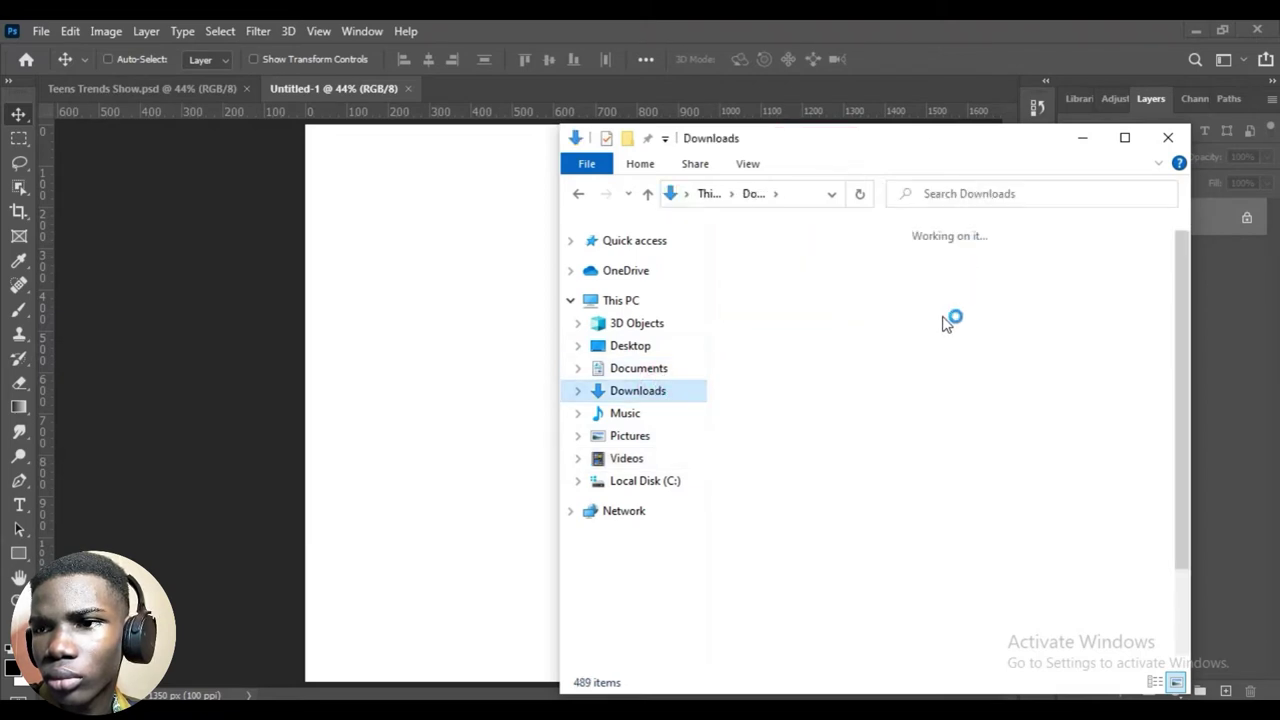
pyautogui.moveTo(942, 152); pyautogui.dragTo(1003, 137)
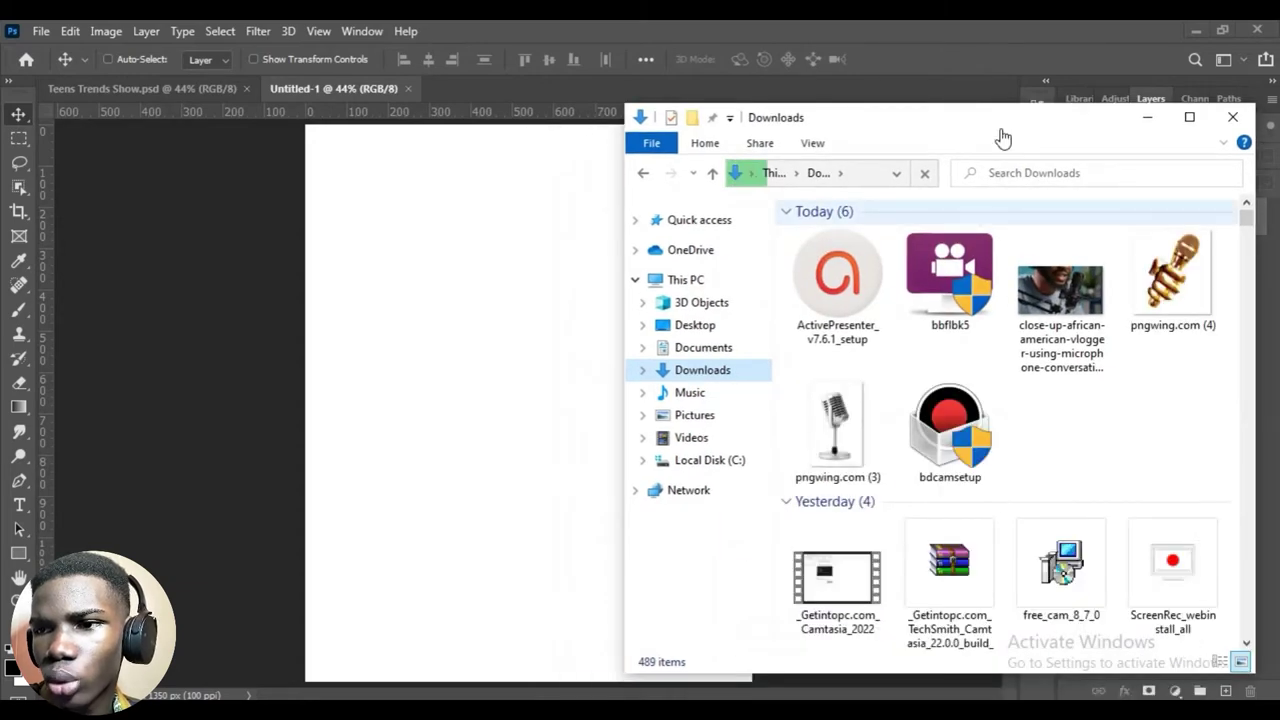
pyautogui.click(836, 428)
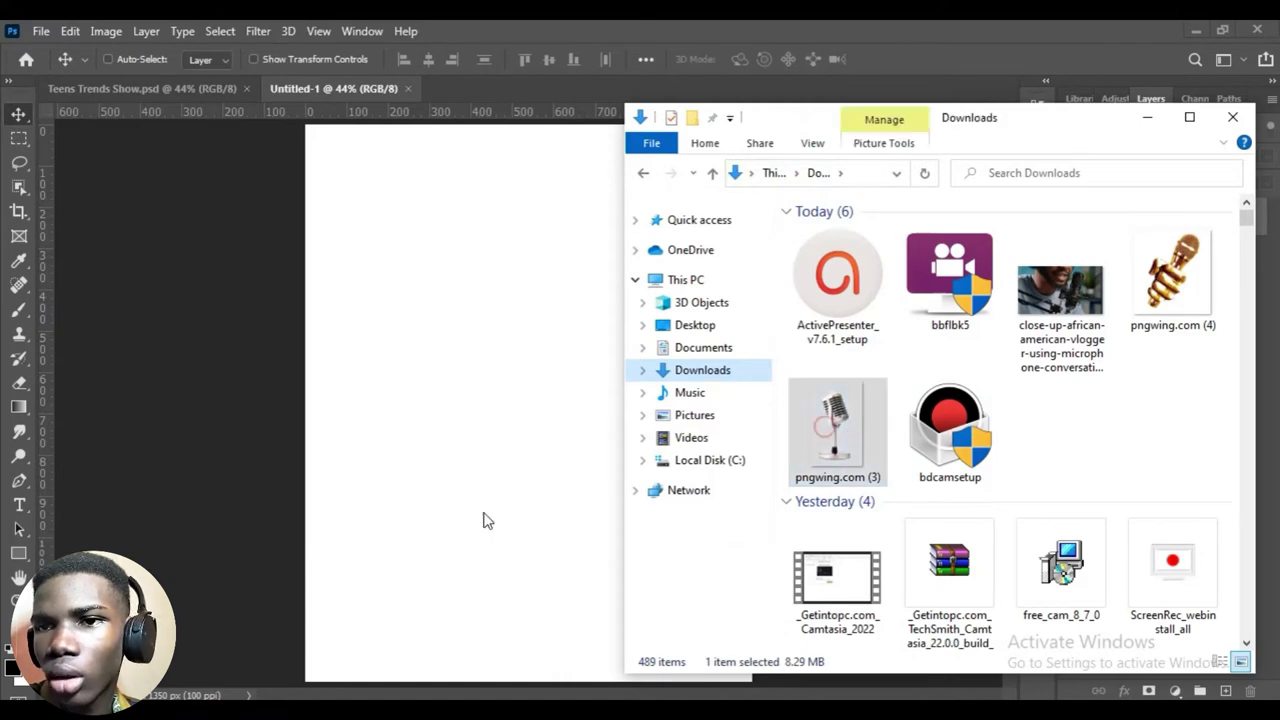
pyautogui.click(1147, 117)
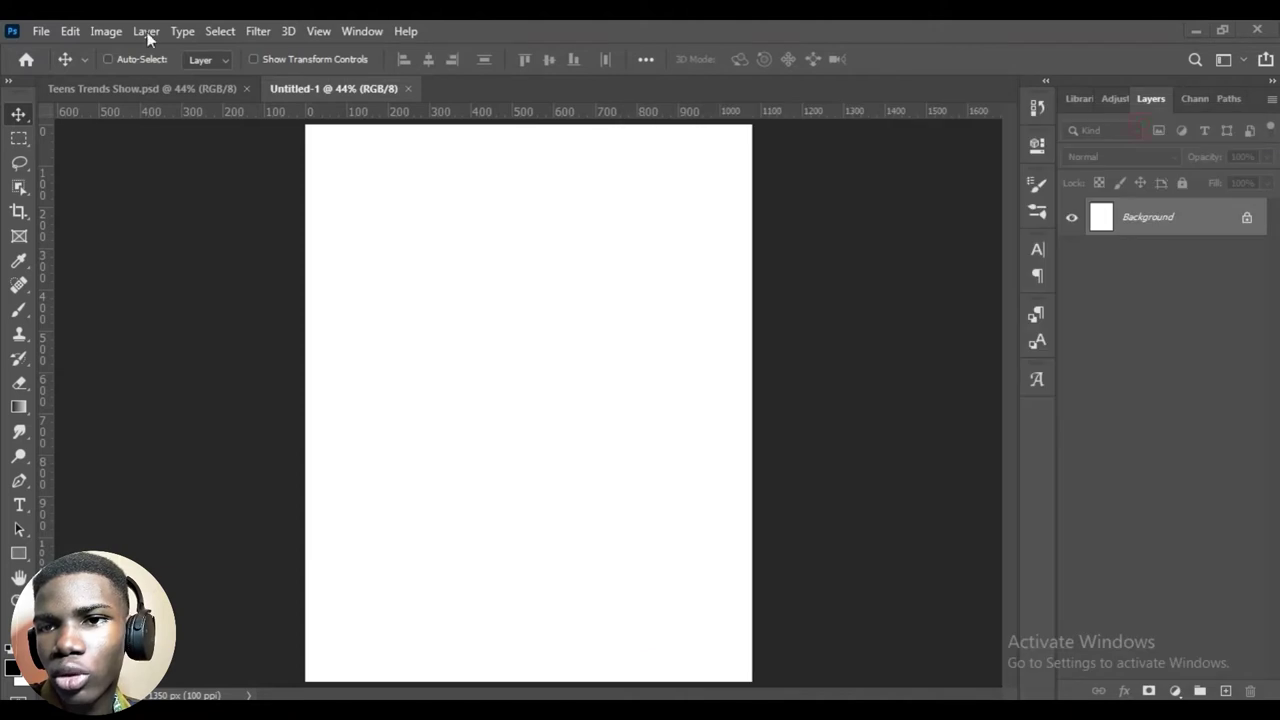
# Place Embedded the pngwing.com (3) microphone image from Downloads onto the canvas.
pyautogui.click(38, 31)
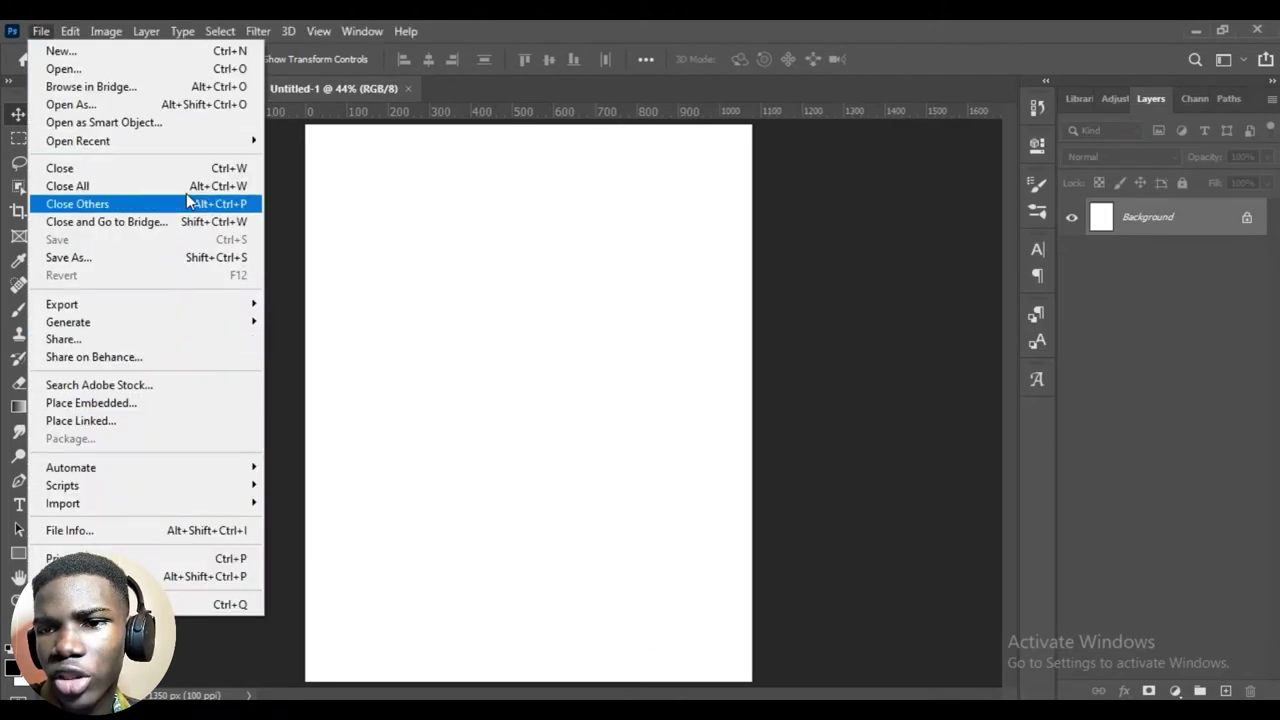
pyautogui.click(172, 402)
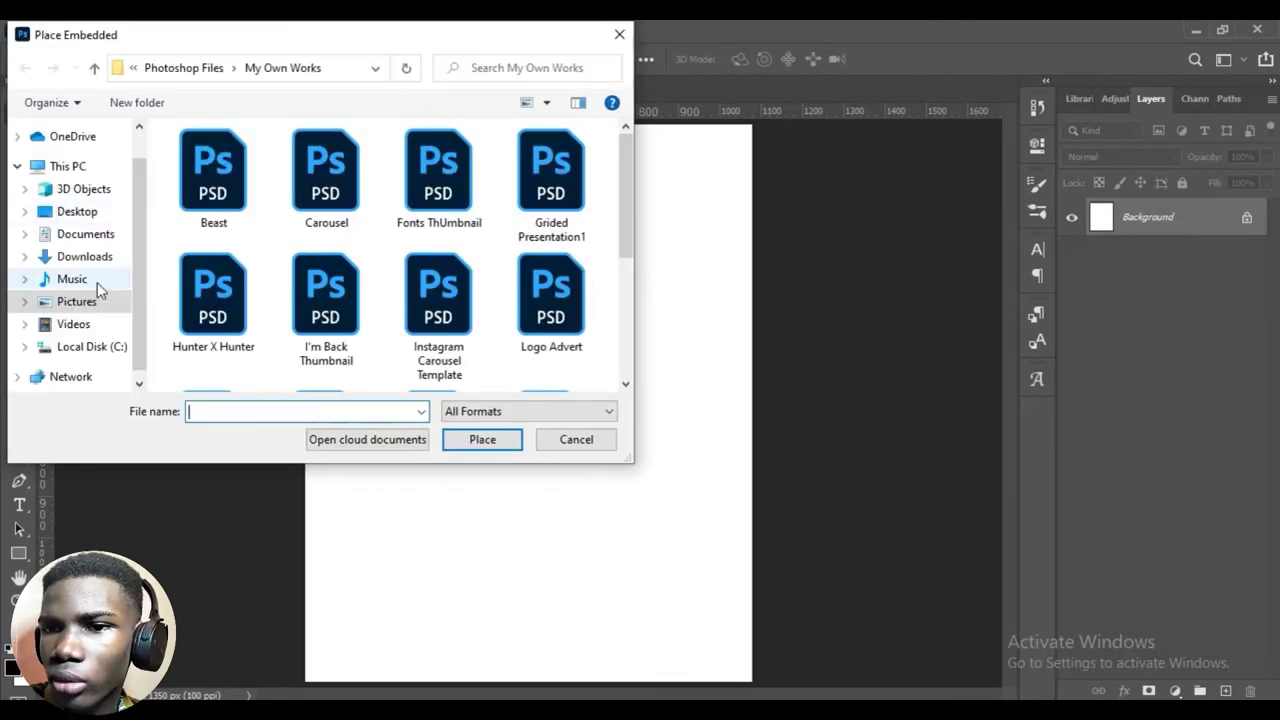
pyautogui.click(100, 262)
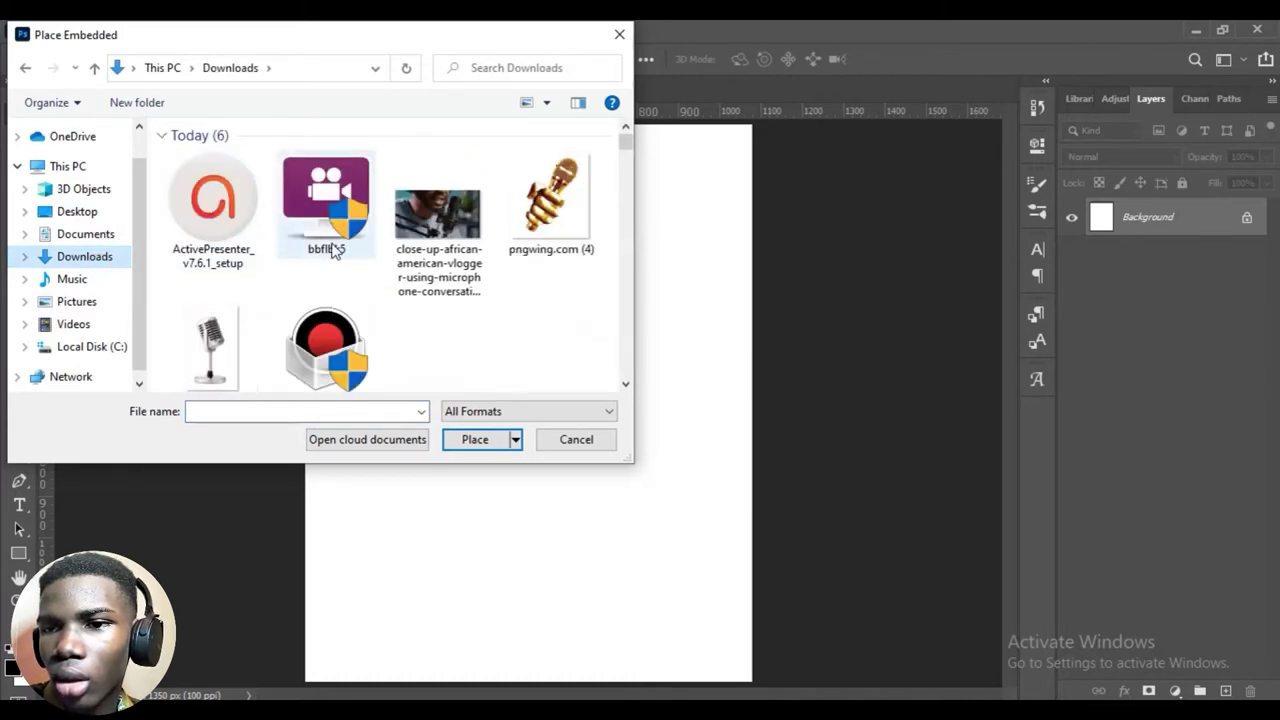
pyautogui.click(197, 339)
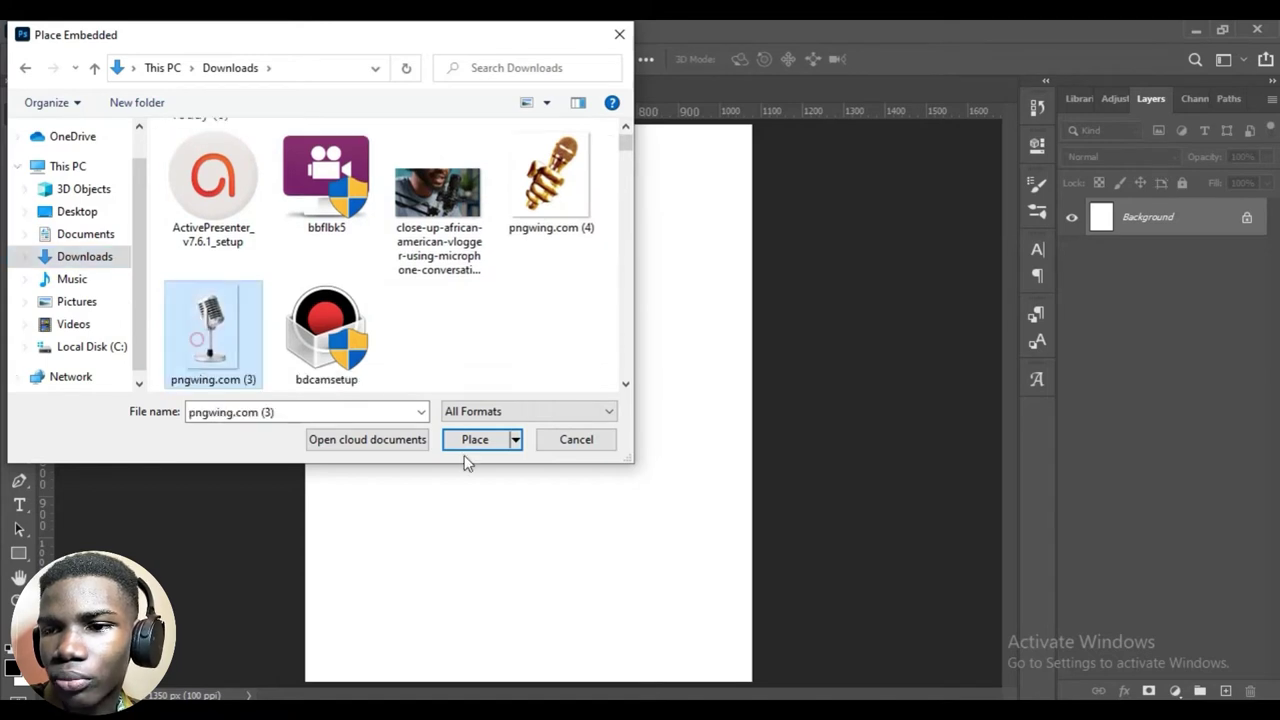
pyautogui.click(474, 446)
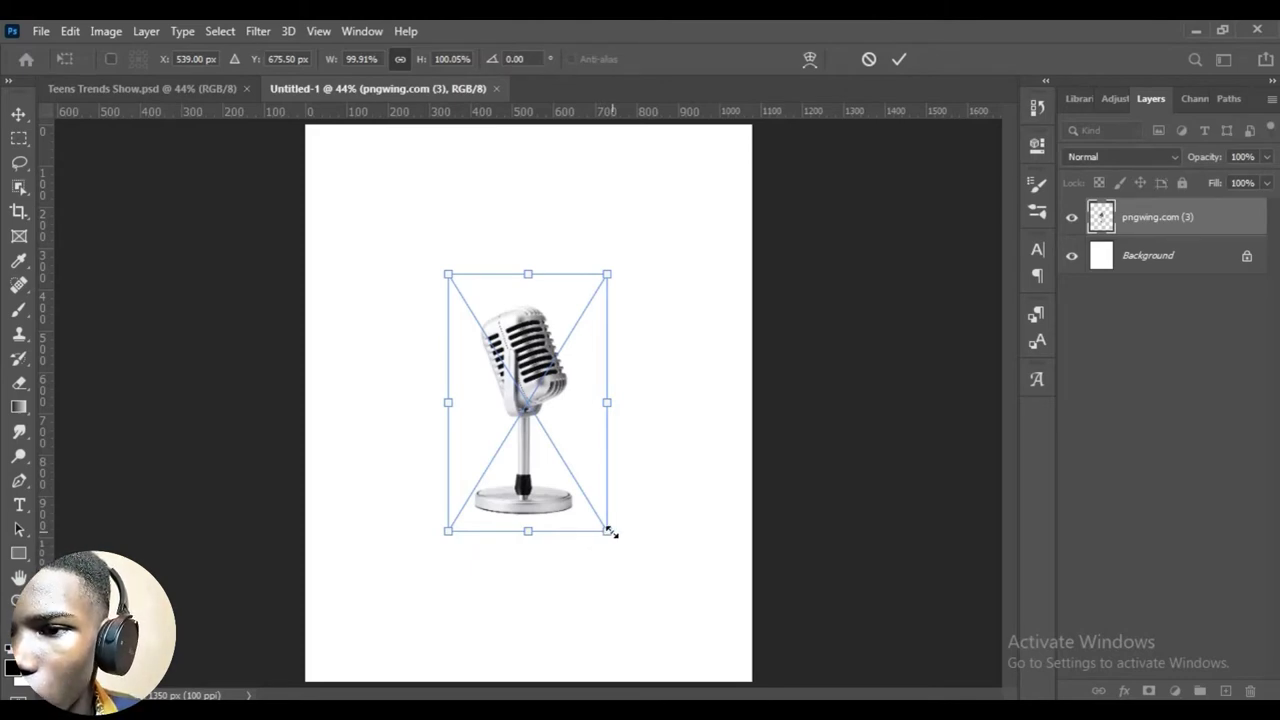
# Scale the microphone up to about 133% and commit the transform.
pyautogui.moveTo(610, 532); pyautogui.dragTo(635, 580)
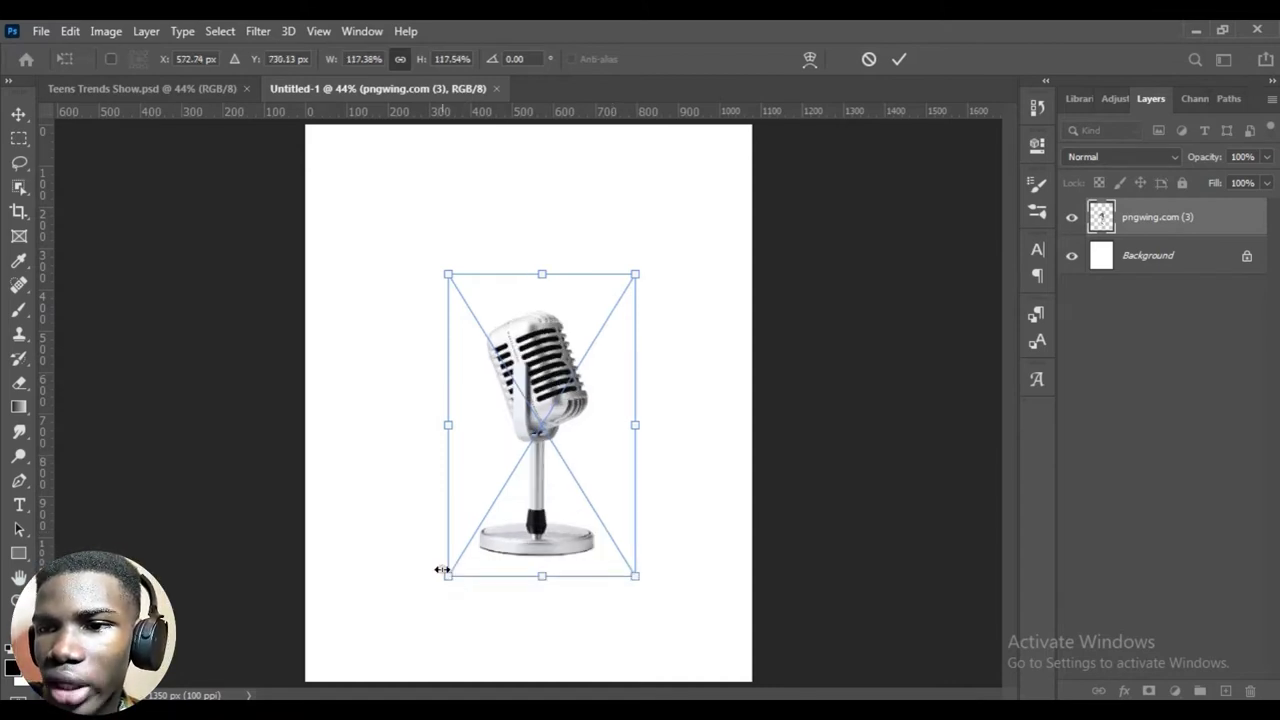
pyautogui.moveTo(440, 570); pyautogui.dragTo(421, 597)
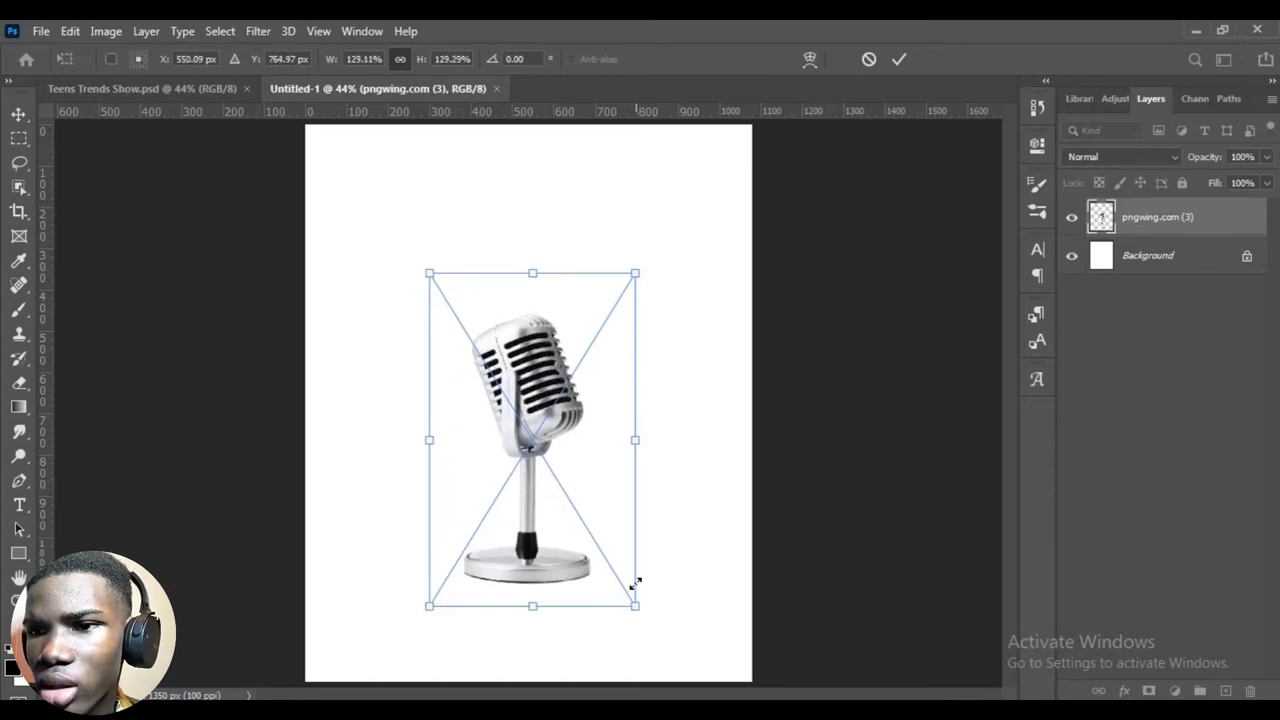
pyautogui.moveTo(636, 605); pyautogui.dragTo(645, 618)
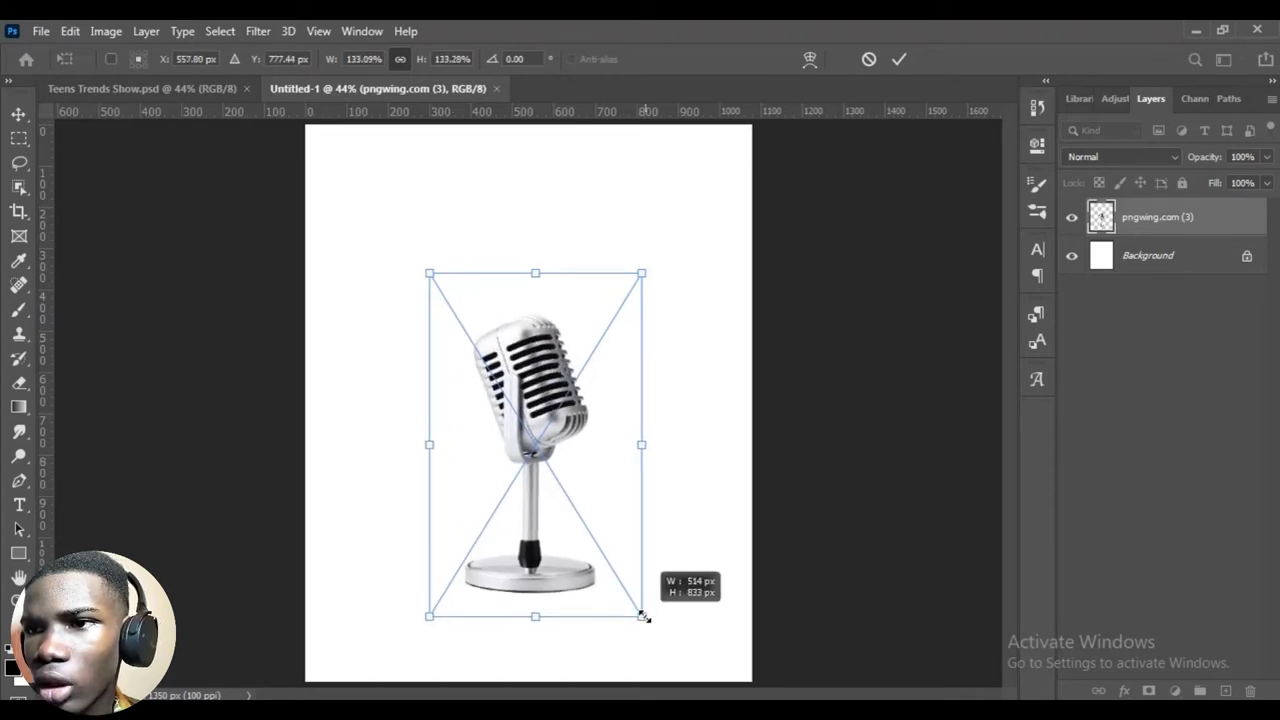
pyautogui.click(899, 60)
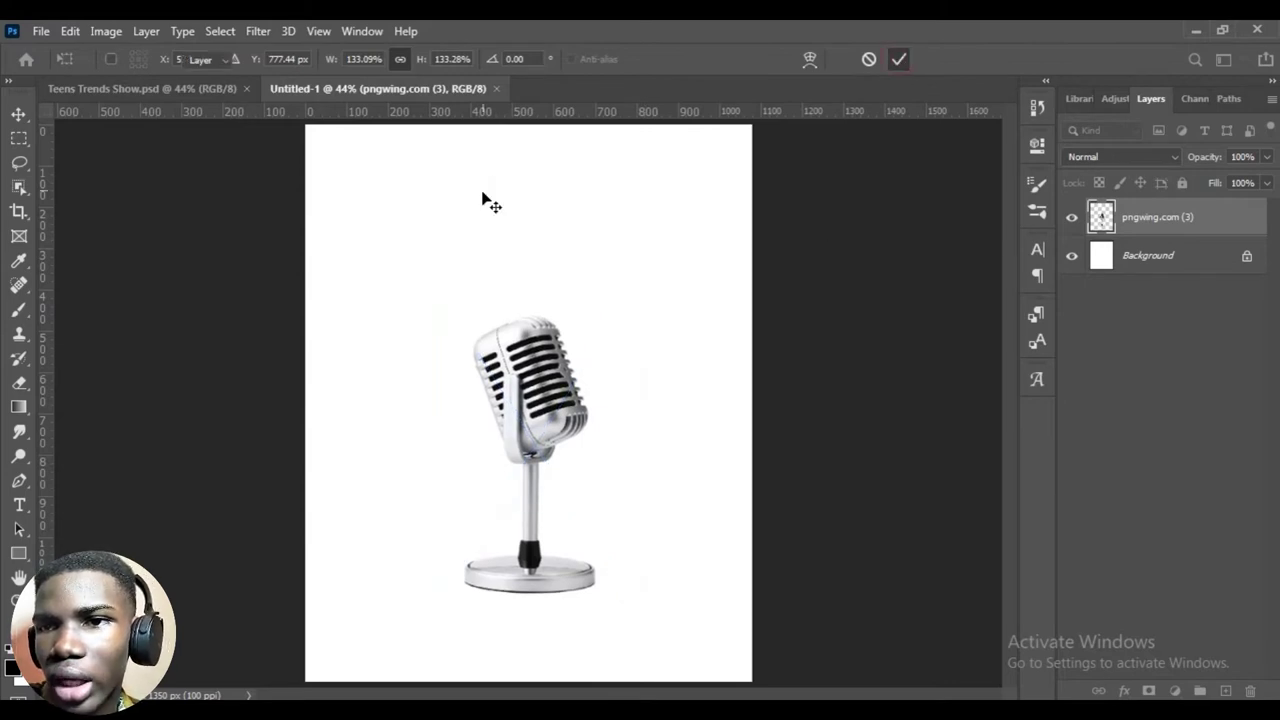
# Select all, align the microphone to the horizontal centre, then deselect.
pyautogui.click(212, 32)
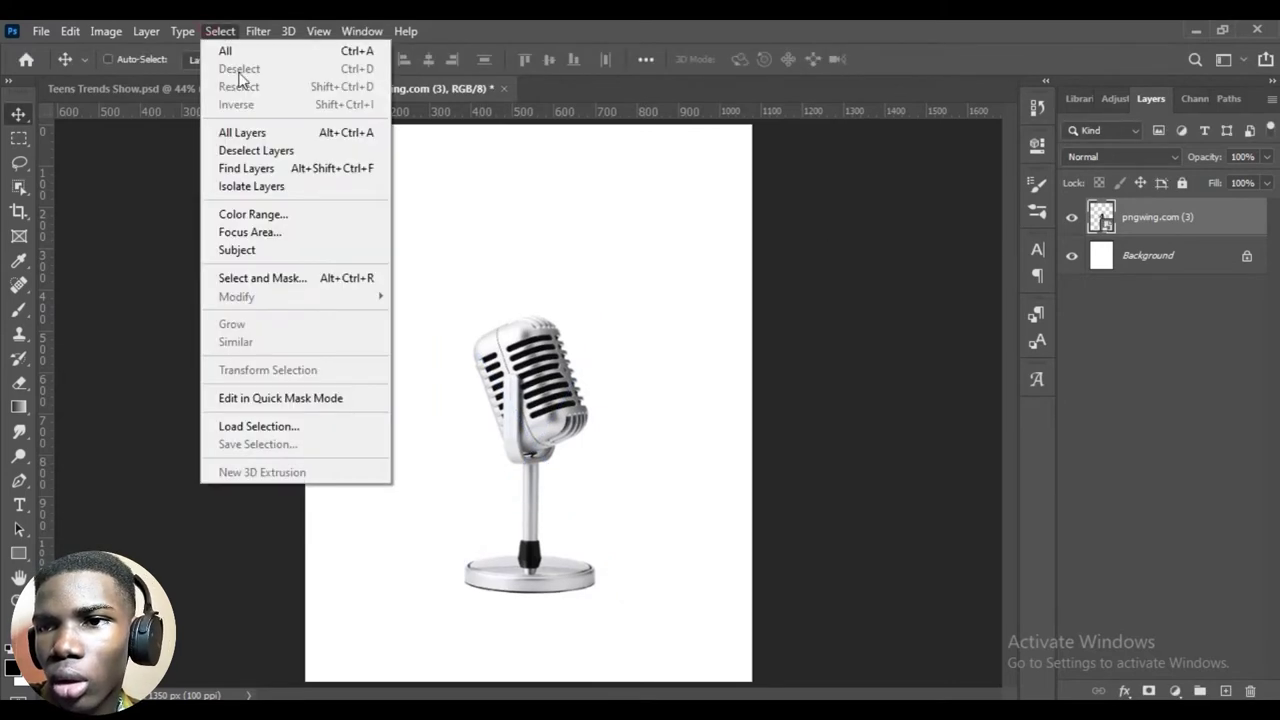
pyautogui.click(250, 50)
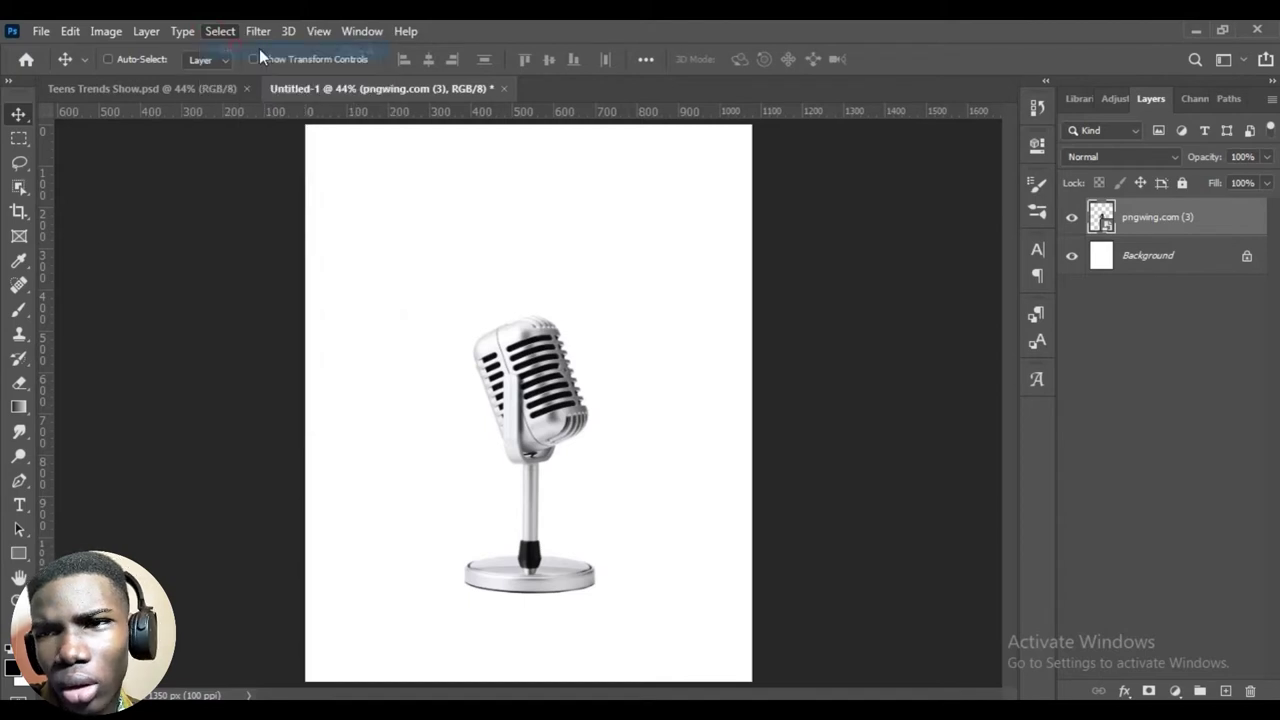
pyautogui.click(426, 63)
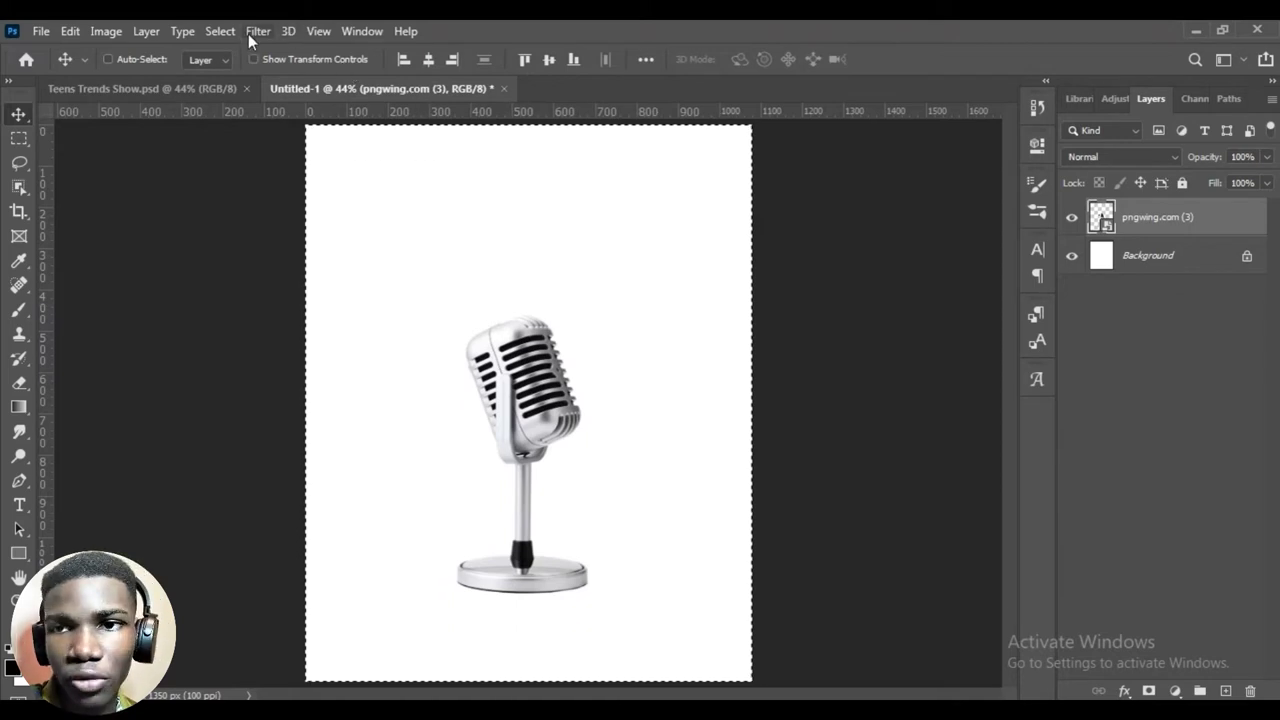
pyautogui.click(222, 31)
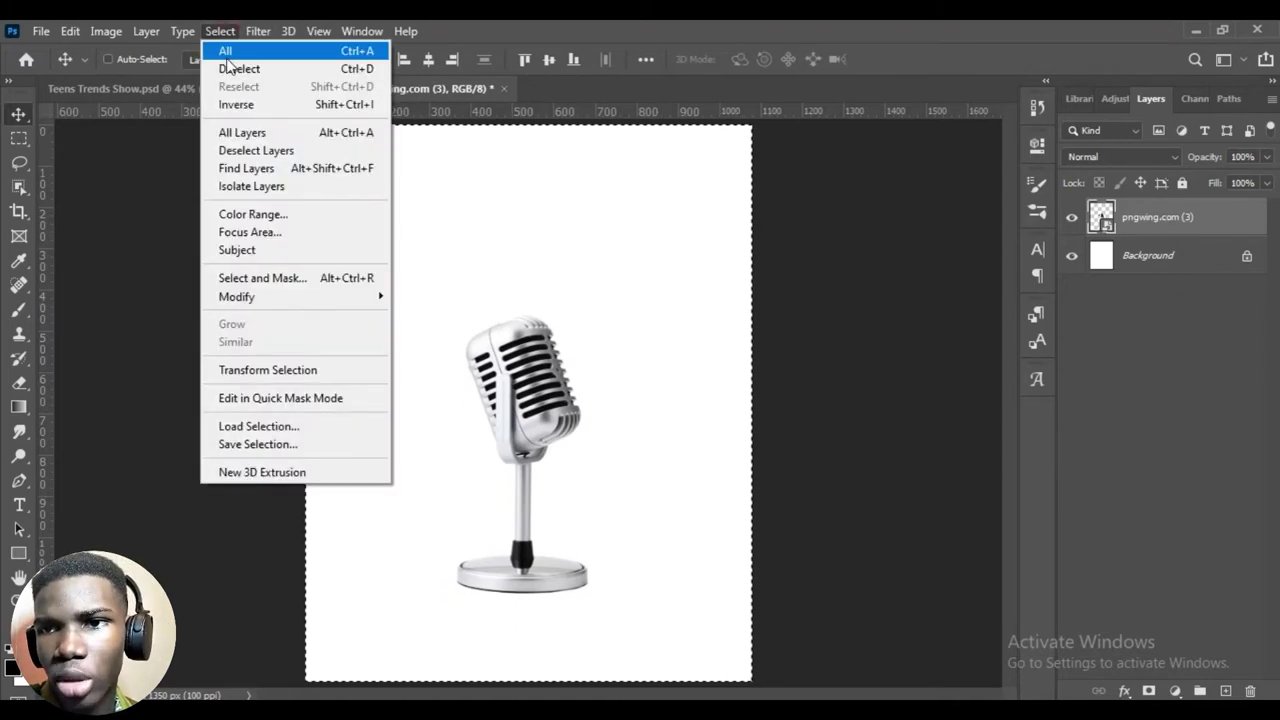
pyautogui.click(248, 68)
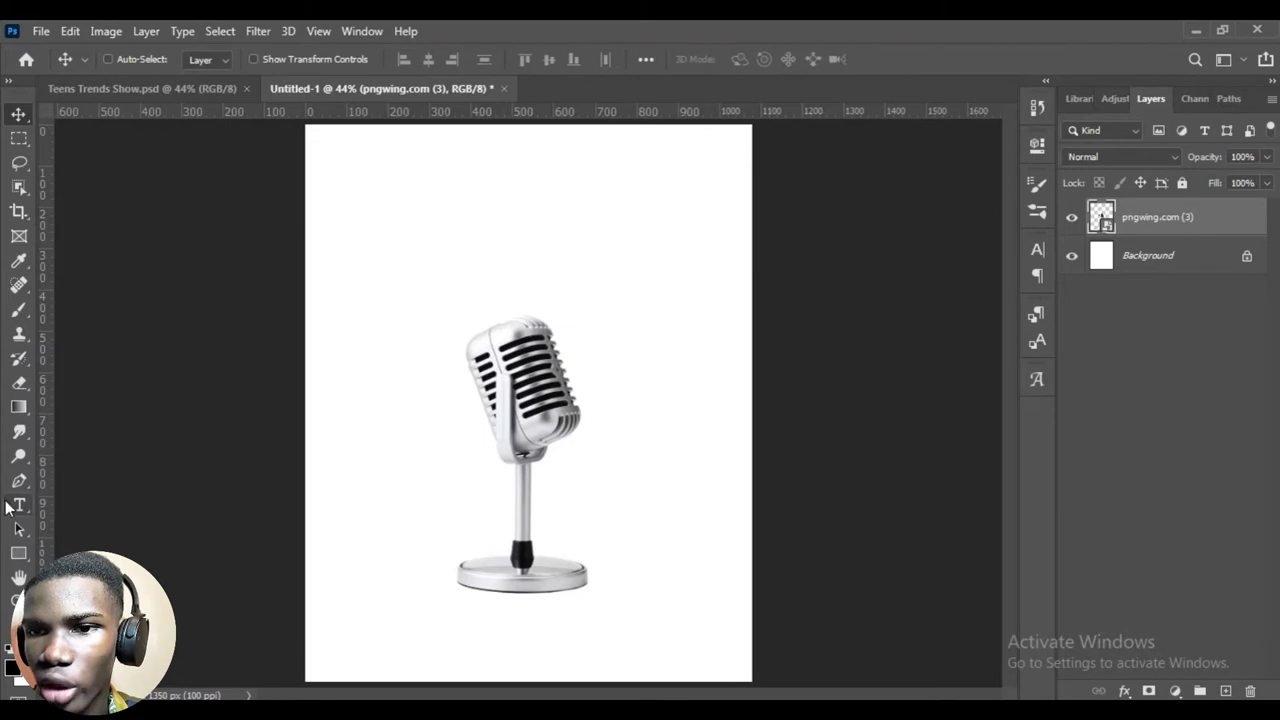
# Type the word TEENS above the microphone with the Horizontal Type Tool.
pyautogui.moveTo(18, 505); pyautogui.dragTo(135, 517)
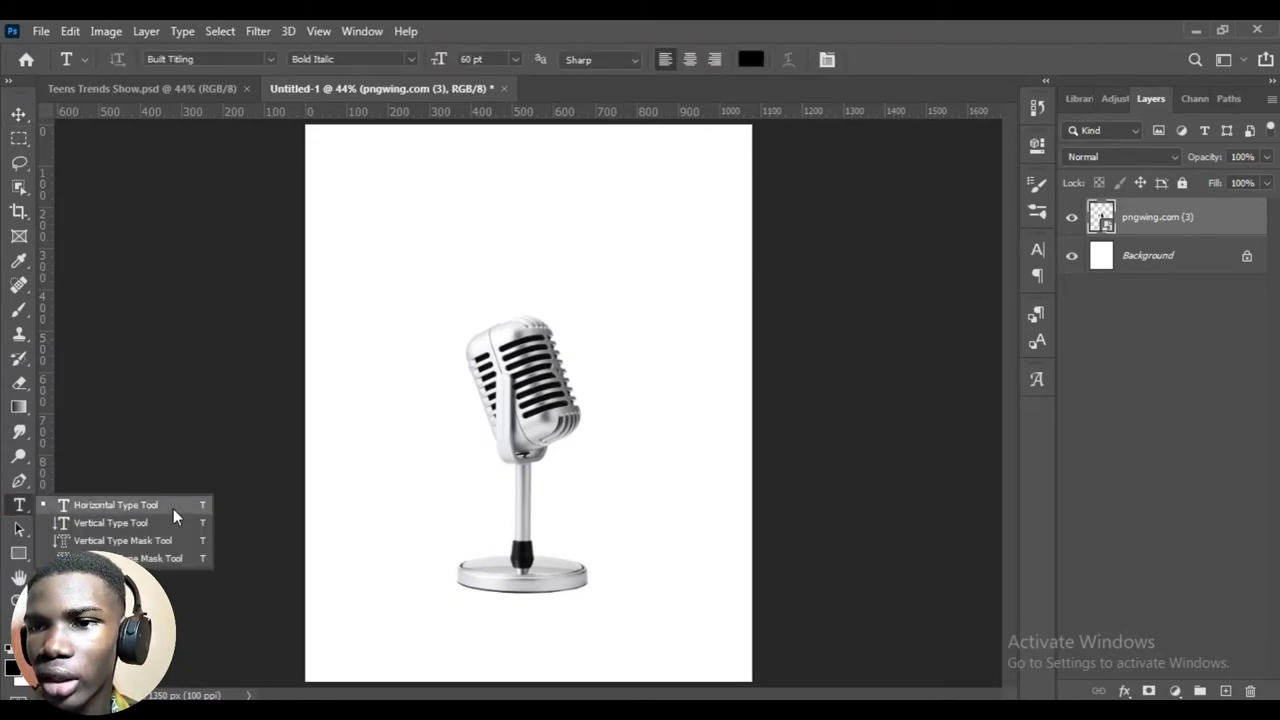
pyautogui.click(173, 508)
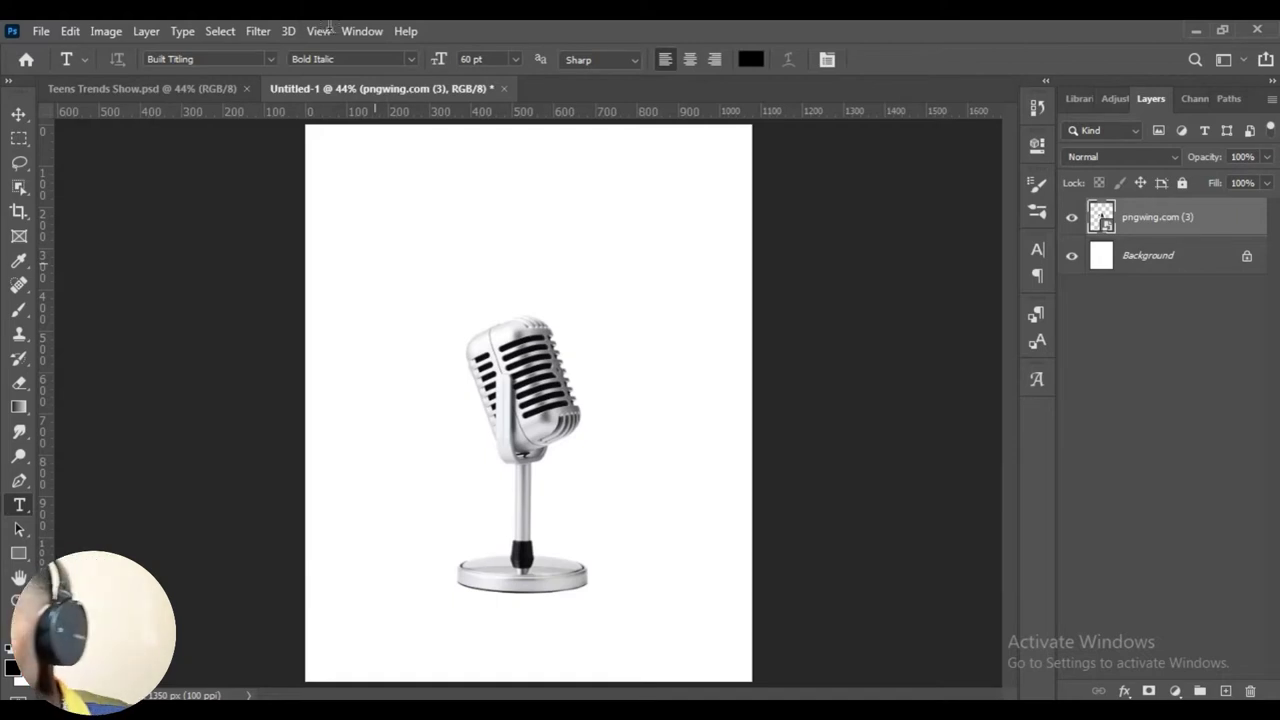
pyautogui.click(362, 196)
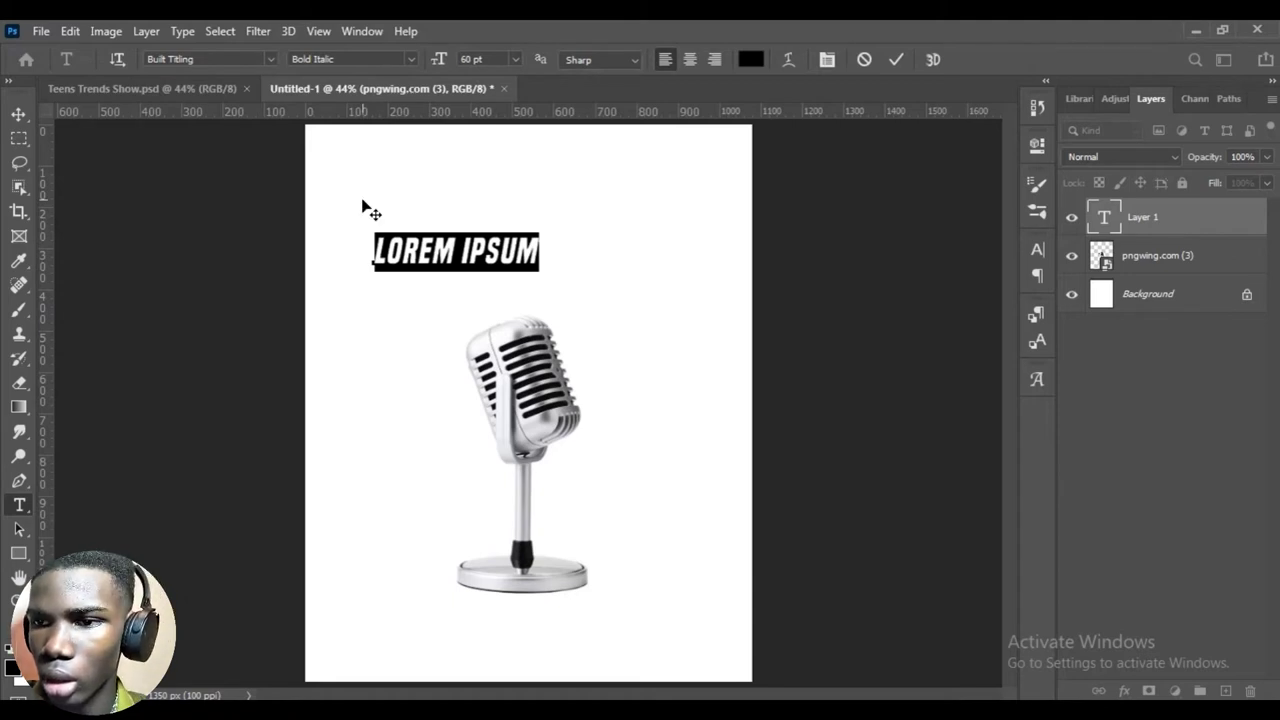
pyautogui.write('TEENS')
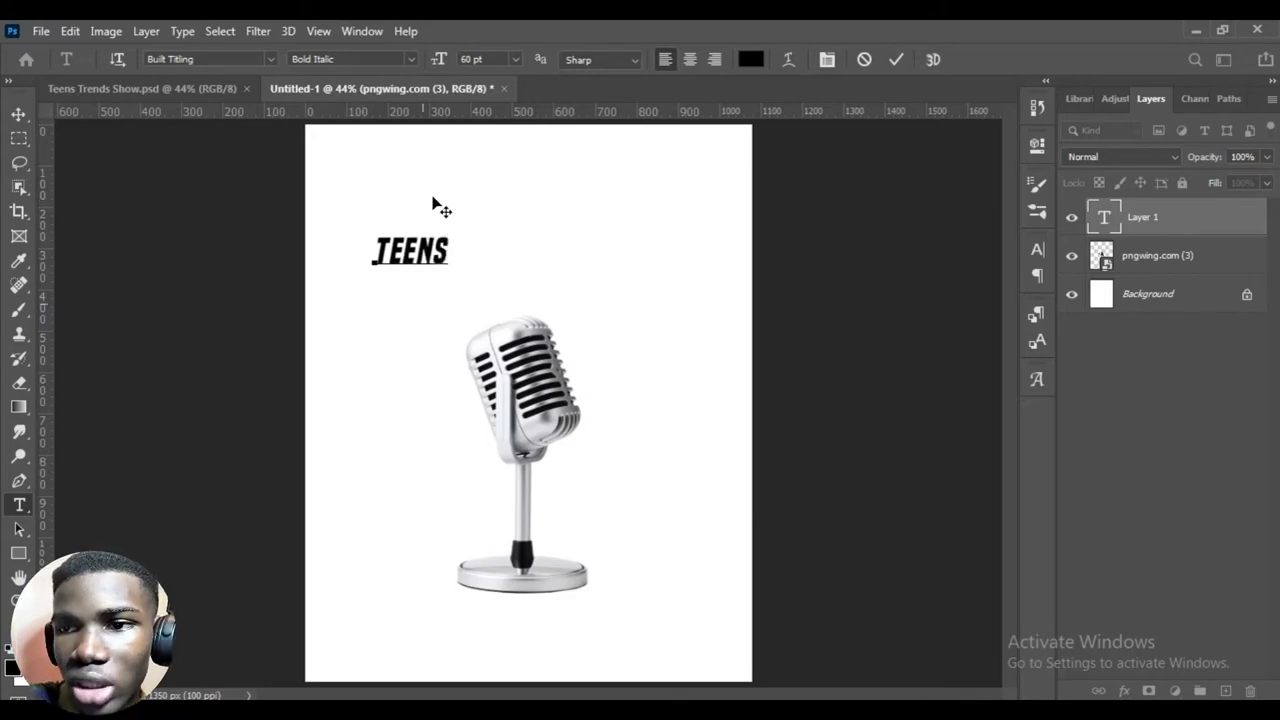
# Set TEENS in Mont Blanc Demo Bold and commit the text.
pyautogui.moveTo(448, 250); pyautogui.dragTo(360, 242)
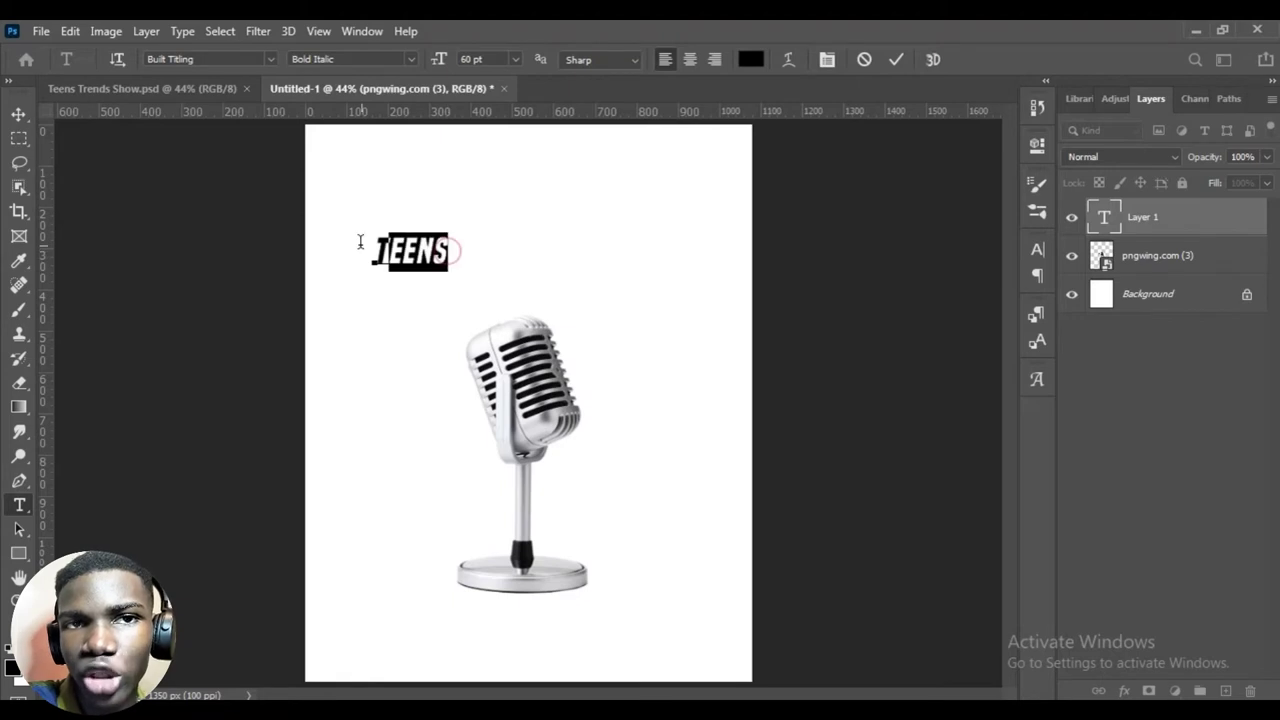
pyautogui.click(269, 60)
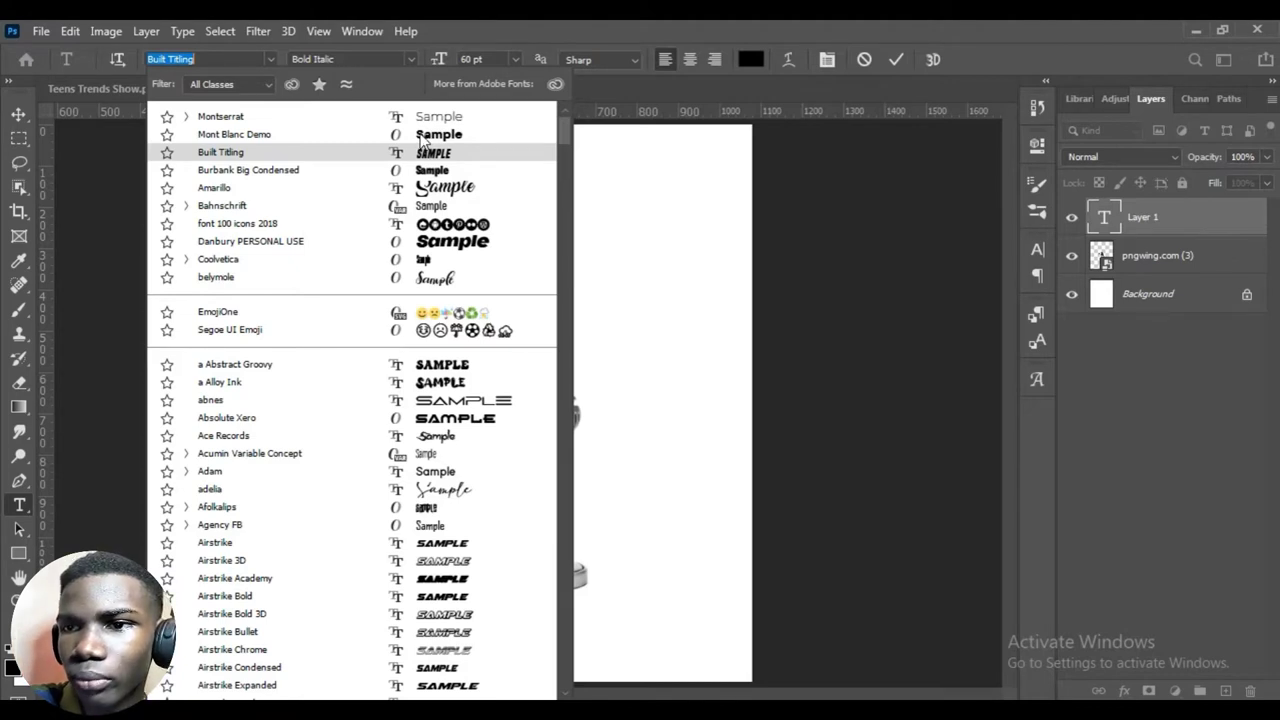
pyautogui.press('Up')
pyautogui.press('Up')
pyautogui.press('Down')
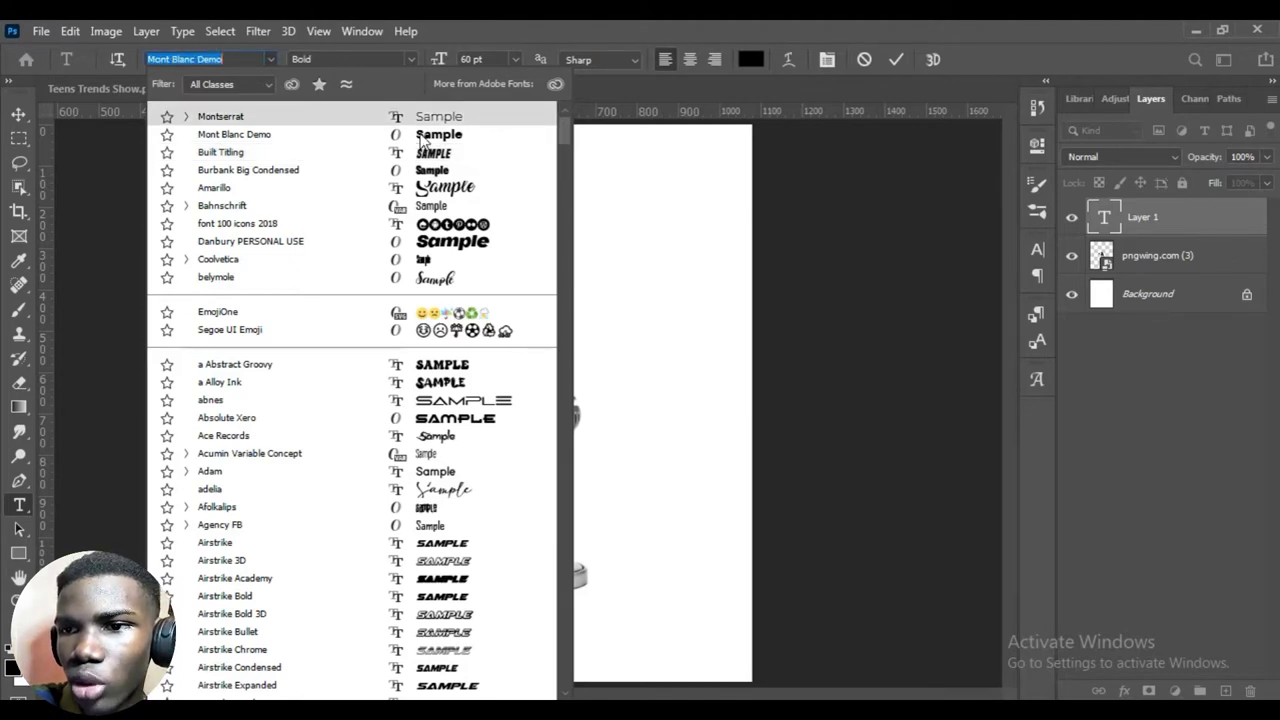
pyautogui.click(420, 140)
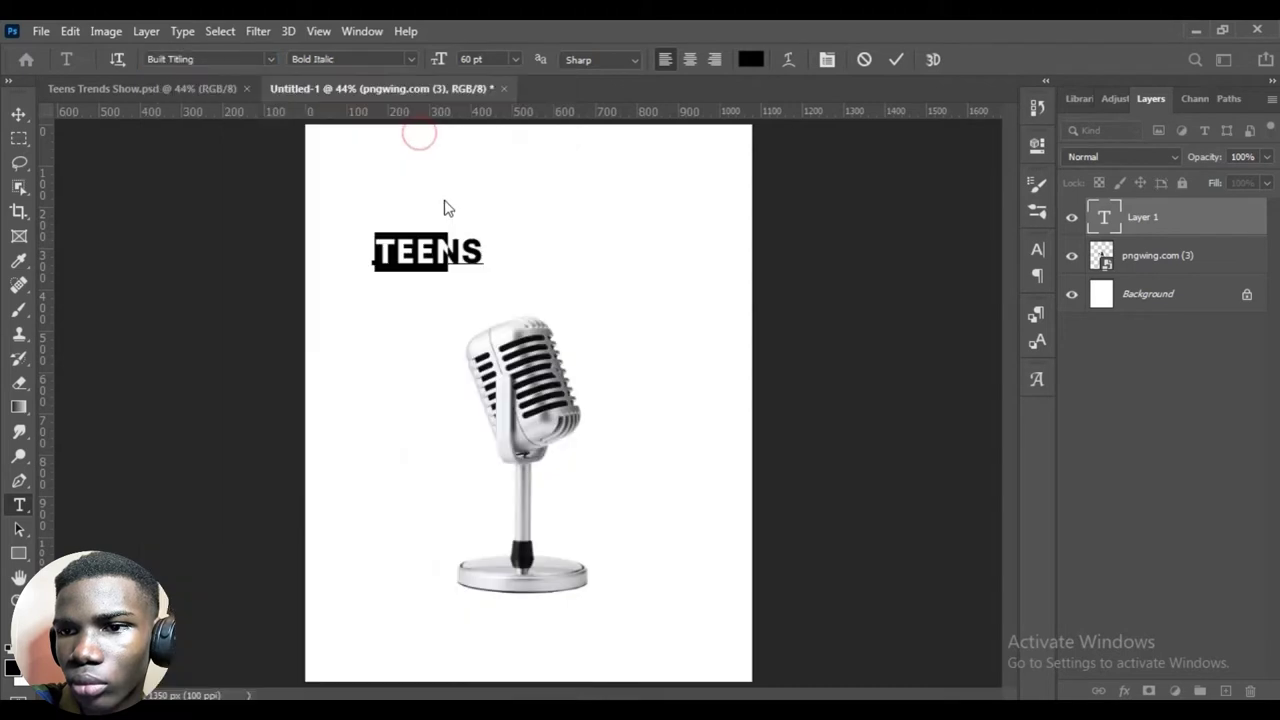
pyautogui.click(487, 256)
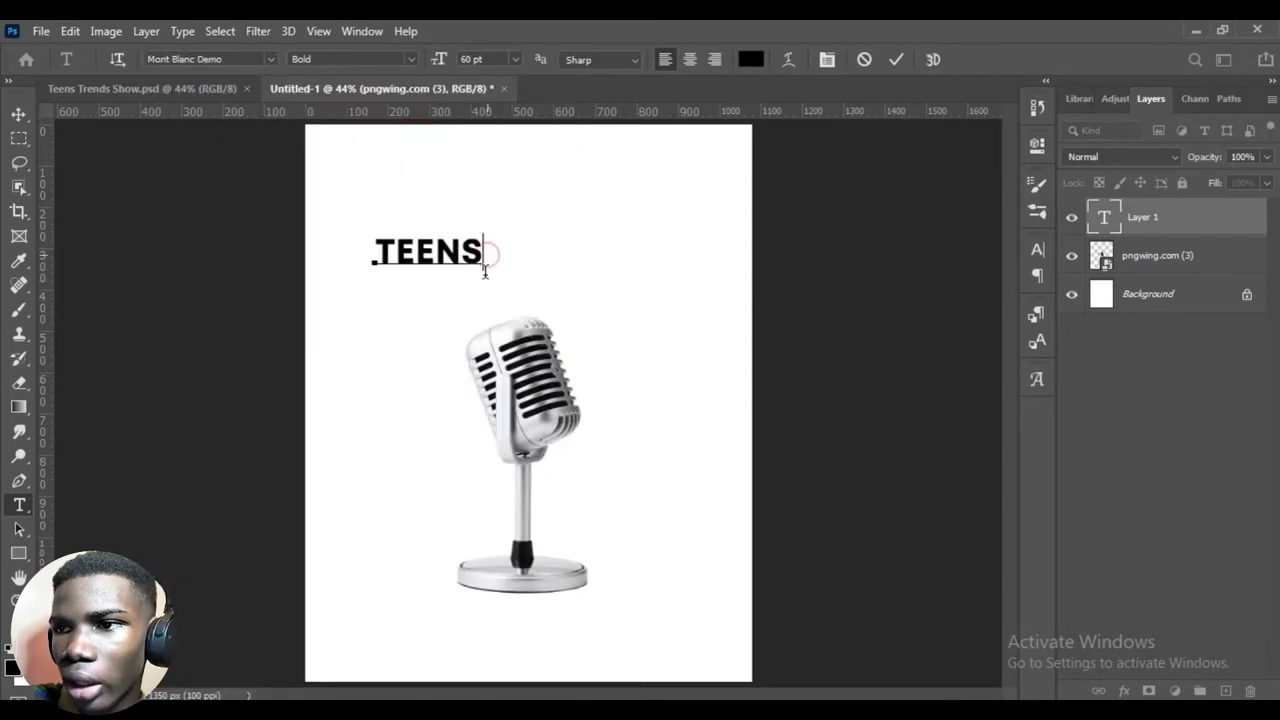
pyautogui.click(895, 62)
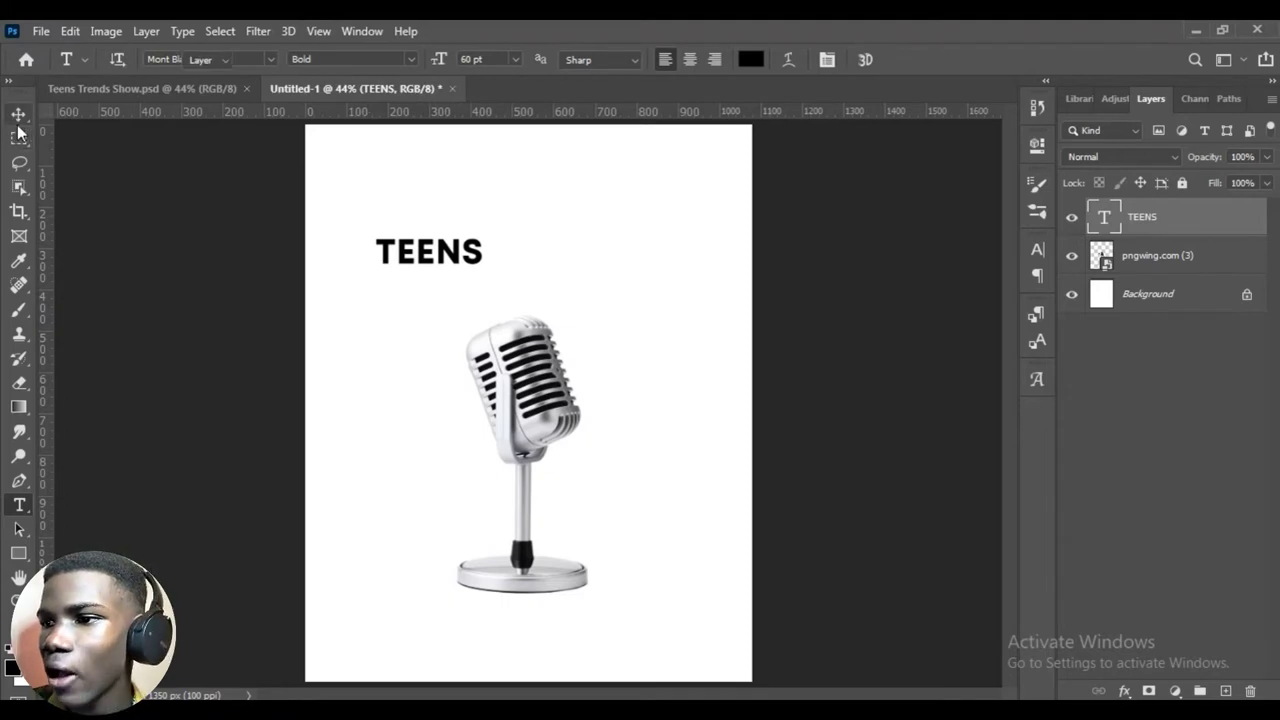
# Duplicate the TEENS text layer with Ctrl+J and move the copy to its right.
pyautogui.click(19, 114)
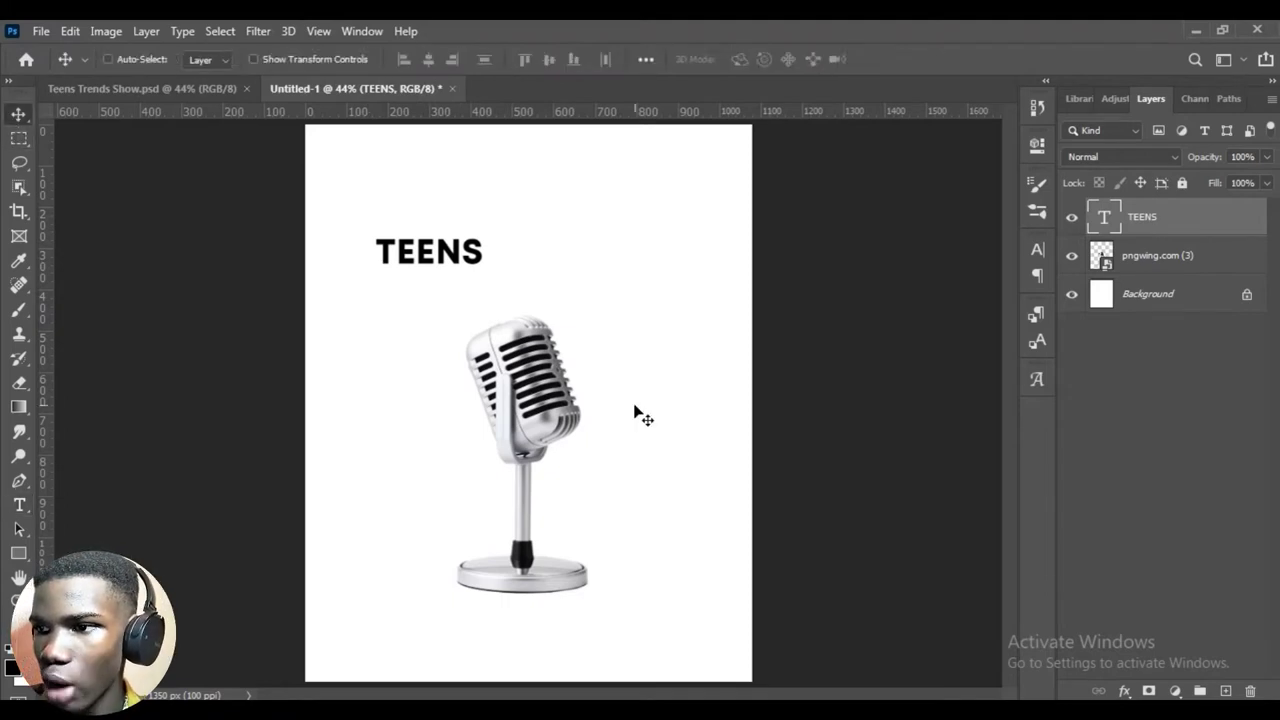
pyautogui.press('ctrl')
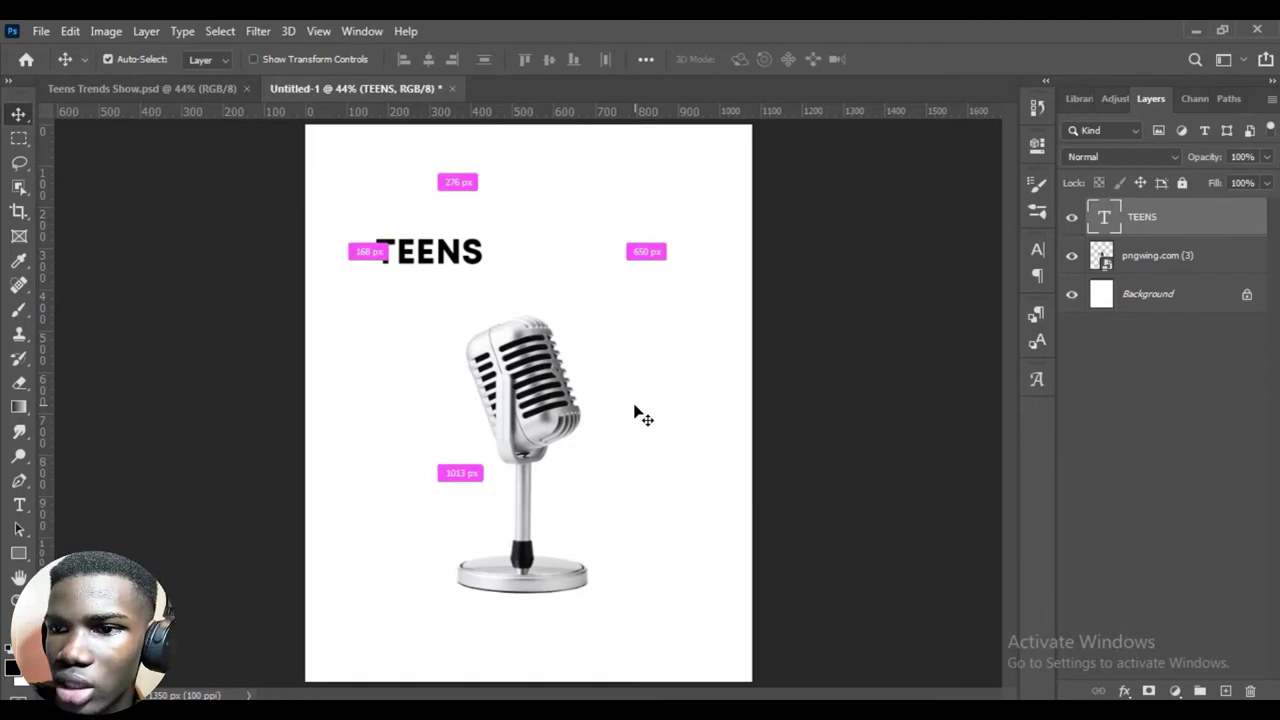
pyautogui.hotkey('ctrl', 'j')
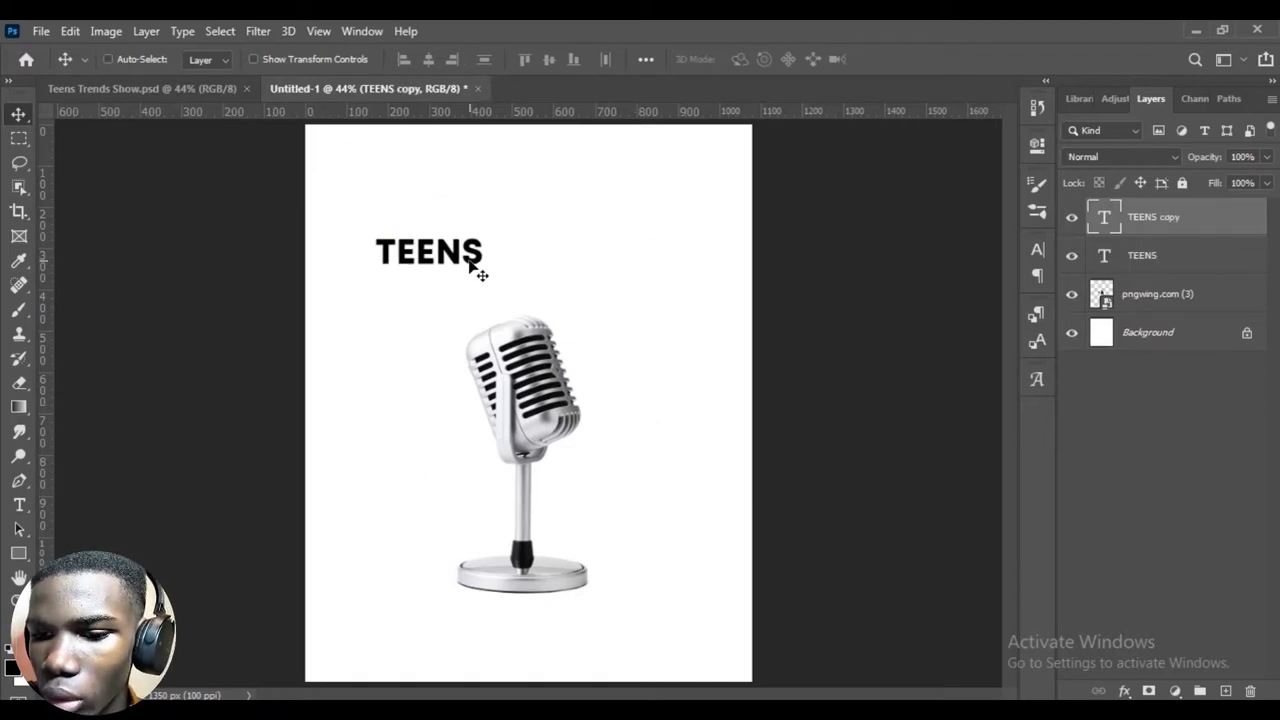
pyautogui.moveTo(466, 258); pyautogui.dragTo(540, 272)
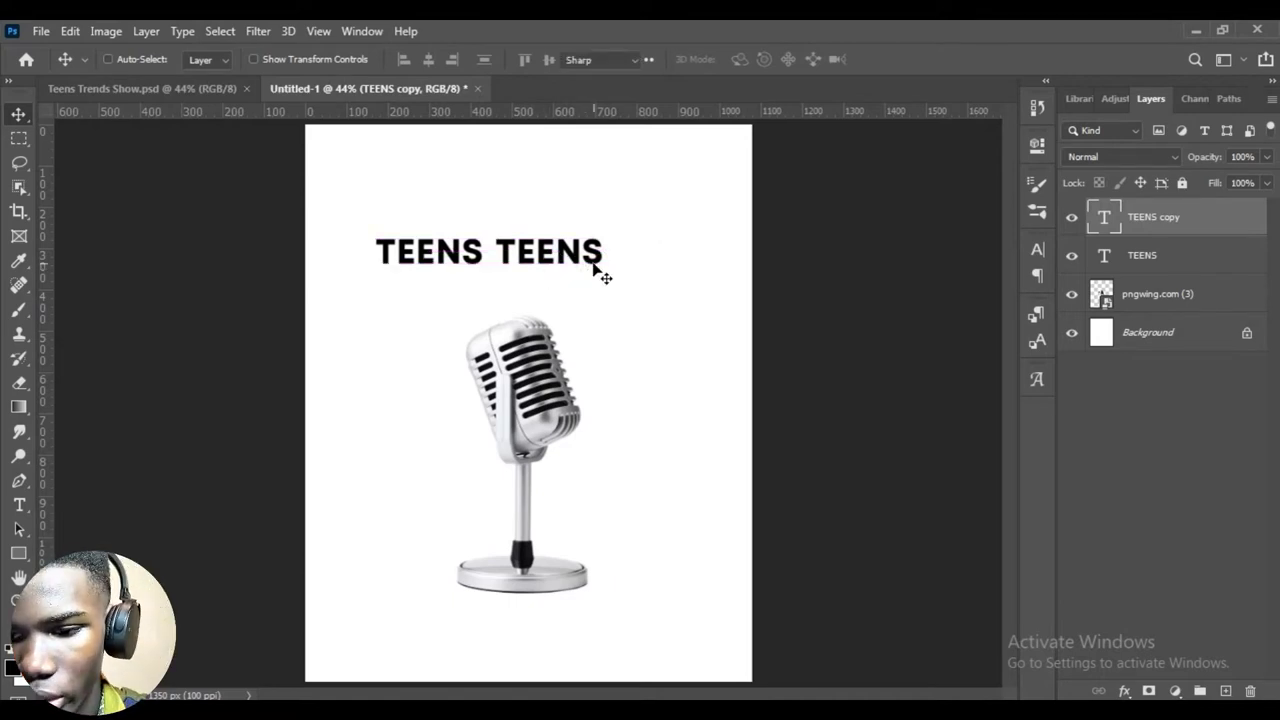
pyautogui.doubleClick(595, 266)
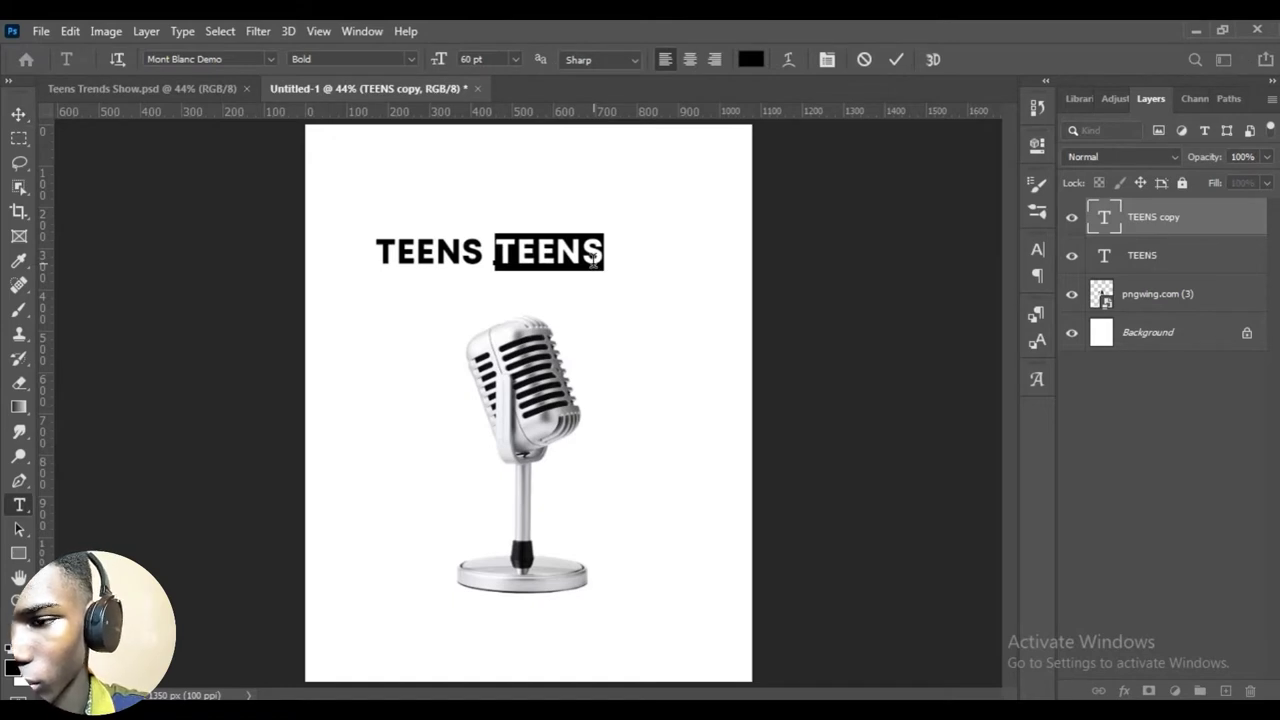
# Replace the copied word's text with TRENDS and commit the edit.
pyautogui.click(594, 259)
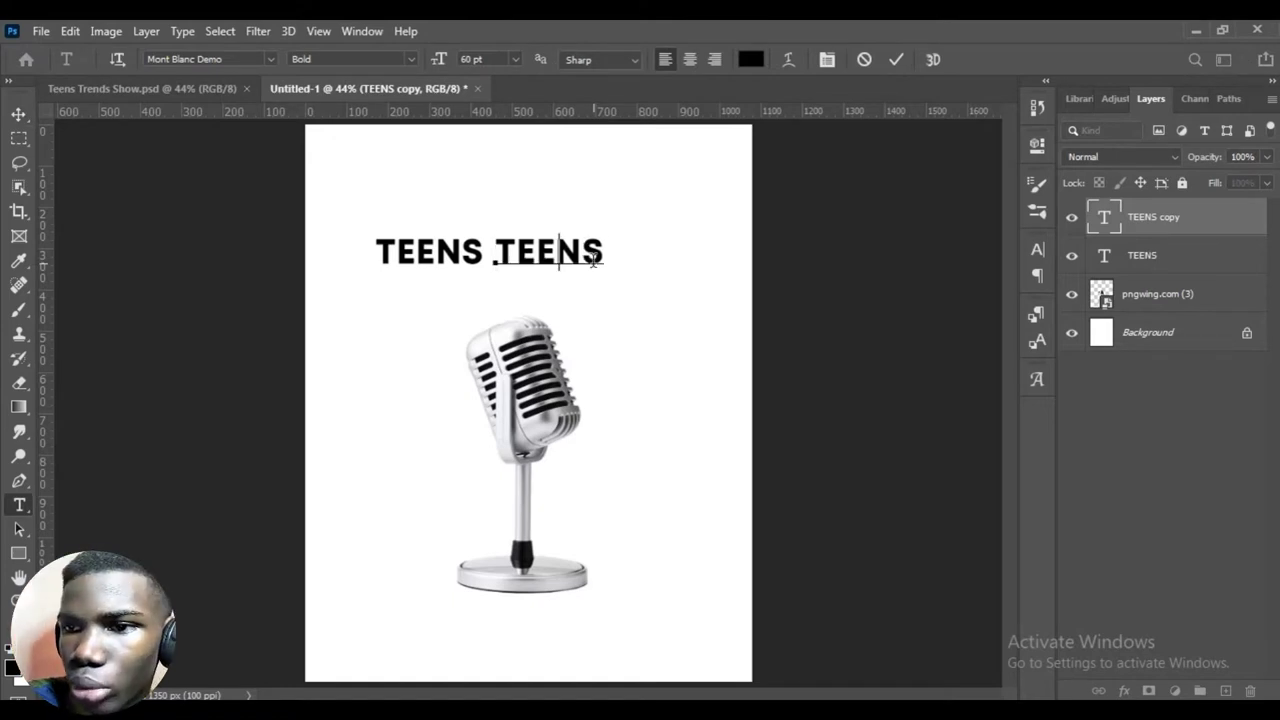
pyautogui.hotkey('ctrl', 'a')
pyautogui.write('TRENDS')
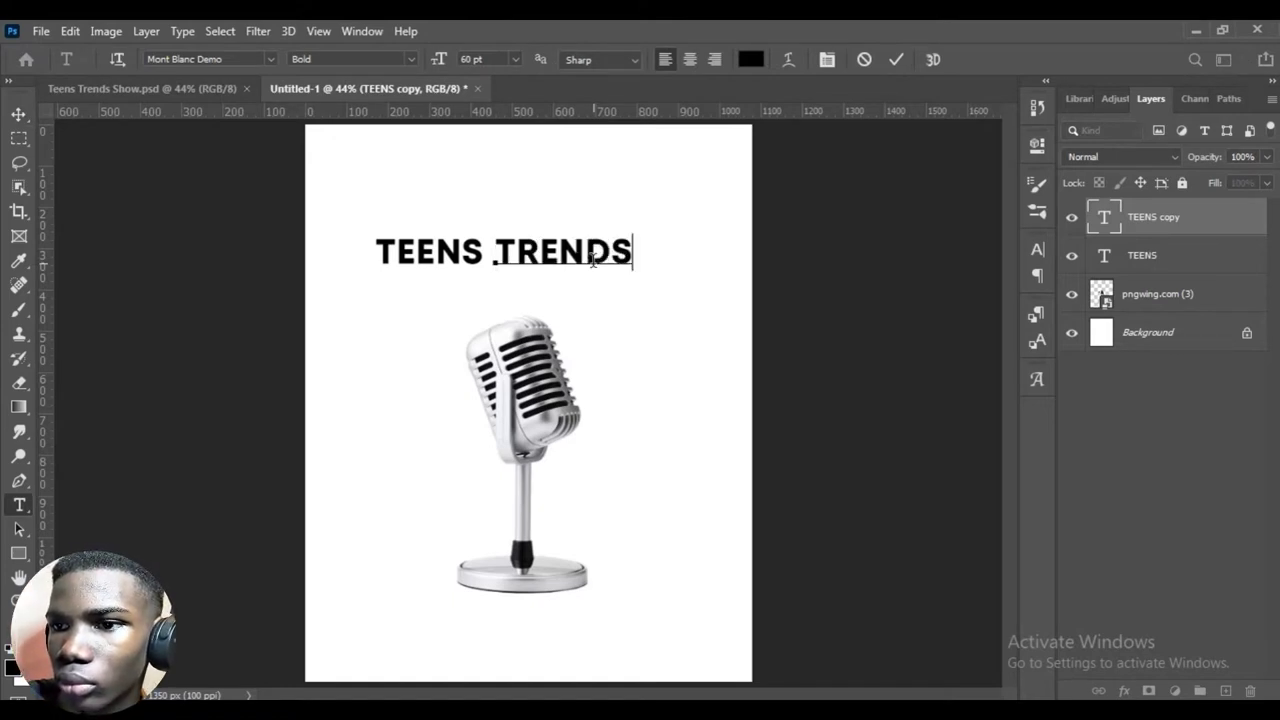
pyautogui.click(901, 58)
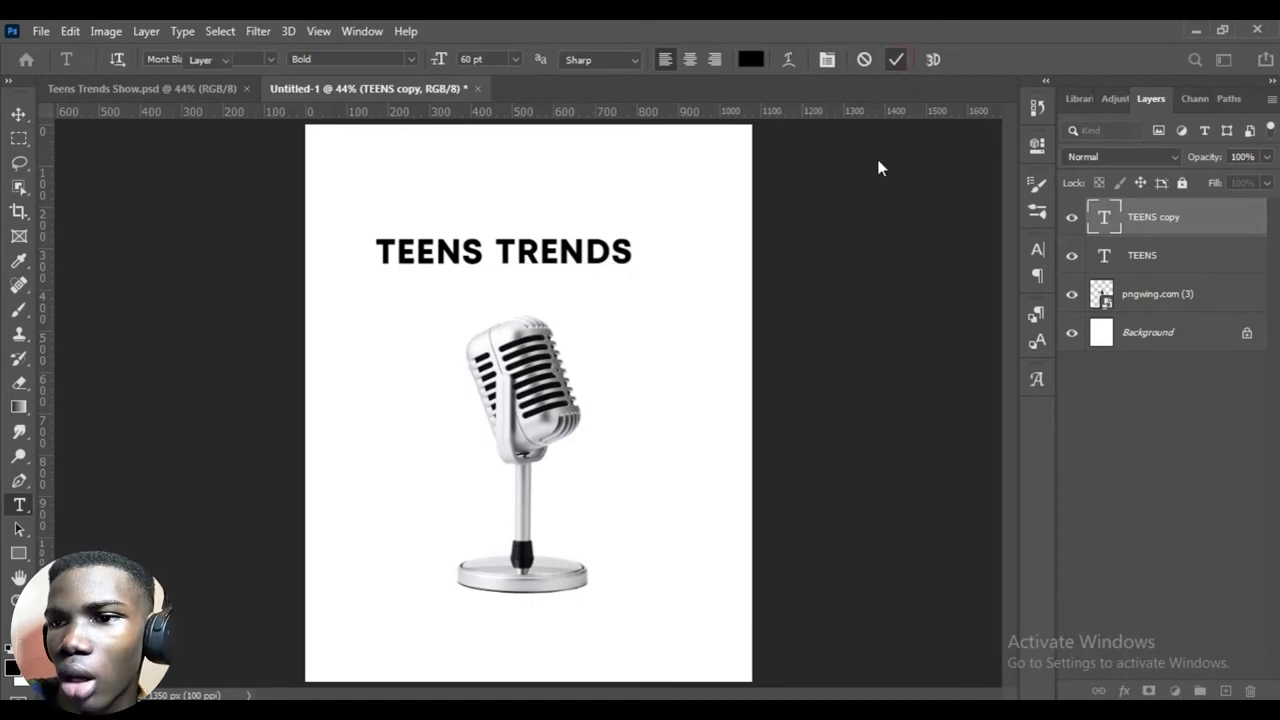
pyautogui.press('v')
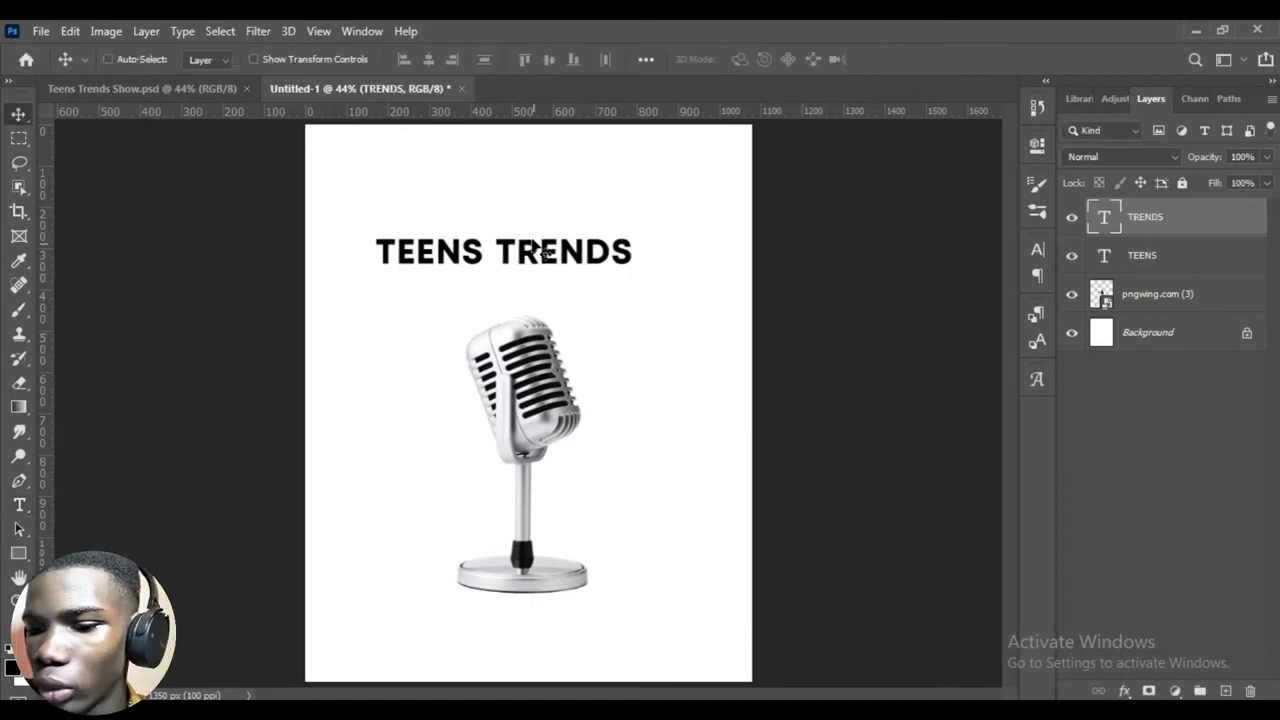
# Select both the TEENS and TRENDS layers and nudge them right until the title is centred.
pyautogui.keyDown('shift'); pyautogui.click(1150, 256); pyautogui.keyUp('shift')
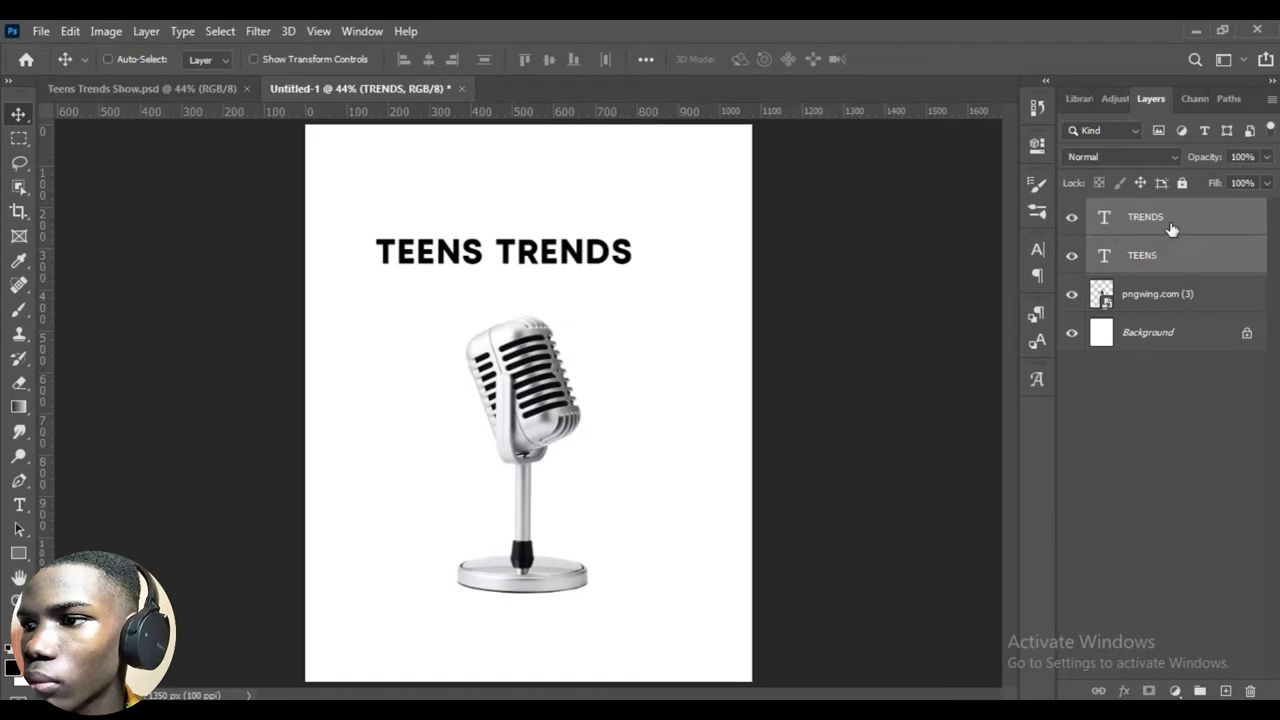
pyautogui.keyDown('ctrl'); pyautogui.click(1175, 228); pyautogui.keyUp('ctrl')
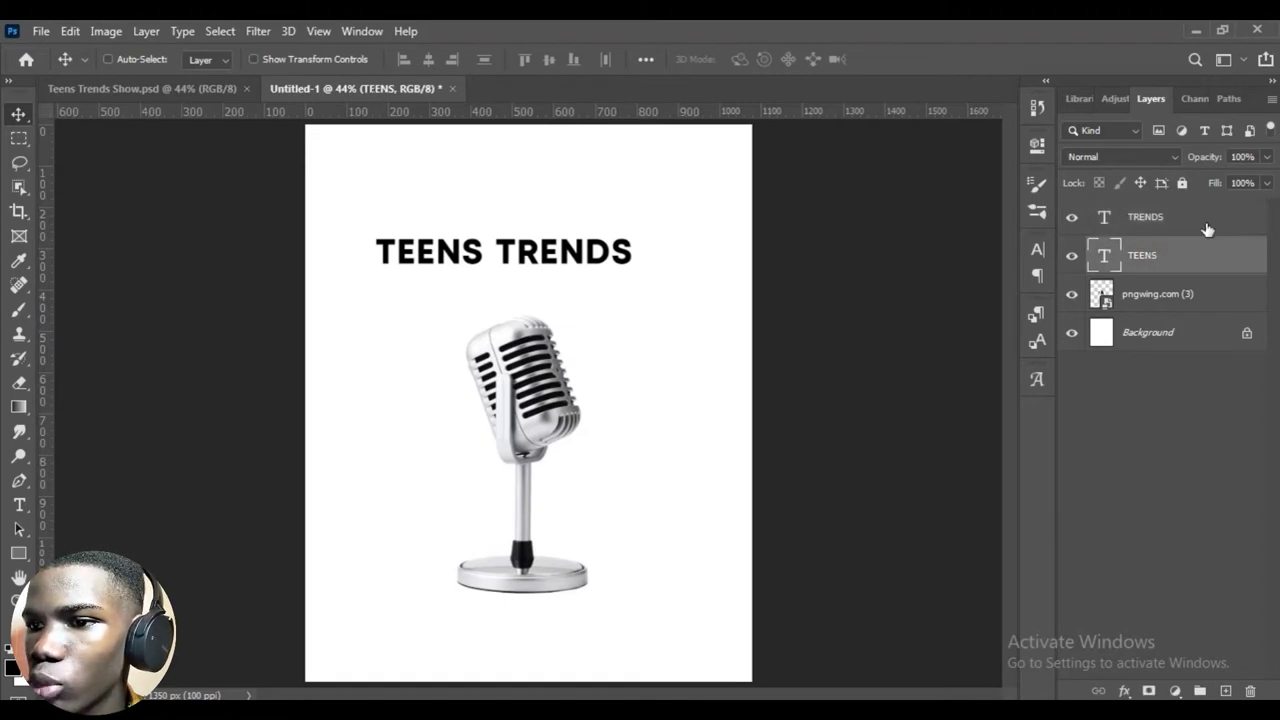
pyautogui.keyDown('ctrl'); pyautogui.keyDown('shift'); pyautogui.click(508, 244); pyautogui.keyUp('shift'); pyautogui.keyUp('ctrl')
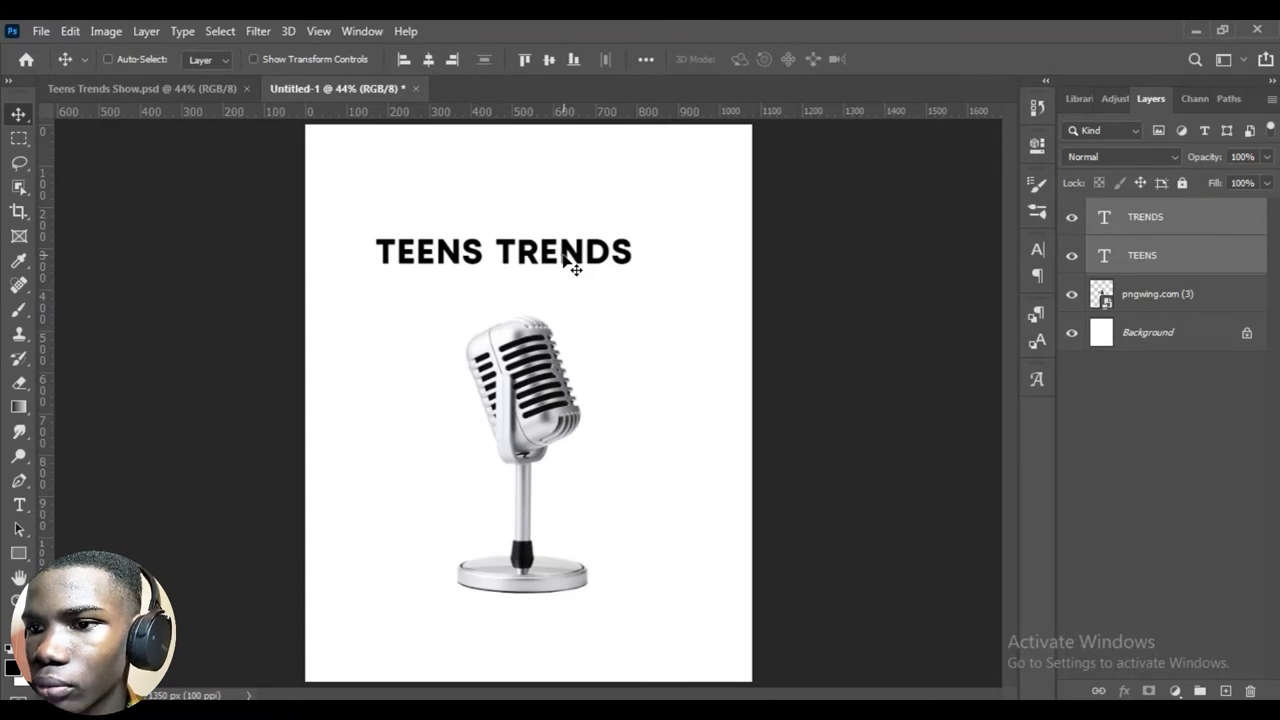
pyautogui.moveTo(565, 256)
pyautogui.mouseDown()
pyautogui.moveTo(590, 257)
pyautogui.moveTo(565, 257)
pyautogui.mouseUp()
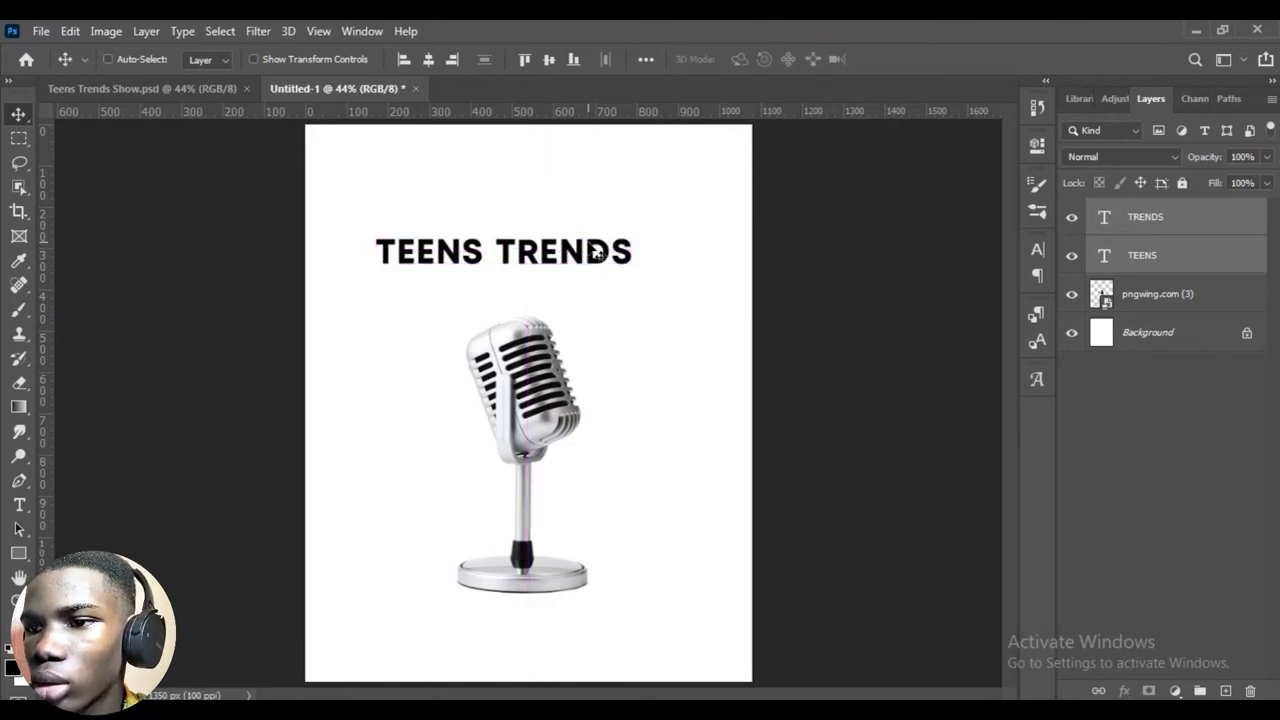
pyautogui.hotkey('shift', 'Right')
pyautogui.hotkey('shift', 'Right')
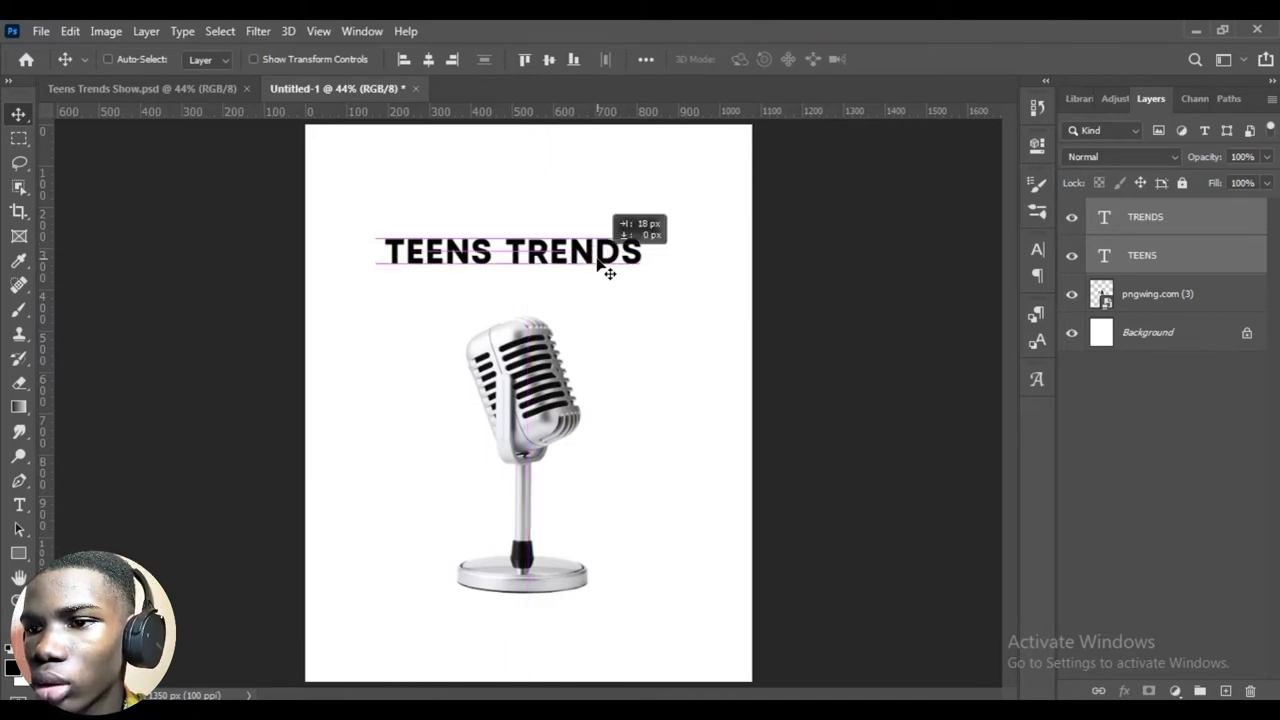
pyautogui.hotkey('shift', 'Right')
pyautogui.hotkey('shift', 'Right')
pyautogui.hotkey('shift', 'Right')
pyautogui.hotkey('shift', 'Right')
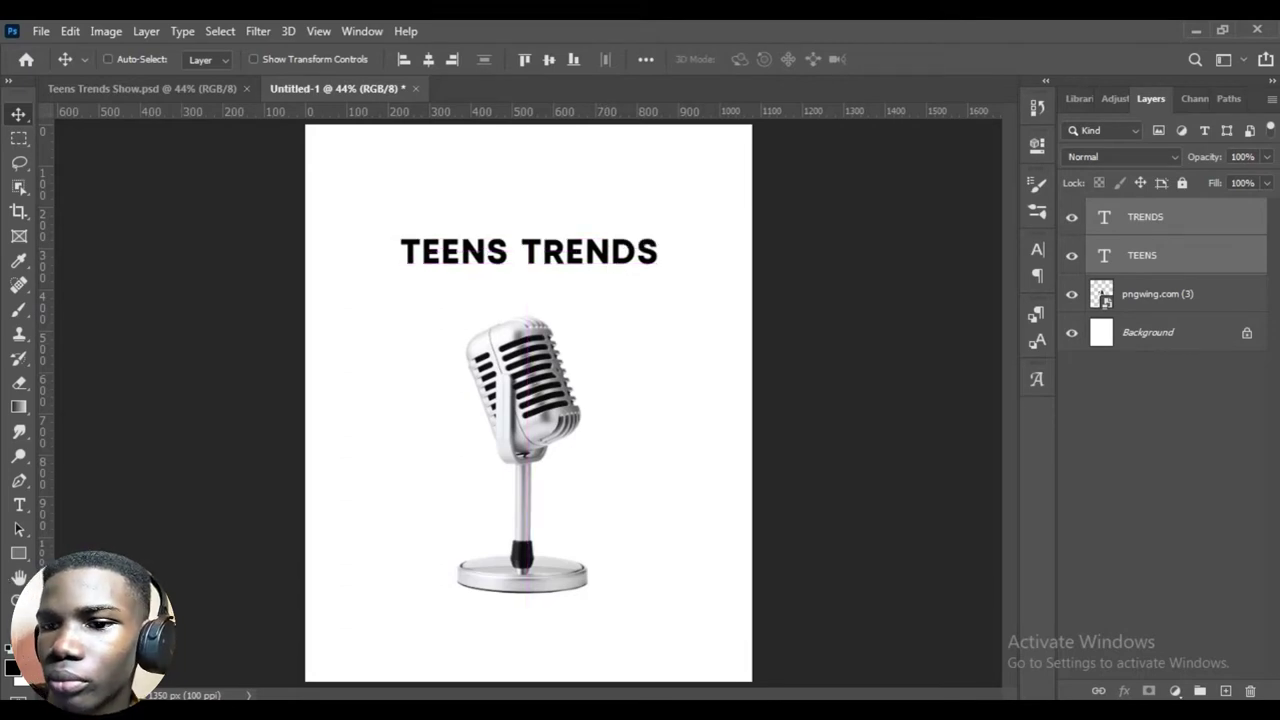
# Zoom in on the TEENS TRENDS title and show the rulers from the View menu.
pyautogui.click(18, 600)
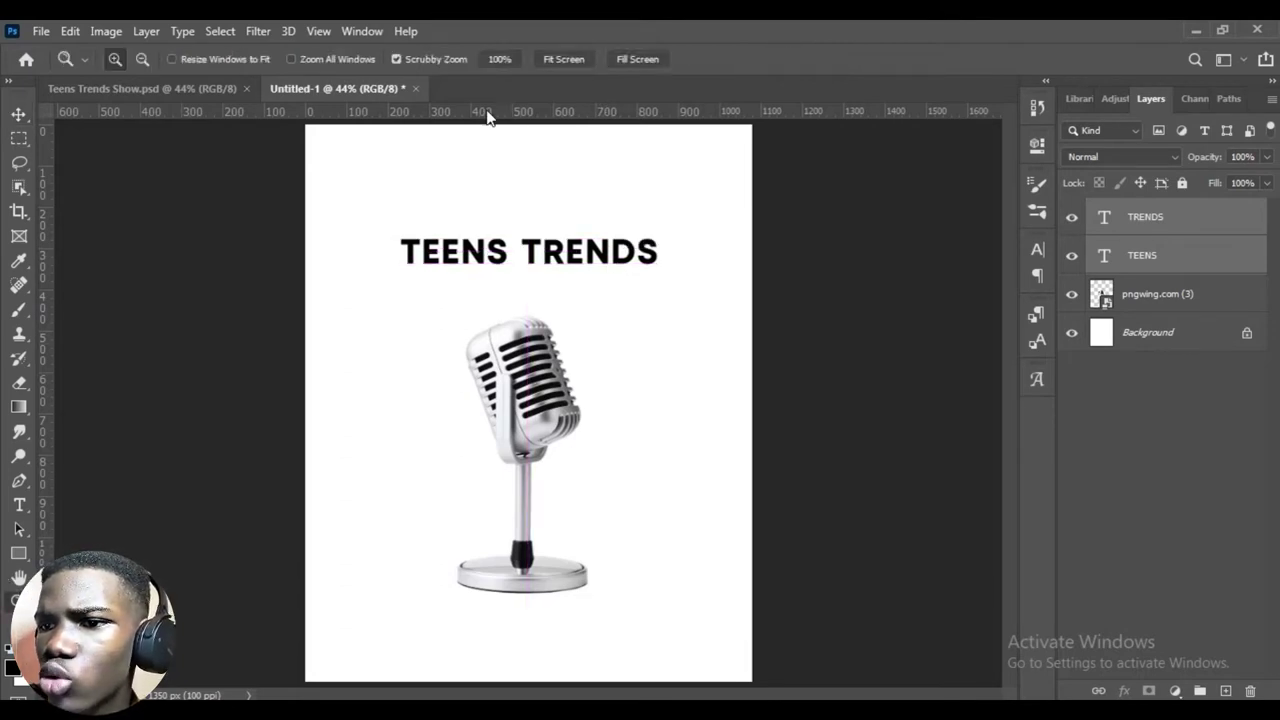
pyautogui.moveTo(407, 247); pyautogui.dragTo(525, 340)
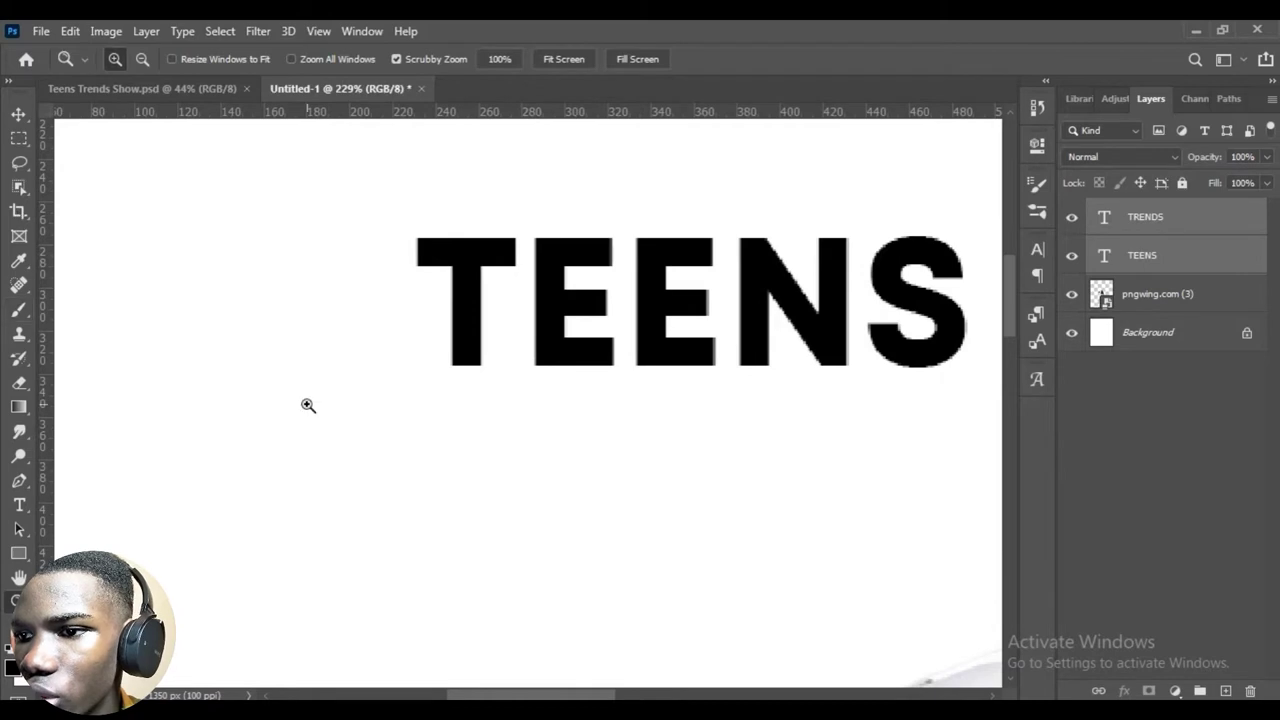
pyautogui.moveTo(356, 437); pyautogui.dragTo(157, 454)
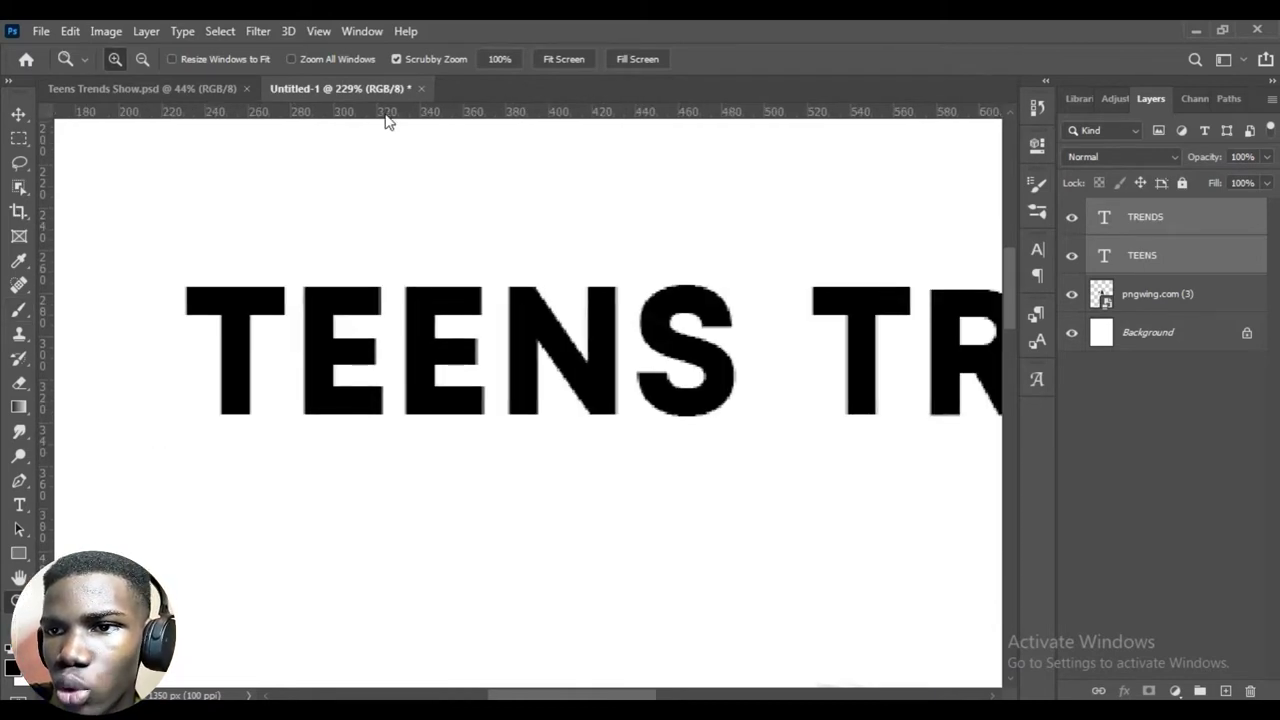
pyautogui.click(361, 31)
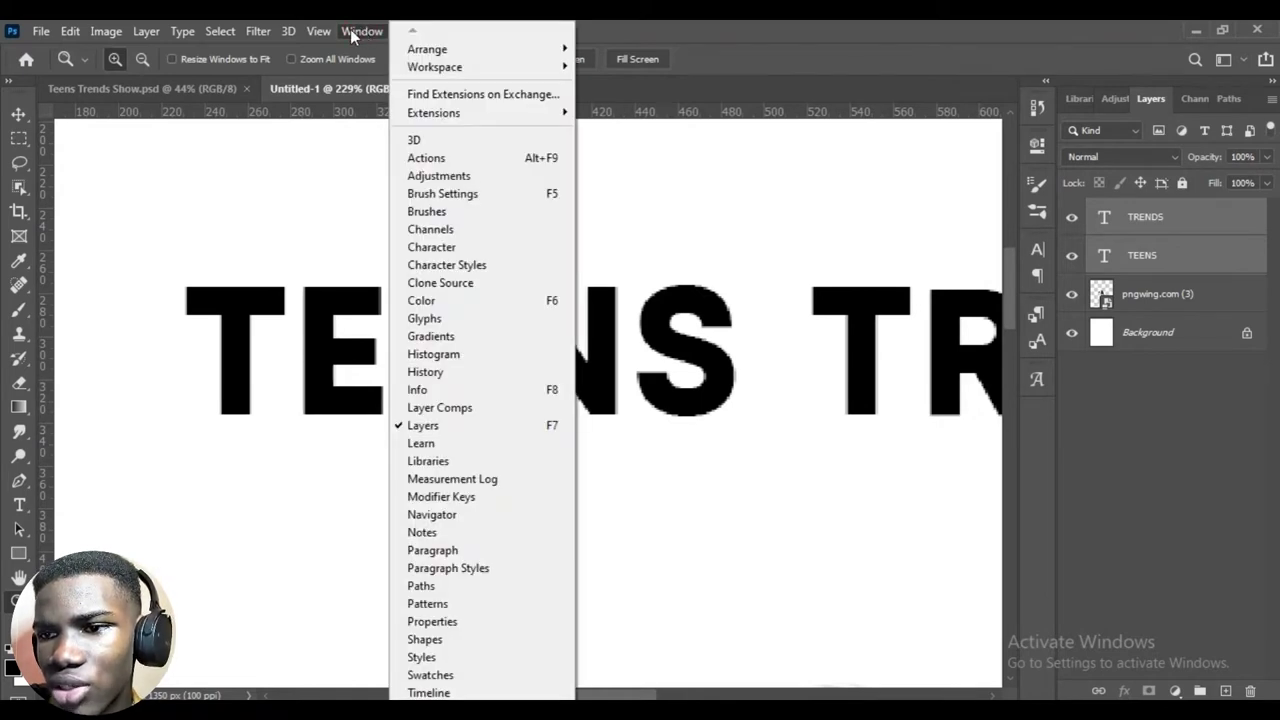
pyautogui.moveTo(320, 35)
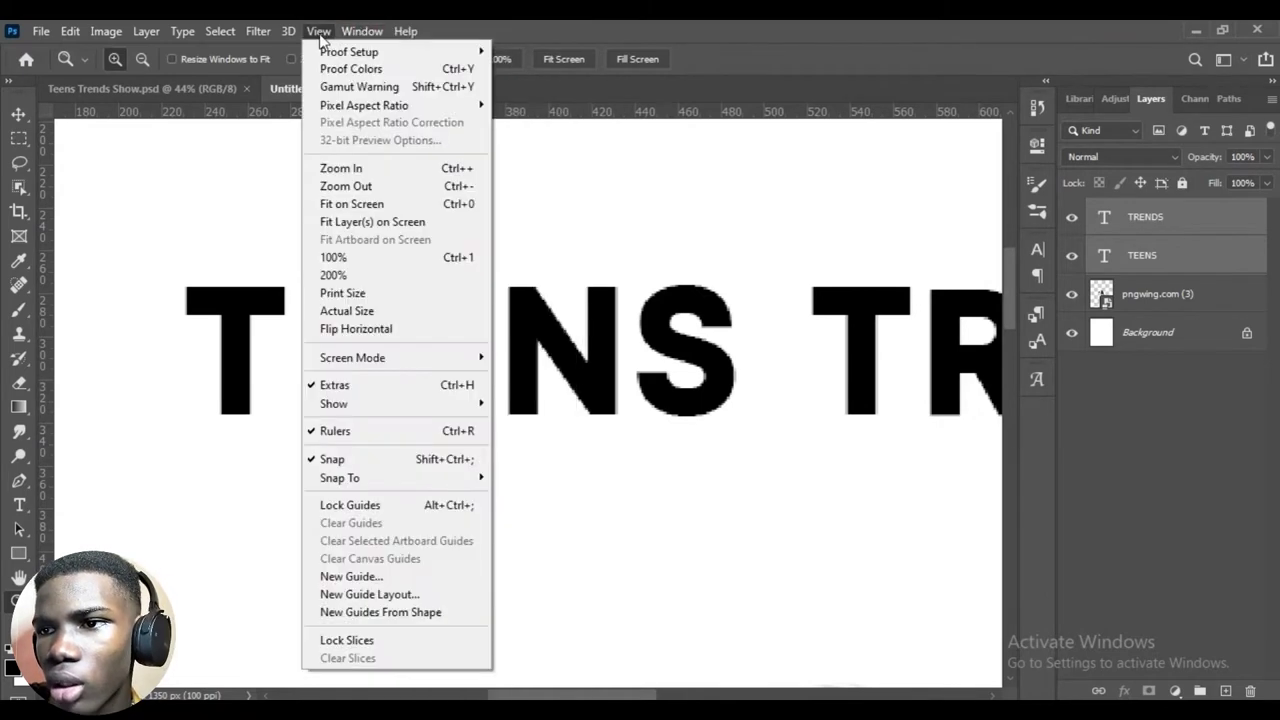
pyautogui.click(667, 20)
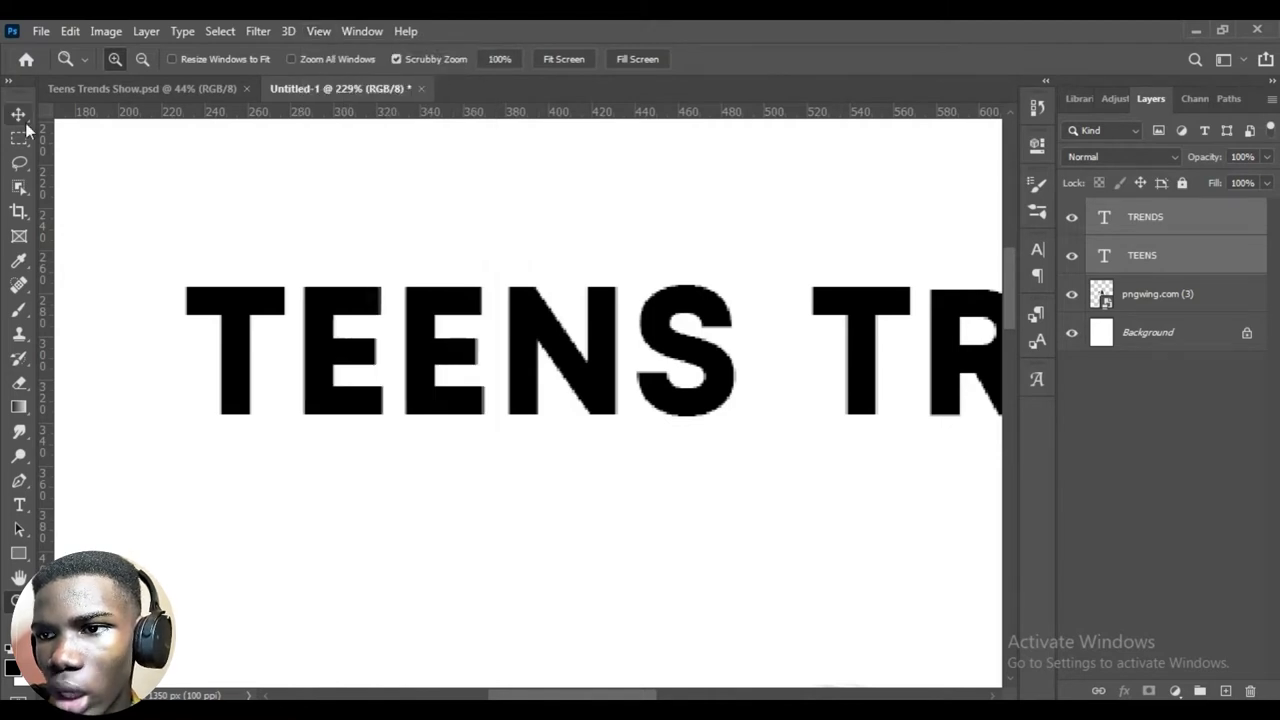
# Drag two ruler guides to the top and baseline of the title letters.
pyautogui.click(22, 118)
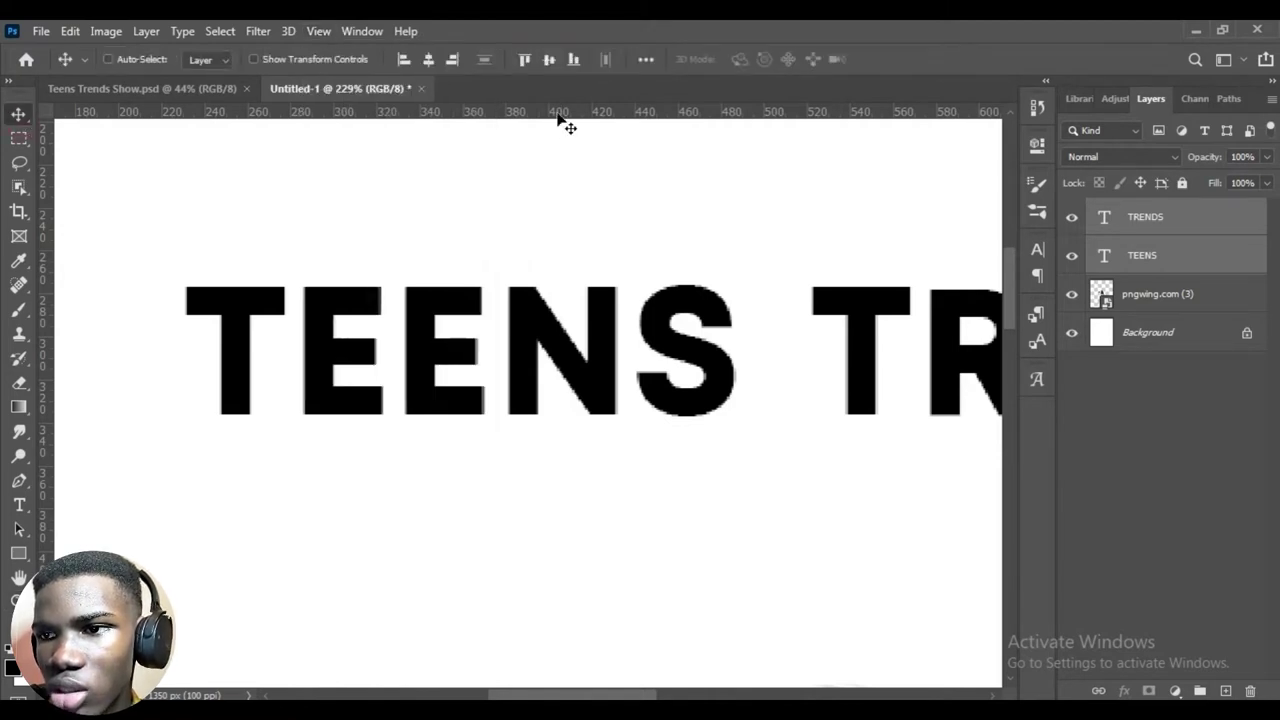
pyautogui.moveTo(560, 119); pyautogui.dragTo(562, 285)
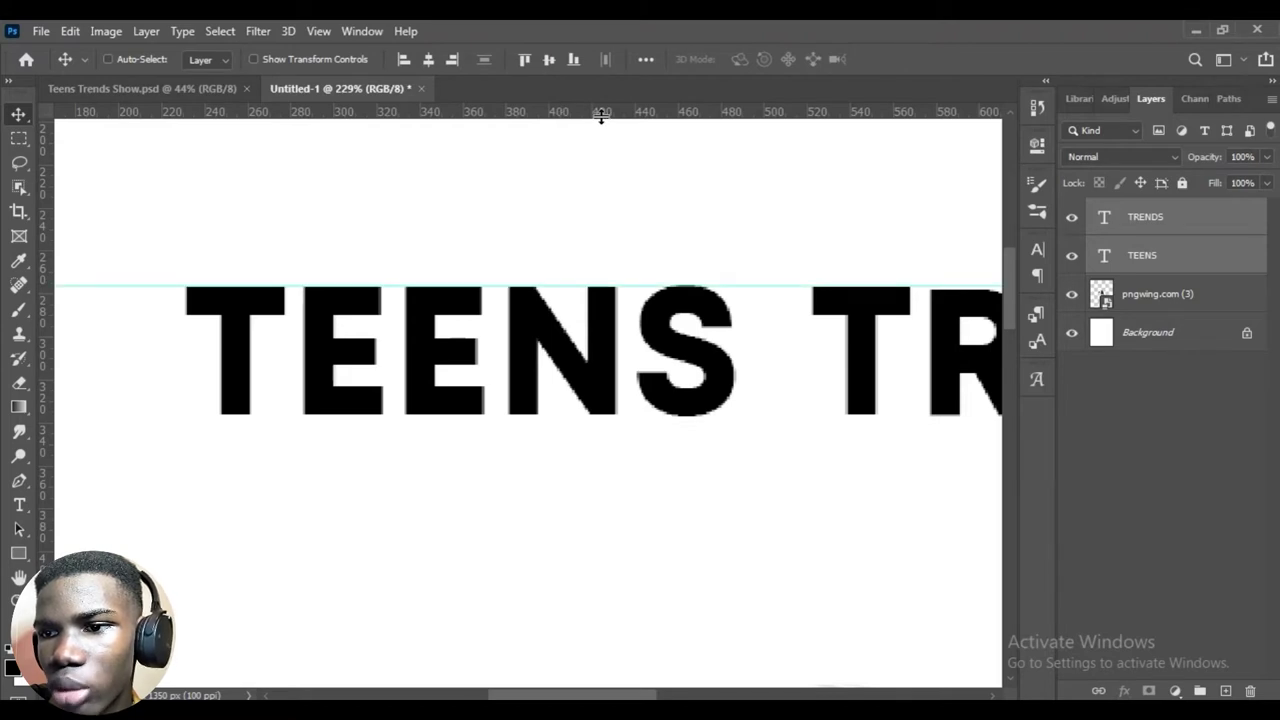
pyautogui.moveTo(601, 116); pyautogui.dragTo(600, 414)
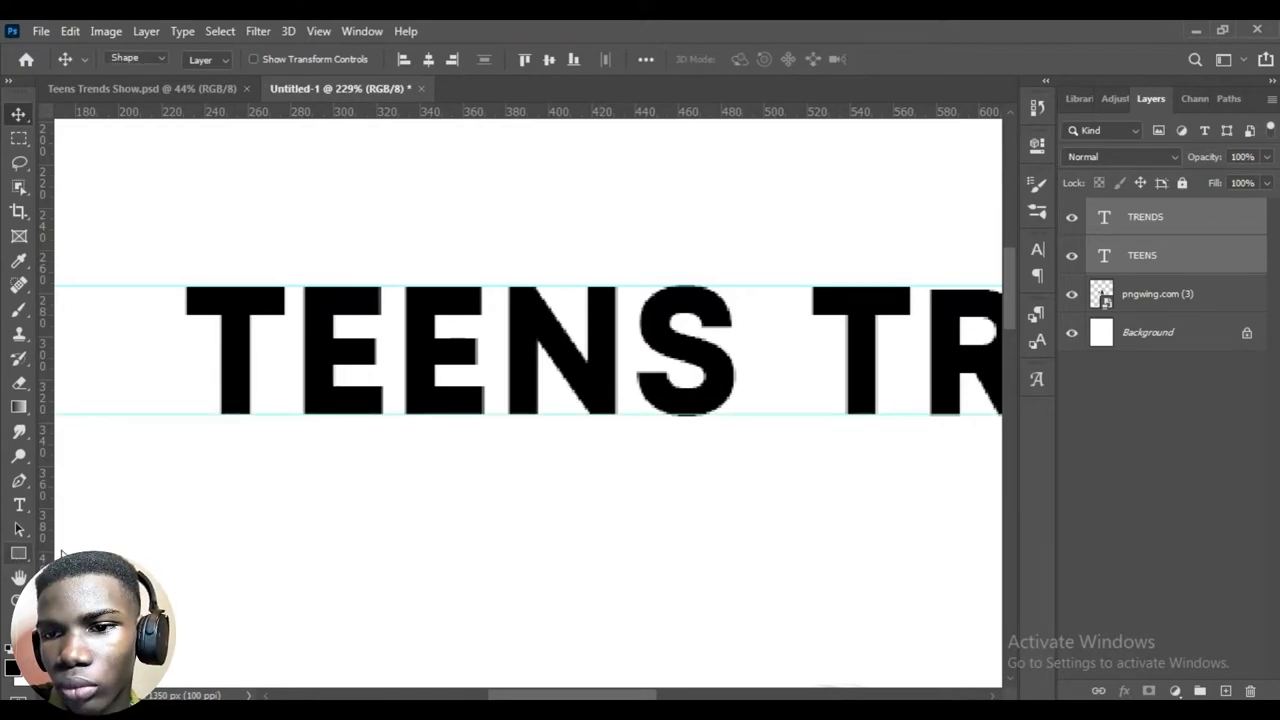
# Draw a black 289 × 61 px rectangle in the guide band over TEENS.
pyautogui.click(18, 553)
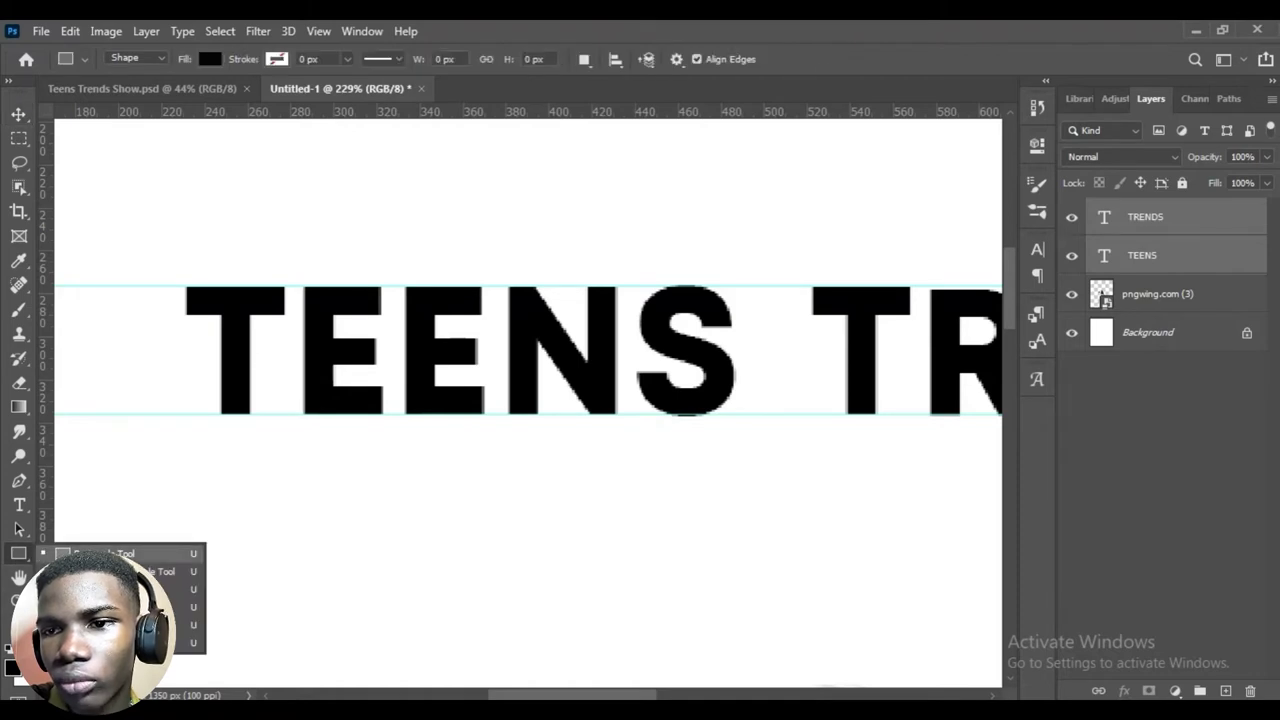
pyautogui.click(110, 553)
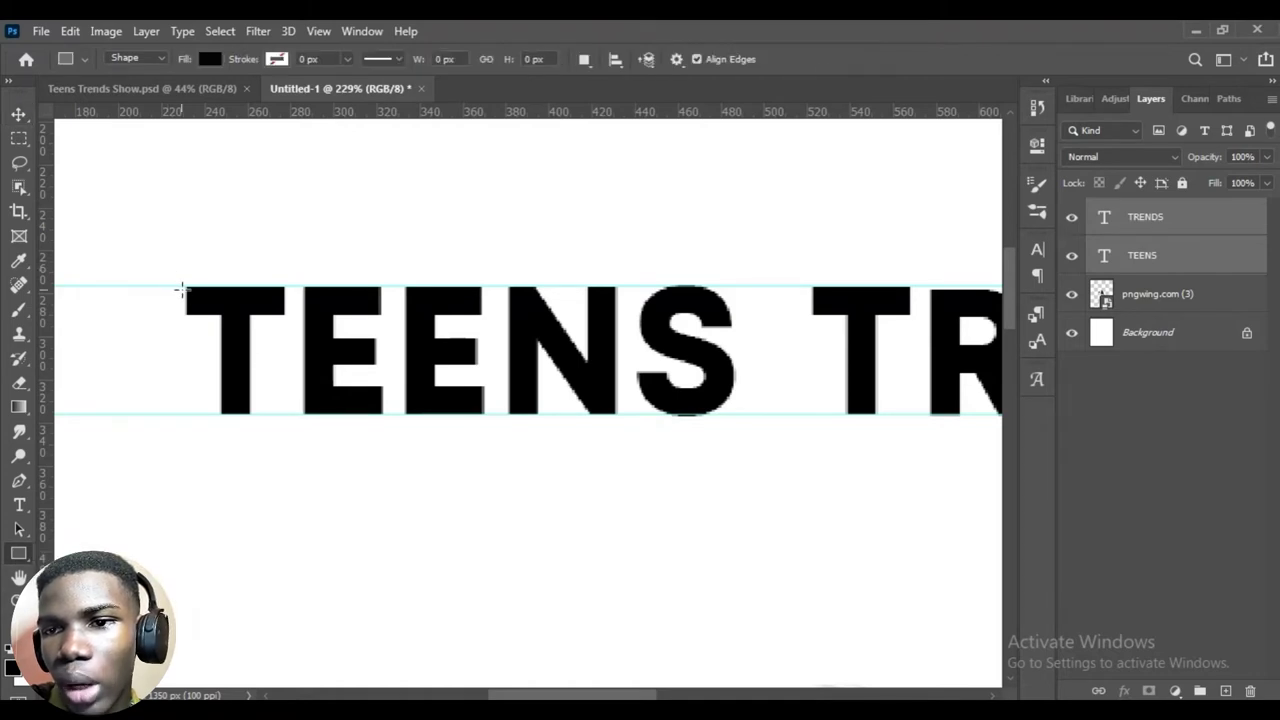
pyautogui.moveTo(185, 284); pyautogui.dragTo(807, 415)
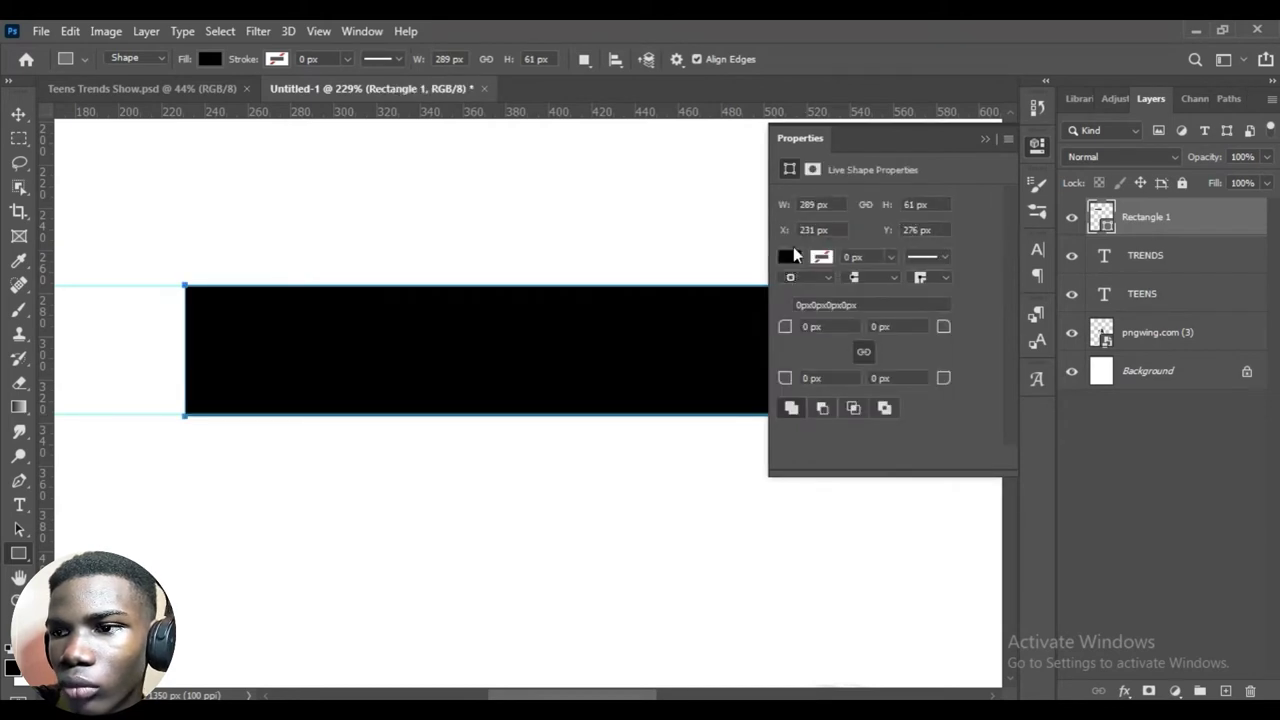
# Move the Rectangle 1 layer beneath both title text layers and fit the poster on screen.
pyautogui.click(18, 116)
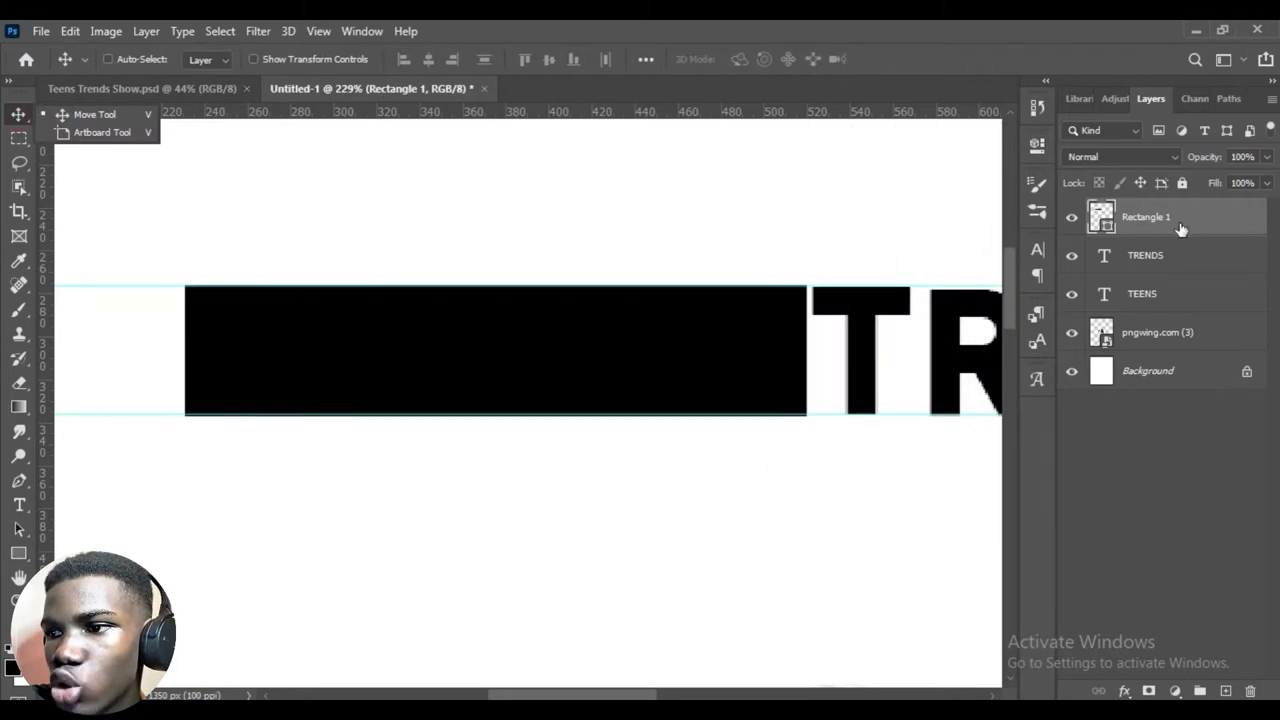
pyautogui.moveTo(1180, 229); pyautogui.dragTo(1178, 316)
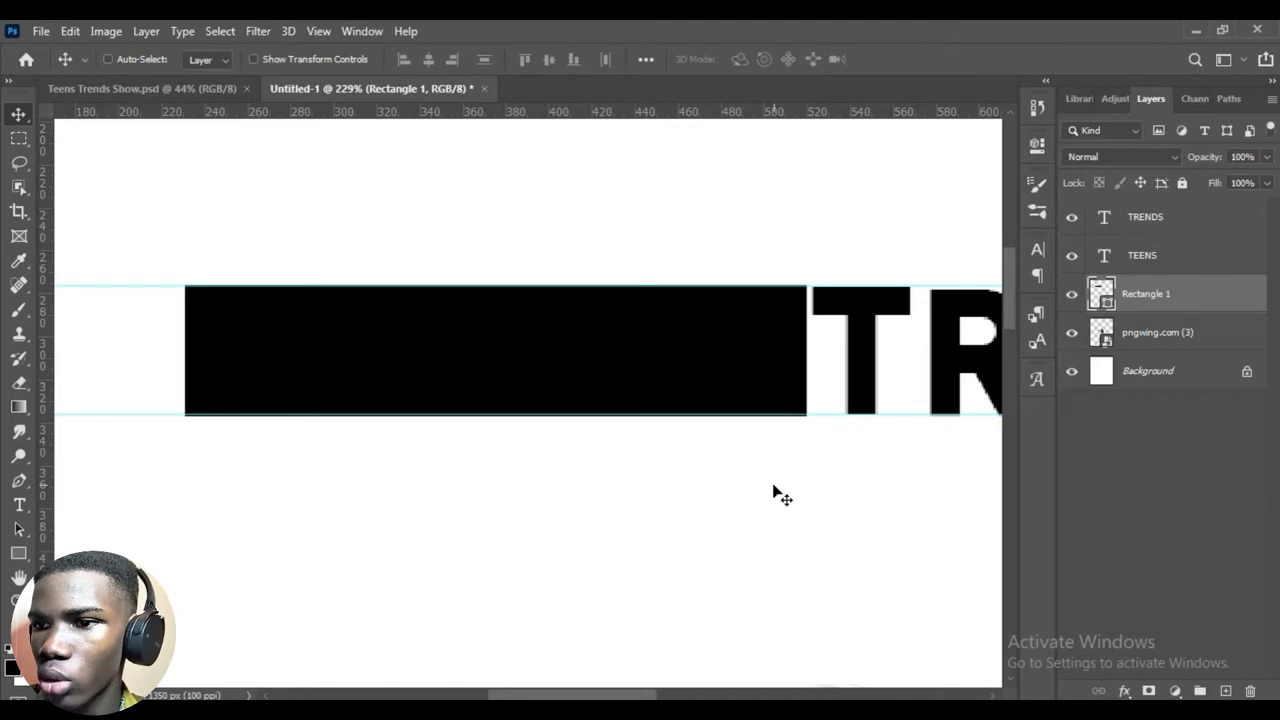
pyautogui.hotkey('ctrl', '0')
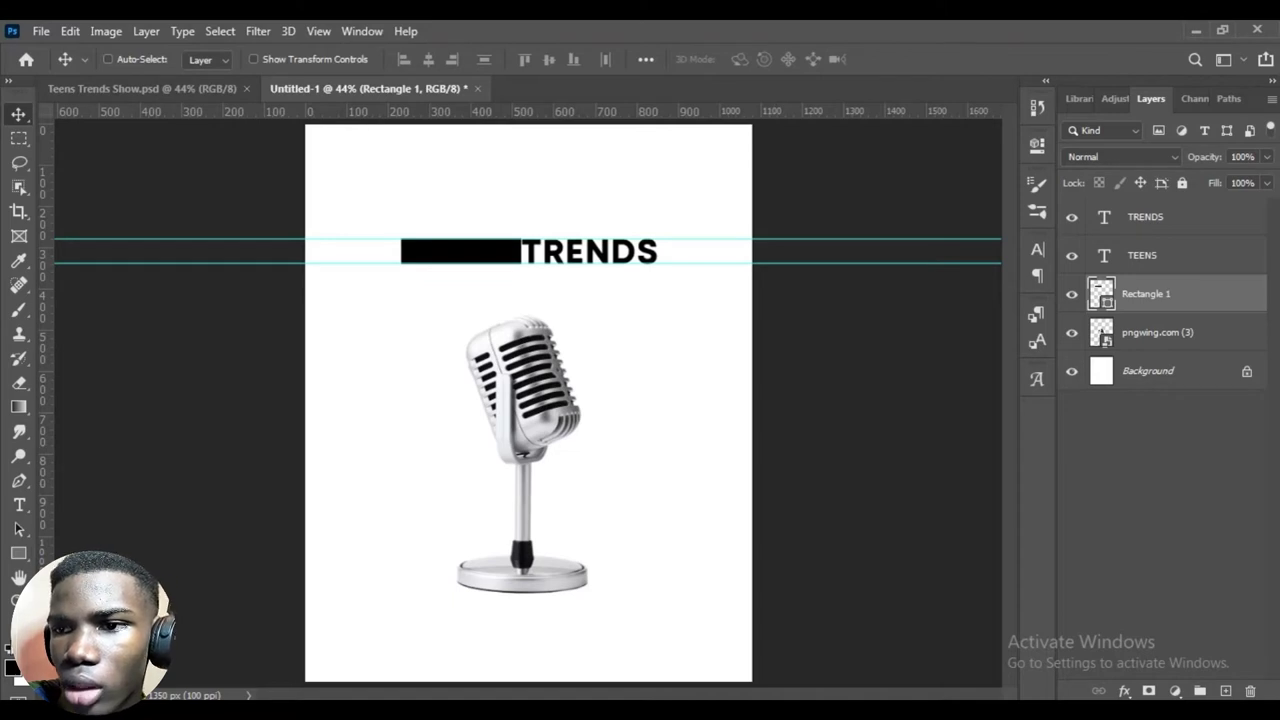
# Zoom in on TRENDS and slide the black bar right over the word.
pyautogui.click(18, 600)
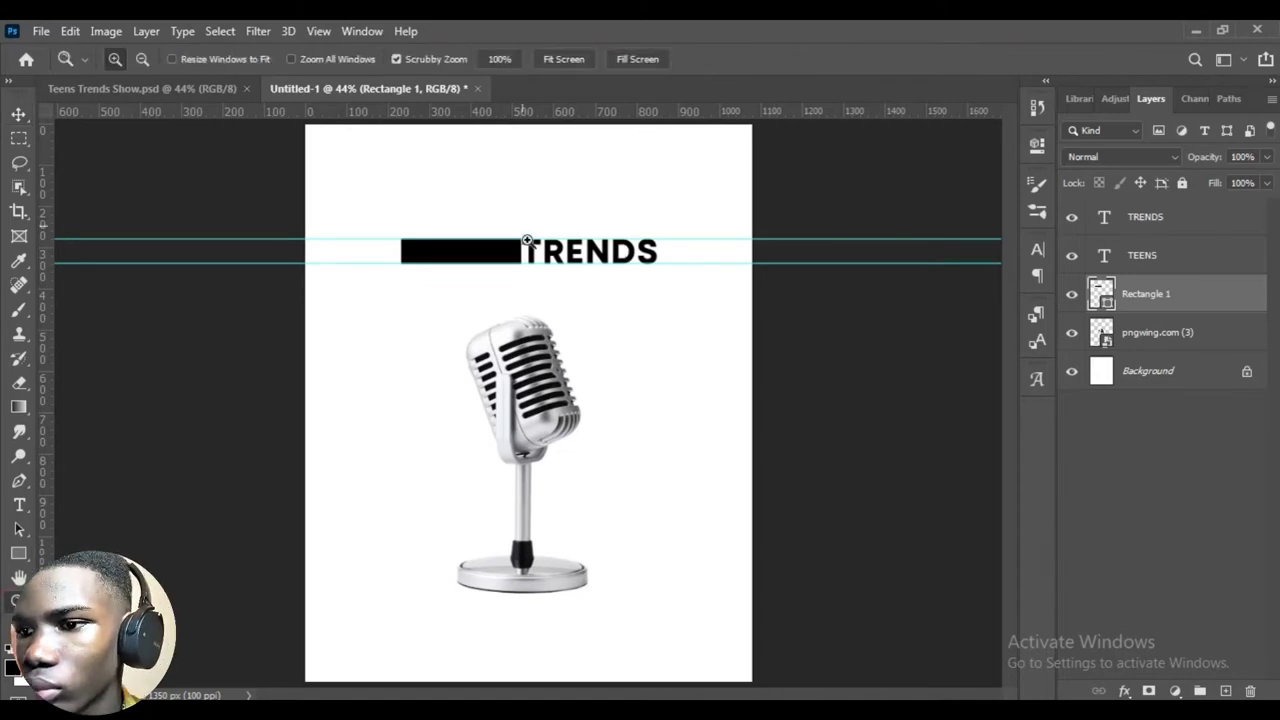
pyautogui.moveTo(527, 241); pyautogui.dragTo(646, 343)
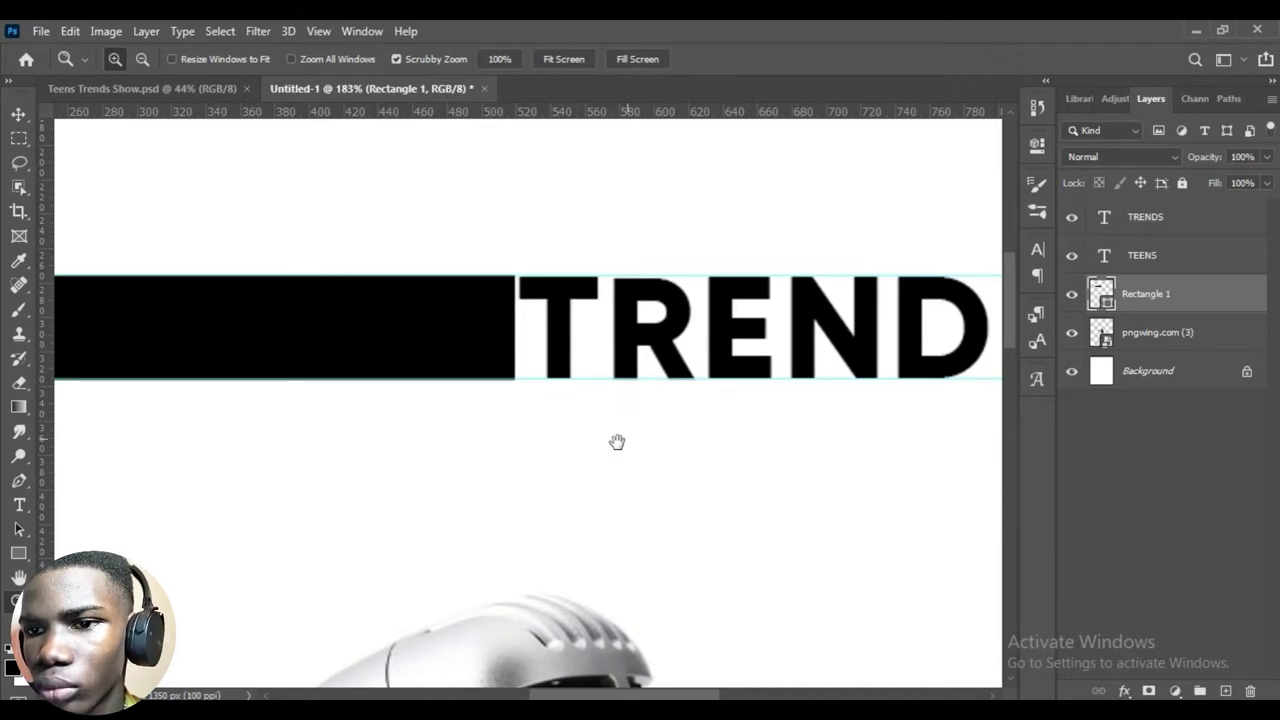
pyautogui.moveTo(616, 441); pyautogui.dragTo(134, 320)
pyautogui.press('v')
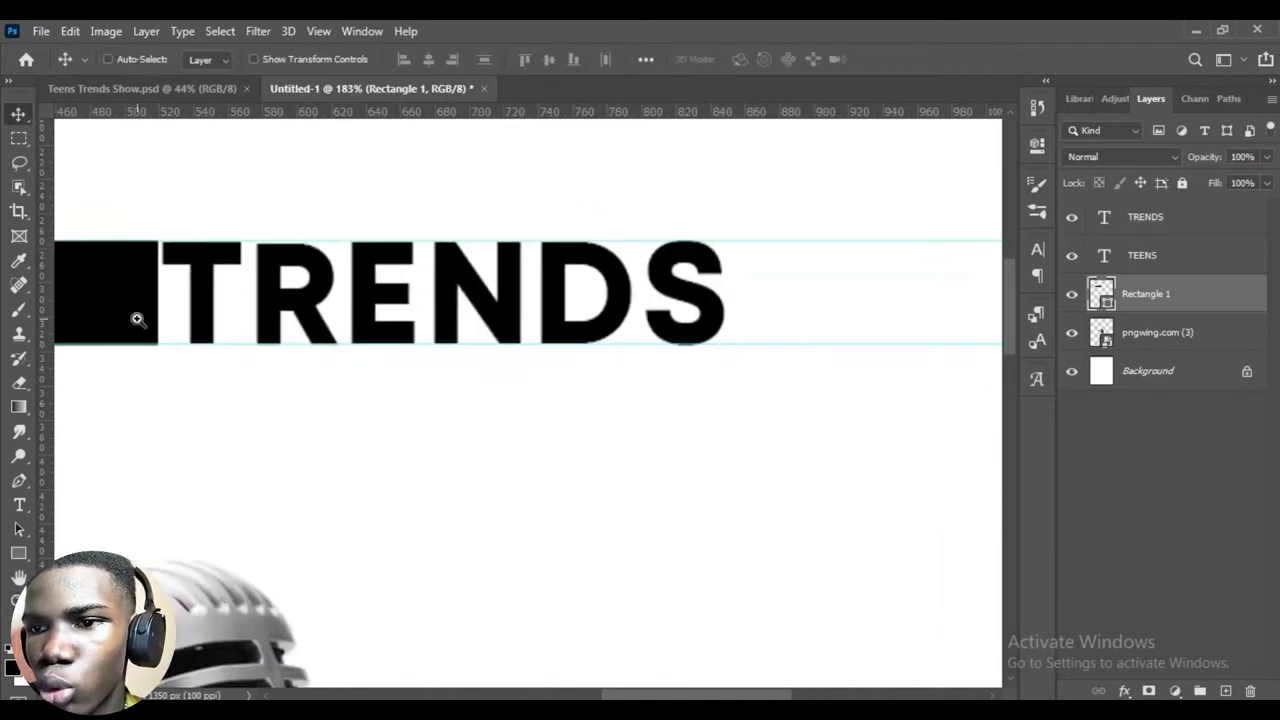
pyautogui.click(137, 319)
pyautogui.moveTo(233, 328); pyautogui.dragTo(611, 310)
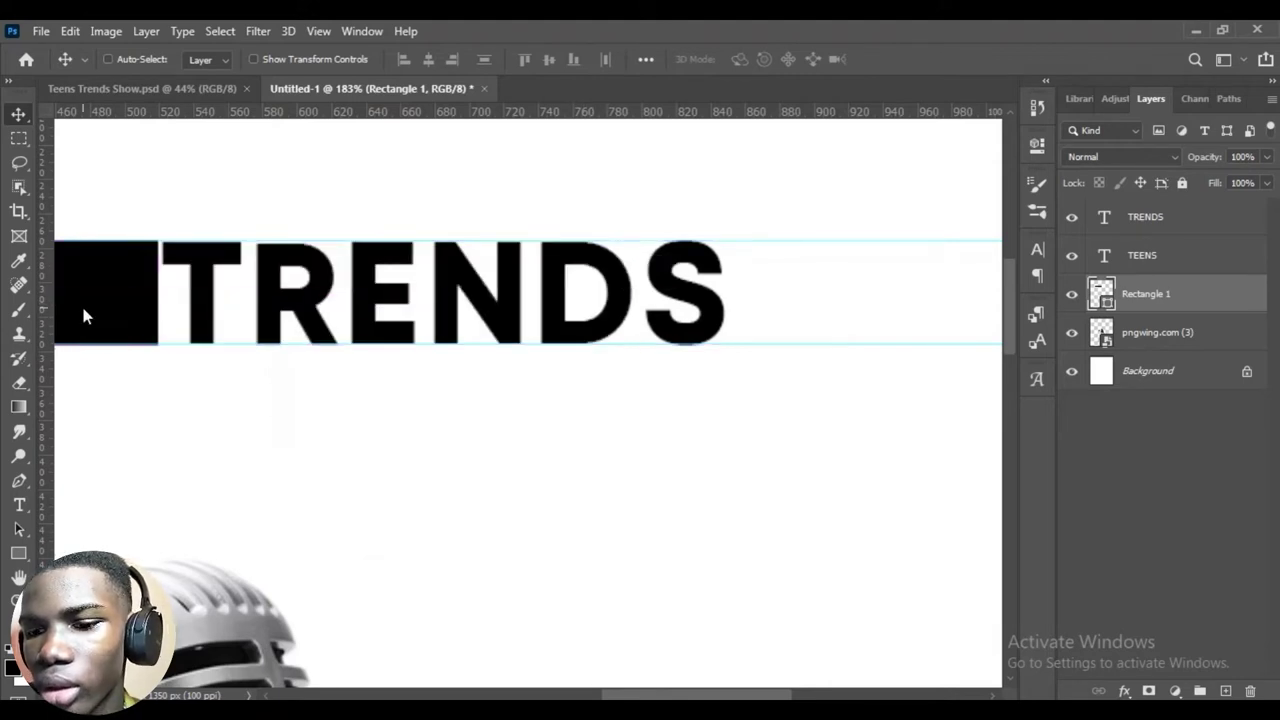
pyautogui.moveTo(81, 303); pyautogui.dragTo(558, 299)
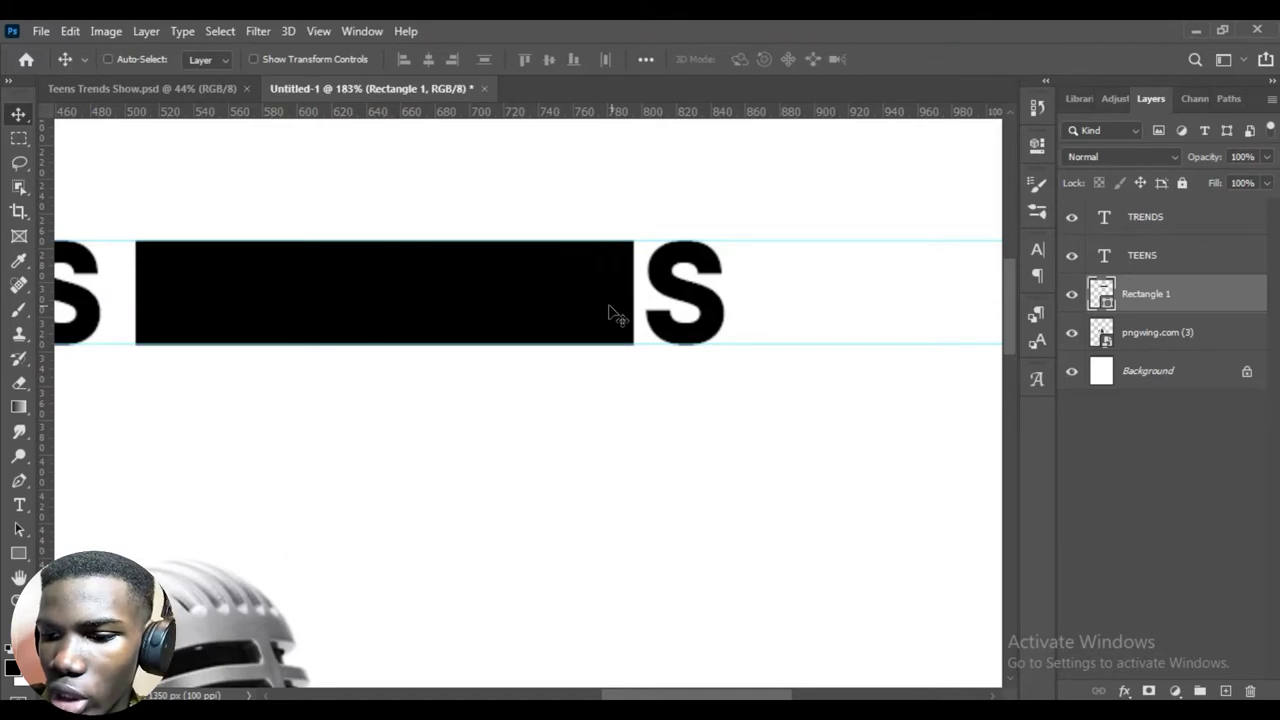
# Stretch the black bar to 123.76% width so it covers all of TRENDS.
pyautogui.press('ctrl')
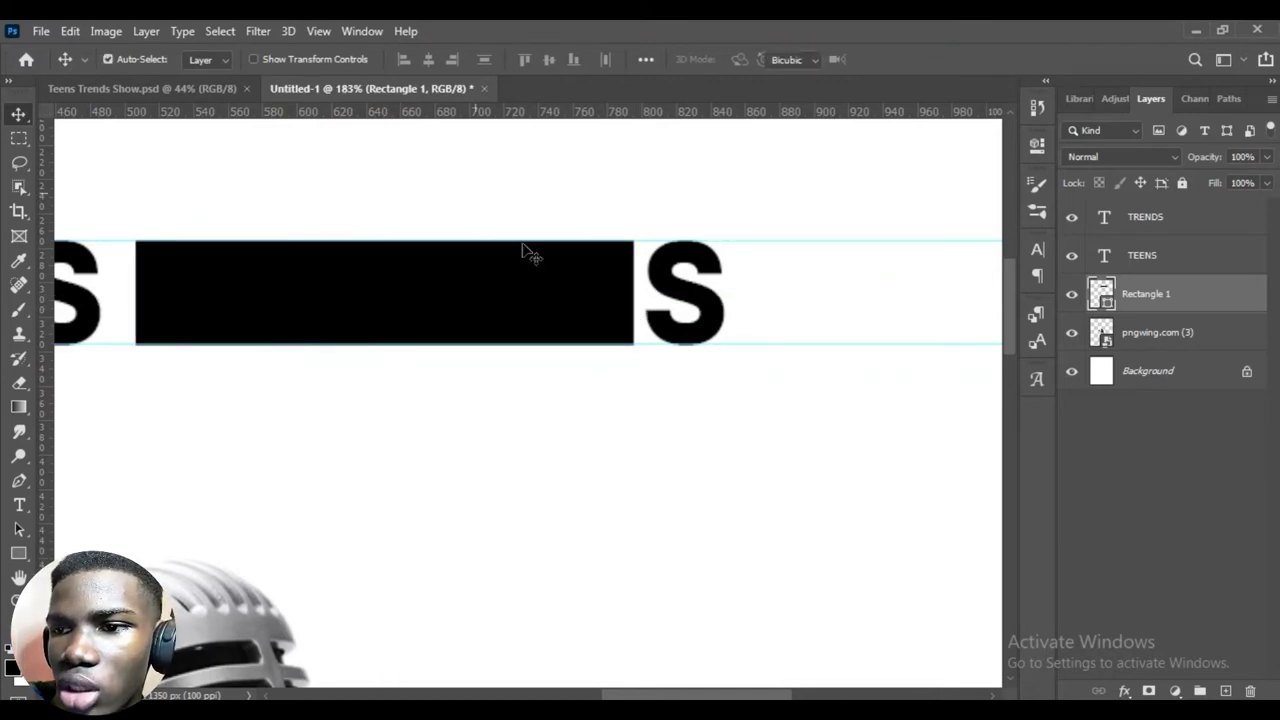
pyautogui.hotkey('ctrl', 't')
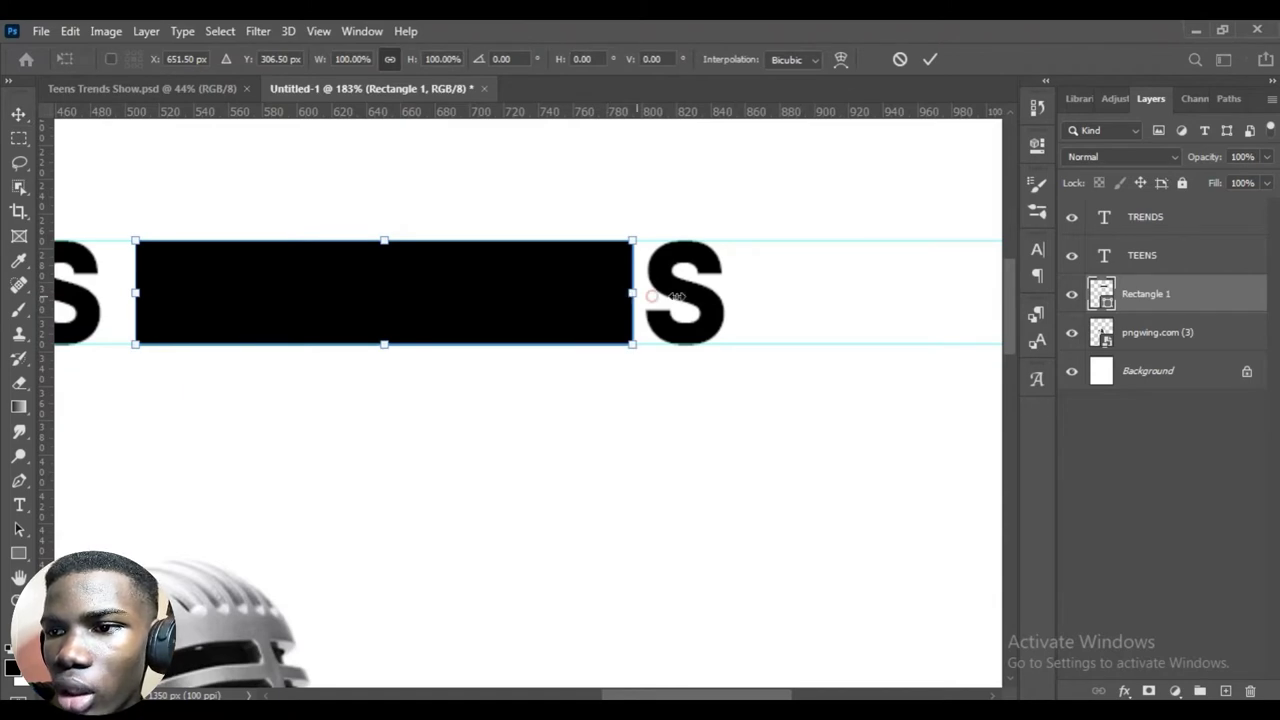
pyautogui.moveTo(676, 296); pyautogui.dragTo(754, 290)
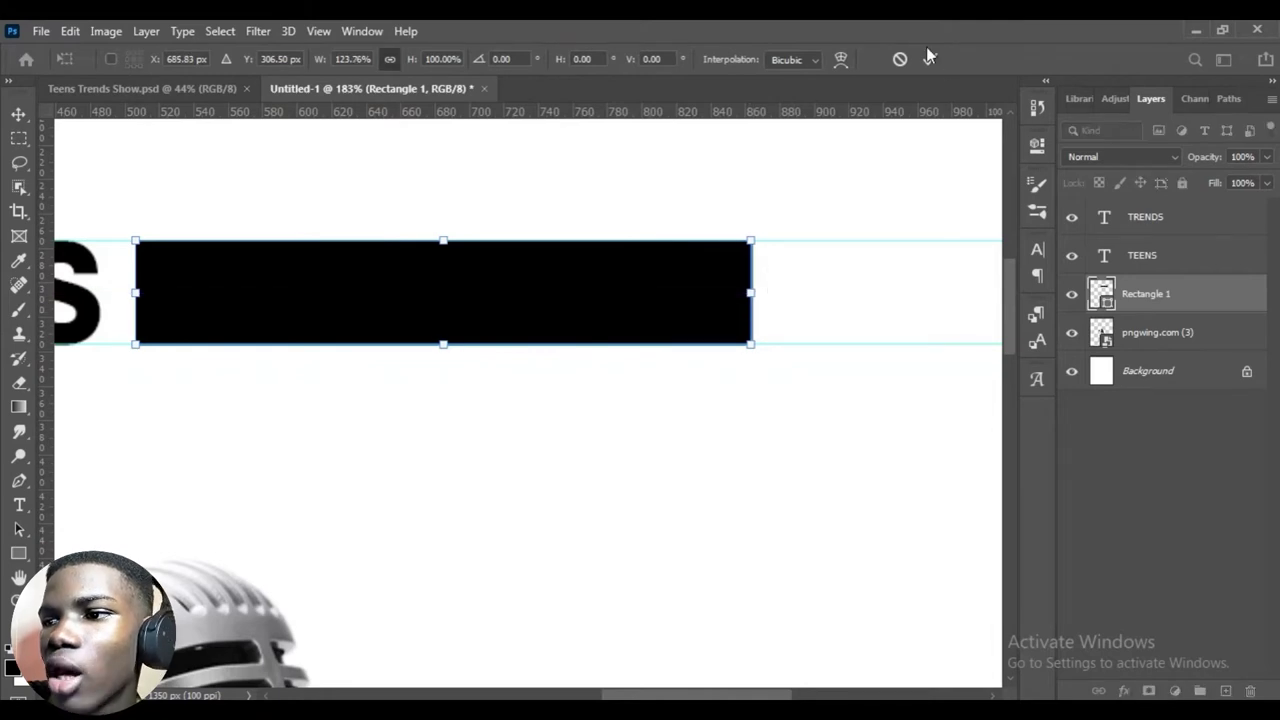
pyautogui.click(929, 59)
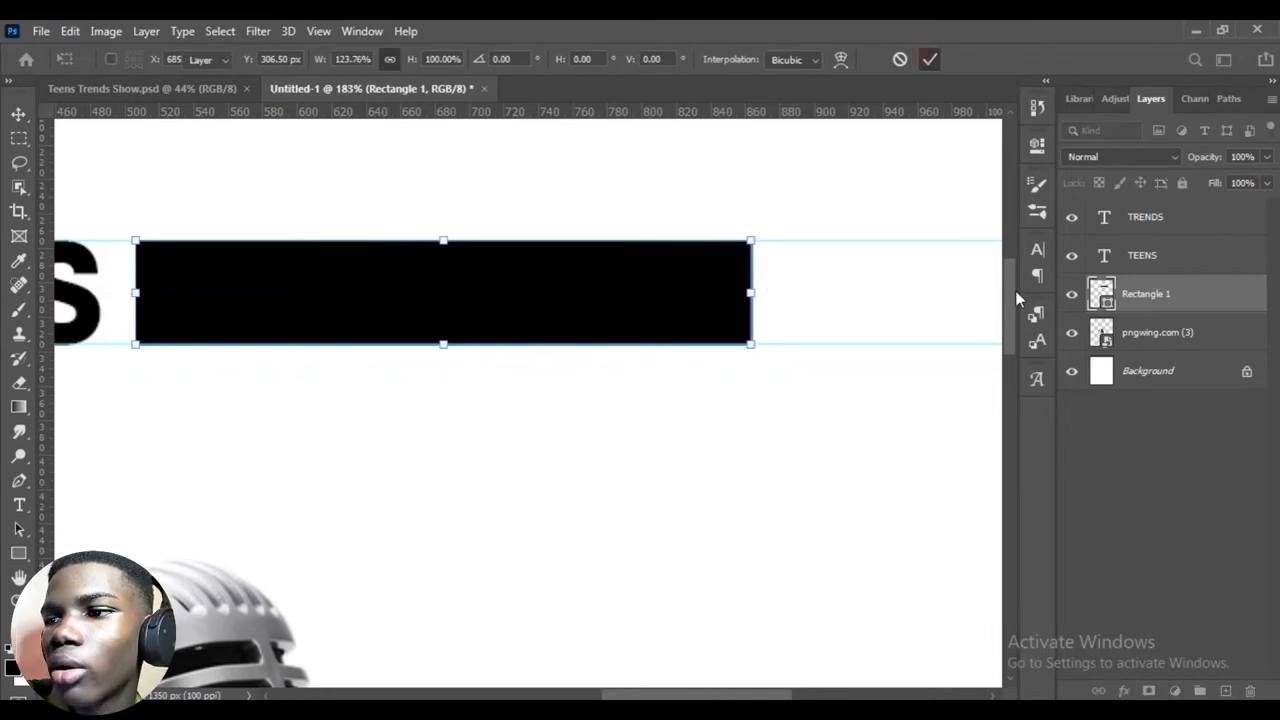
pyautogui.click(1178, 222)
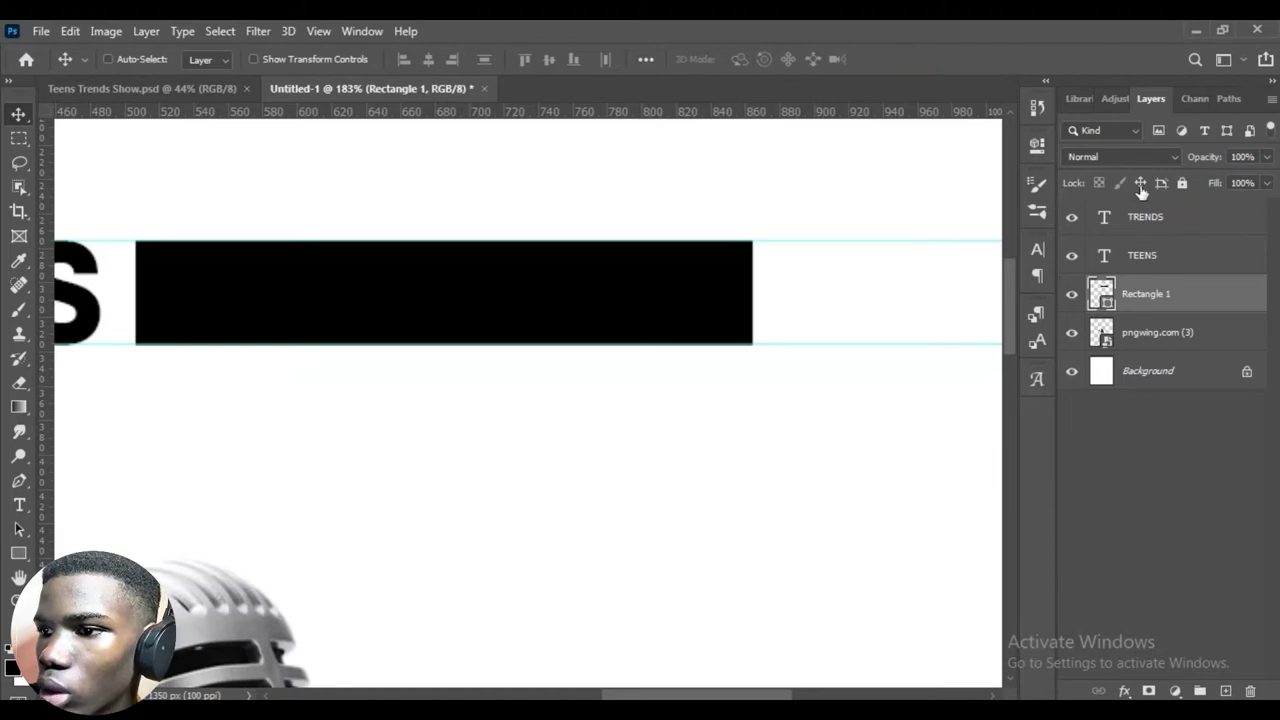
# Set the TRENDS text colour to white, sampled from the canvas.
pyautogui.click(1040, 252)
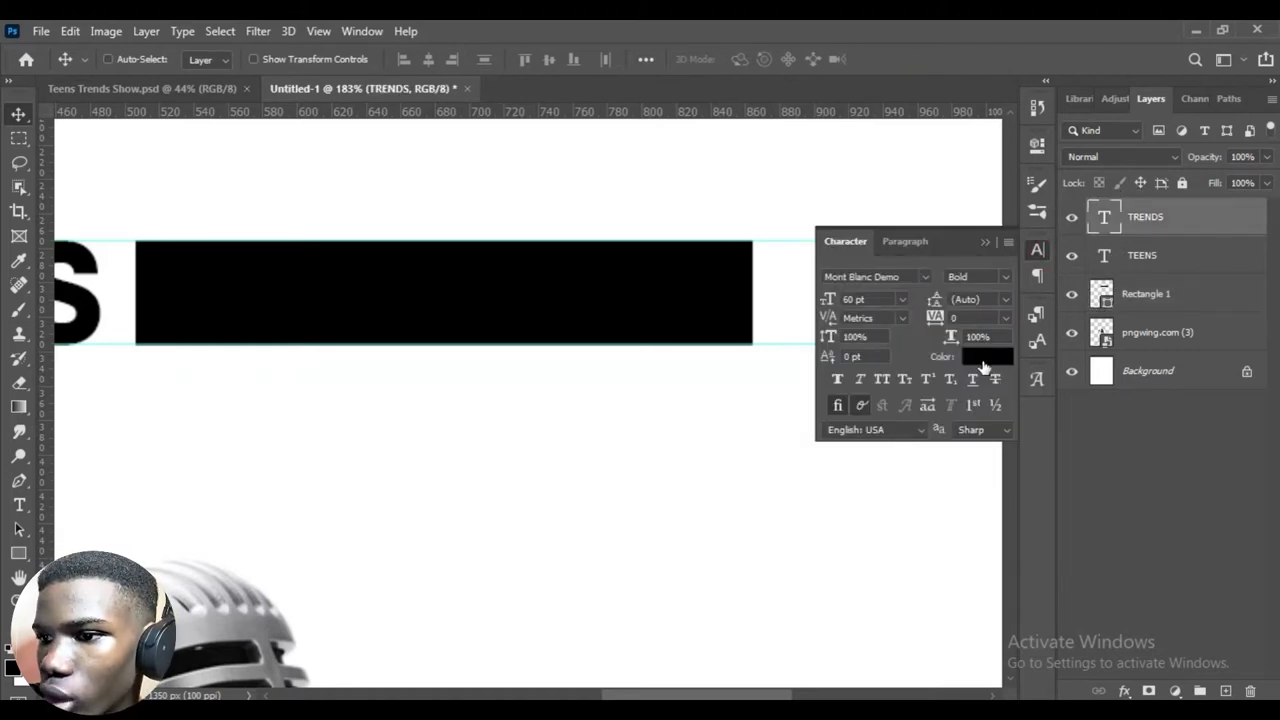
pyautogui.click(983, 360)
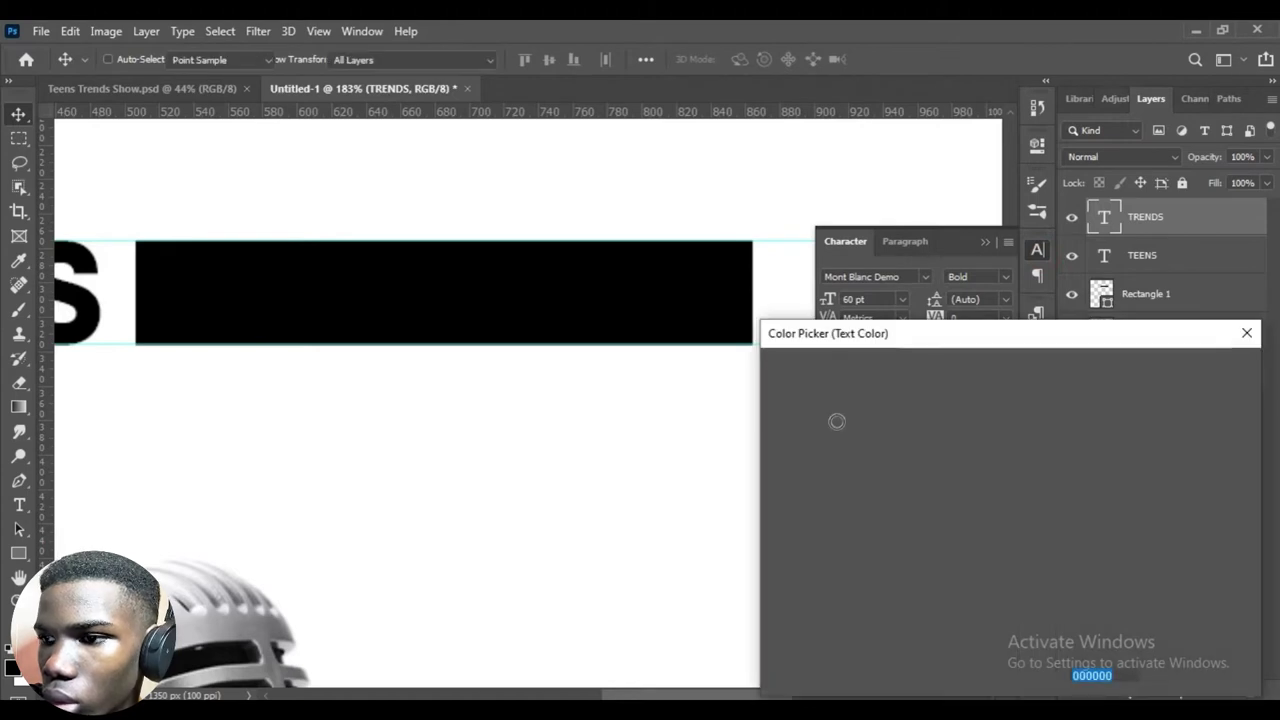
pyautogui.click(791, 391)
pyautogui.click(730, 370)
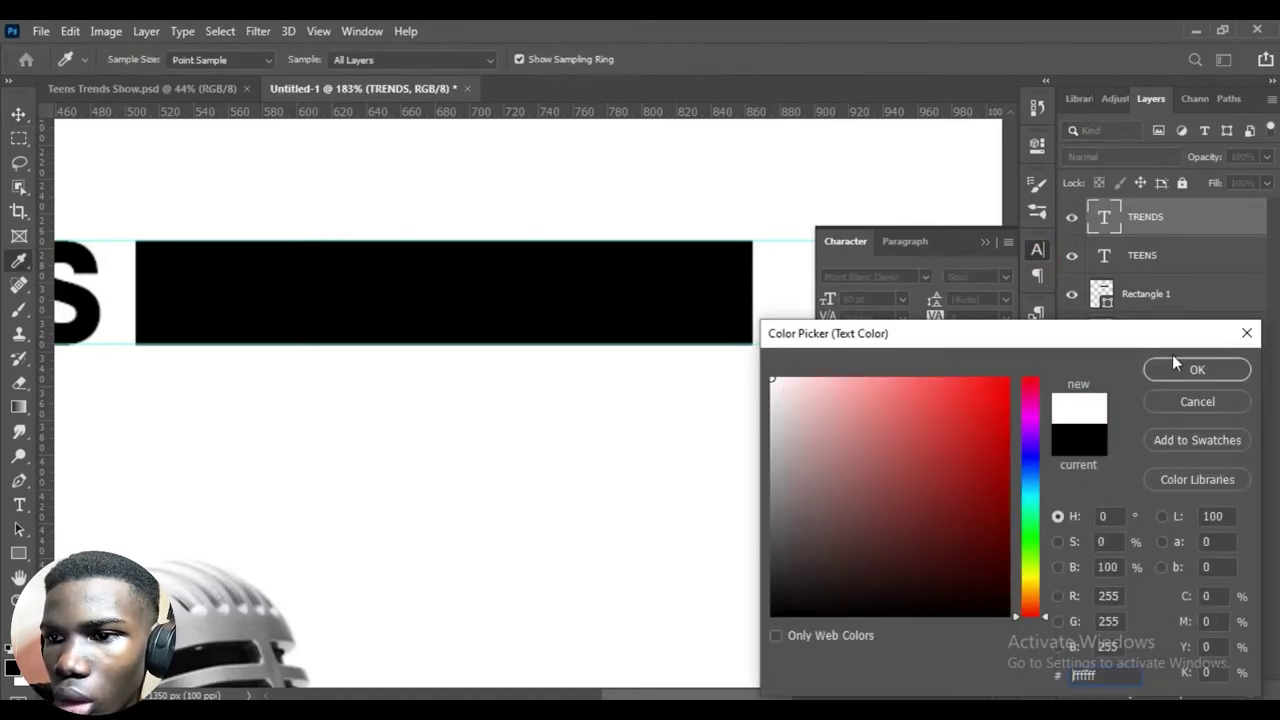
pyautogui.click(1173, 368)
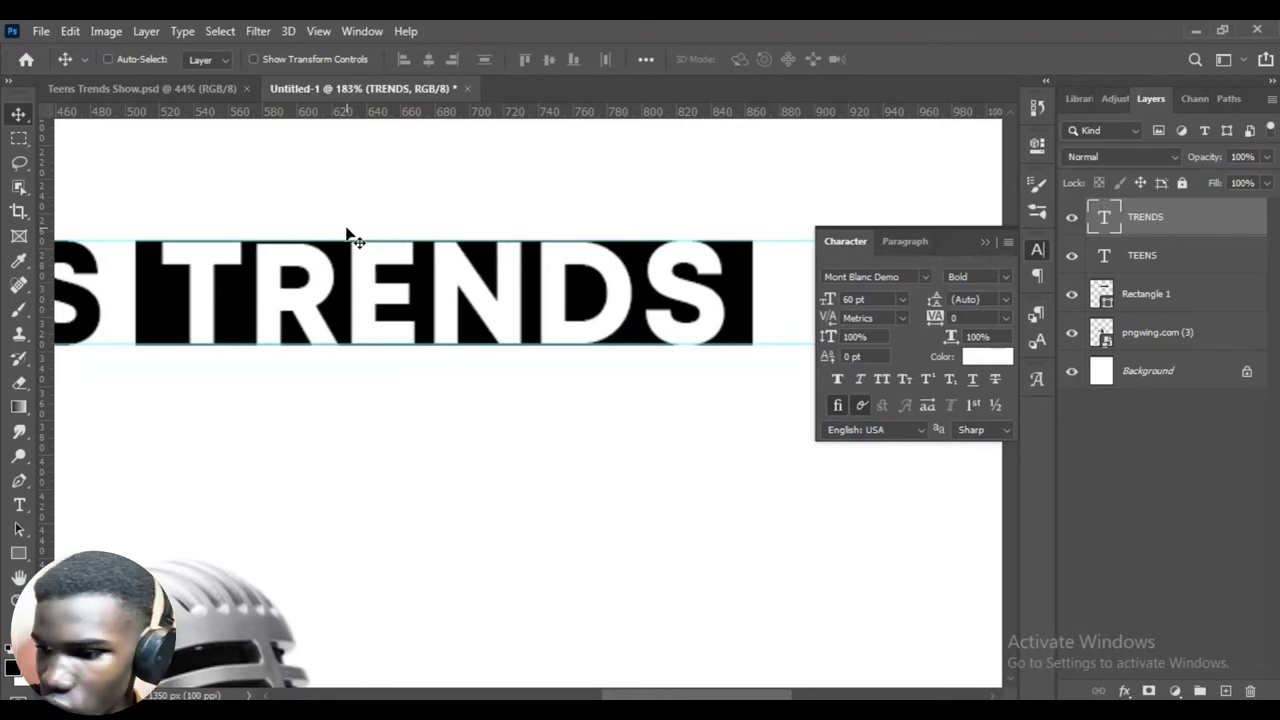
# Nudge the black Rectangle 1 bar slightly to the left.
pyautogui.click(1193, 289)
pyautogui.press('Left')
pyautogui.press('Left')
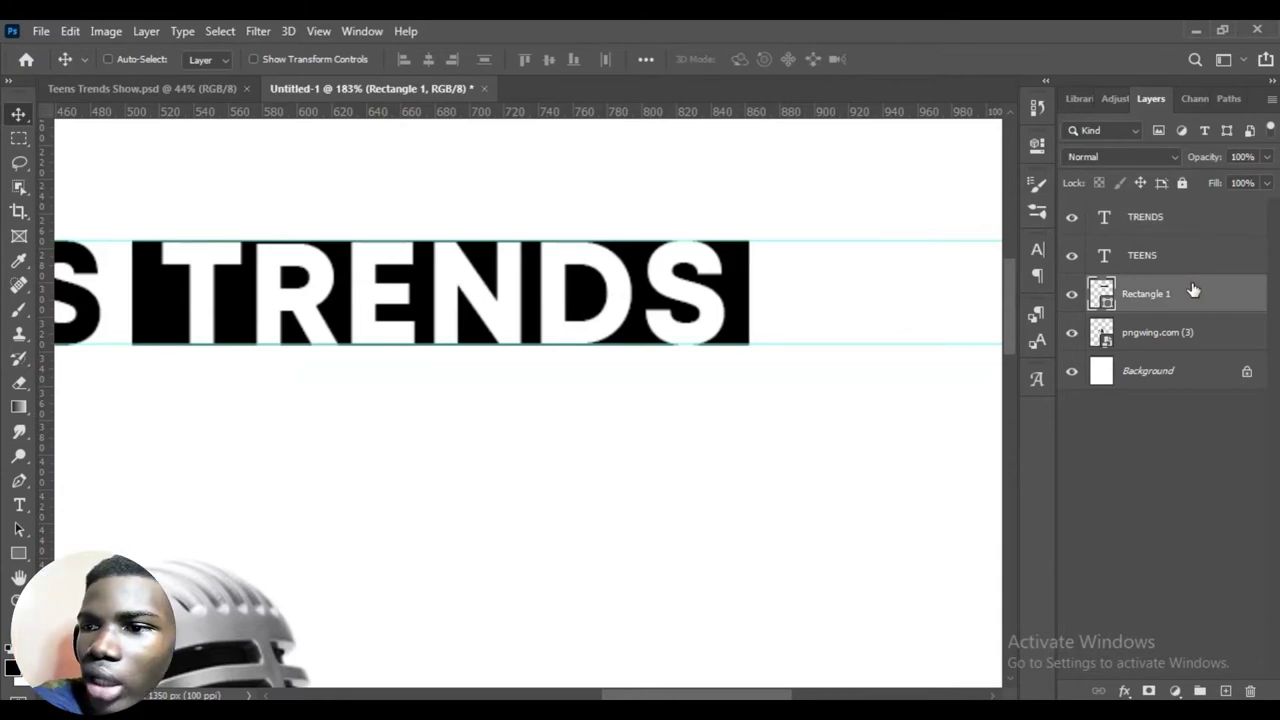
pyautogui.click(1200, 222)
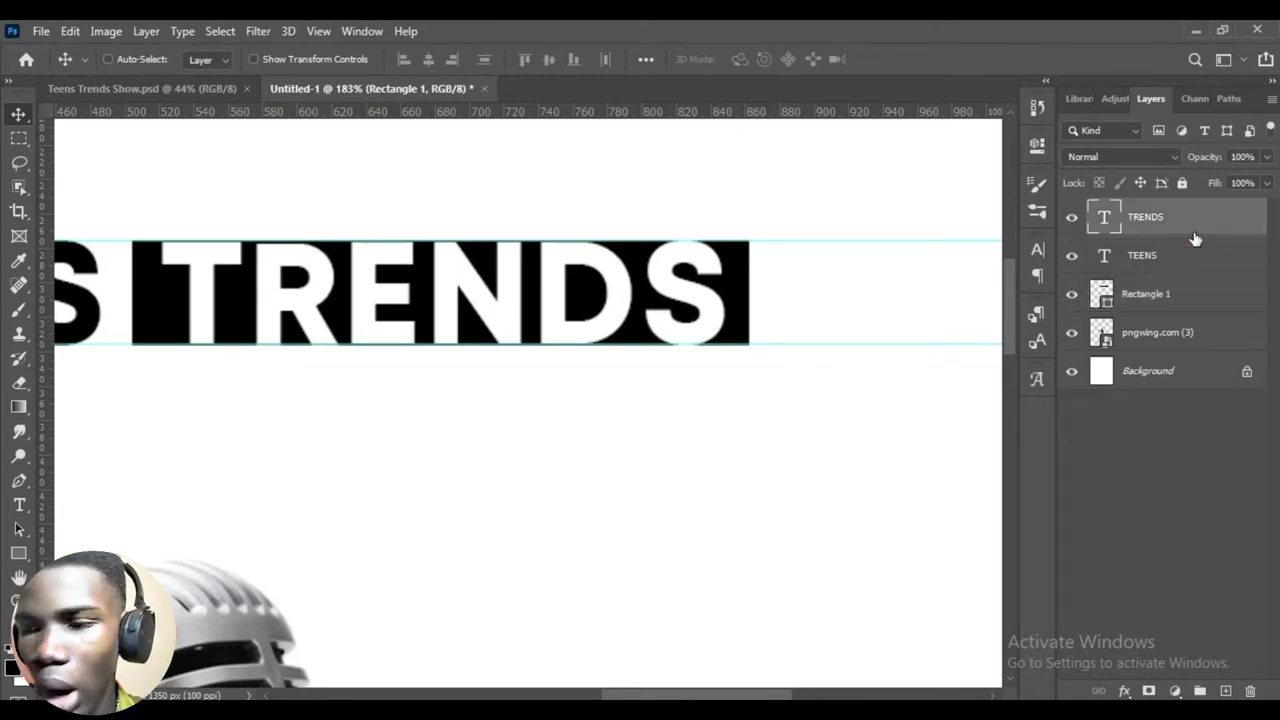
pyautogui.press('ctrl')
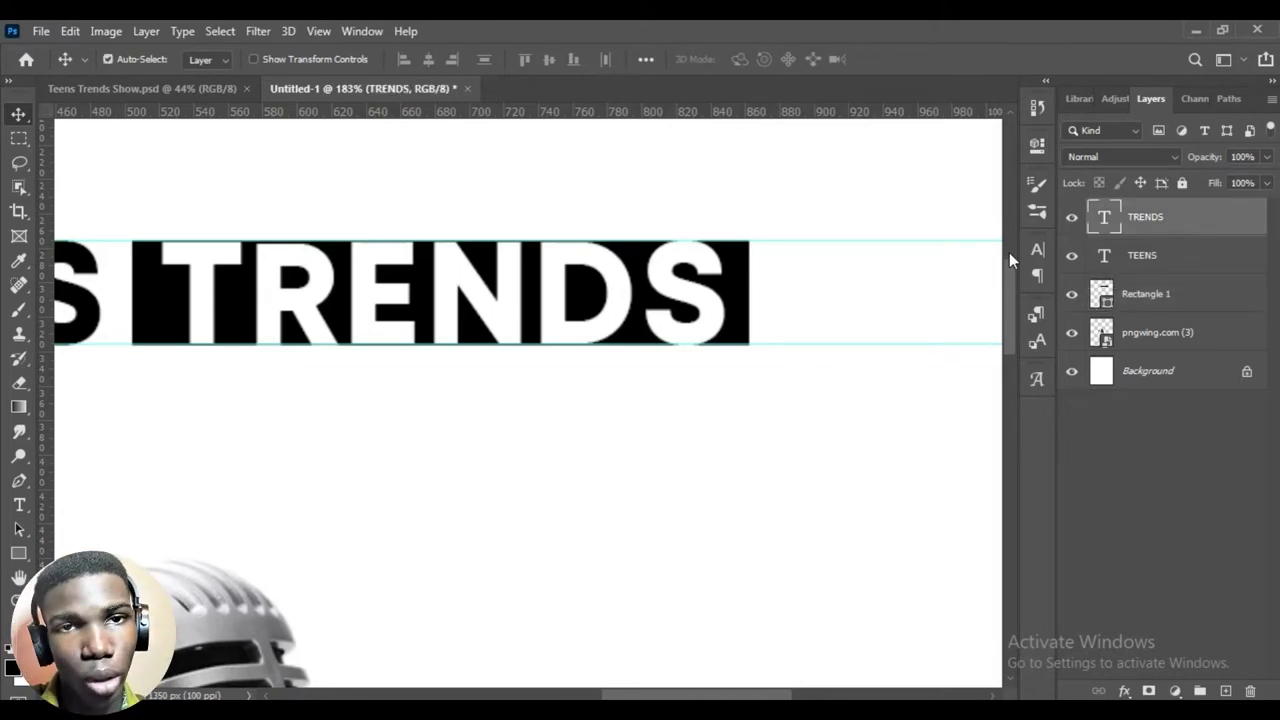
# Scale the TRENDS text down to 87.52% and fit the whole poster in view.
pyautogui.hotkey('ctrl', 't')
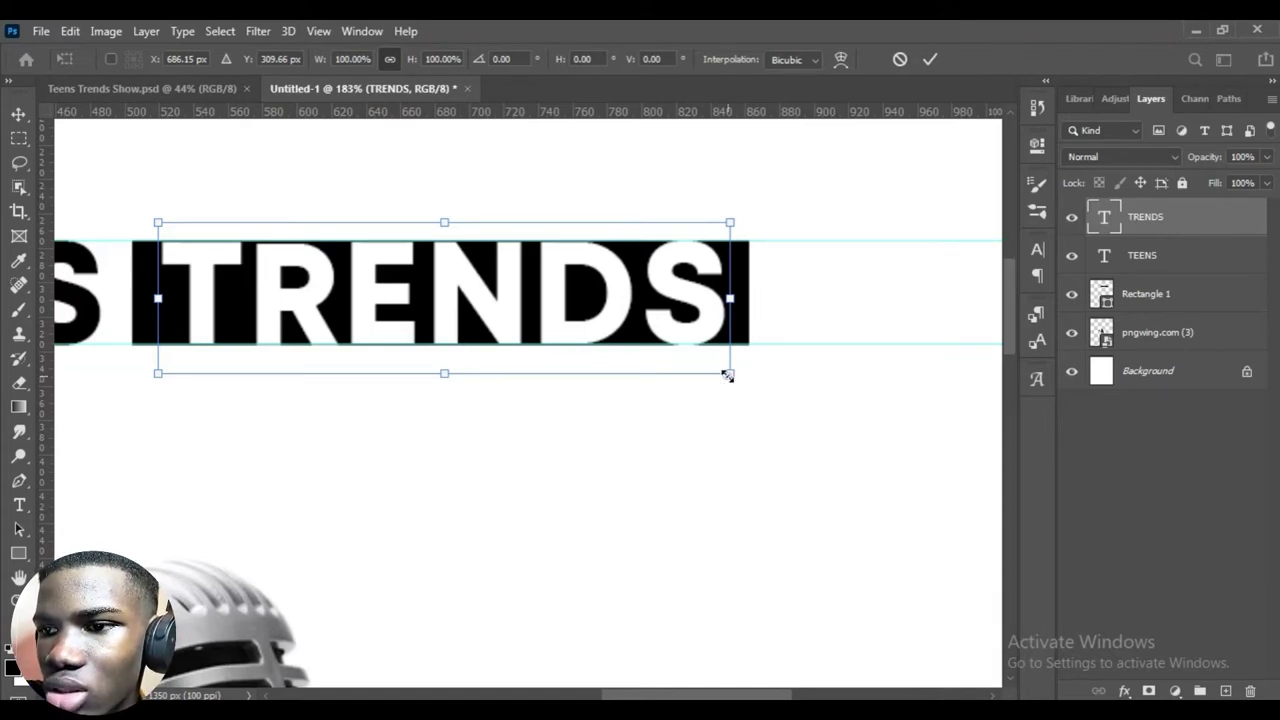
pyautogui.moveTo(727, 375); pyautogui.dragTo(698, 346)
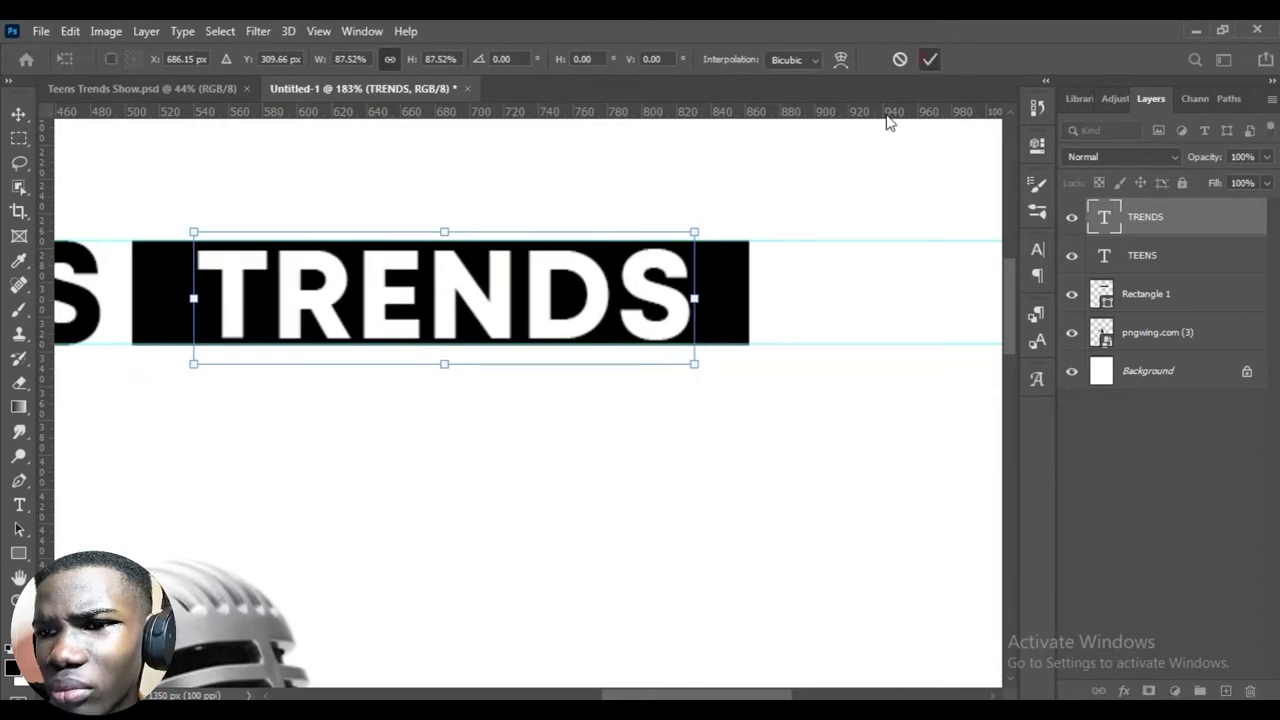
pyautogui.press('Escape')
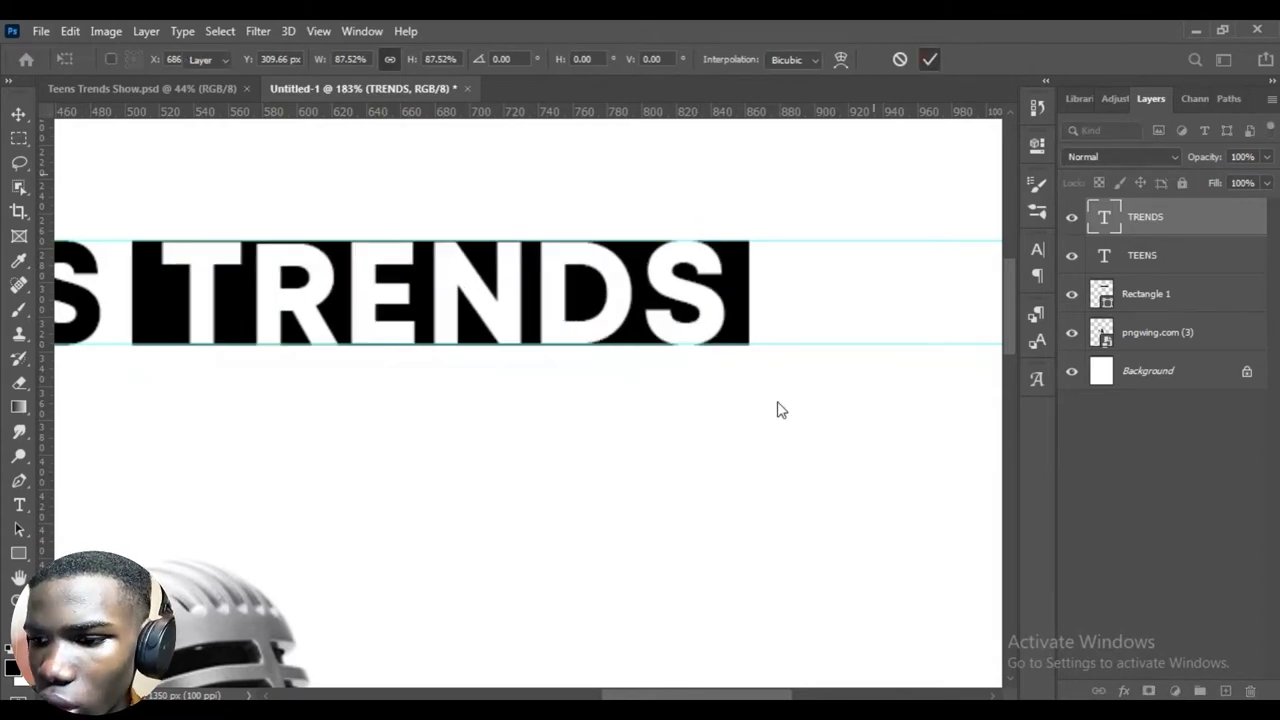
pyautogui.press('Return')
pyautogui.press('ctrl')
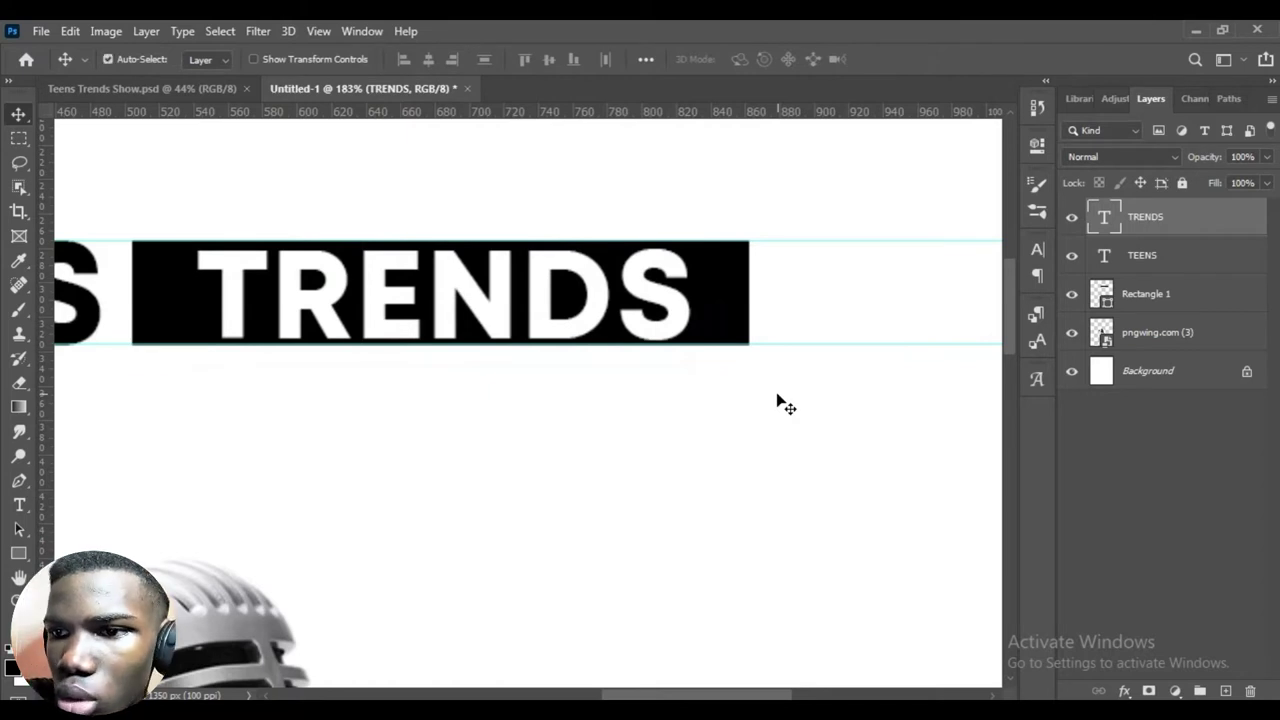
pyautogui.hotkey('ctrl', '0')
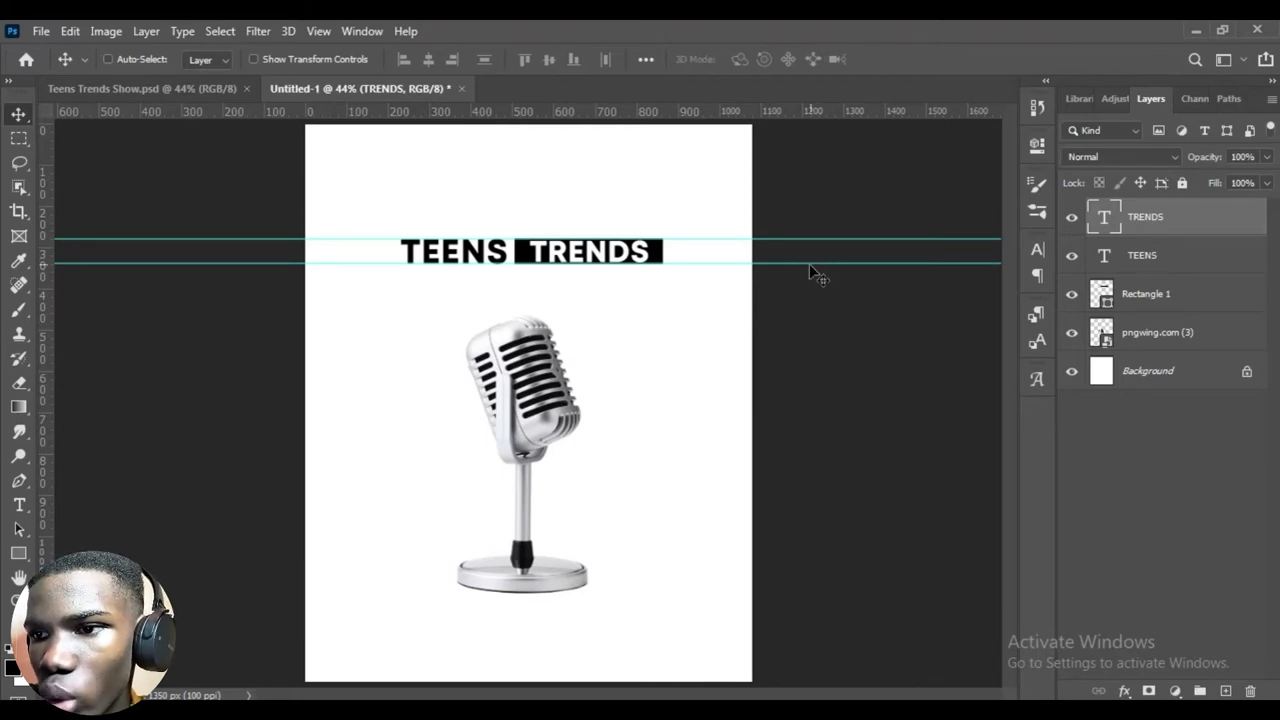
# Delete both horizontal guides from the title area.
pyautogui.moveTo(822, 108); pyautogui.dragTo(823, 220)
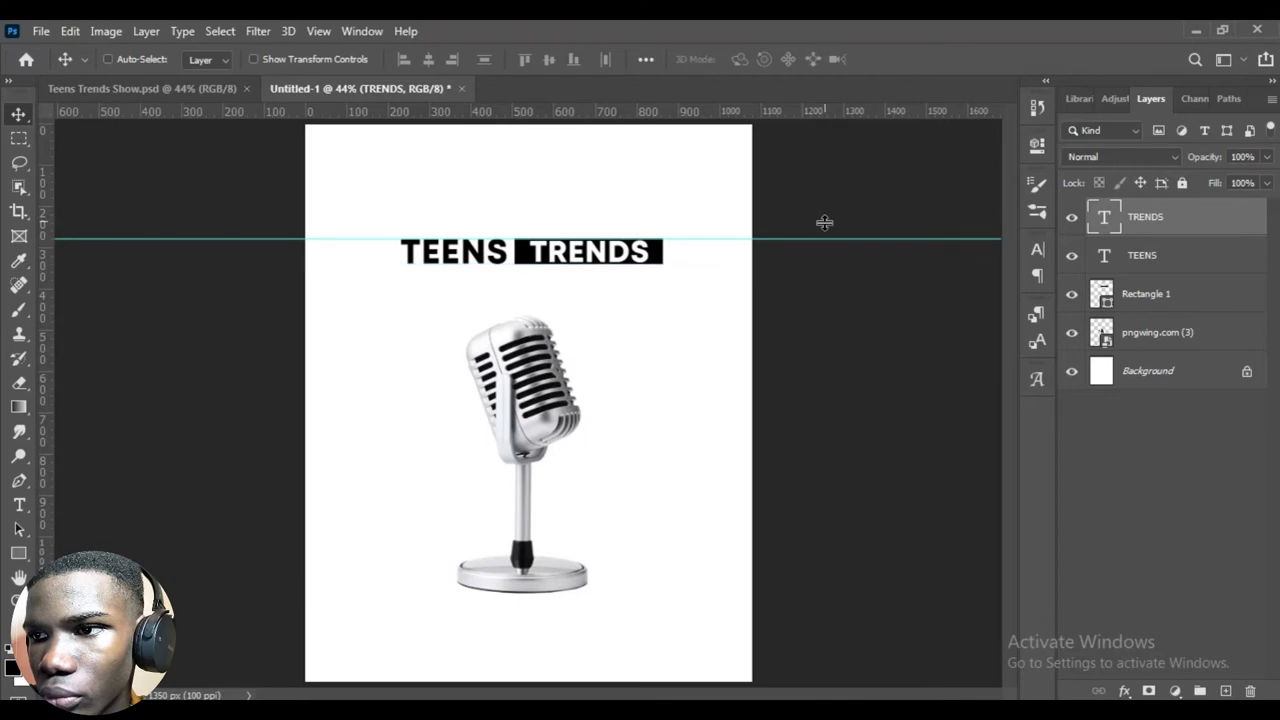
pyautogui.moveTo(831, 173); pyautogui.dragTo(850, 106)
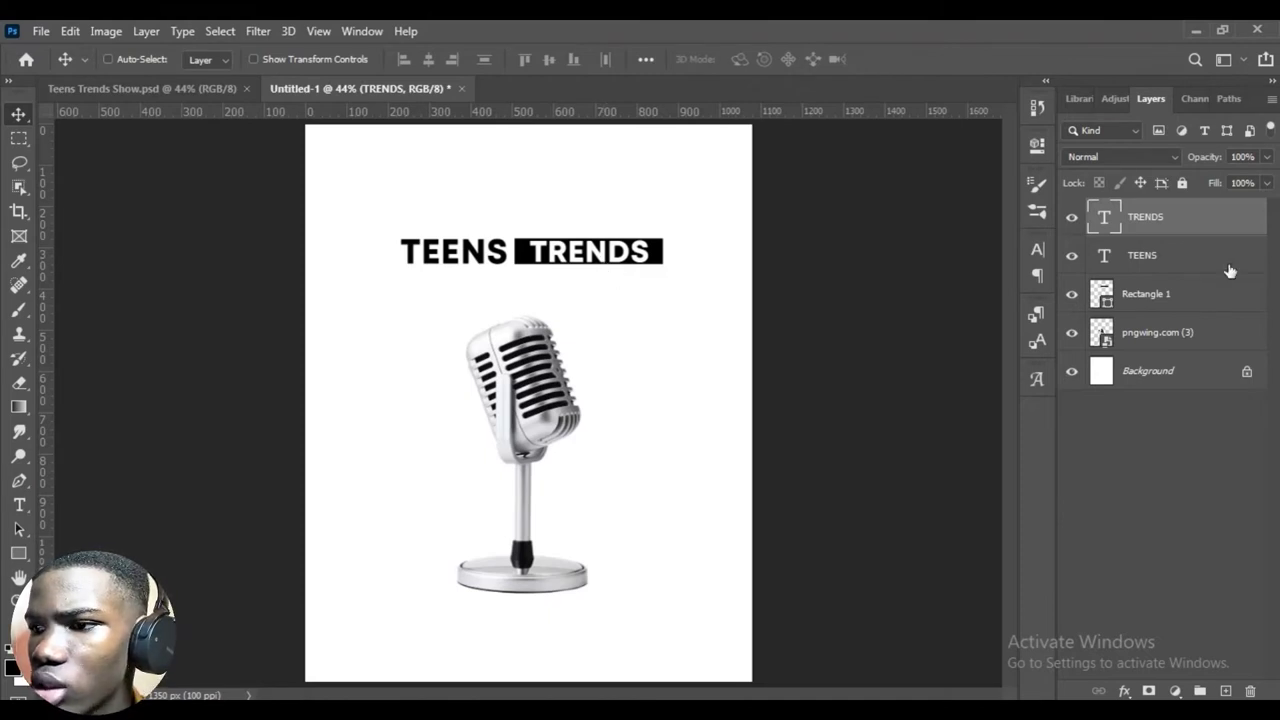
# Group the TEENS, TRENDS and Rectangle 1 layers together.
pyautogui.keyDown('shift'); pyautogui.click(1167, 293); pyautogui.keyUp('shift')
pyautogui.hotkey('ctrl', 'g')
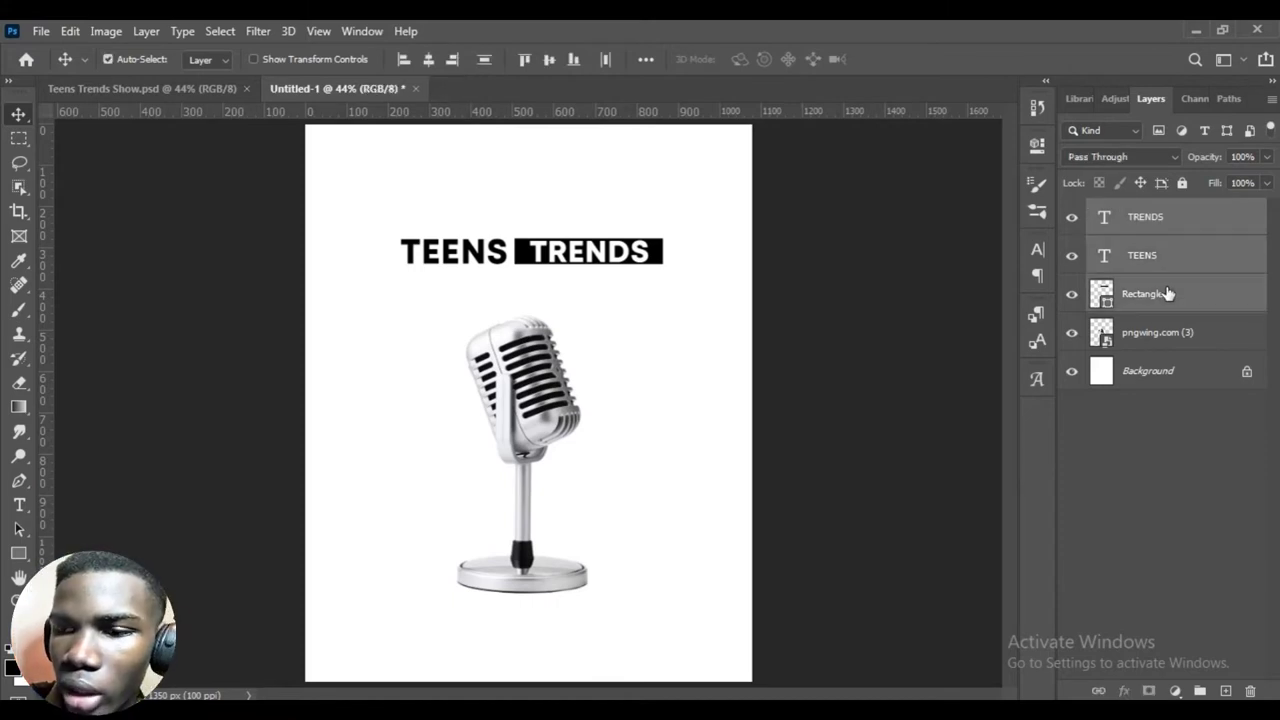
pyautogui.press('ctrl')
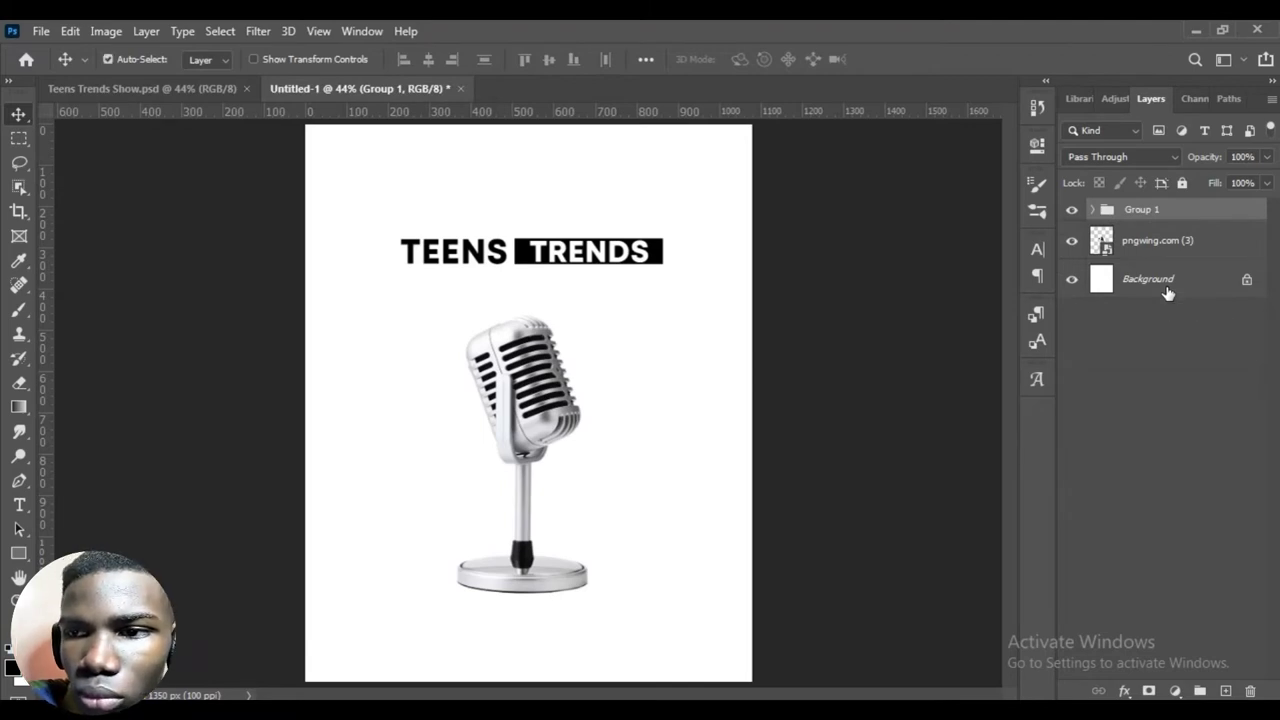
# Enlarge the grouped TEENS TRENDS title to 126.56%.
pyautogui.hotkey('ctrl', 't')
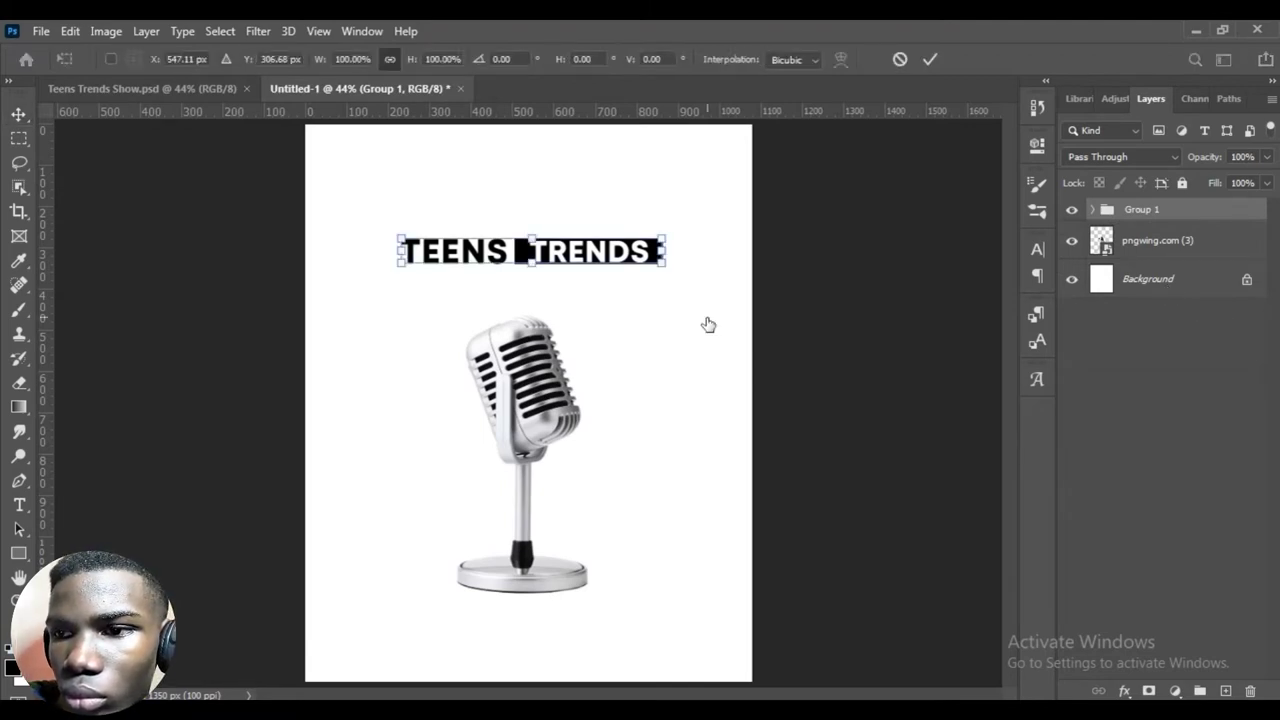
pyautogui.click(666, 262)
pyautogui.moveTo(680, 284); pyautogui.dragTo(697, 305)
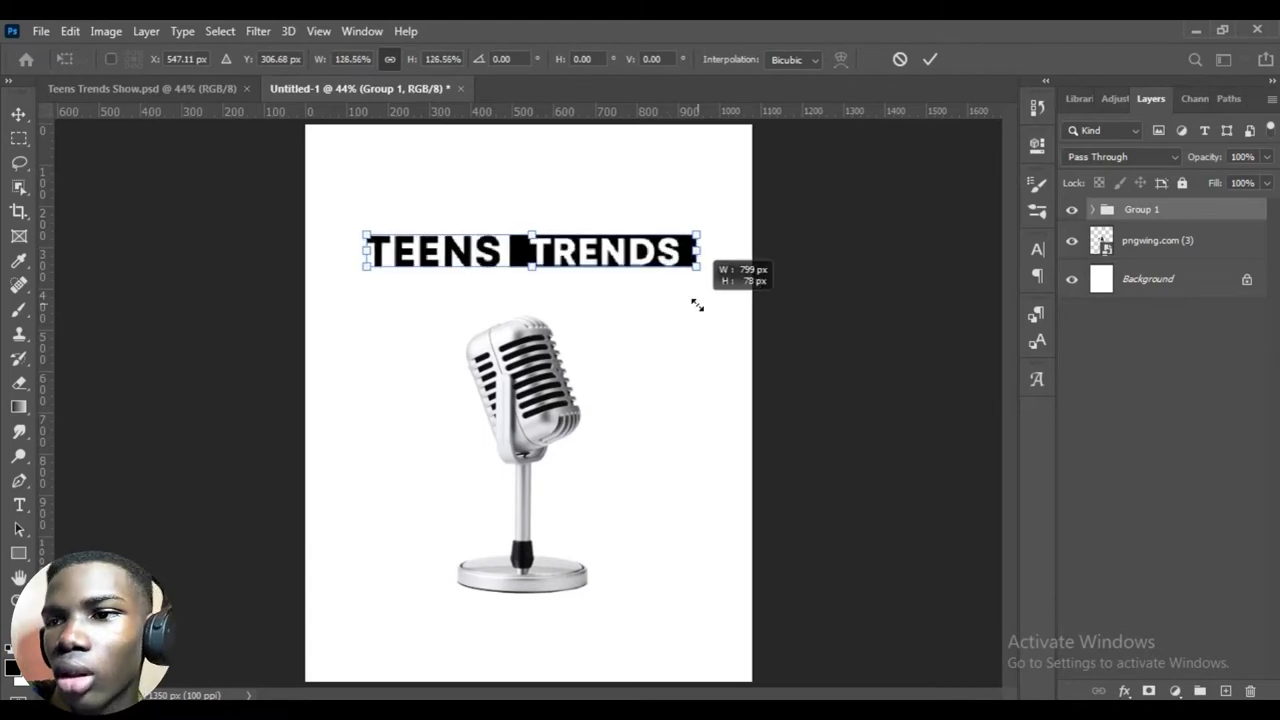
pyautogui.click(932, 60)
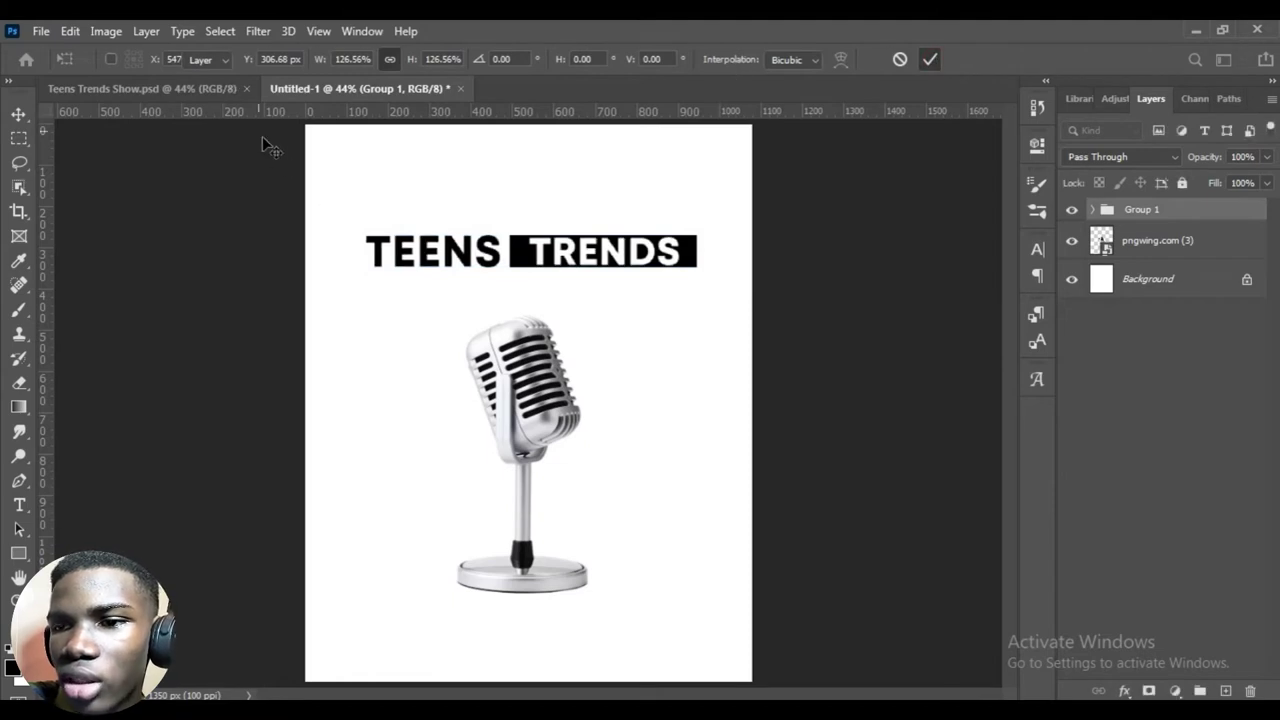
pyautogui.click(198, 88)
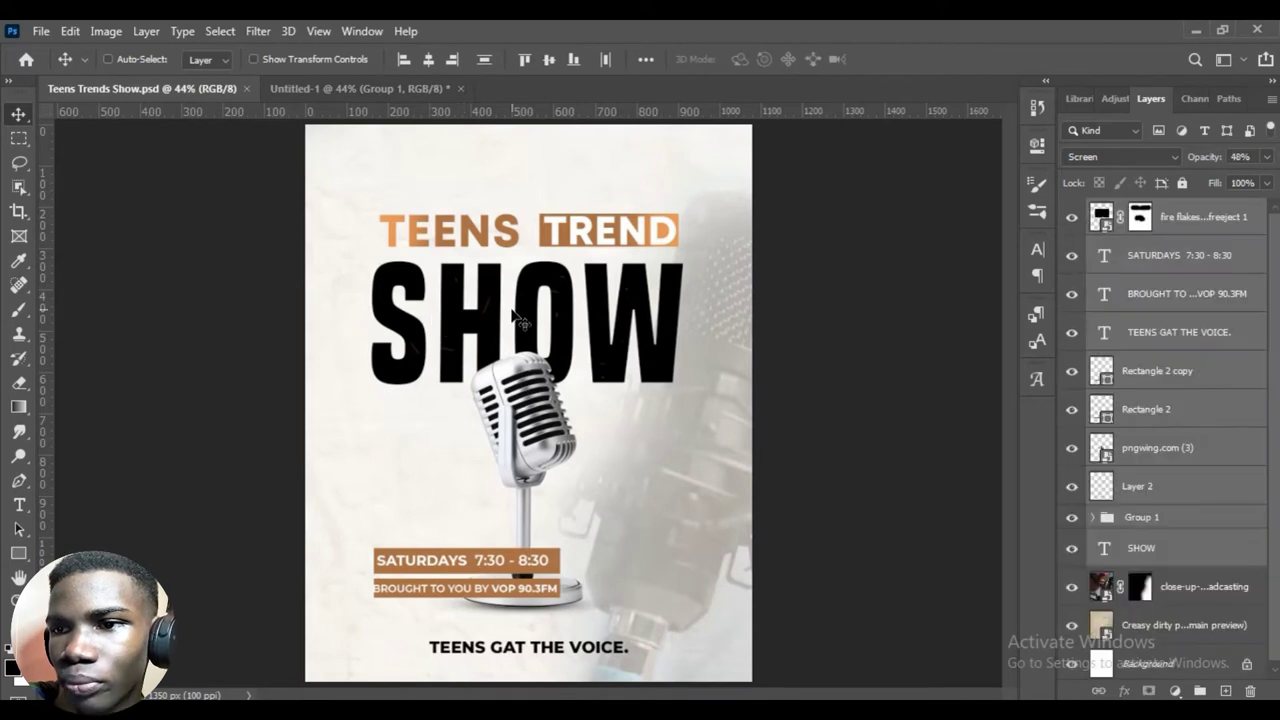
pyautogui.click(414, 88)
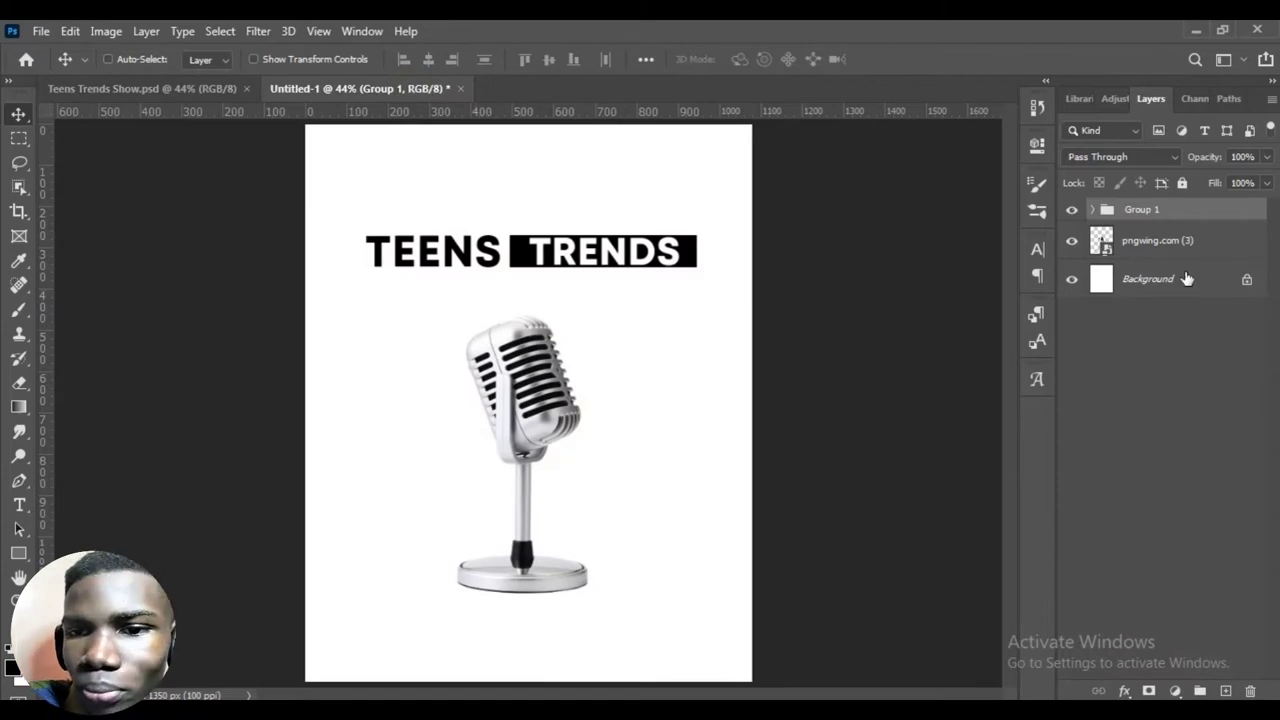
# Add a new text line reading SHOW just below the title.
pyautogui.click(19, 505)
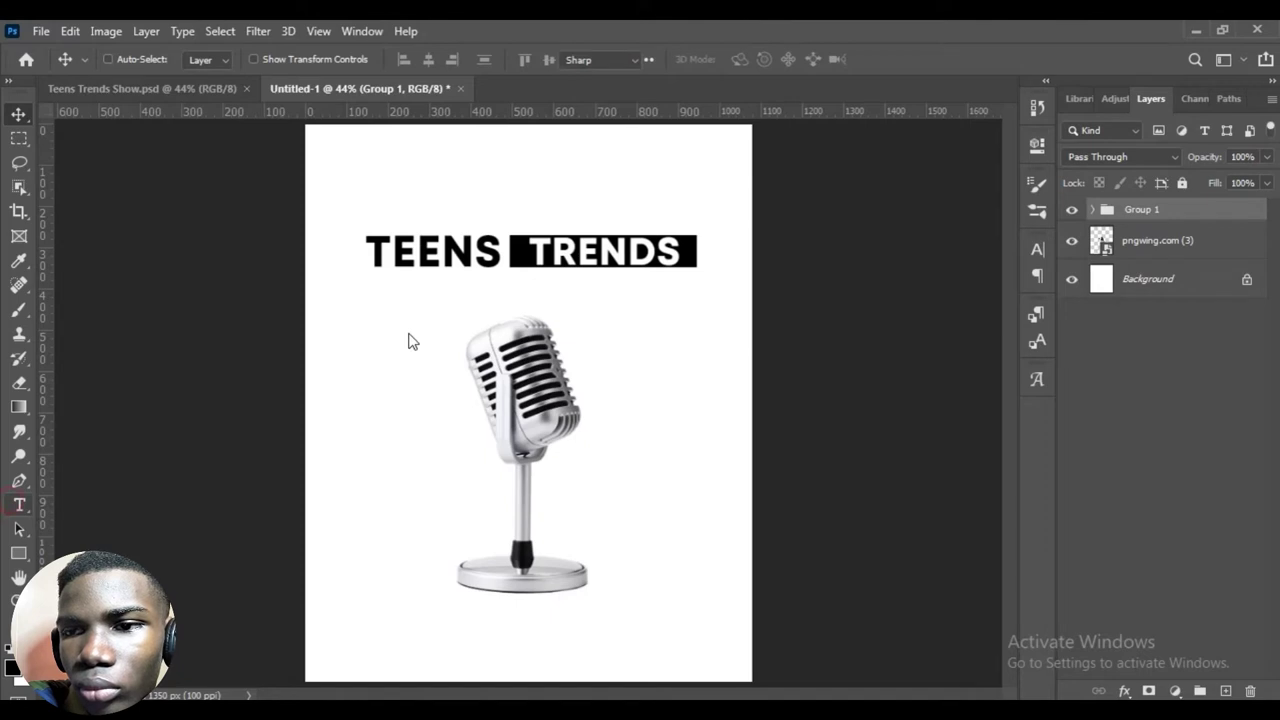
pyautogui.rightClick(19, 505)
pyautogui.click(150, 505)
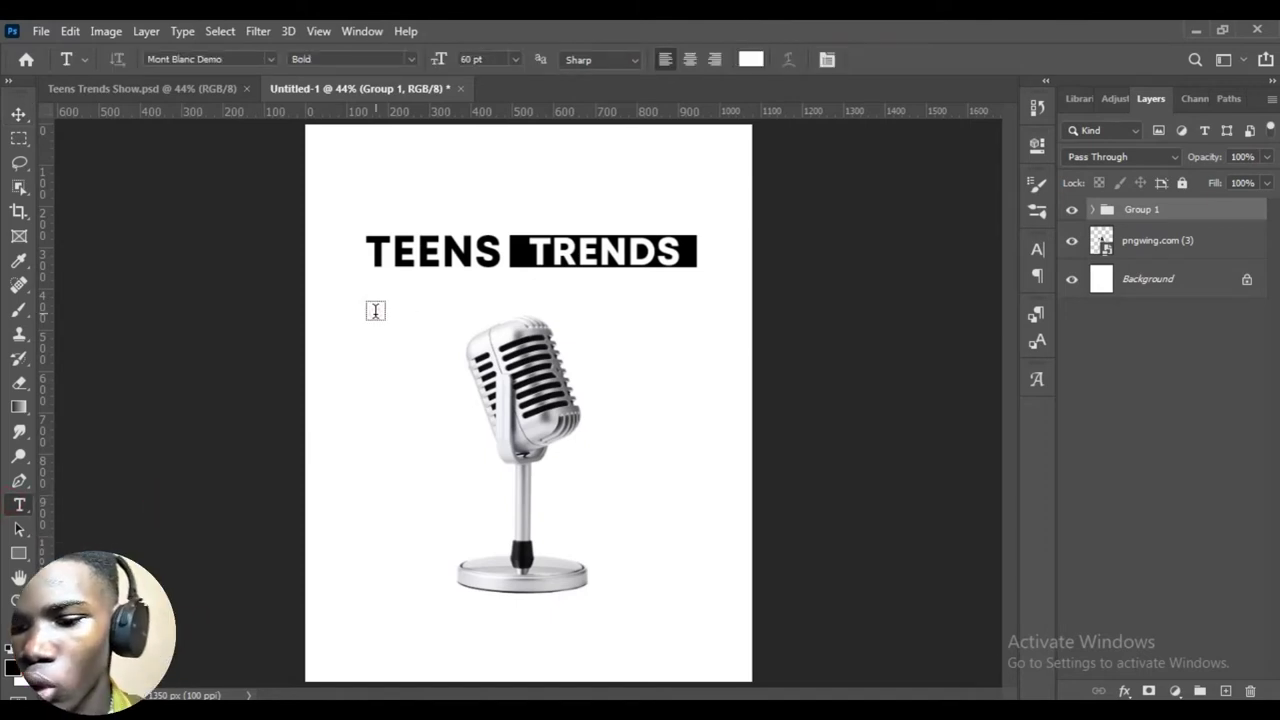
pyautogui.click(375, 311)
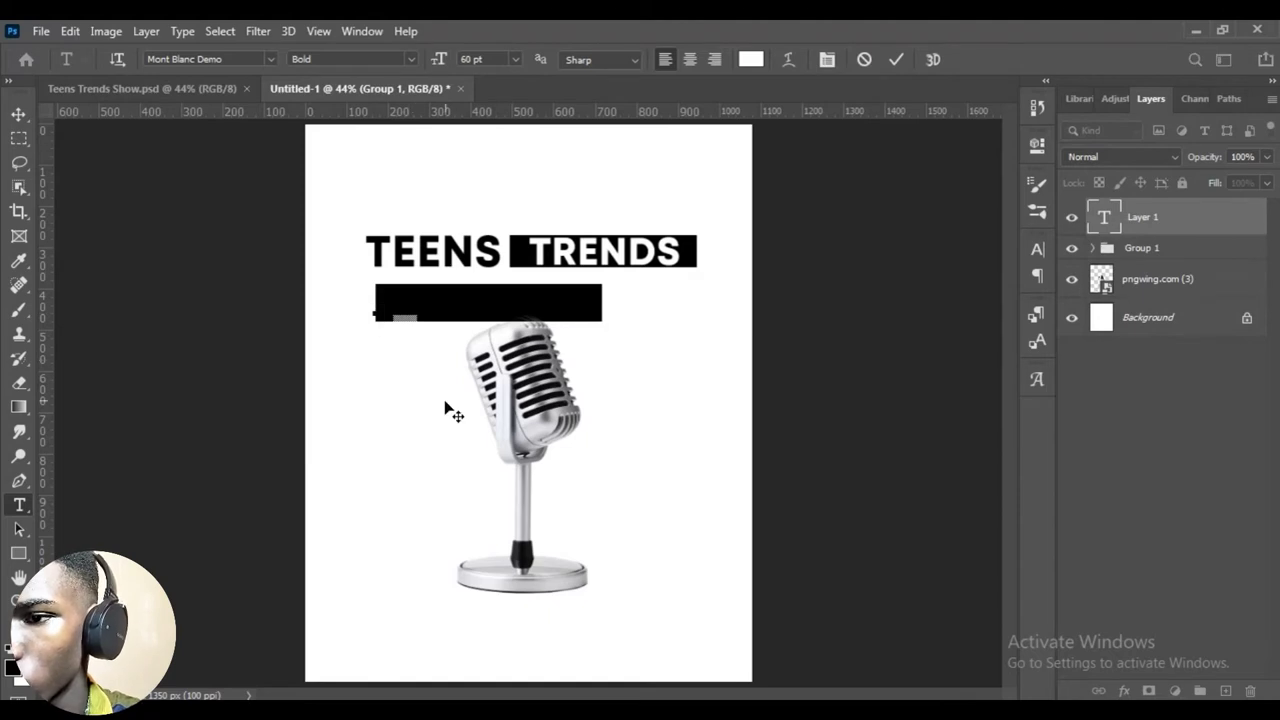
pyautogui.press('BackSpace')
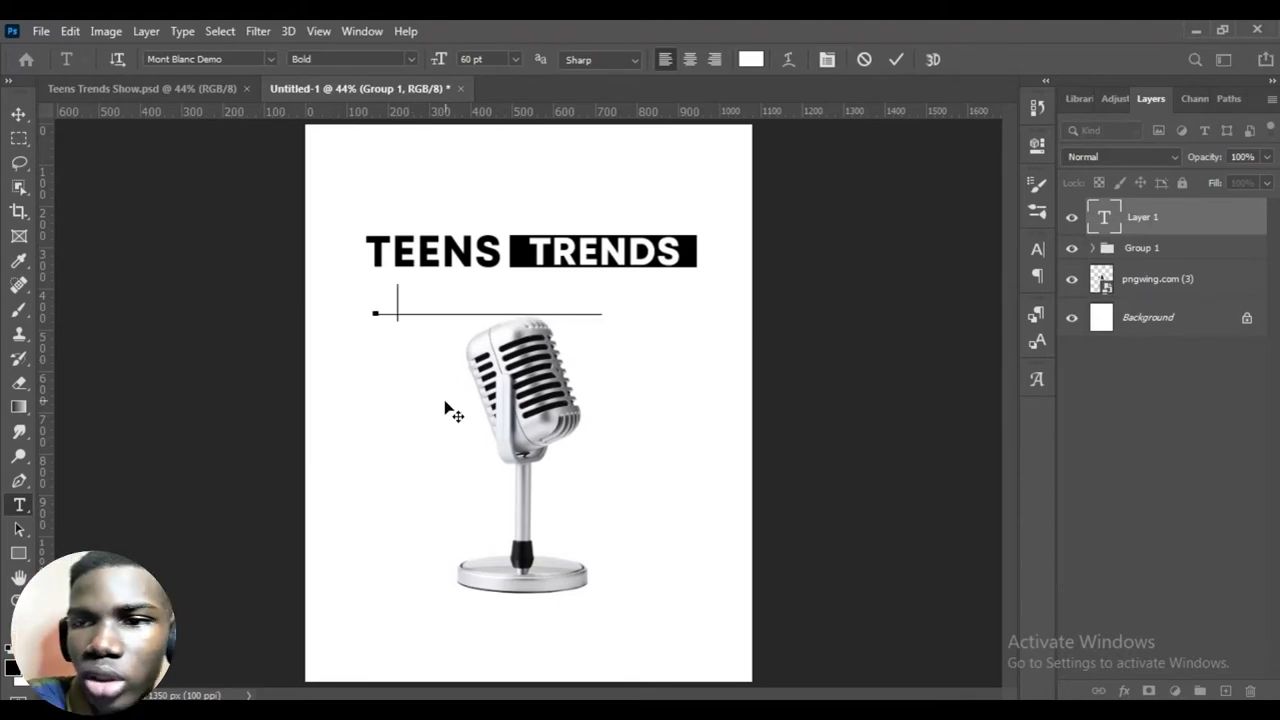
pyautogui.write('HOW')
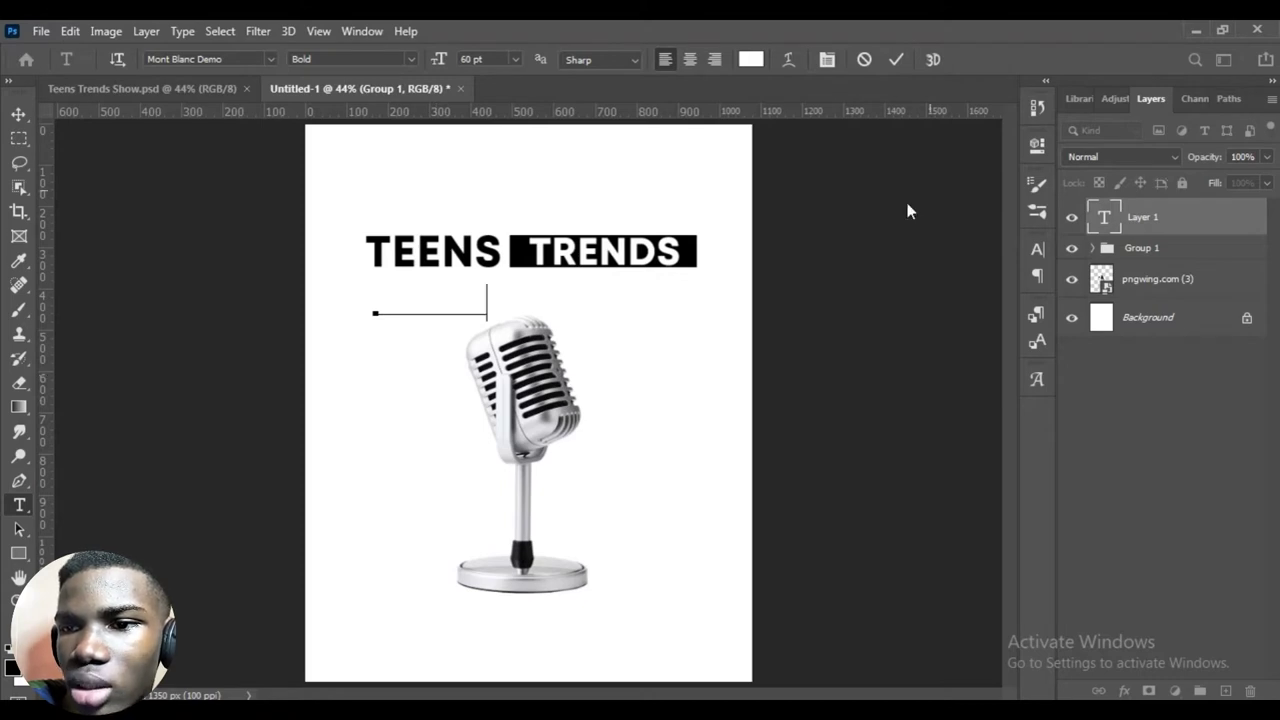
# Colour the SHOW text black (#000000) and commit it.
pyautogui.moveTo(486, 294); pyautogui.dragTo(311, 291)
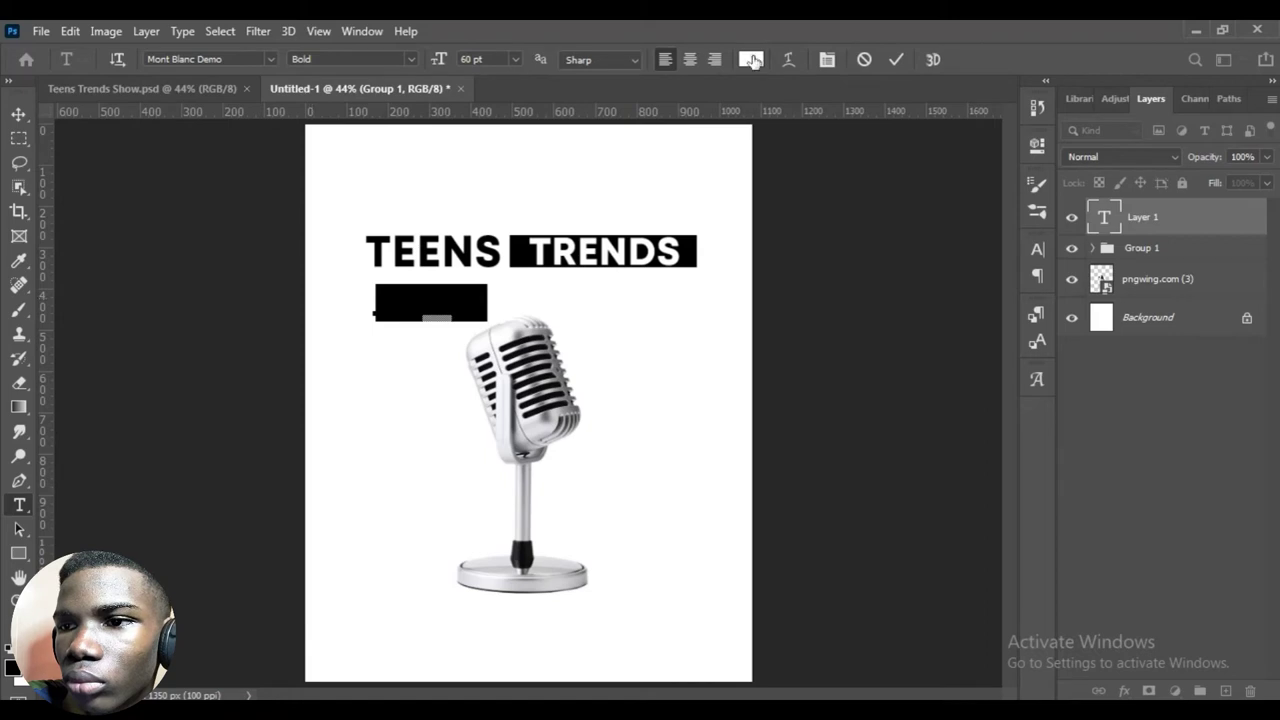
pyautogui.click(751, 60)
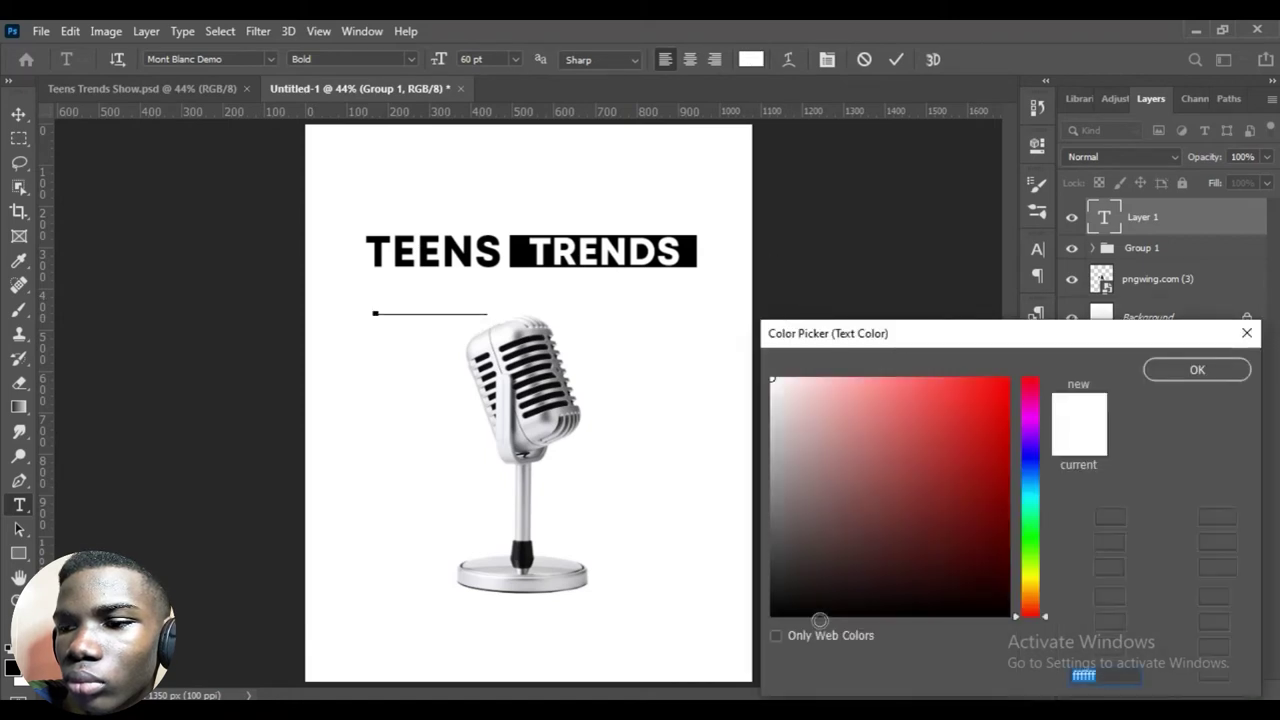
pyautogui.write('000000')
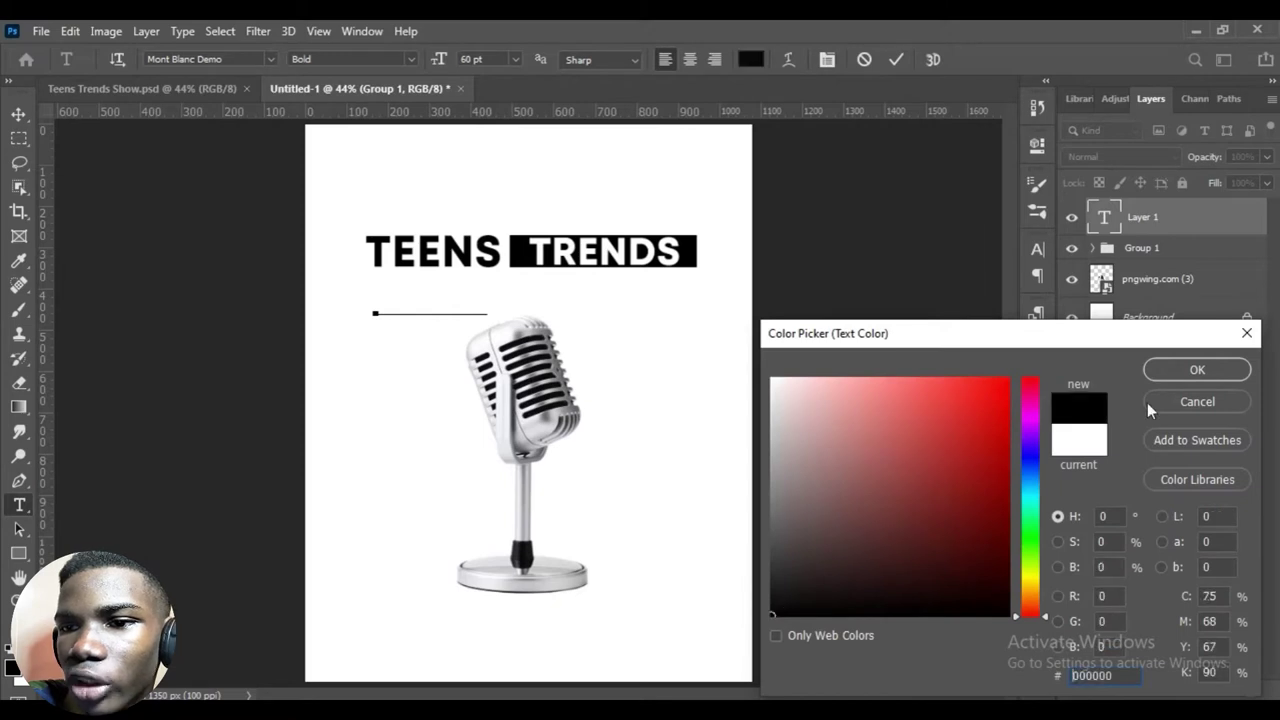
pyautogui.click(1168, 374)
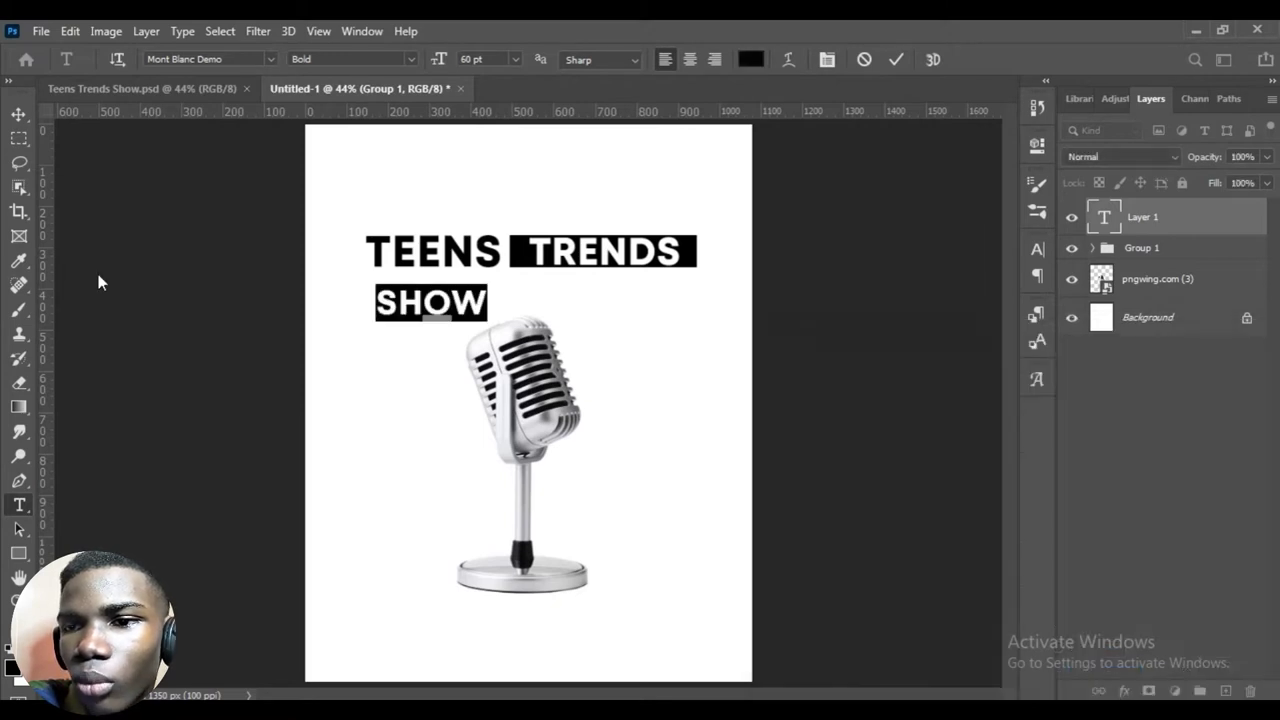
pyautogui.click(98, 274)
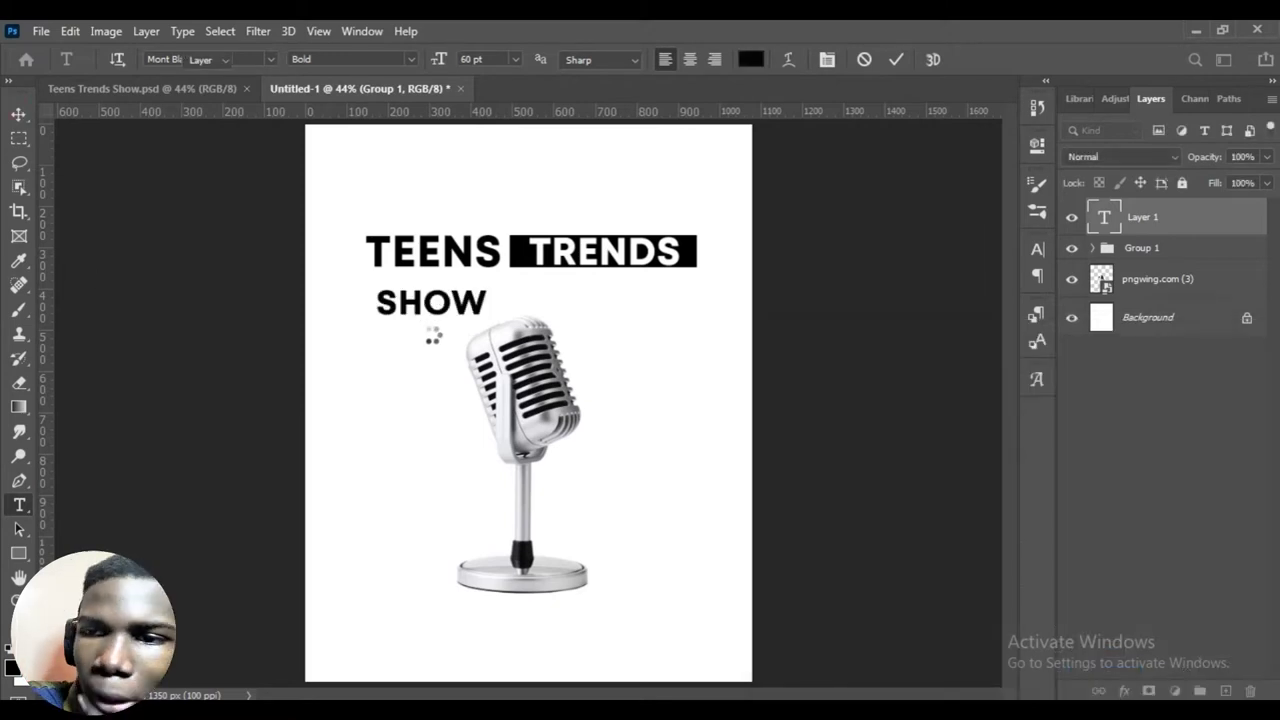
# Align SHOW with the left edge of TEENS and set it in Built Titling Bold Italic, 60 pt.
pyautogui.press('v')
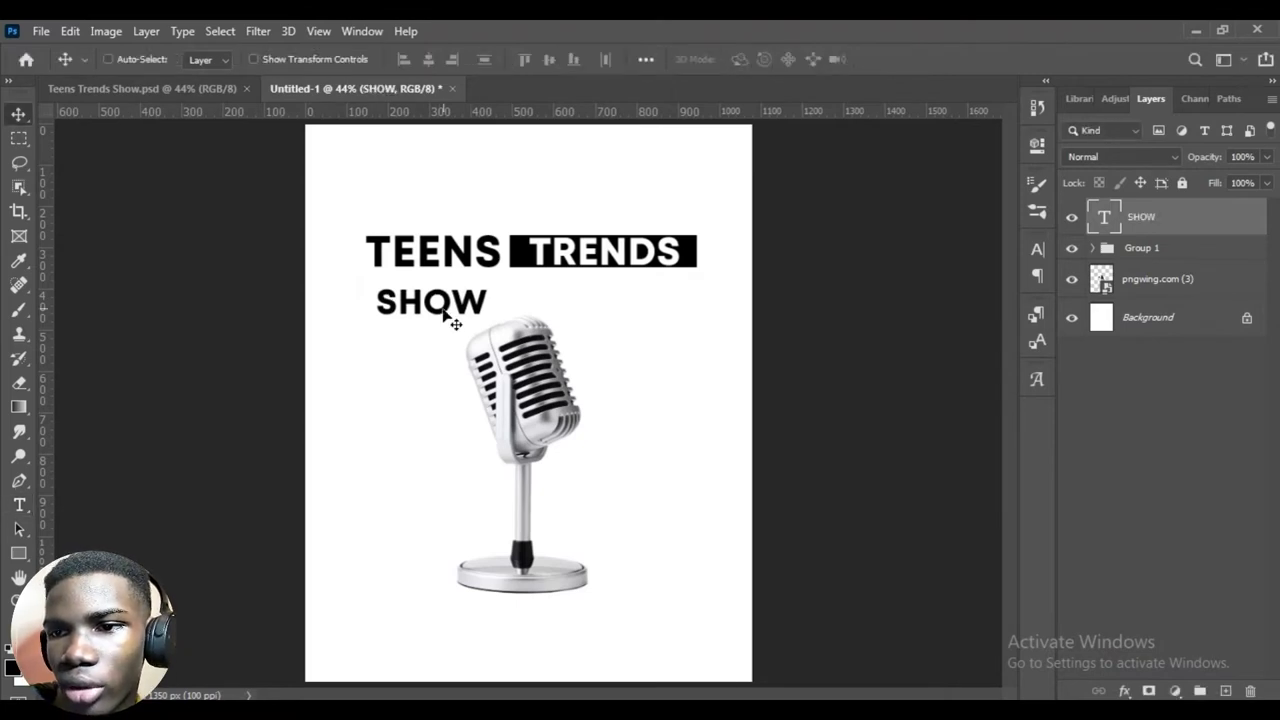
pyautogui.moveTo(442, 312); pyautogui.dragTo(432, 312)
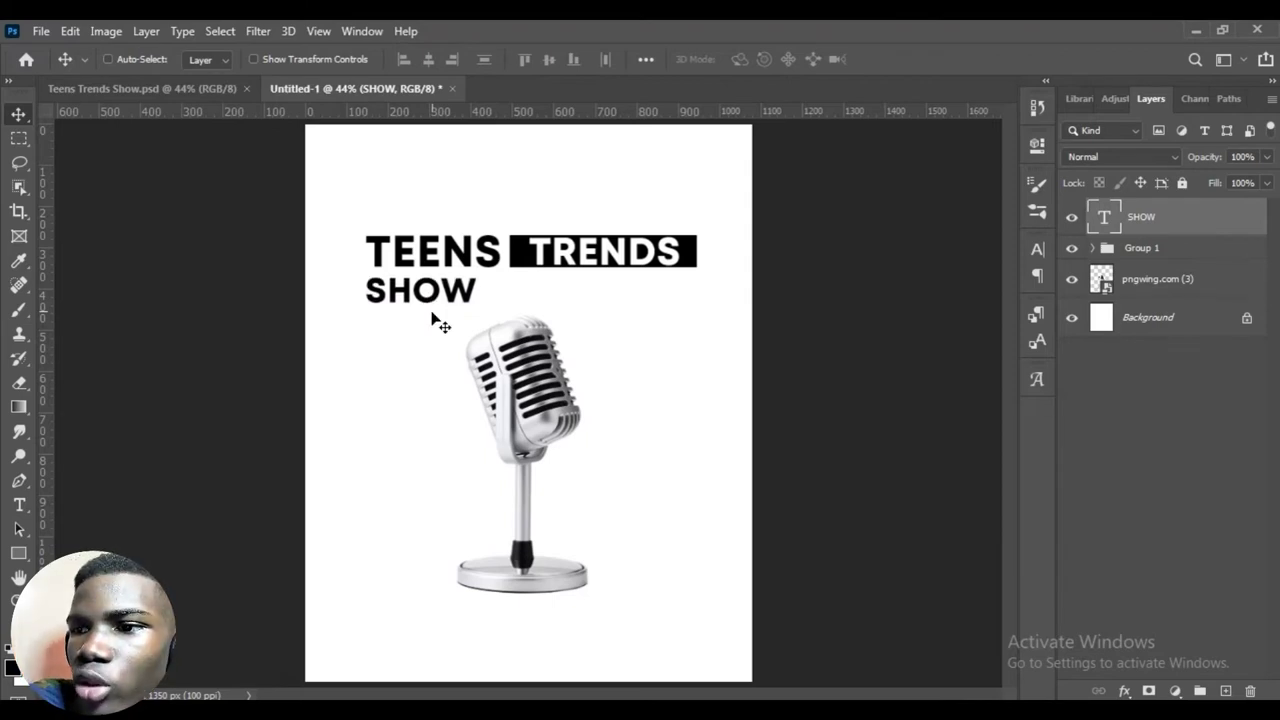
pyautogui.click(1036, 249)
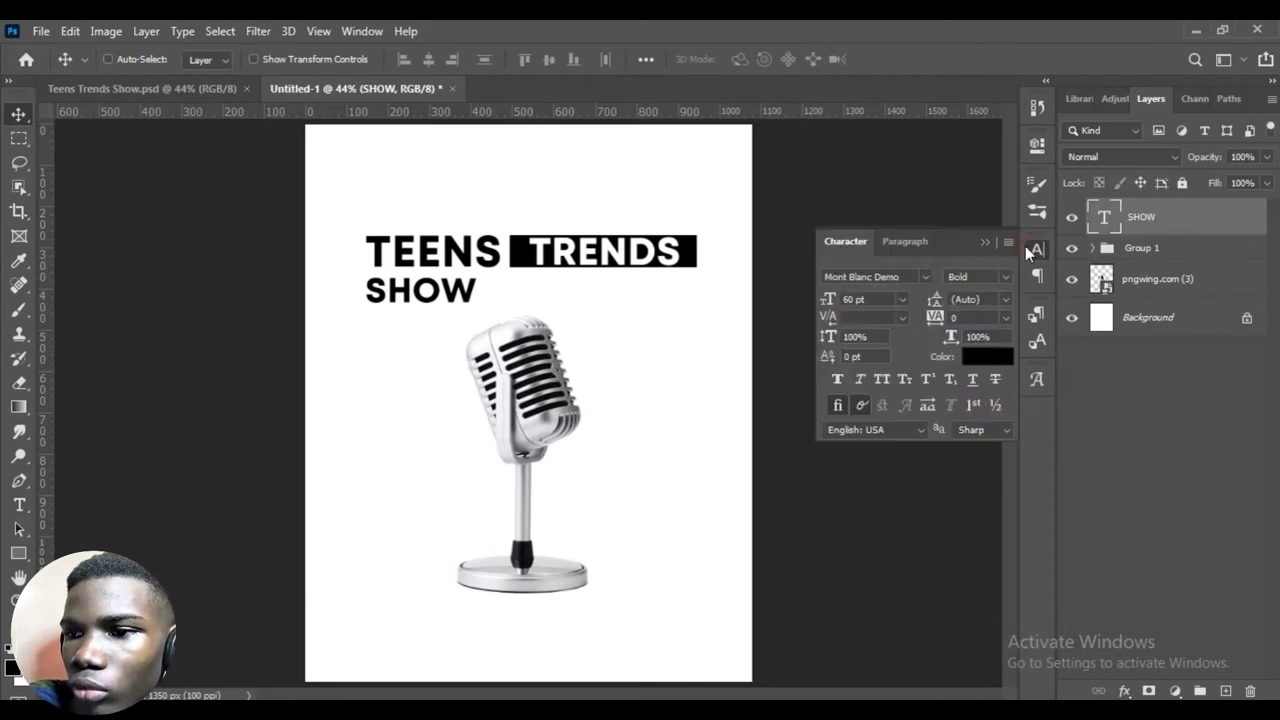
pyautogui.click(930, 275)
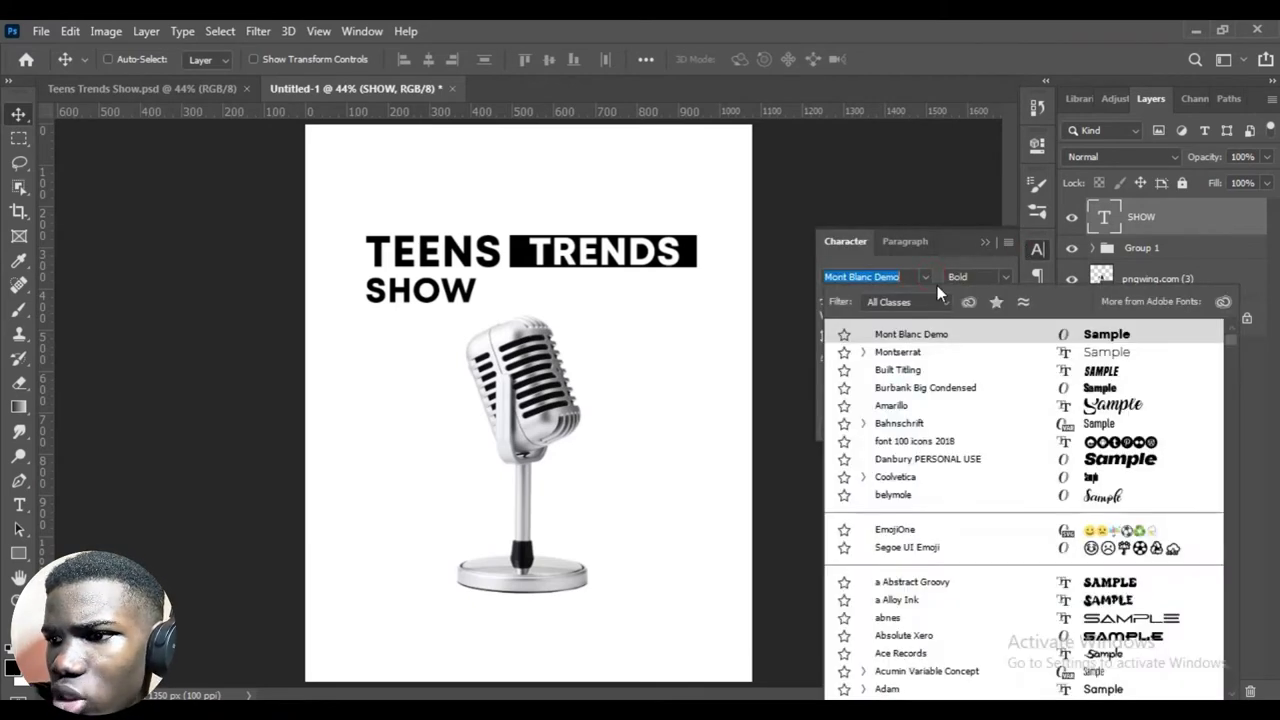
pyautogui.click(1100, 370)
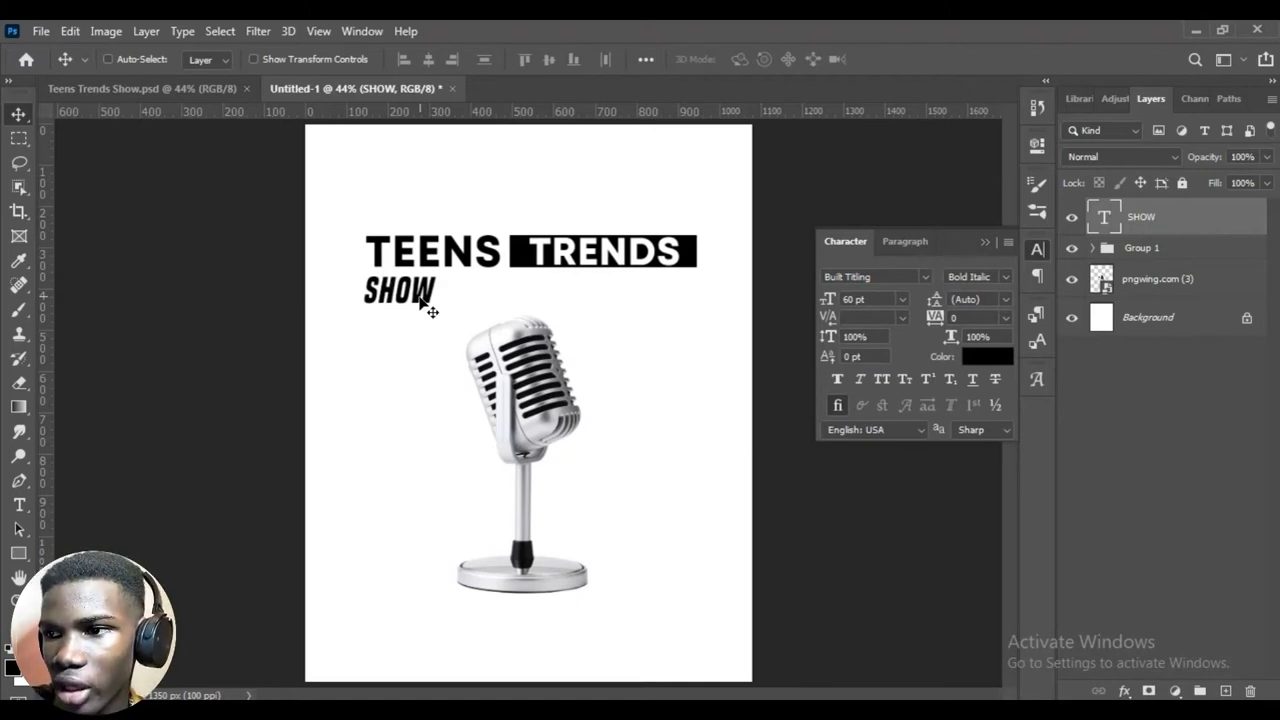
pyautogui.click(1010, 279)
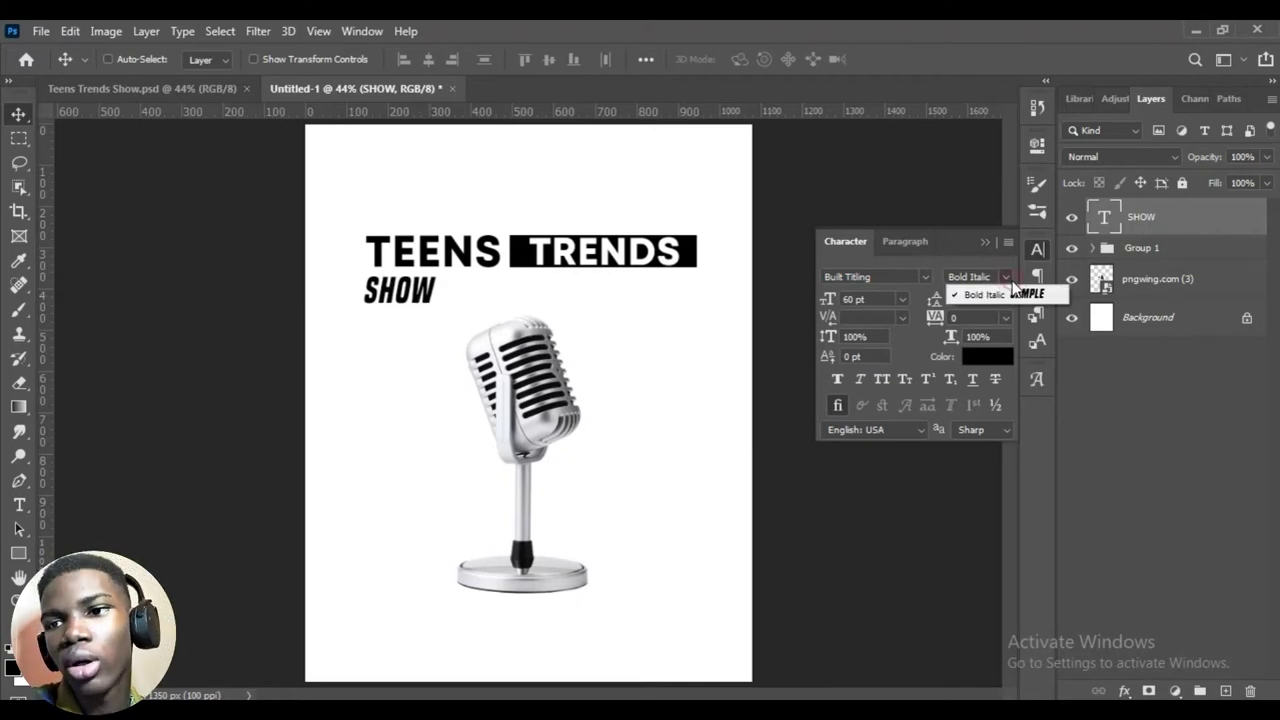
pyautogui.click(1006, 268)
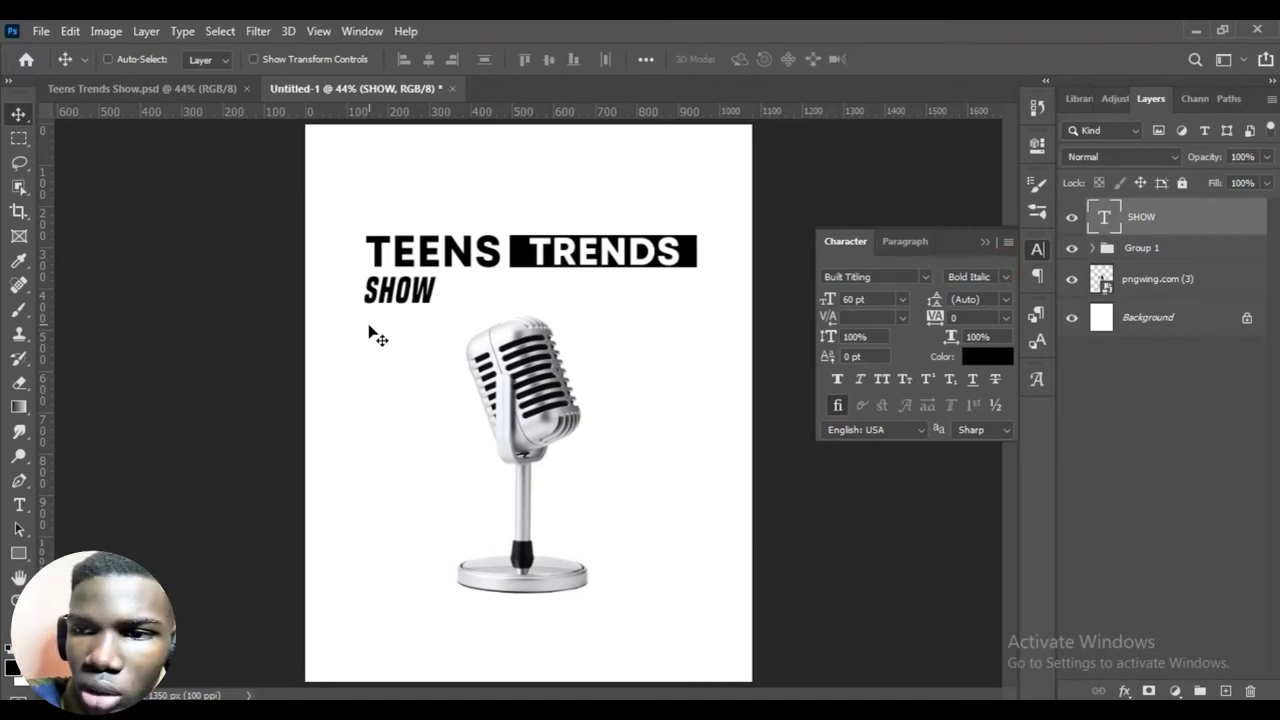
pyautogui.press('ctrl')
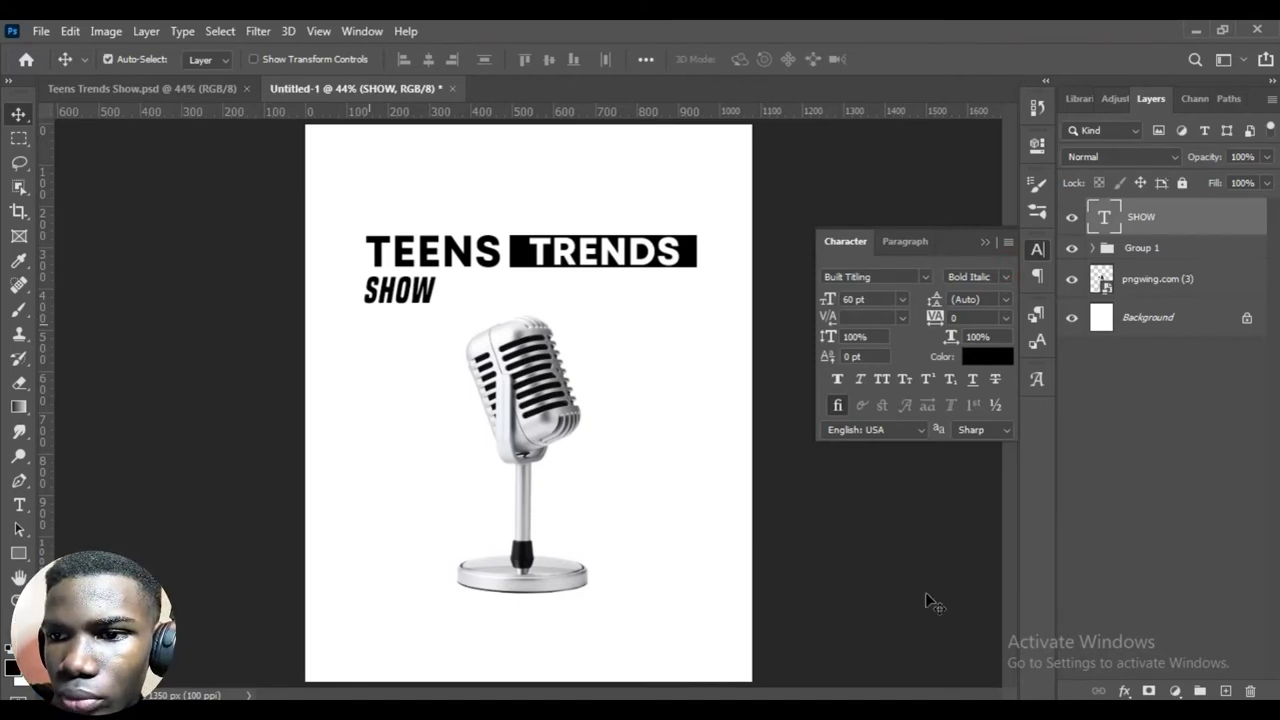
# Scale SHOW up to about 462% so it spans the title's width.
pyautogui.hotkey('ctrl', 't')
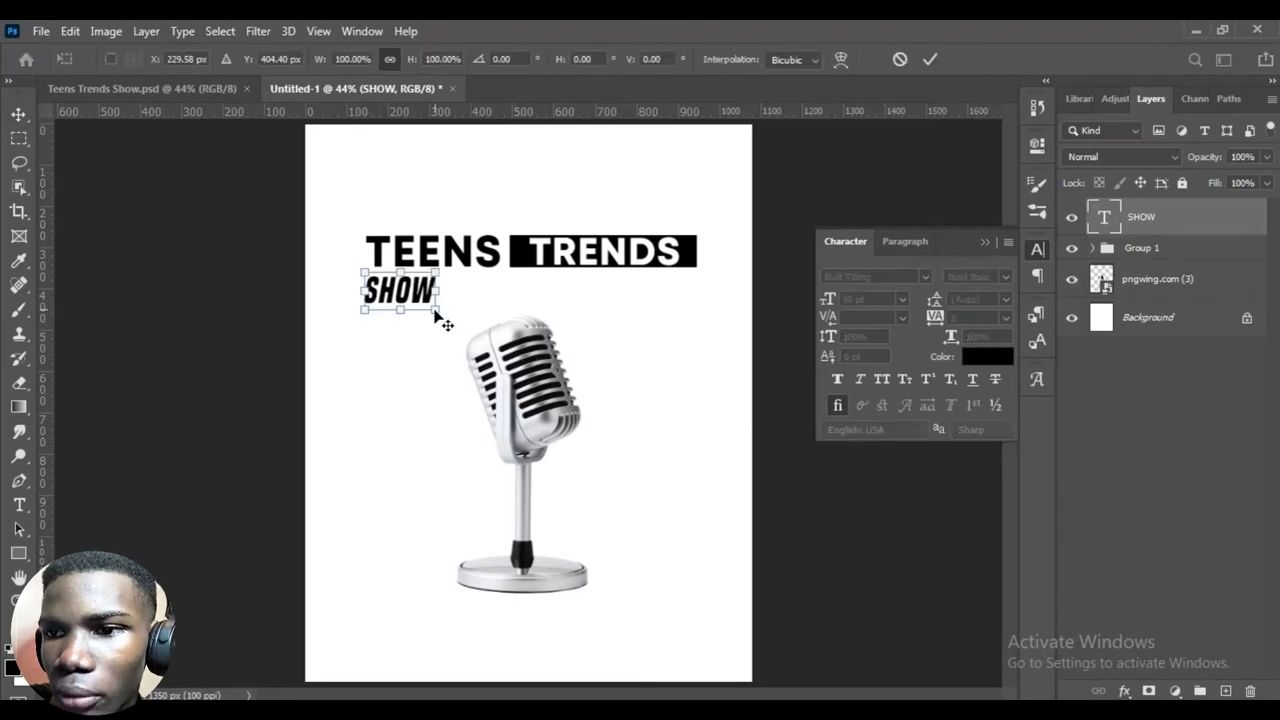
pyautogui.moveTo(434, 313); pyautogui.dragTo(644, 543)
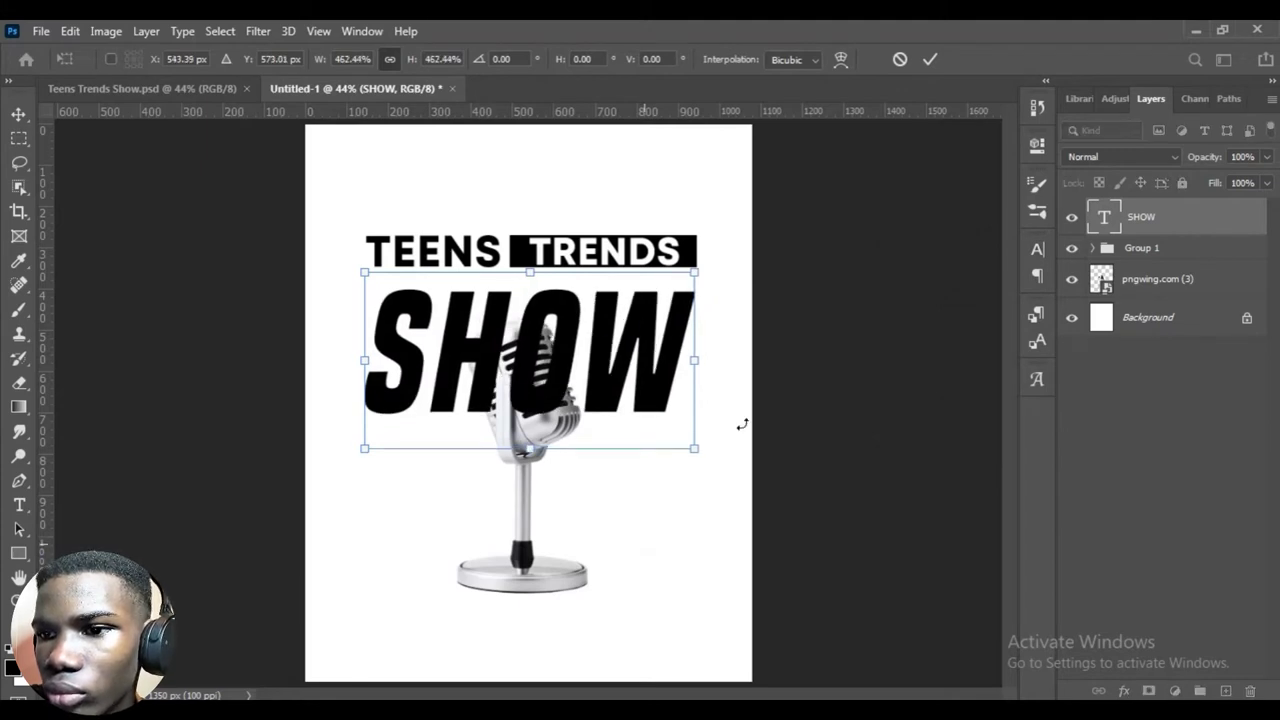
pyautogui.click(922, 64)
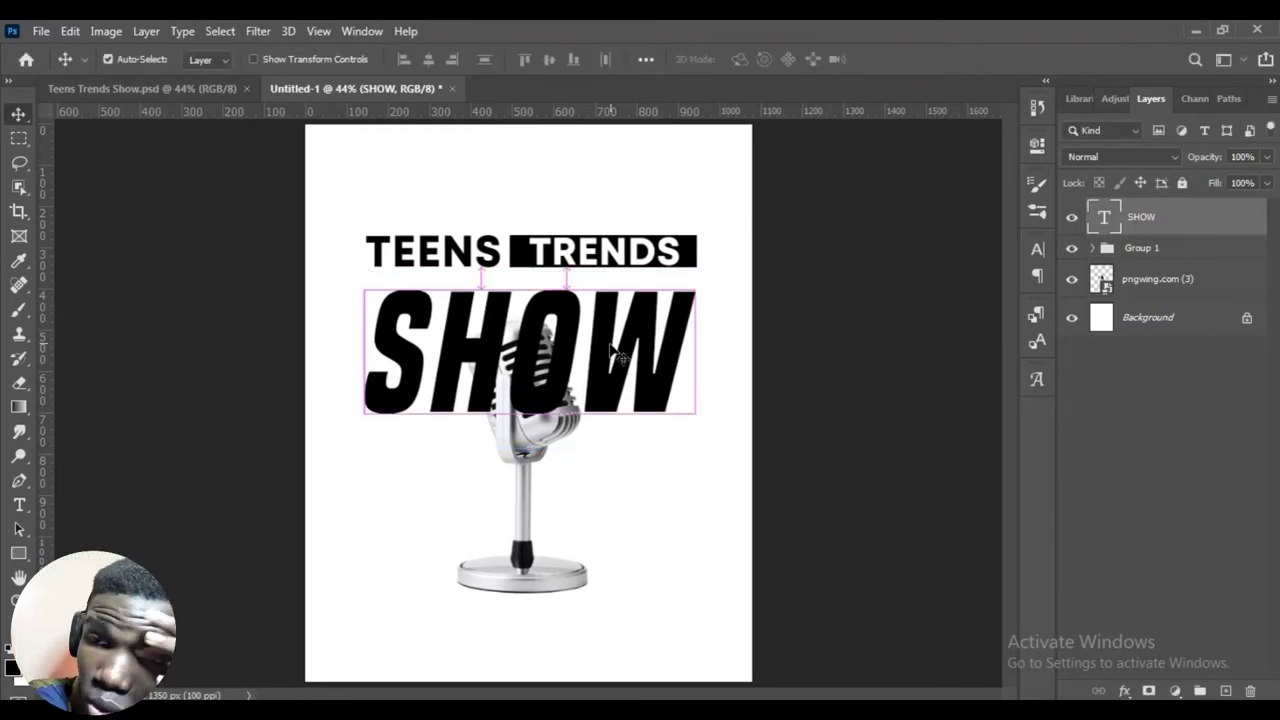
pyautogui.hotkey('ctrl', 't')
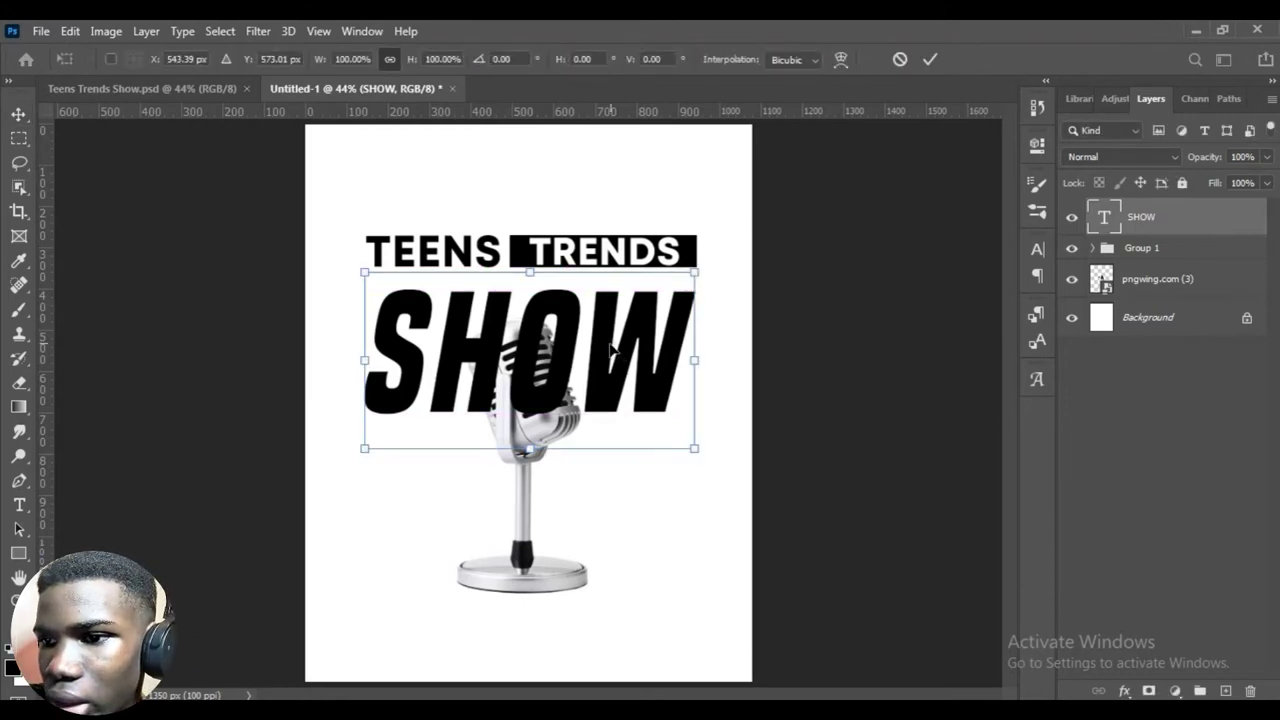
# Skew SHOW about 9° so its italic letters stand upright.
pyautogui.rightClick(618, 348)
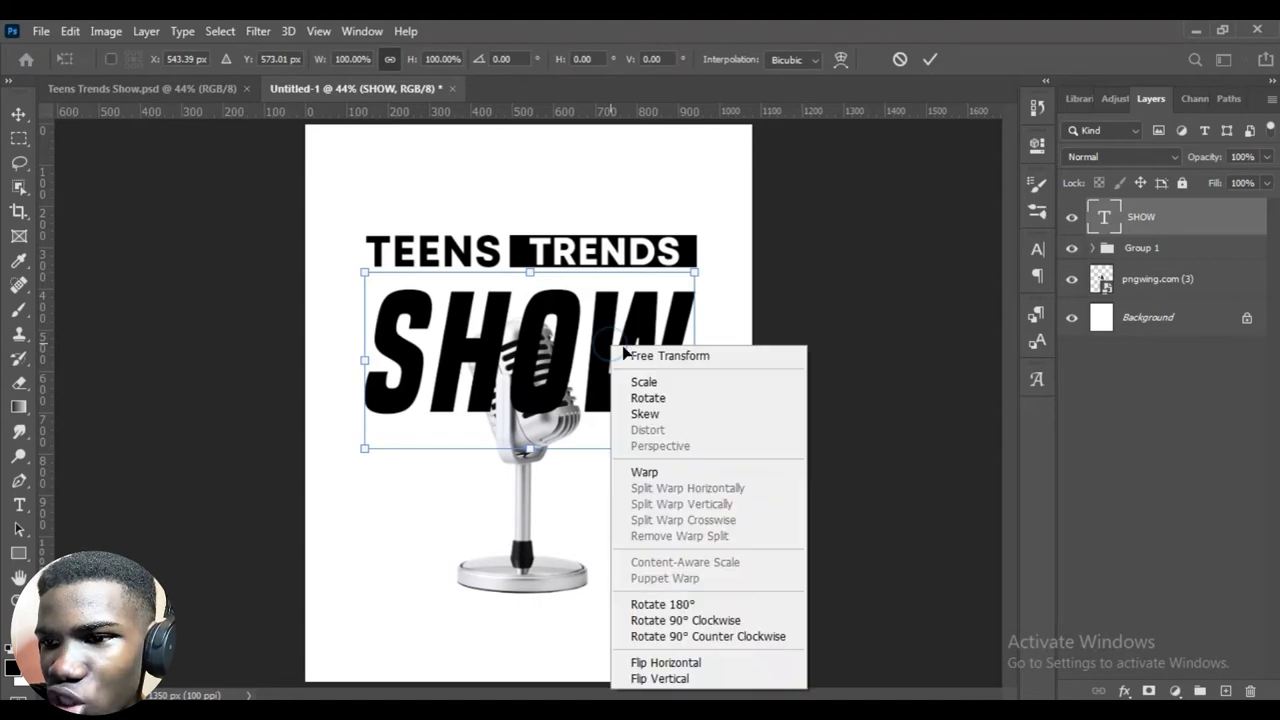
pyautogui.click(672, 414)
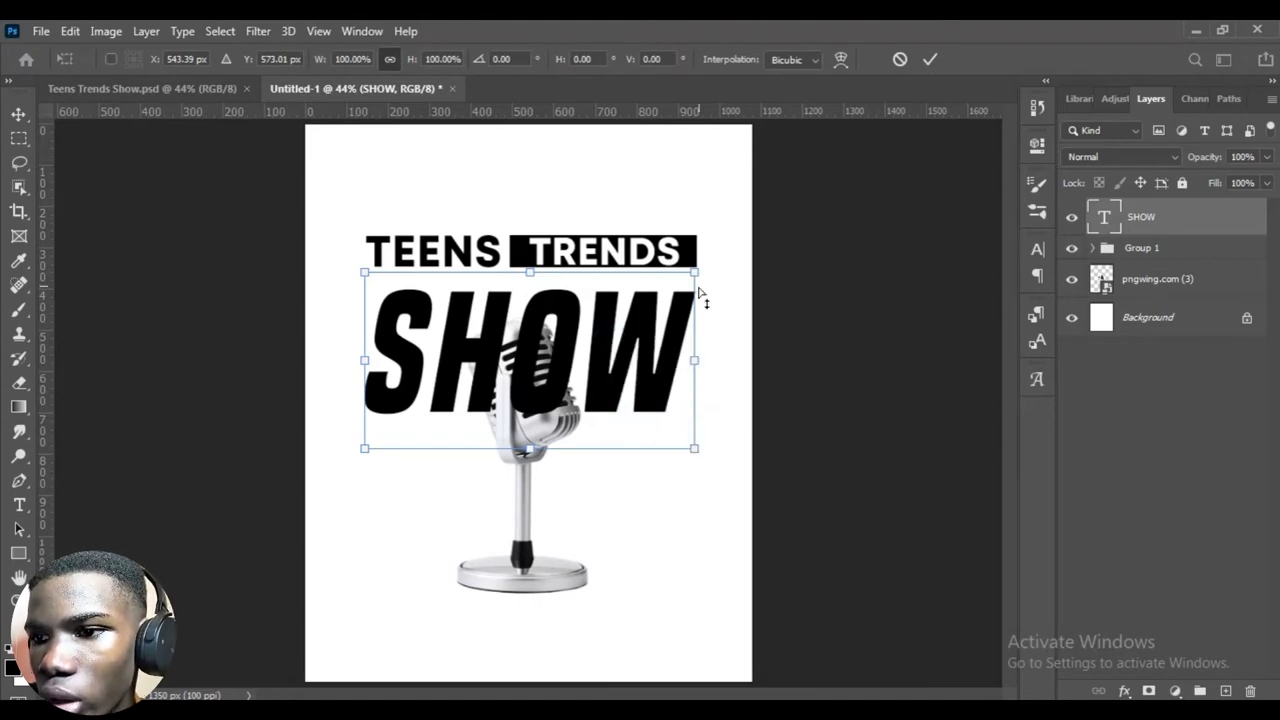
pyautogui.moveTo(695, 272); pyautogui.dragTo(678, 276)
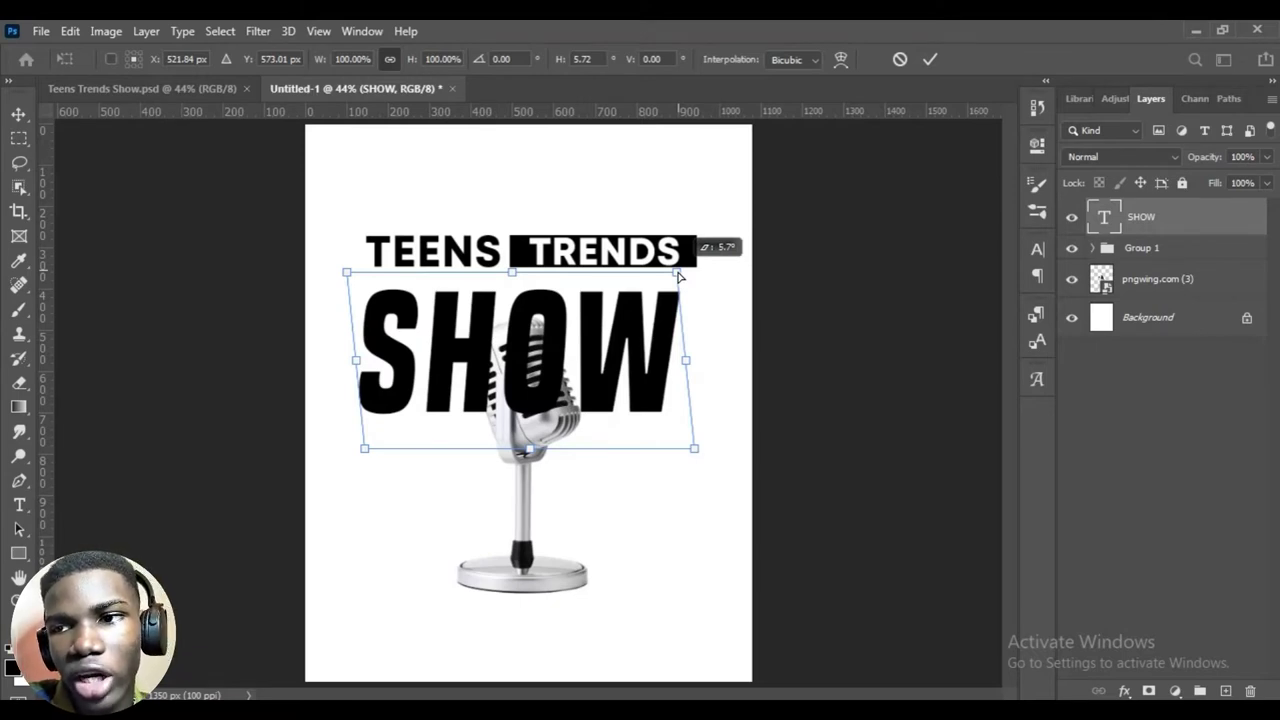
pyautogui.moveTo(678, 276); pyautogui.dragTo(675, 276)
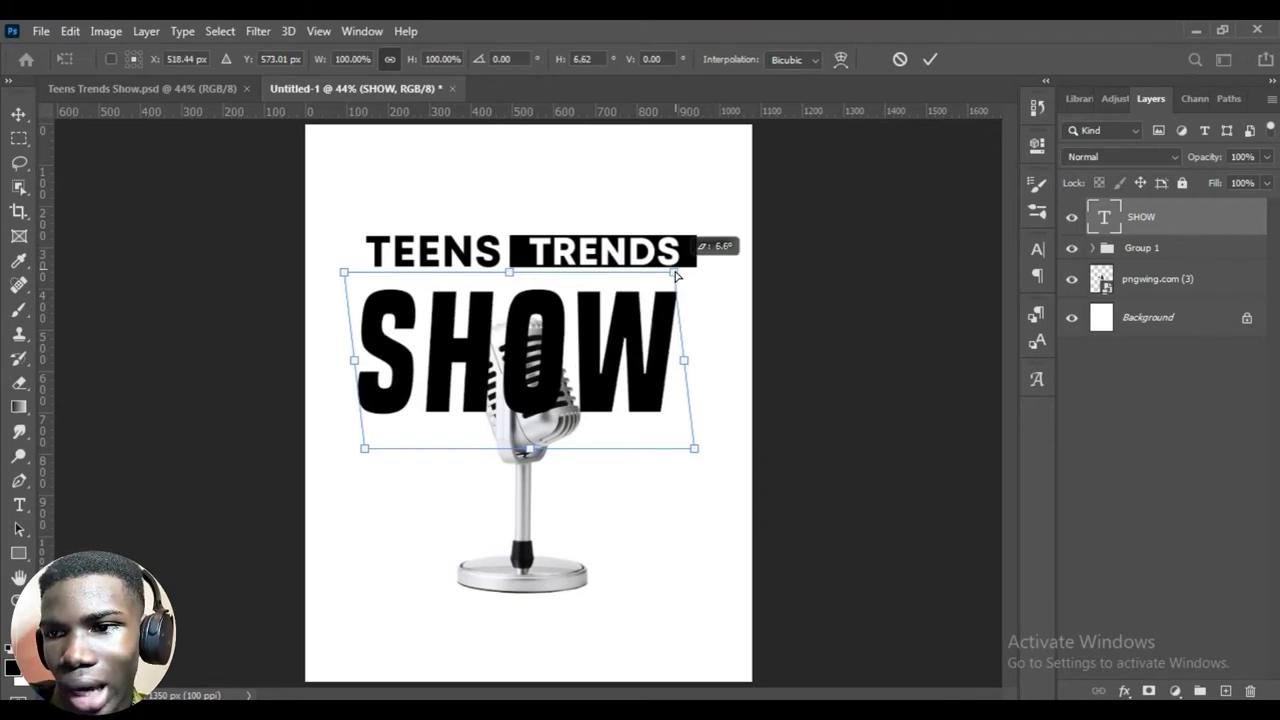
pyautogui.moveTo(675, 276); pyautogui.dragTo(661, 279)
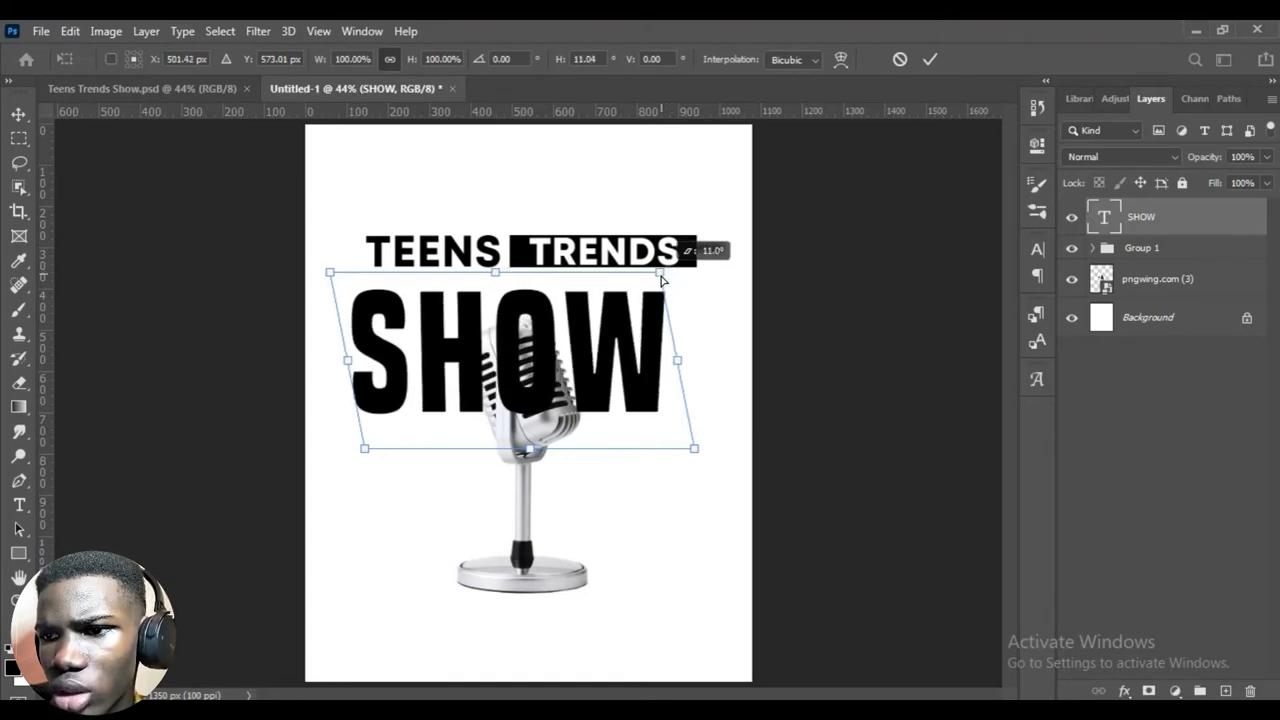
pyautogui.moveTo(661, 279); pyautogui.dragTo(668, 287)
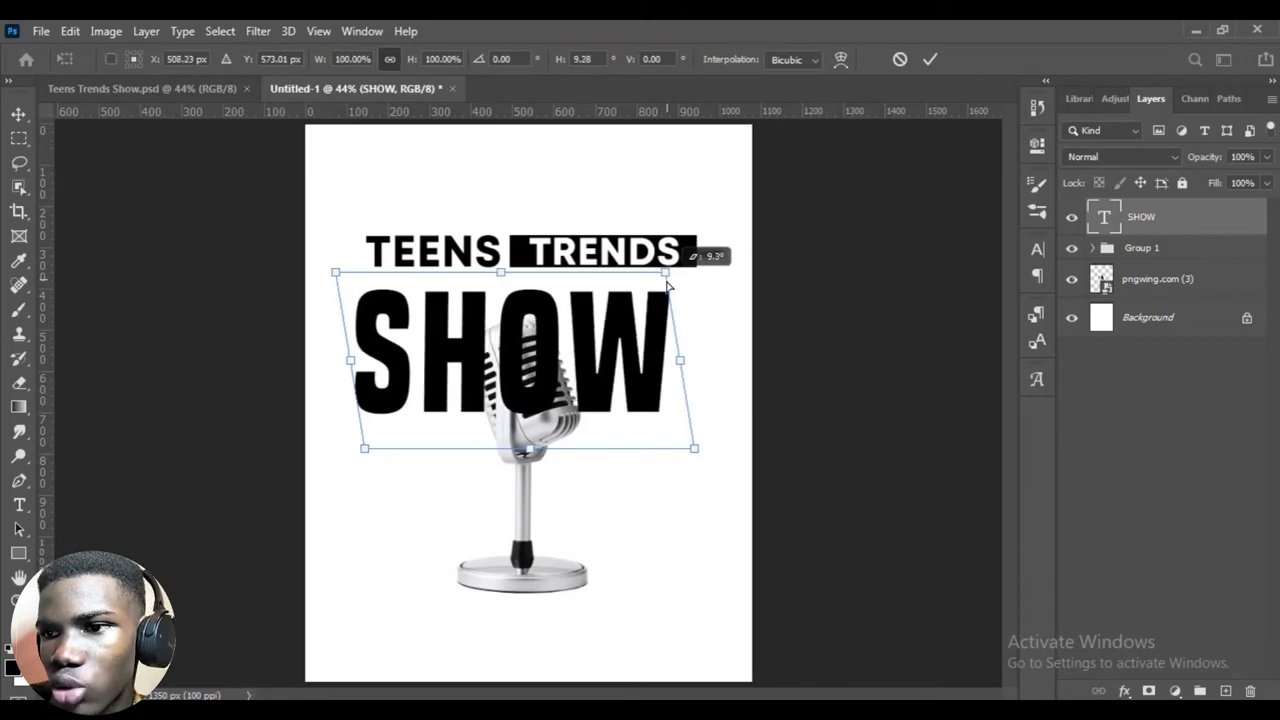
pyautogui.click(930, 60)
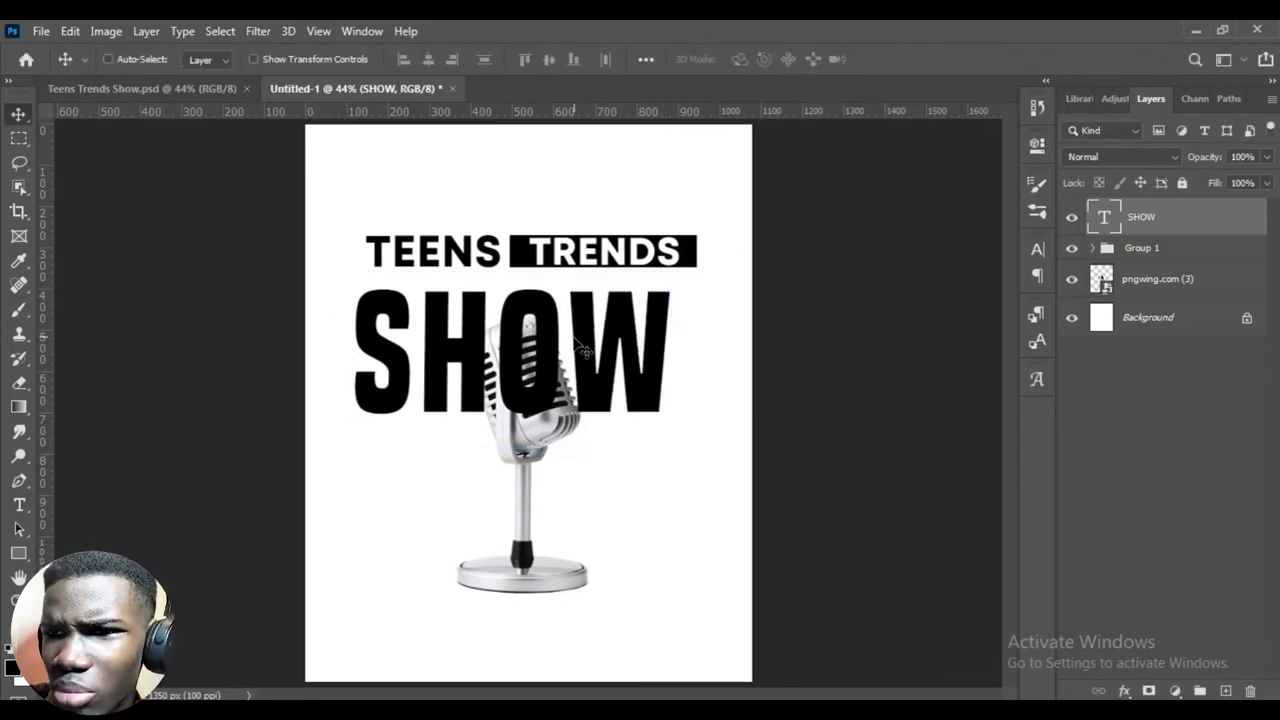
# Nudge SHOW right and up to sit snugly beneath TEENS TRENDS.
pyautogui.hotkey('shift', 'Right')
pyautogui.hotkey('shift', 'Right')
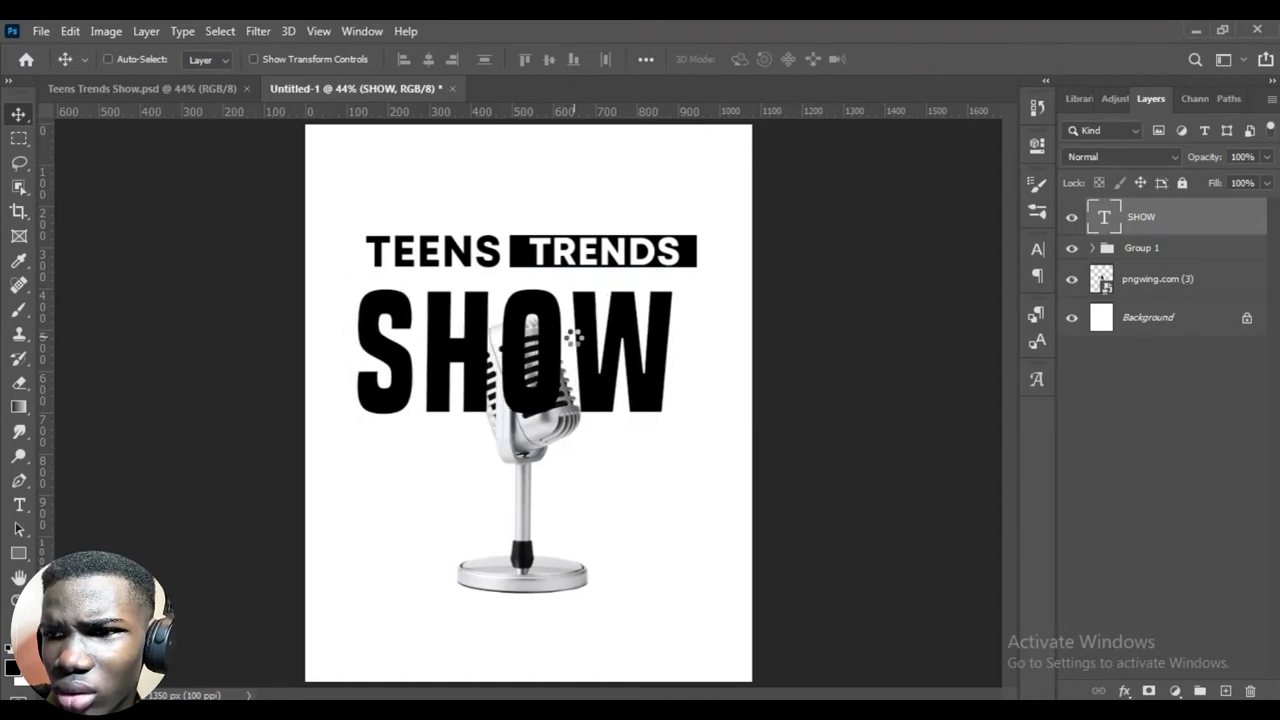
pyautogui.moveTo(570, 337); pyautogui.dragTo(575, 343)
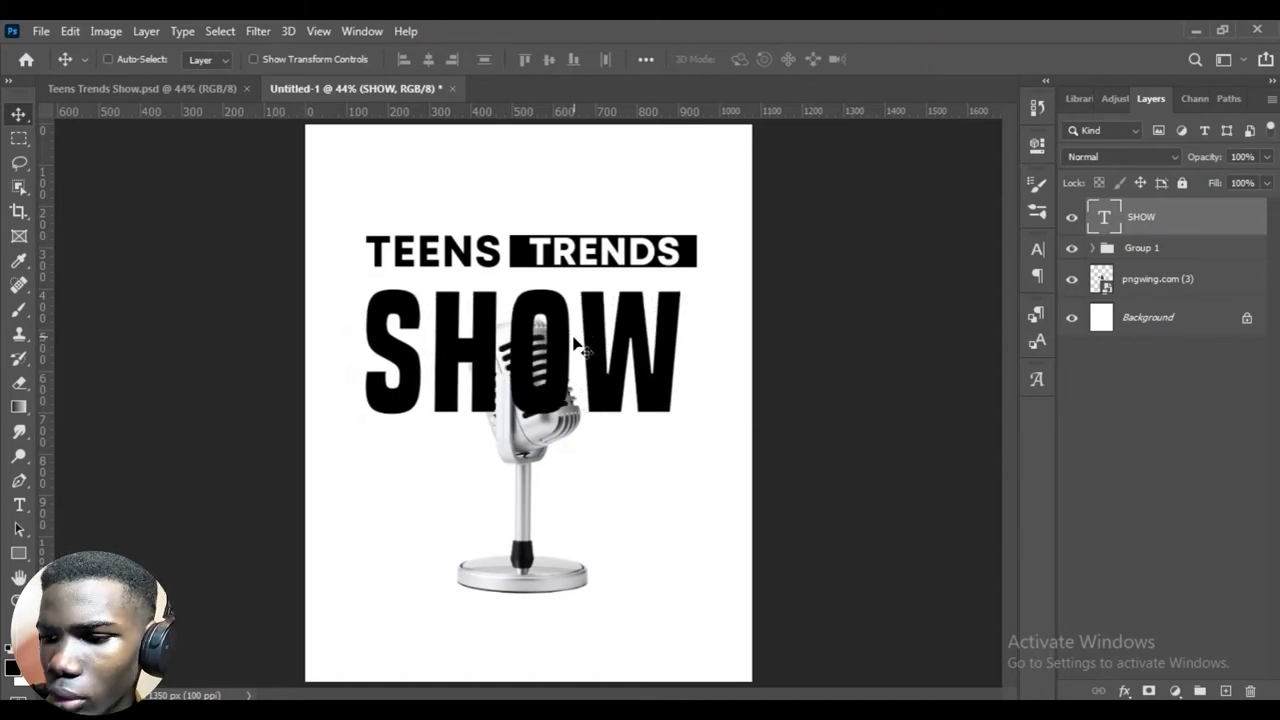
pyautogui.press('Right')
pyautogui.press('Right')
pyautogui.press('Up')
pyautogui.press('Up')
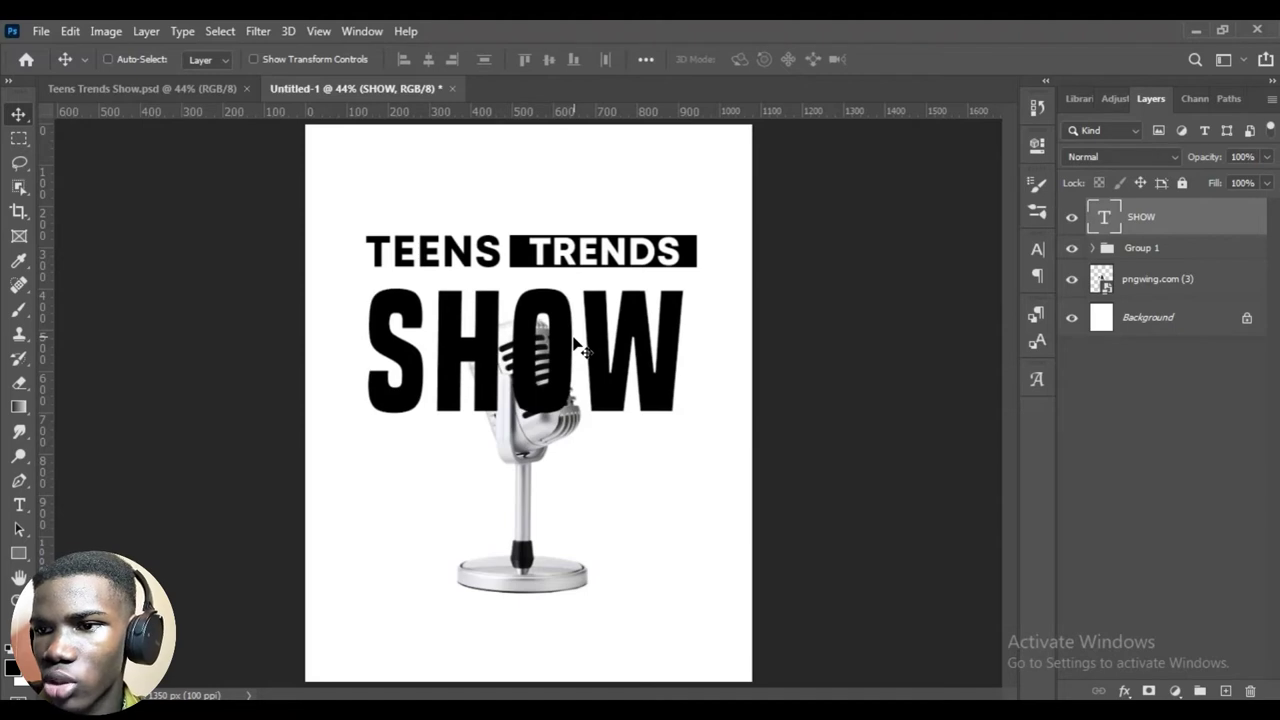
pyautogui.press('Up')
pyautogui.press('Up')
pyautogui.press('Up')
pyautogui.press('Up')
pyautogui.press('Up')
pyautogui.press('Up')
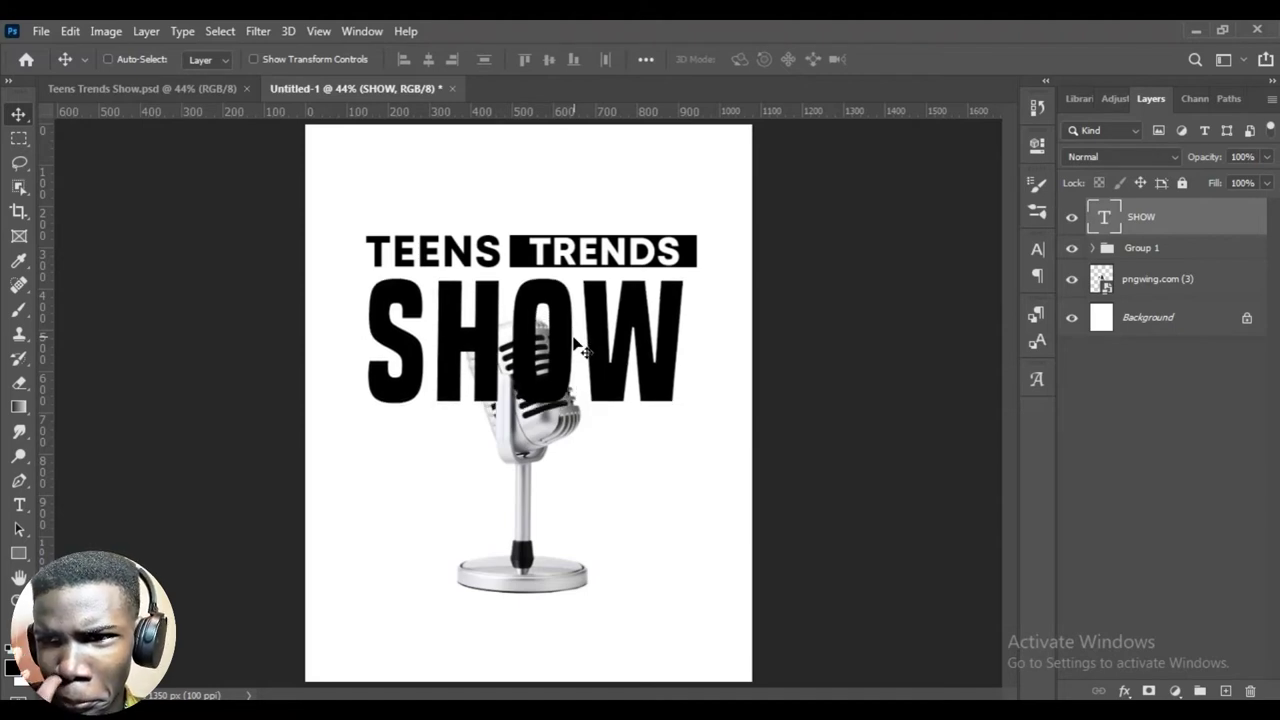
pyautogui.press('Down')
pyautogui.press('Down')
pyautogui.press('Down')
pyautogui.press('Down')
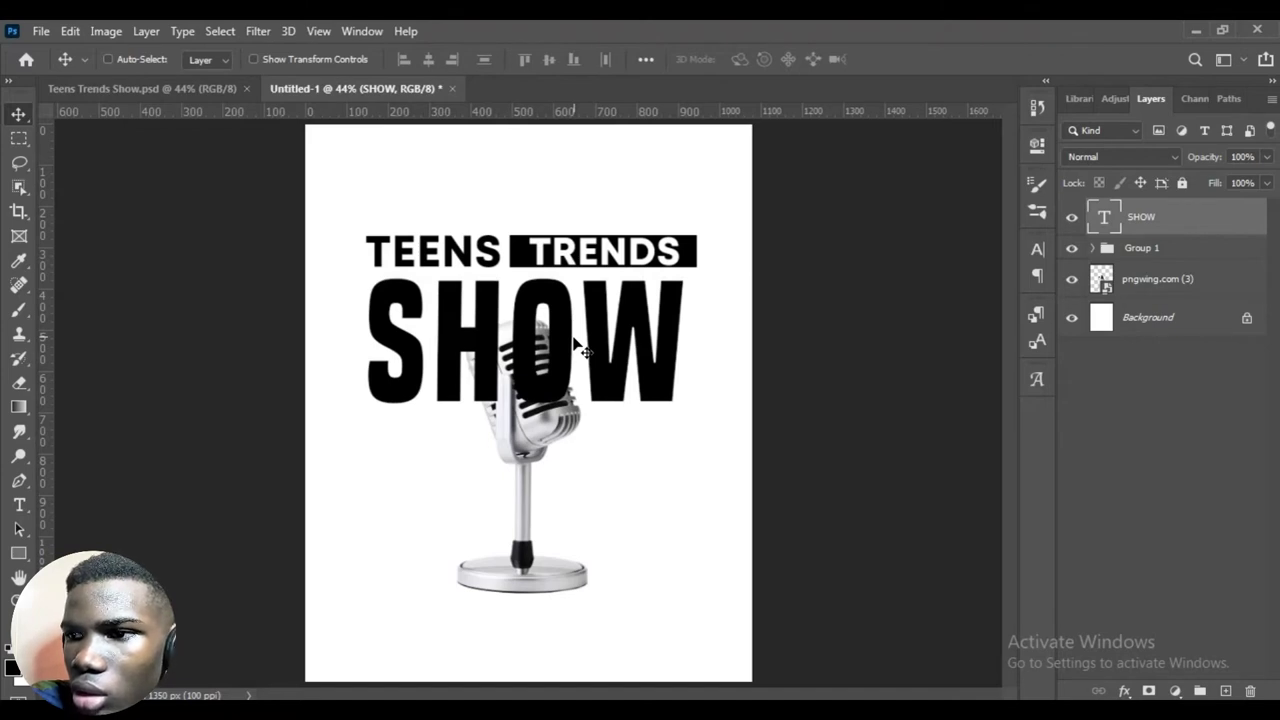
# Stack Group 1 and the microphone image above SHOW, then lower the microphone about 26 px.
pyautogui.click(1160, 248)
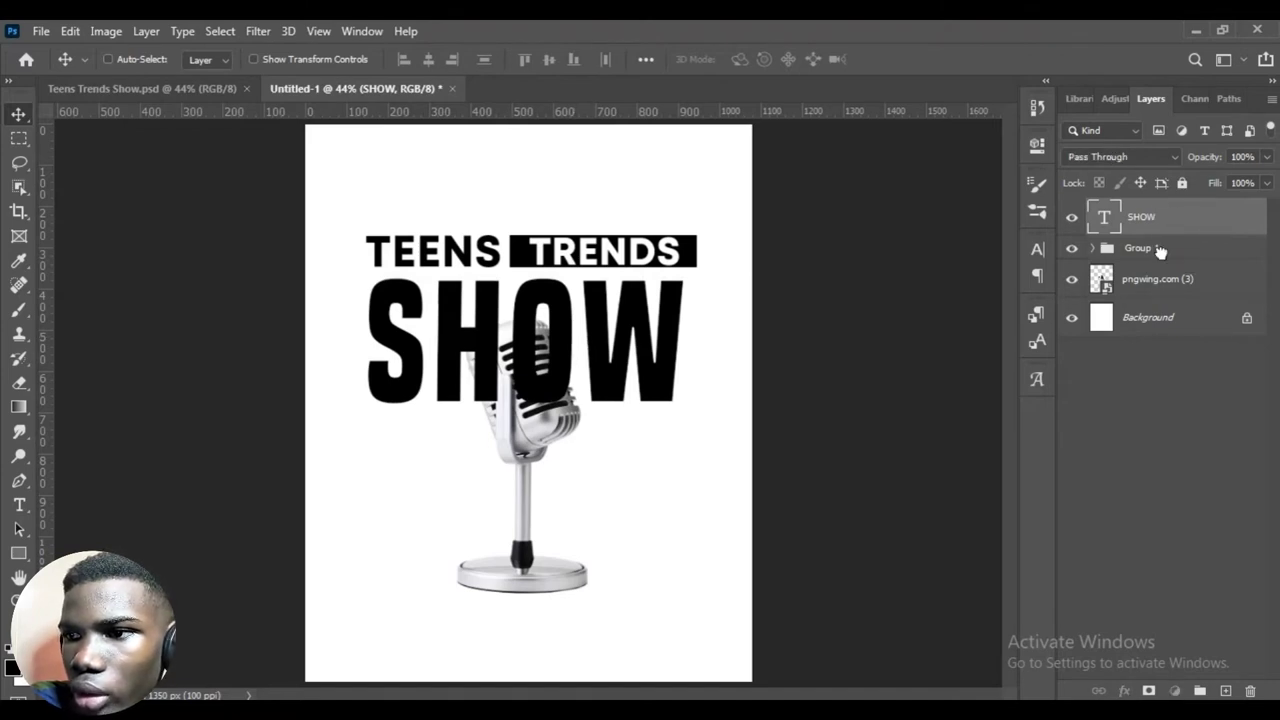
pyautogui.hotkey('ctrl', ']')
pyautogui.moveTo(1155, 287); pyautogui.dragTo(1193, 197)
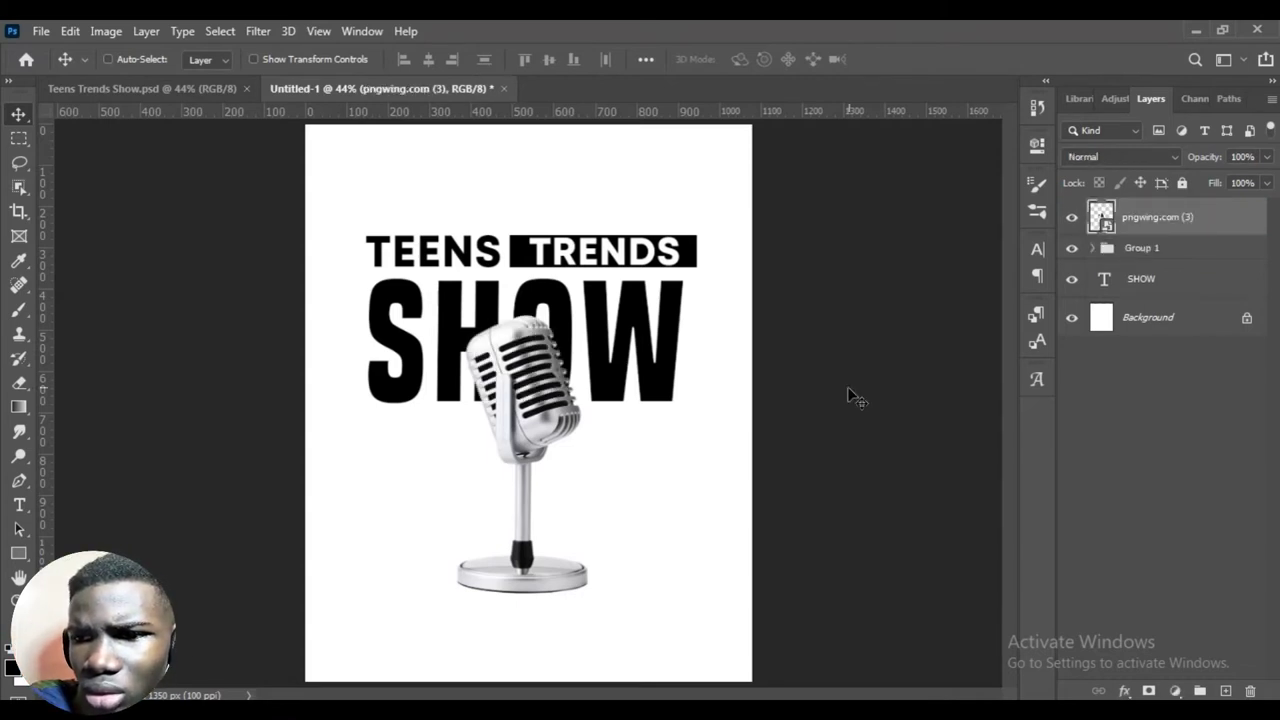
pyautogui.moveTo(556, 410); pyautogui.dragTo(610, 462)
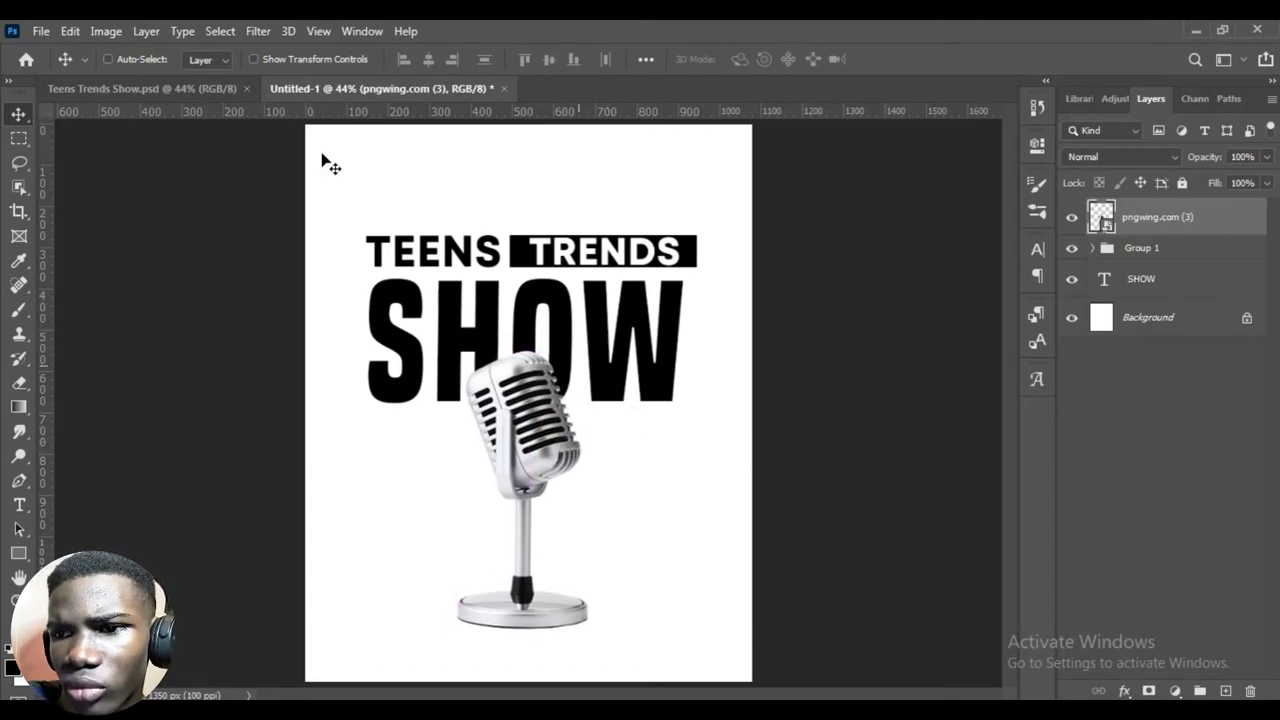
# Compare the poster against the Teens Trends Show reference, then return to Untitled-1.
pyautogui.click(184, 94)
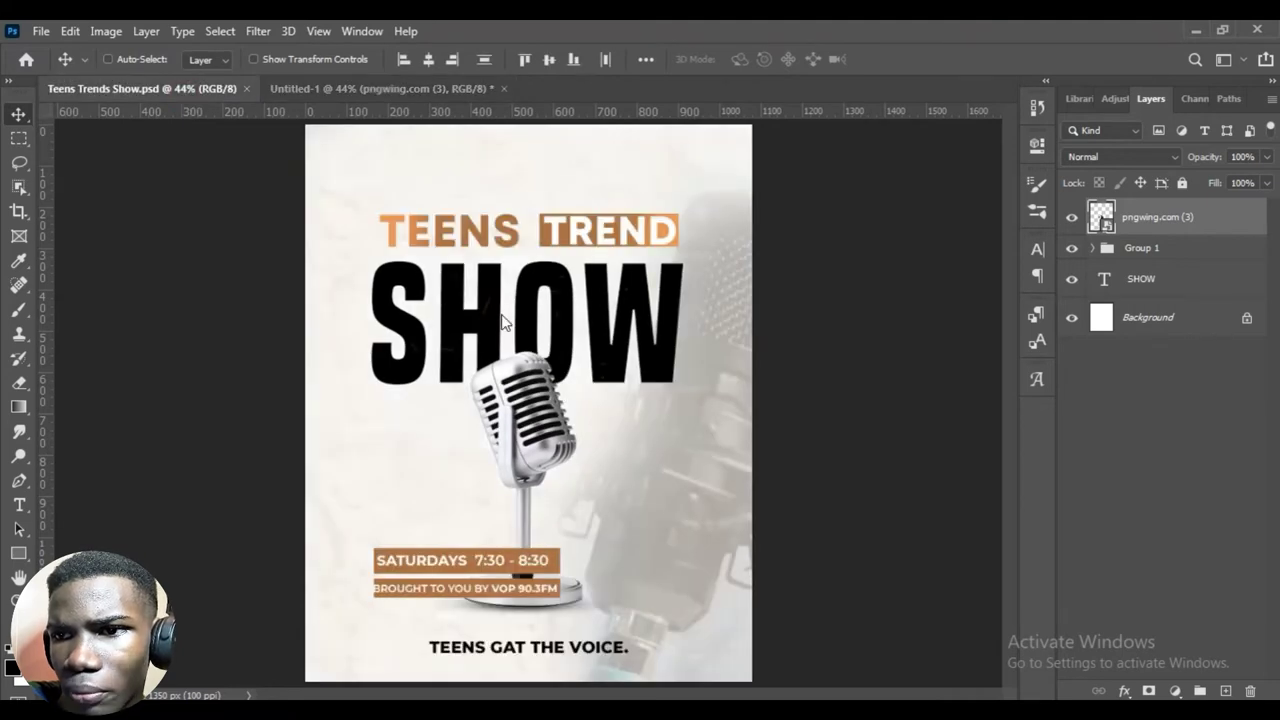
pyautogui.click(429, 92)
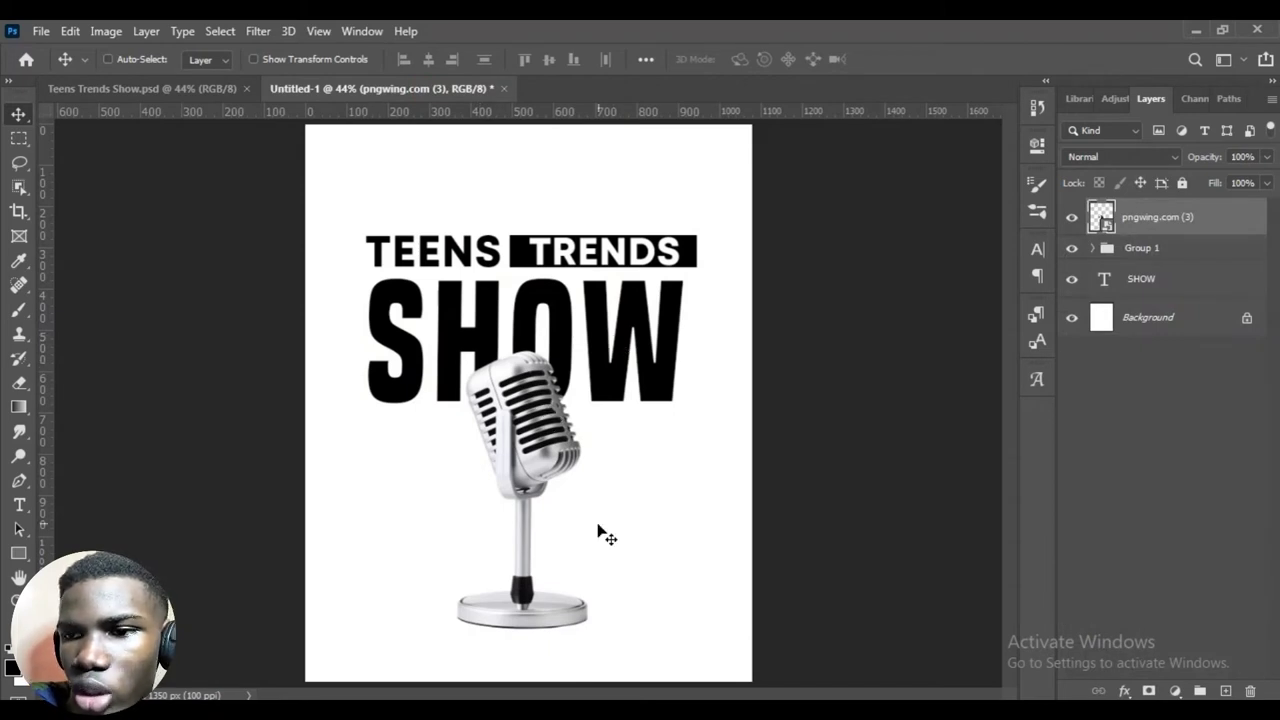
pyautogui.click(158, 90)
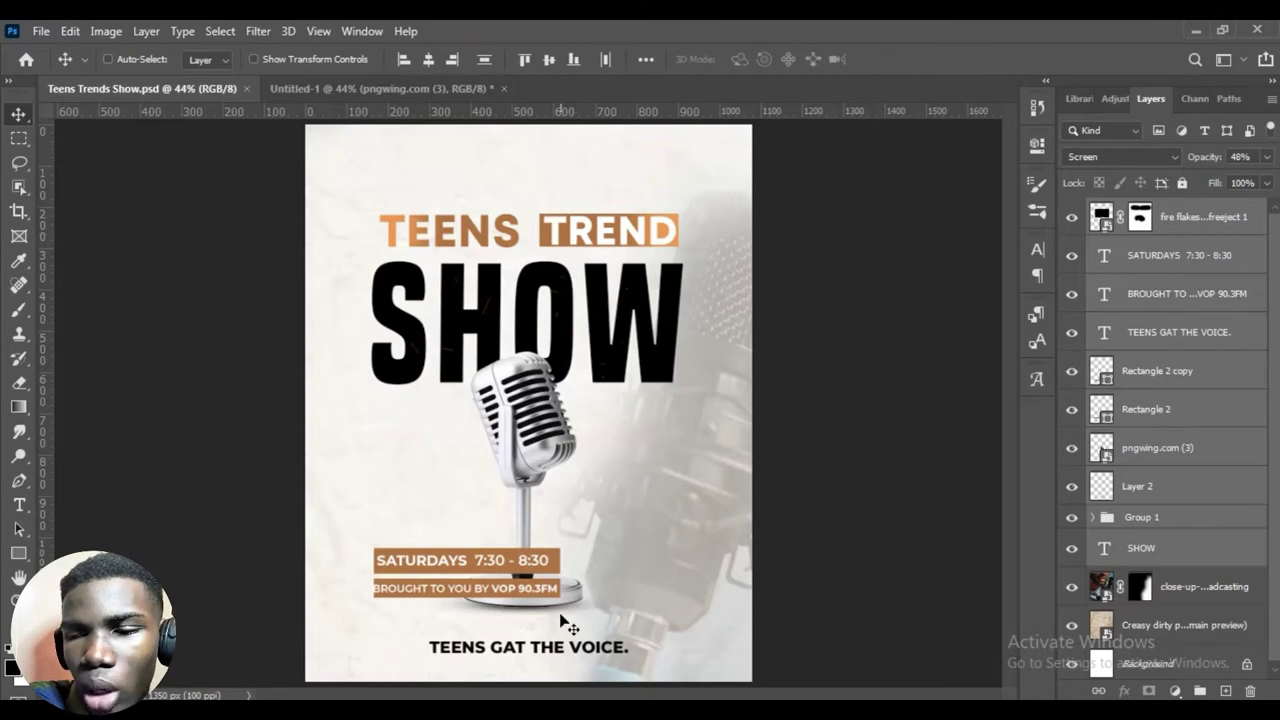
pyautogui.click(352, 86)
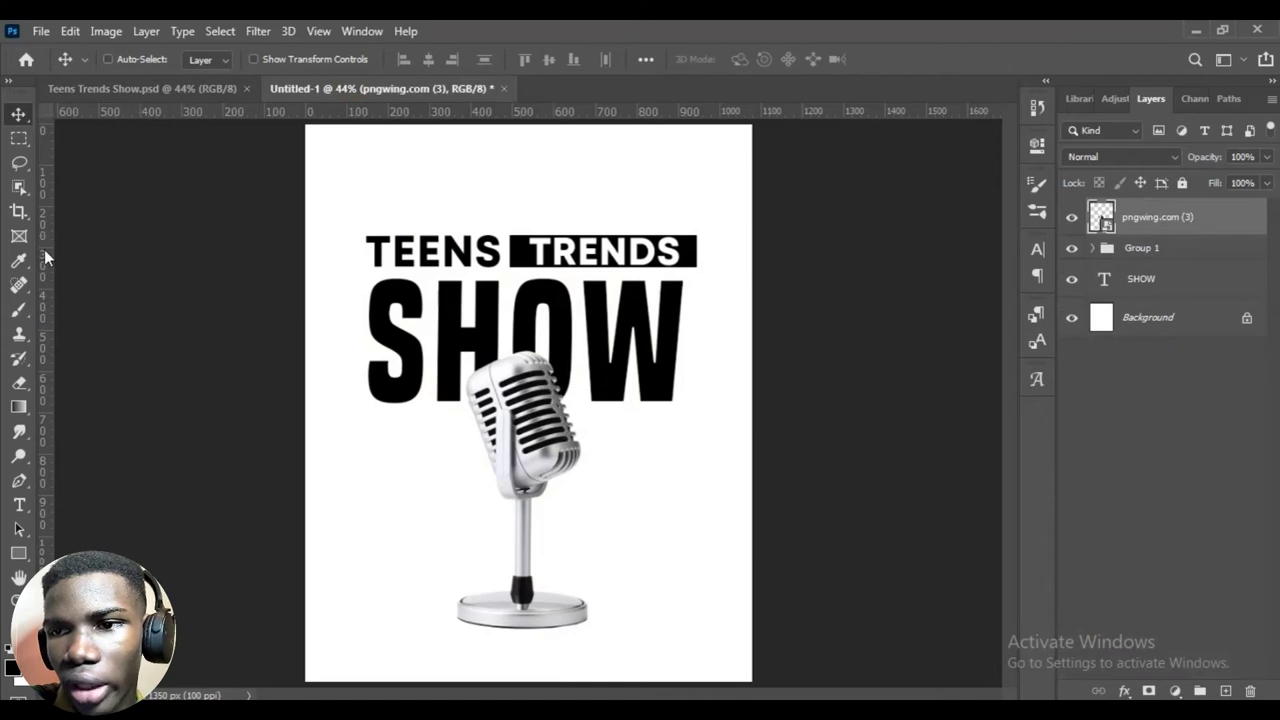
# Place a vertical guide along the left edge of the TEENS and SHOW lettering.
pyautogui.moveTo(44, 258); pyautogui.dragTo(361, 411)
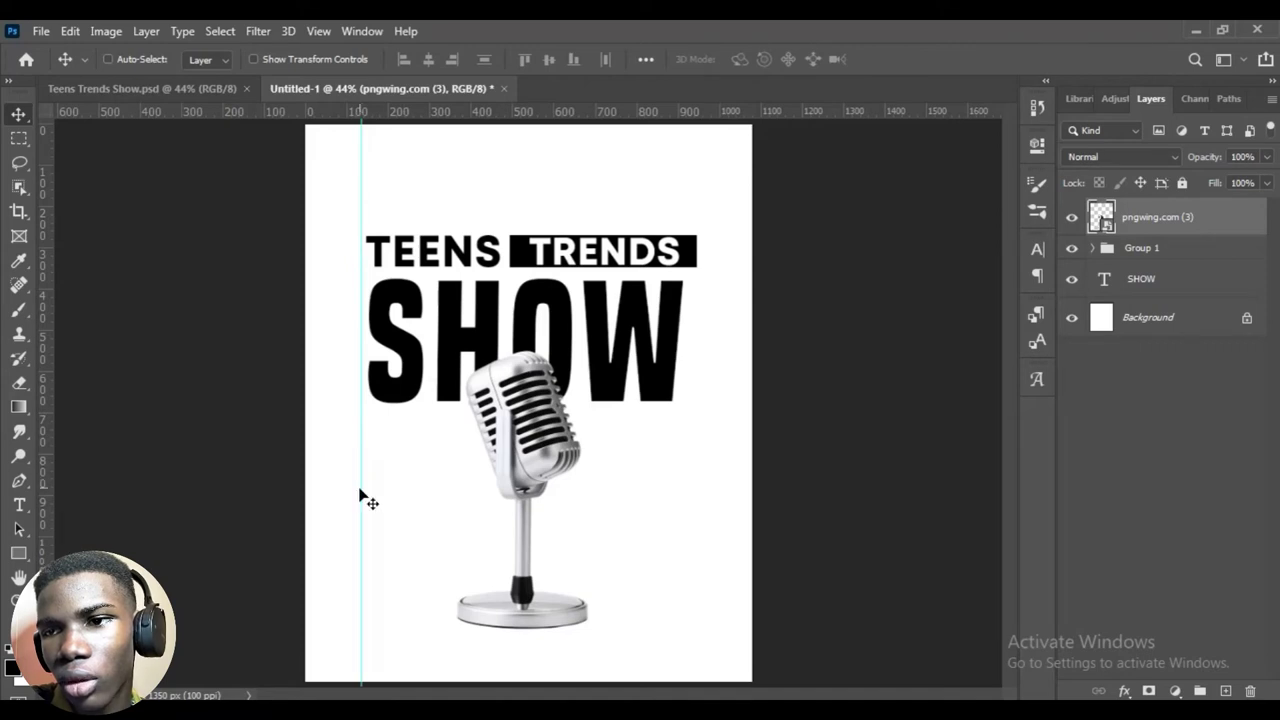
pyautogui.moveTo(359, 486); pyautogui.dragTo(366, 489)
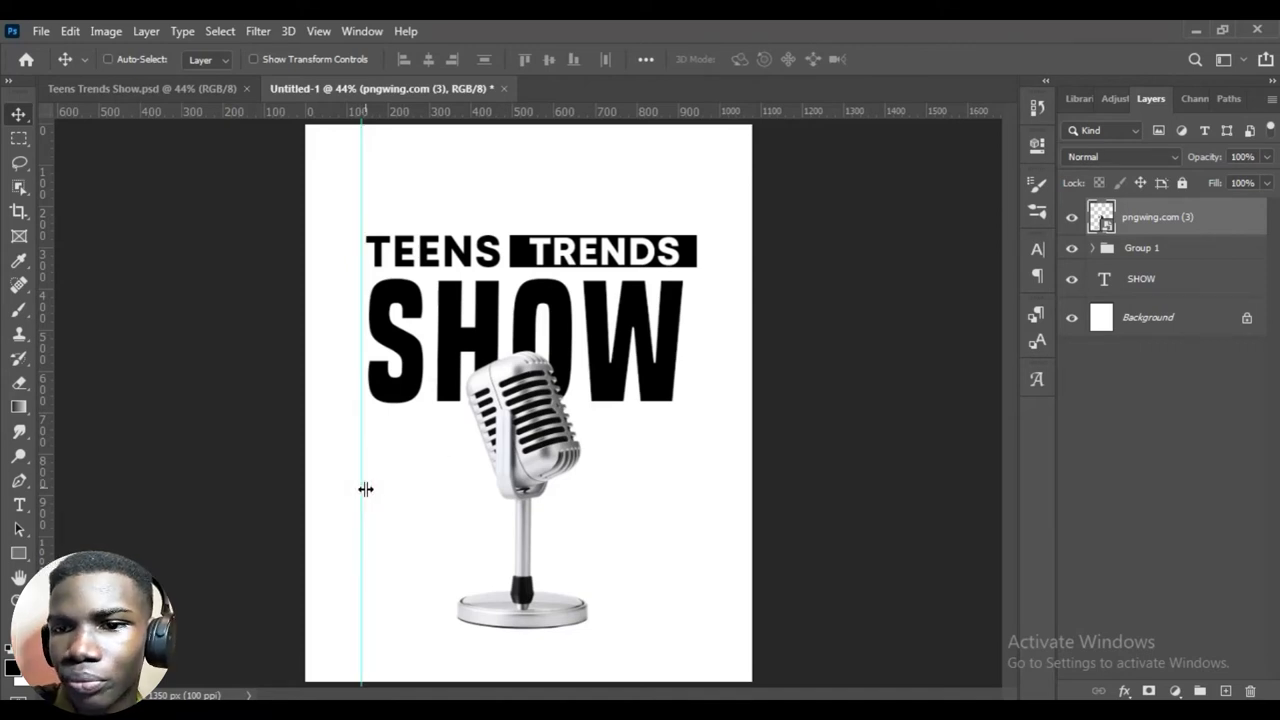
pyautogui.click(366, 489)
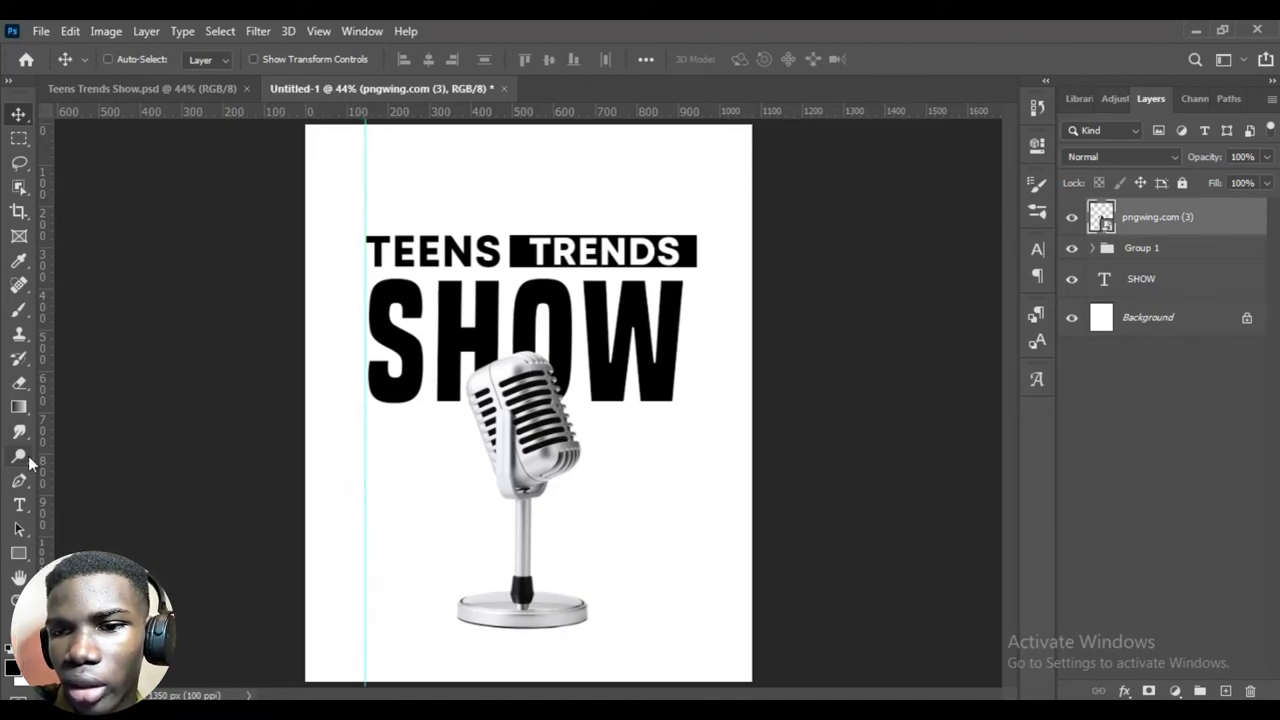
pyautogui.click(24, 556)
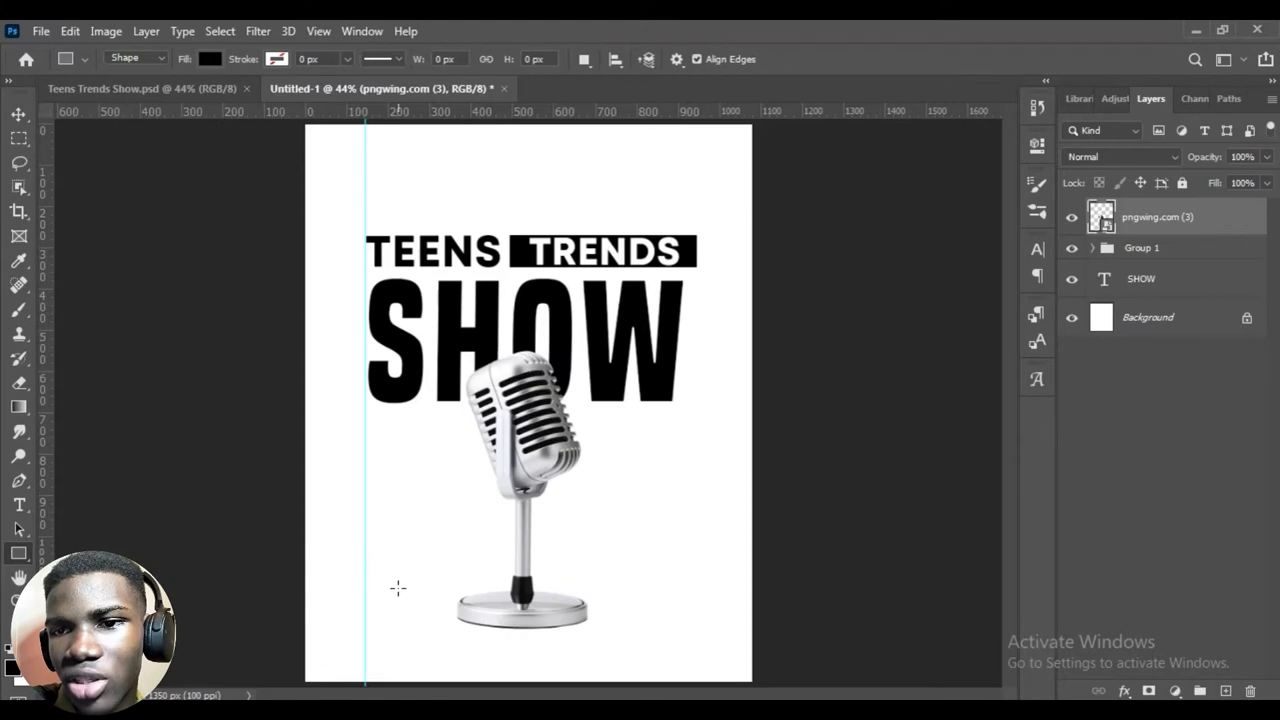
pyautogui.click(16, 115)
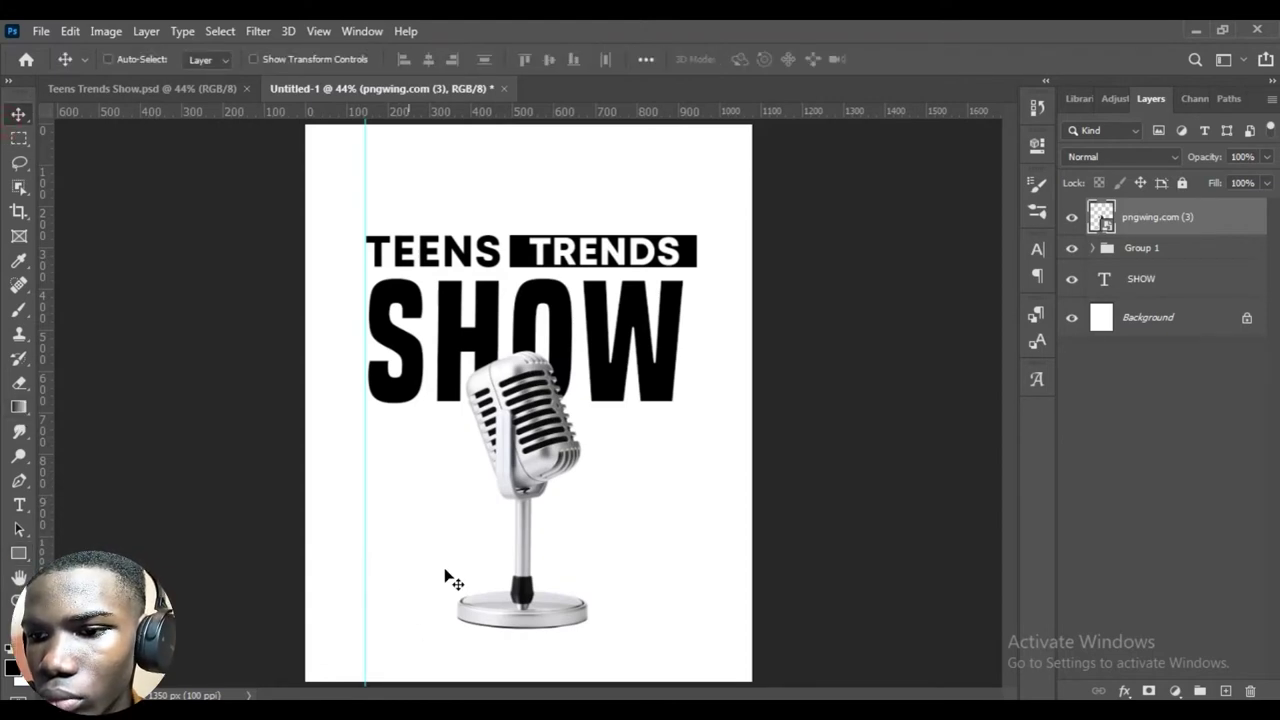
# Start a text line at the poster's lower left with a 24 pt size.
pyautogui.press('t')
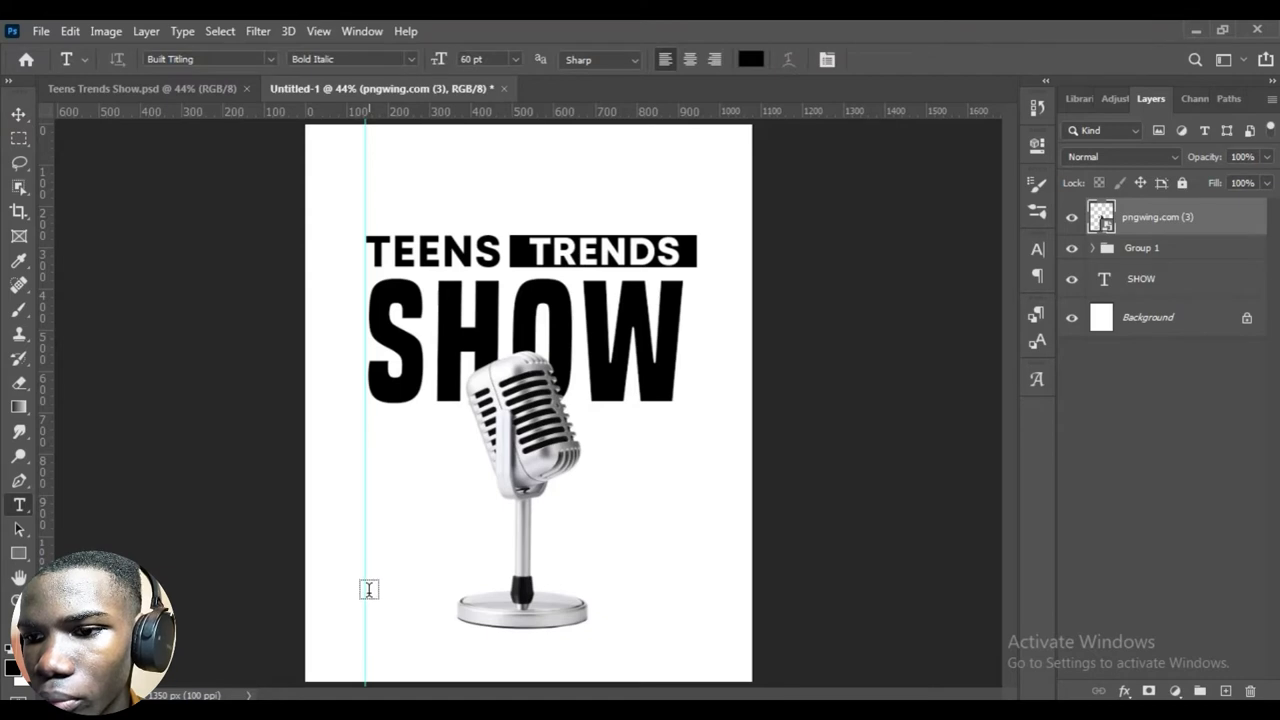
pyautogui.click(369, 590)
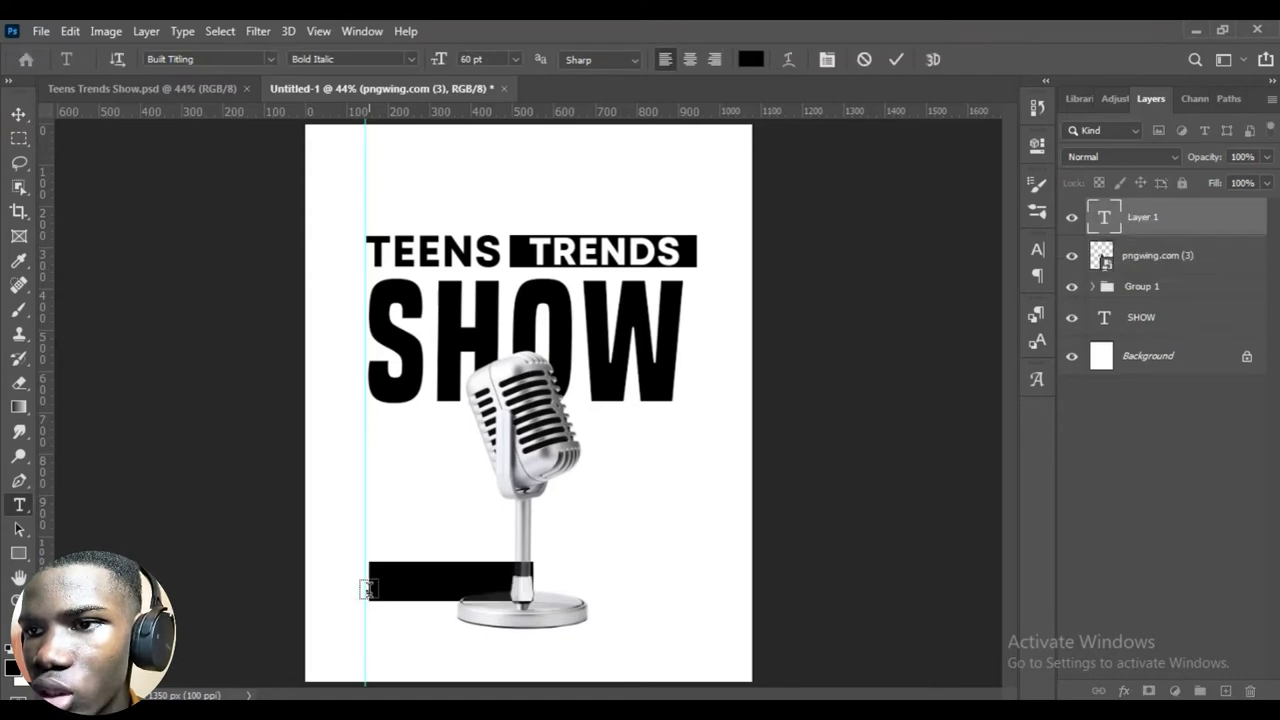
pyautogui.click(514, 62)
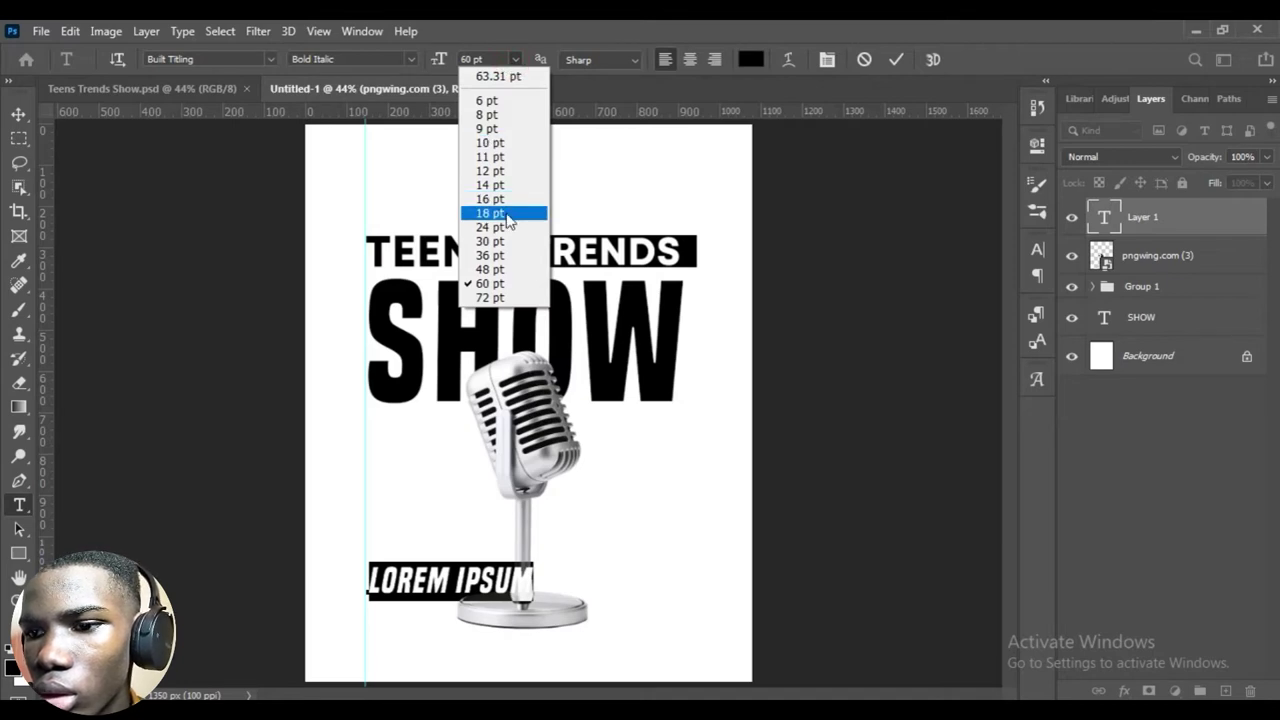
pyautogui.click(490, 213)
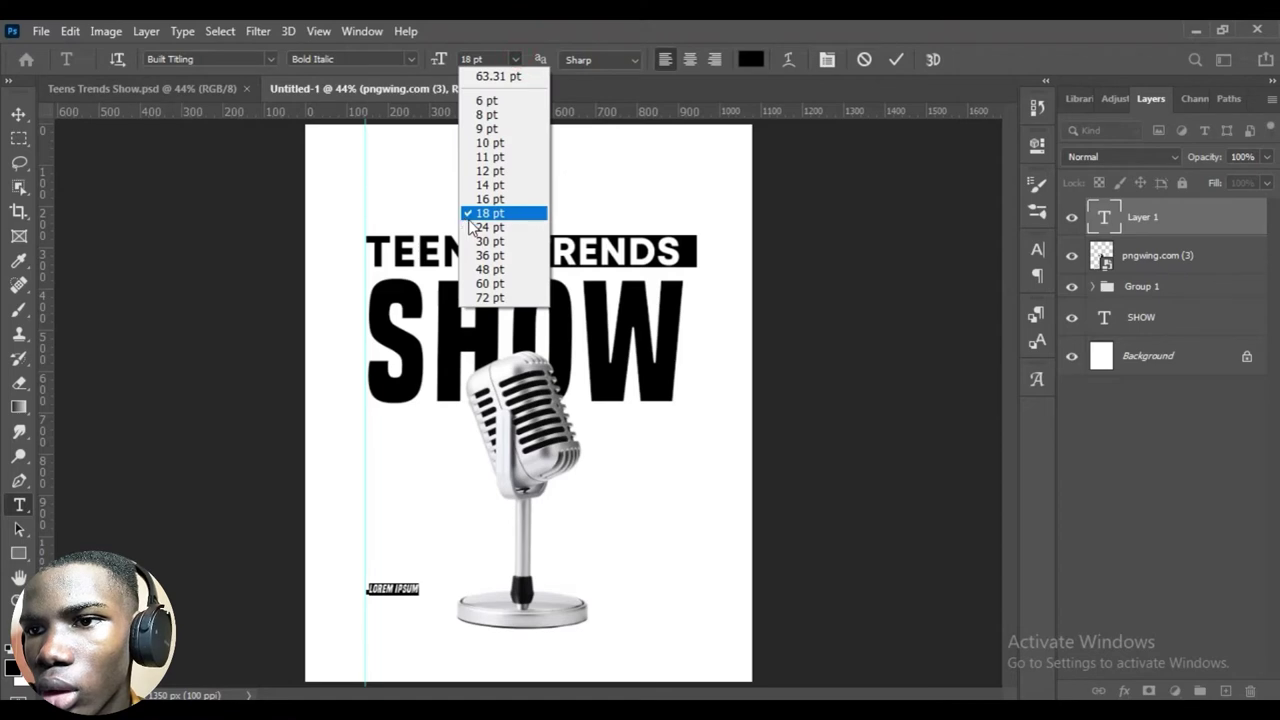
pyautogui.click(477, 226)
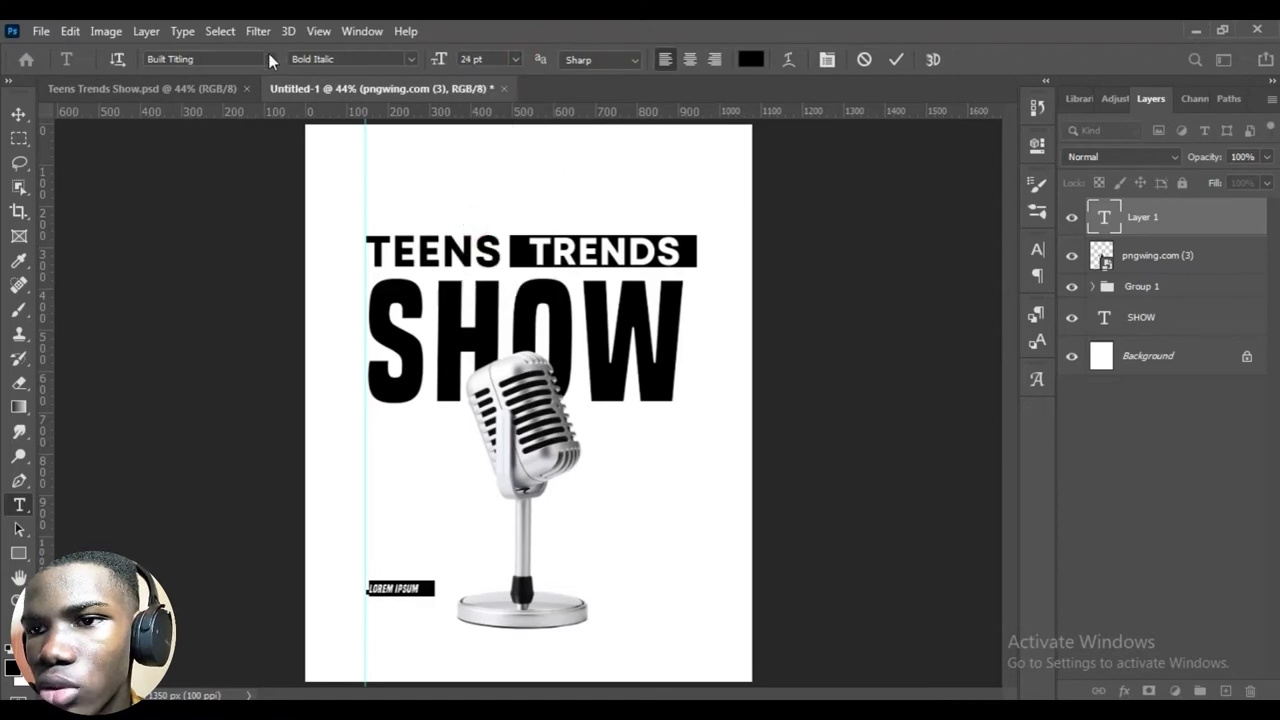
# Set the placeholder text's font to Montserrat ExtraBold.
pyautogui.click(269, 59)
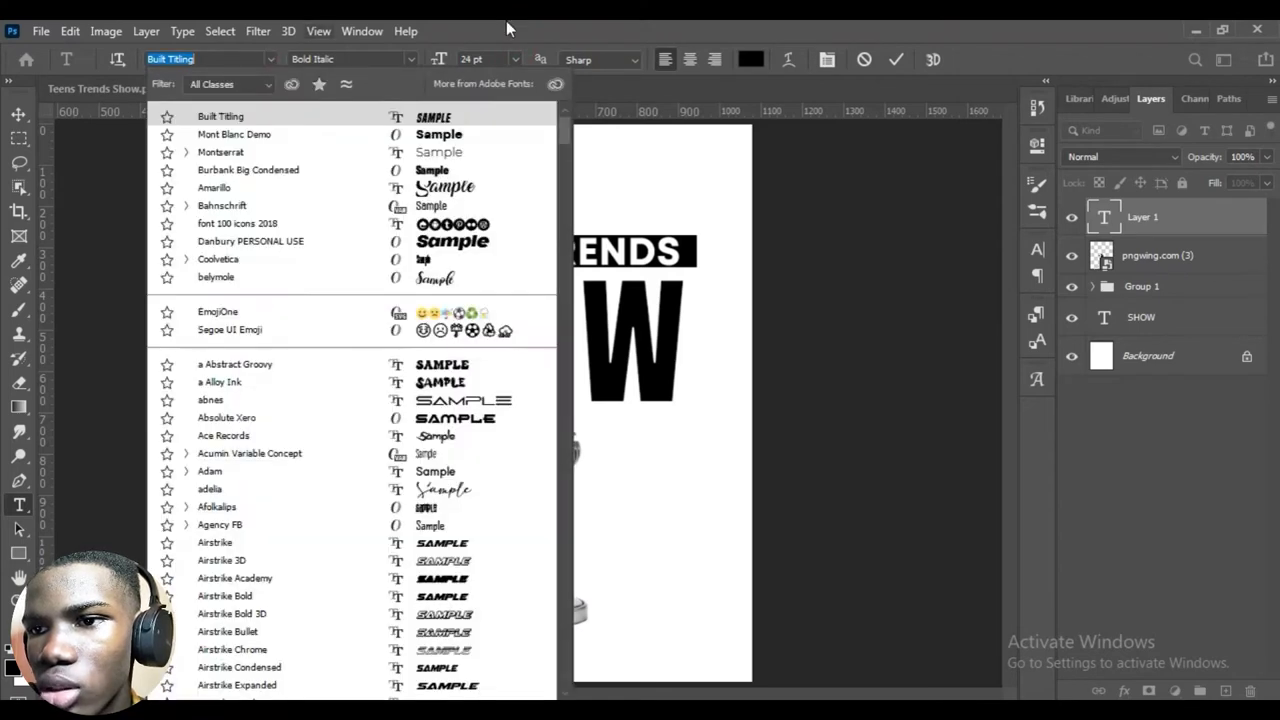
pyautogui.press('Down')
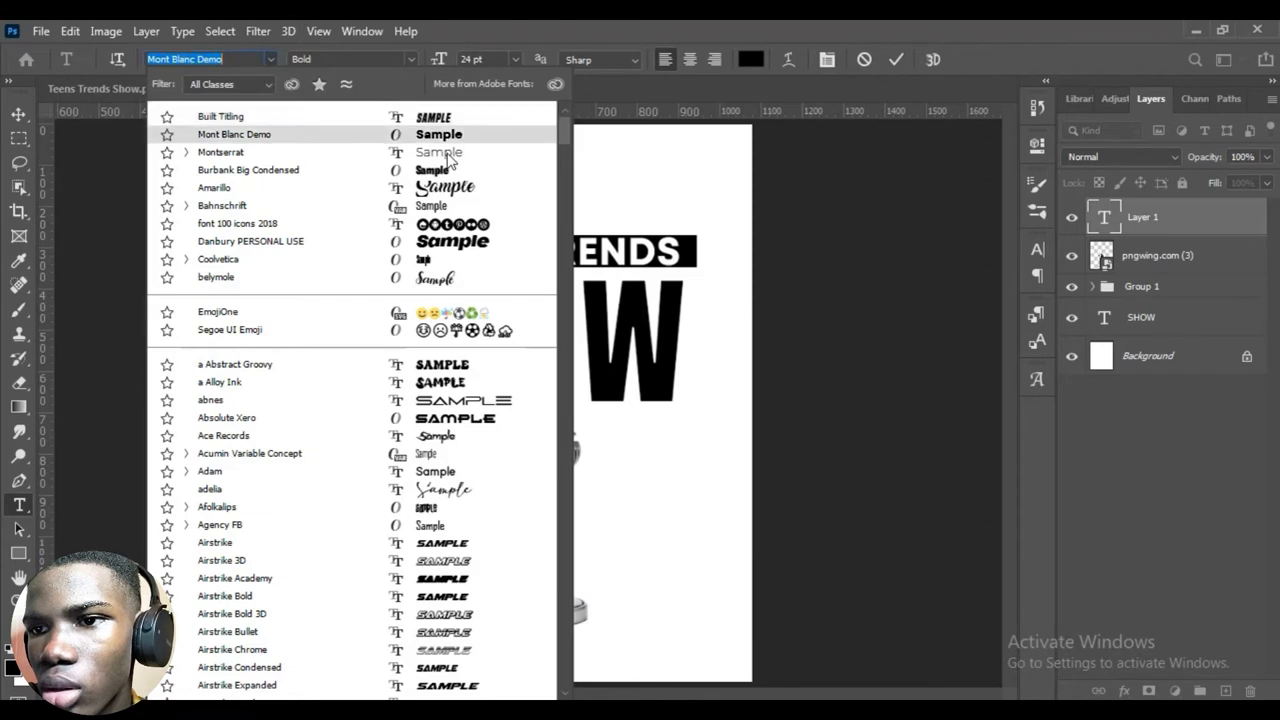
pyautogui.press('Down')
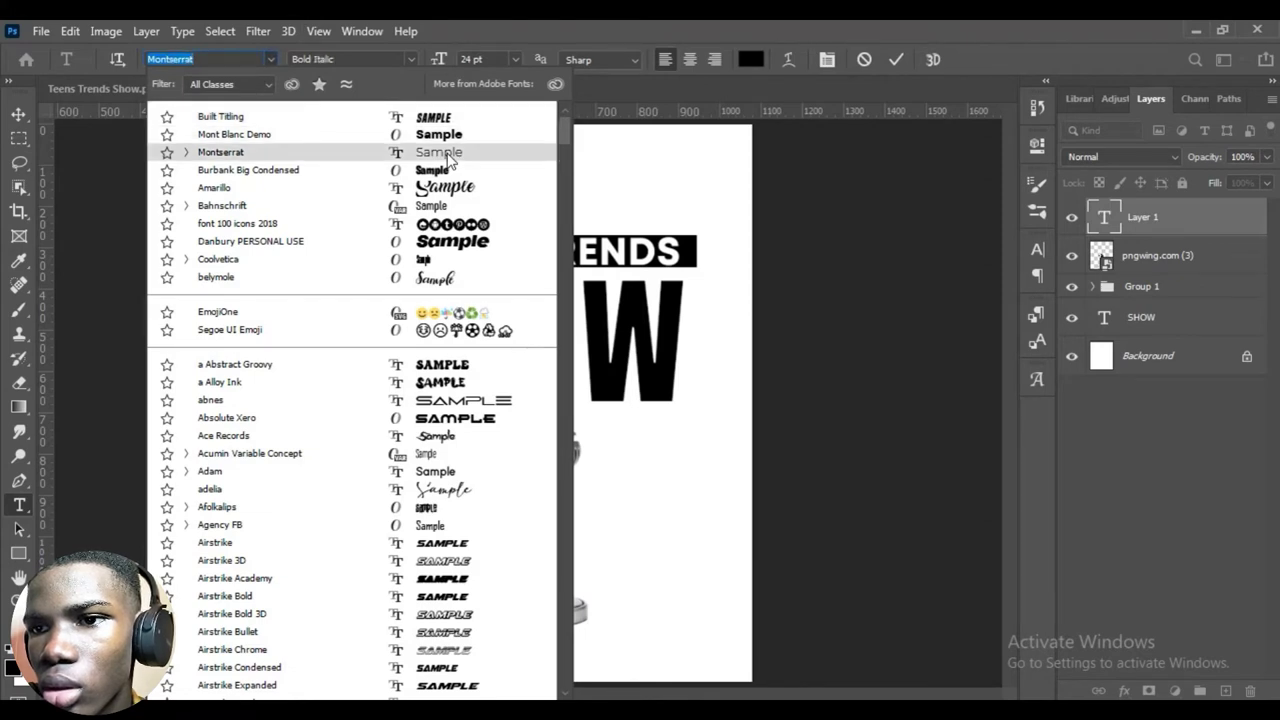
pyautogui.press('Escape')
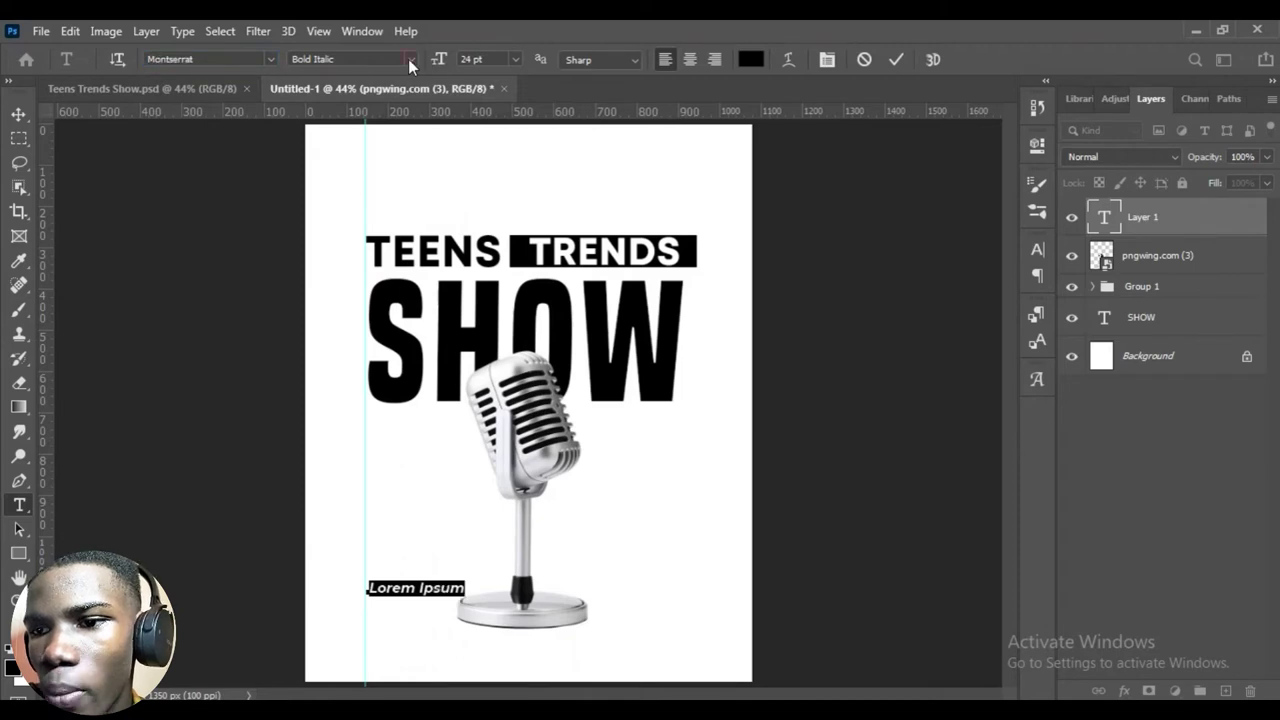
pyautogui.click(408, 59)
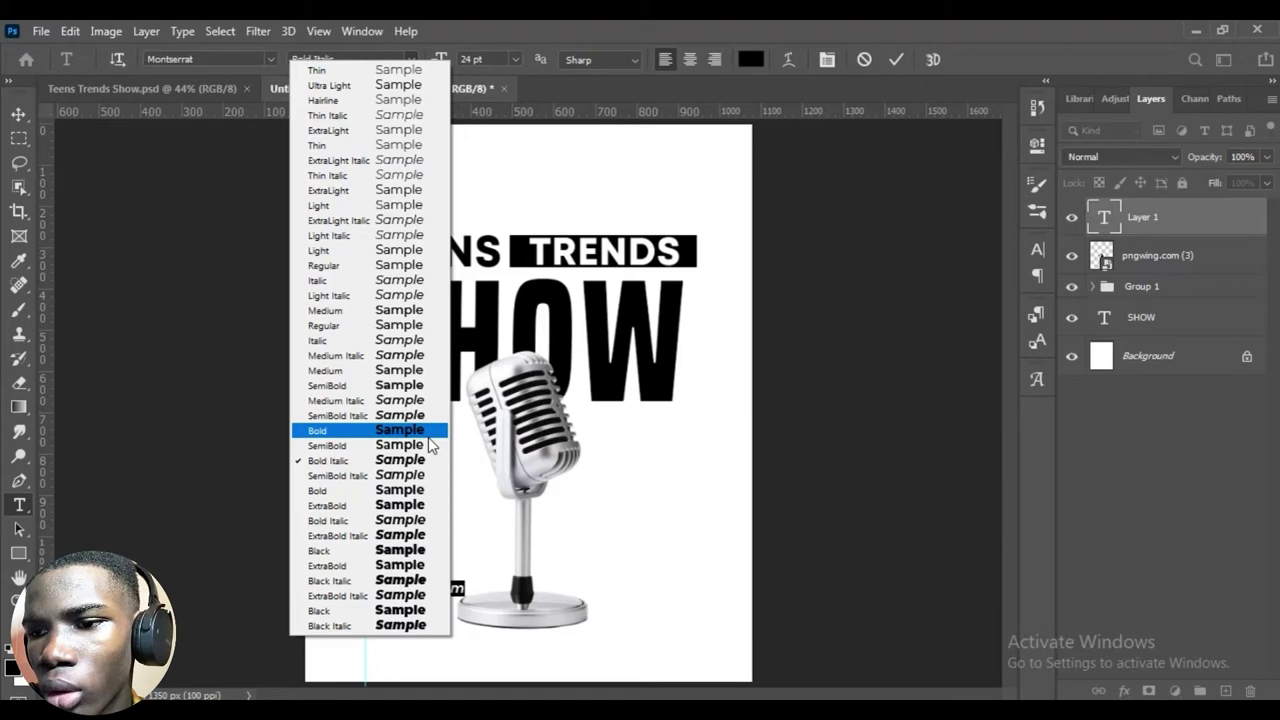
pyautogui.click(393, 504)
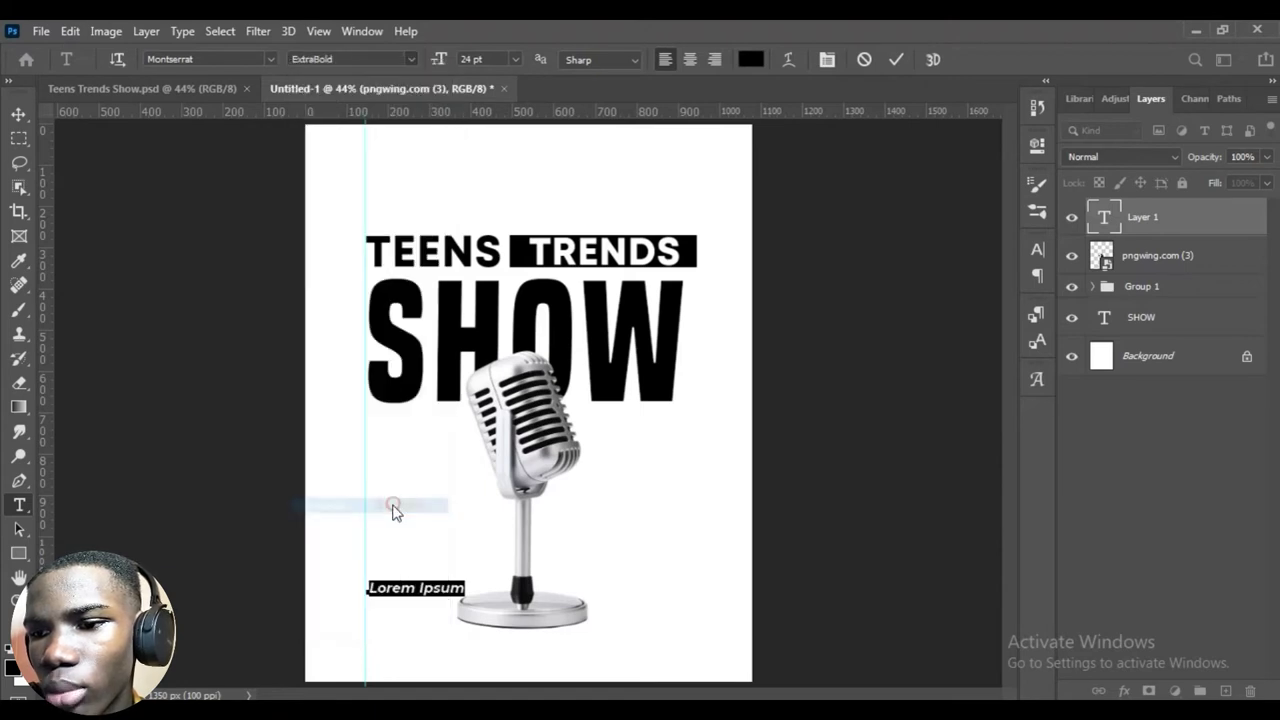
pyautogui.click(432, 607)
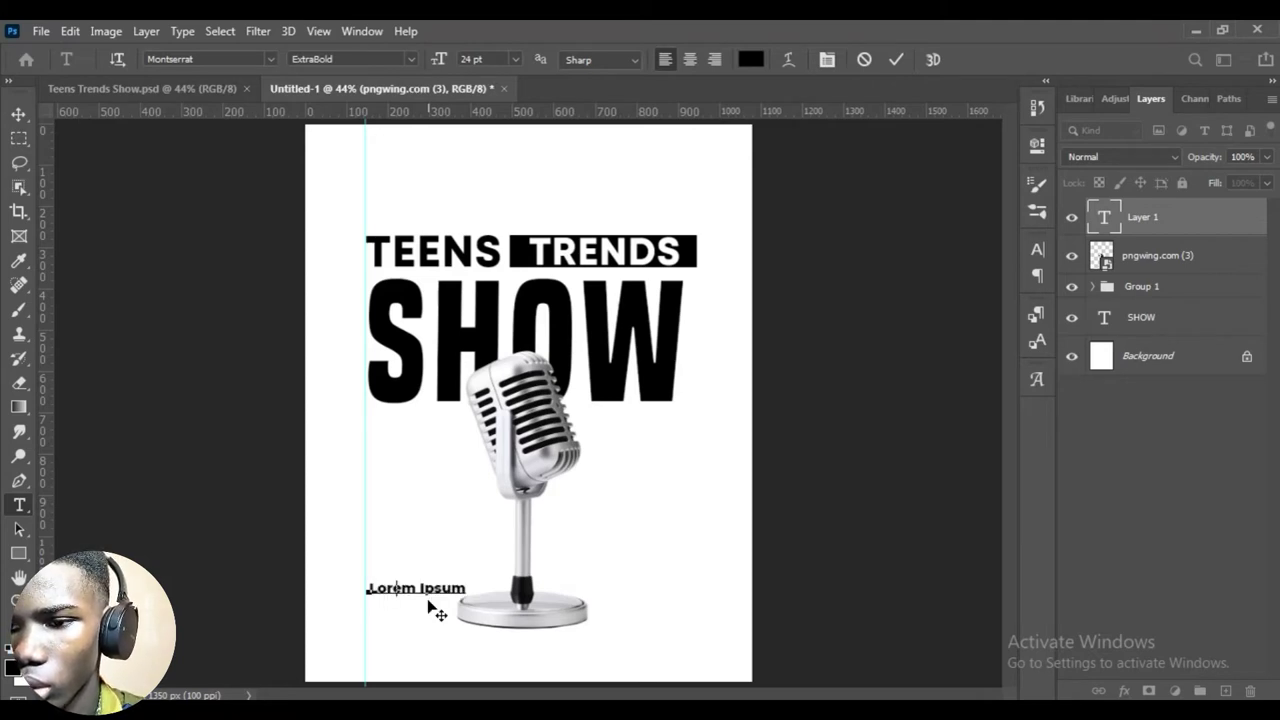
# Replace the placeholder with 'SATURDAYS 7:30 - 8:30' and give the time a SemiBold weight.
pyautogui.hotkey('ctrl', 'a')
pyautogui.write('SATURDAYS')
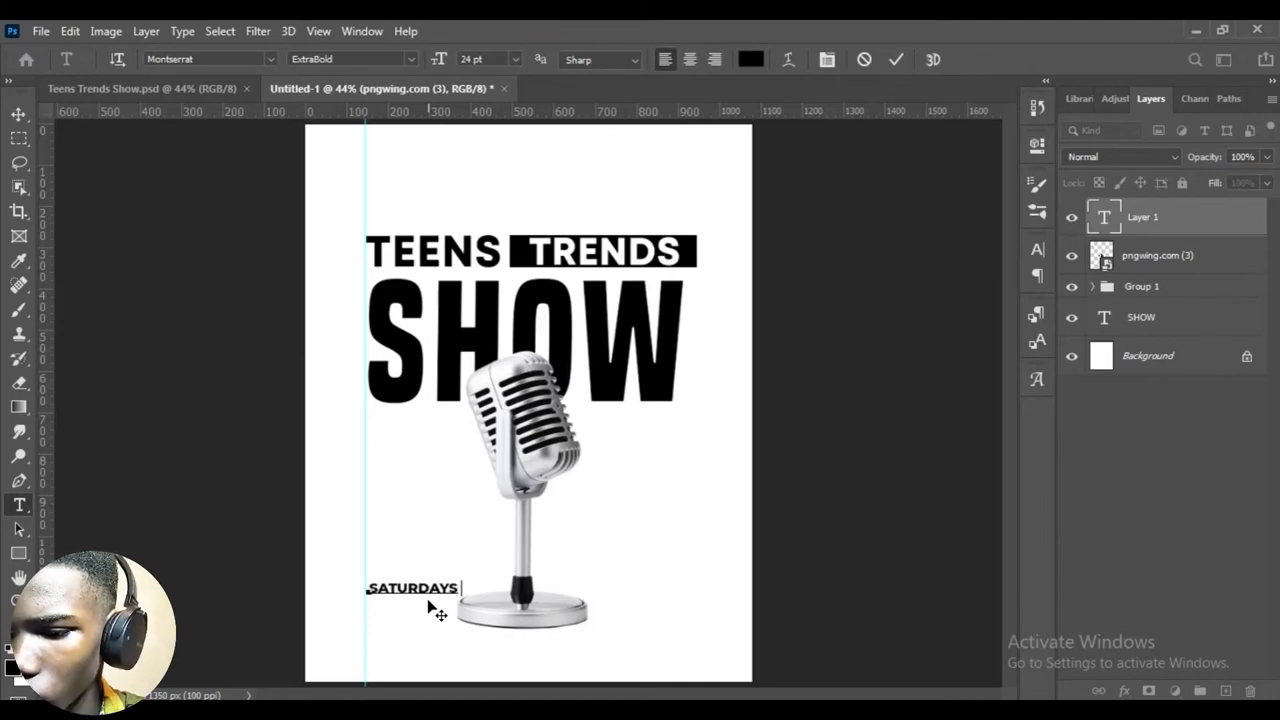
pyautogui.write(' 7:      ')
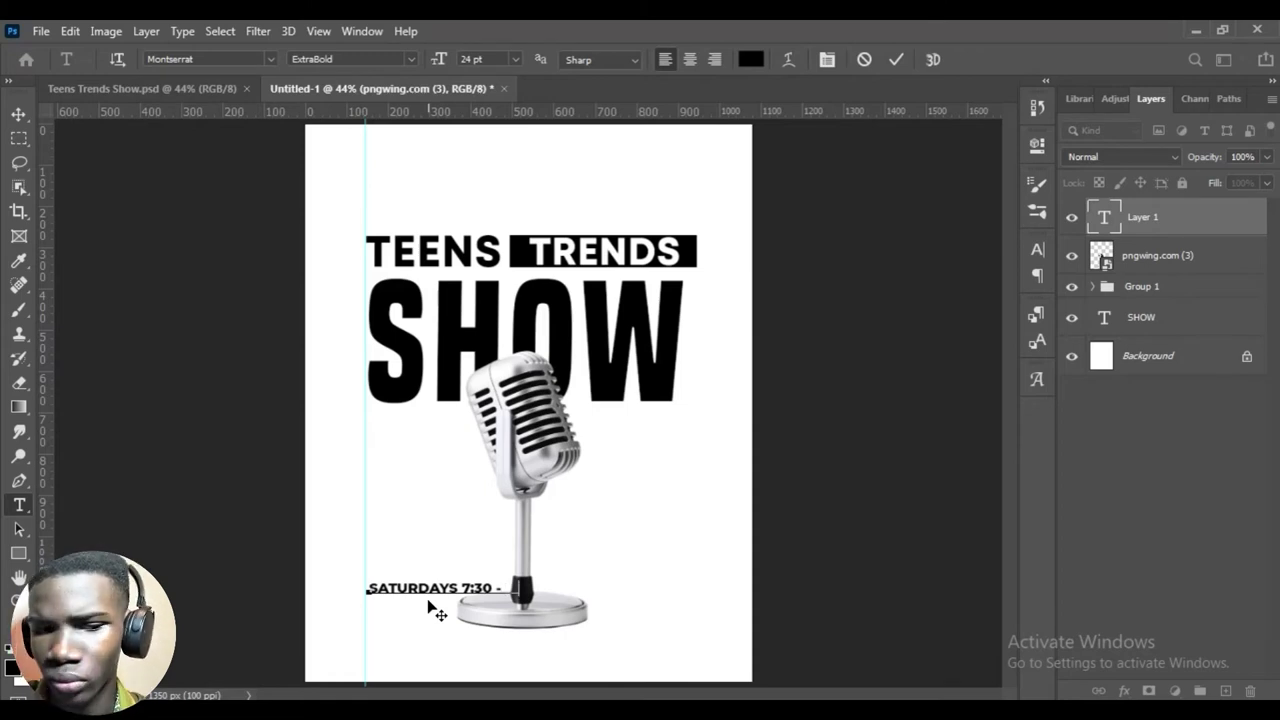
pyautogui.write(' 8:00')
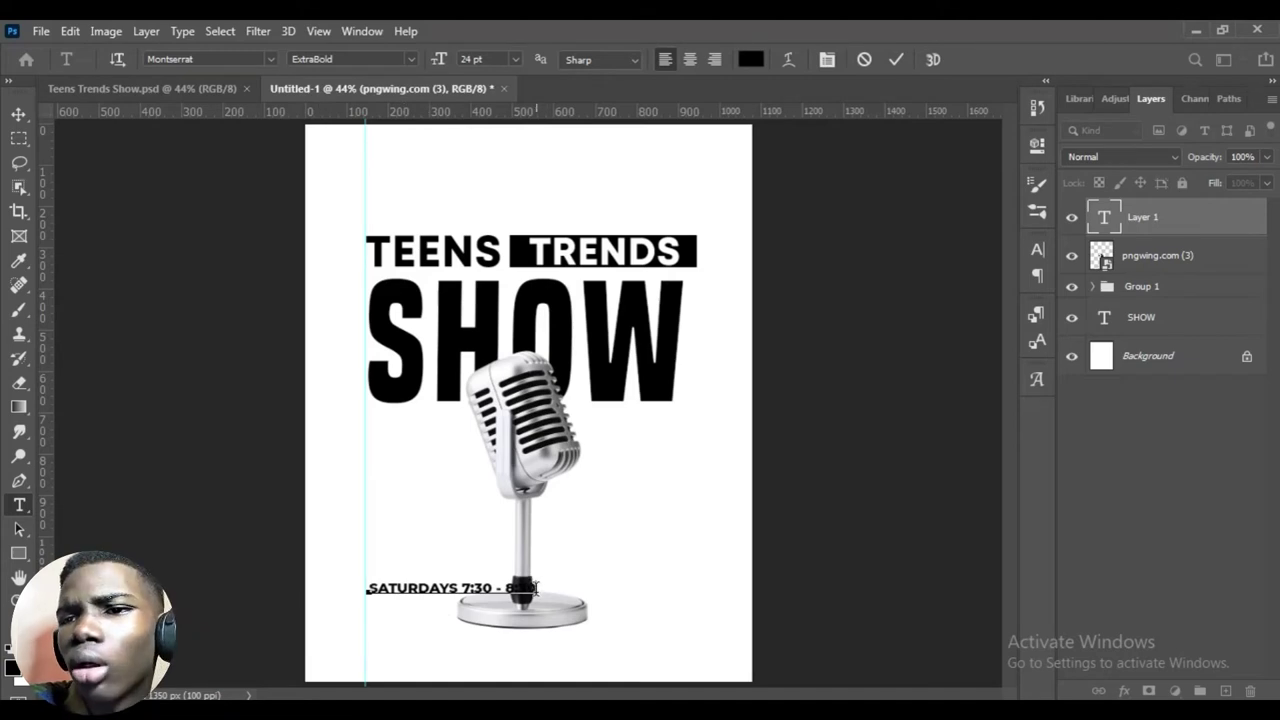
pyautogui.moveTo(535, 588); pyautogui.dragTo(462, 590)
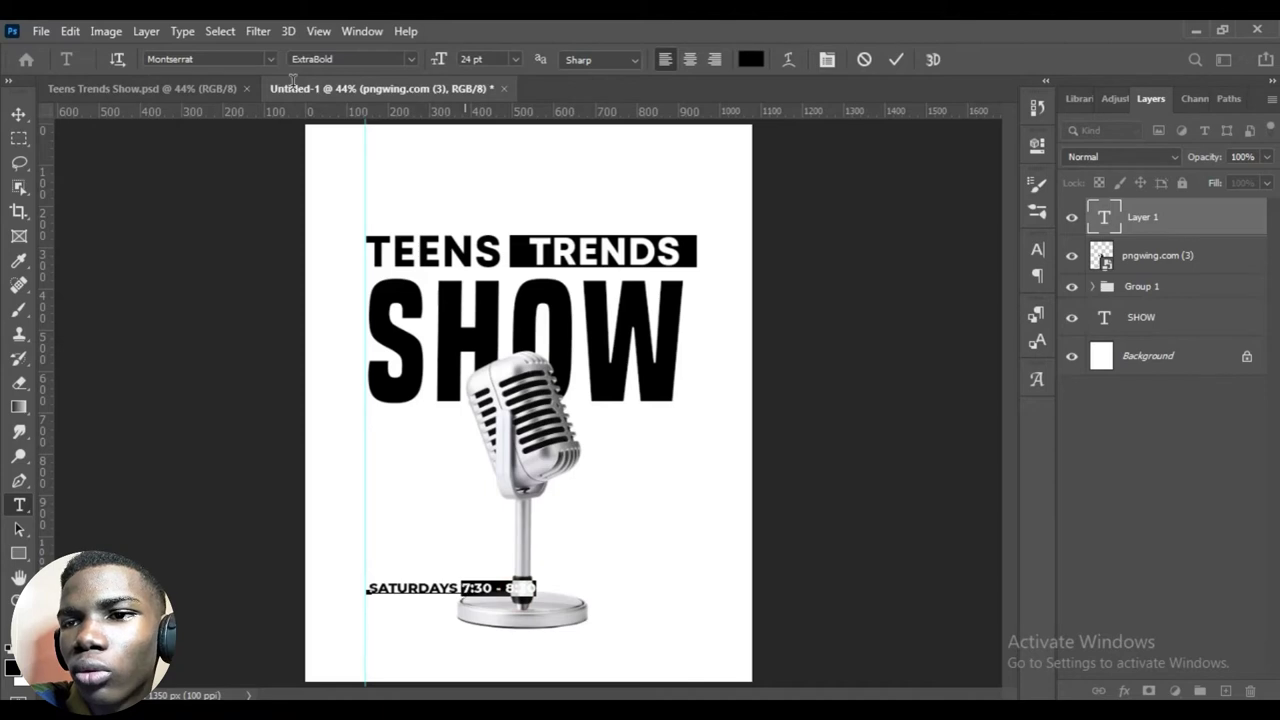
pyautogui.click(407, 58)
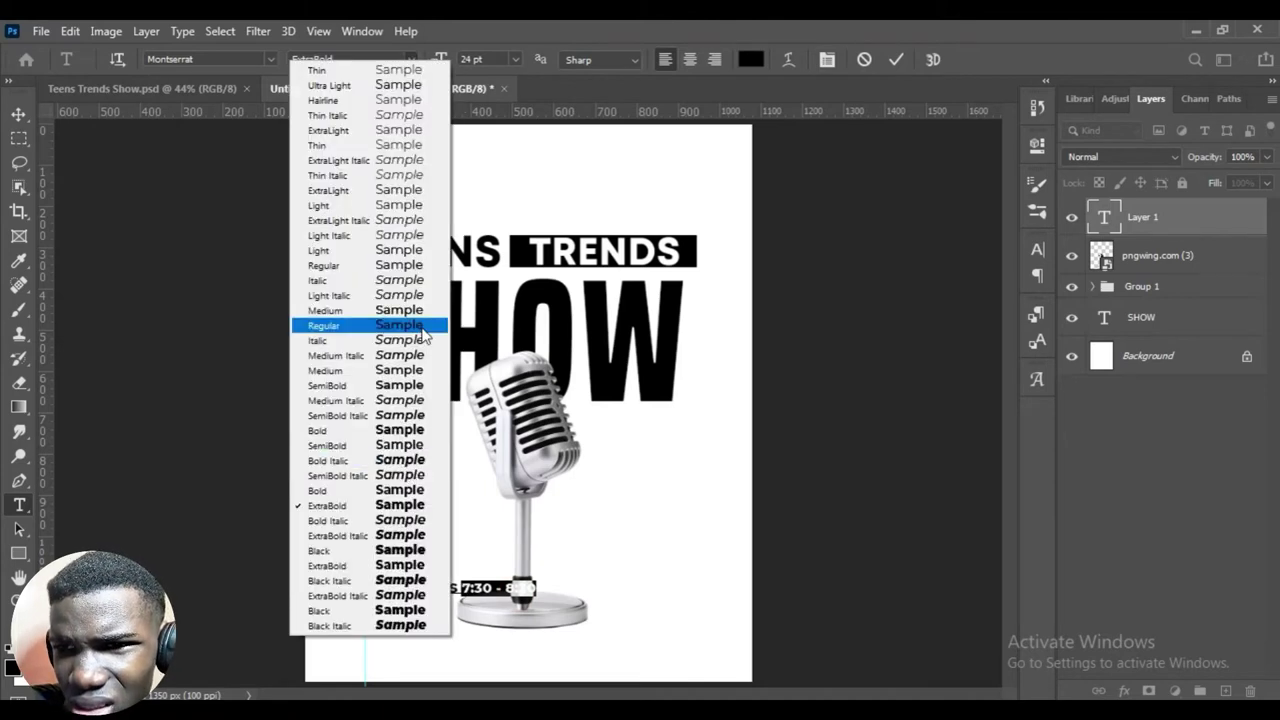
pyautogui.click(420, 385)
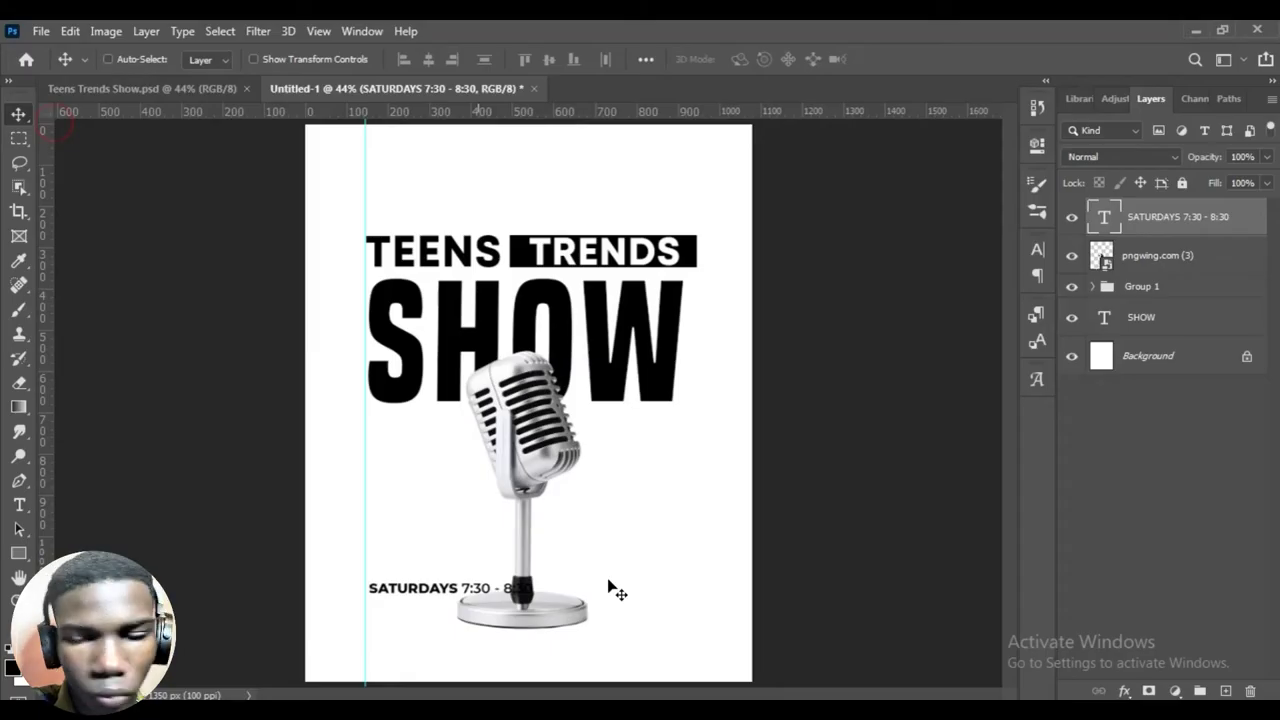
# Draw a black 409 × 49 px rectangle bar over the lower-left SATURDAYS line.
pyautogui.keyDown('ctrl'); pyautogui.click(505, 620); pyautogui.keyUp('ctrl')
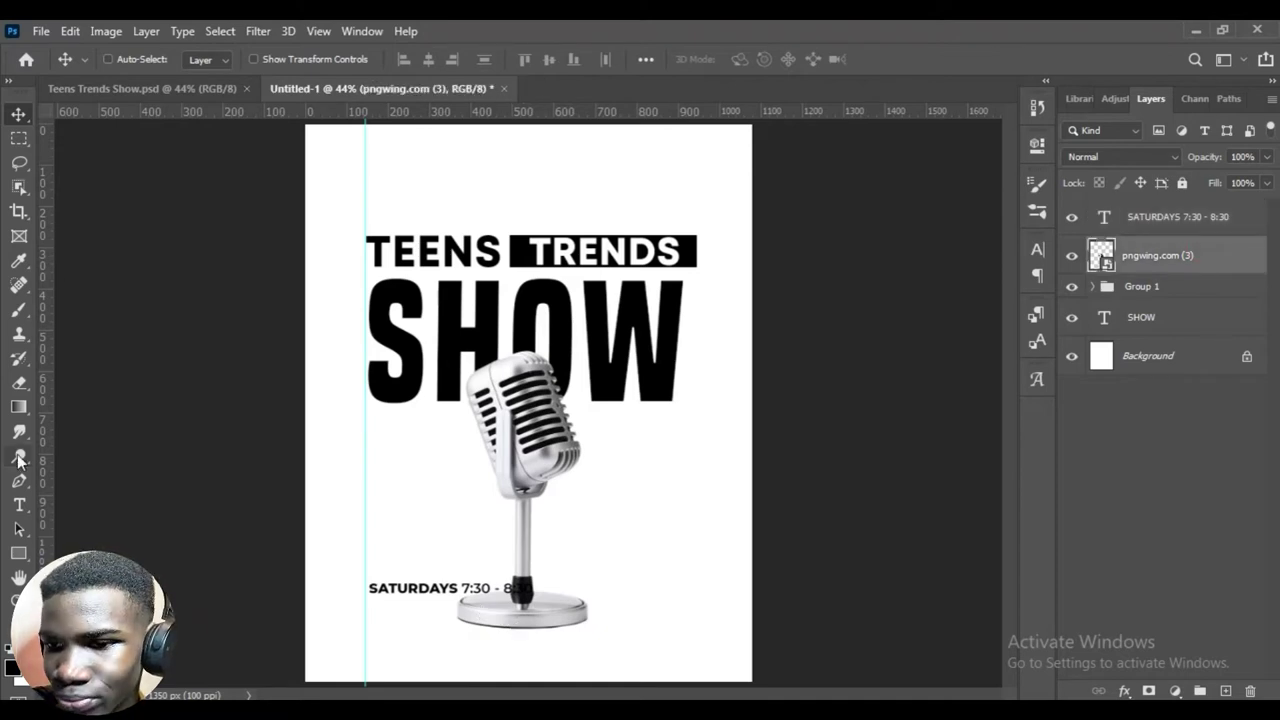
pyautogui.click(20, 555)
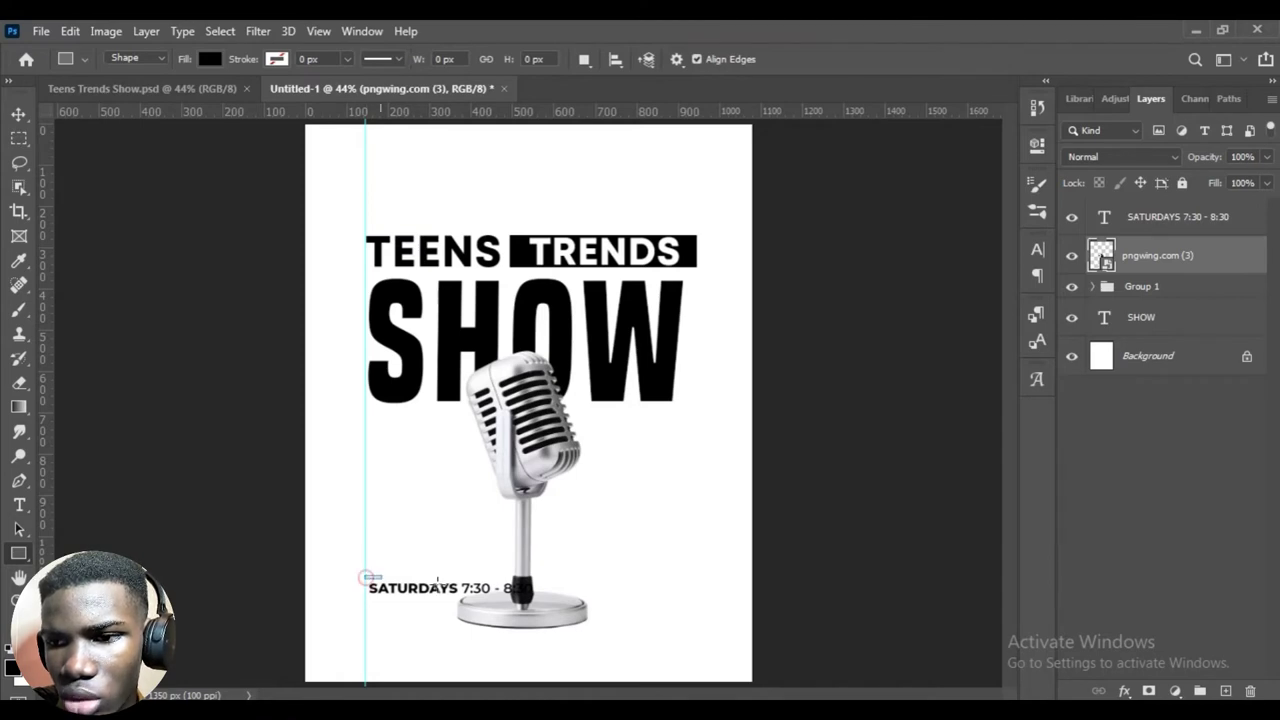
pyautogui.moveTo(366, 578); pyautogui.dragTo(539, 594)
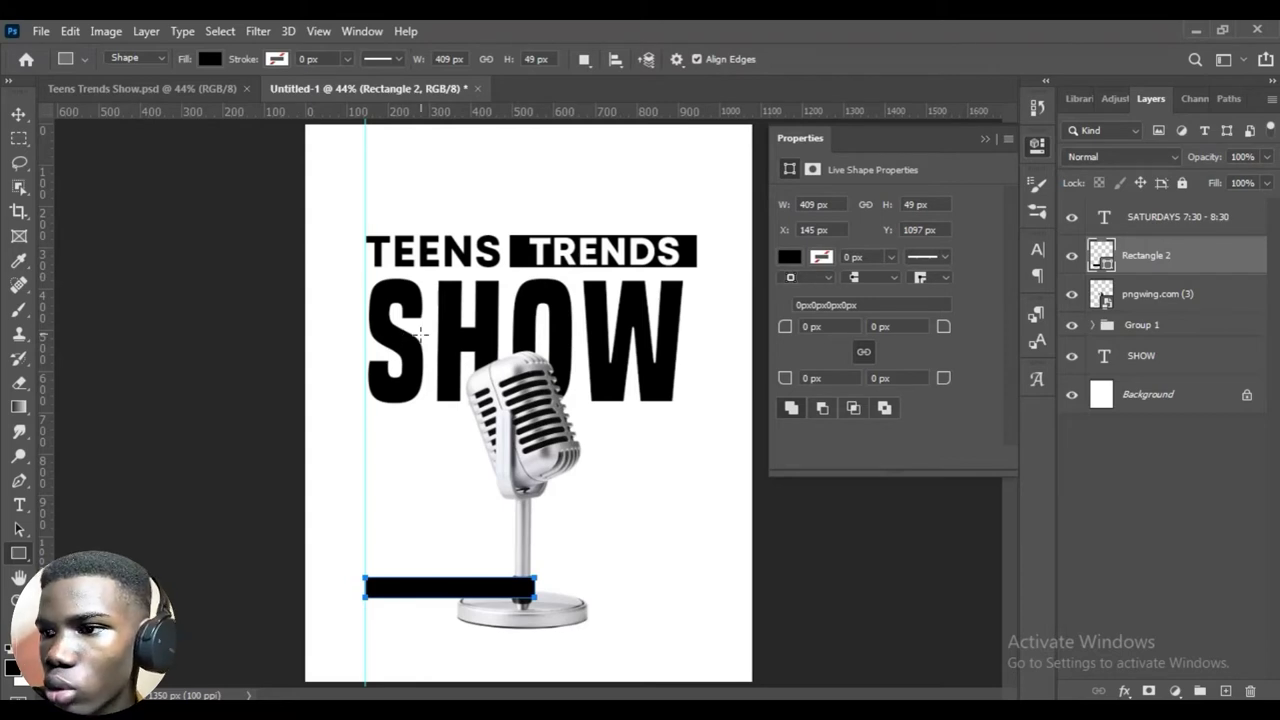
pyautogui.click(18, 114)
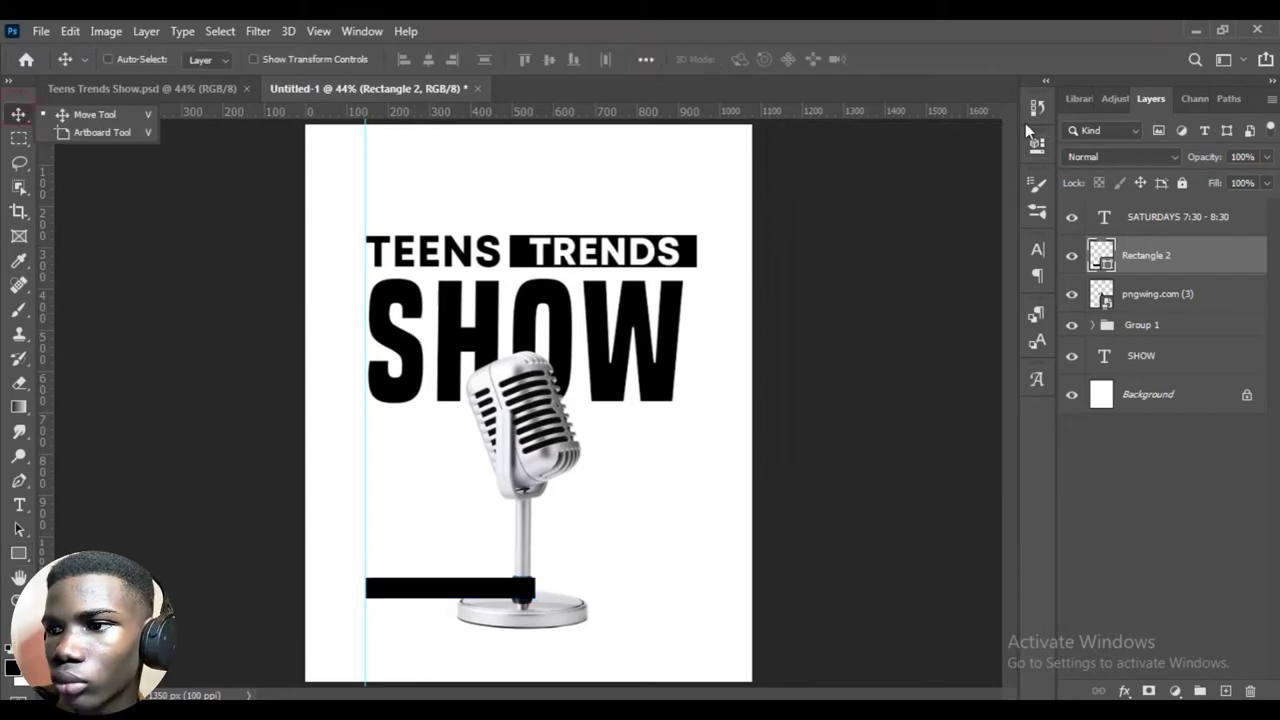
# Change the SATURDAYS 7:30 - 8:30 text colour to white, sampled from the canvas.
pyautogui.click(141, 118)
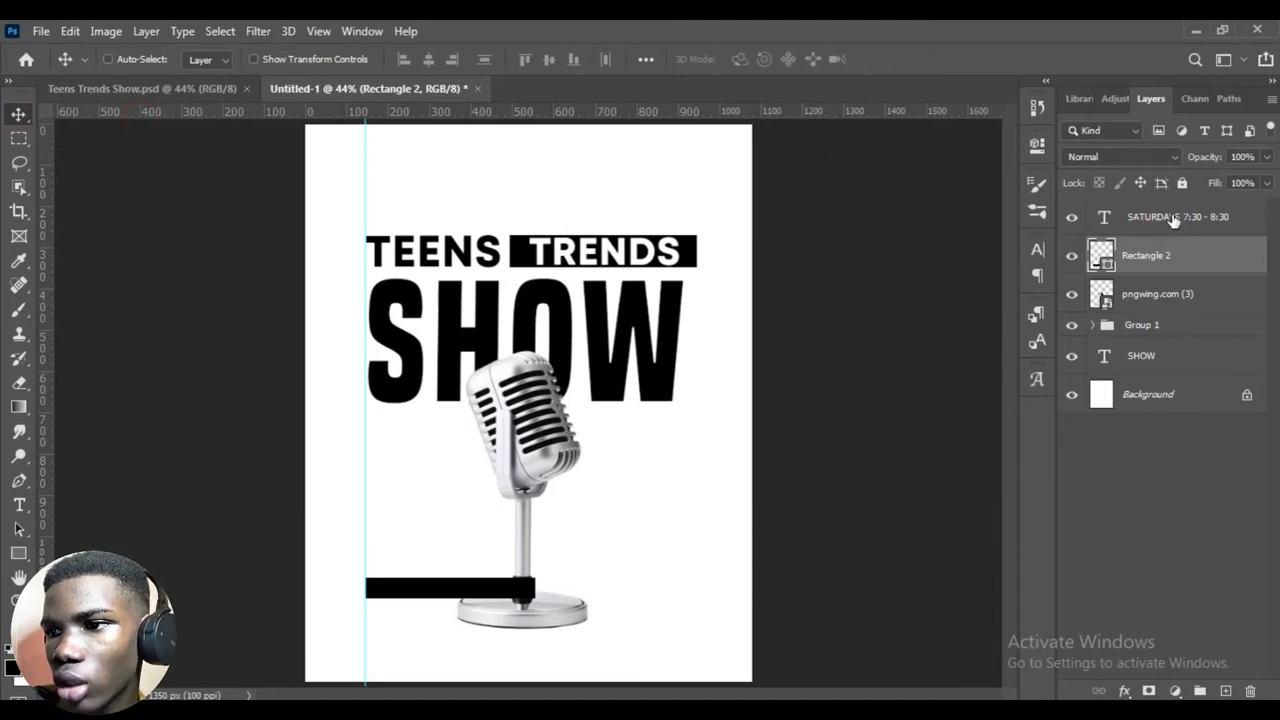
pyautogui.click(1173, 220)
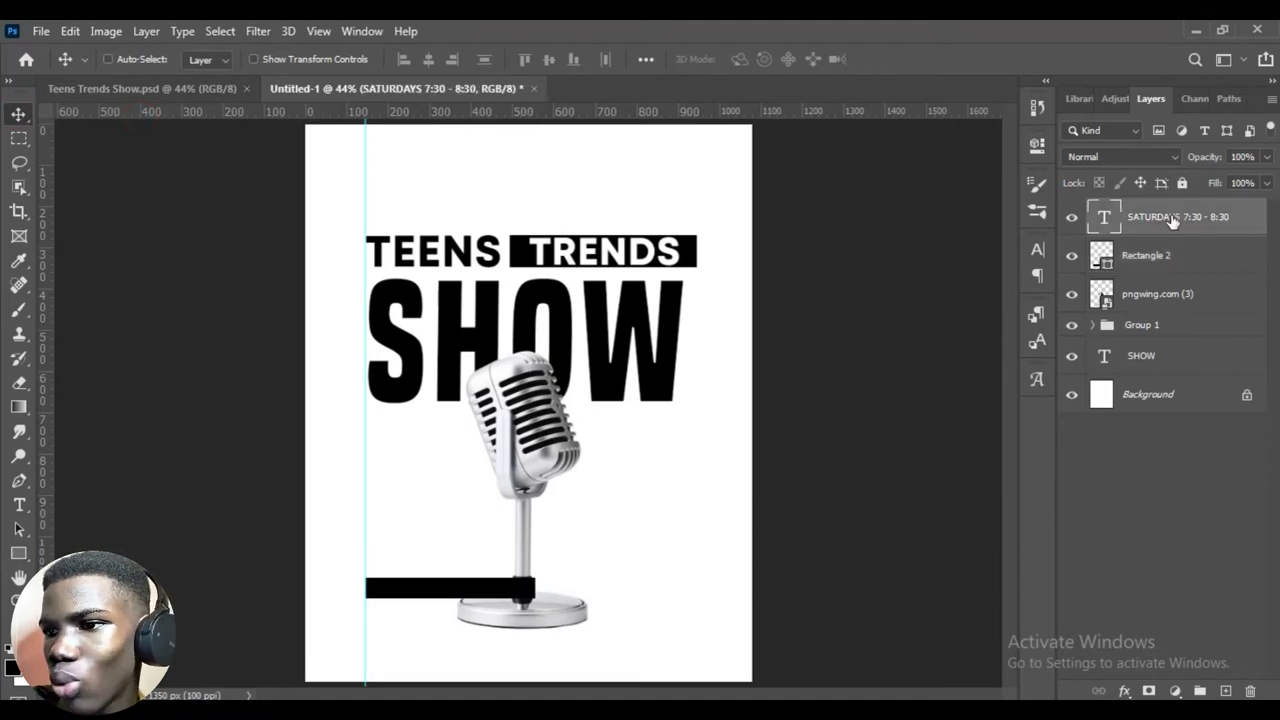
pyautogui.click(1037, 255)
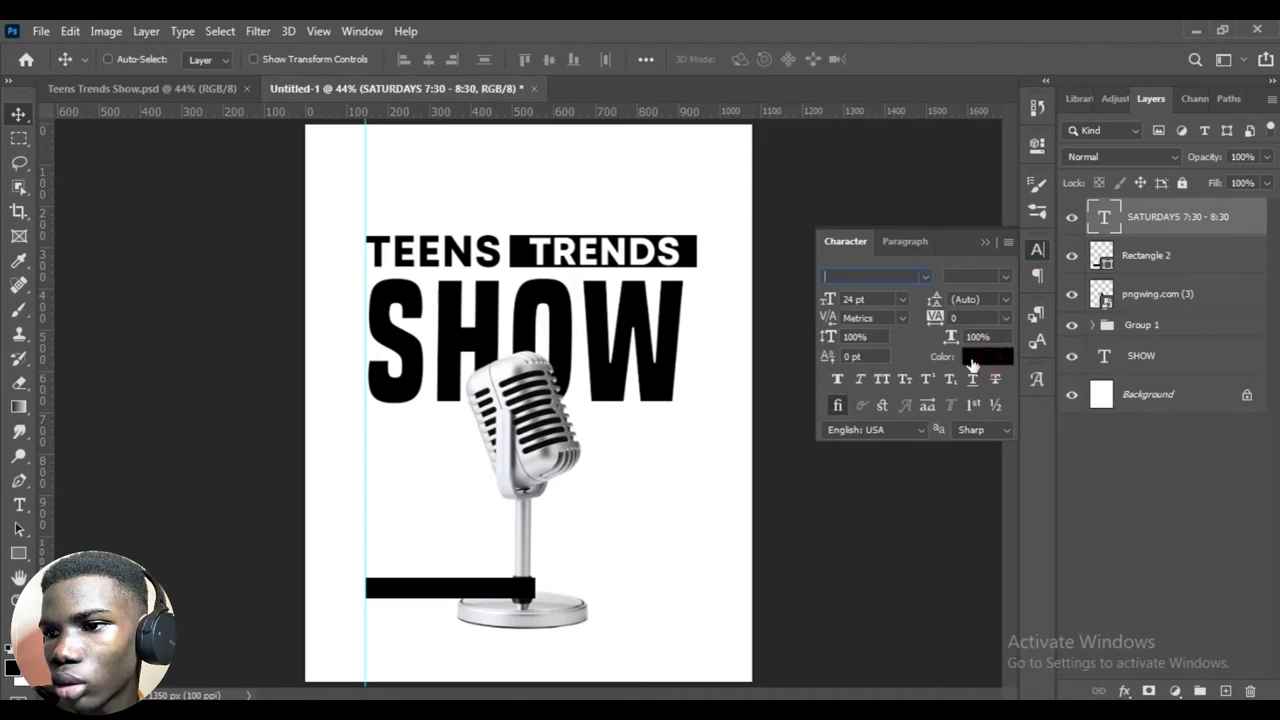
pyautogui.click(987, 361)
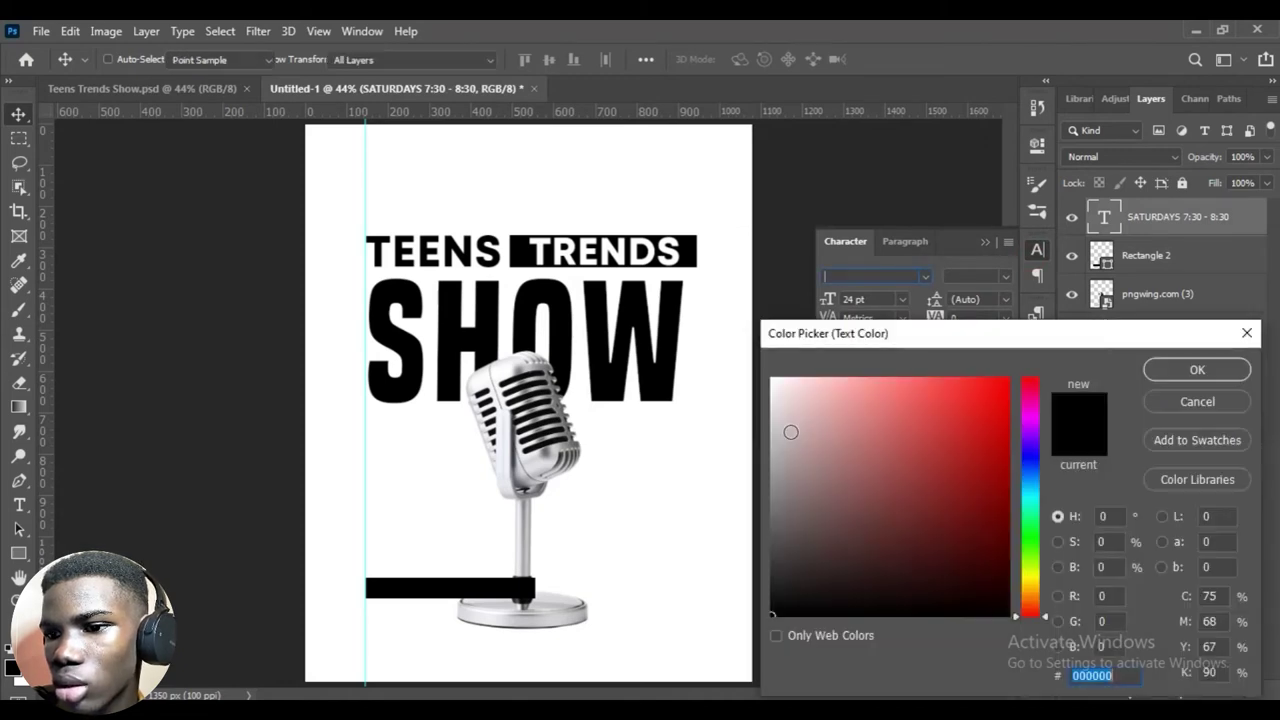
pyautogui.click(686, 323)
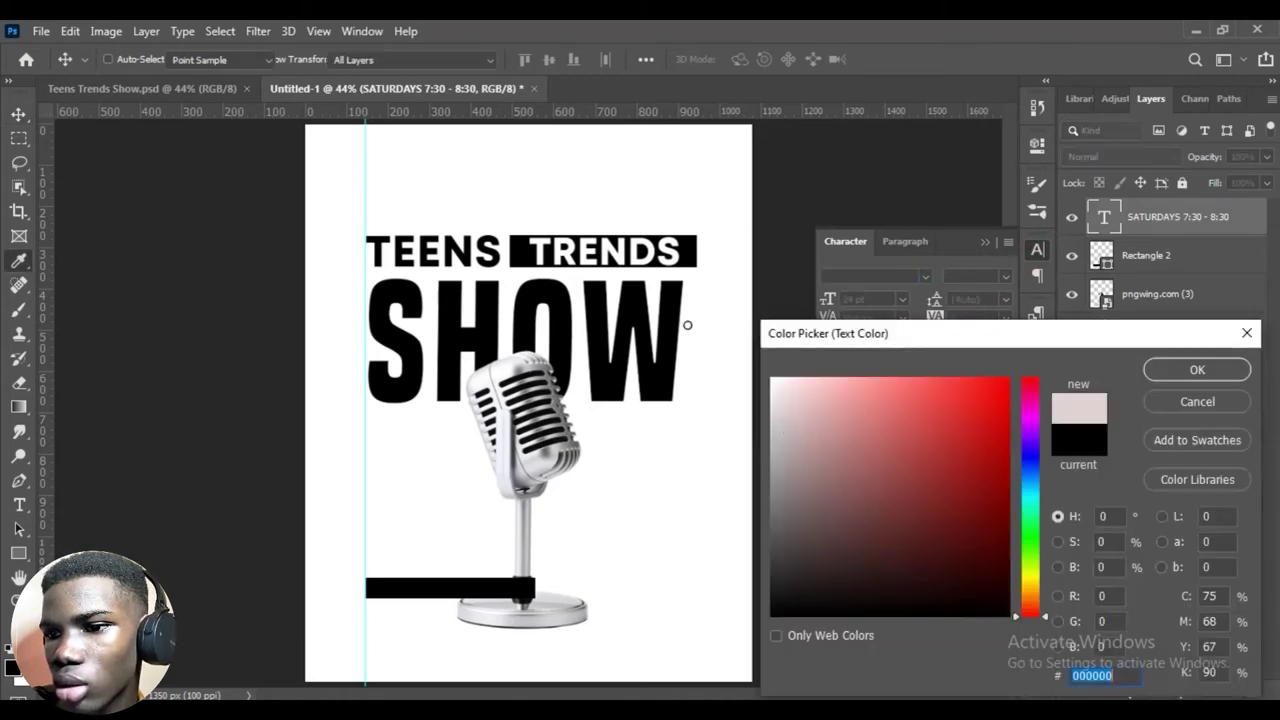
pyautogui.click(1188, 372)
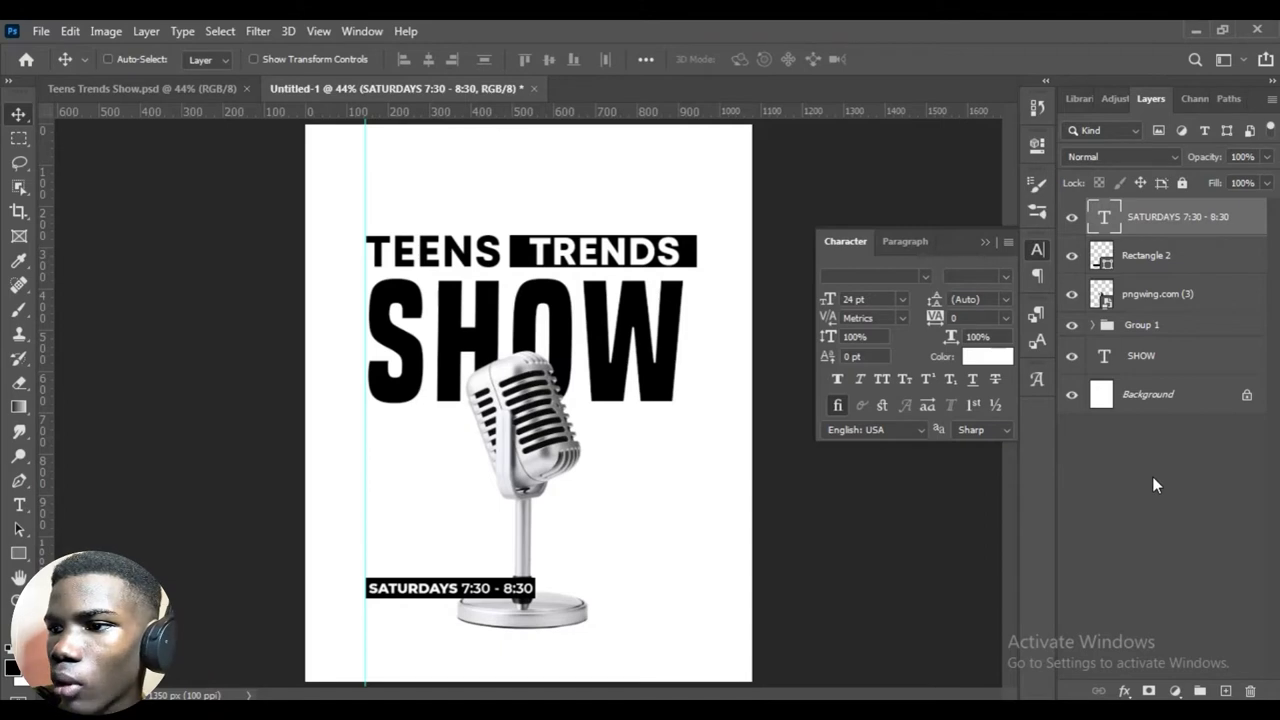
pyautogui.click(1152, 476)
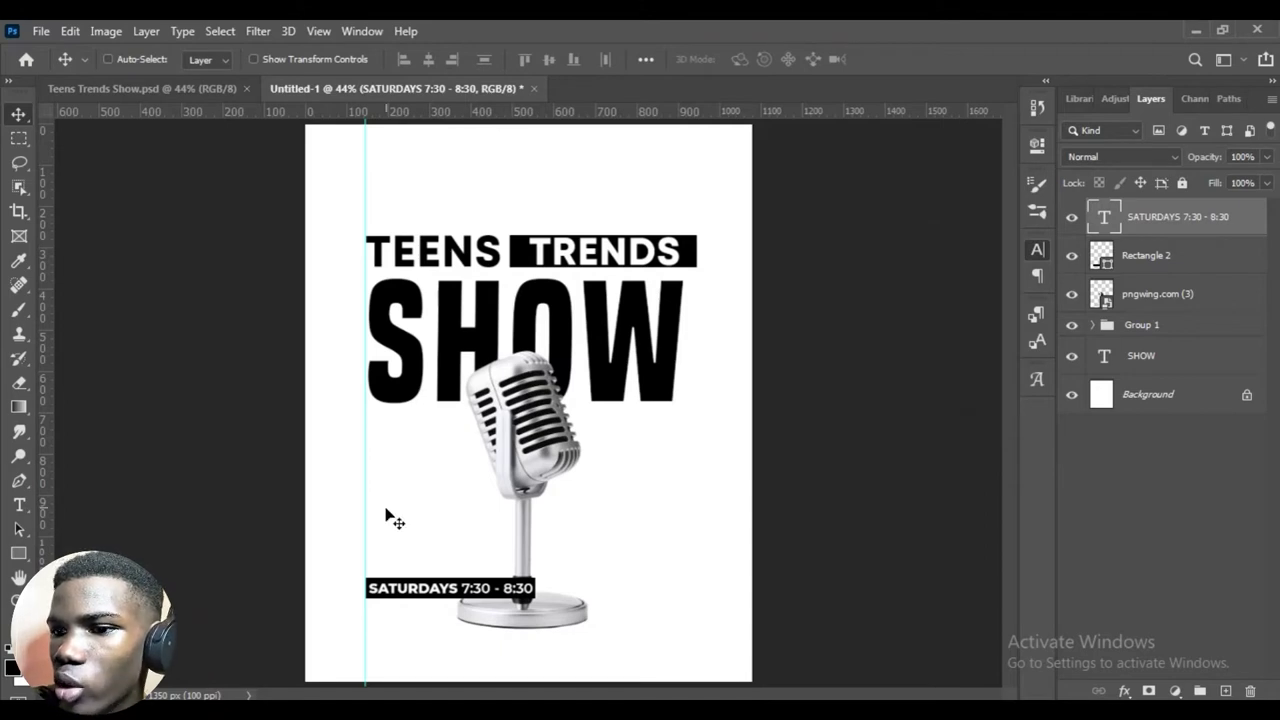
# Group the SATURDAYS text layer with its Rectangle 2 bar.
pyautogui.click(1170, 228)
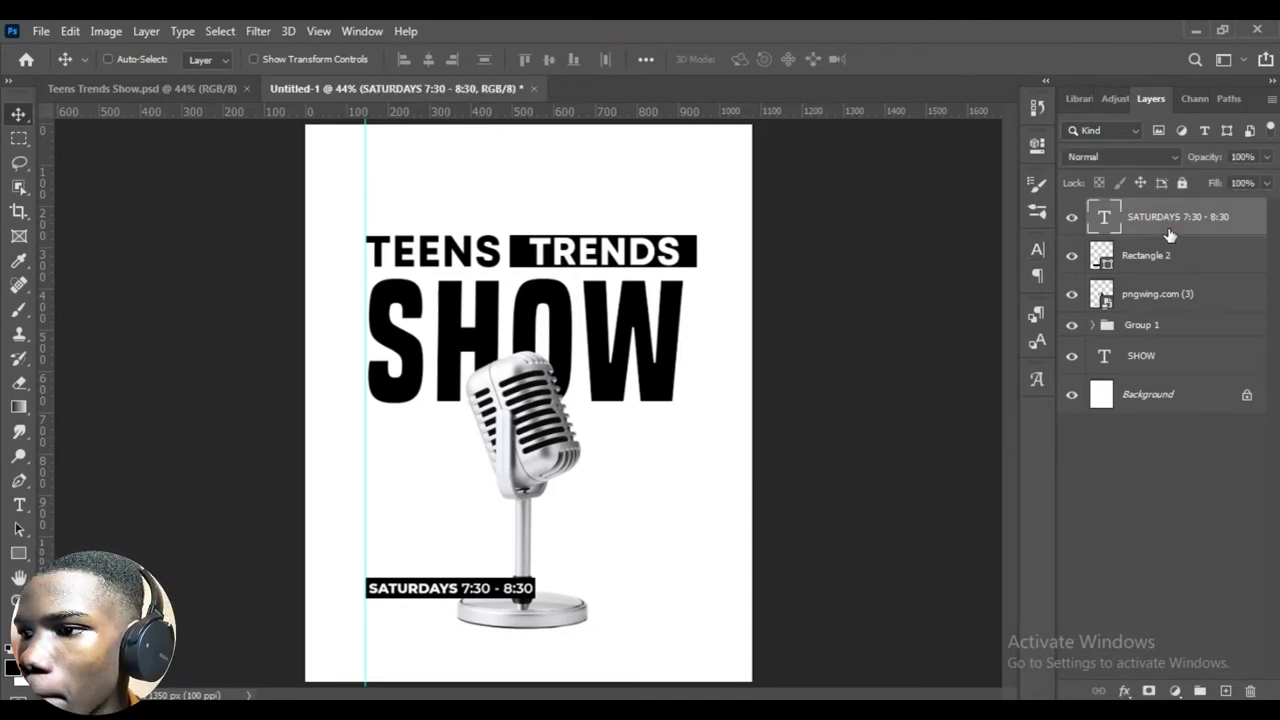
pyautogui.keyDown('shift'); pyautogui.click(1170, 254); pyautogui.keyUp('shift')
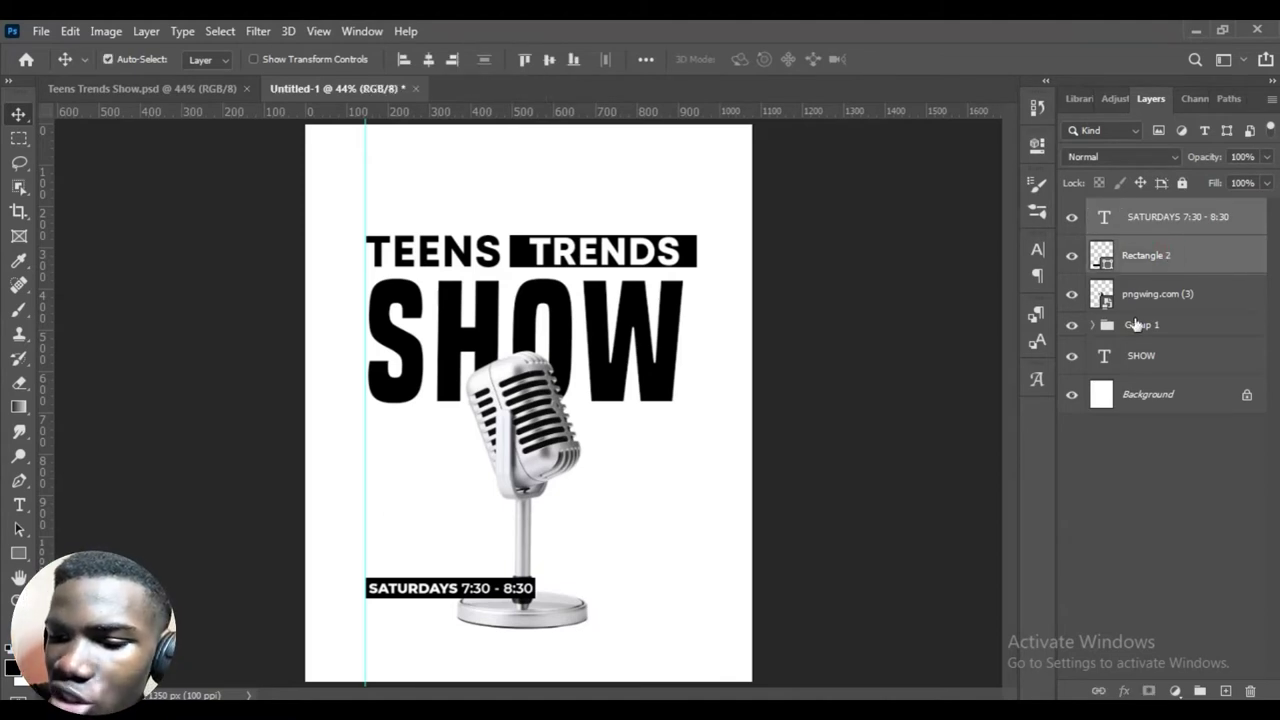
pyautogui.hotkey('ctrl', 'g')
# Duplicate the label group, move the copy just below the original, and select its text layer.
pyautogui.press('ctrl')
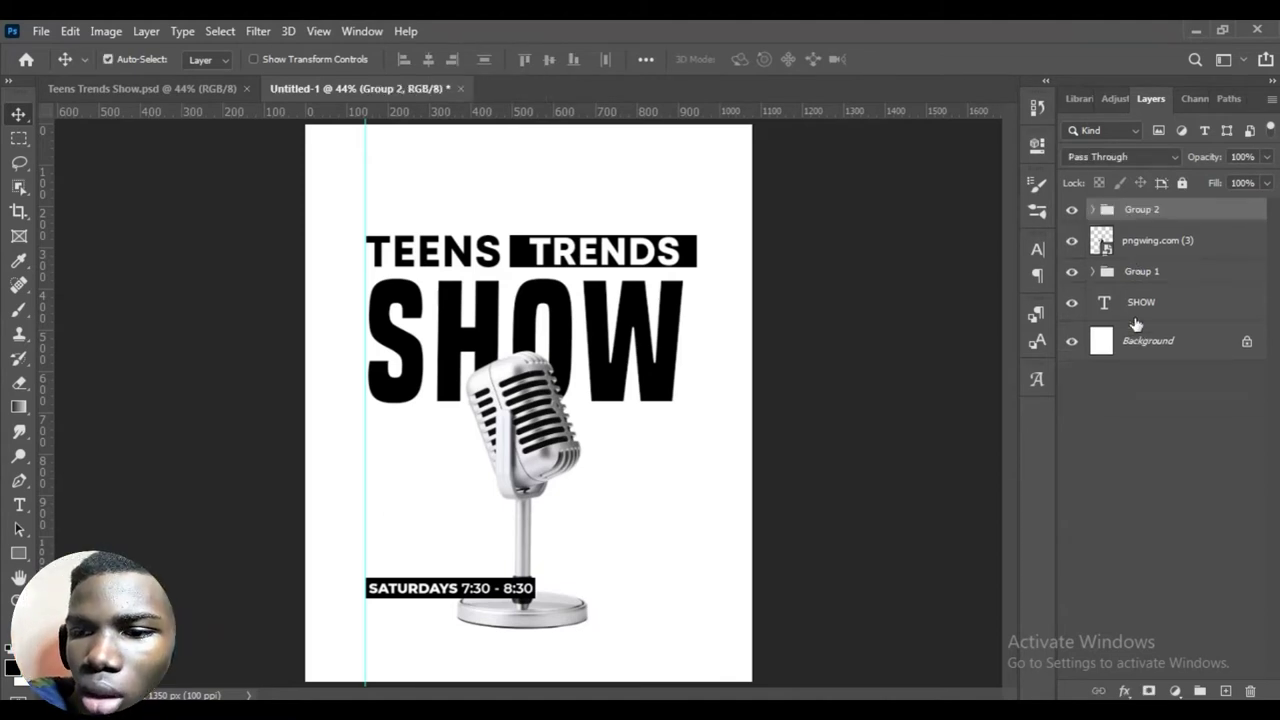
pyautogui.hotkey('ctrl', 'j')
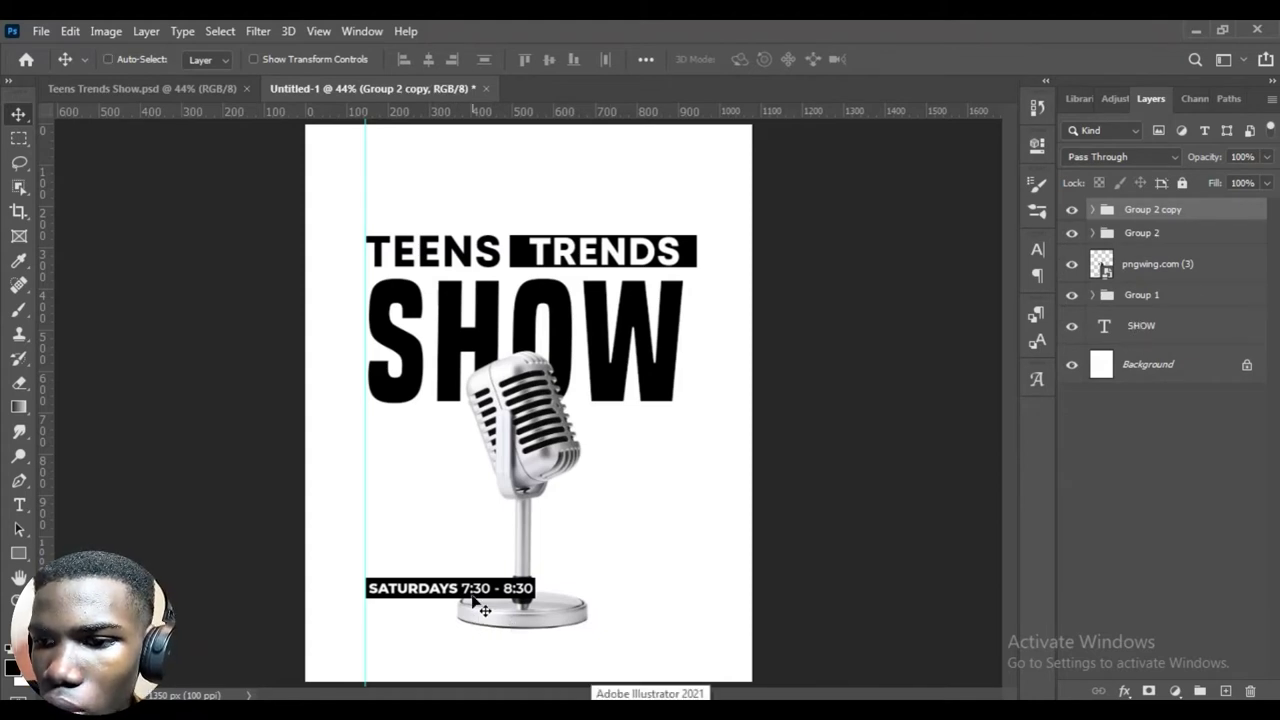
pyautogui.moveTo(474, 597); pyautogui.dragTo(474, 627)
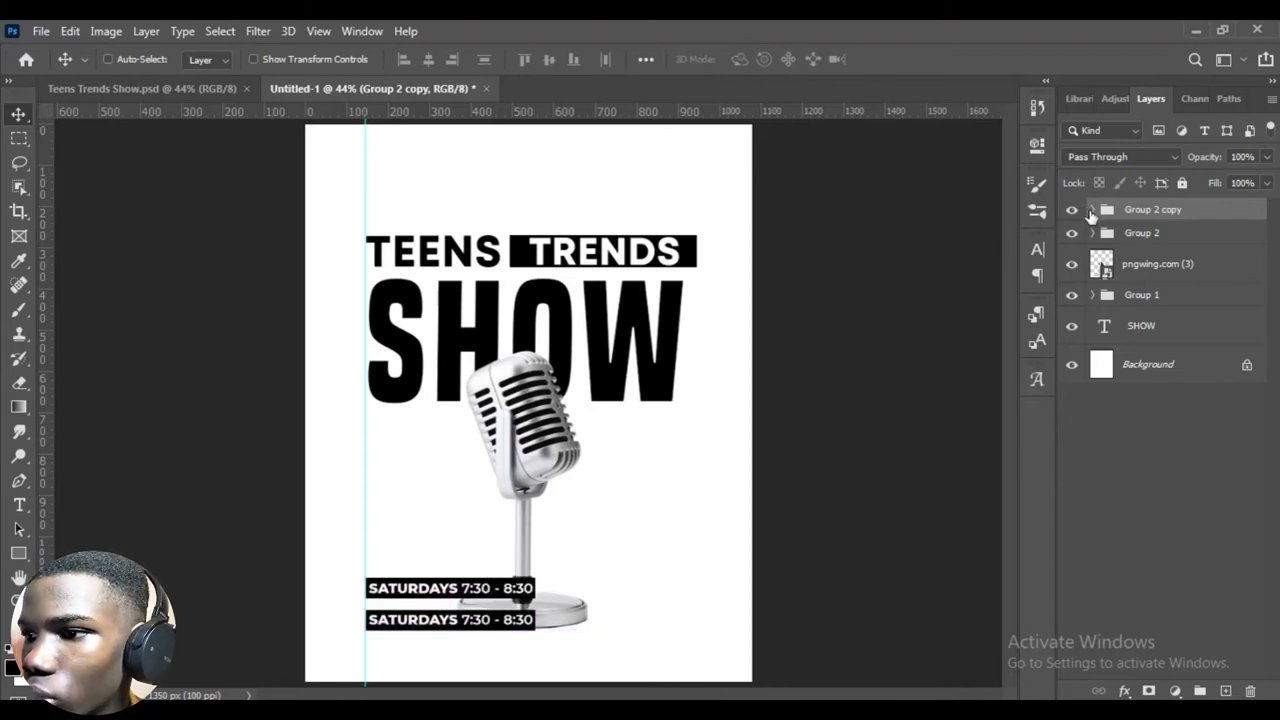
pyautogui.click(1093, 210)
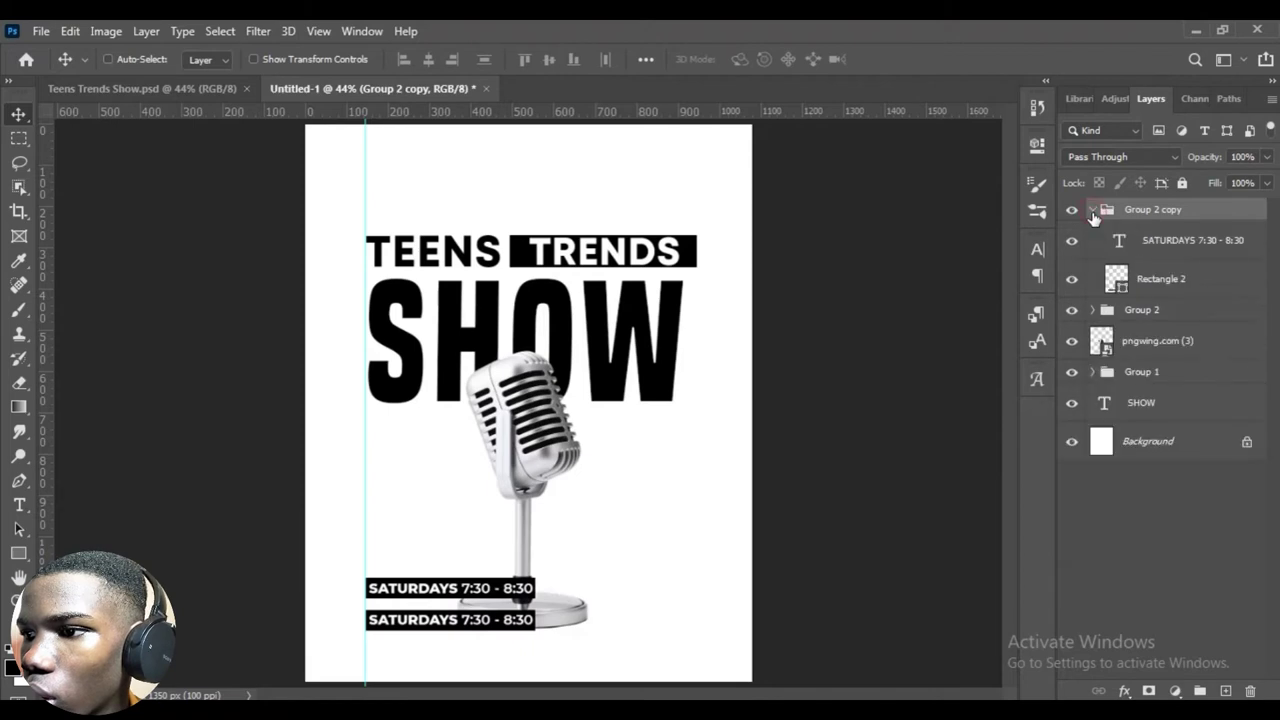
pyautogui.click(1181, 250)
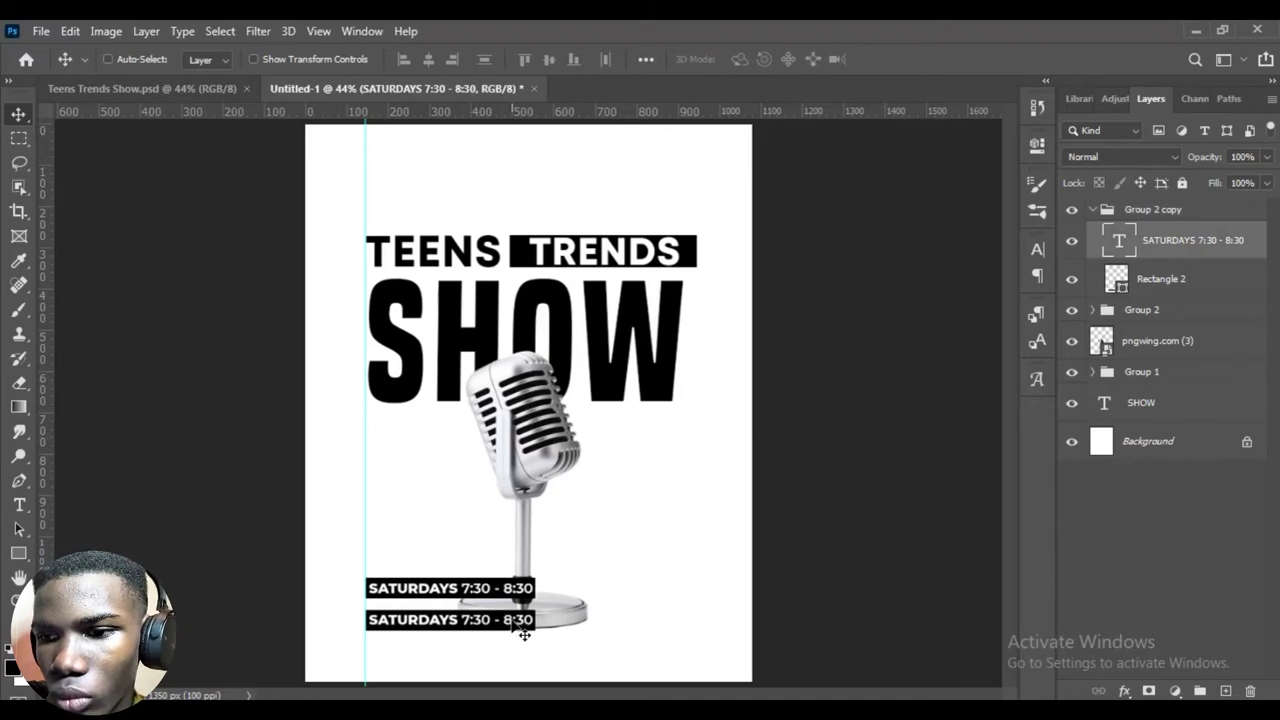
# Retype the lower label to read 'ON VOP 90.3FM'.
pyautogui.press('t')
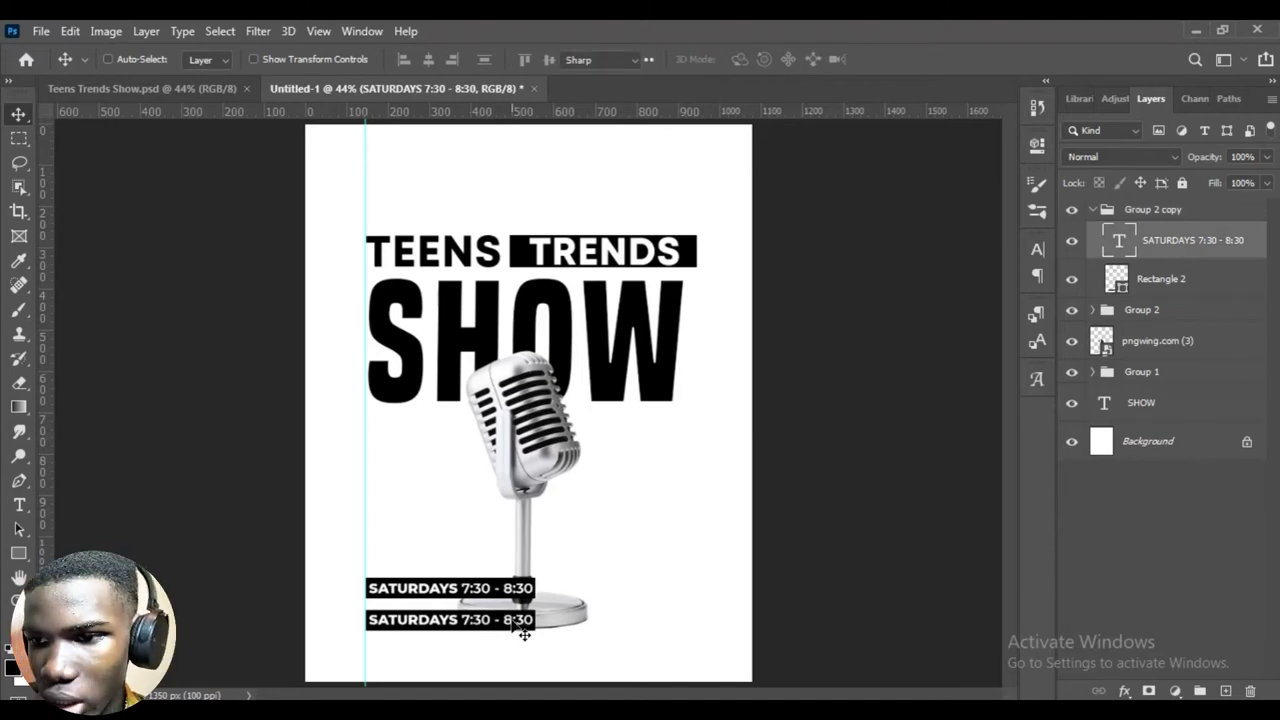
pyautogui.doubleClick(524, 632)
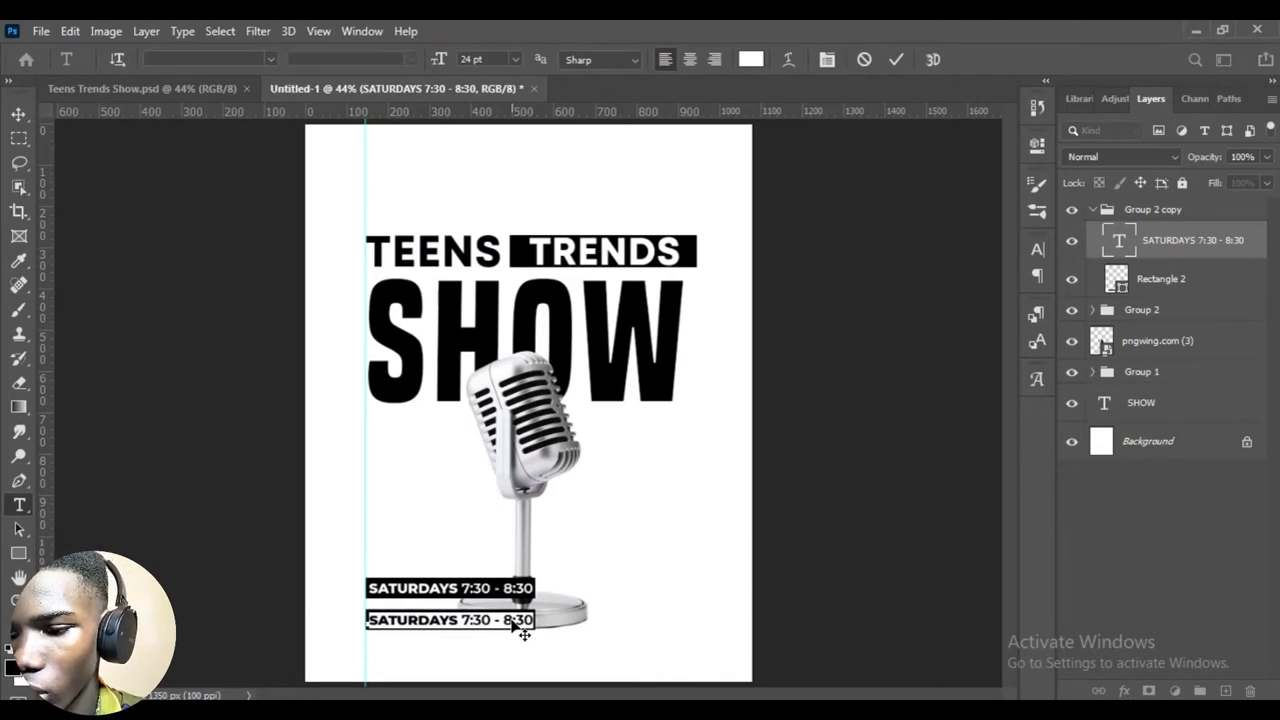
pyautogui.moveTo(532, 621); pyautogui.dragTo(370, 621)
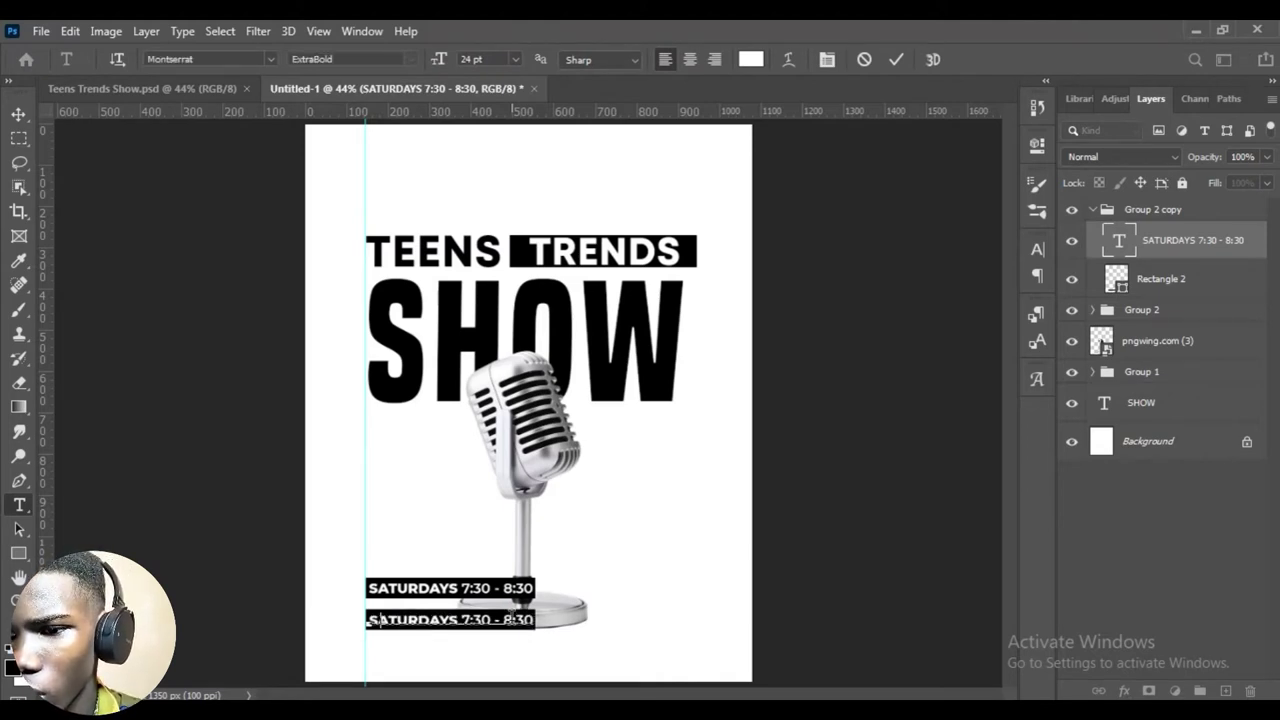
pyautogui.write('ON')
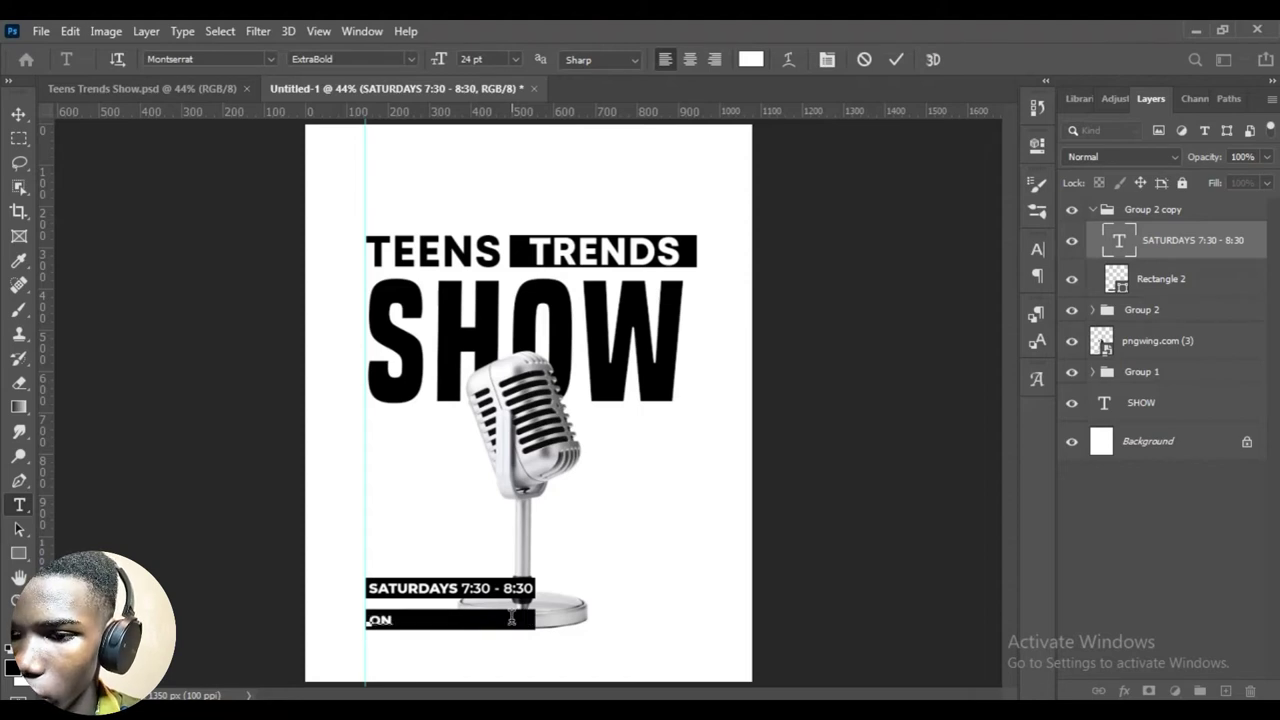
pyautogui.write(' VOPO')
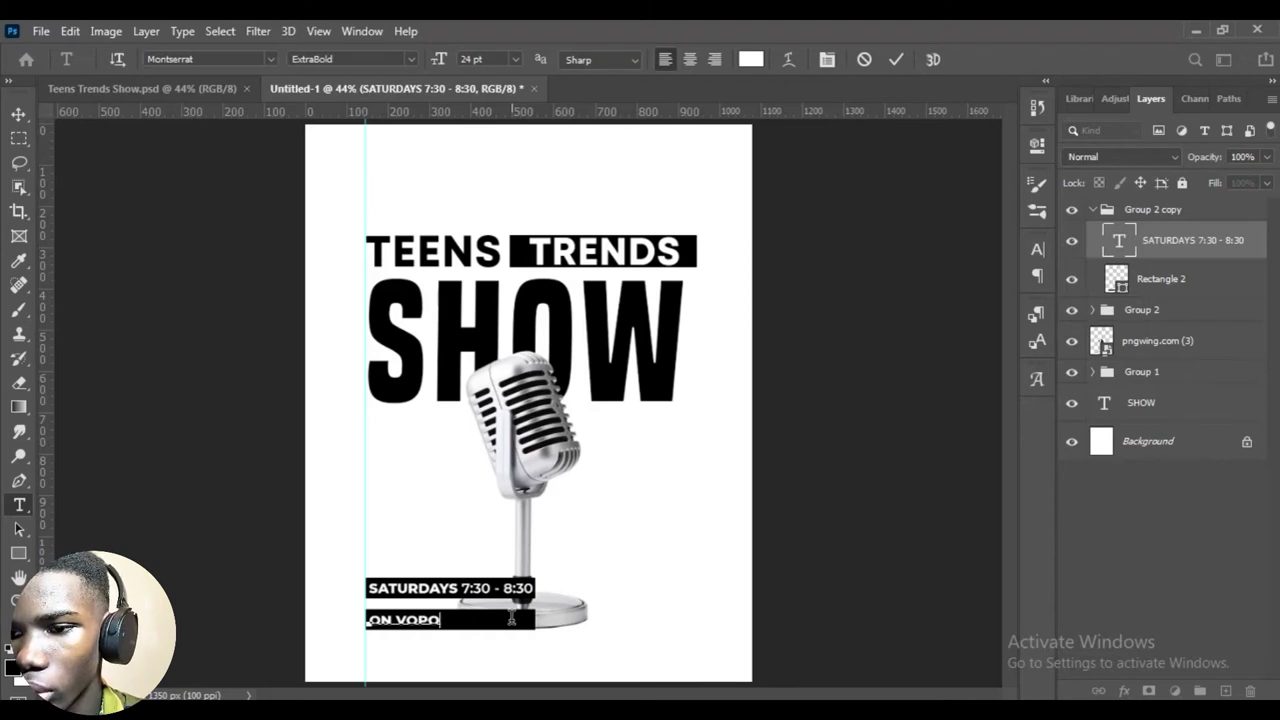
pyautogui.press('BackSpace')
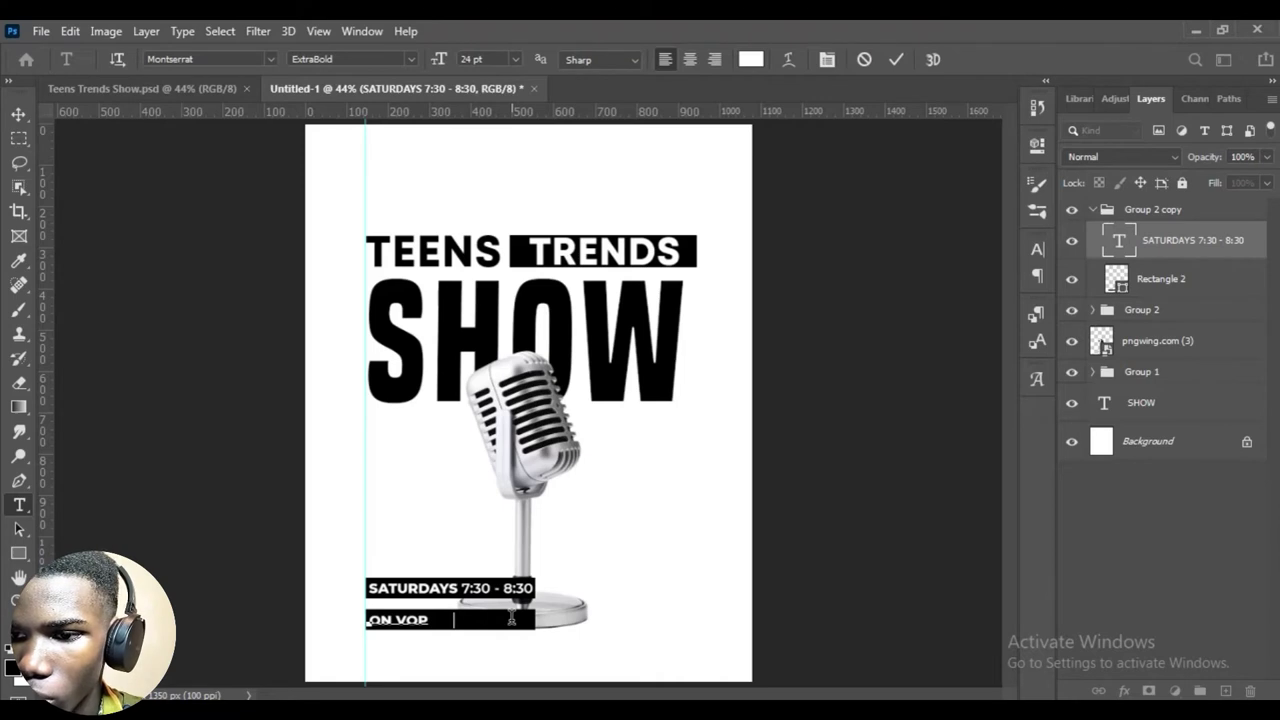
pyautogui.press('BackSpace')
pyautogui.press('BackSpace')
pyautogui.press('BackSpace')
pyautogui.write('90.3')
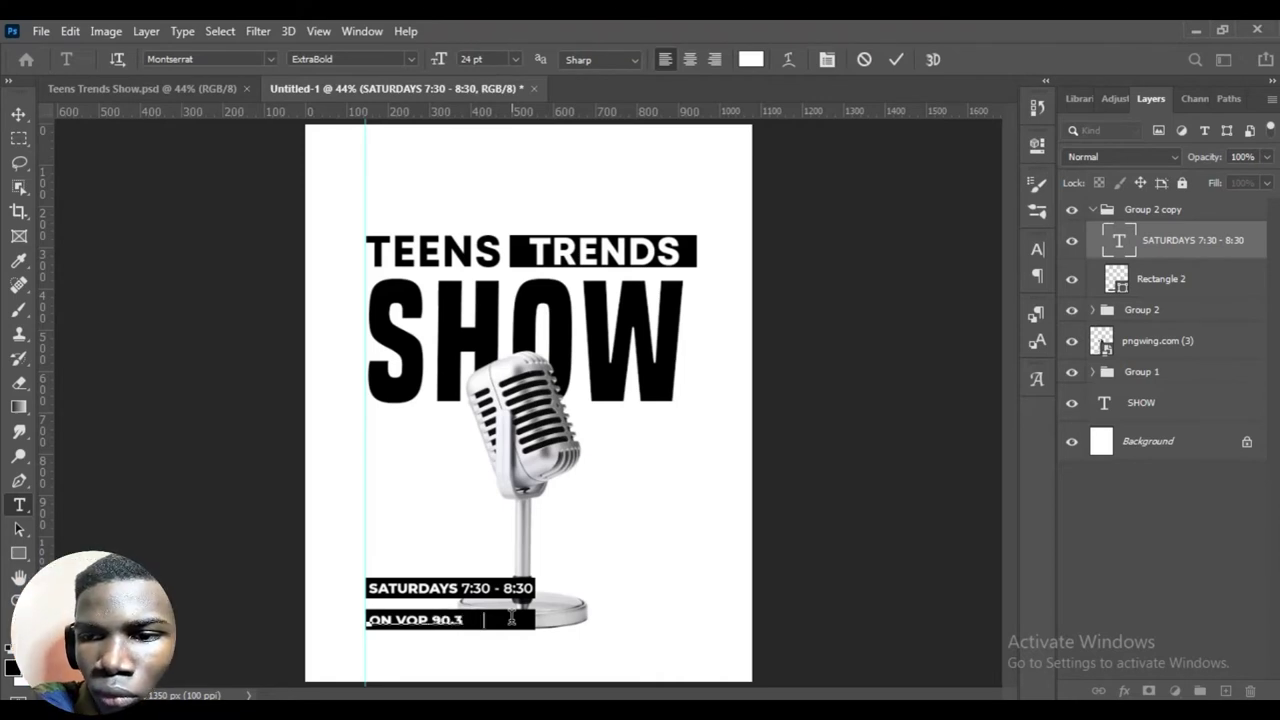
pyautogui.write('FM')
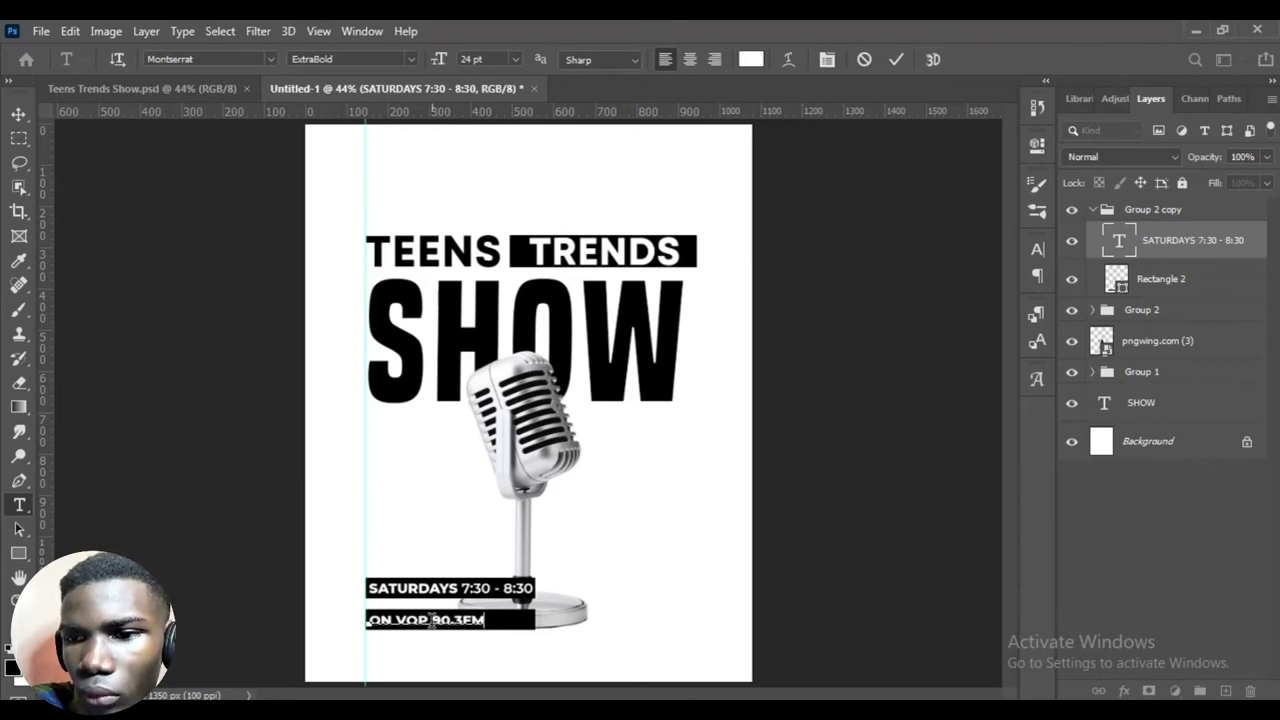
pyautogui.click(18, 113)
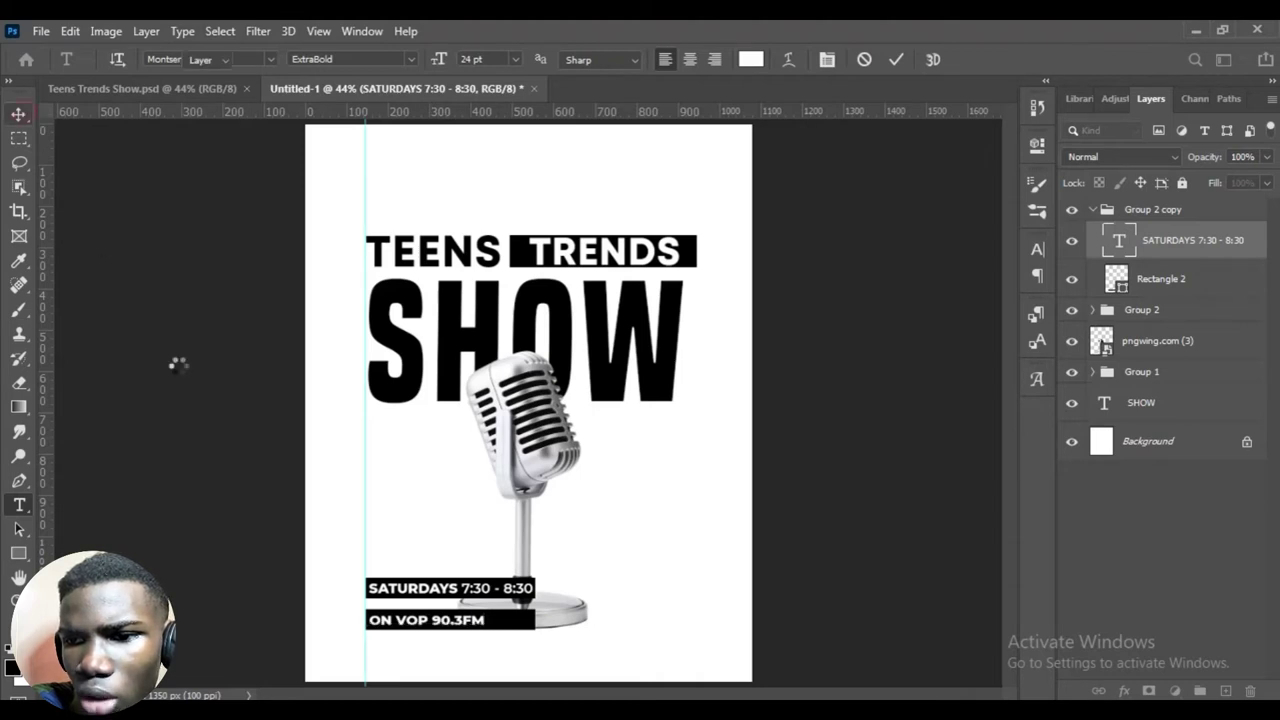
pyautogui.click(480, 622)
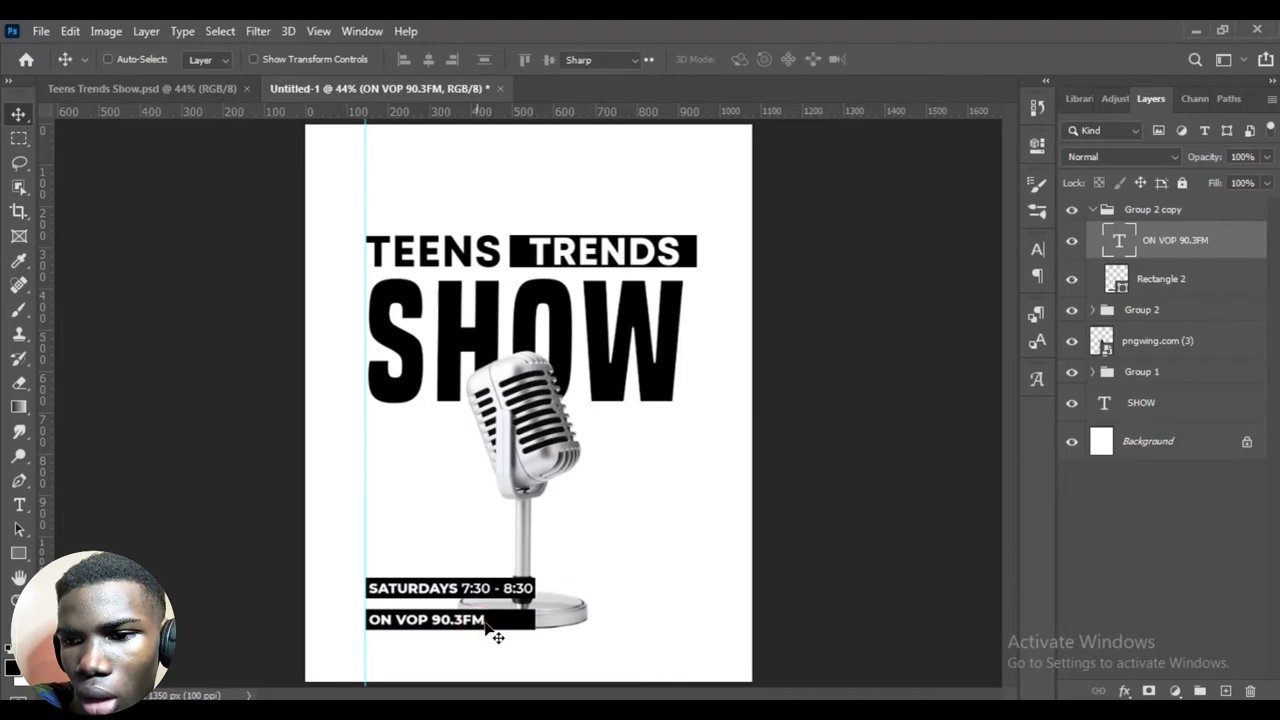
# Set 90.3FM in the lower label to Montserrat SemiBold.
pyautogui.doubleClick(486, 621)
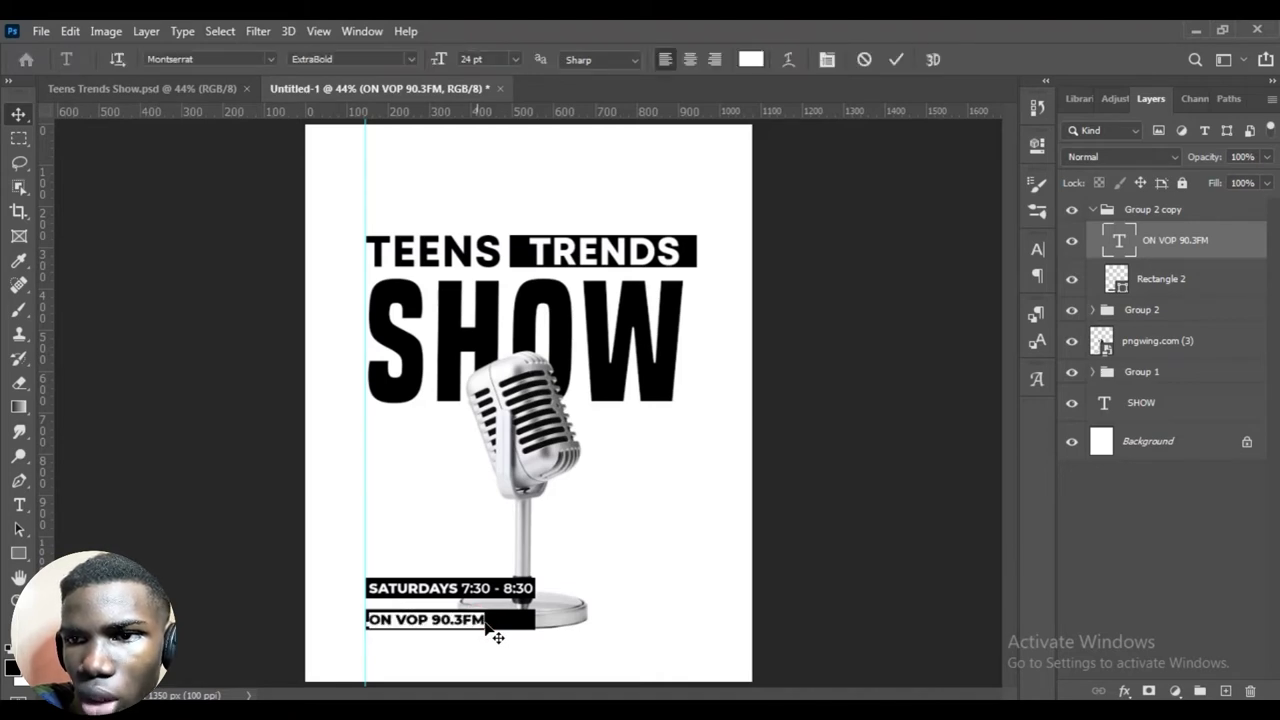
pyautogui.moveTo(486, 621); pyautogui.dragTo(432, 618)
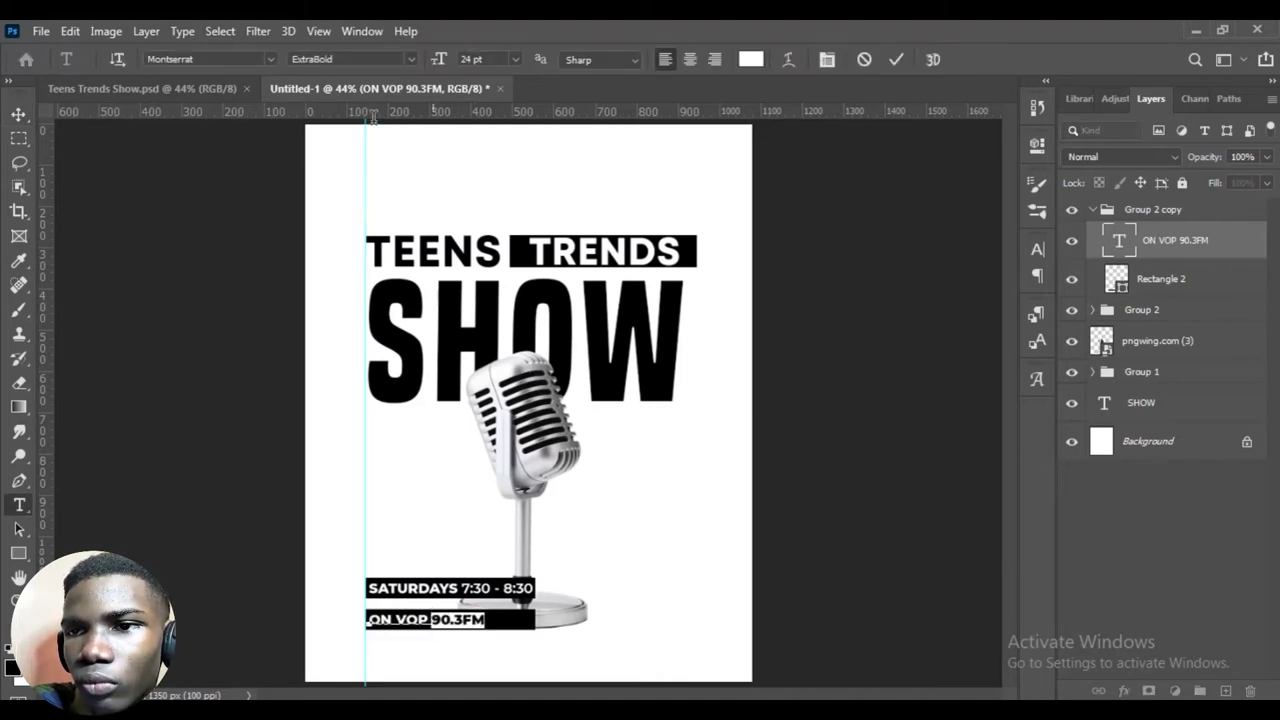
pyautogui.click(415, 62)
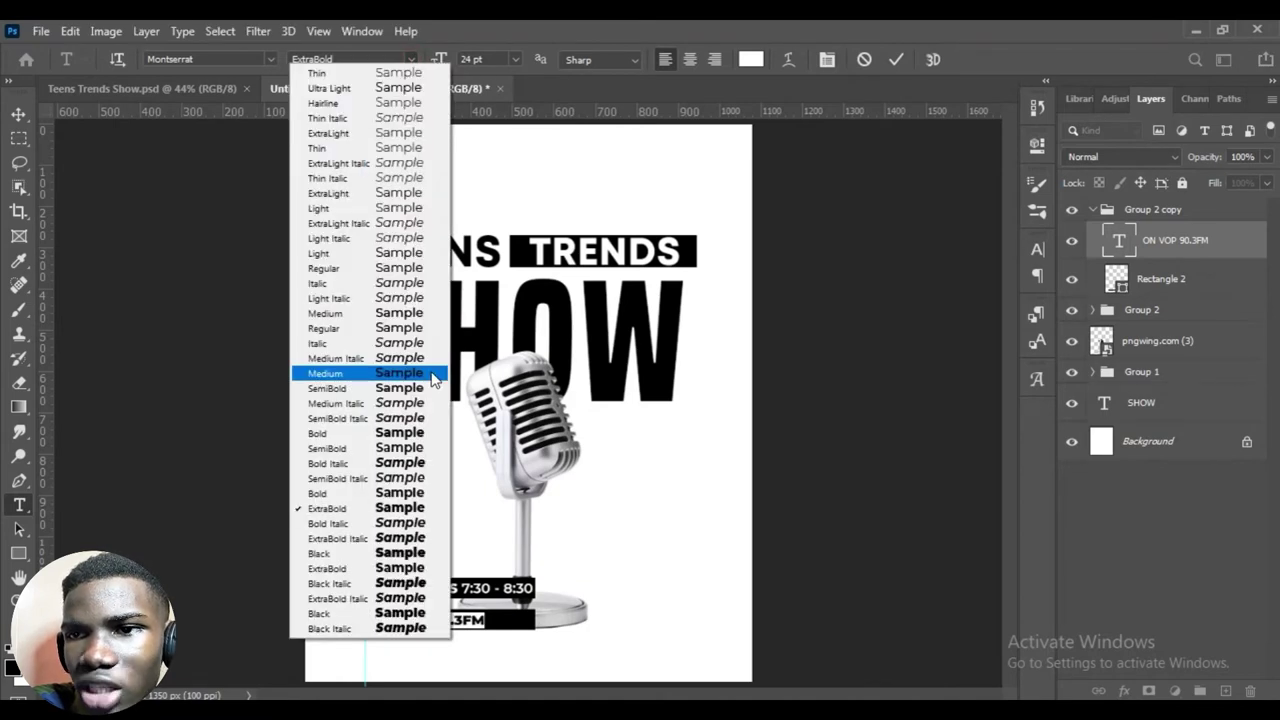
pyautogui.click(408, 403)
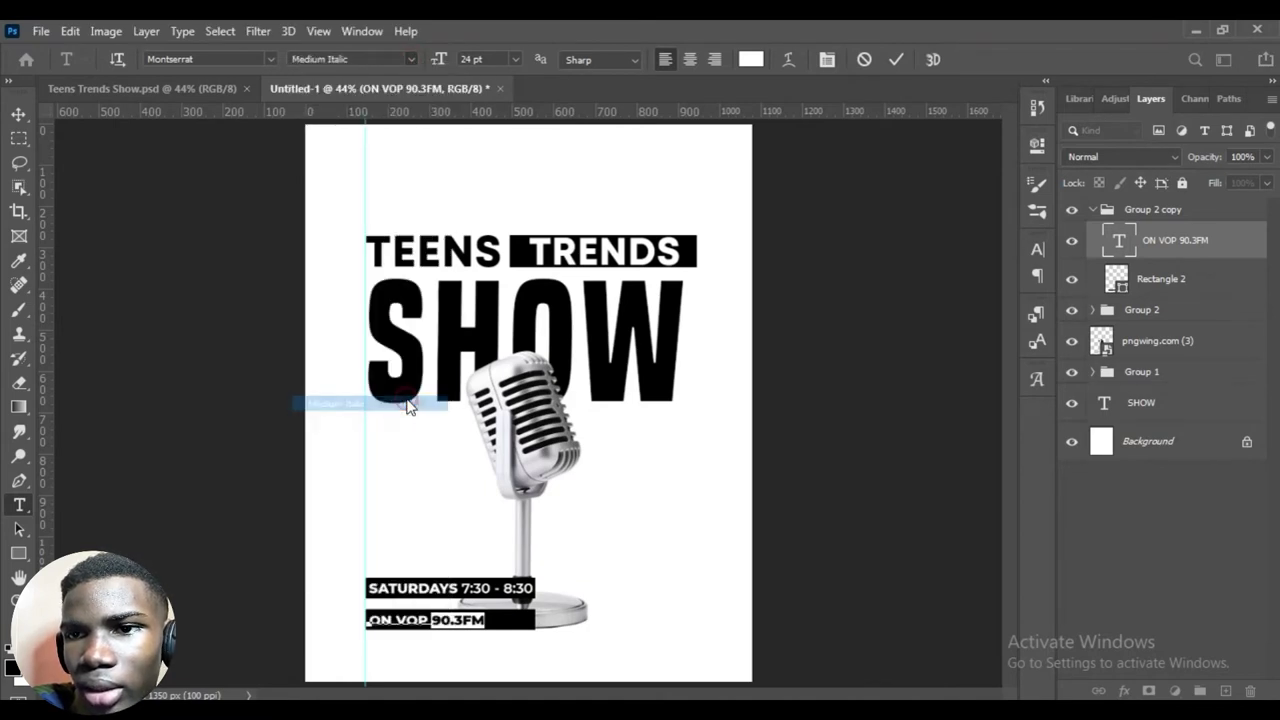
pyautogui.click(417, 56)
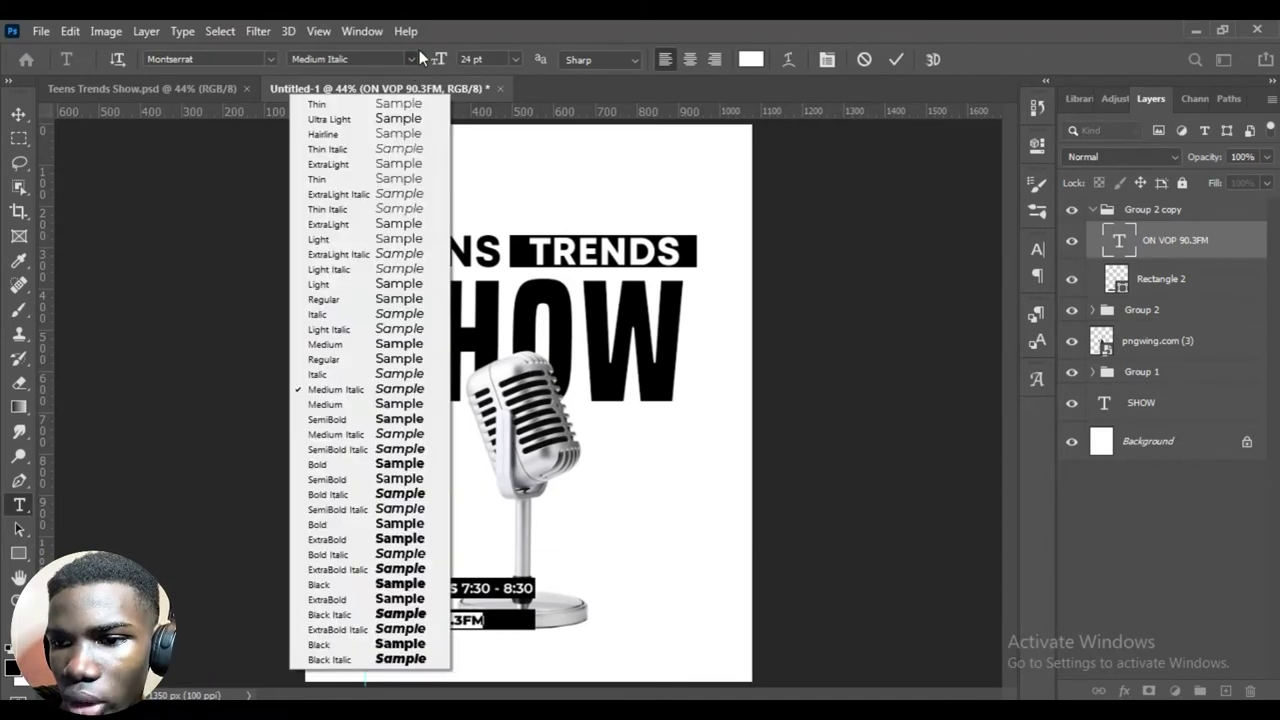
pyautogui.click(380, 479)
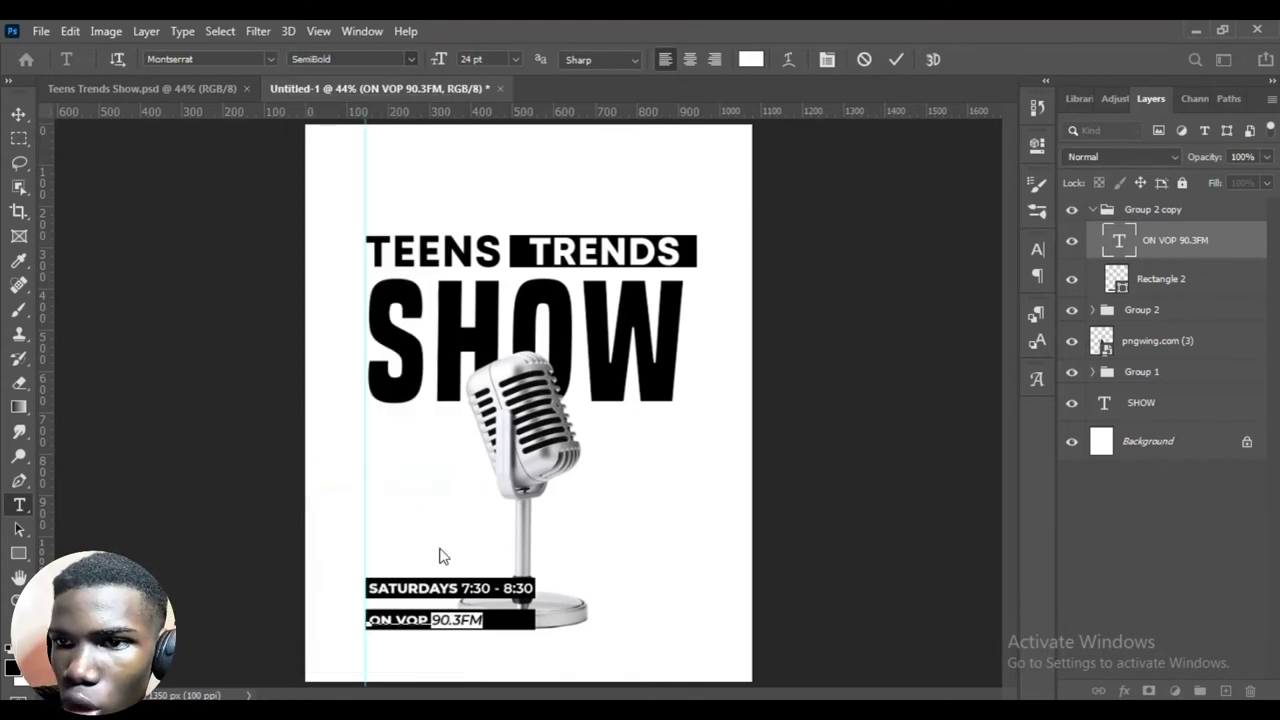
pyautogui.click(896, 60)
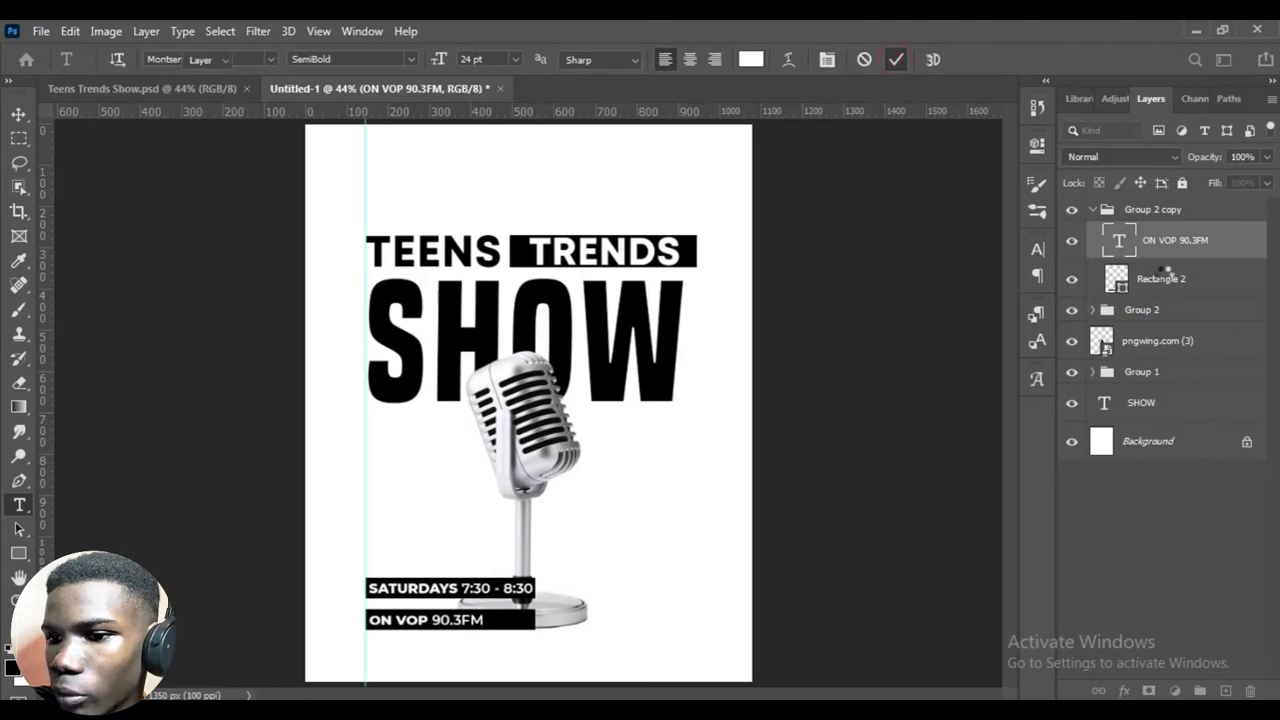
# Narrow the Rectangle 2 bar behind ON VOP 90.3FM to about 75% width.
pyautogui.press('v')
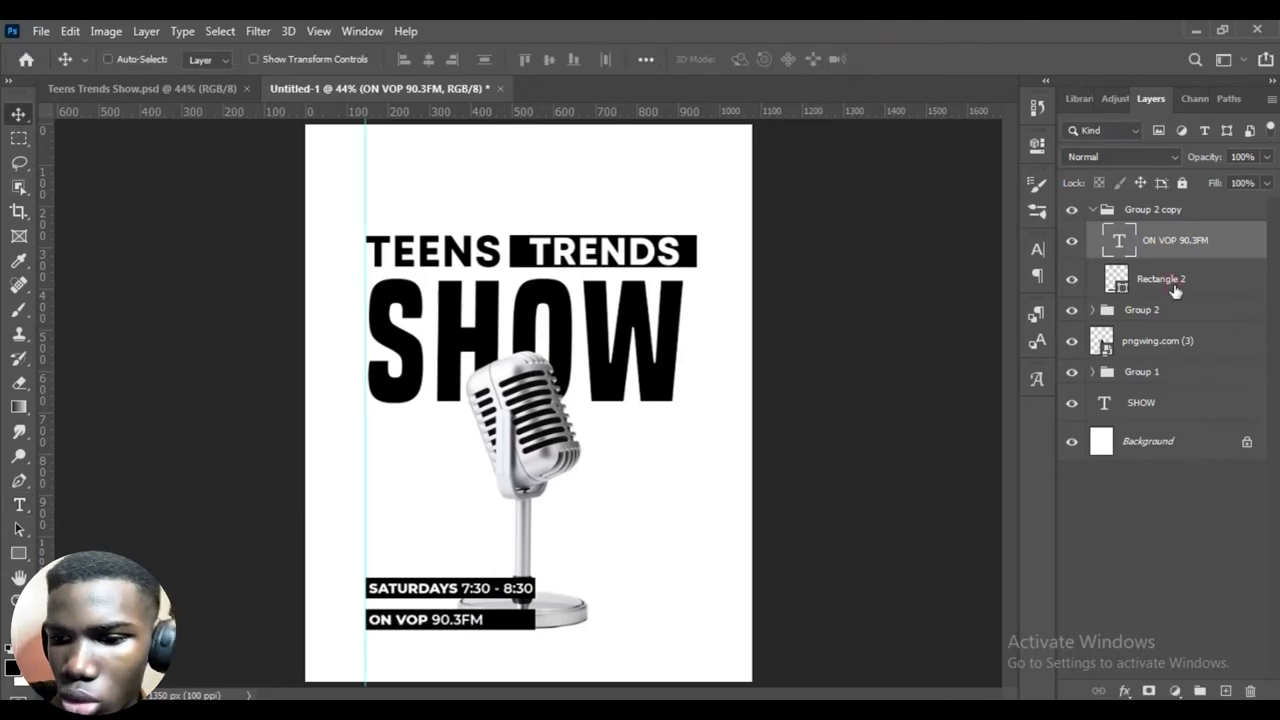
pyautogui.click(1175, 285)
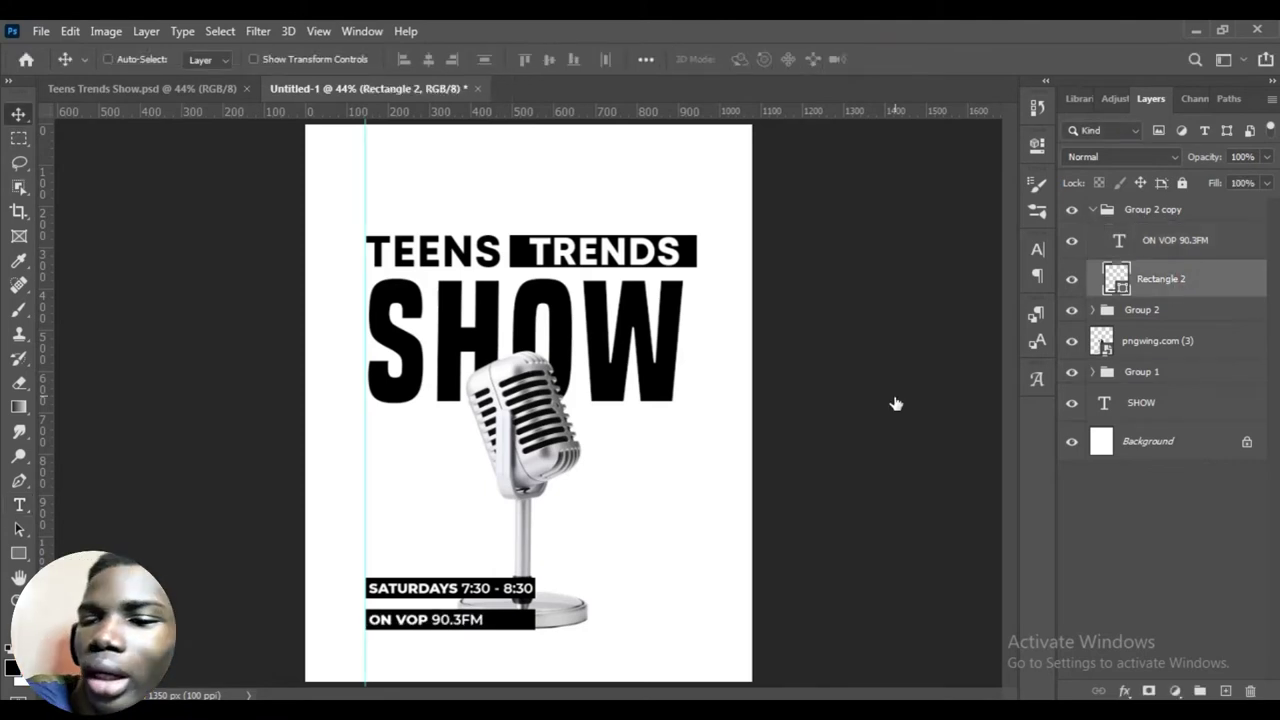
pyautogui.press('ctrl')
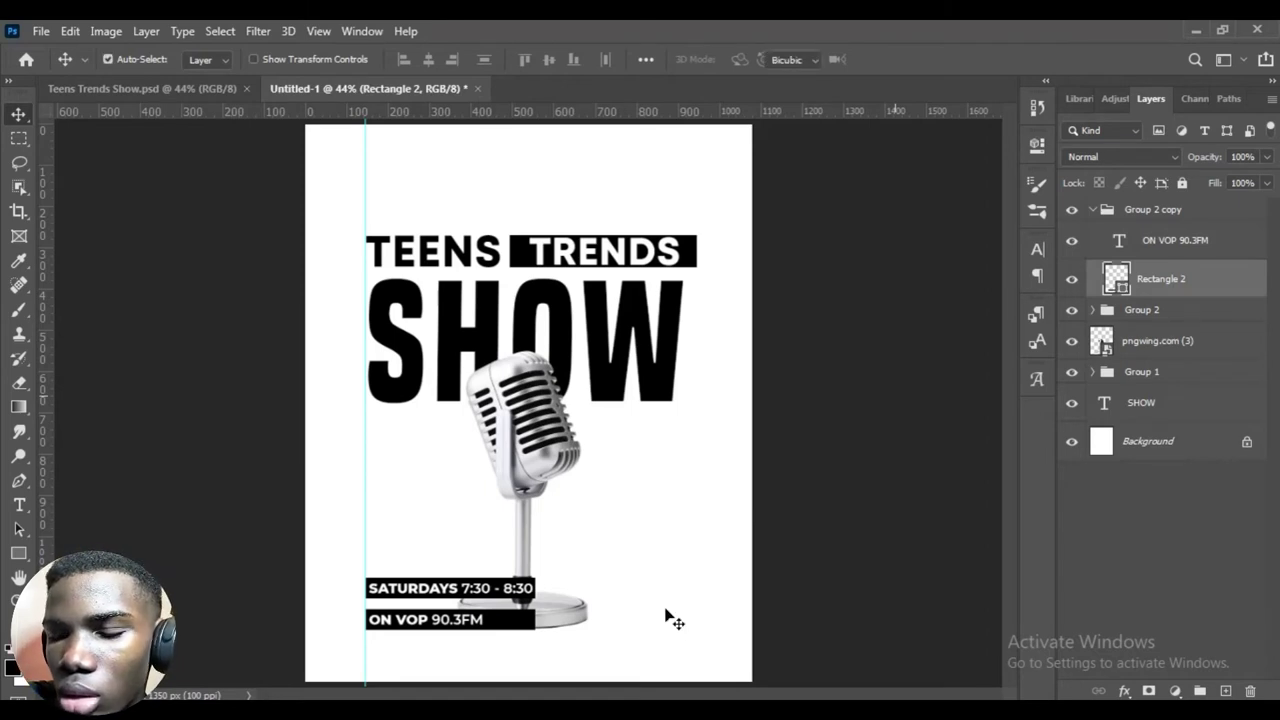
pyautogui.hotkey('ctrl', 't')
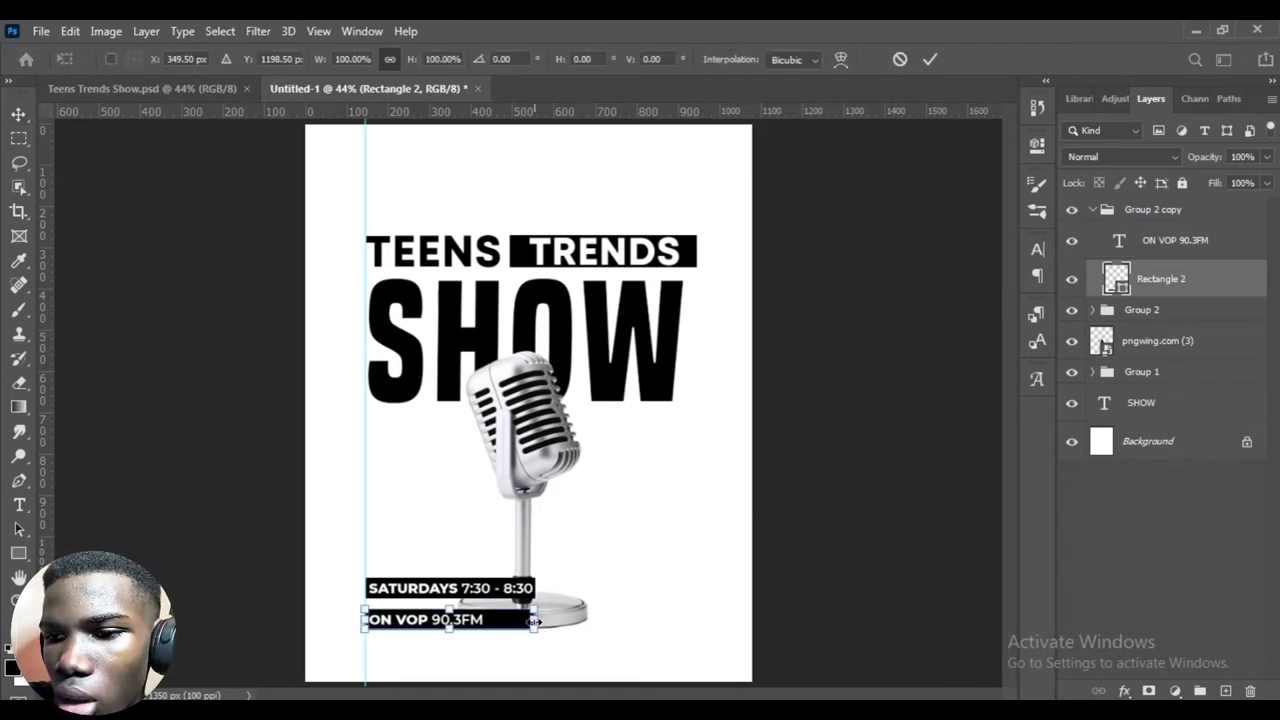
pyautogui.moveTo(533, 620); pyautogui.dragTo(491, 617)
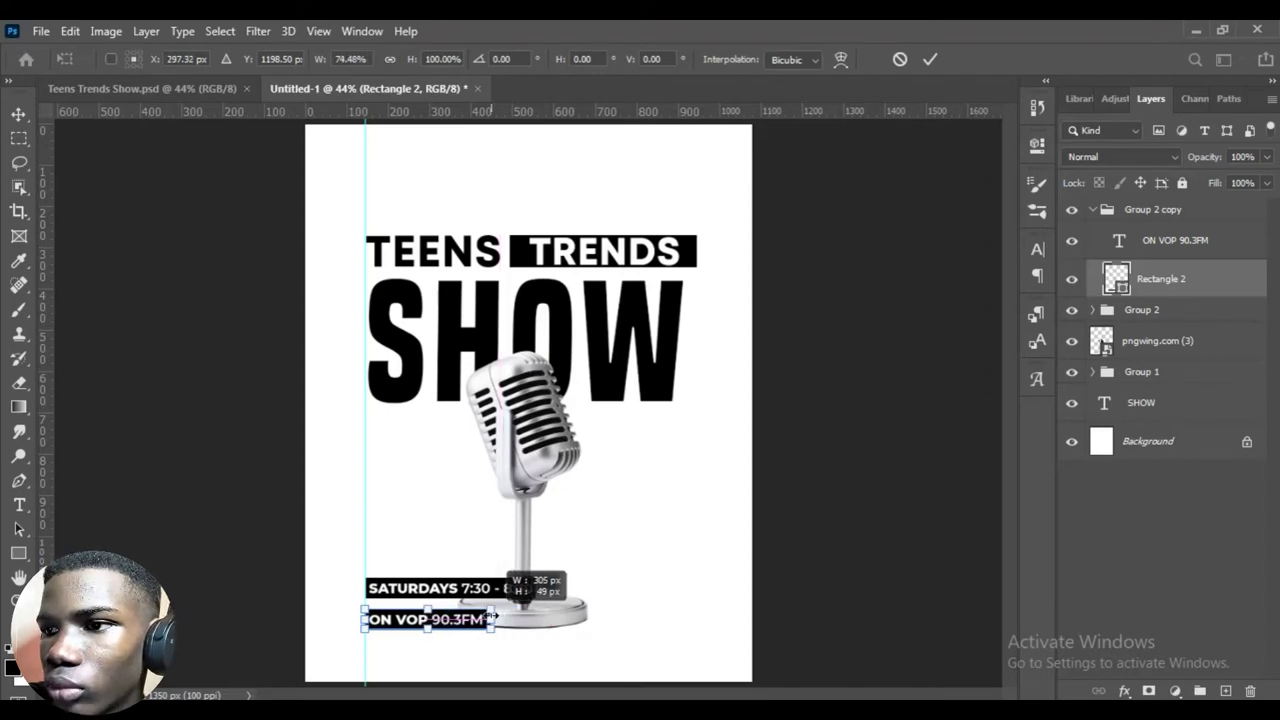
pyautogui.click(927, 59)
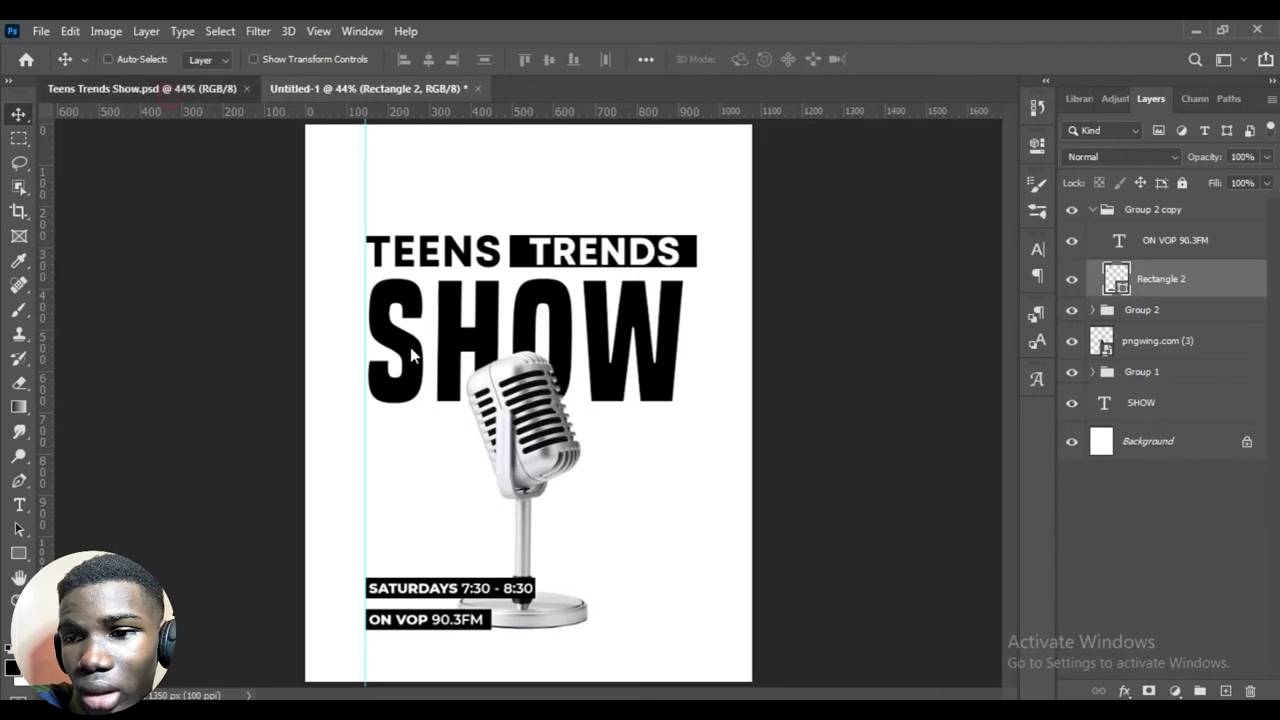
pyautogui.hotkey('ctrl', 'Tab')
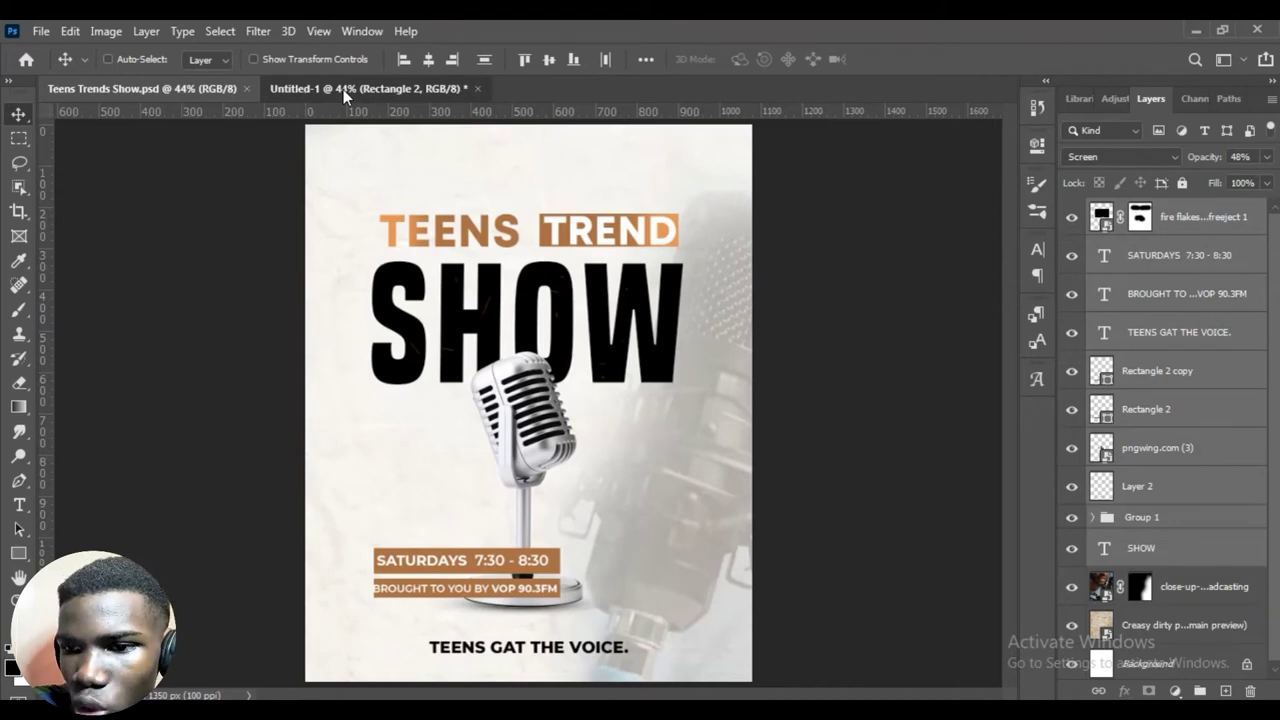
pyautogui.click(343, 89)
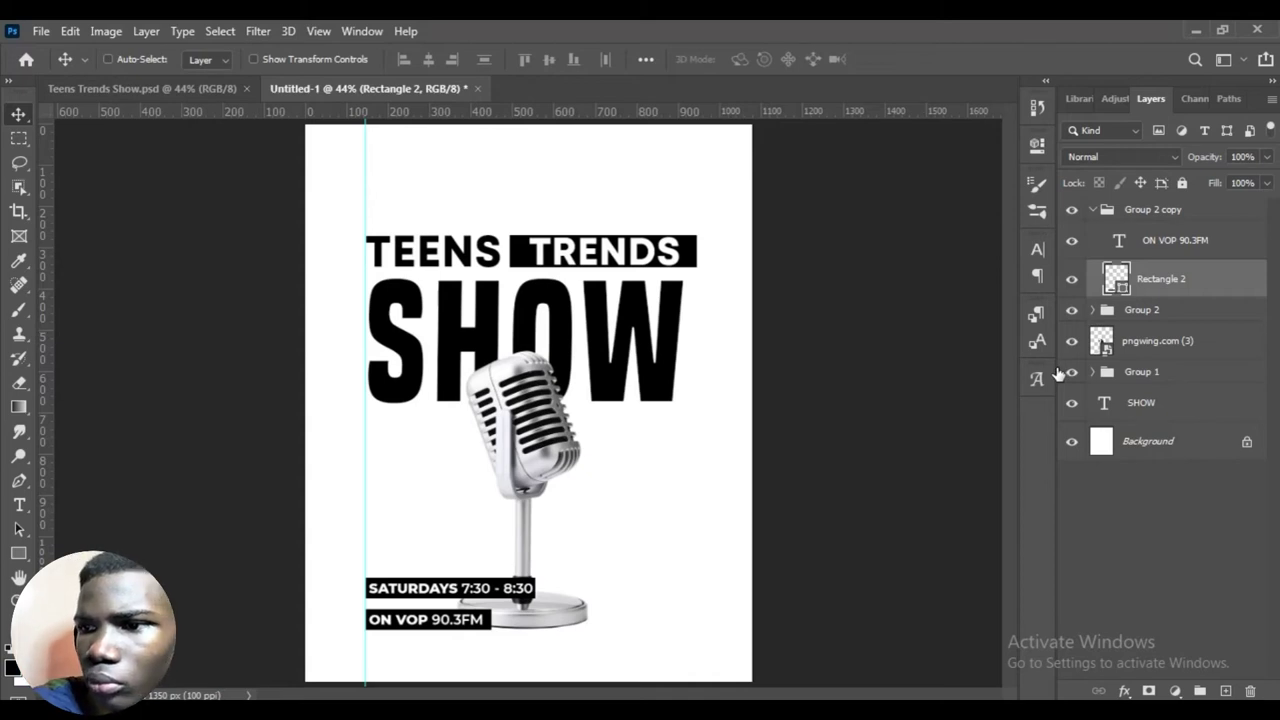
# Delete the accidental placeholder text layer and collapse the Group 2 copy group.
pyautogui.press('t')
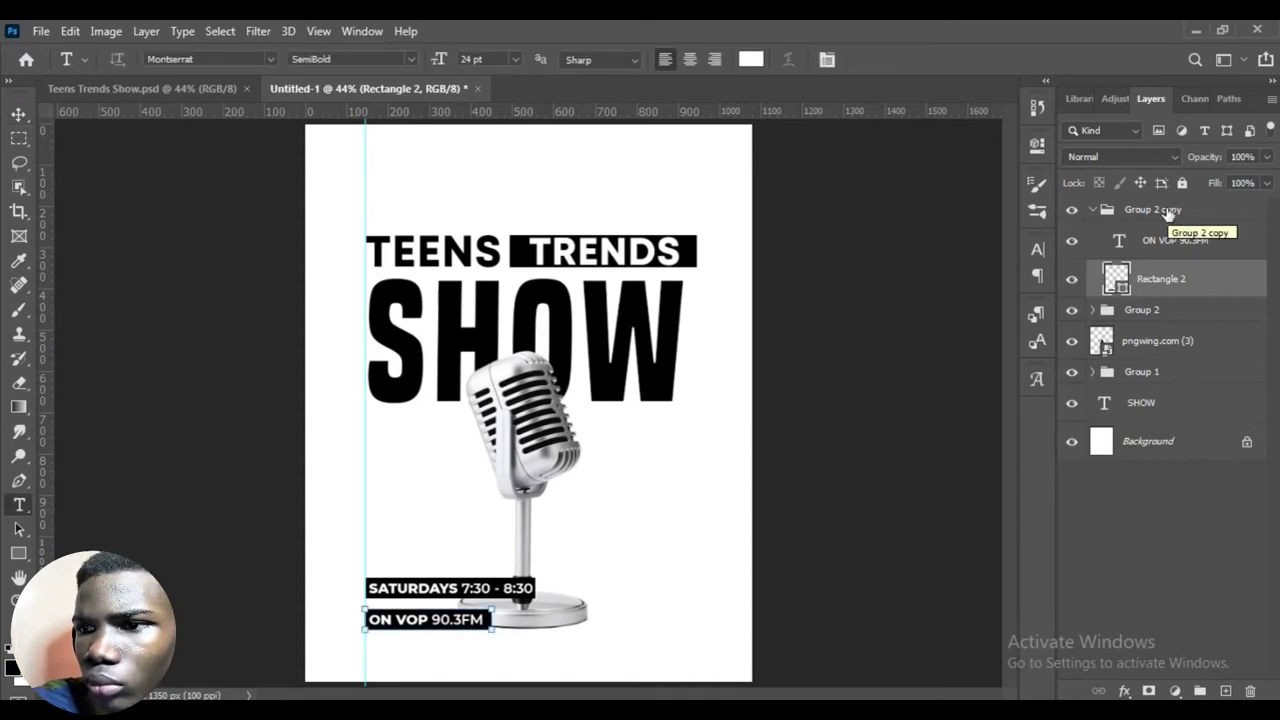
pyautogui.click(1124, 211)
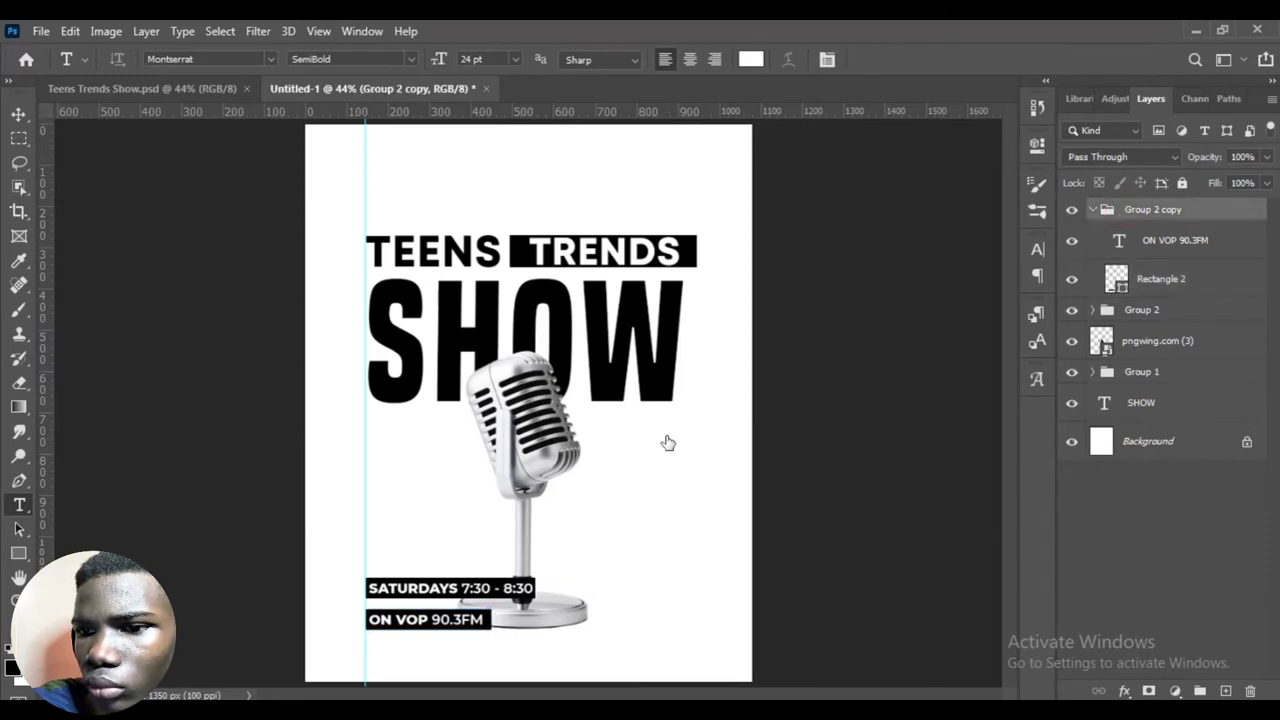
pyautogui.click(494, 669)
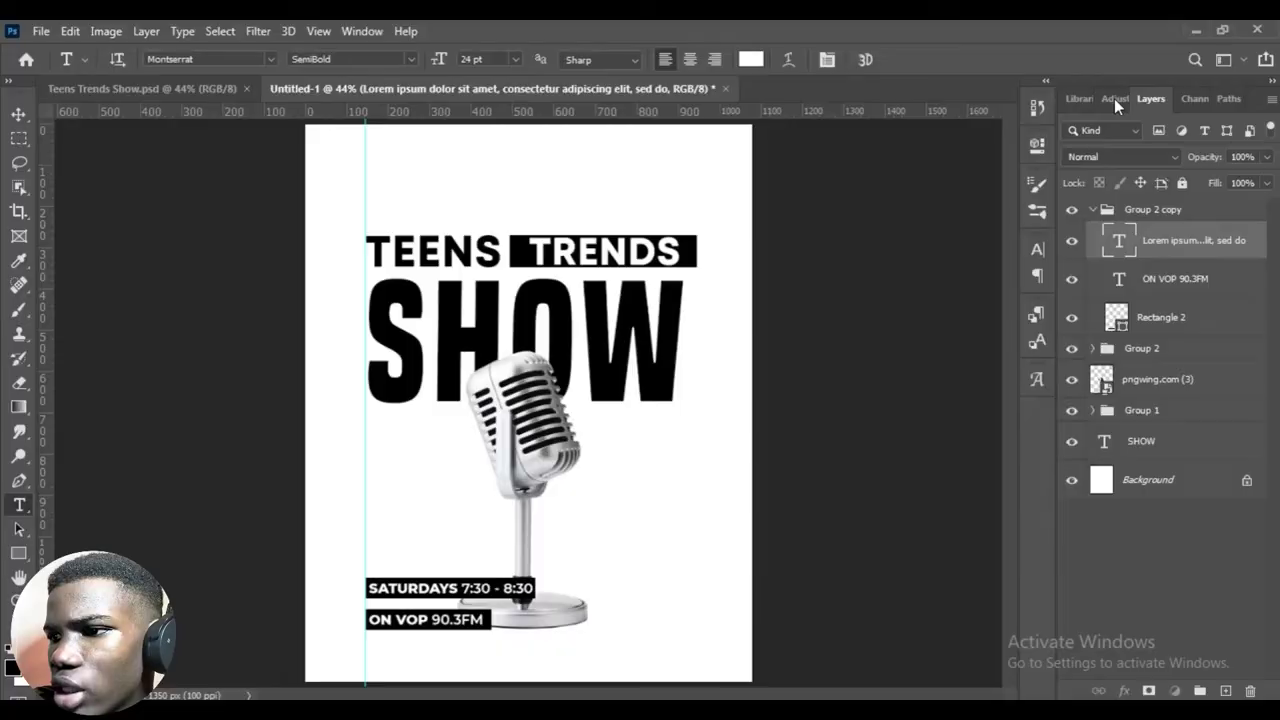
pyautogui.moveTo(1200, 240); pyautogui.dragTo(1250, 690)
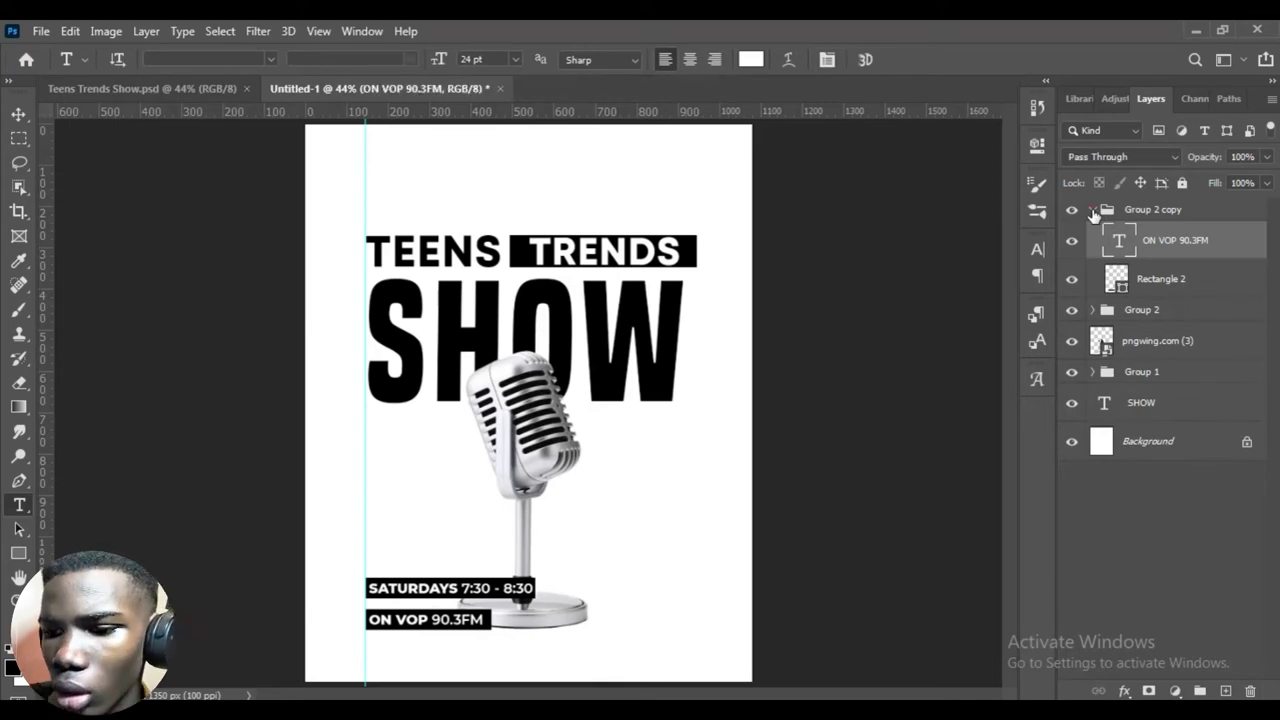
pyautogui.click(1093, 210)
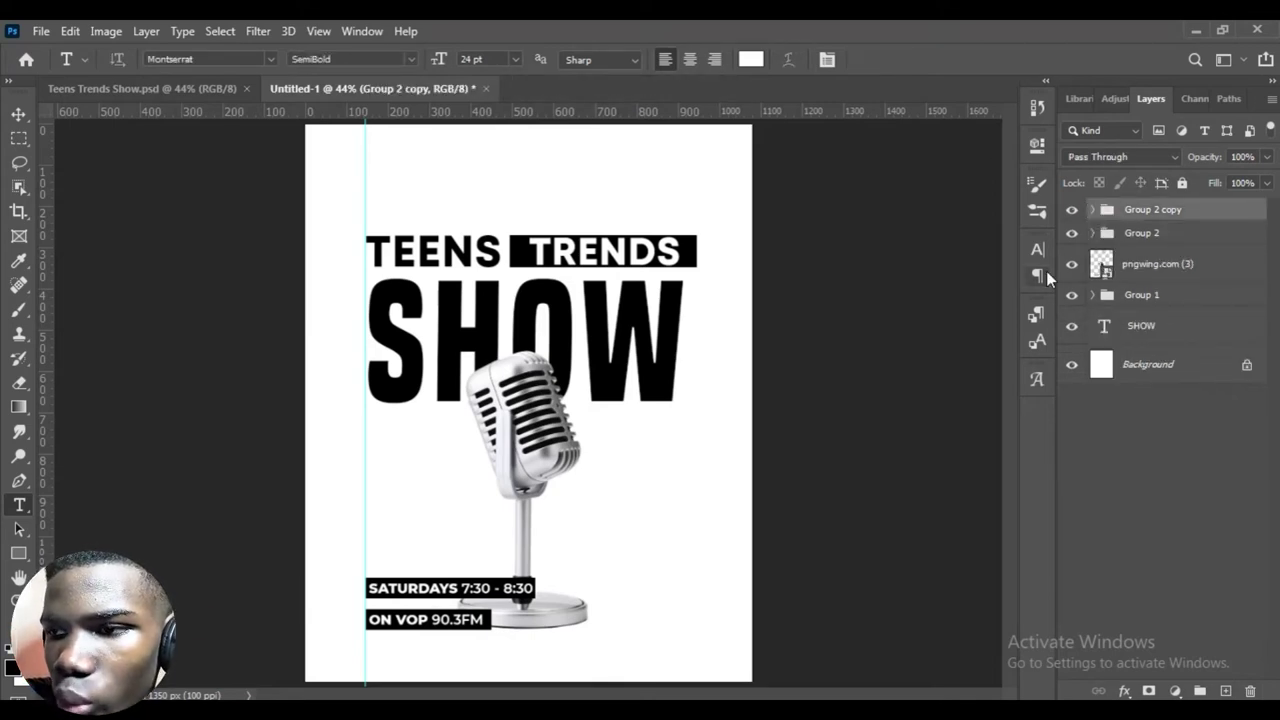
# Start a new text line below the time bars and set its colour to black #000000.
pyautogui.click(473, 659)
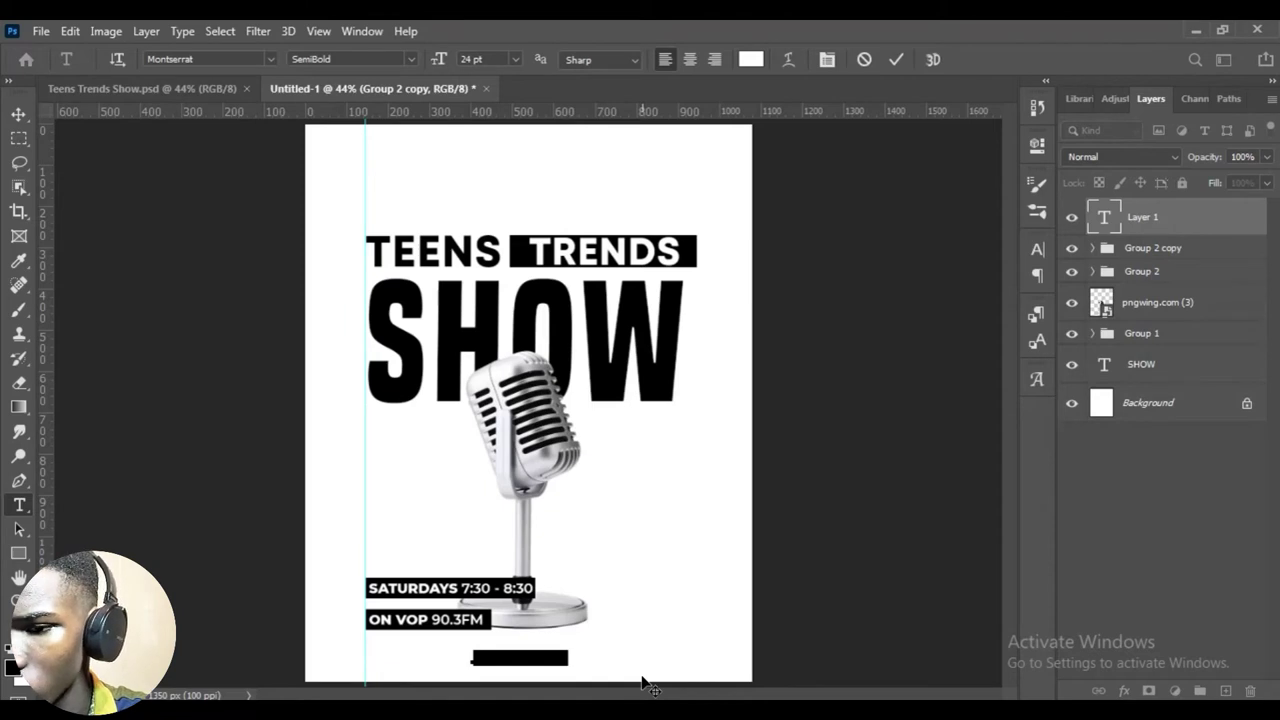
pyautogui.press('BackSpace')
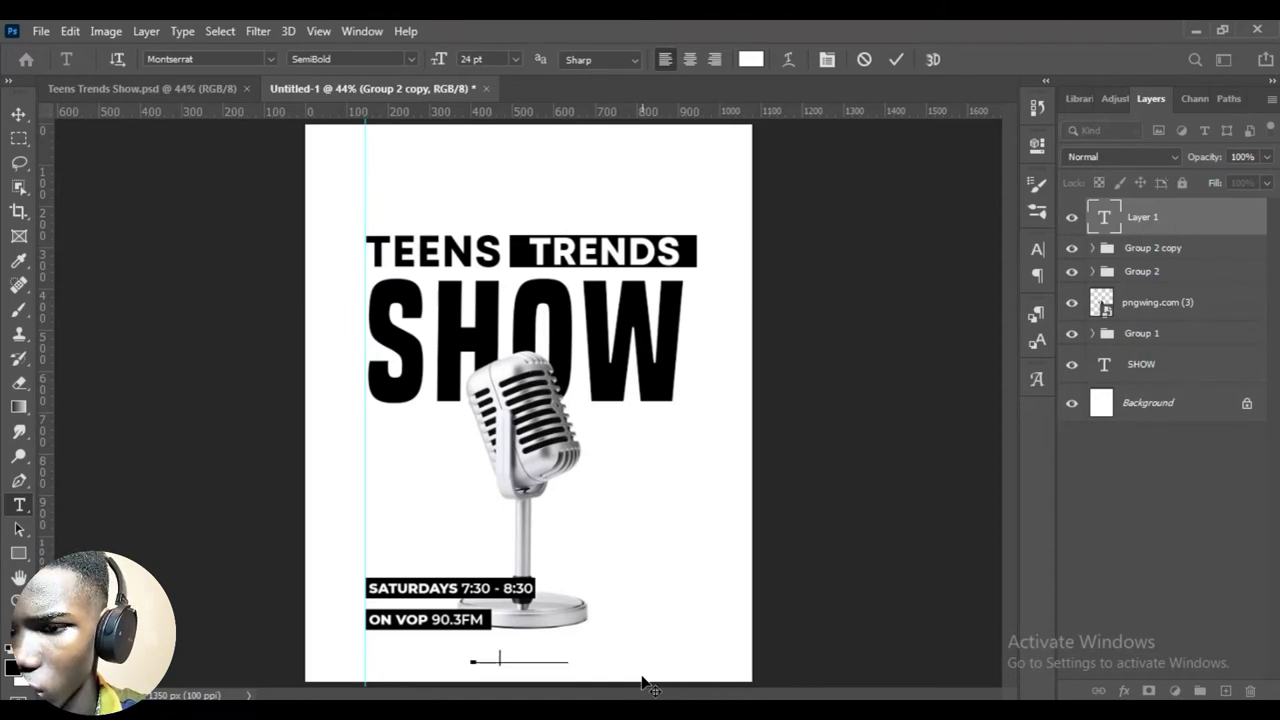
pyautogui.write('www')
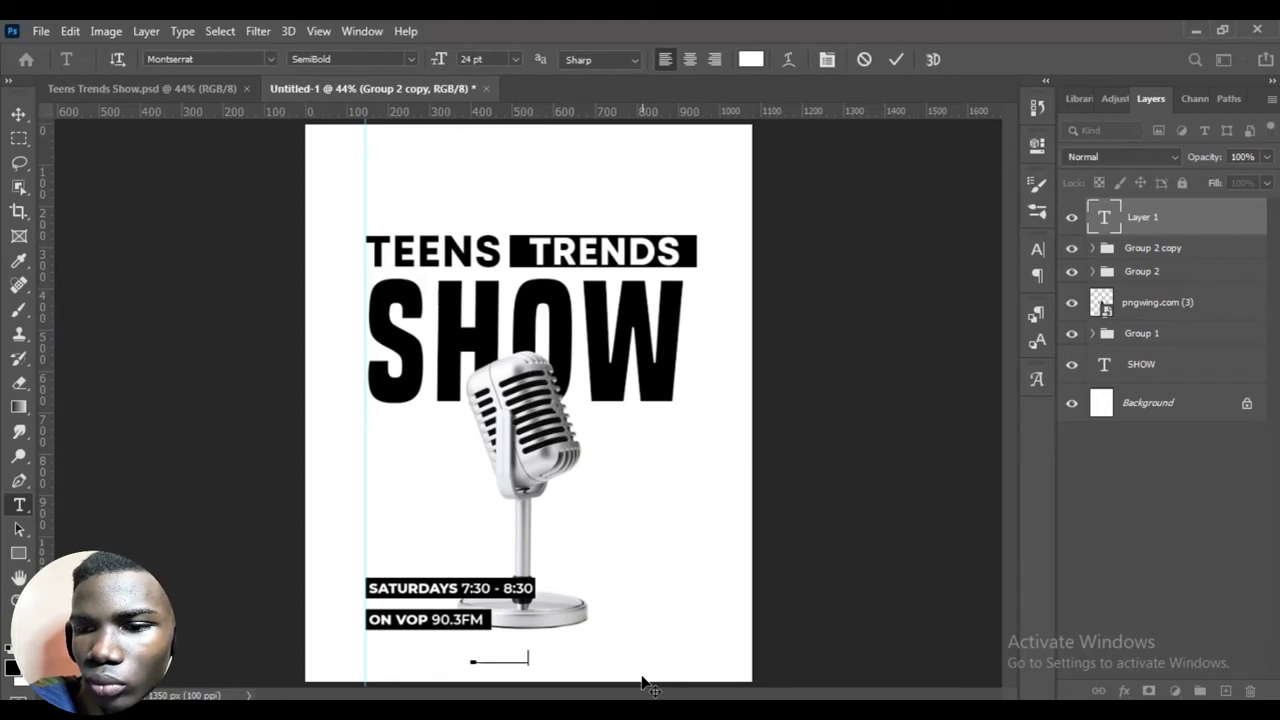
pyautogui.moveTo(528, 652); pyautogui.dragTo(389, 649)
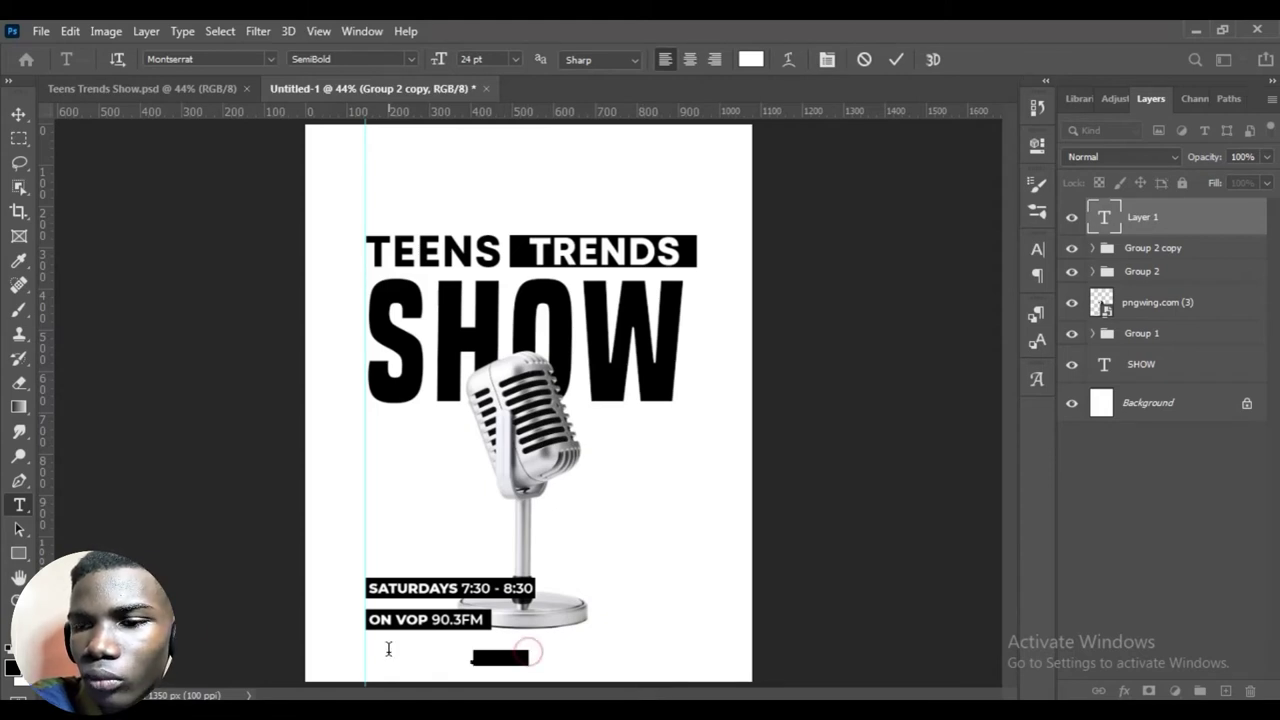
pyautogui.click(745, 62)
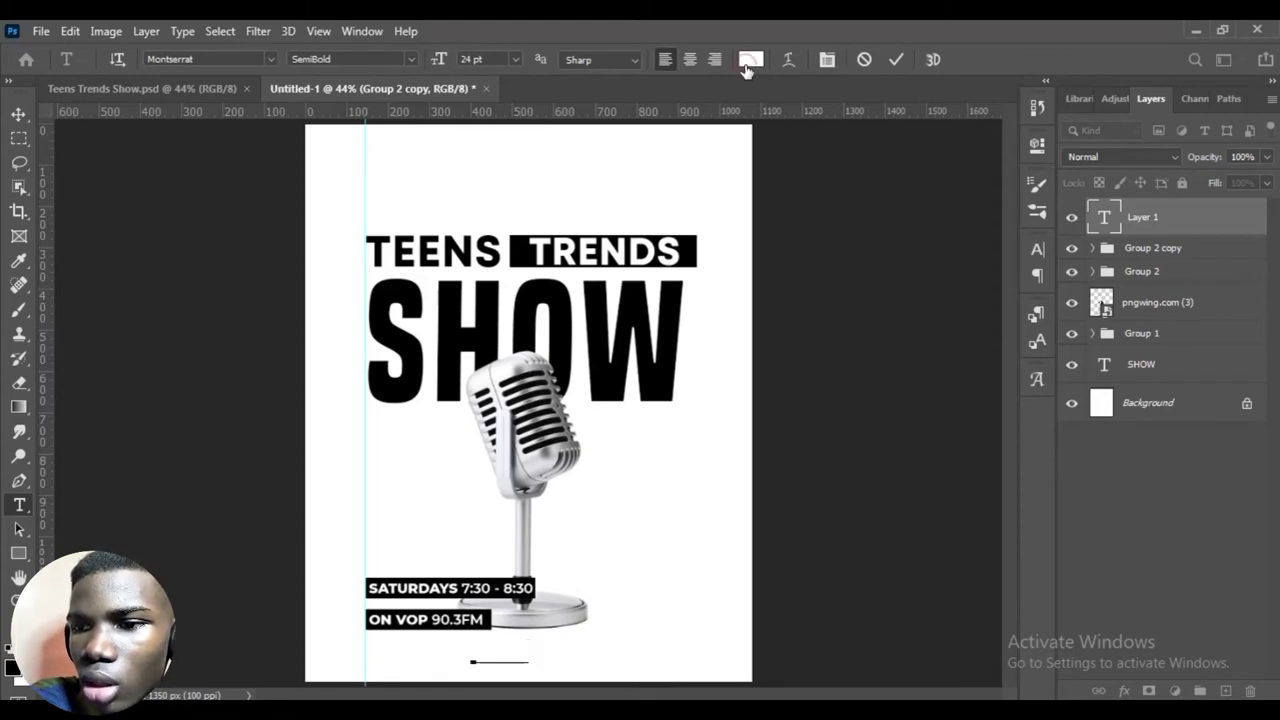
pyautogui.click(786, 577)
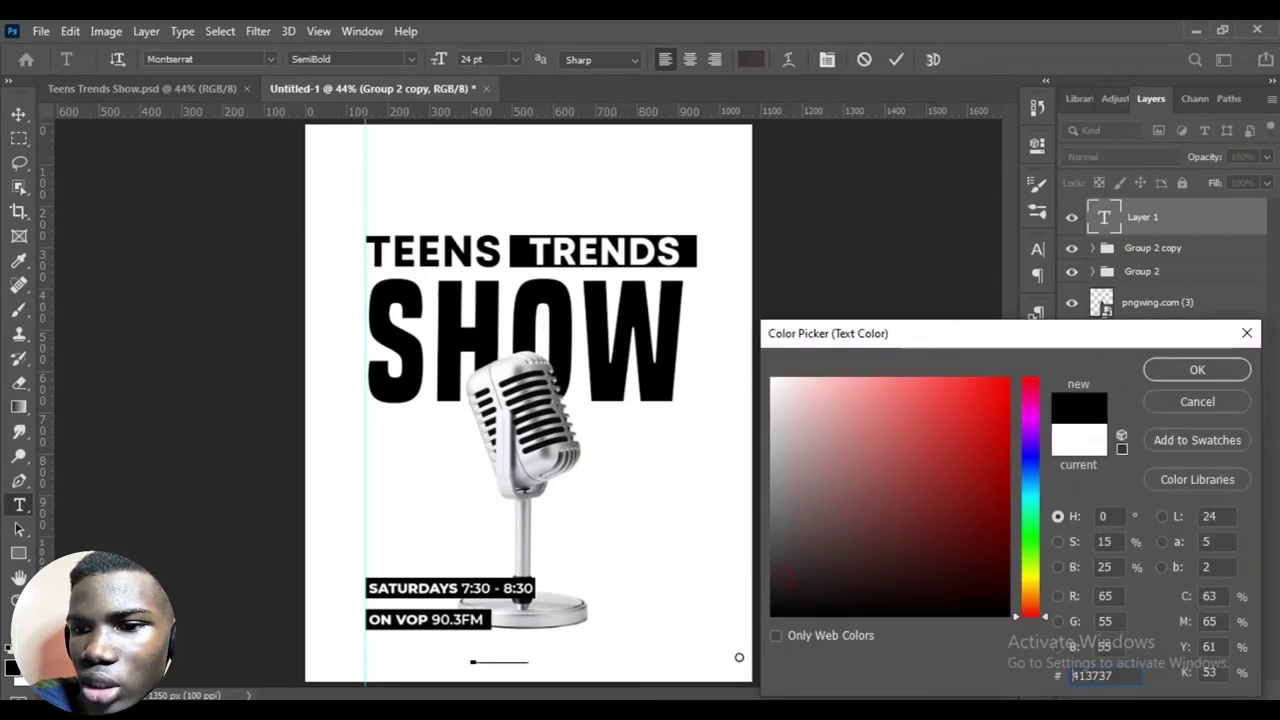
pyautogui.click(771, 615)
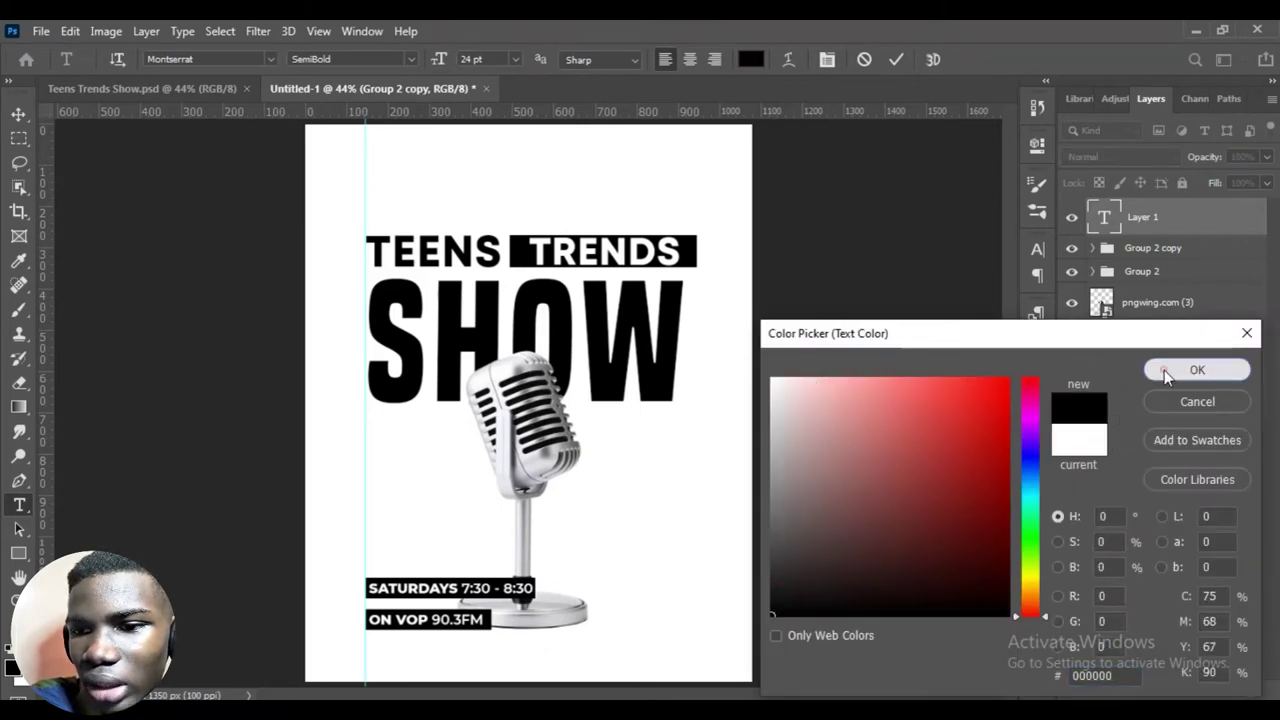
pyautogui.click(1164, 370)
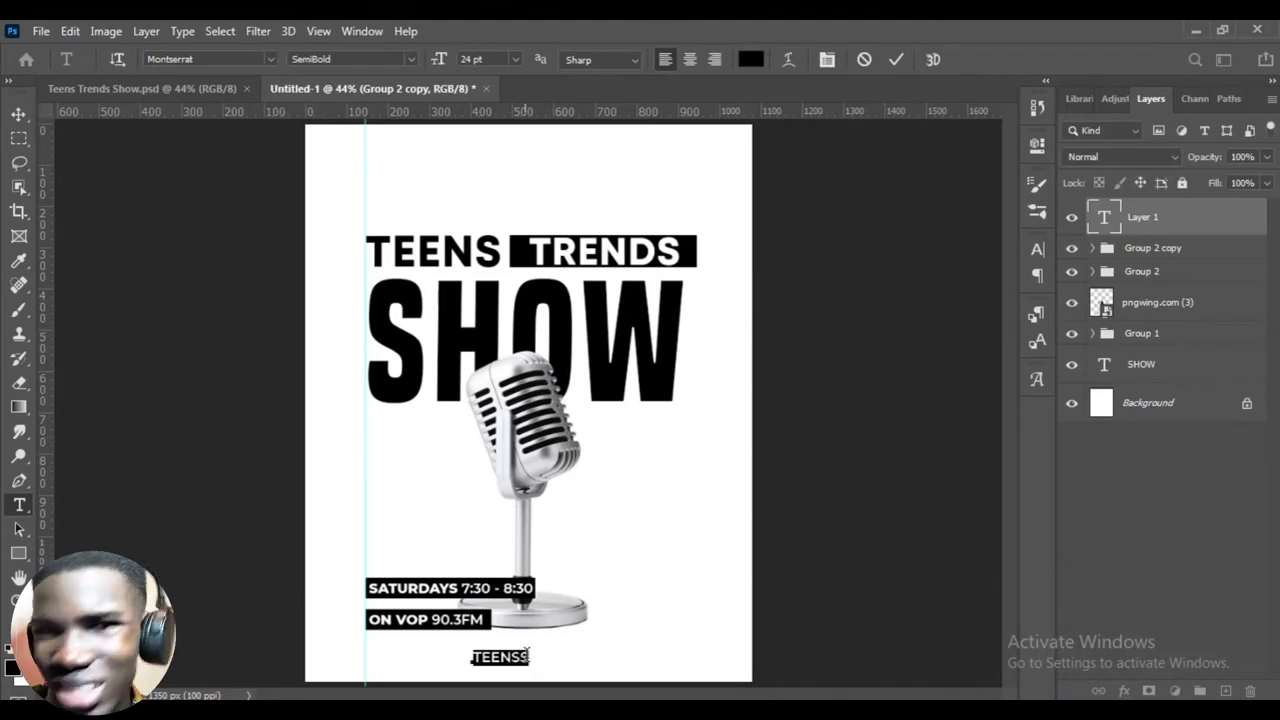
# Finish the tagline 'TEENS GAT THE VOICE.' and set it to ExtraBold.
pyautogui.click(525, 655)
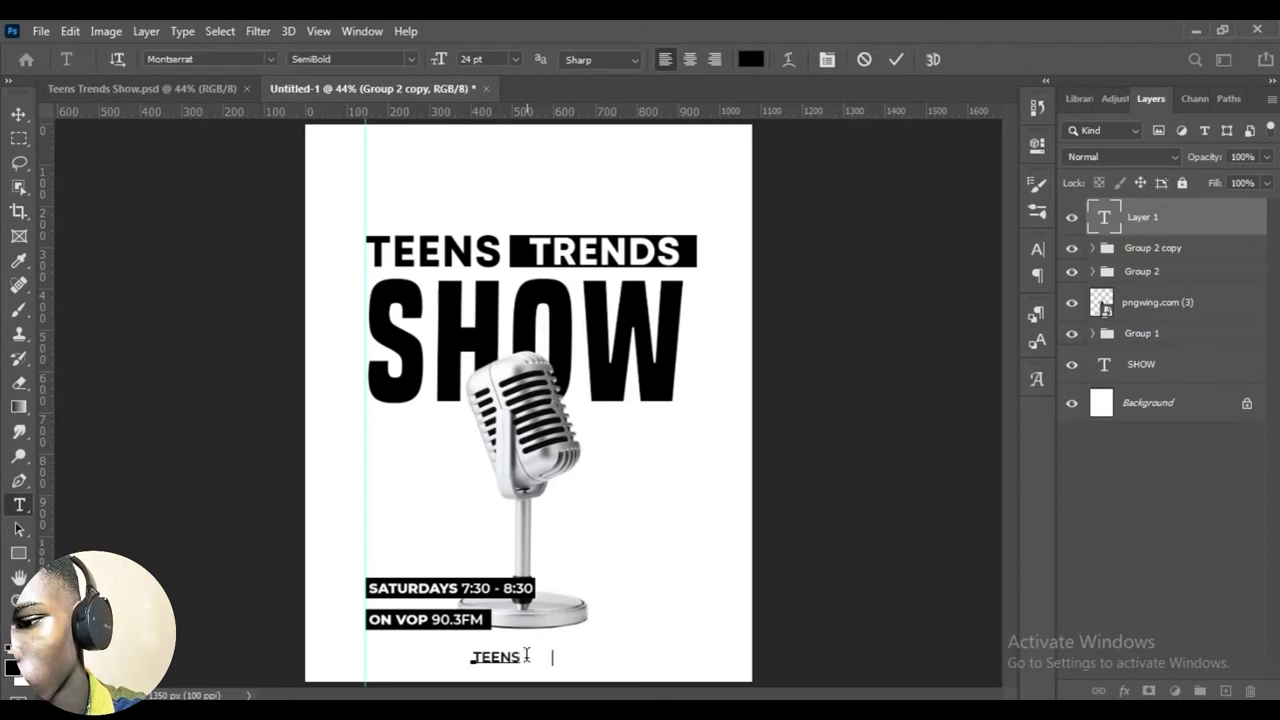
pyautogui.write('EAT')
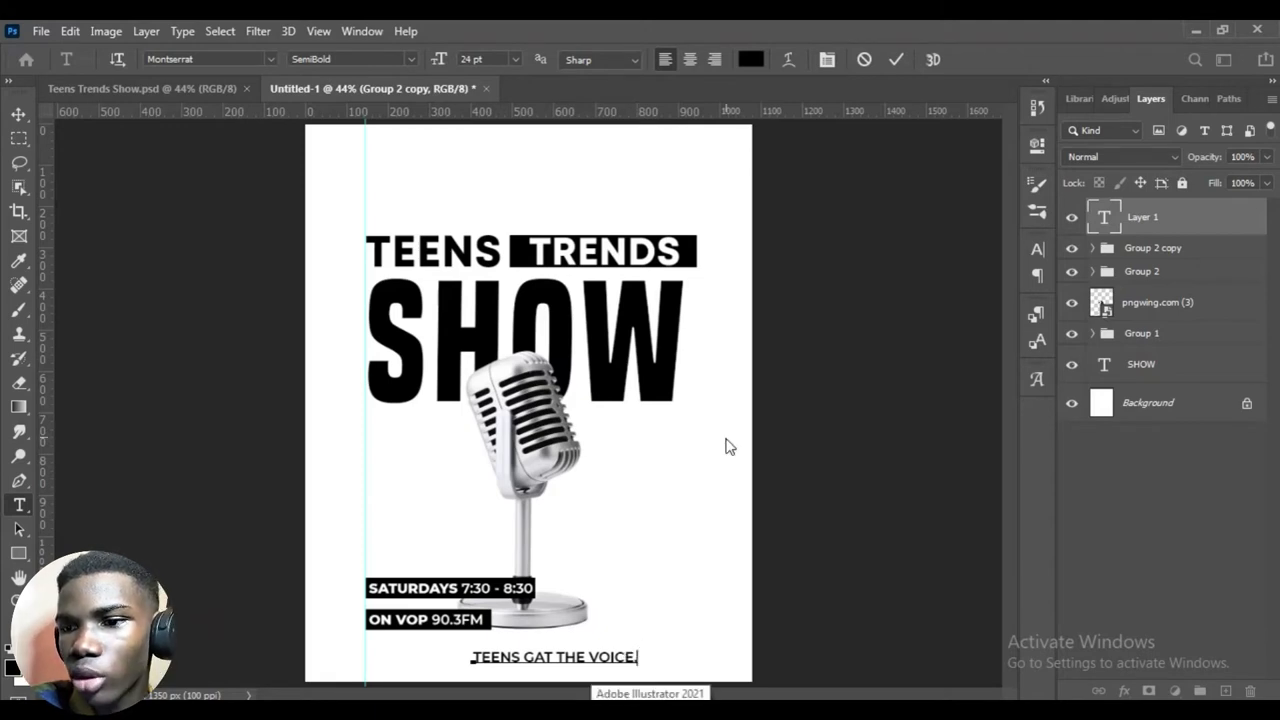
pyautogui.click(638, 652)
pyautogui.moveTo(492, 640); pyautogui.dragTo(449, 641)
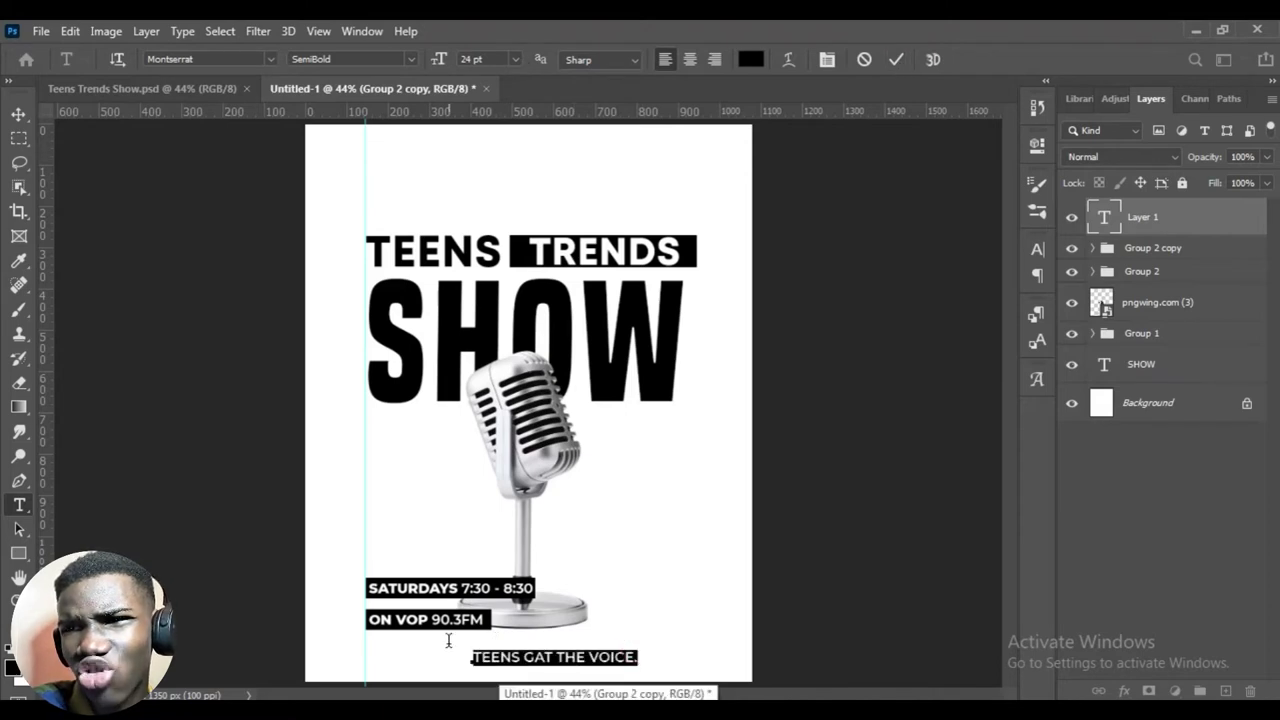
pyautogui.click(410, 59)
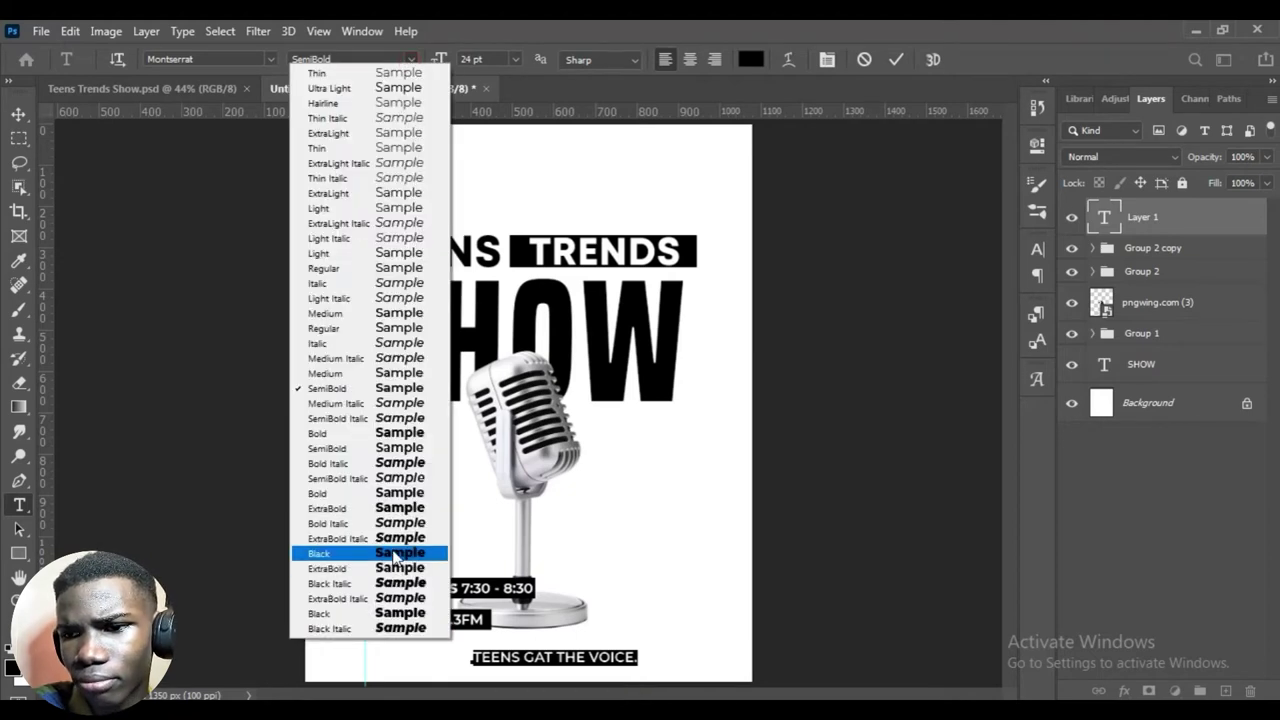
pyautogui.click(397, 508)
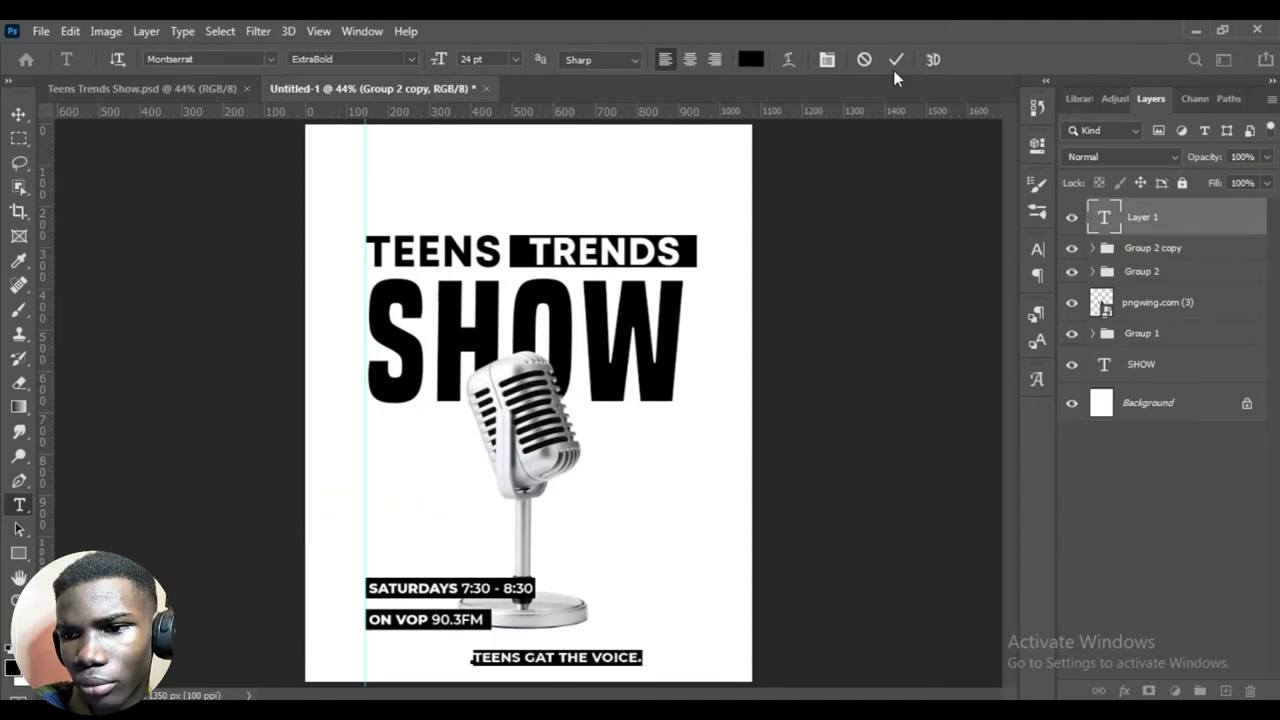
pyautogui.click(598, 664)
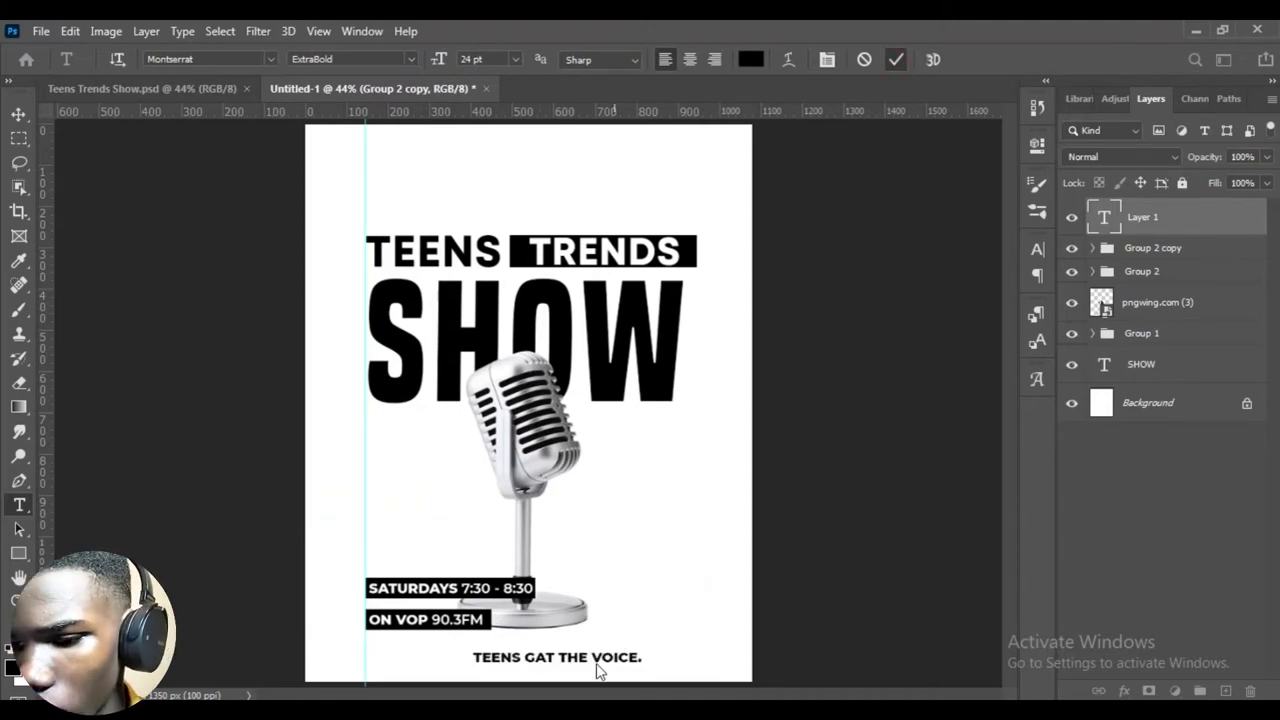
# Commit the tagline and nudge it toward the centre of the page.
pyautogui.hotkey('ctrl', 'Return')
pyautogui.press('v')
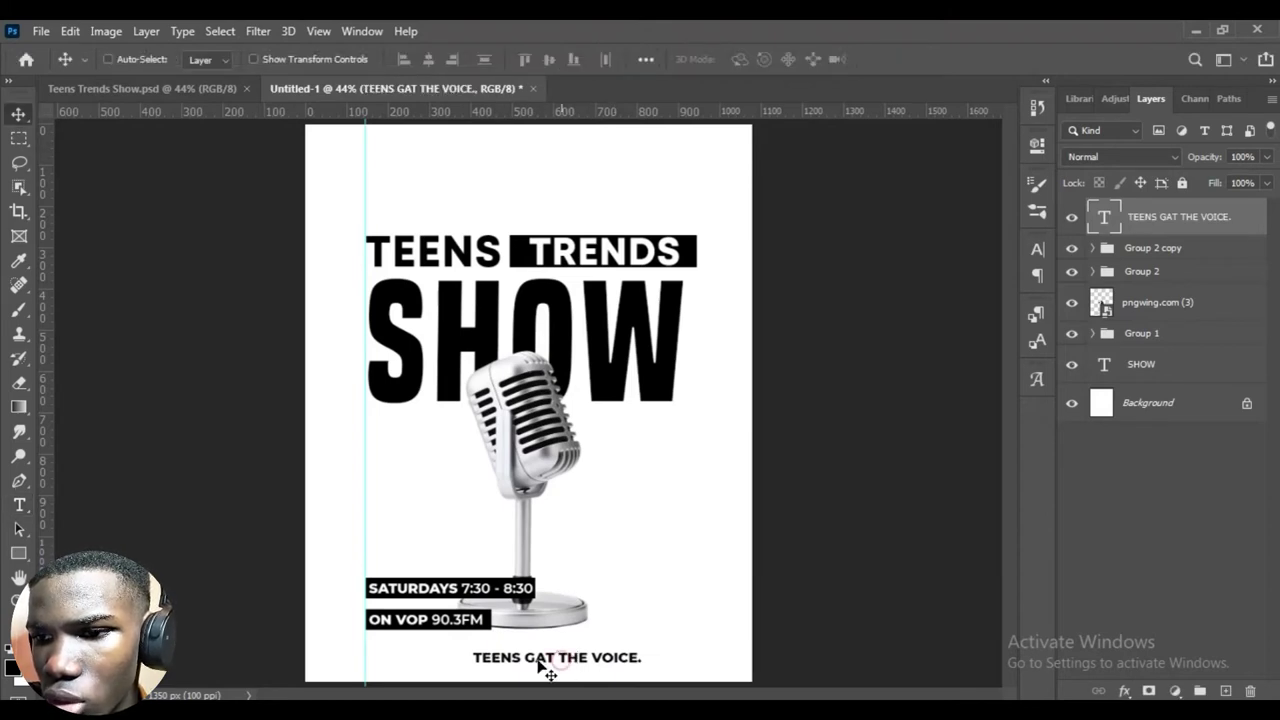
pyautogui.moveTo(538, 662); pyautogui.dragTo(544, 664)
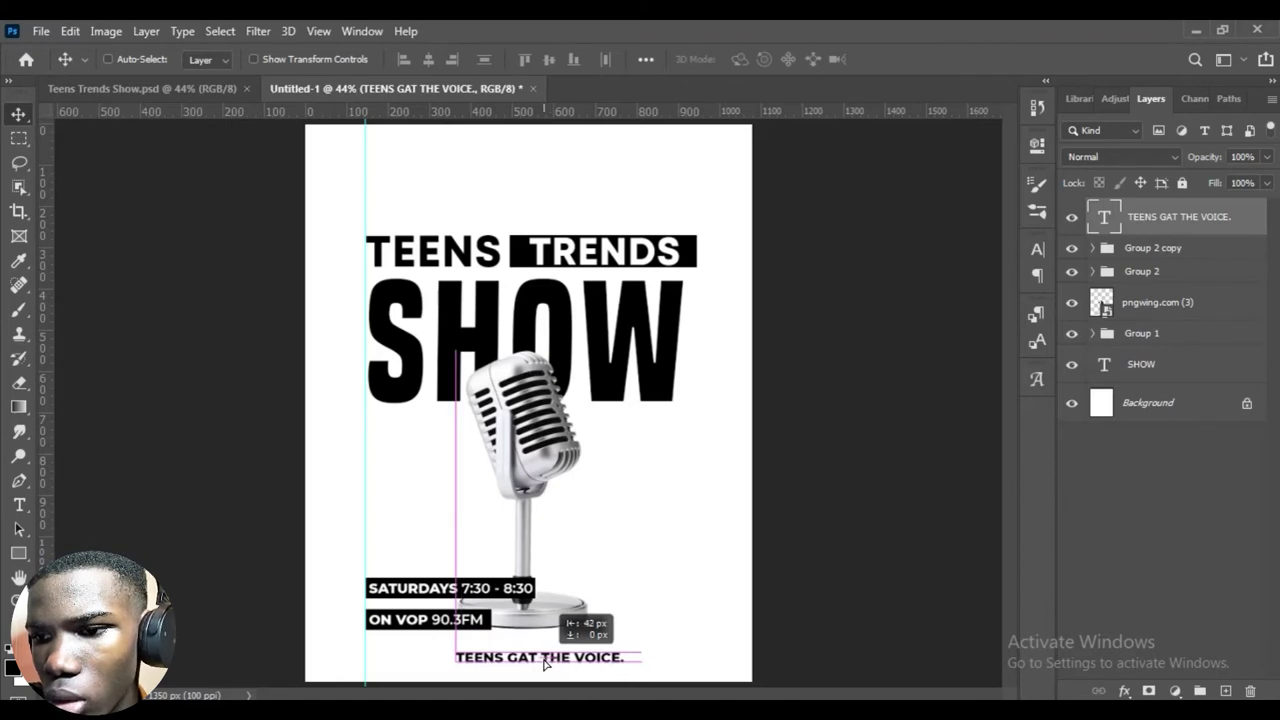
pyautogui.moveTo(544, 664); pyautogui.dragTo(540, 664)
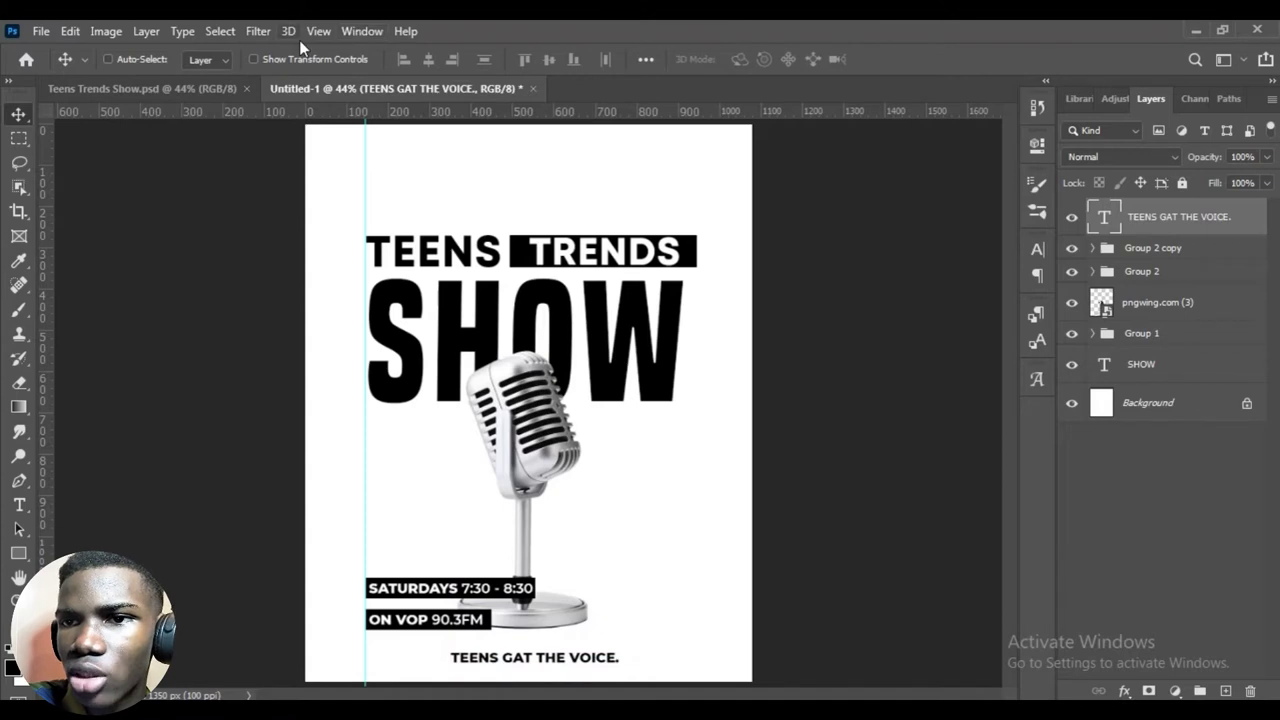
# Align the tagline to the canvas's horizontal centre, then deselect everything.
pyautogui.click(220, 31)
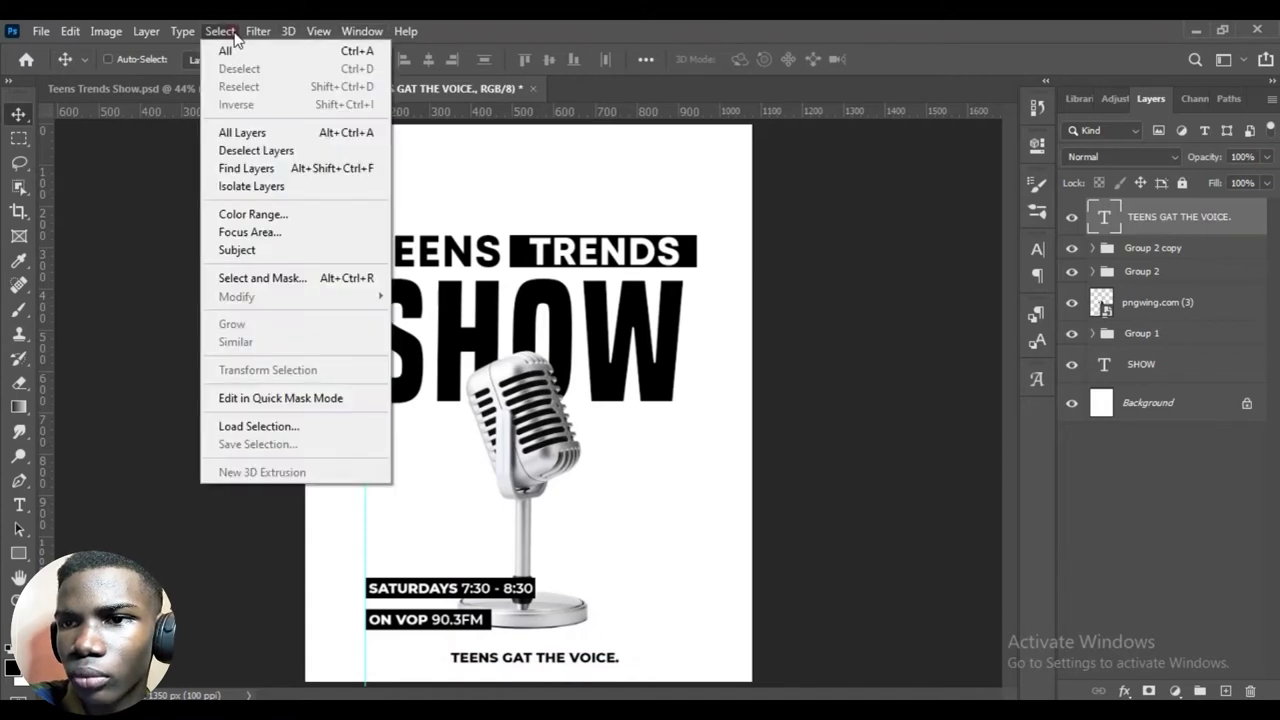
pyautogui.click(590, 131)
pyautogui.hotkey('ctrl', 'a')
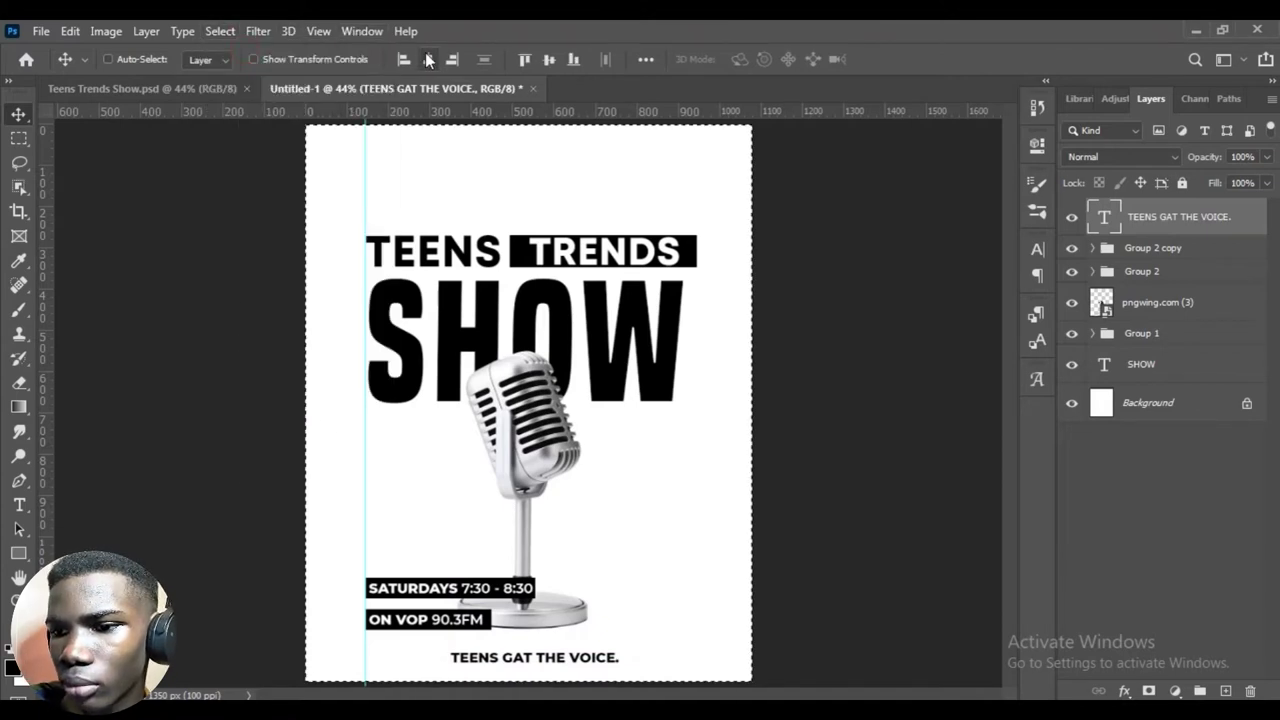
pyautogui.click(428, 60)
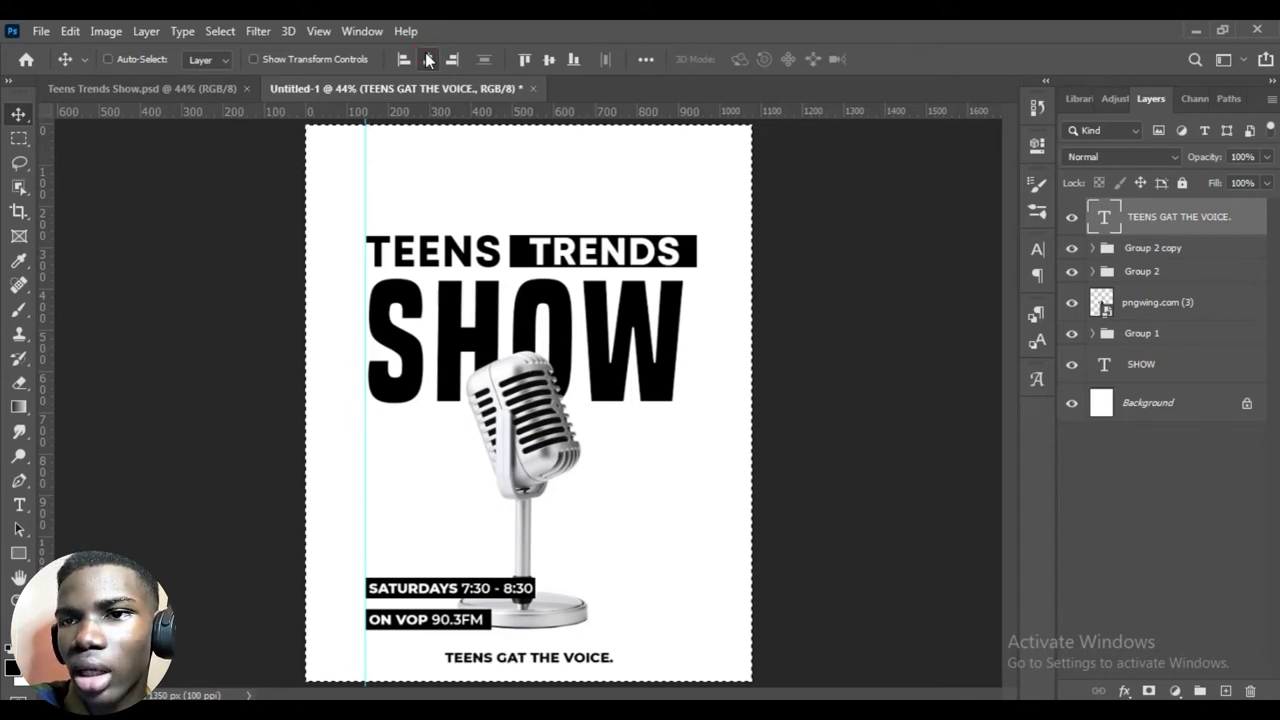
pyautogui.click(220, 31)
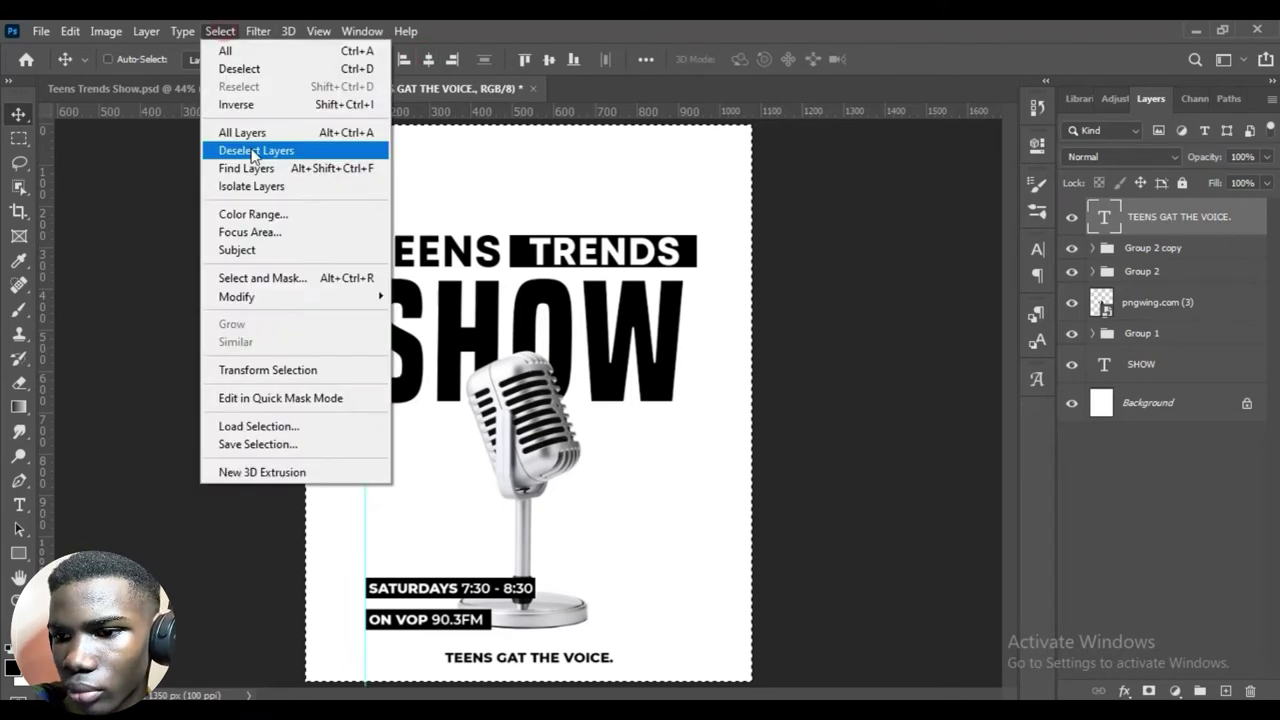
pyautogui.click(240, 69)
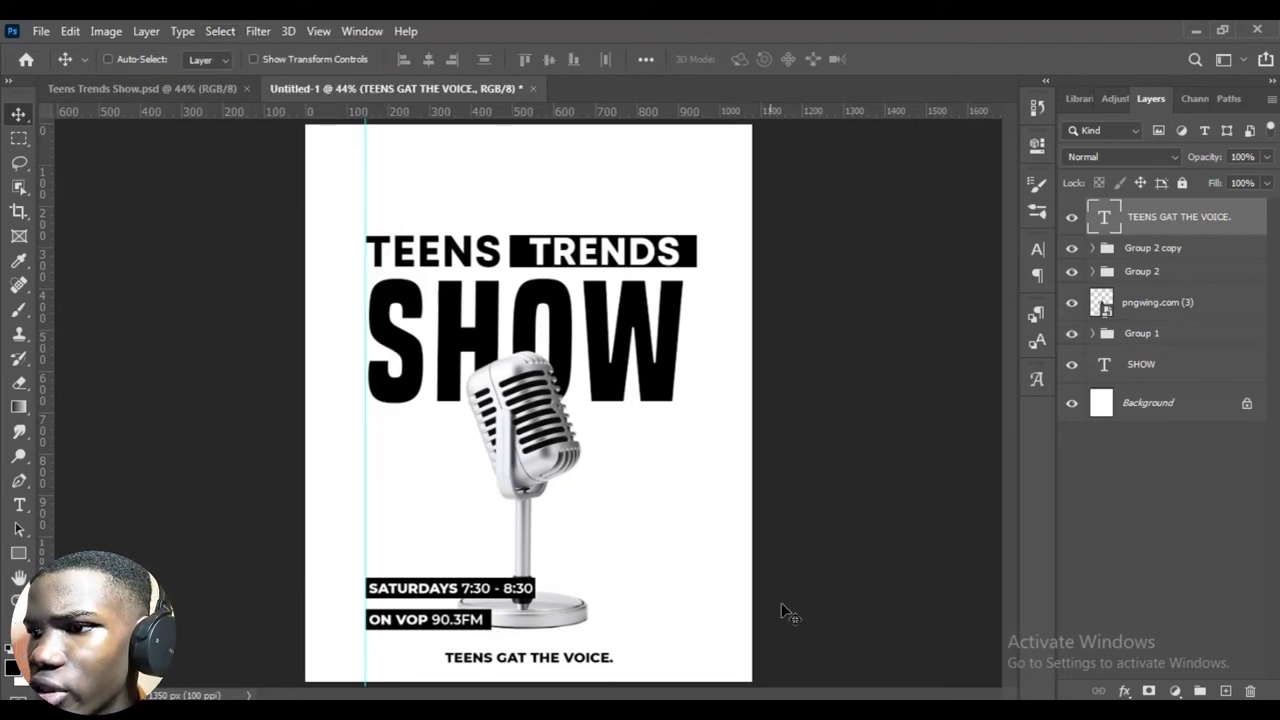
# Select the layers from Group 2 copy through SHOW and shift them slightly upward together.
pyautogui.click(1146, 368)
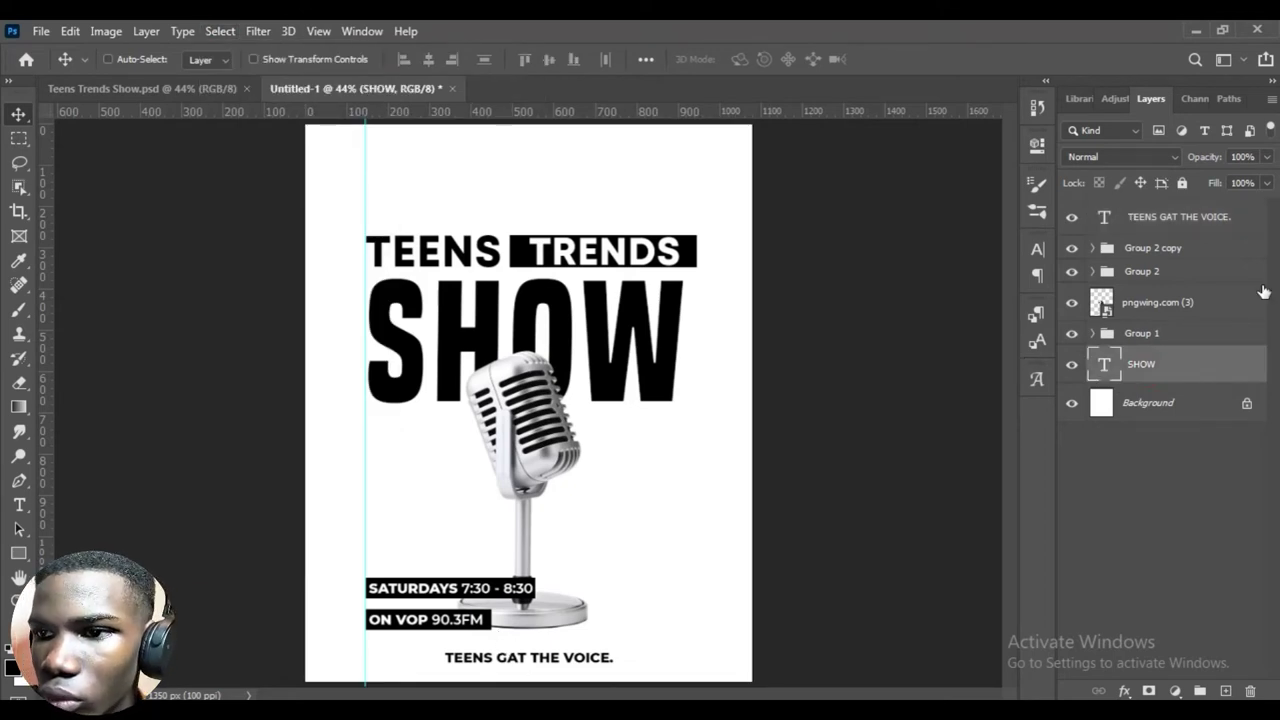
pyautogui.click(1148, 250)
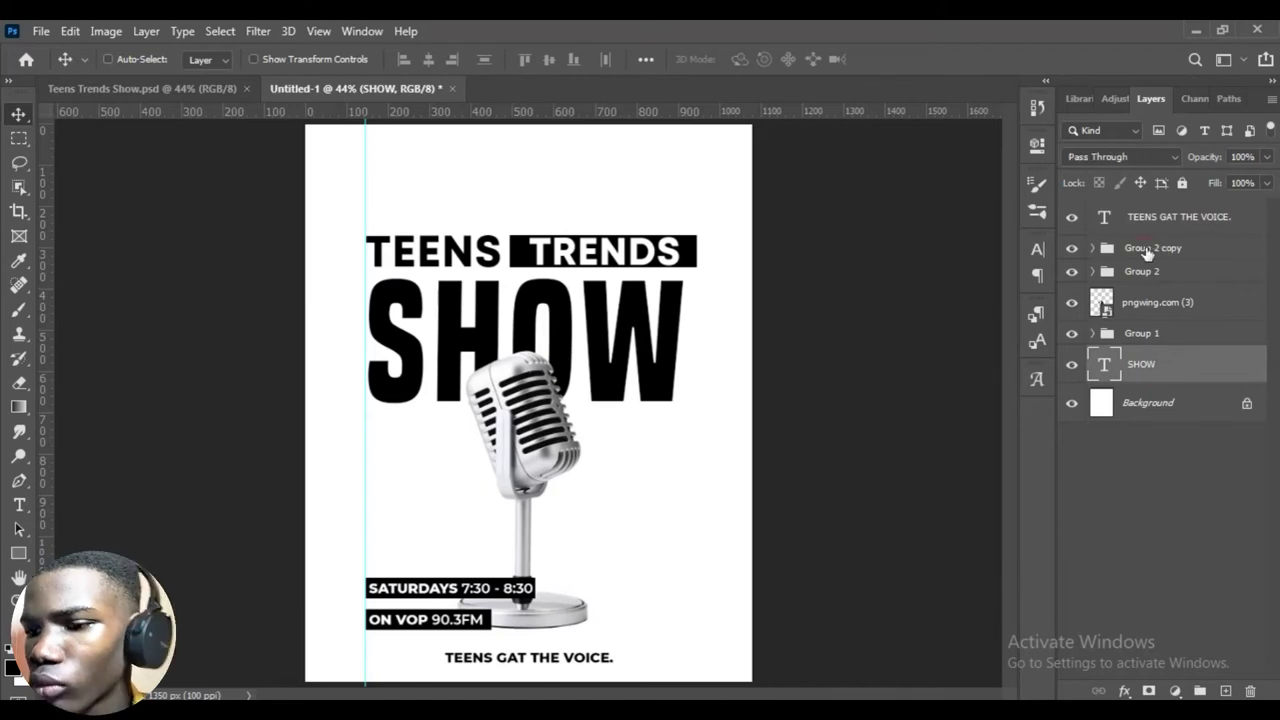
pyautogui.keyDown('shift'); pyautogui.click(1148, 250); pyautogui.keyUp('shift')
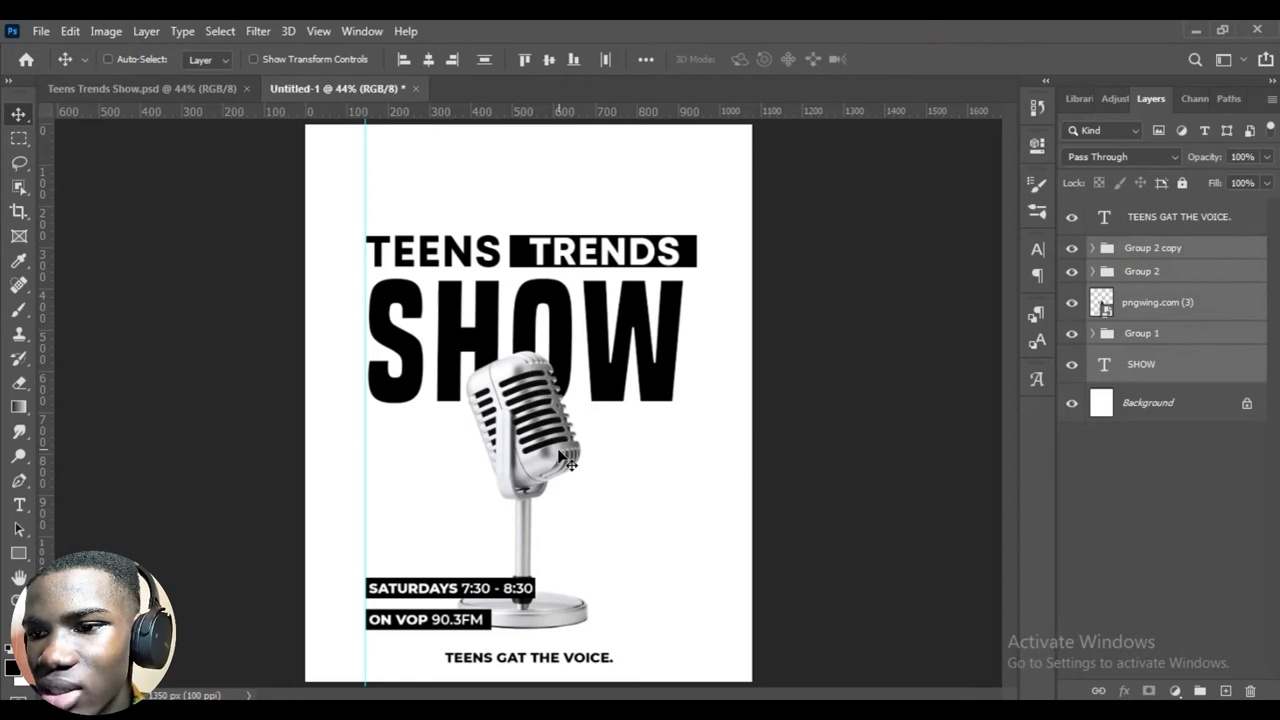
pyautogui.moveTo(557, 485); pyautogui.dragTo(557, 468)
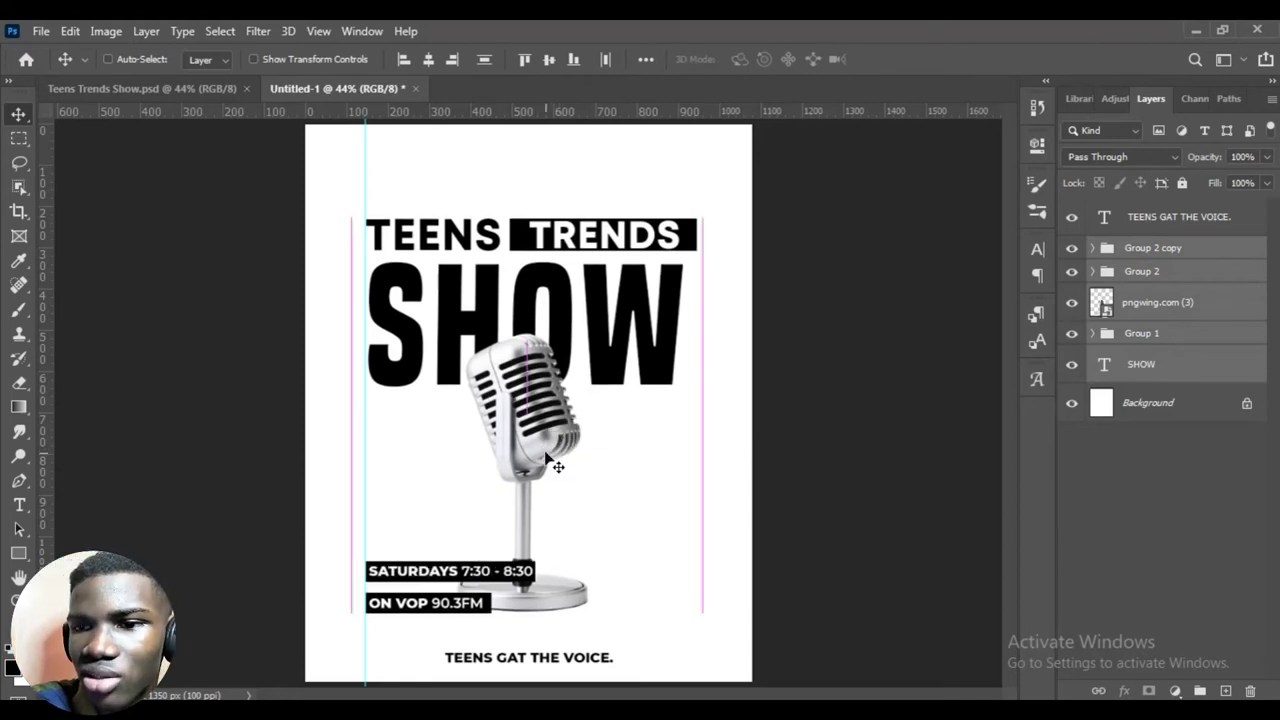
pyautogui.click(1212, 458)
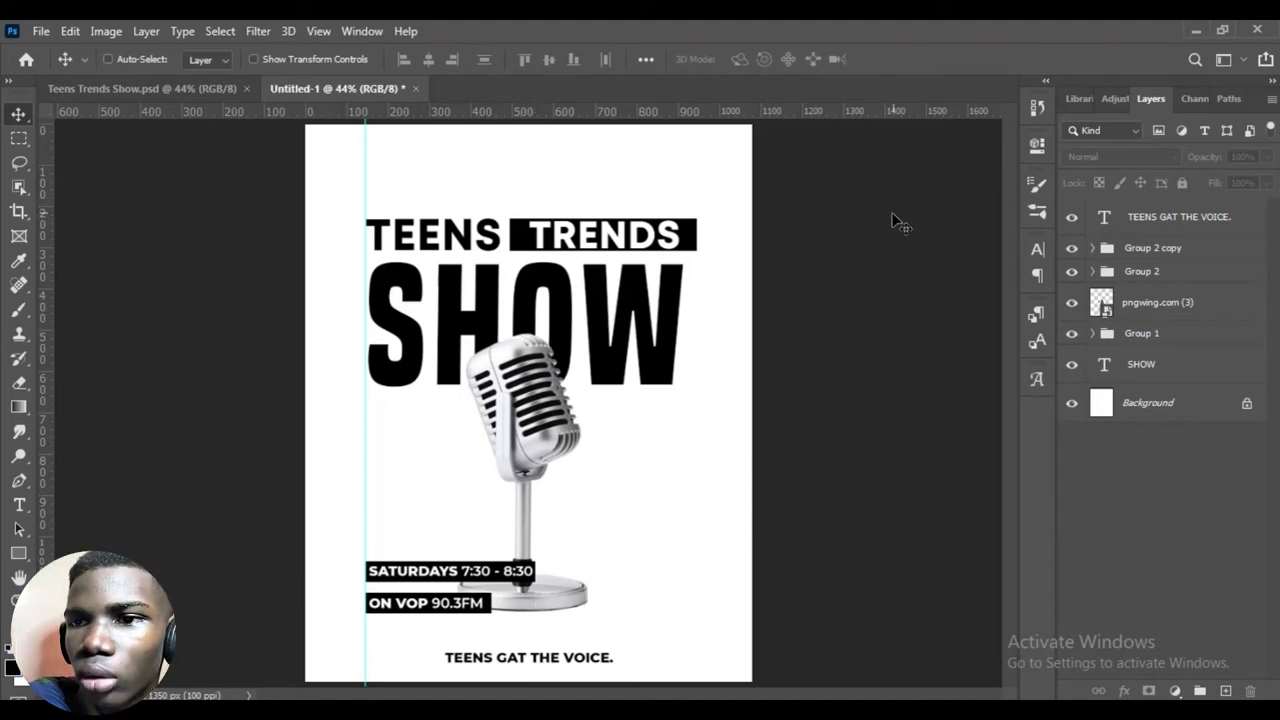
pyautogui.press('t')
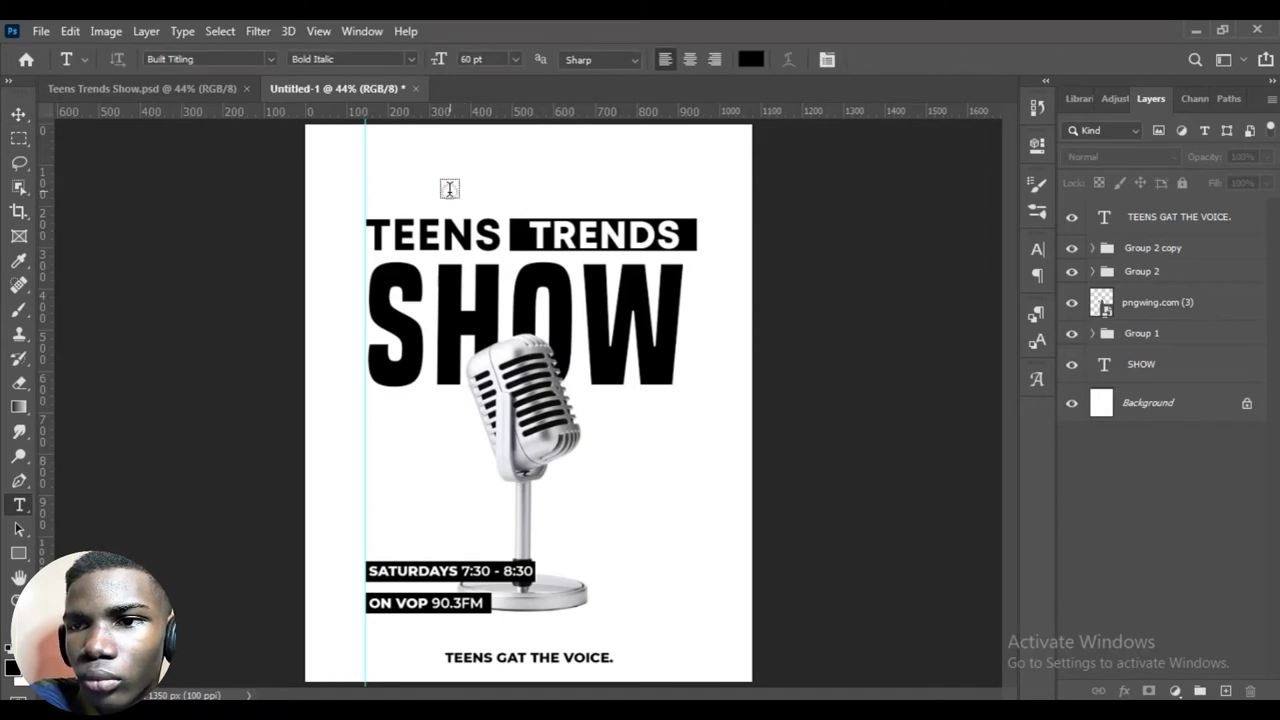
# Add a 'PRODUCED BY CC MEDIA' line above the title in Mont Blanc Demo Bold, 60 pt.
pyautogui.click(449, 189)
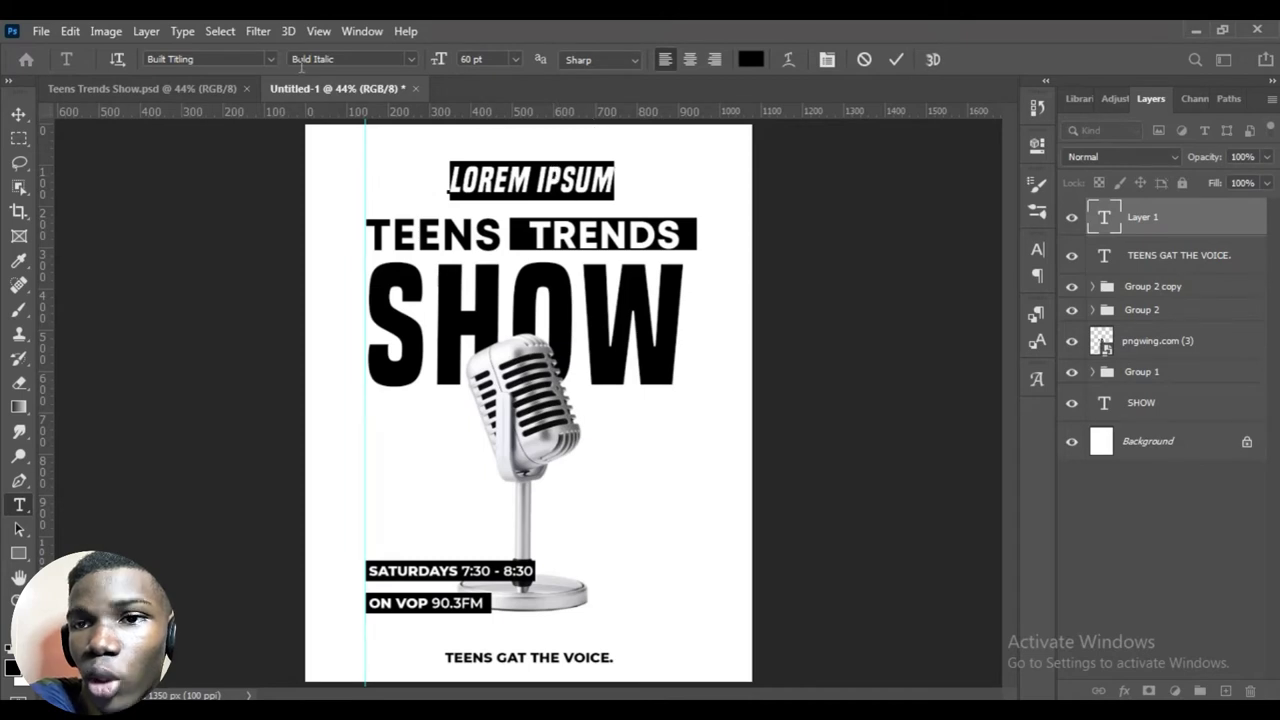
pyautogui.click(269, 60)
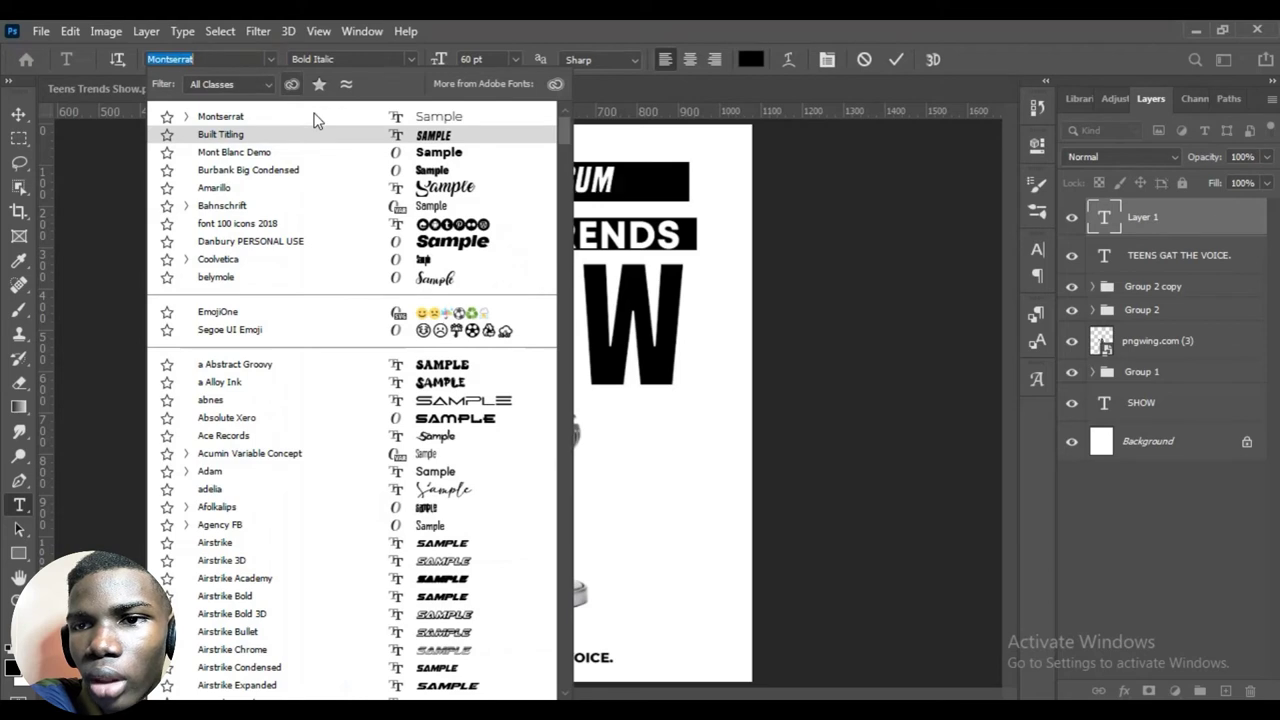
pyautogui.click(385, 155)
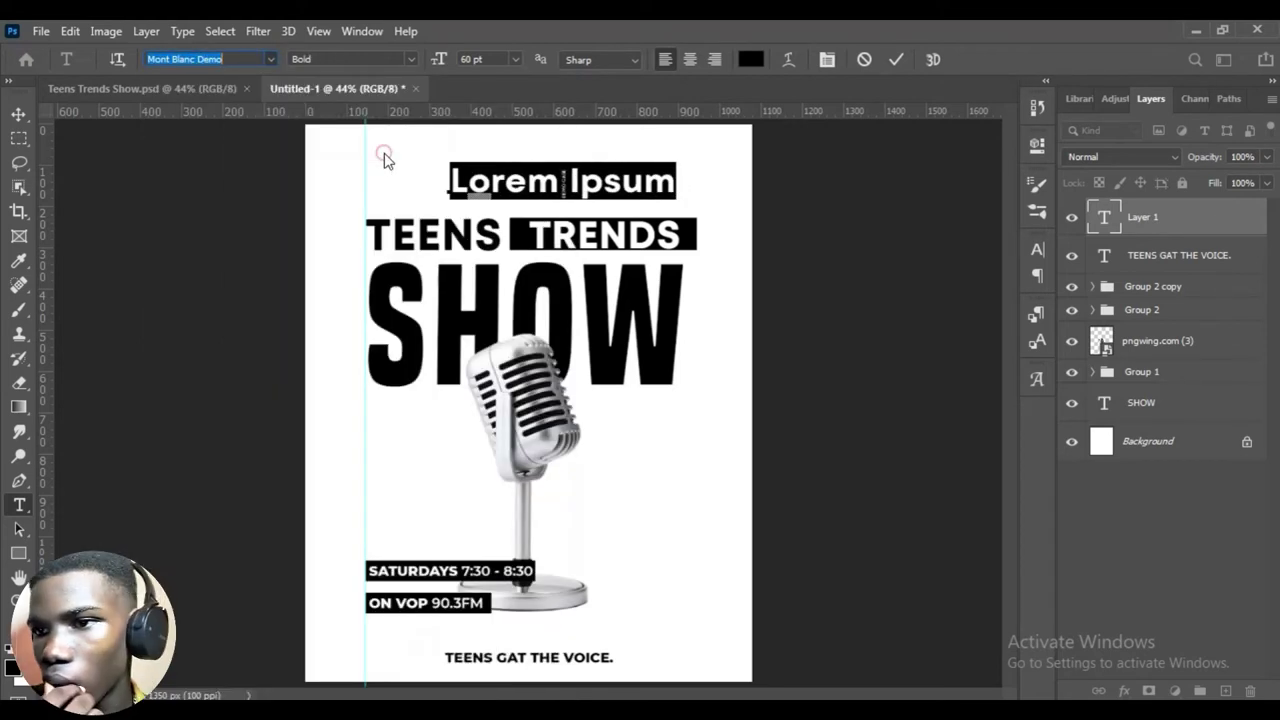
pyautogui.click(510, 148)
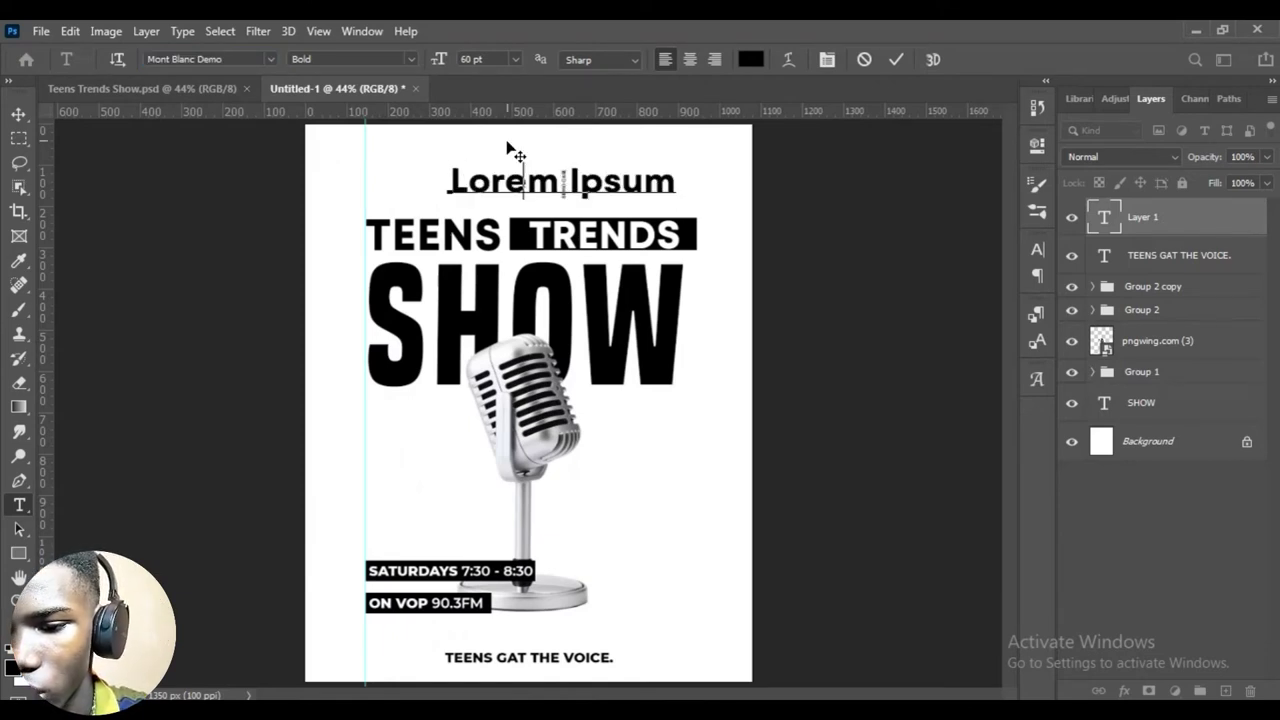
pyautogui.press('Right')
pyautogui.press('Right')
pyautogui.press('Right')
pyautogui.press('Right')
pyautogui.press('Right')
pyautogui.press('Right')
pyautogui.press('Right')
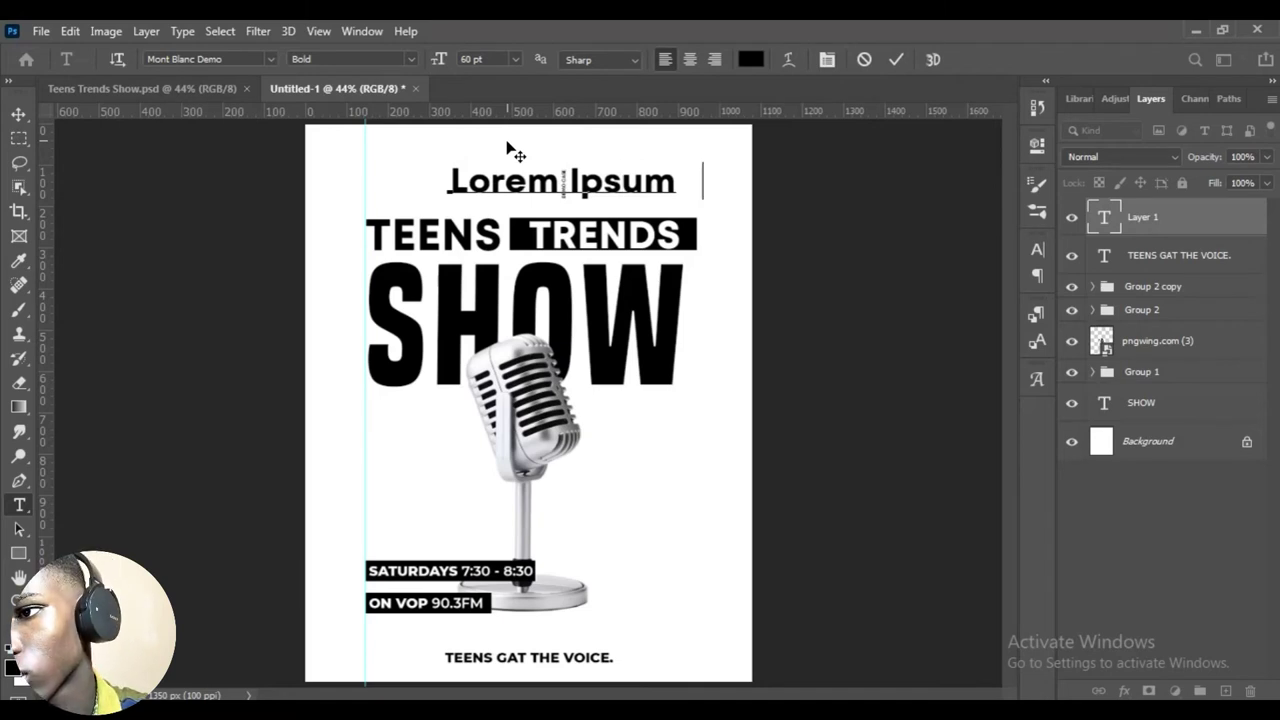
pyautogui.hotkey('ctrl', 'a')
pyautogui.hotkey('ctrl', 'v')
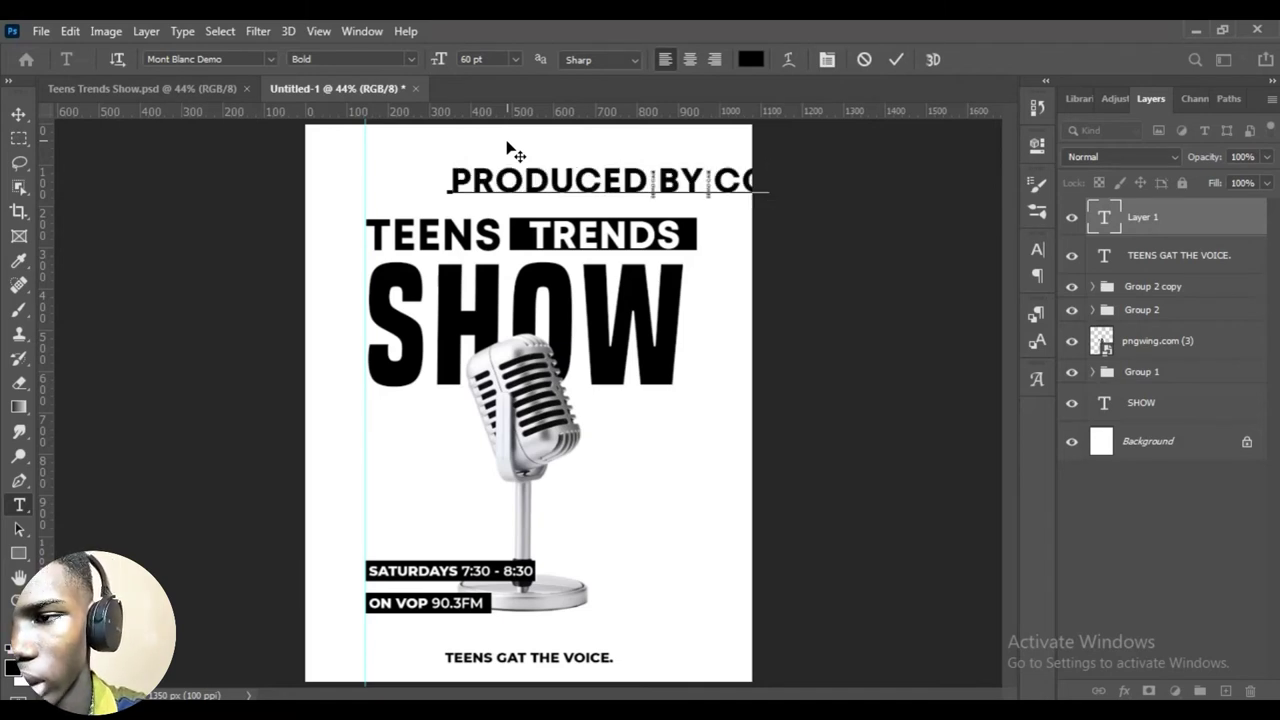
pyautogui.press('Right')
pyautogui.press('Right')
pyautogui.press('Right')
pyautogui.press('Right')
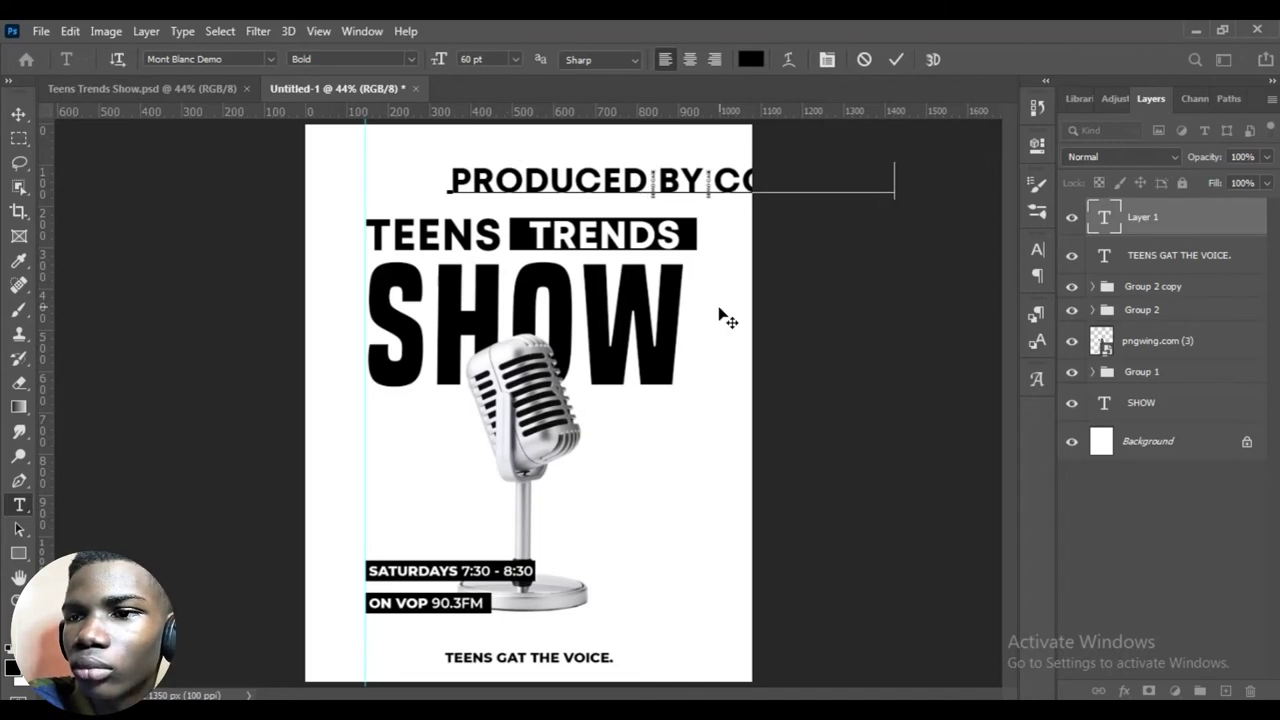
pyautogui.click(896, 59)
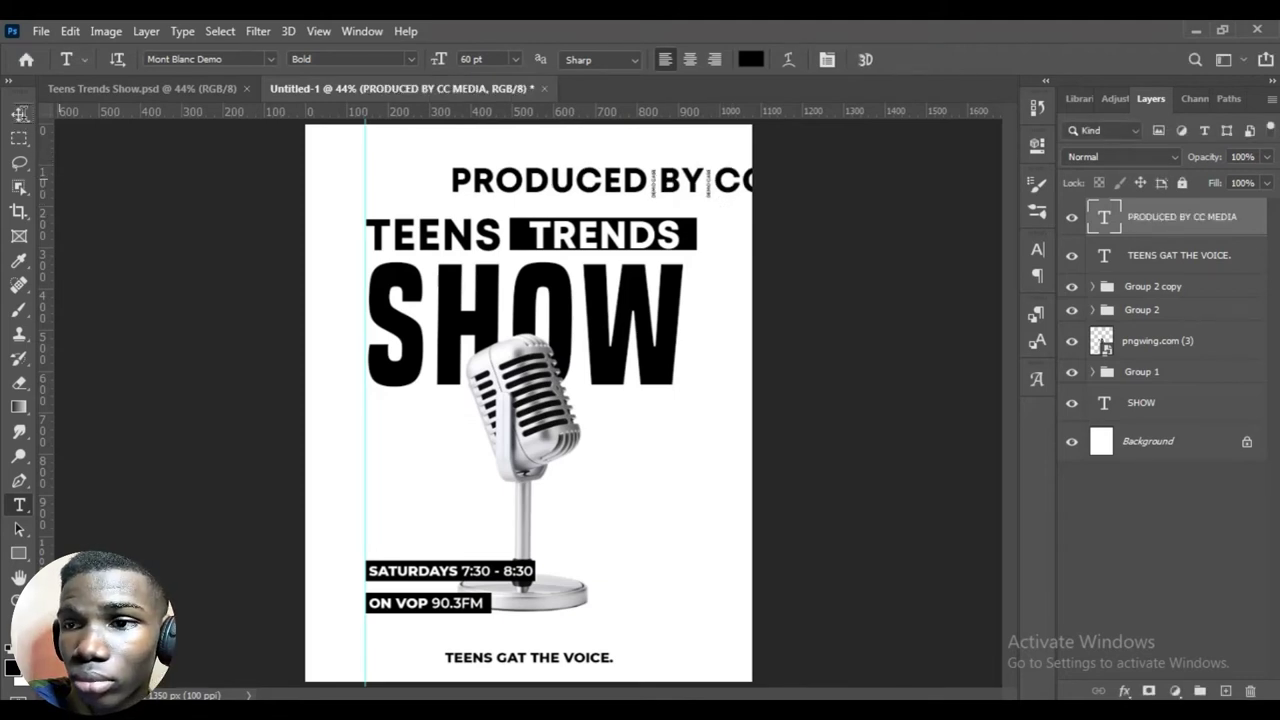
# Move the credit line above TEENS TRENDS and scale it down to 51.37%.
pyautogui.click(19, 113)
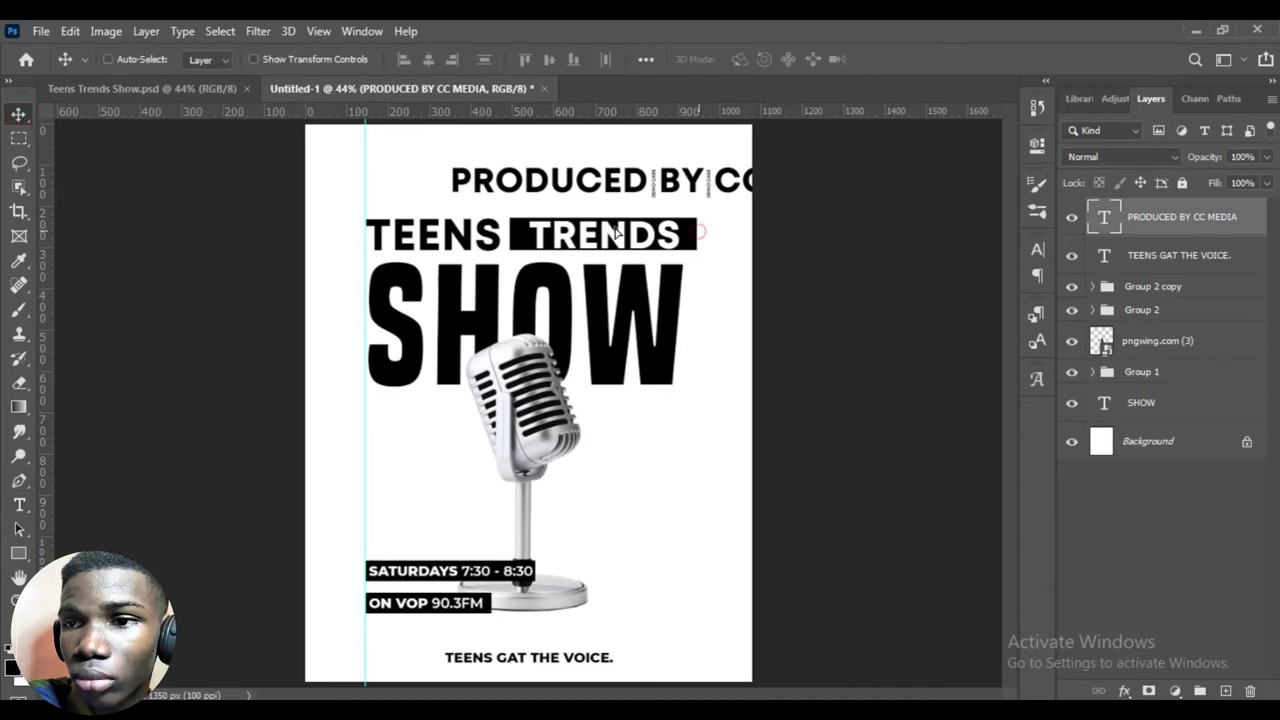
pyautogui.moveTo(617, 232); pyautogui.dragTo(527, 192)
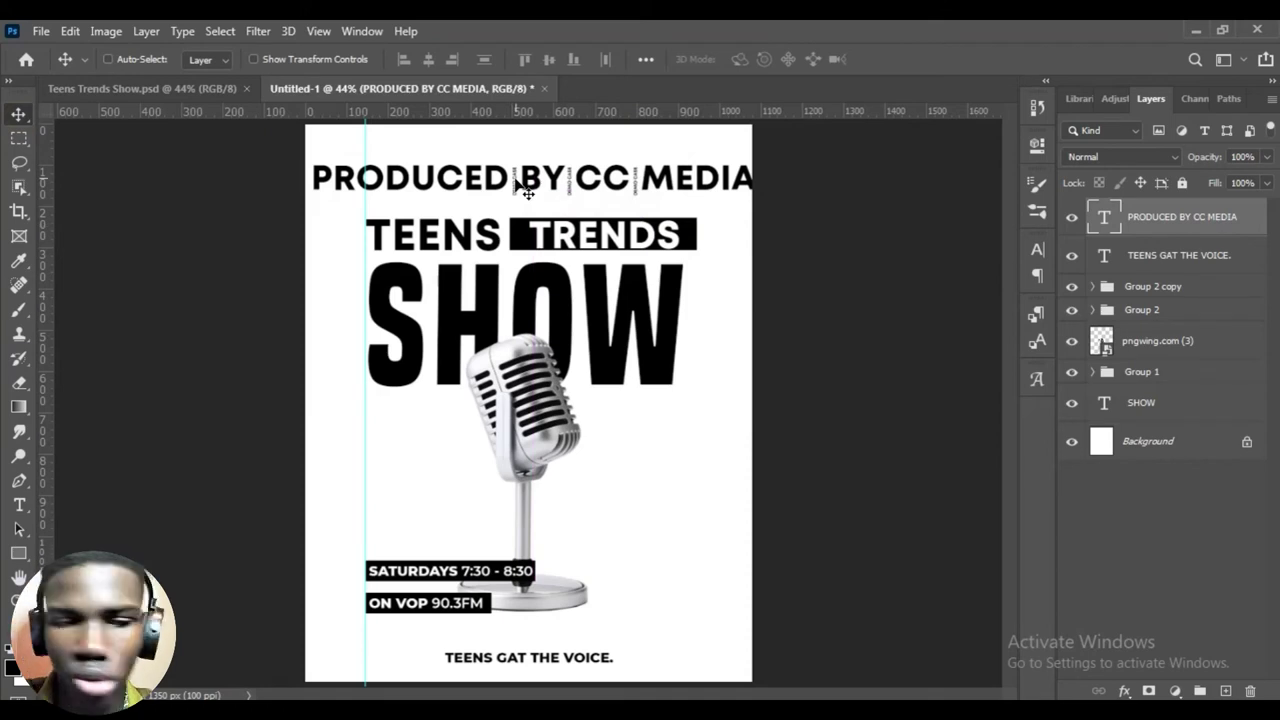
pyautogui.press('ctrl')
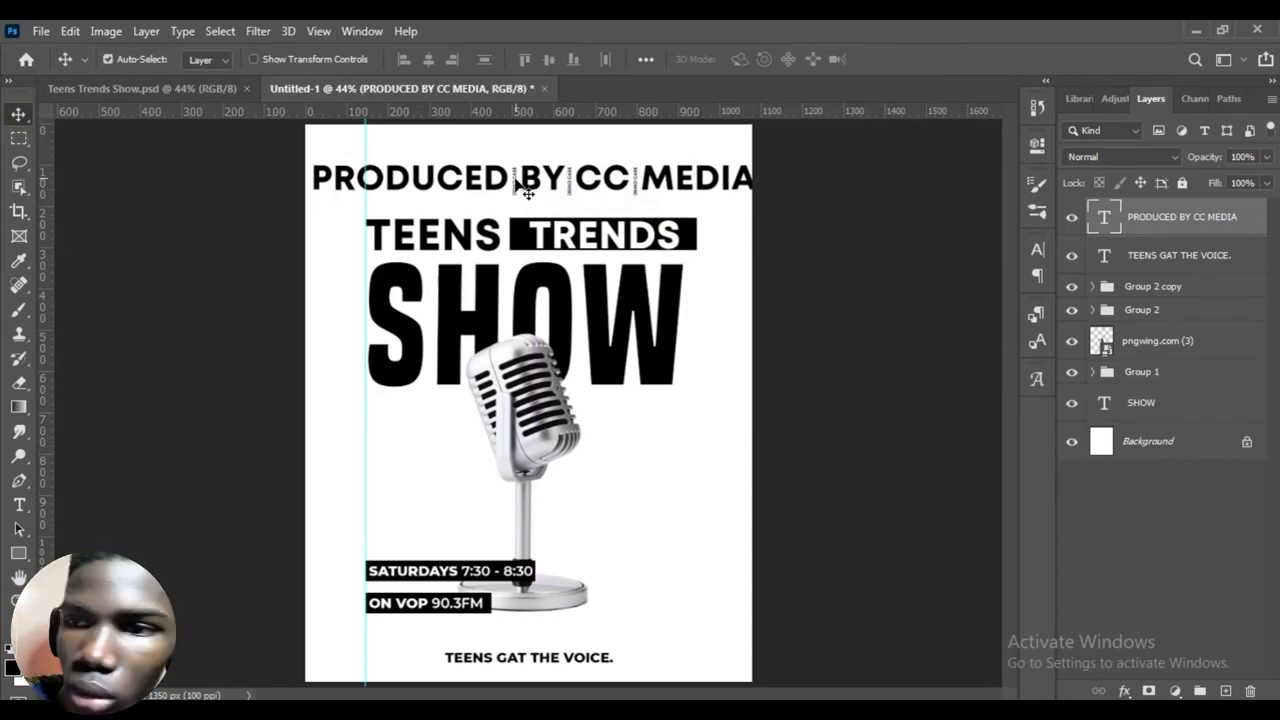
pyautogui.hotkey('ctrl', 't')
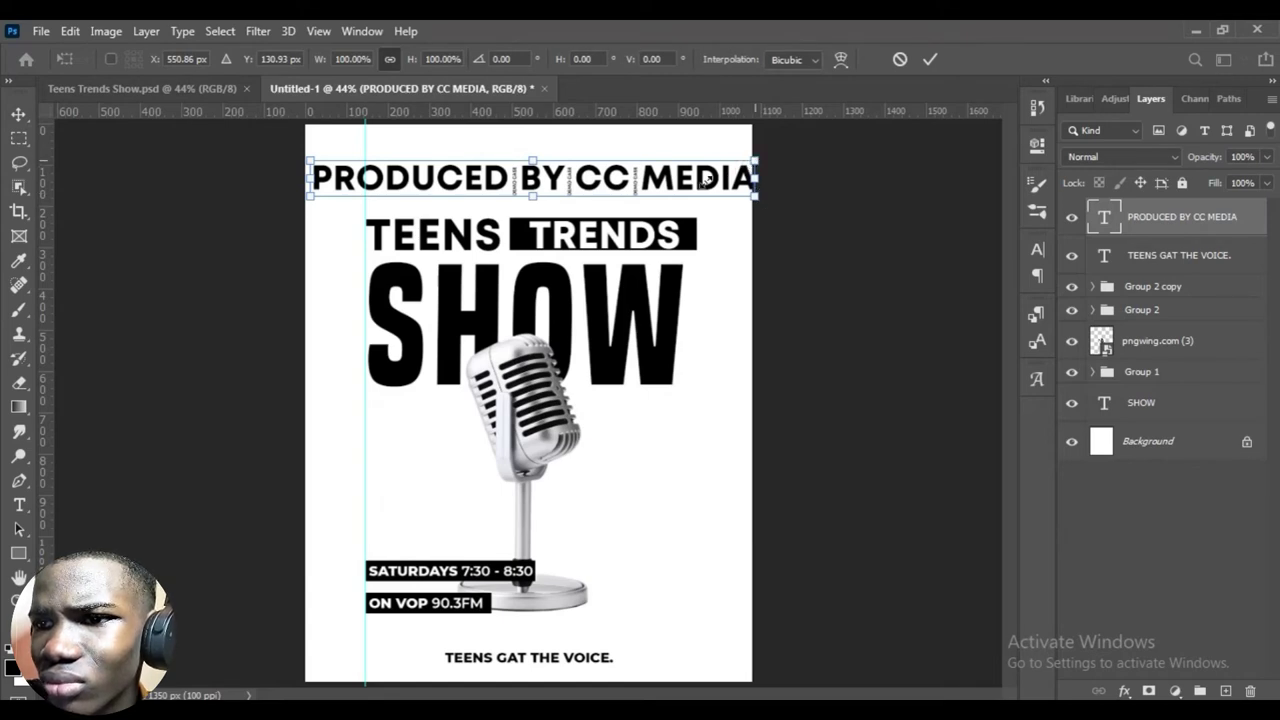
pyautogui.moveTo(757, 195); pyautogui.dragTo(598, 196)
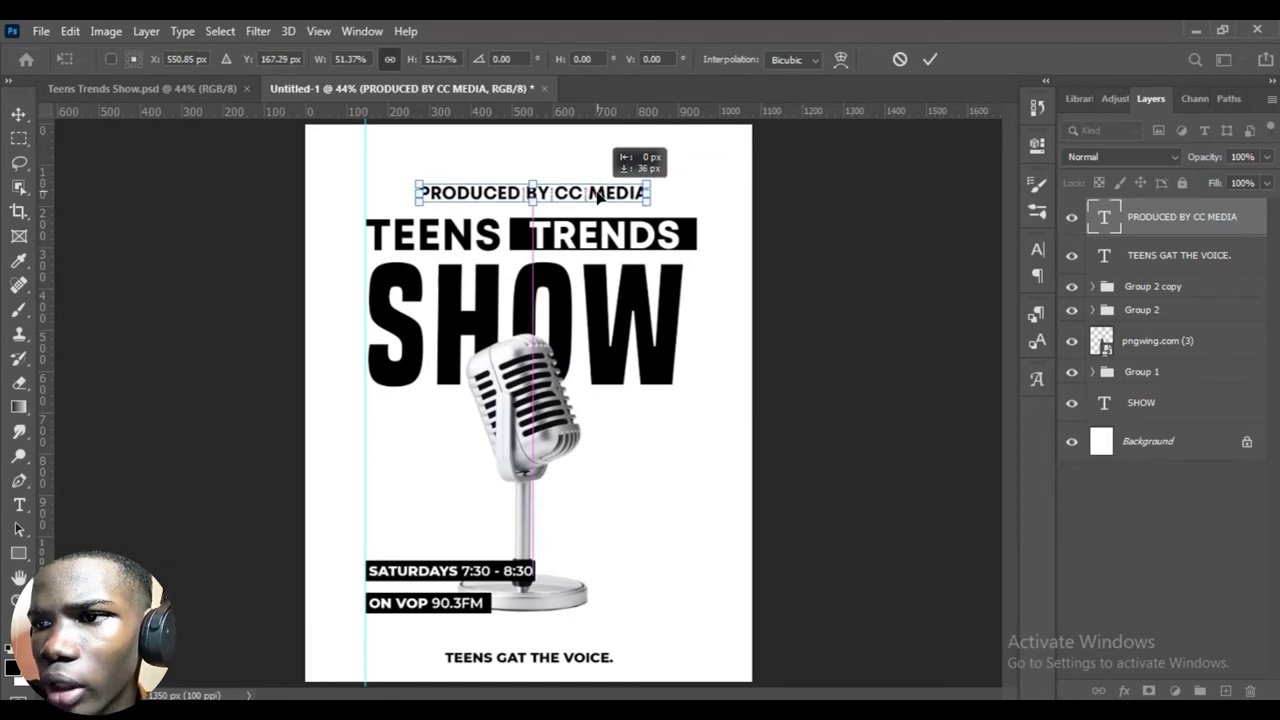
pyautogui.click(922, 63)
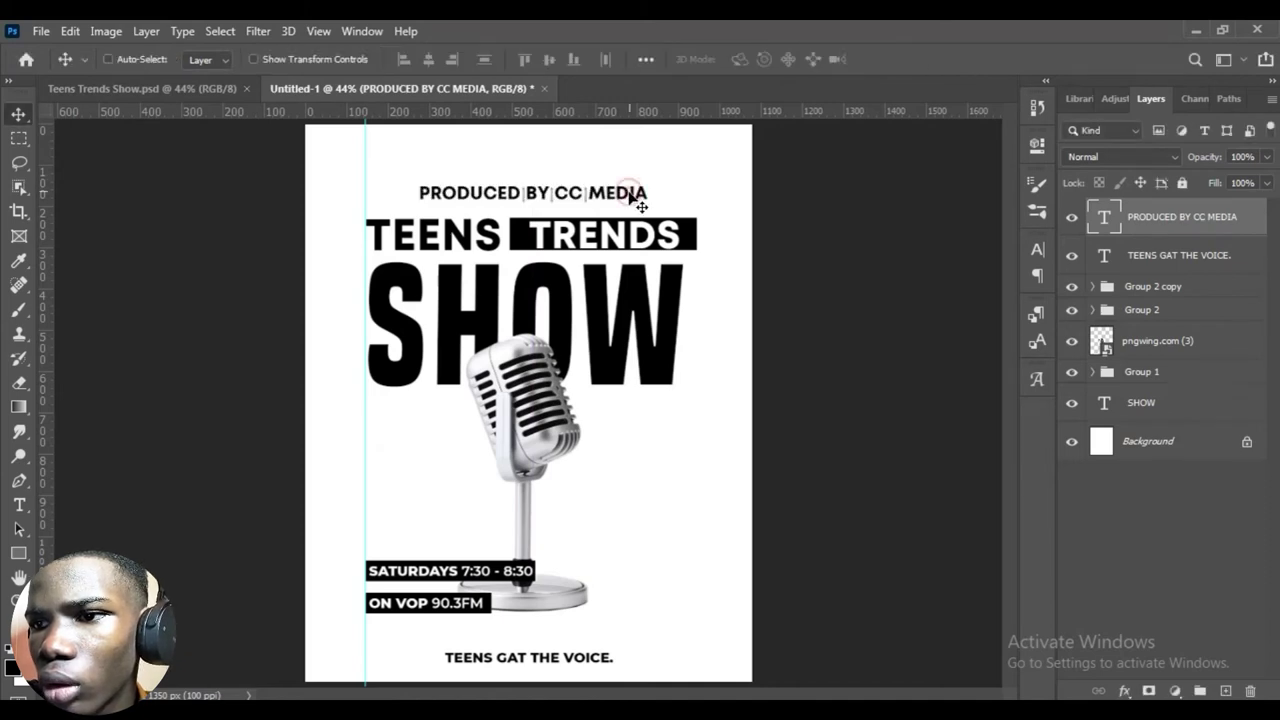
# Switch the PRODUCED BY CC MEDIA credit from Mont Blanc Demo to Montserrat Bold.
pyautogui.press('t')
pyautogui.tripleClick(644, 192)
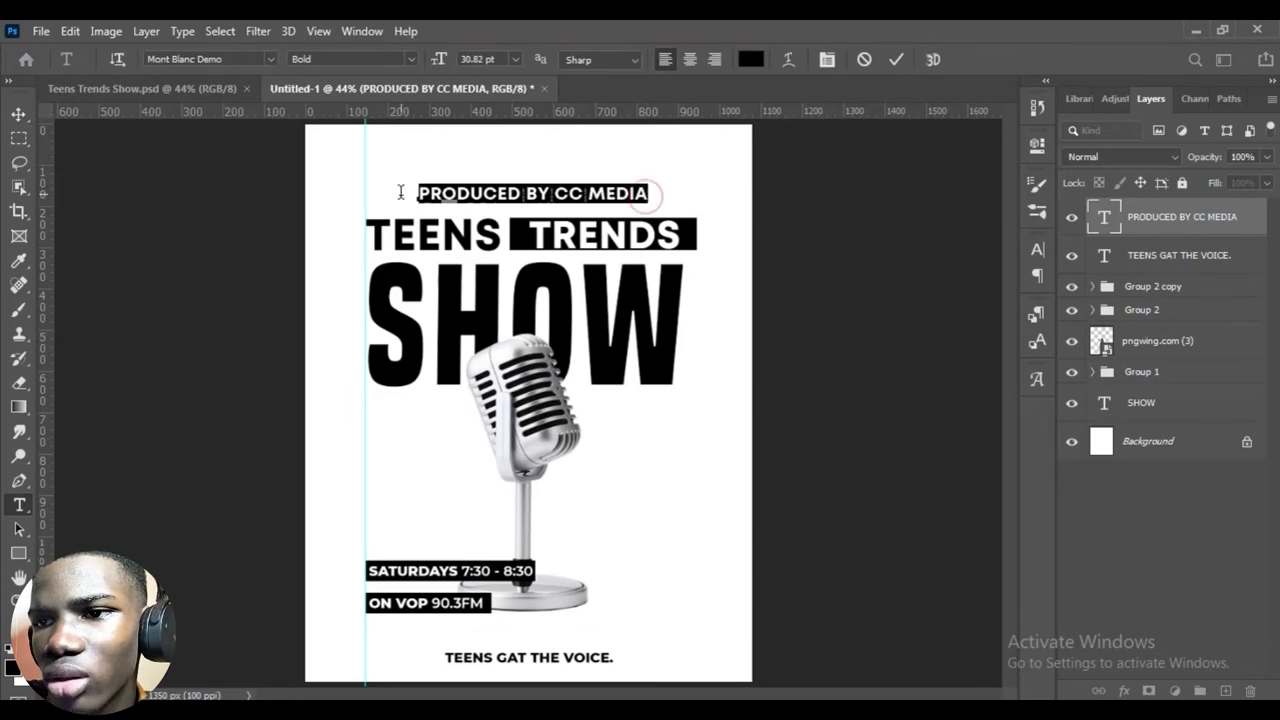
pyautogui.click(272, 58)
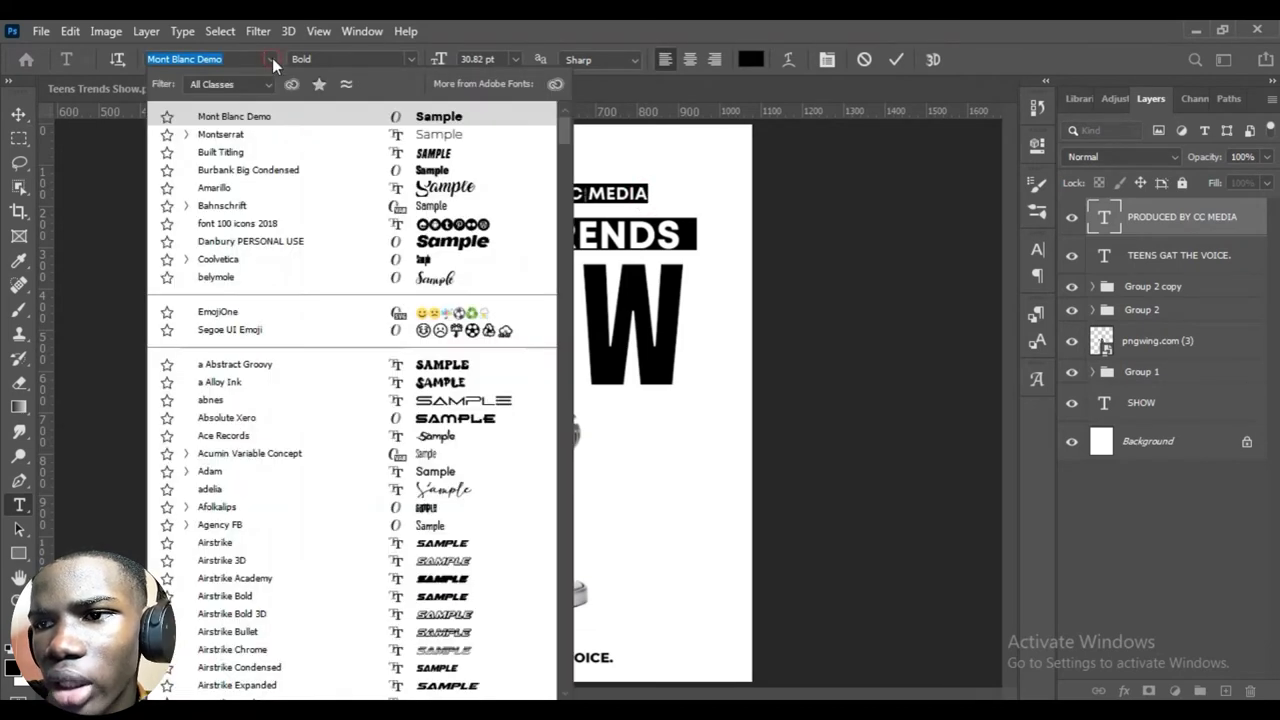
pyautogui.click(309, 139)
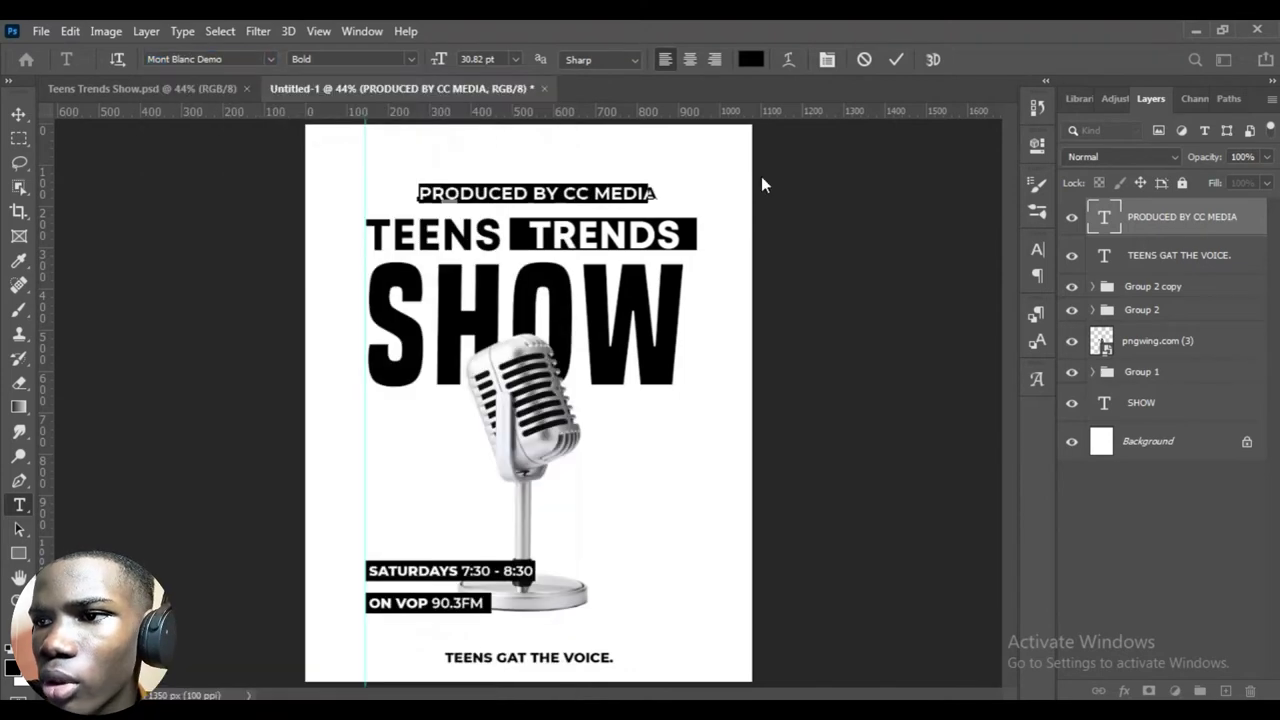
pyautogui.click(893, 60)
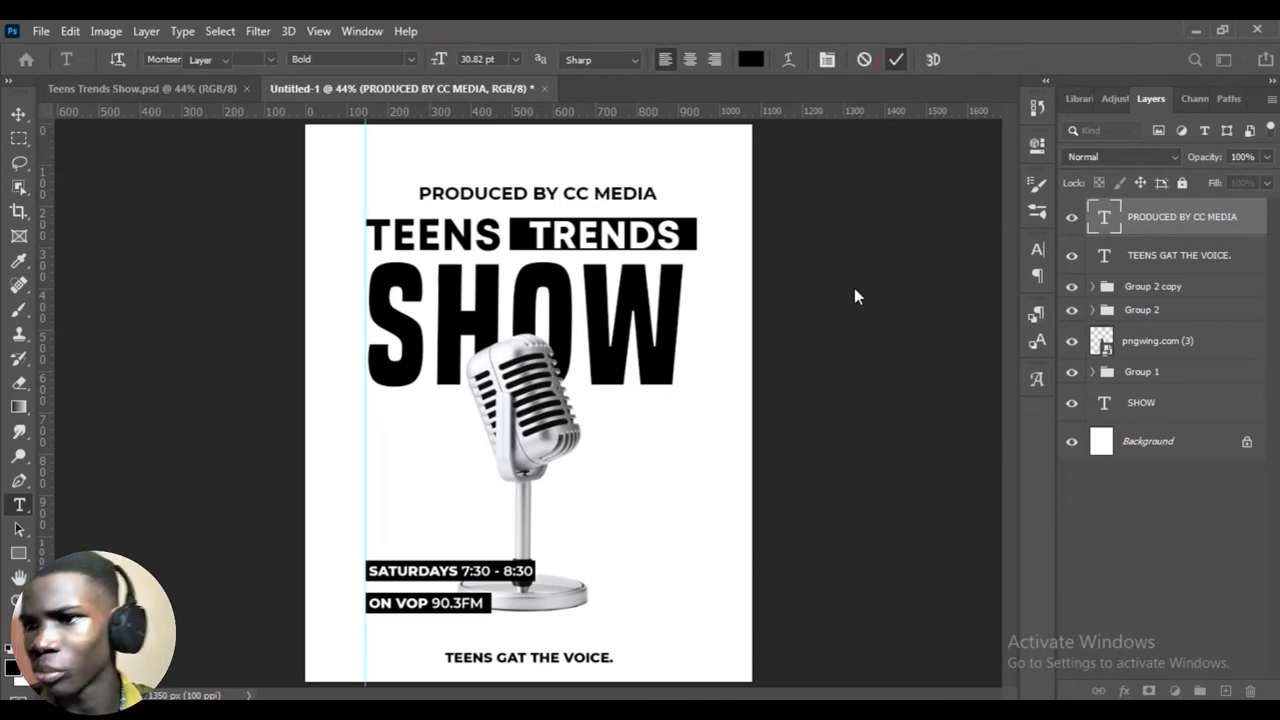
pyautogui.press('v')
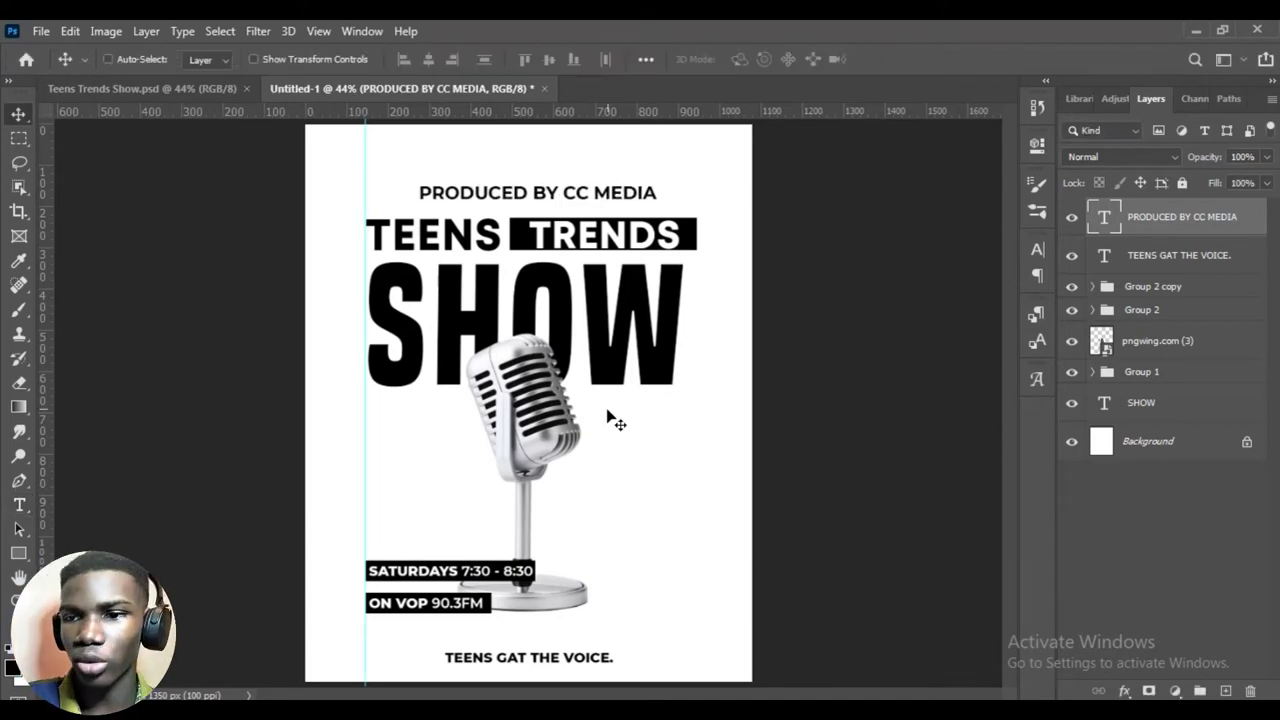
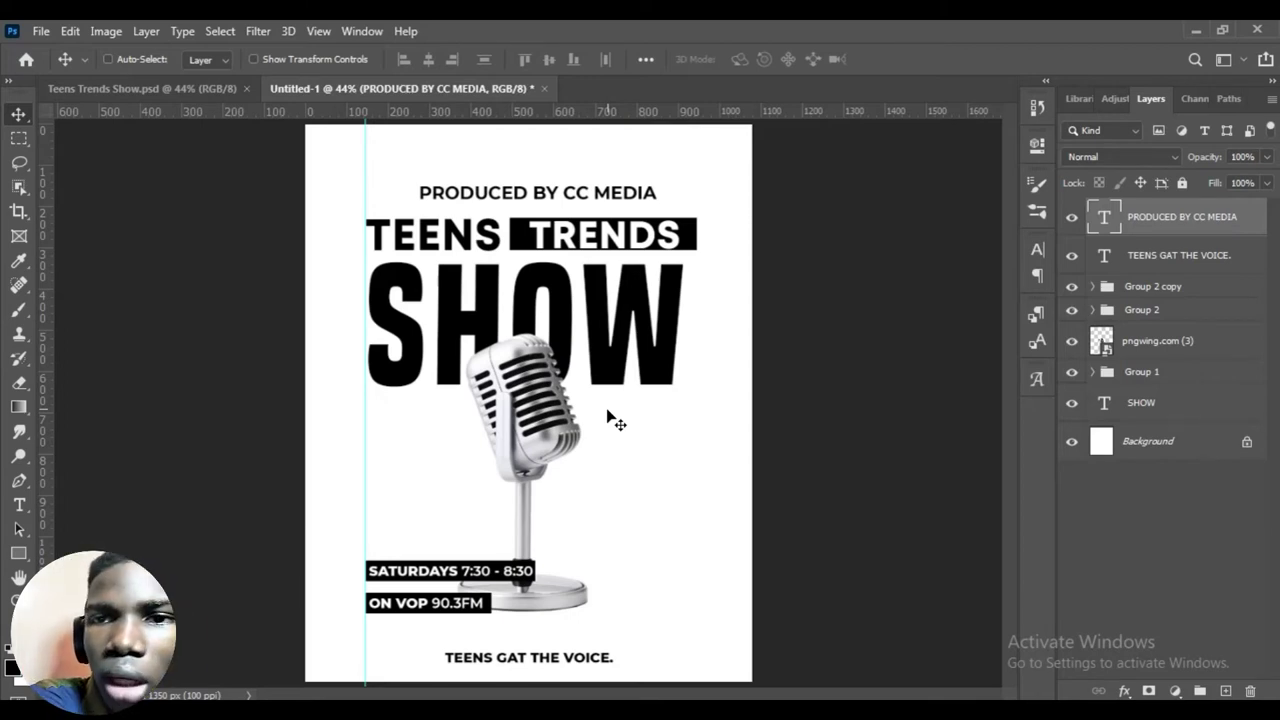
# In the finished Teens Trends Show poster, expand Group 1 and select the TEENS text layer.
pyautogui.click(136, 83)
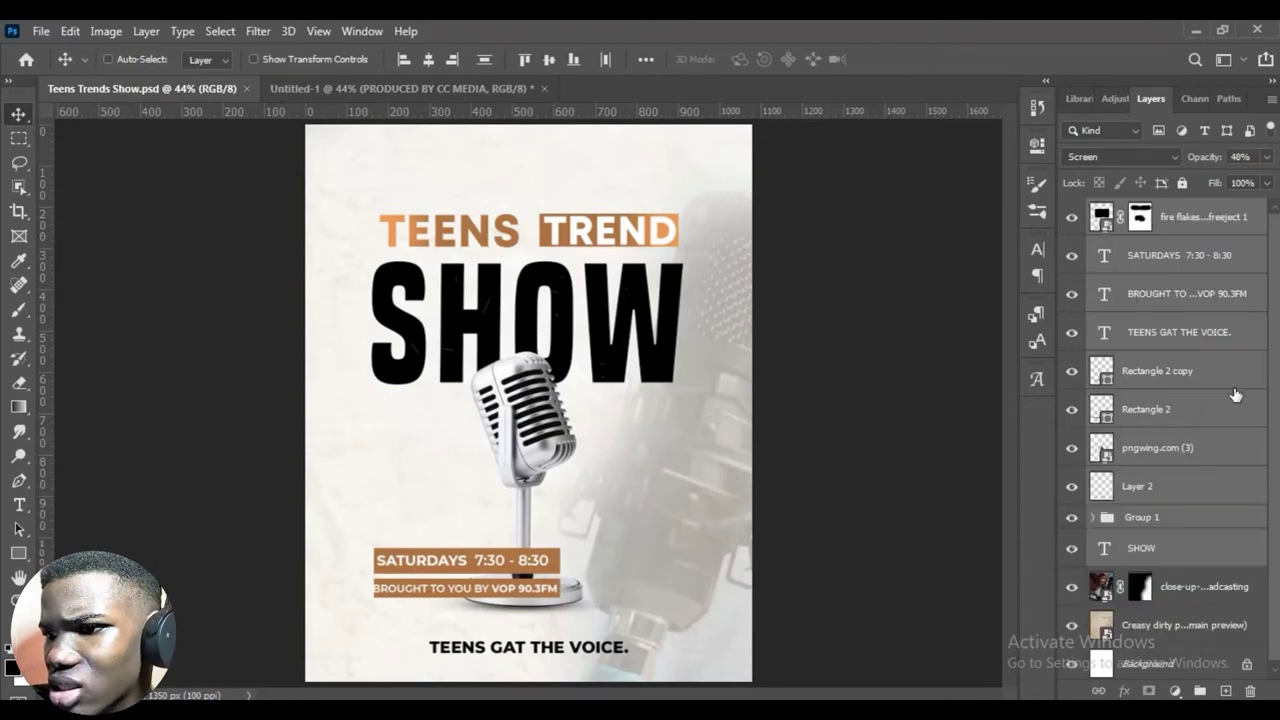
pyautogui.click(1093, 517)
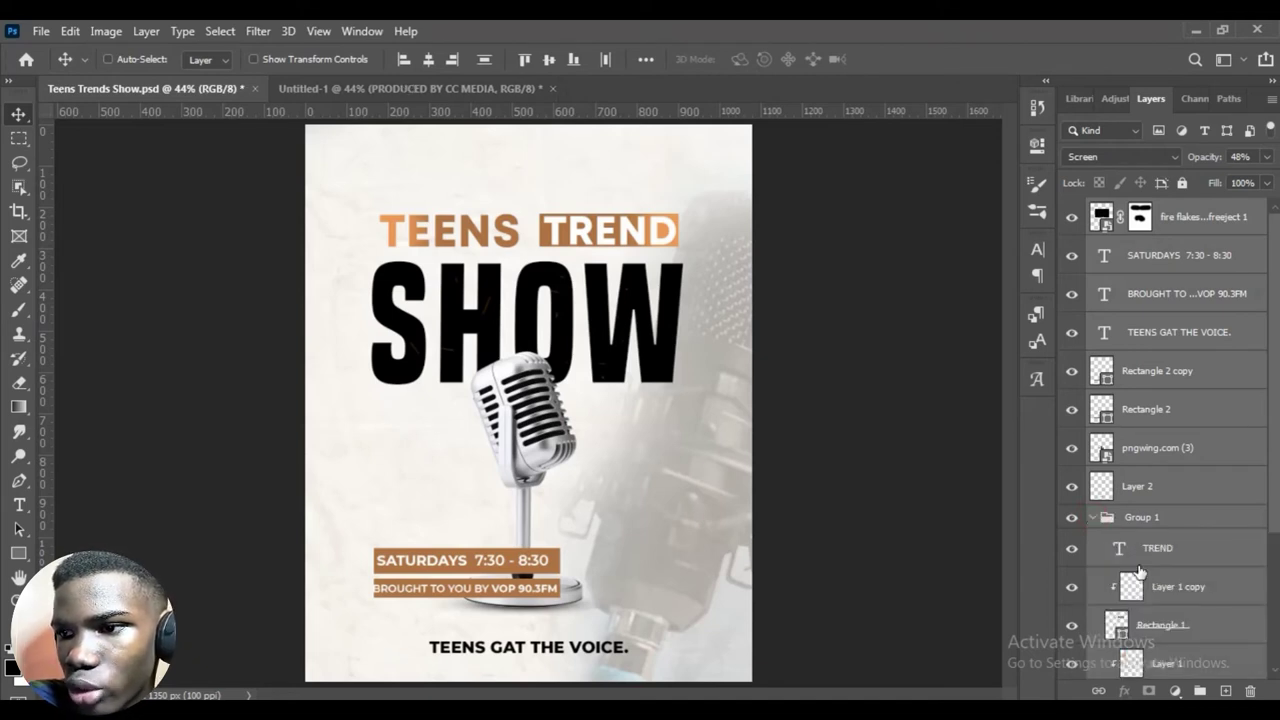
pyautogui.click(1207, 556)
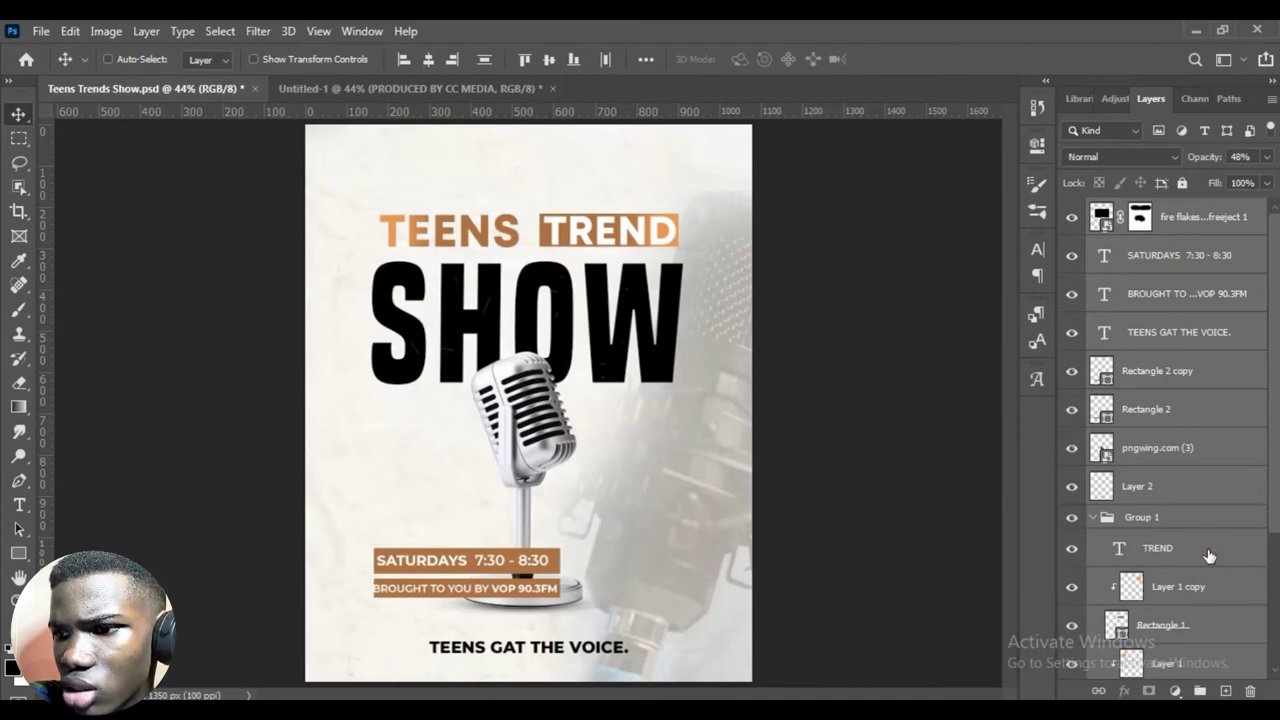
pyautogui.click(1228, 545)
pyautogui.scroll(-2, 1237, 563)
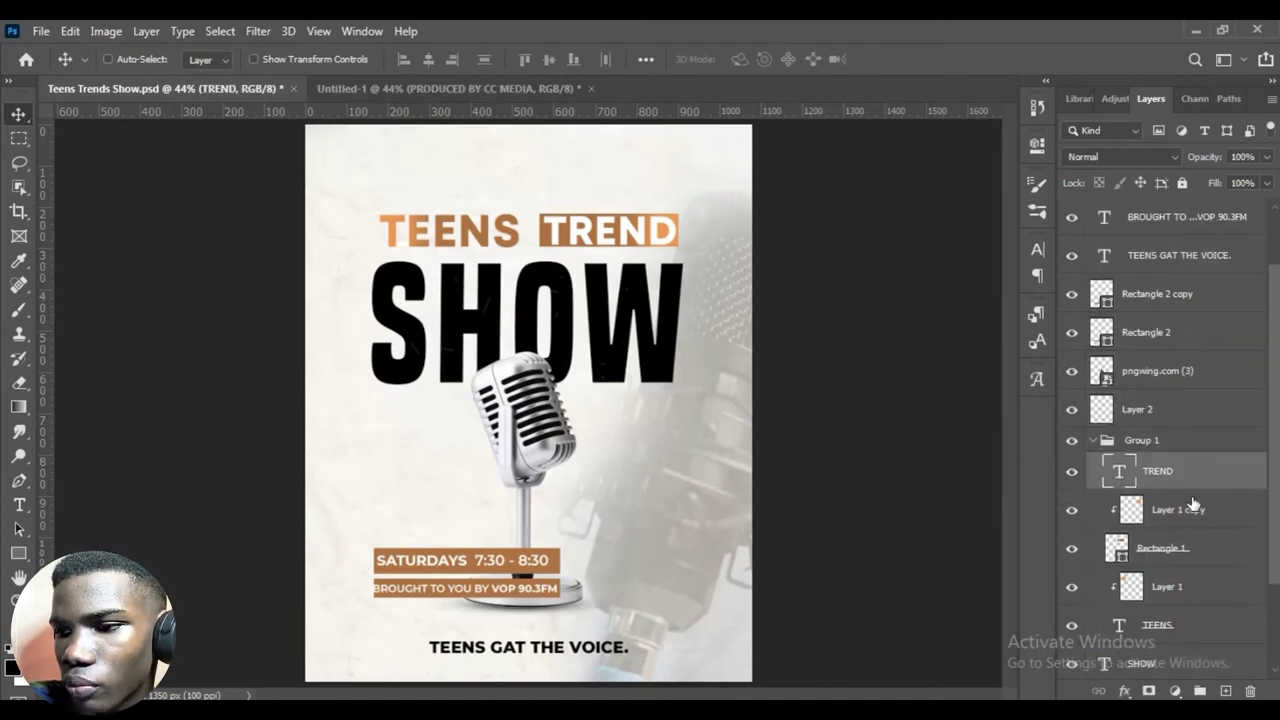
pyautogui.click(1208, 635)
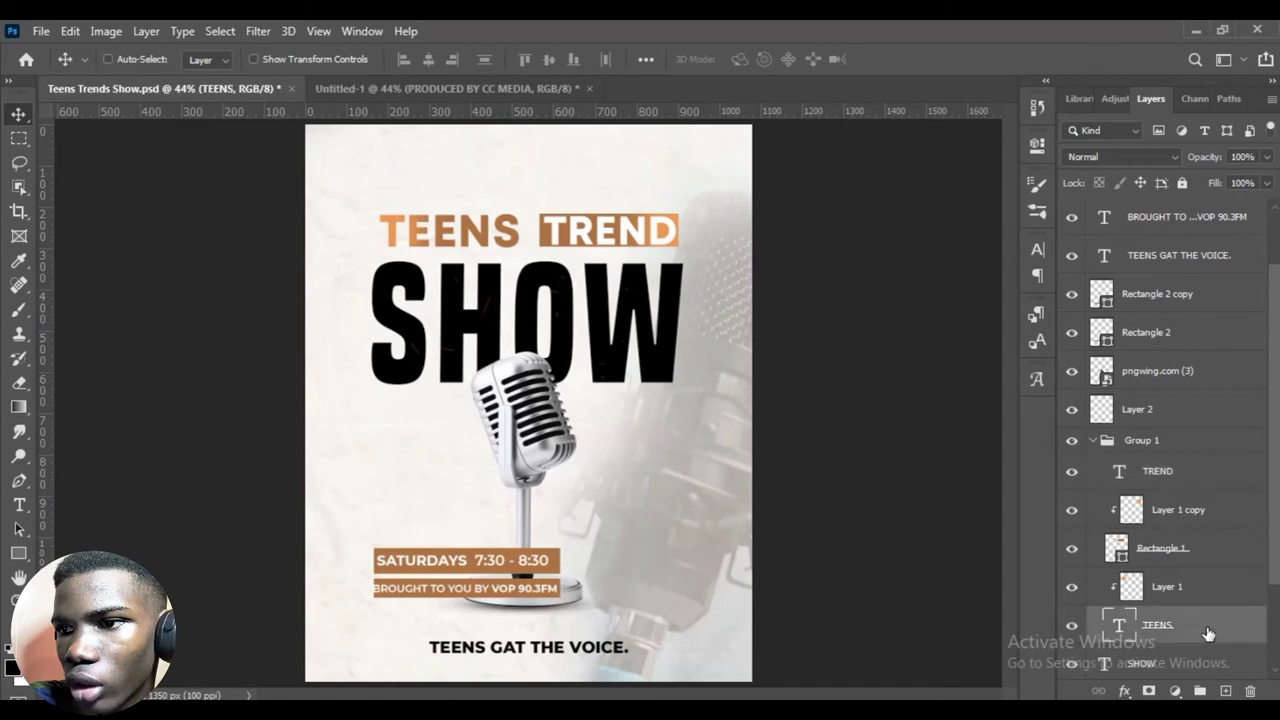
# Copy the TEENS text colour hex ad7344 from the Character colour picker and close it.
pyautogui.click(1036, 250)
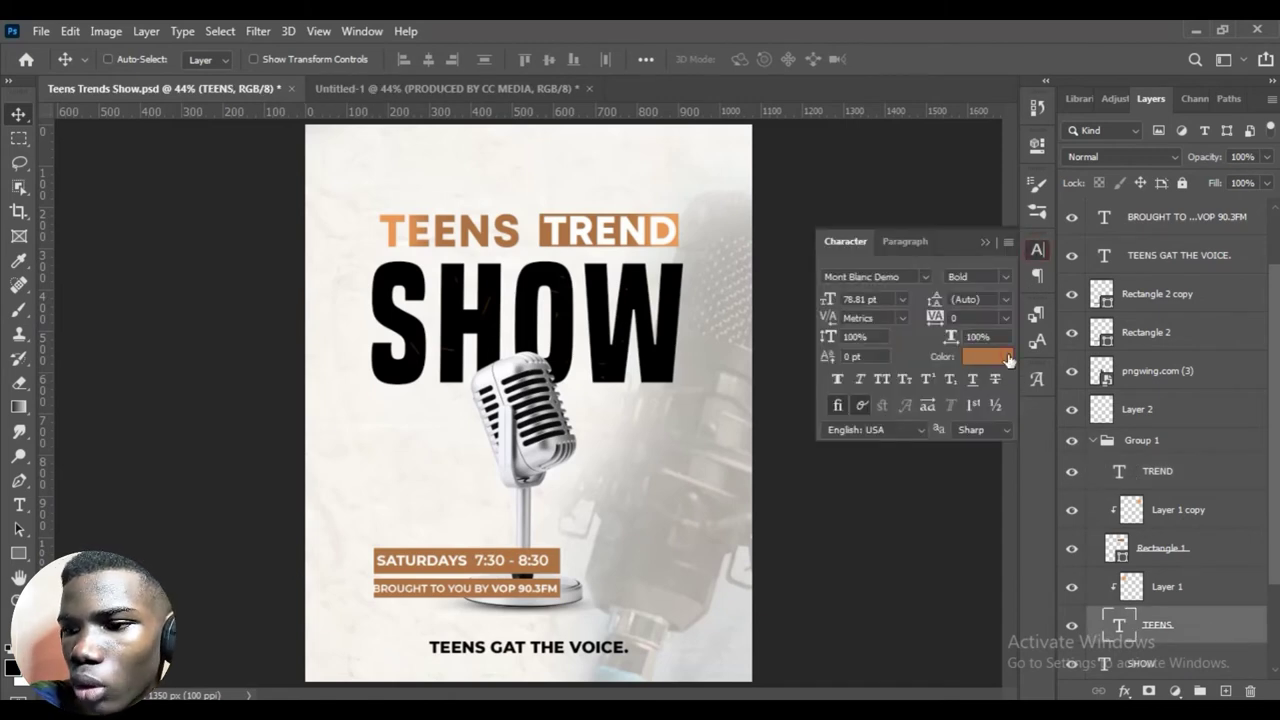
pyautogui.click(1008, 358)
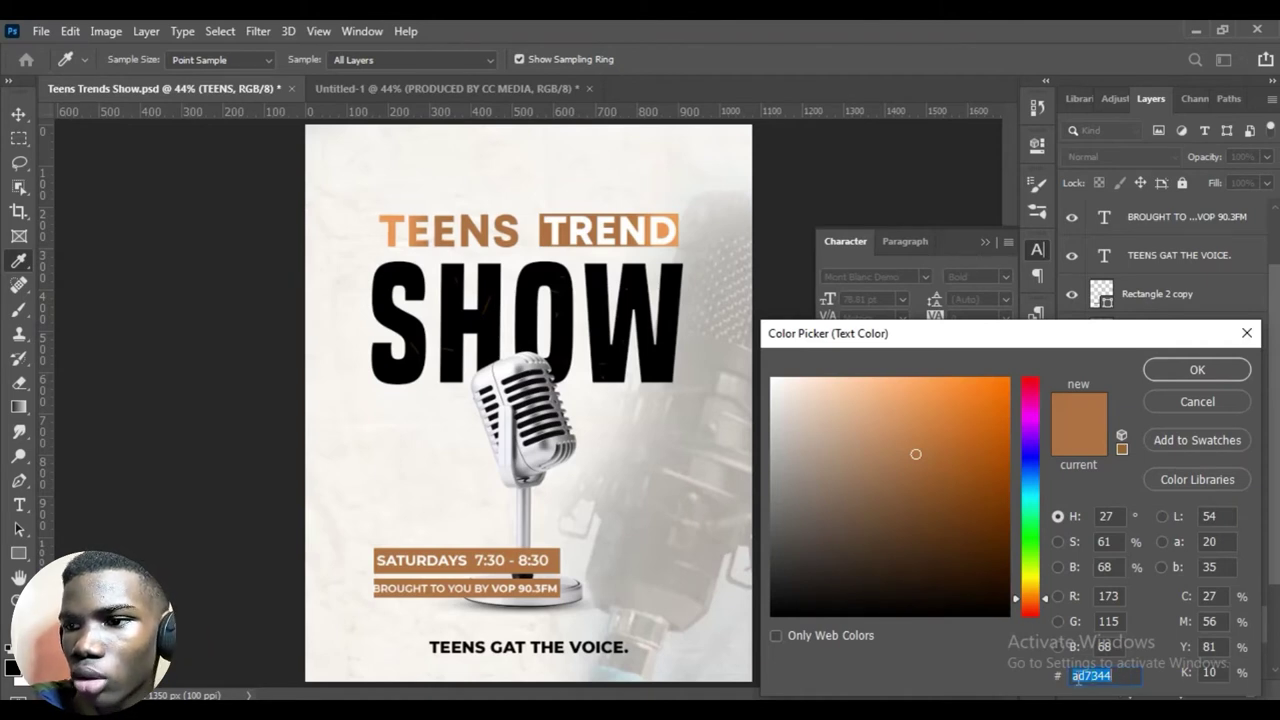
pyautogui.rightClick(1077, 678)
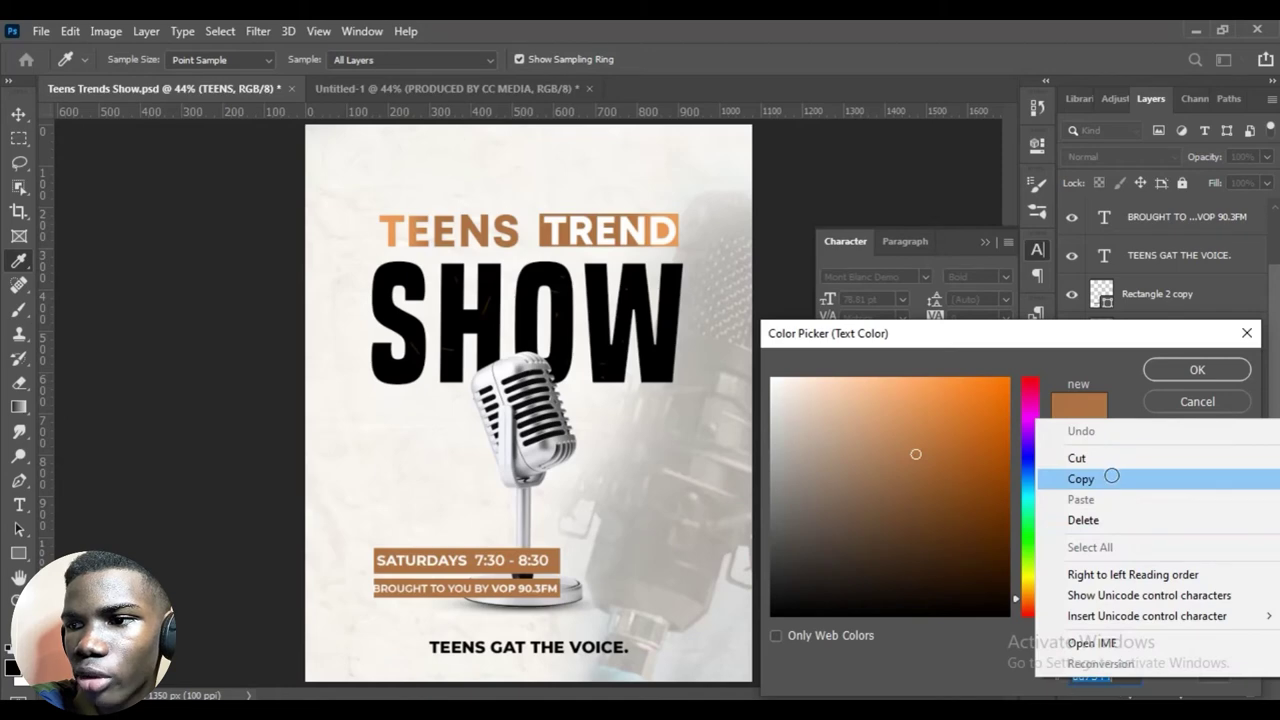
pyautogui.click(1112, 477)
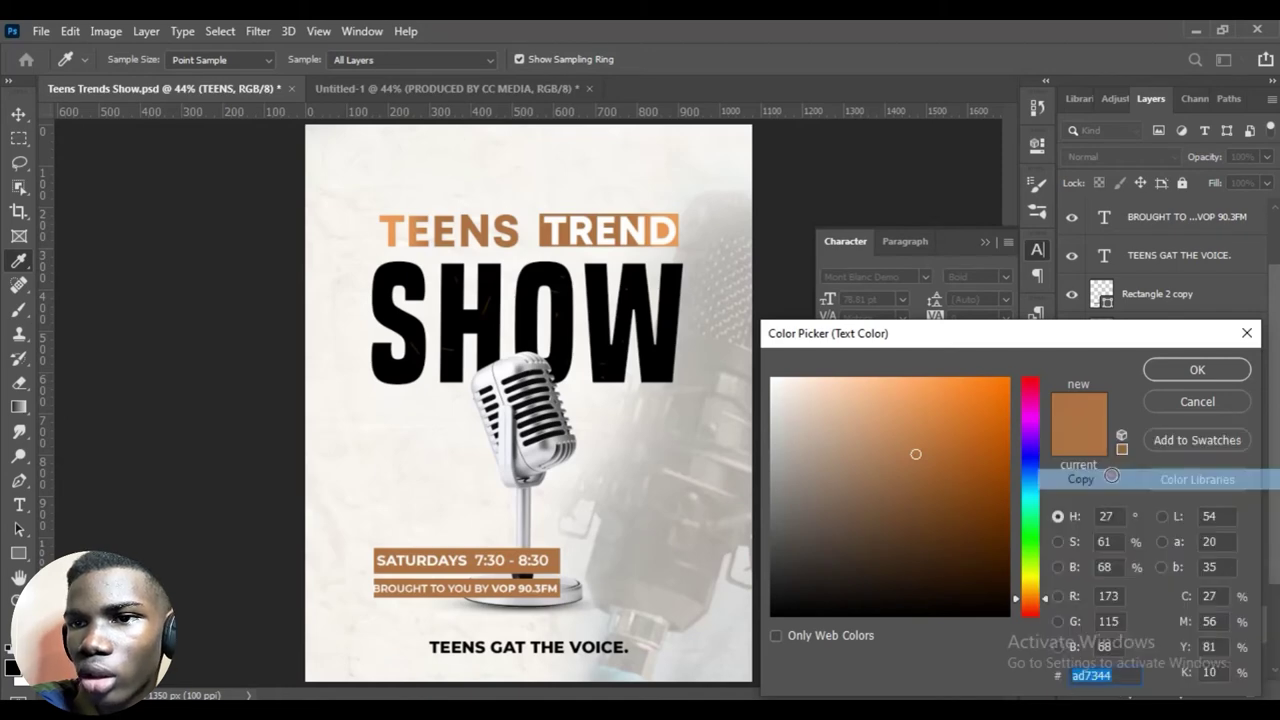
pyautogui.click(1186, 370)
# In Untitled-1, paste hex ad7344 into the TEENS layer's Character colour to make it brown.
pyautogui.press('v')
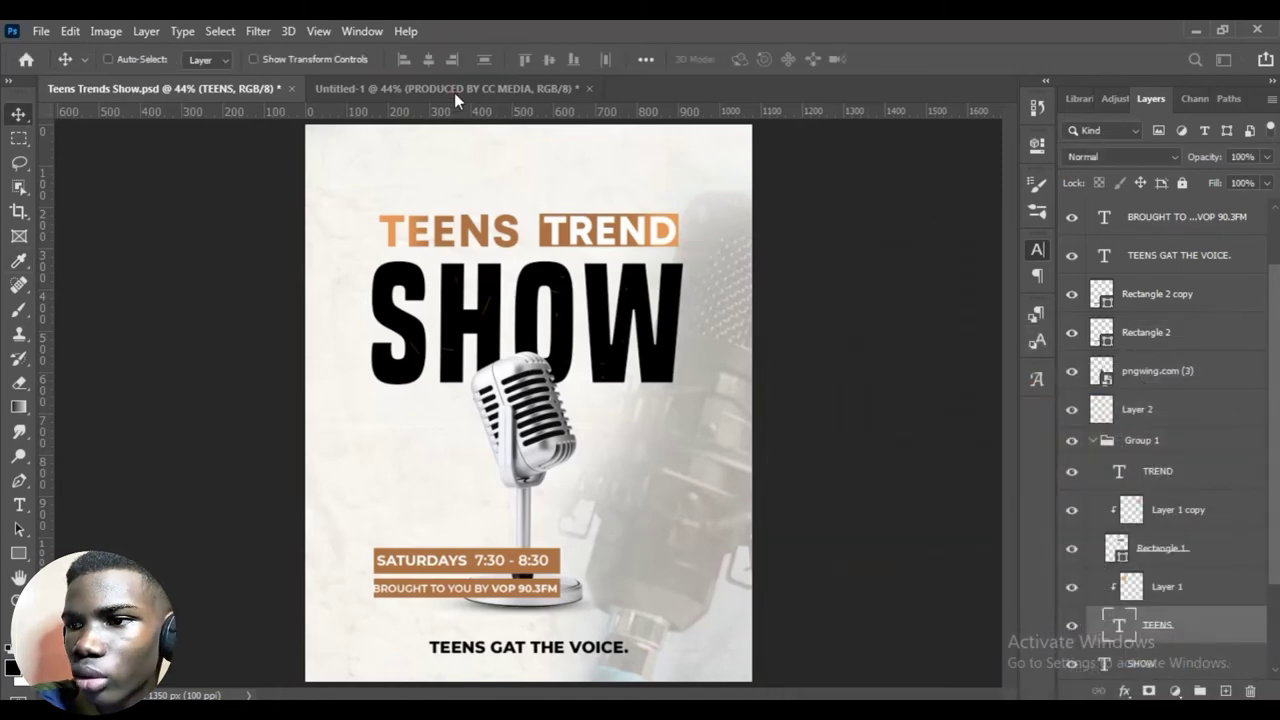
pyautogui.click(454, 92)
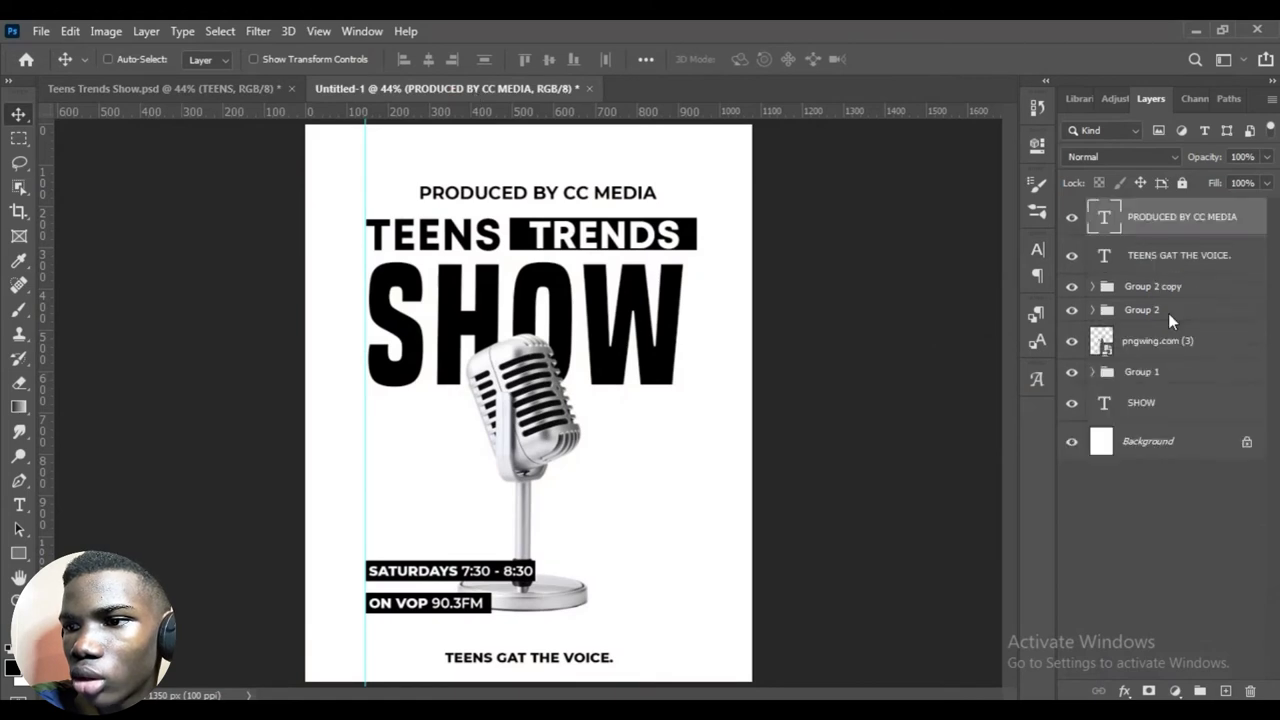
pyautogui.click(1093, 372)
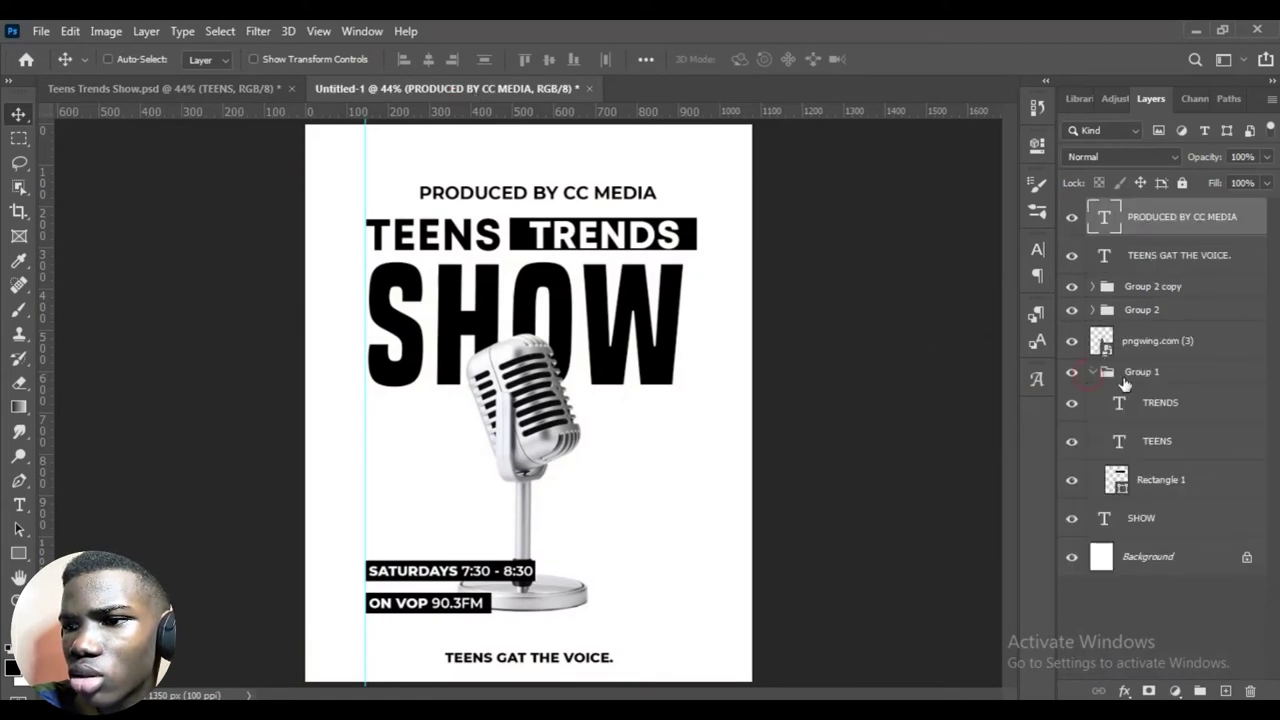
pyautogui.click(1165, 444)
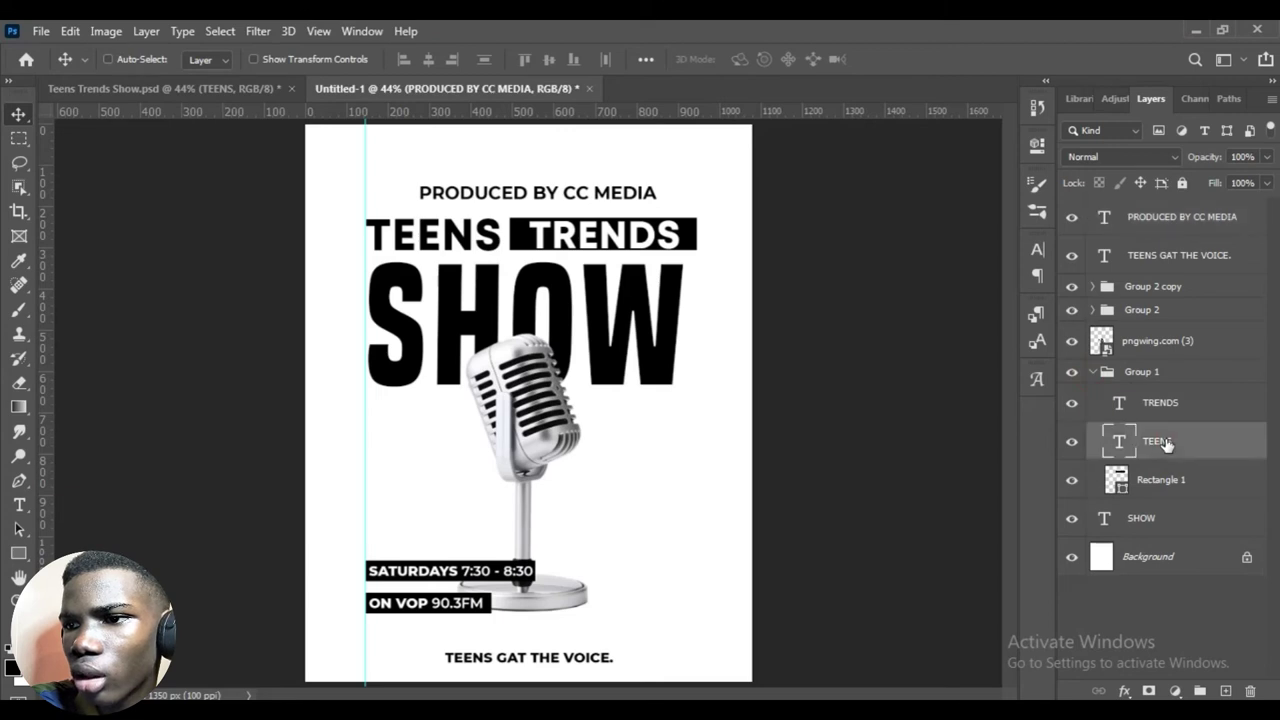
pyautogui.click(1040, 252)
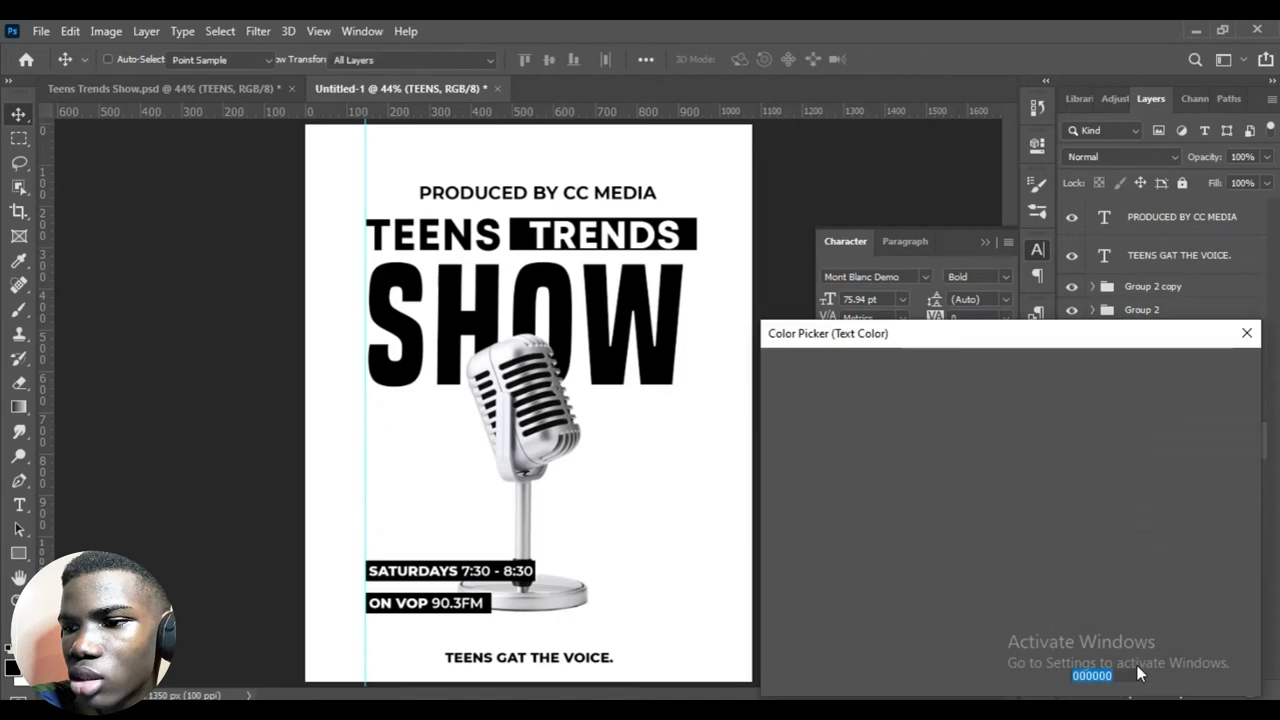
pyautogui.rightClick(1108, 648)
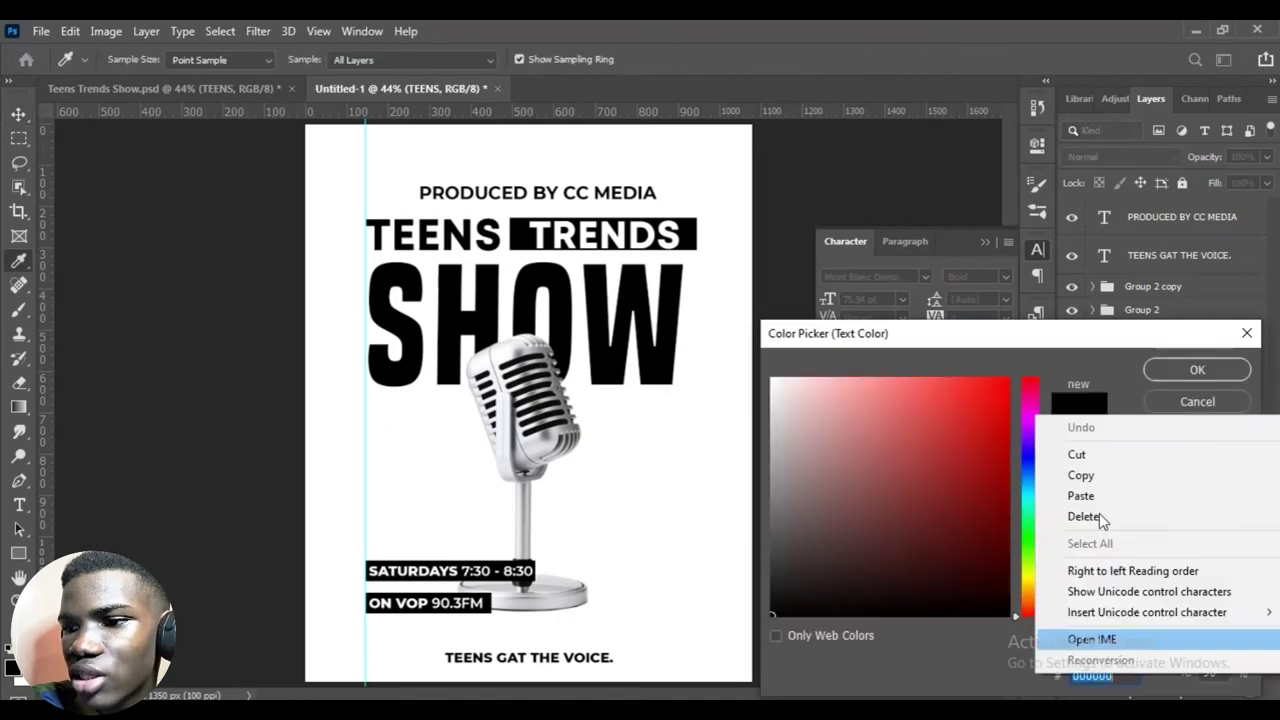
pyautogui.click(1104, 512)
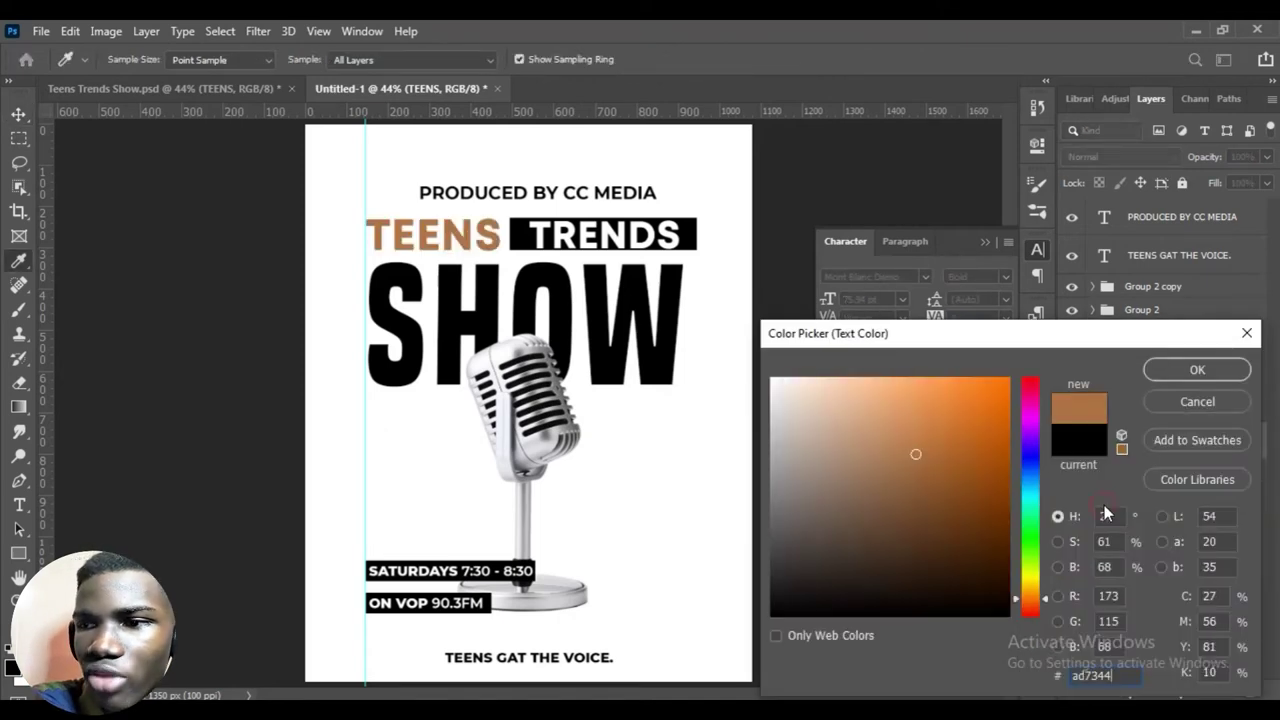
pyautogui.click(1203, 379)
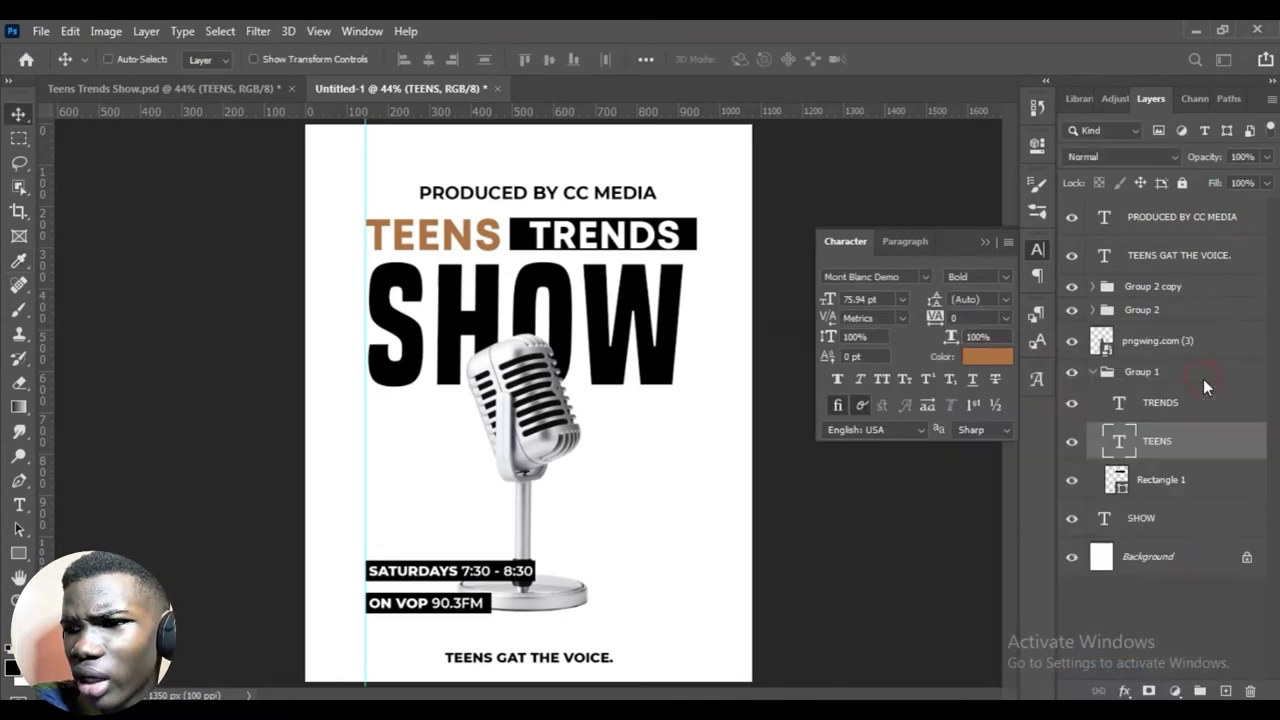
pyautogui.press('Escape')
pyautogui.click(1141, 482)
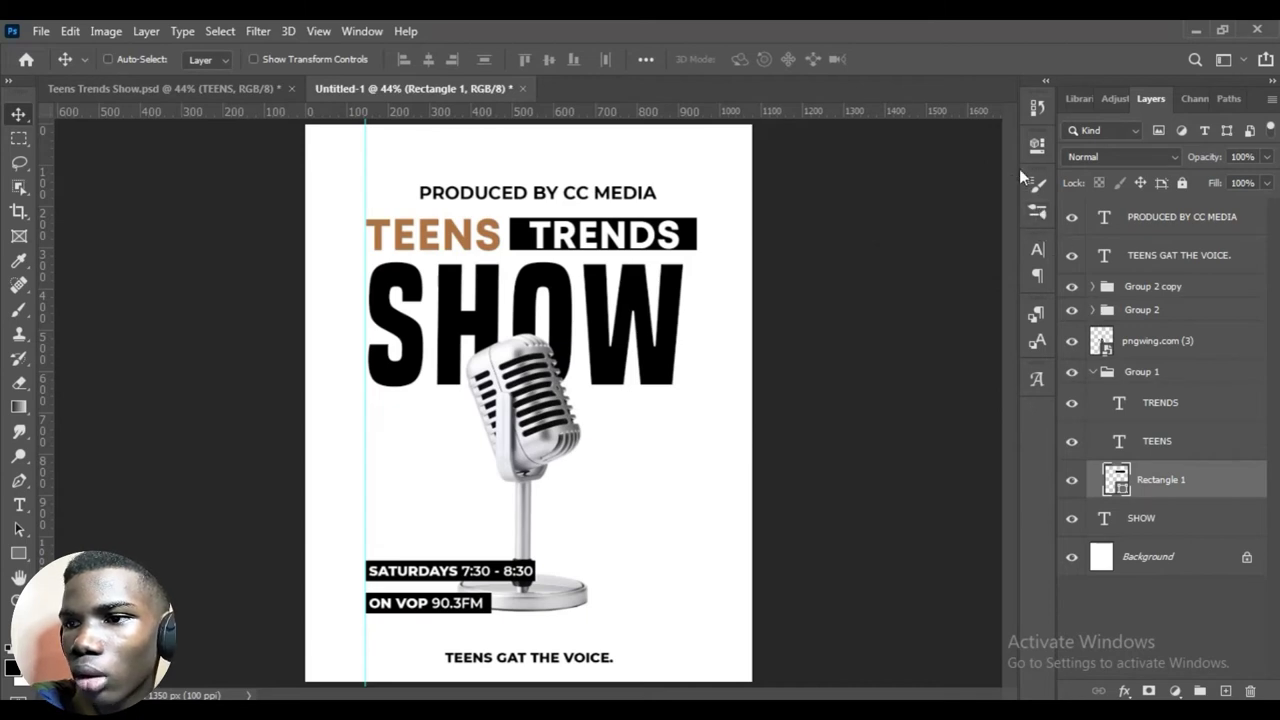
# Fill the Rectangle 1 bar behind TRENDS with the brown colour.
pyautogui.click(1041, 152)
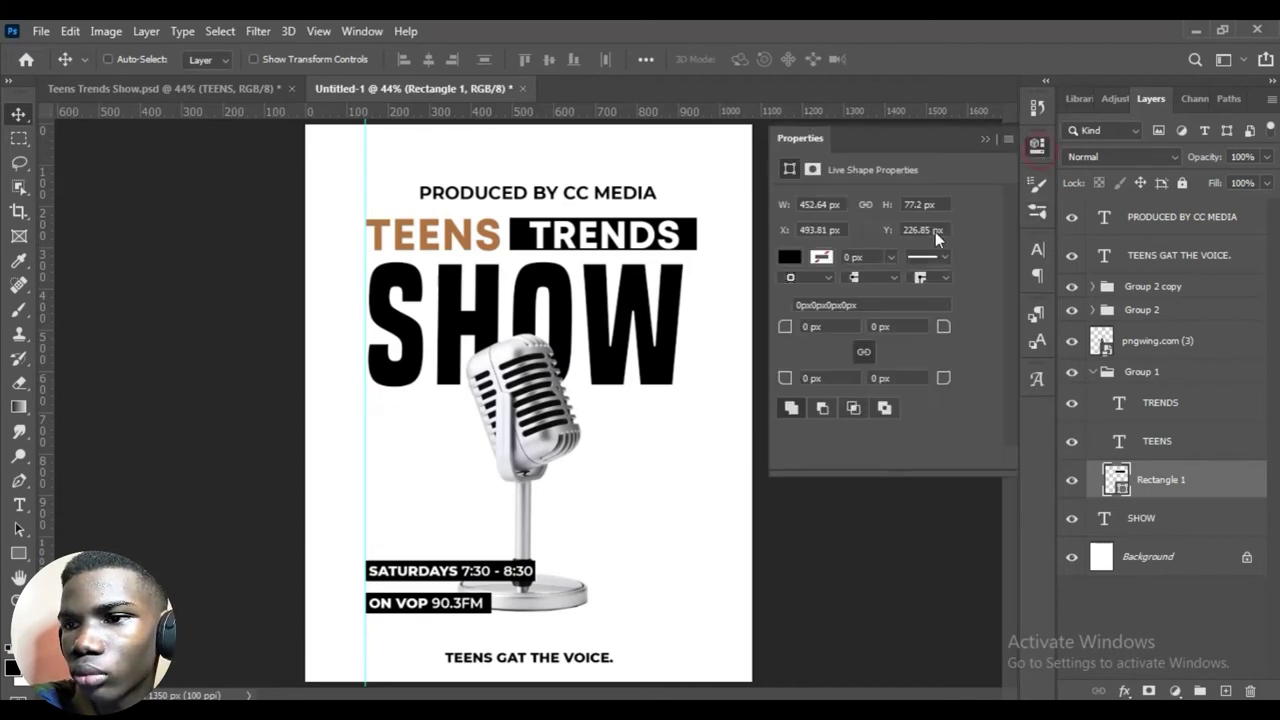
pyautogui.click(787, 258)
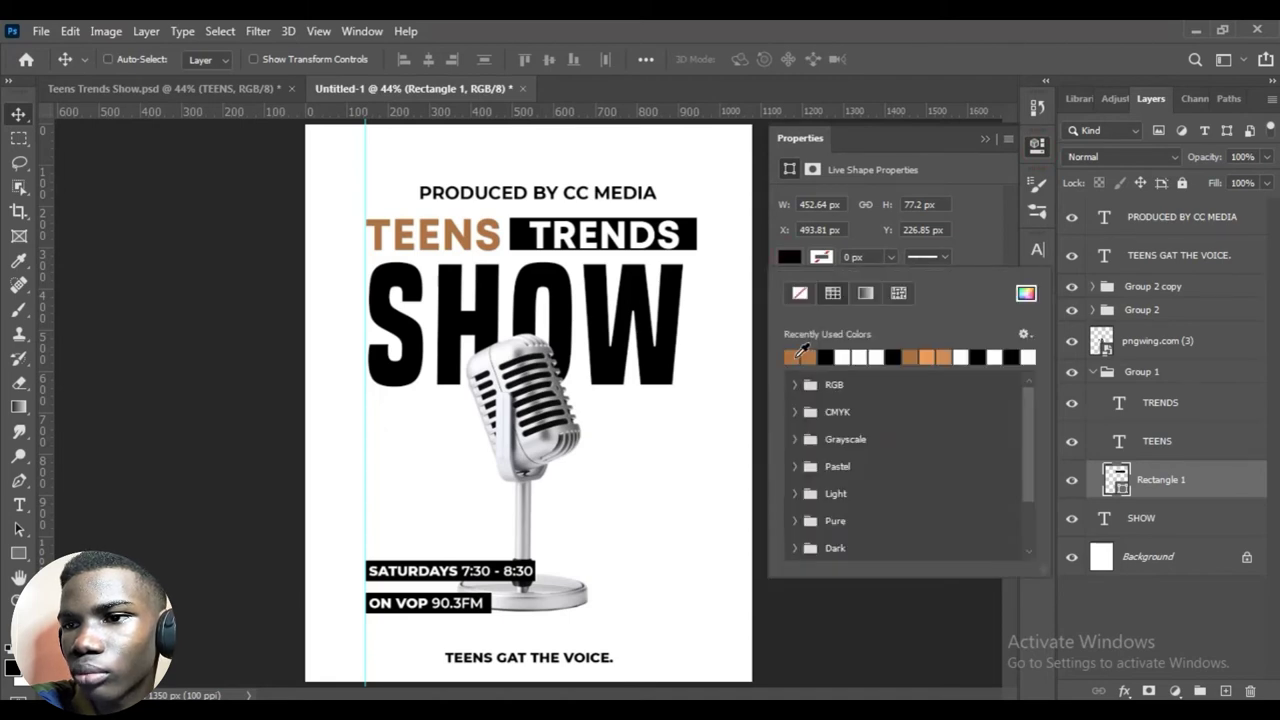
pyautogui.click(806, 356)
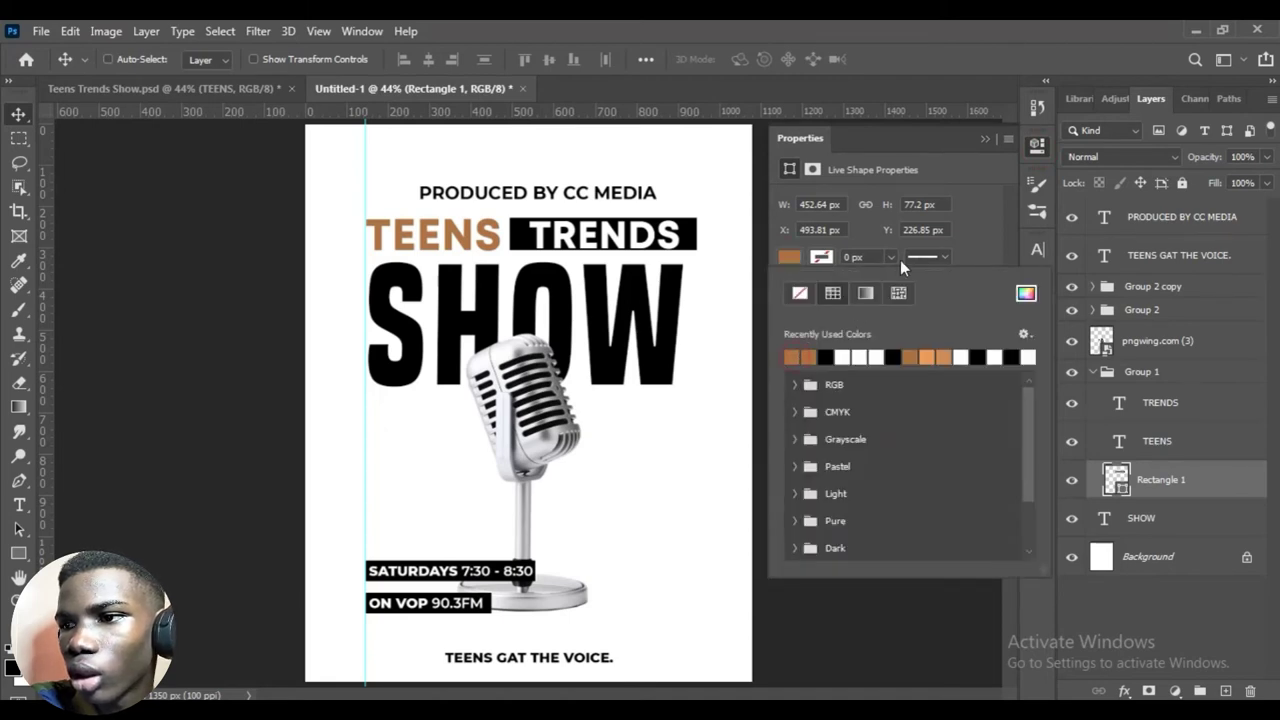
pyautogui.click(900, 260)
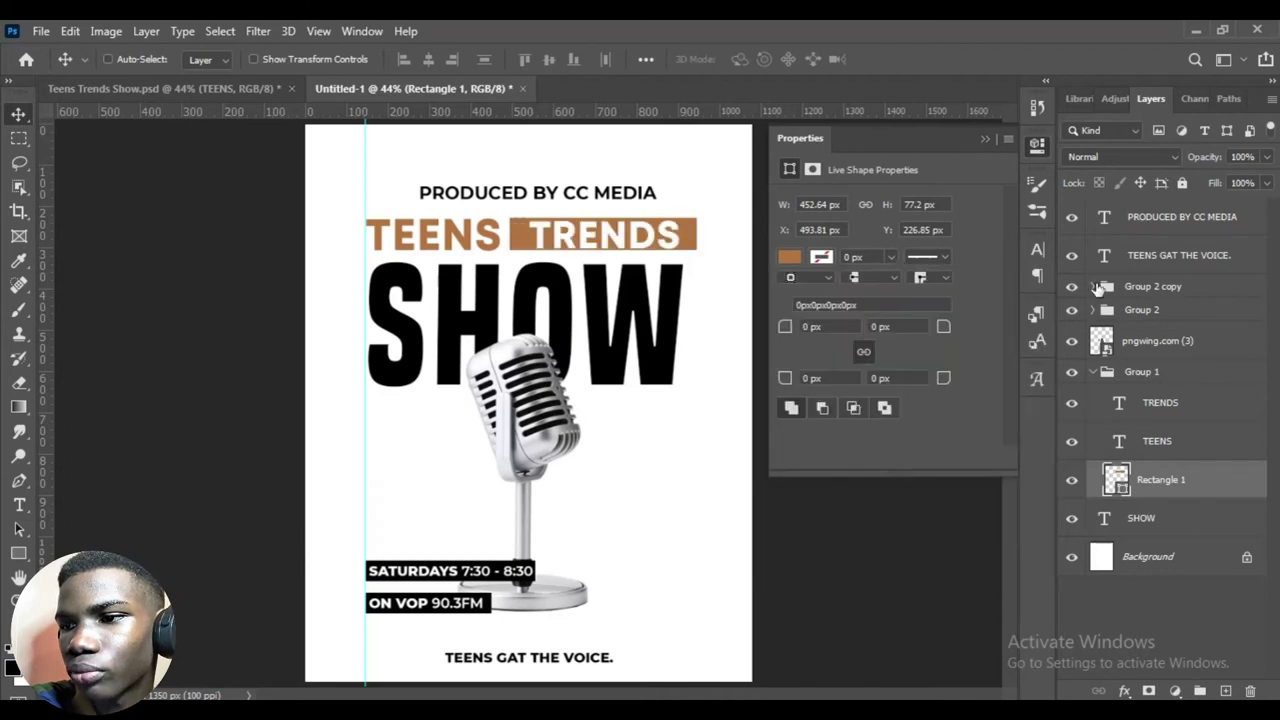
# In Group 2 copy, fill the rectangle behind ON VOP 90.3FM with brown.
pyautogui.click(1093, 287)
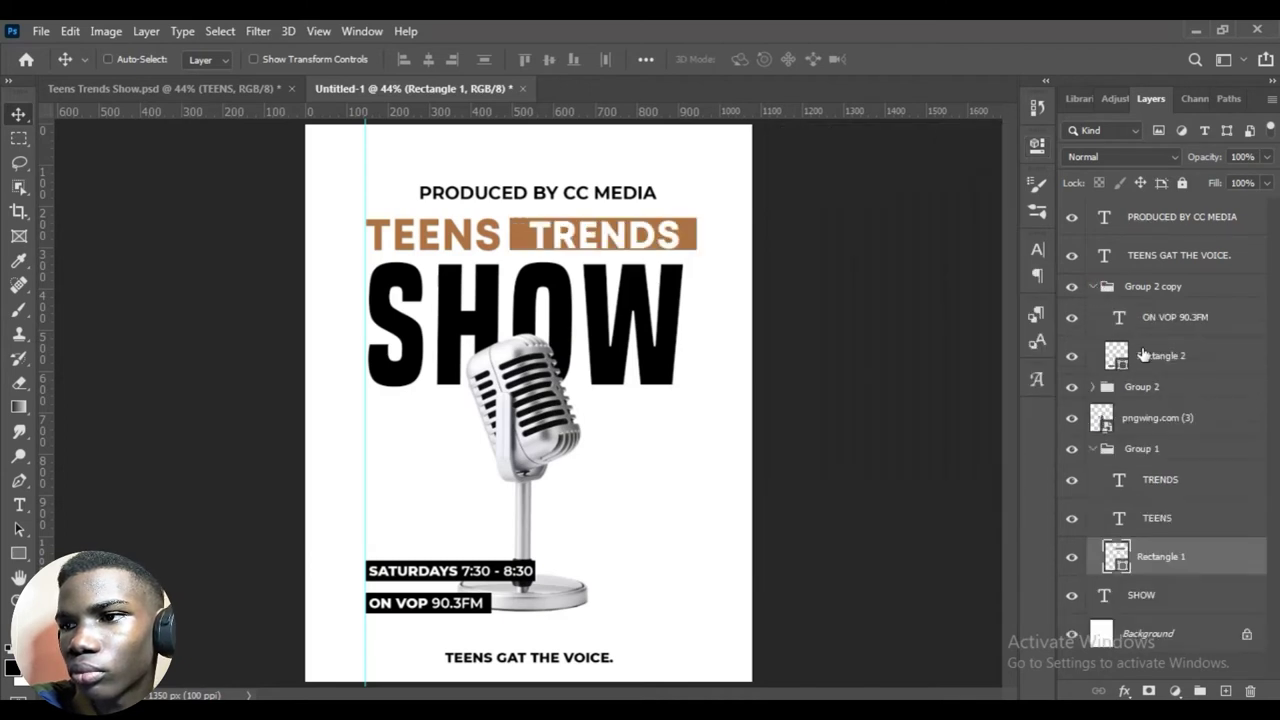
pyautogui.click(1143, 355)
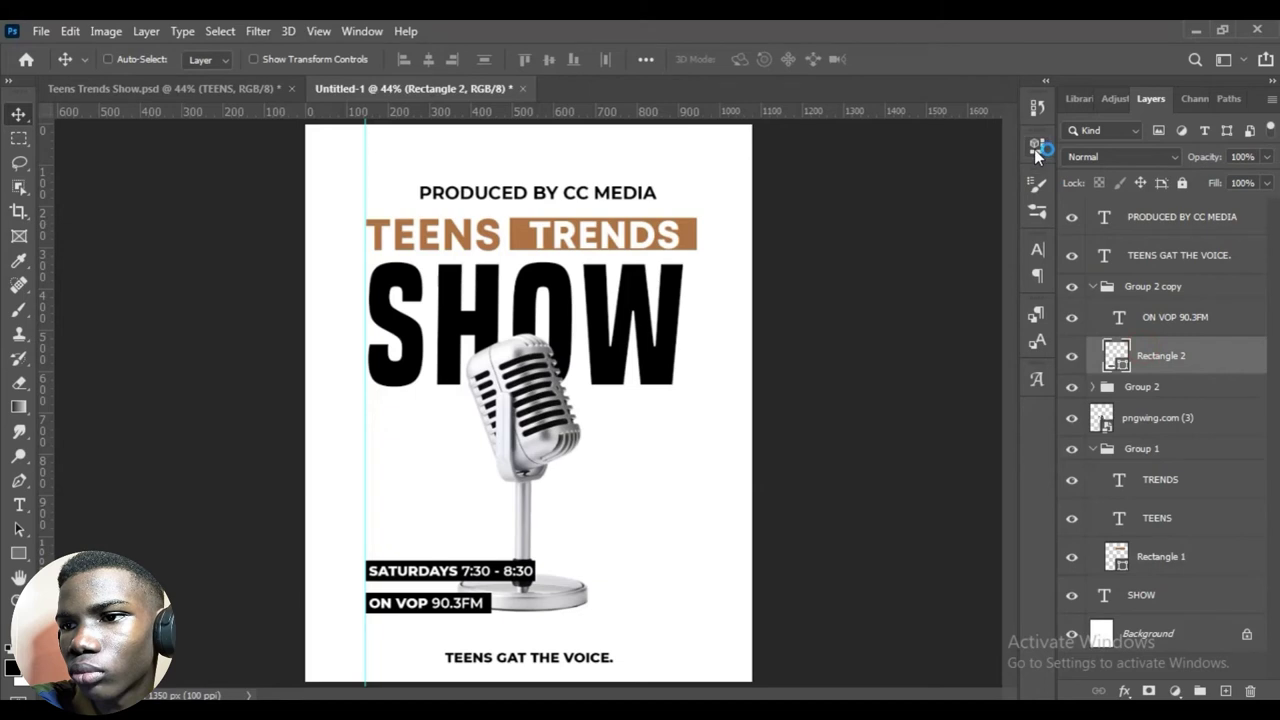
pyautogui.click(1038, 146)
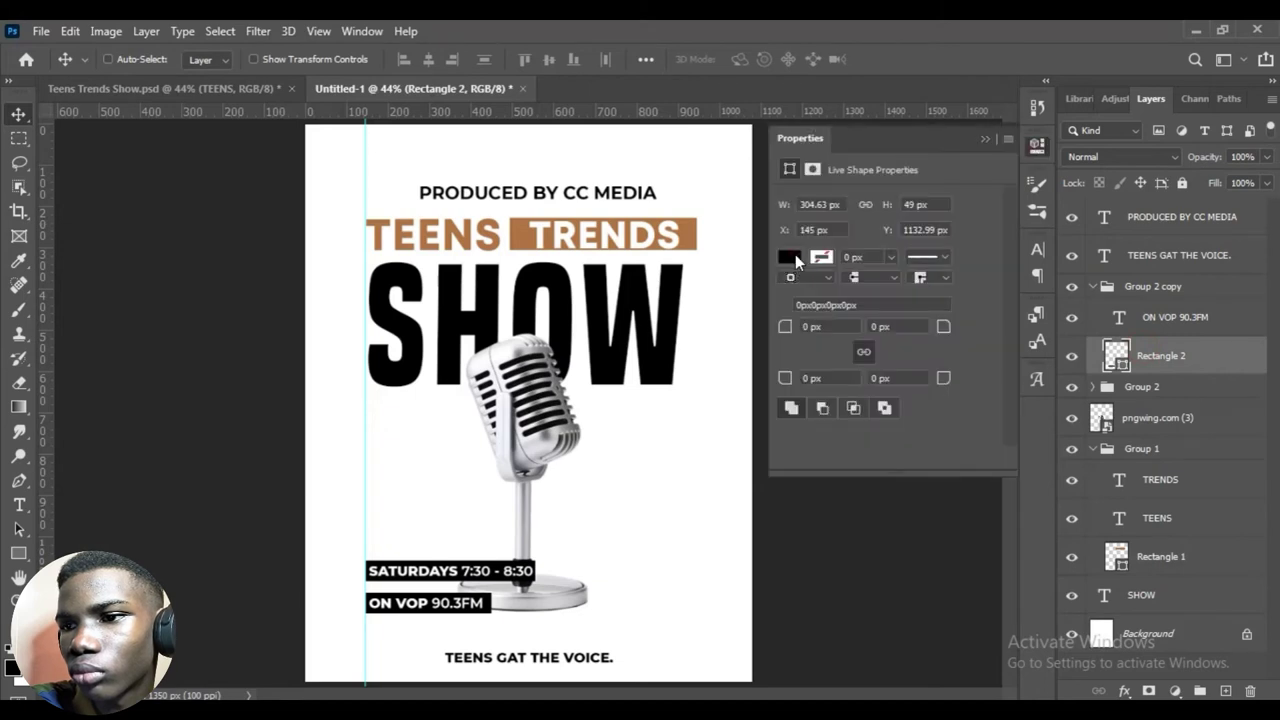
pyautogui.click(795, 256)
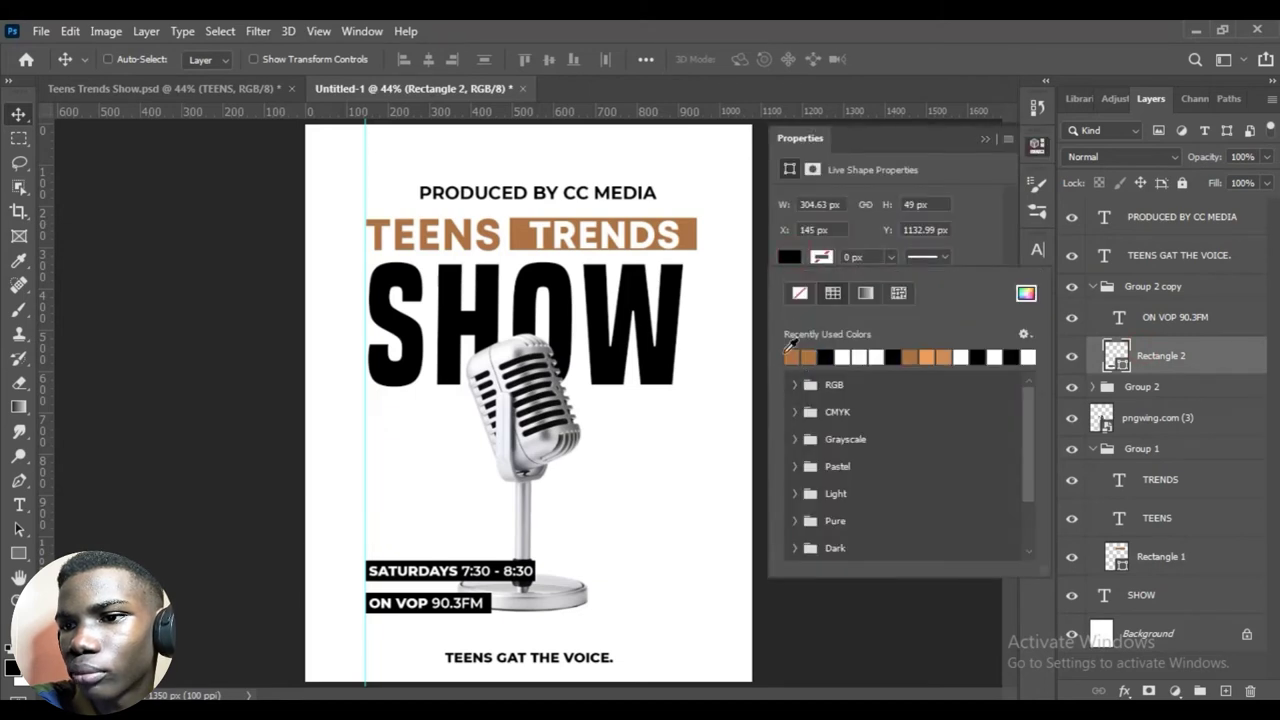
pyautogui.click(979, 229)
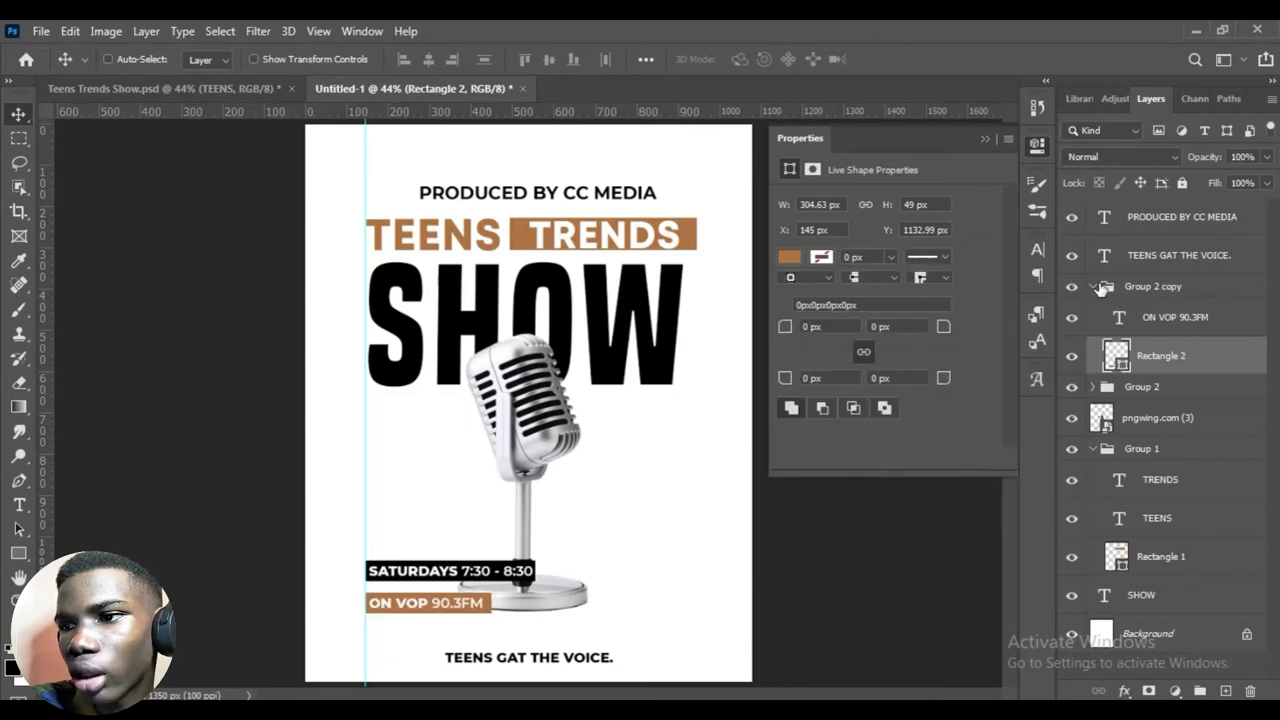
pyautogui.click(1094, 286)
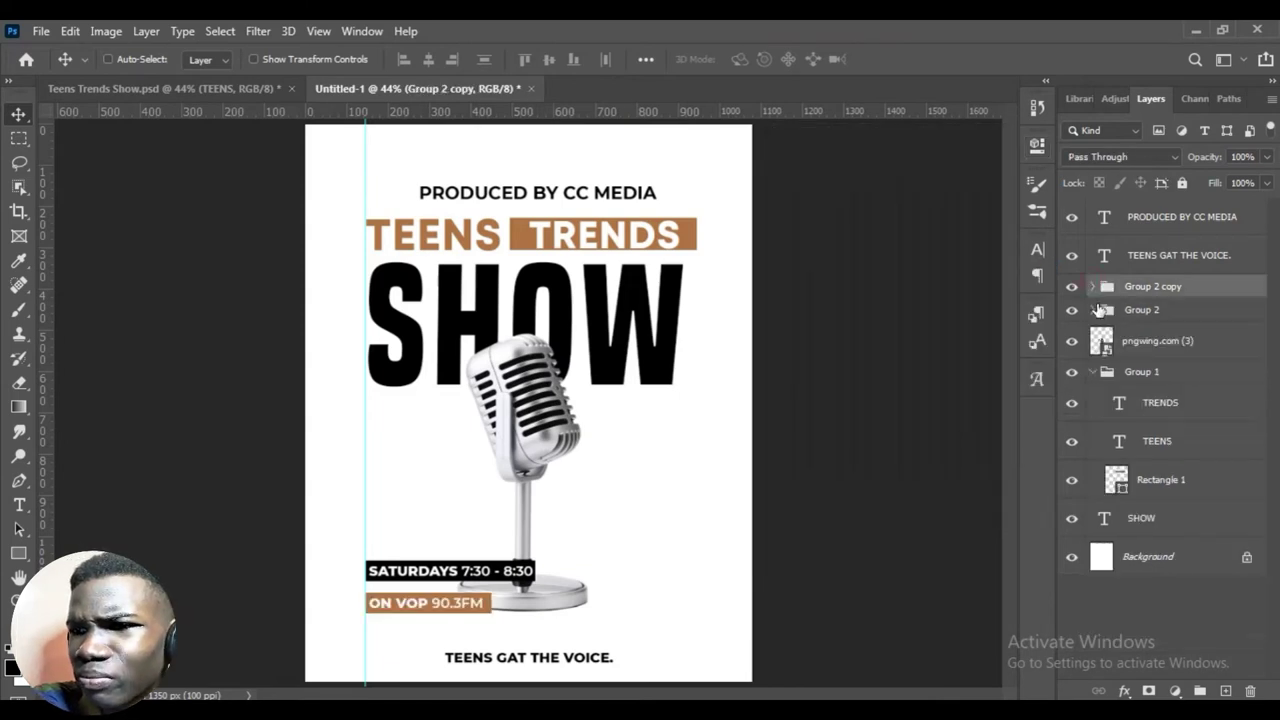
# In Group 2, fill the Rectangle 2 bar behind SATURDAYS 7:30 - 8:30 with the recent brown.
pyautogui.click(1092, 310)
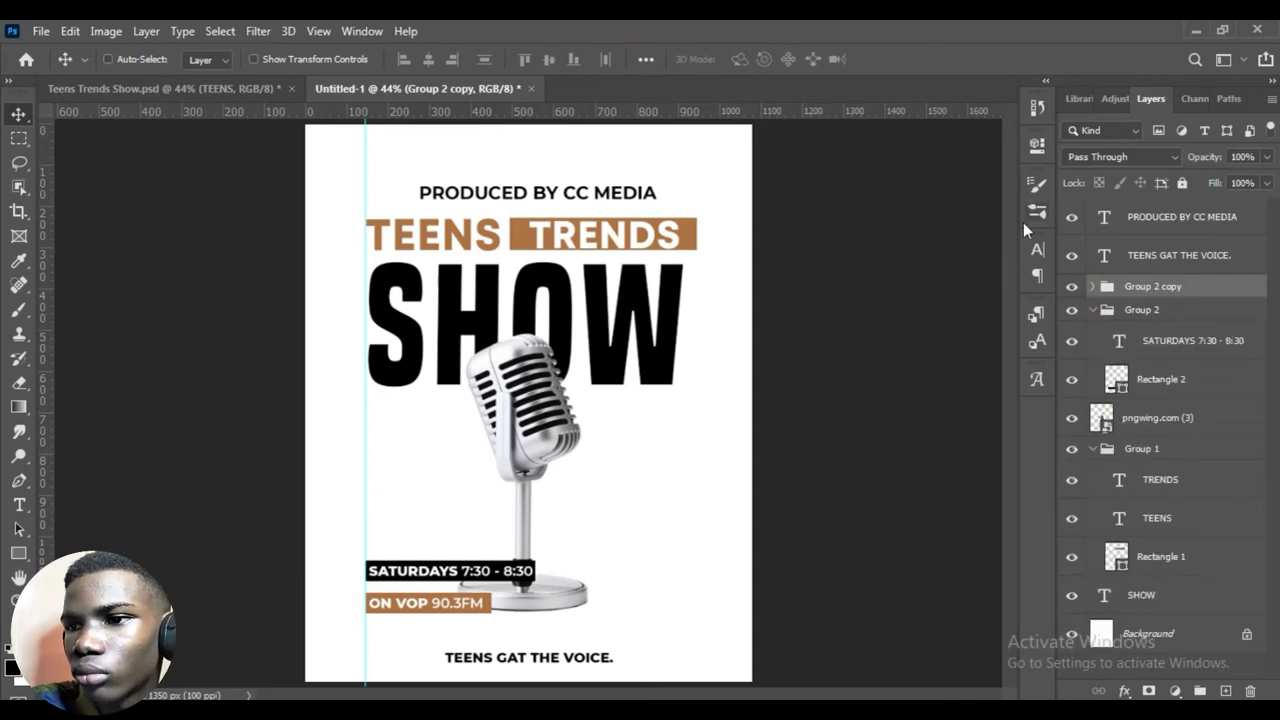
pyautogui.click(1036, 146)
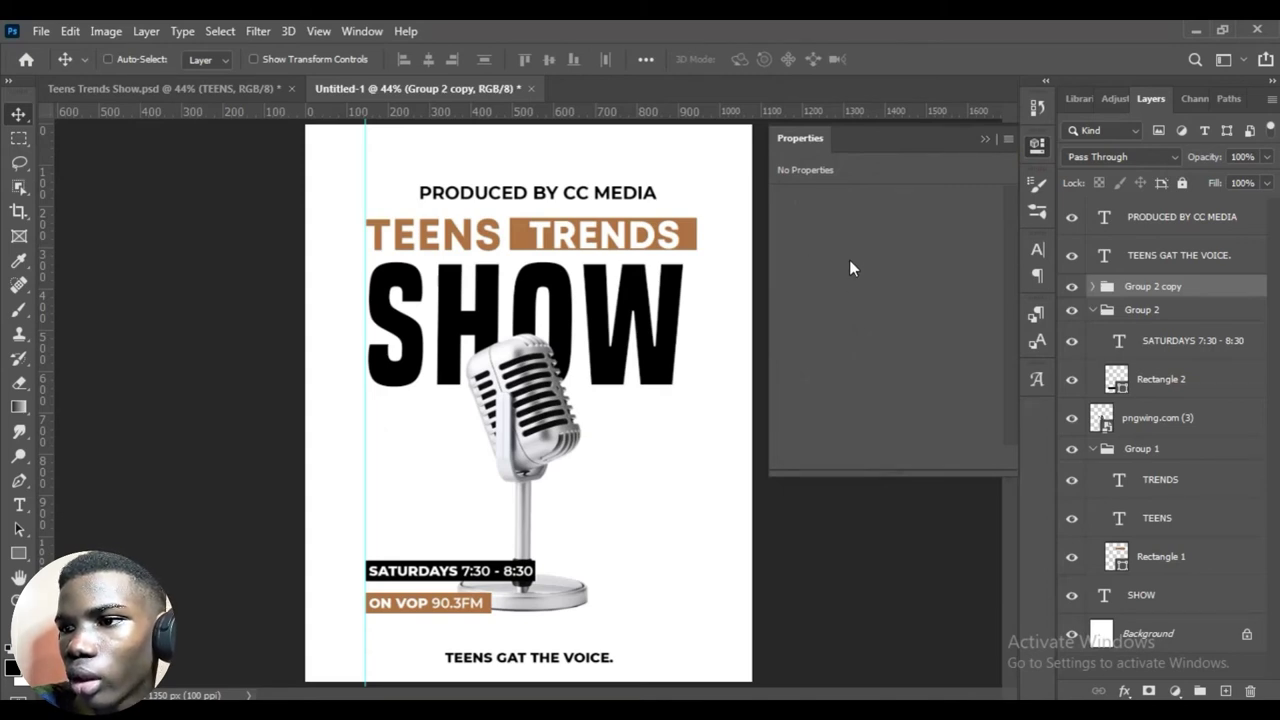
pyautogui.click(1090, 291)
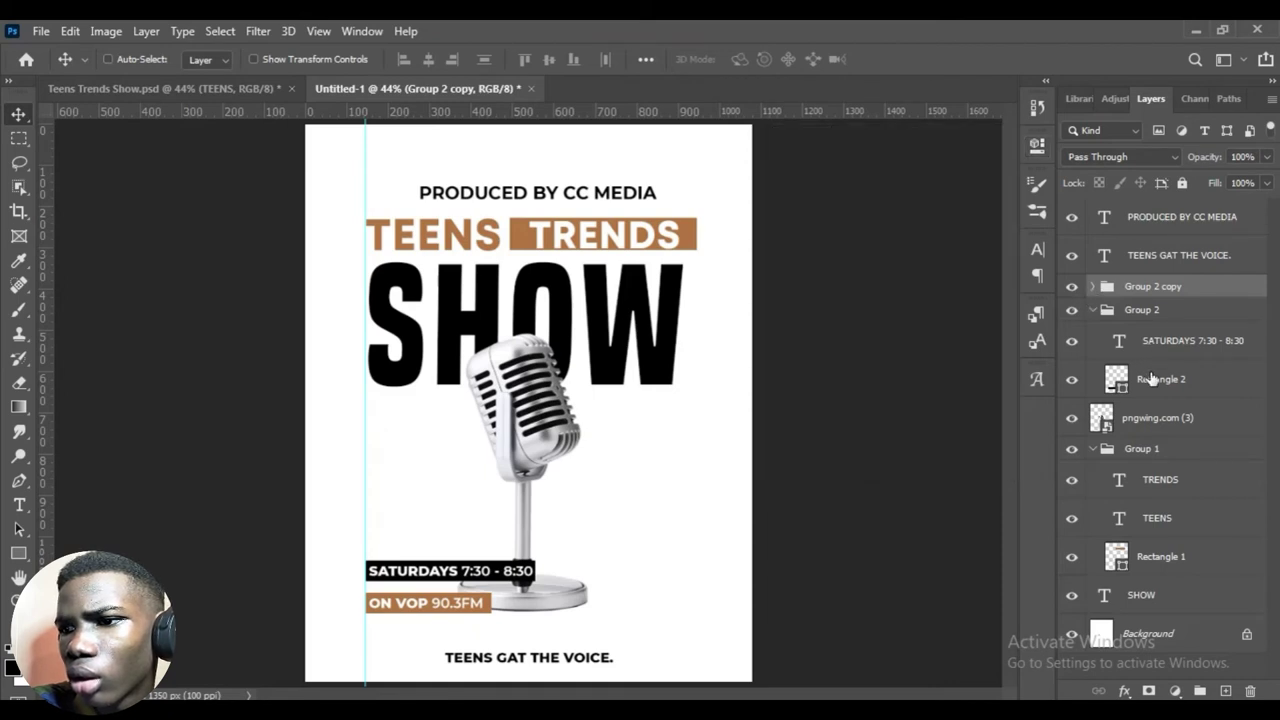
pyautogui.click(1151, 378)
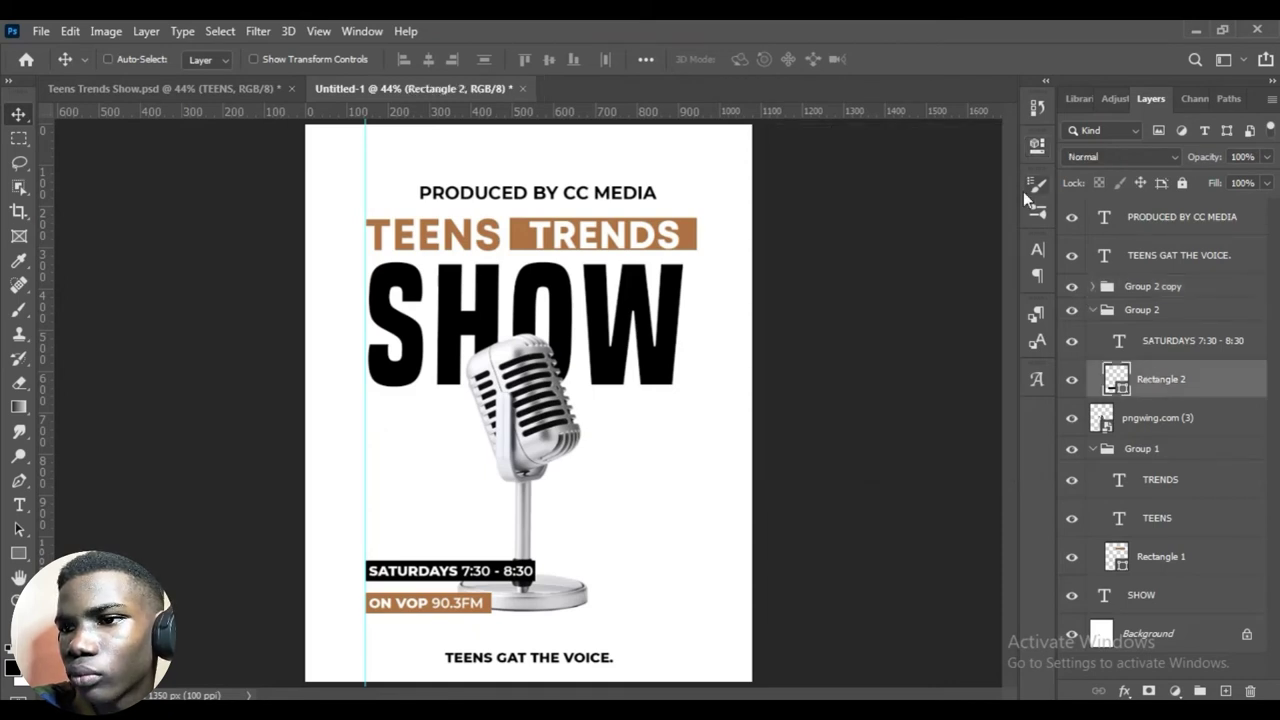
pyautogui.click(1031, 156)
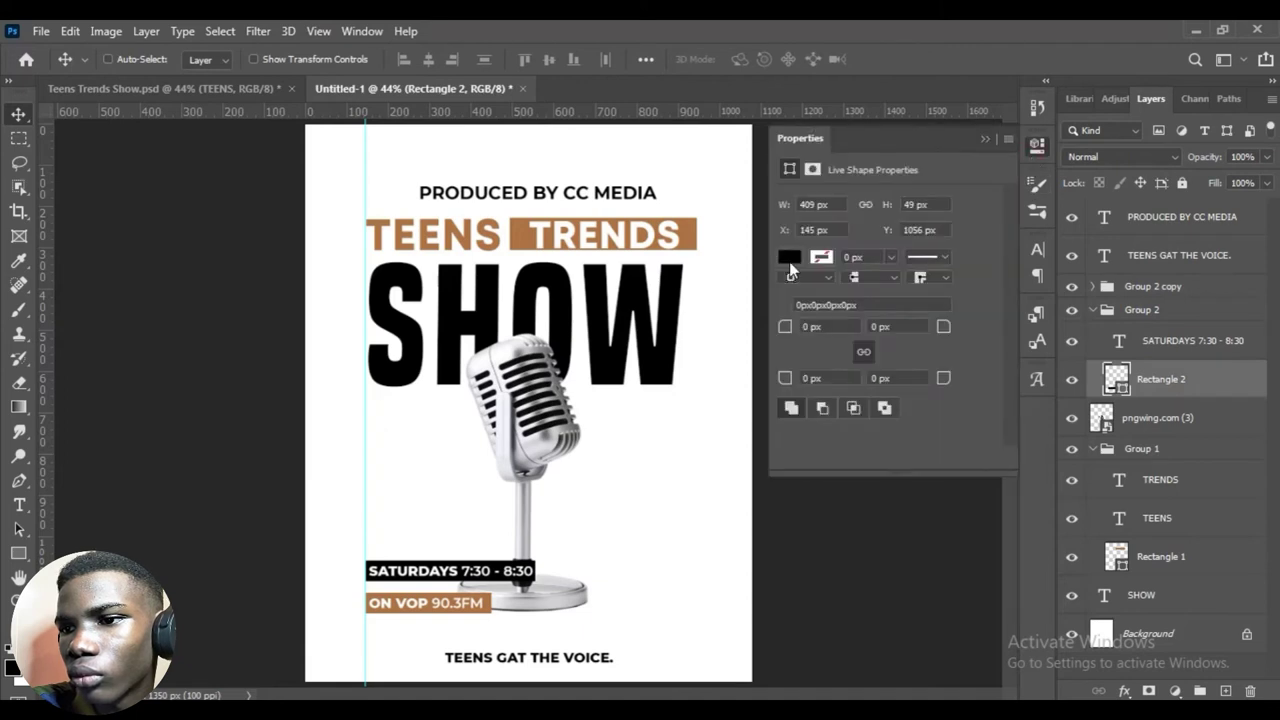
pyautogui.click(789, 258)
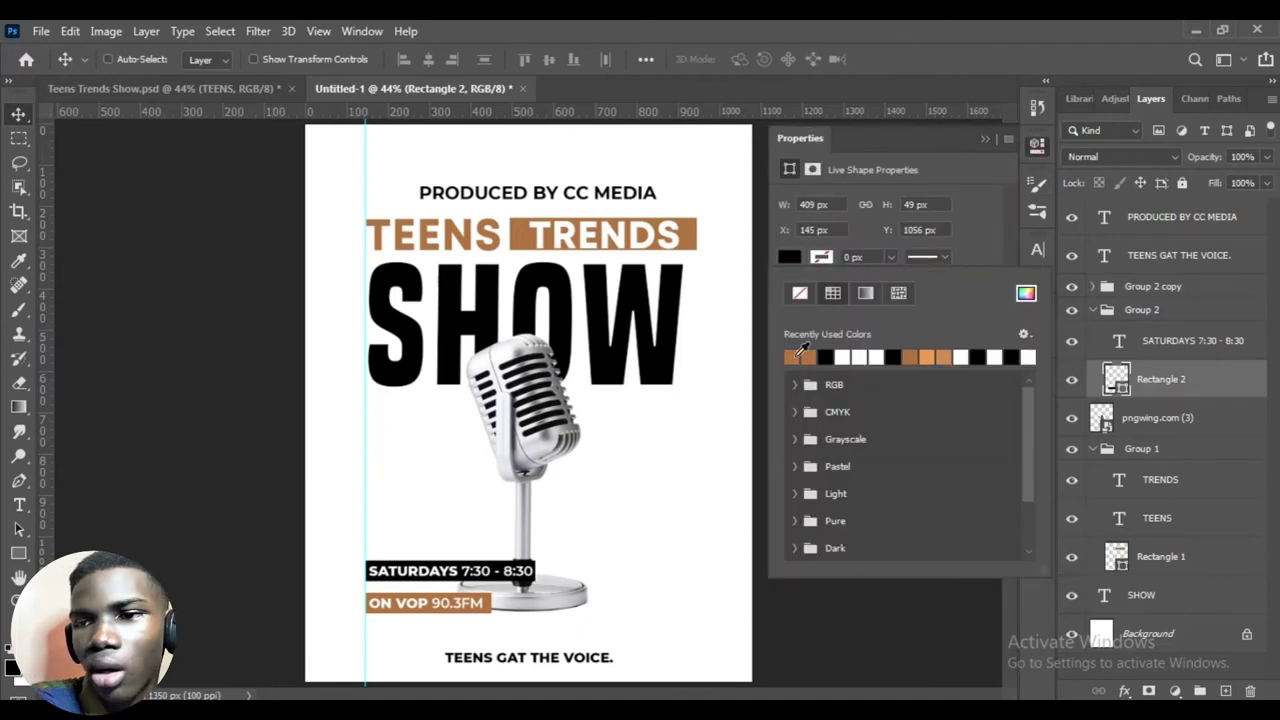
pyautogui.click(806, 356)
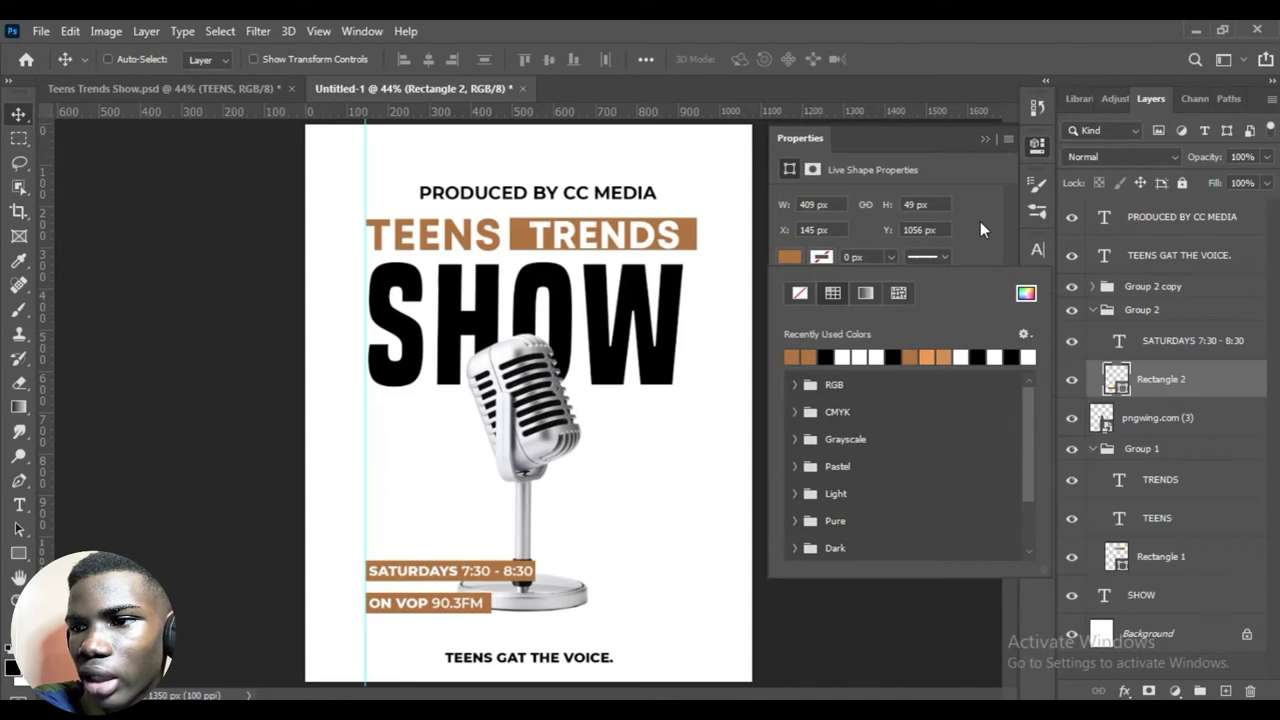
pyautogui.press('Escape')
pyautogui.click(1092, 310)
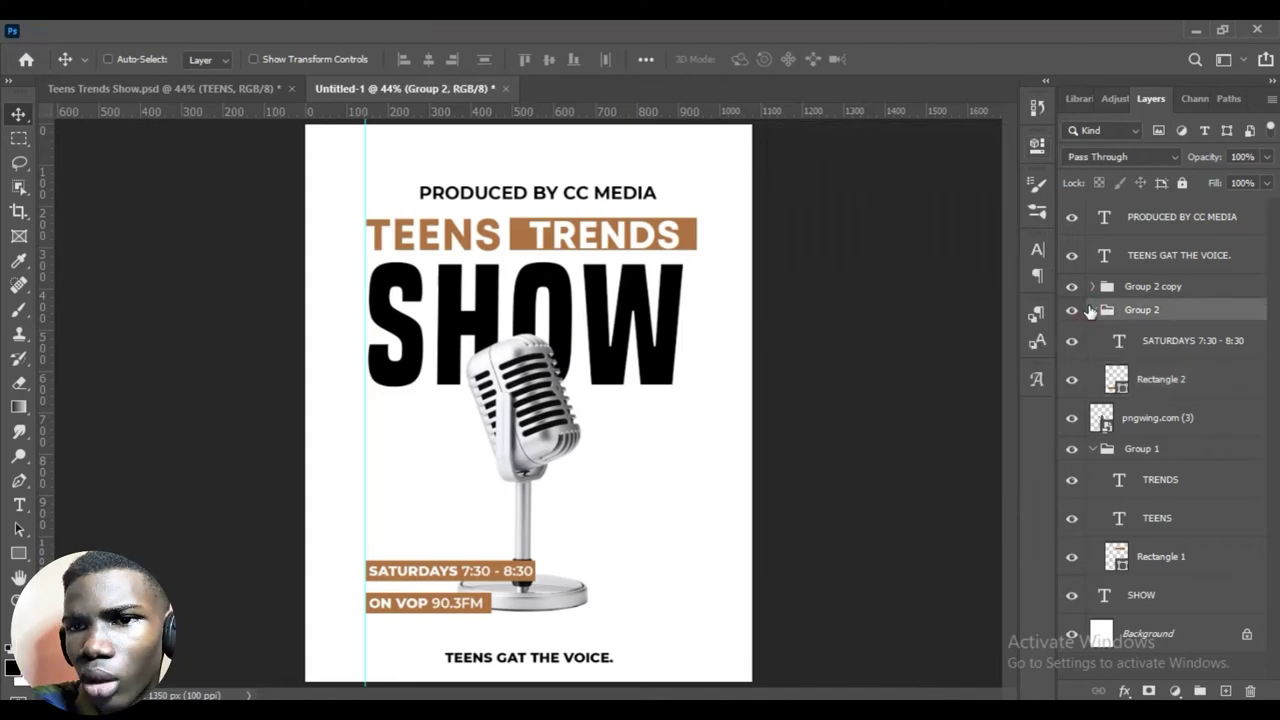
pyautogui.click(1091, 310)
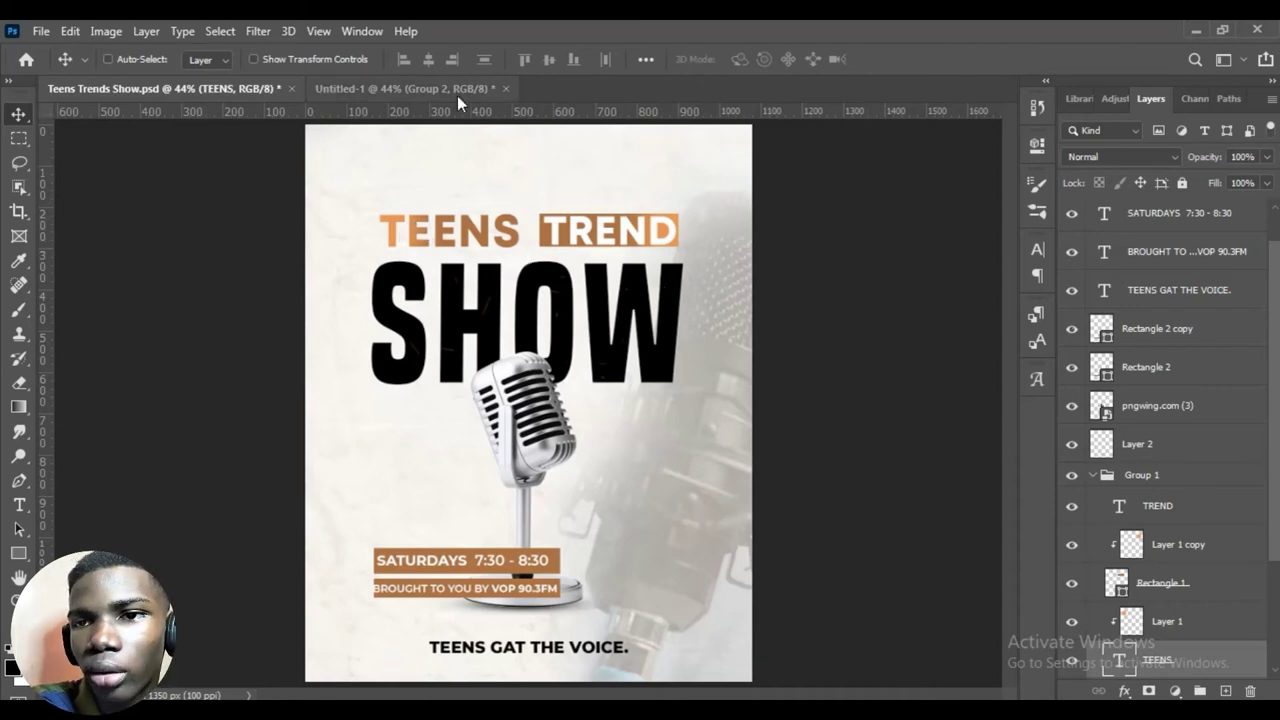
pyautogui.click(306, 80)
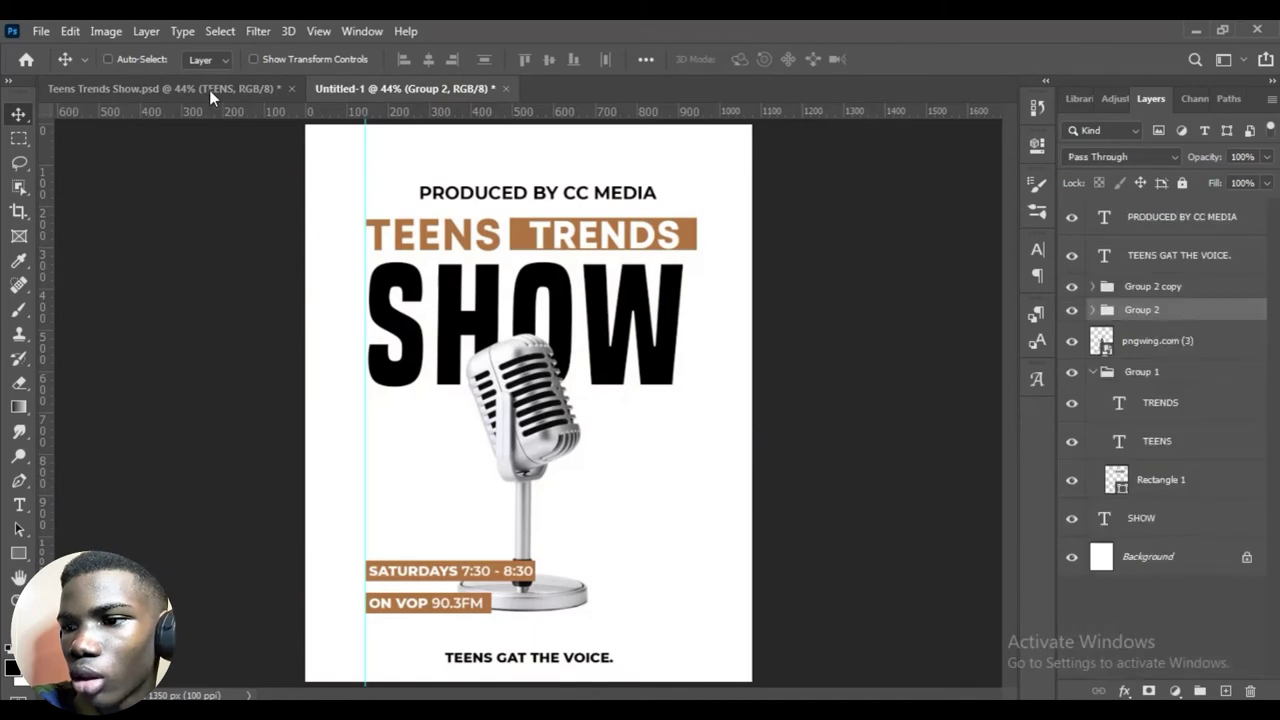
pyautogui.click(209, 90)
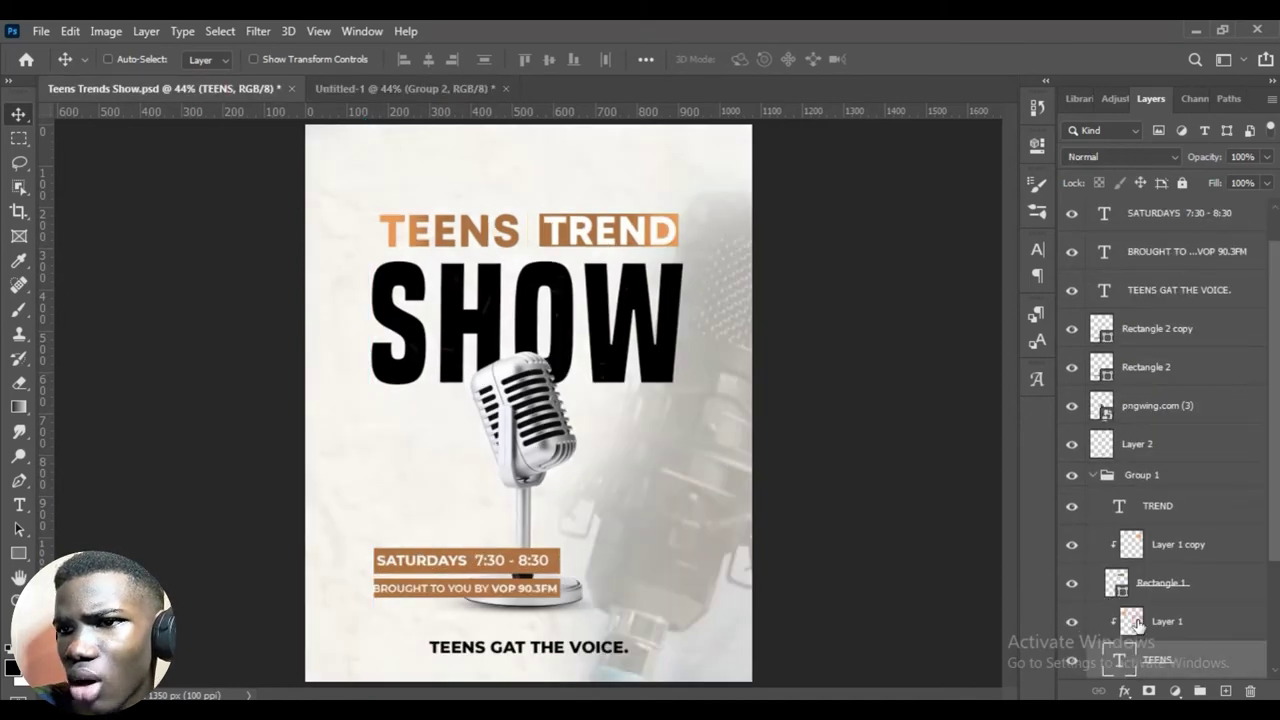
pyautogui.click(1137, 625)
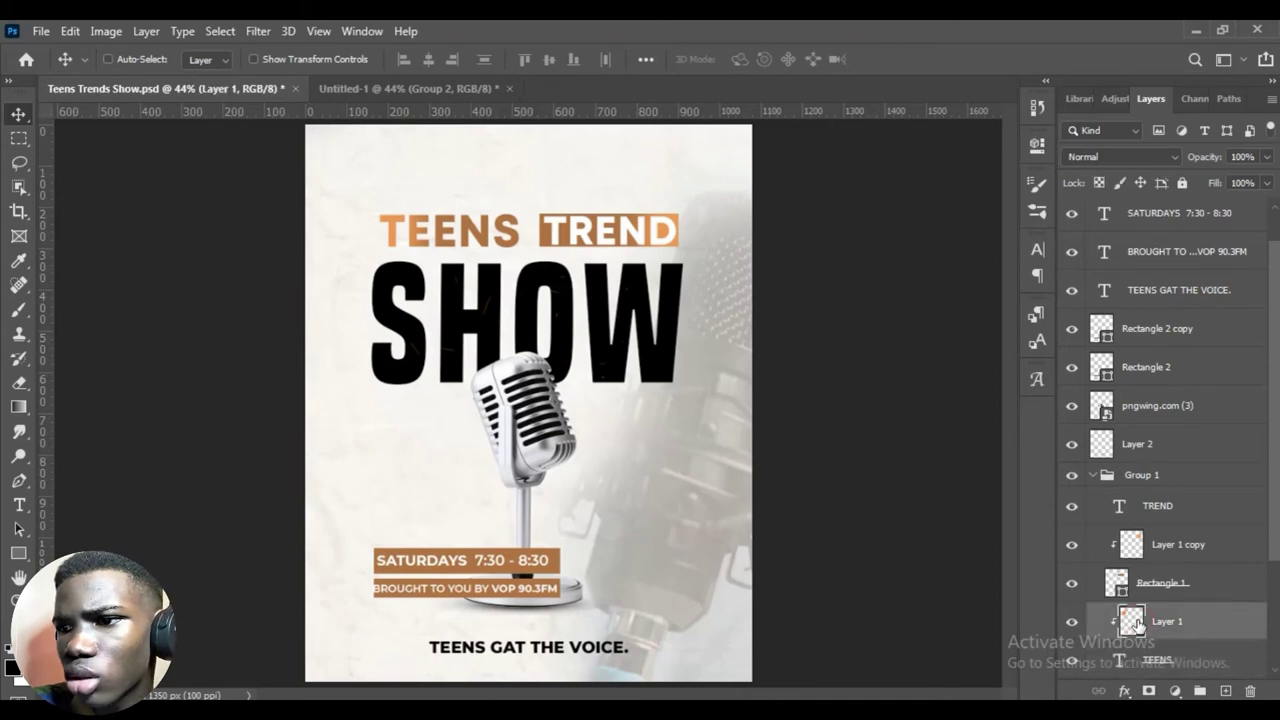
pyautogui.click(345, 89)
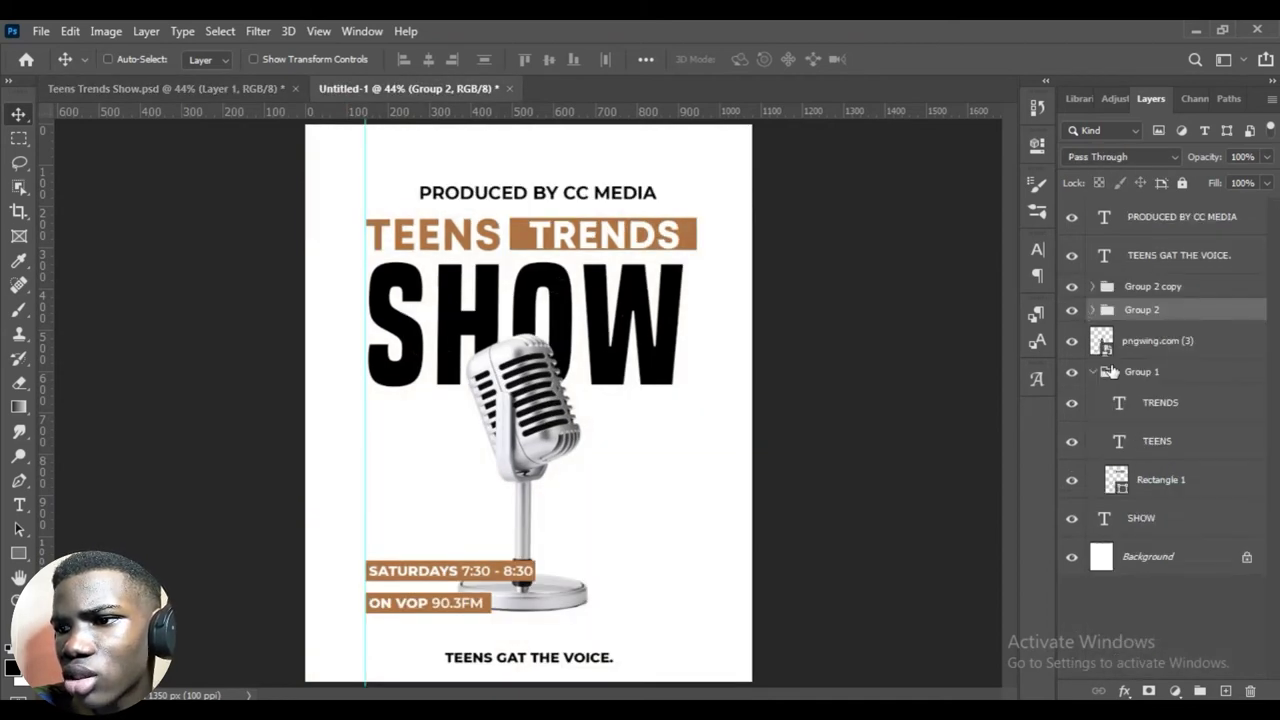
# Add a new layer above Rectangle 1 and set the brush to about 228 px.
pyautogui.click(1160, 478)
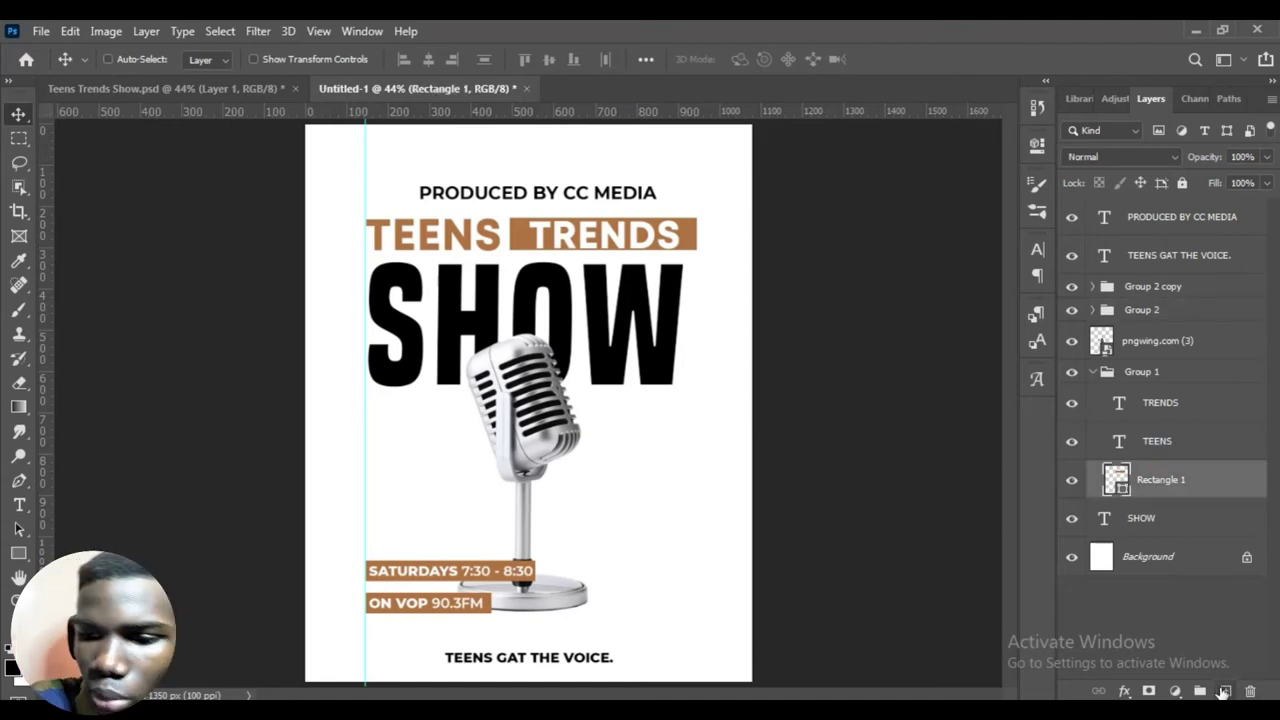
pyautogui.click(1224, 691)
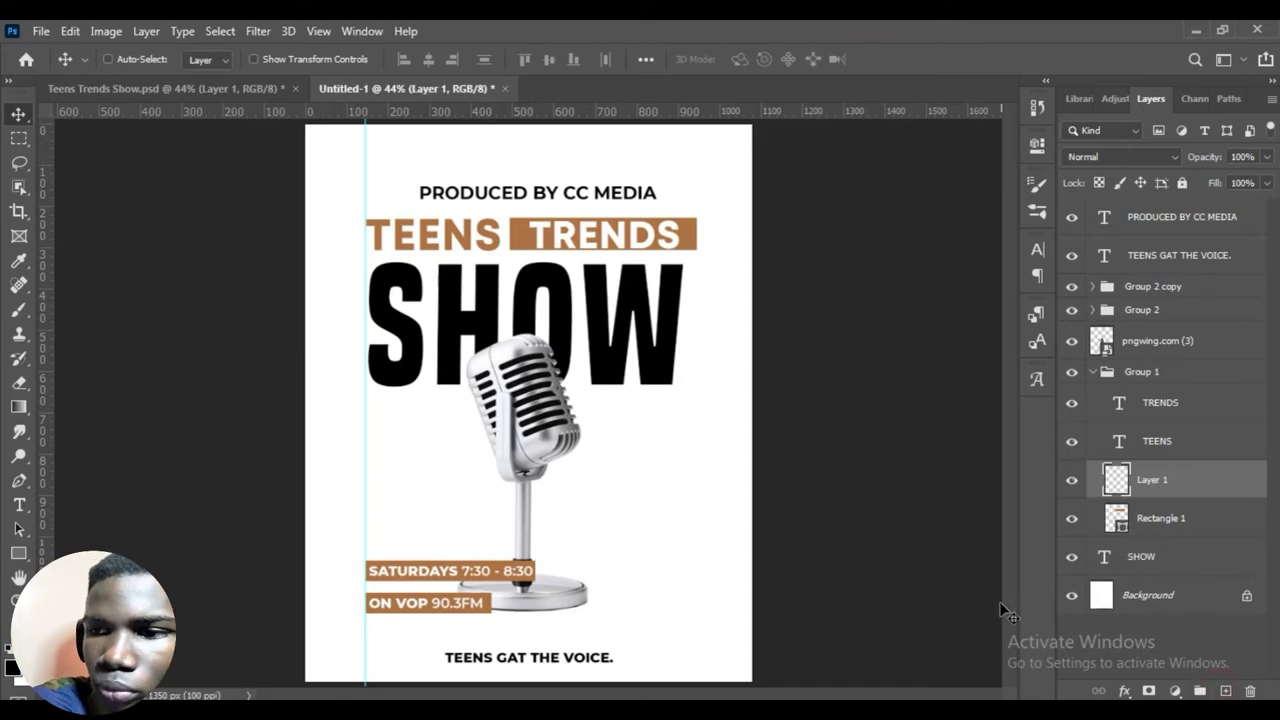
pyautogui.press('b')
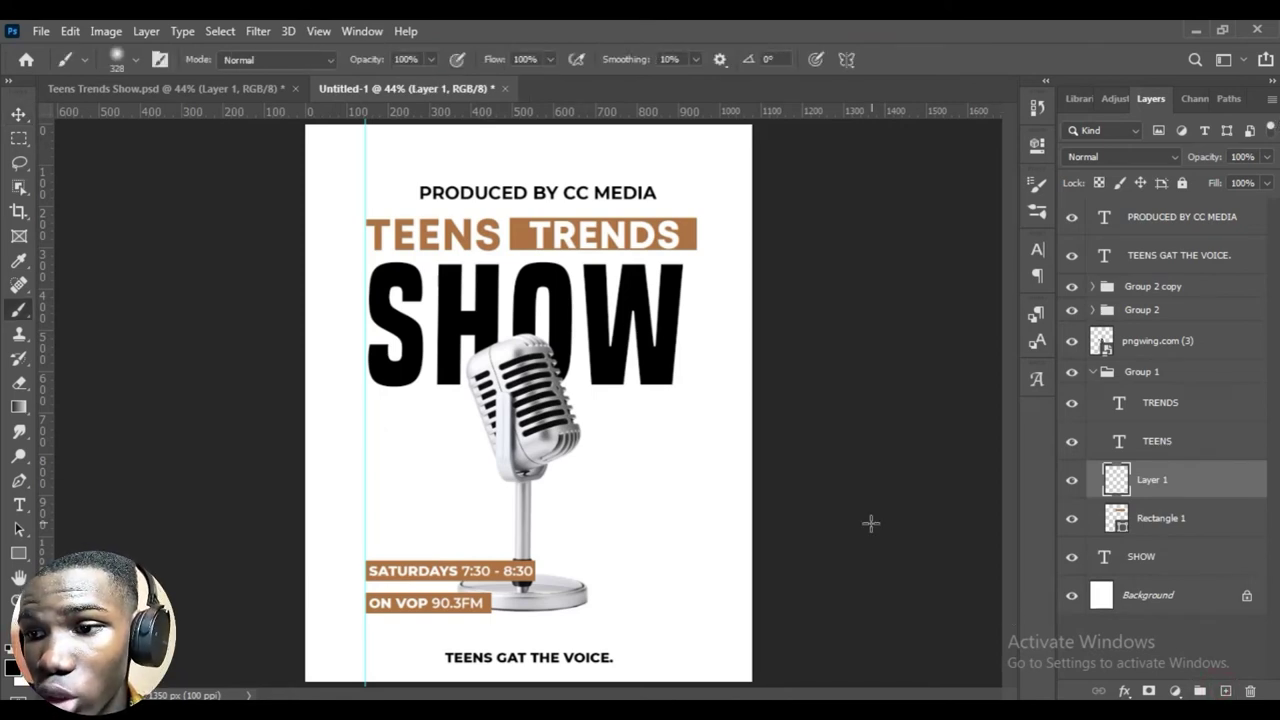
pyautogui.keyDown('alt'); pyautogui.rightClick(597, 563); pyautogui.keyUp('alt')
pyautogui.moveTo(603, 565)
pyautogui.mouseDown()
pyautogui.moveTo(578, 561)
pyautogui.moveTo(570, 574)
pyautogui.mouseUp()
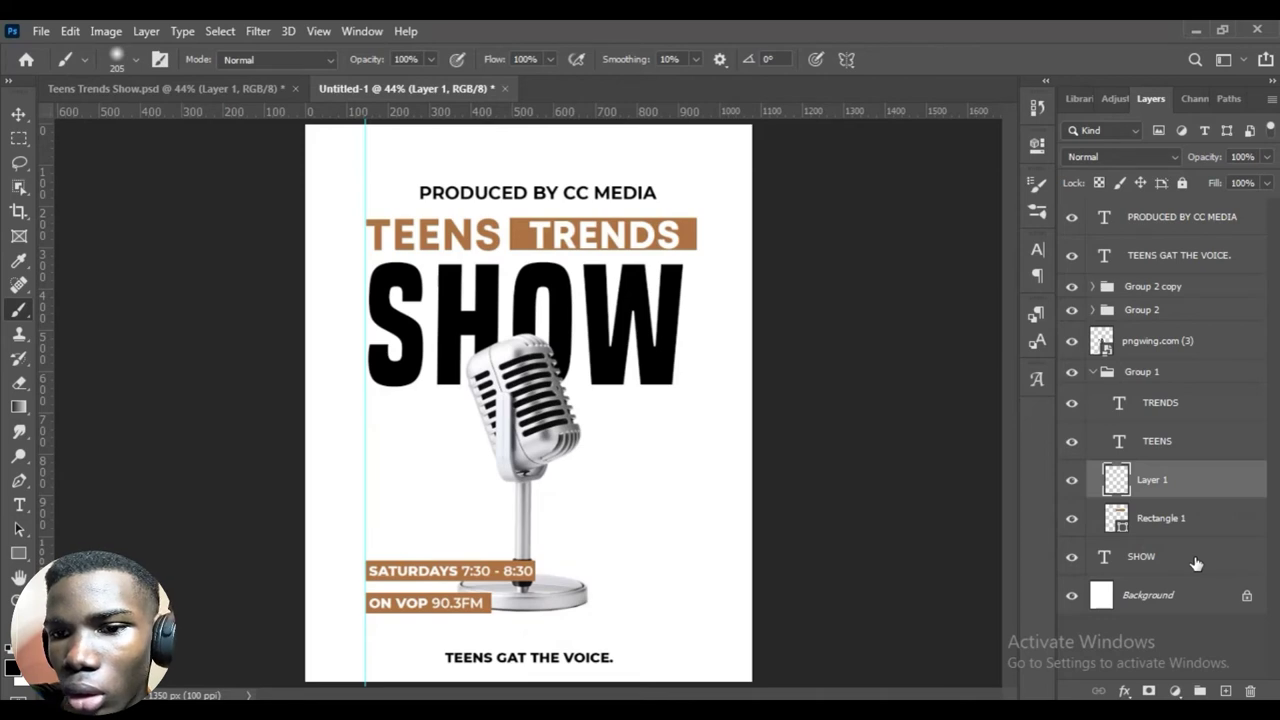
# Set the foreground colour to an orange-brown, d08549, sampled from the TRENDS bar.
pyautogui.click(12, 667)
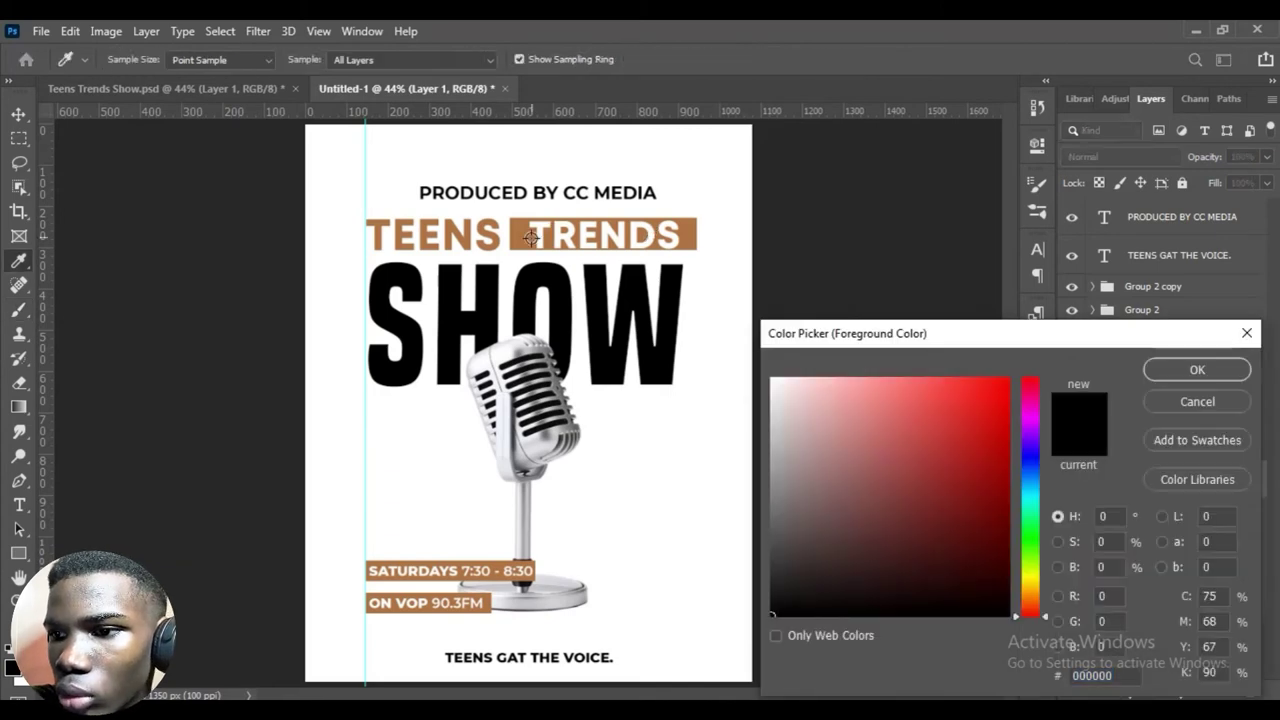
pyautogui.click(530, 240)
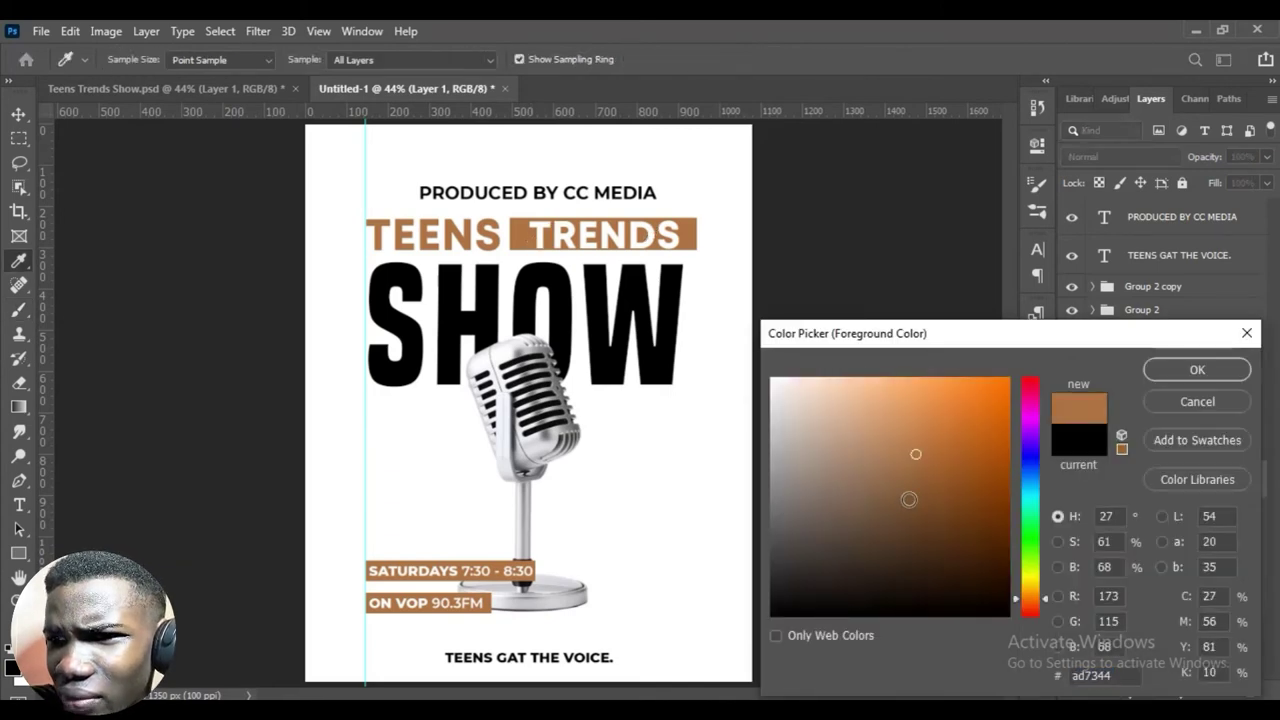
pyautogui.click(909, 498)
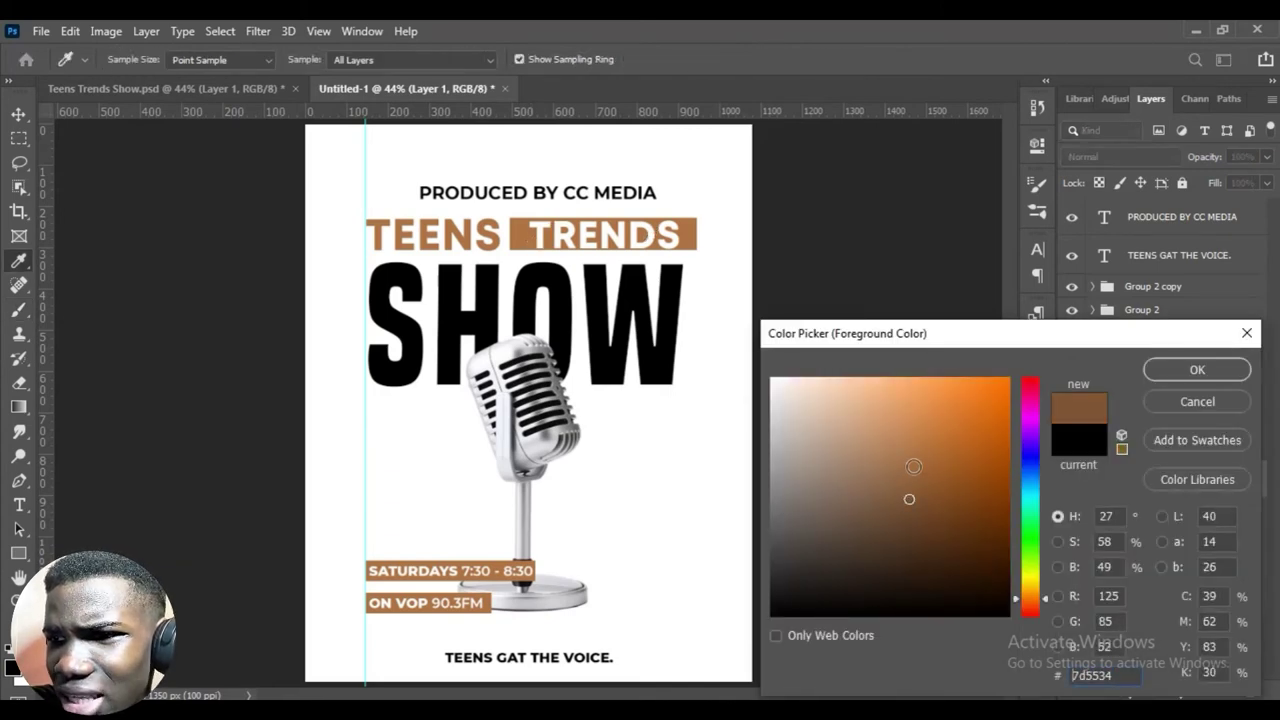
pyautogui.click(918, 431)
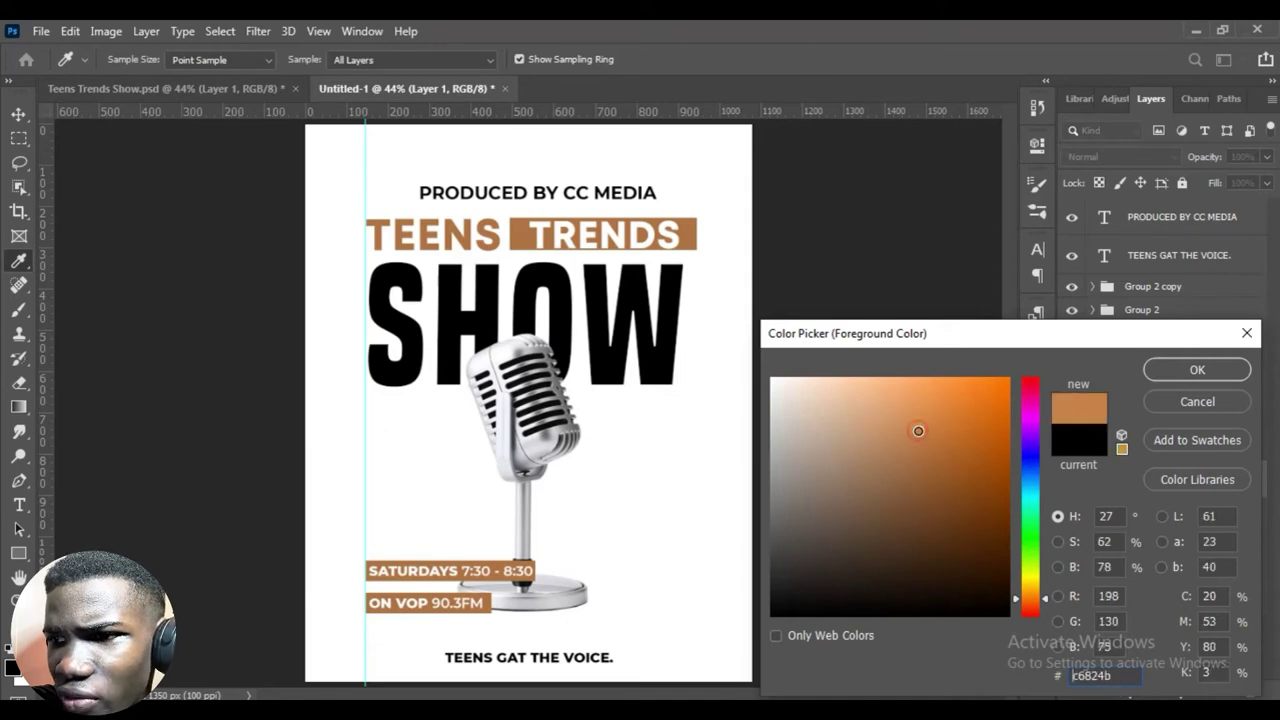
pyautogui.click(926, 421)
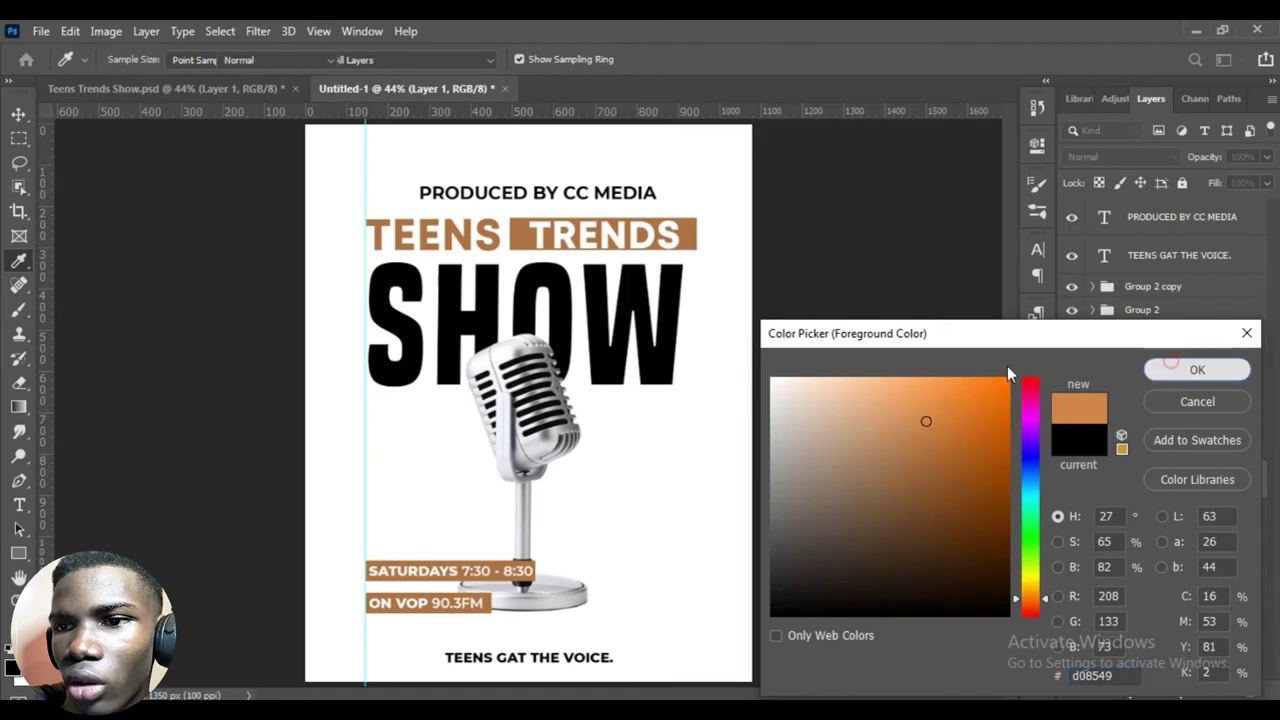
pyautogui.click(1175, 368)
# Paint an orange patch left of TEENS and clip Layer 1 to Rectangle 1.
pyautogui.press('b')
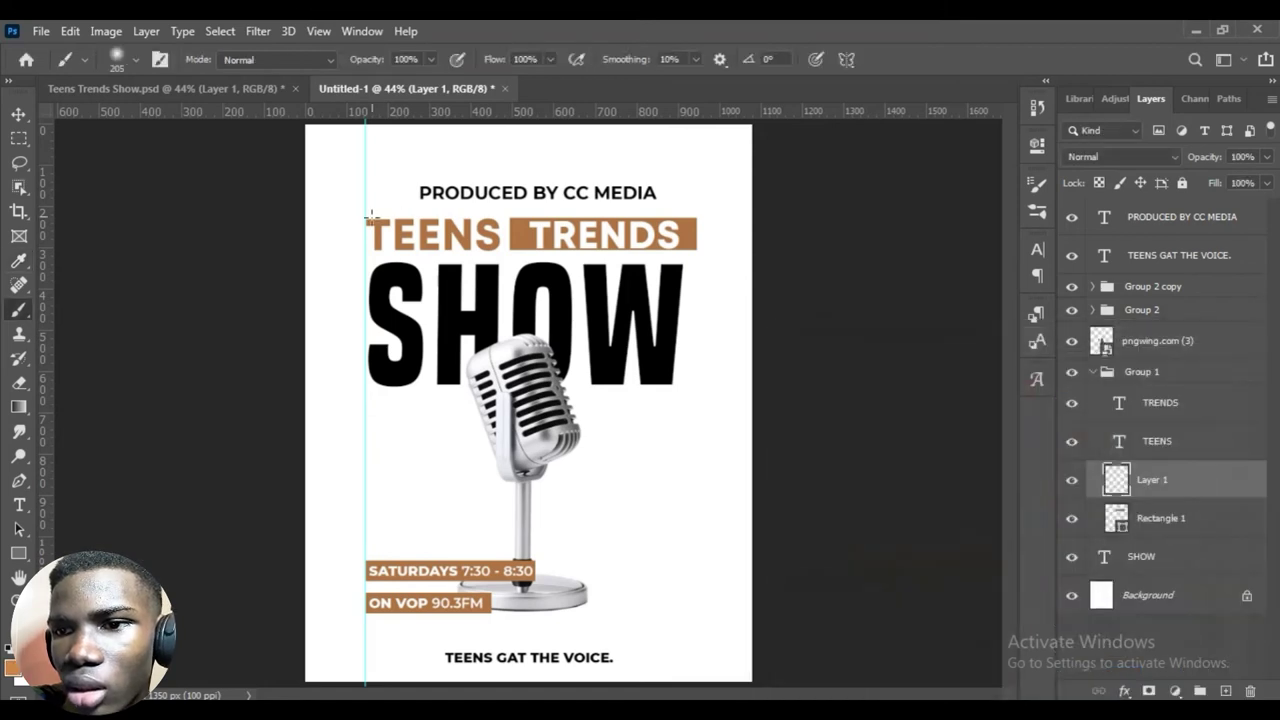
pyautogui.moveTo(362, 217); pyautogui.dragTo(350, 279)
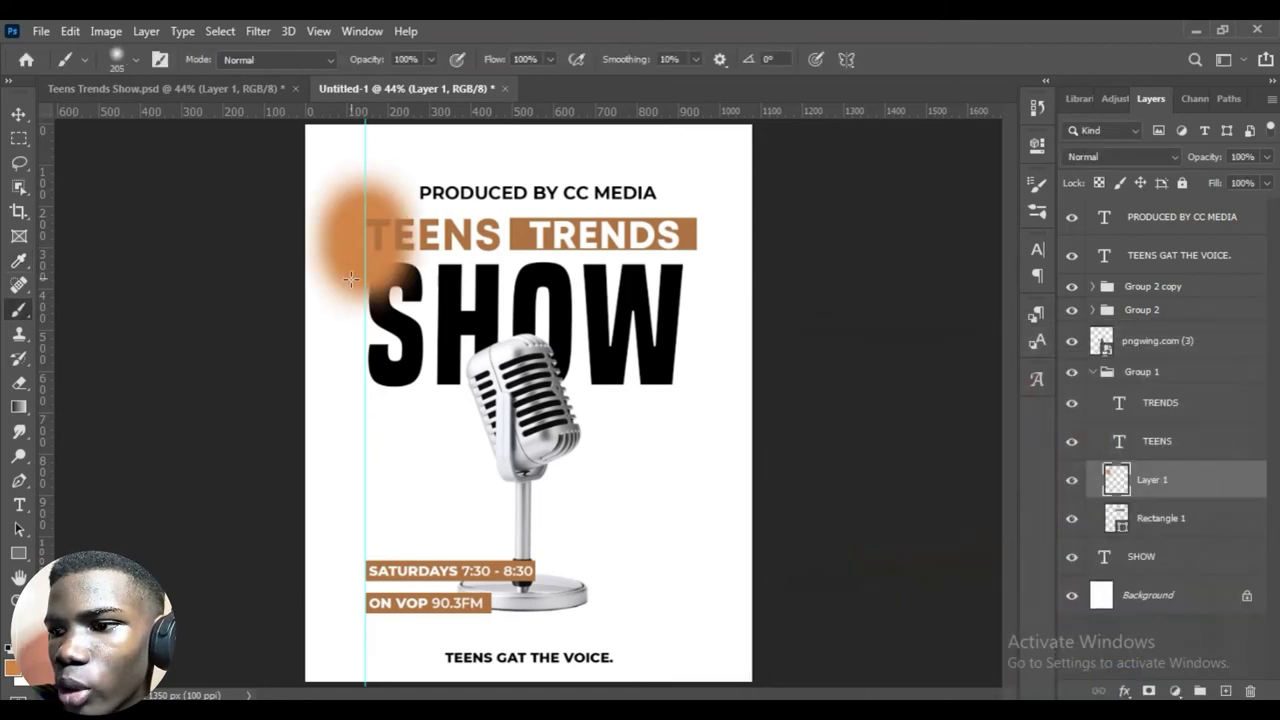
pyautogui.rightClick(1138, 483)
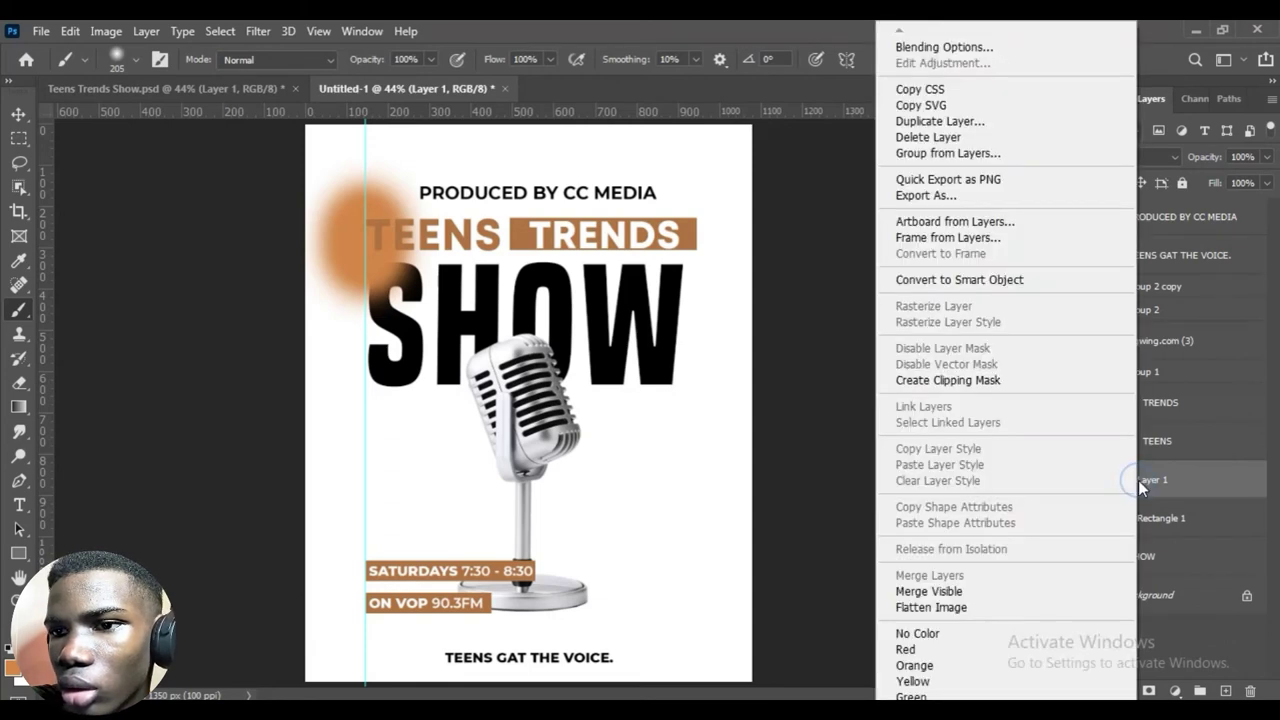
pyautogui.click(943, 379)
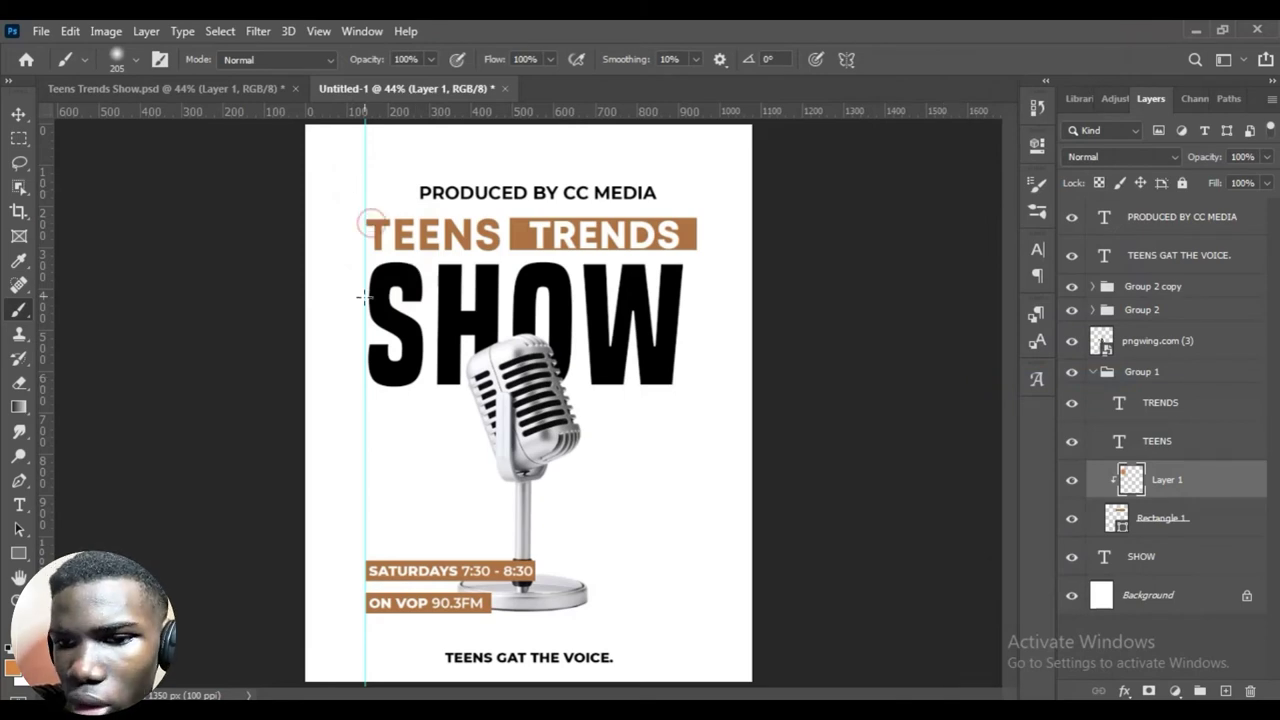
# Try a brighter orange e58d46, then settle the foreground colour on warm orange-brown cb8247.
pyautogui.click(12, 670)
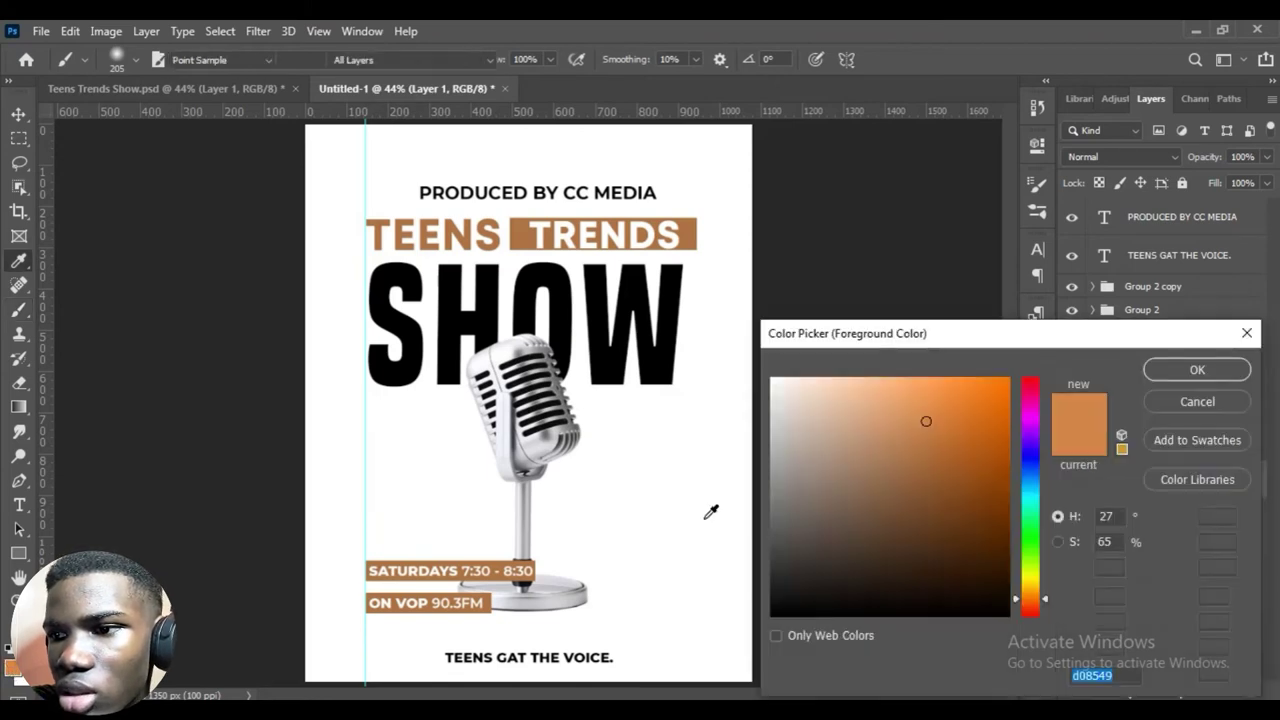
pyautogui.click(936, 402)
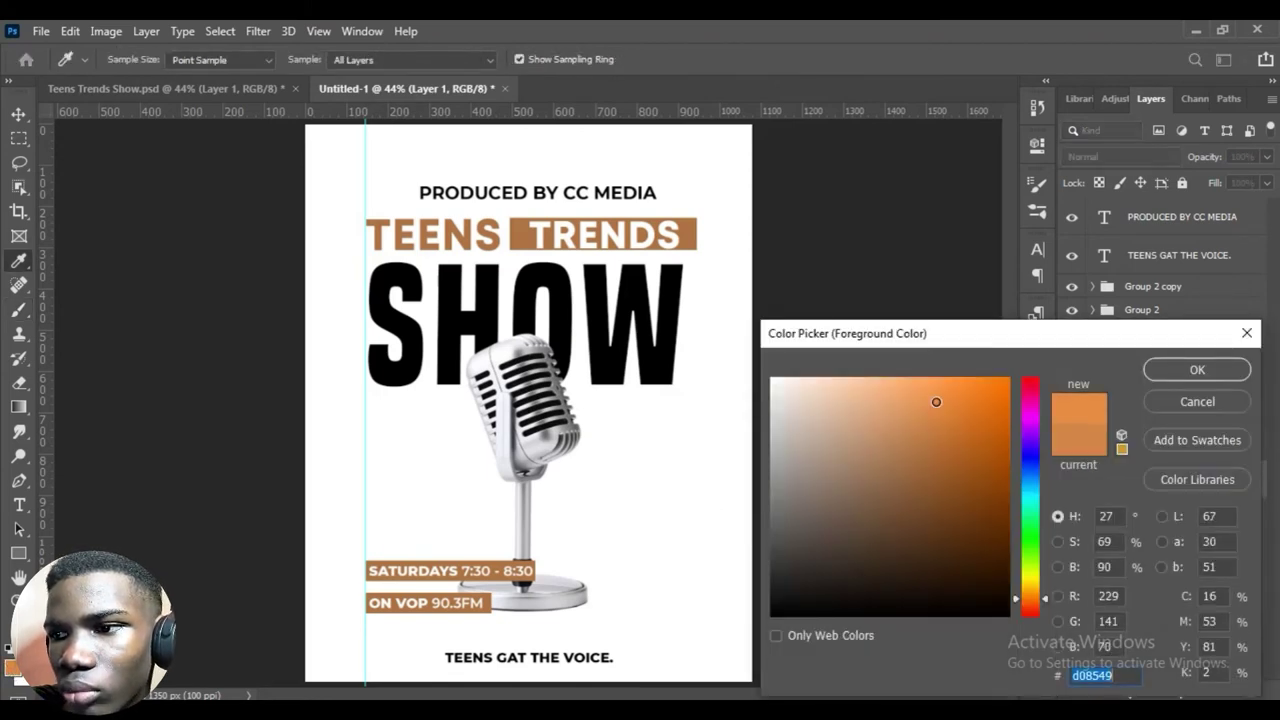
pyautogui.click(1150, 369)
pyautogui.press('b')
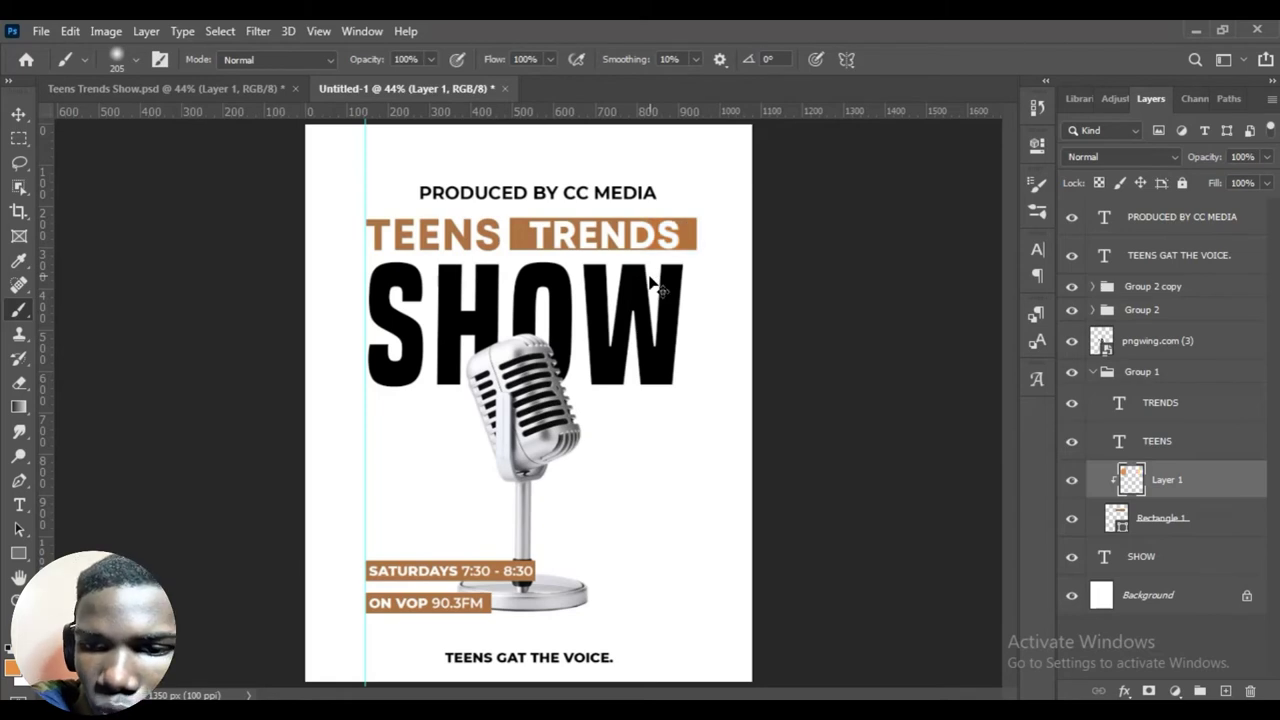
pyautogui.click(14, 673)
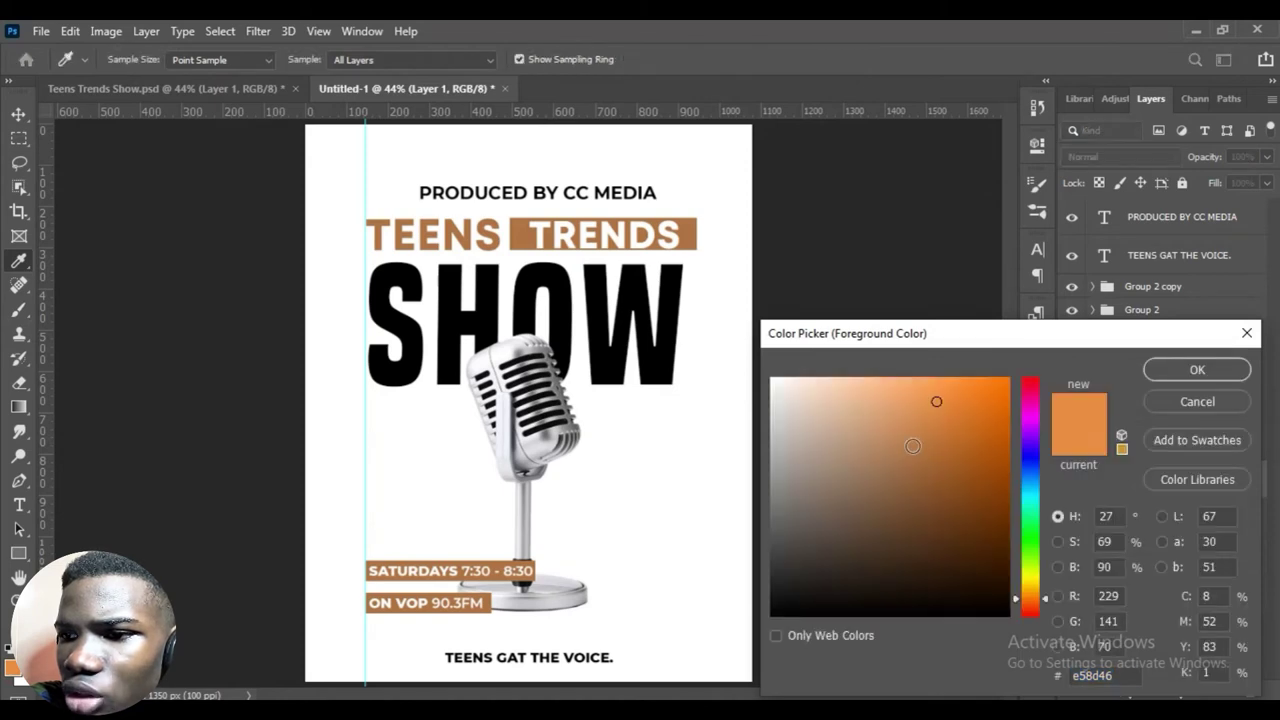
pyautogui.moveTo(912, 445); pyautogui.dragTo(917, 425)
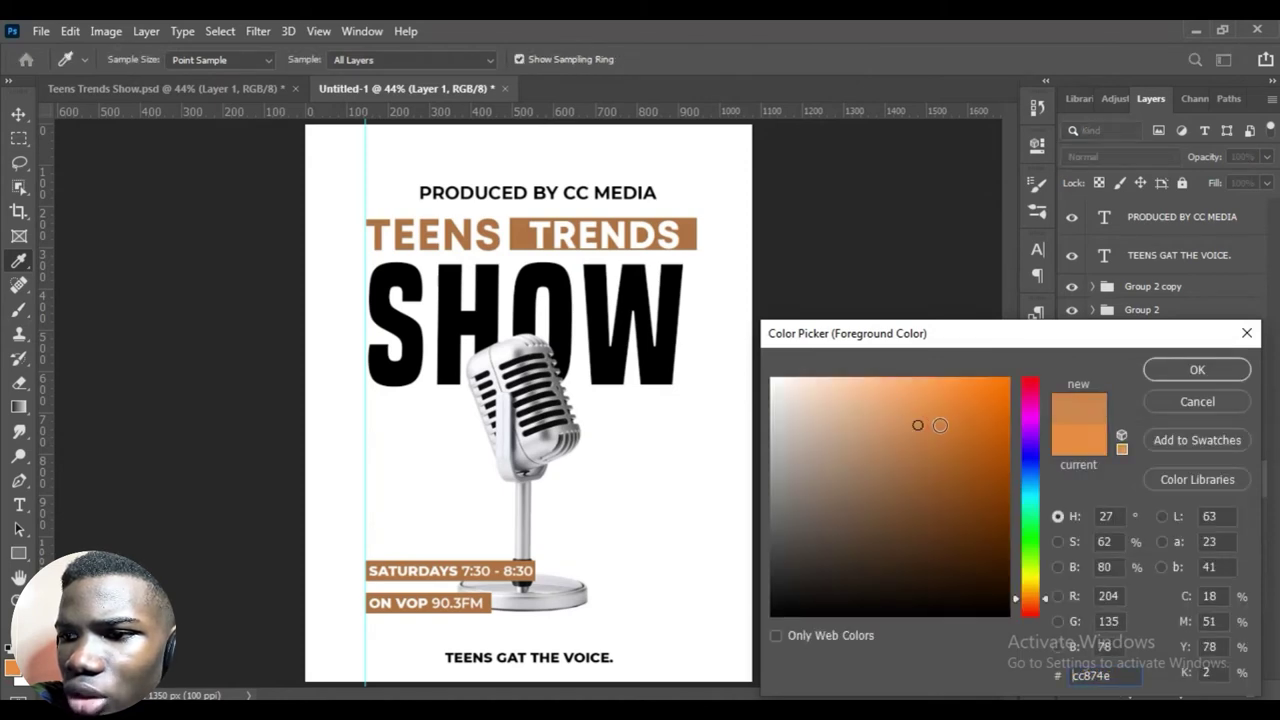
pyautogui.click(923, 426)
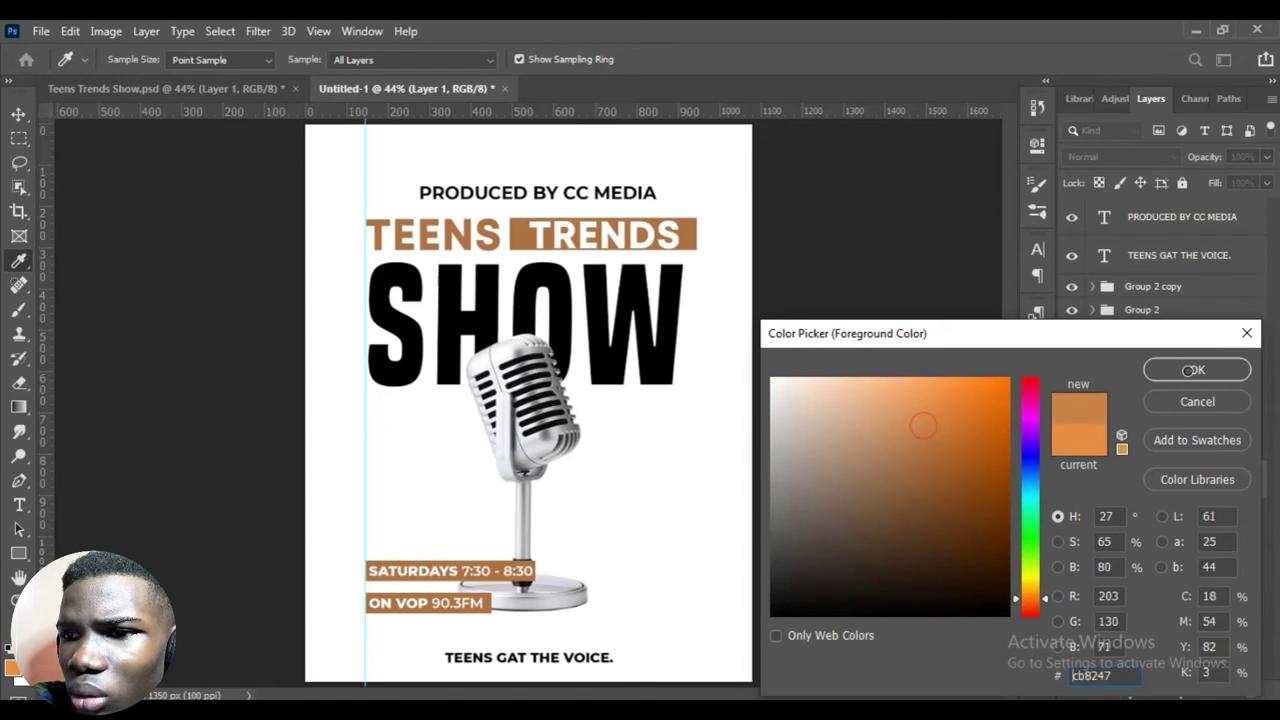
pyautogui.click(1192, 370)
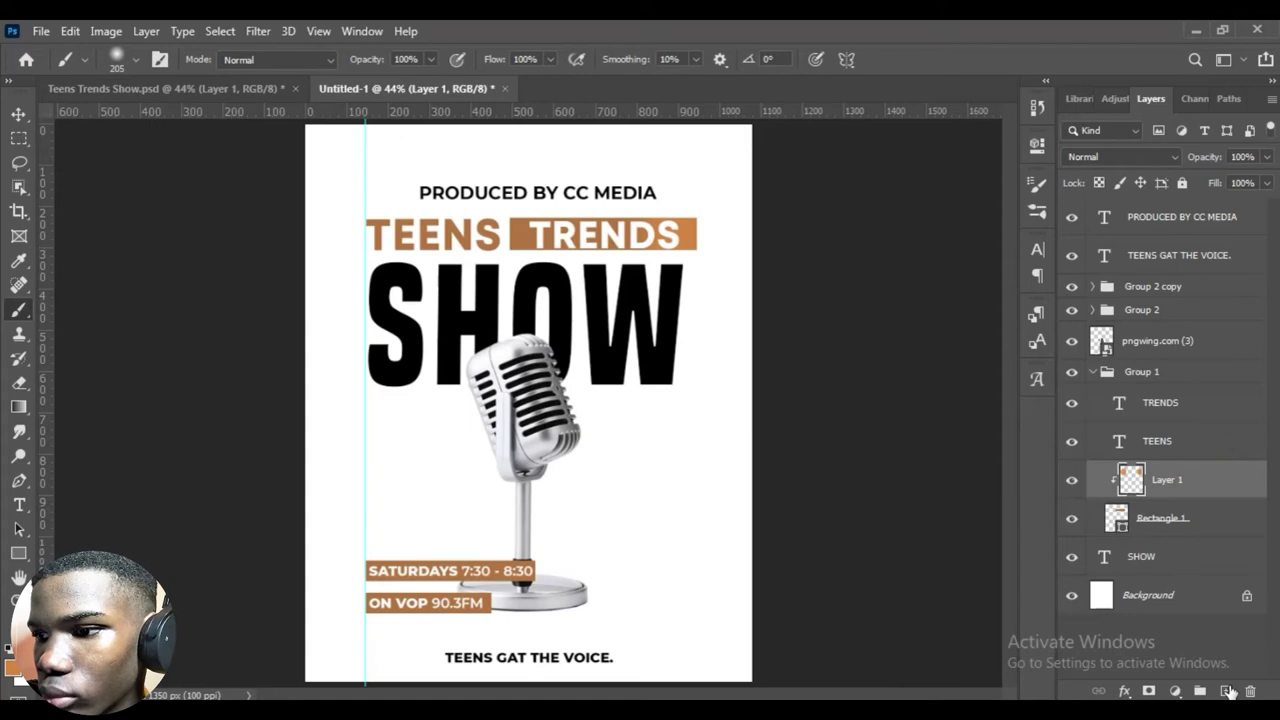
# Create Layer 2 directly above the TEENS text layer and make it a clipping mask on TEENS.
pyautogui.hotkey('alt', ']')
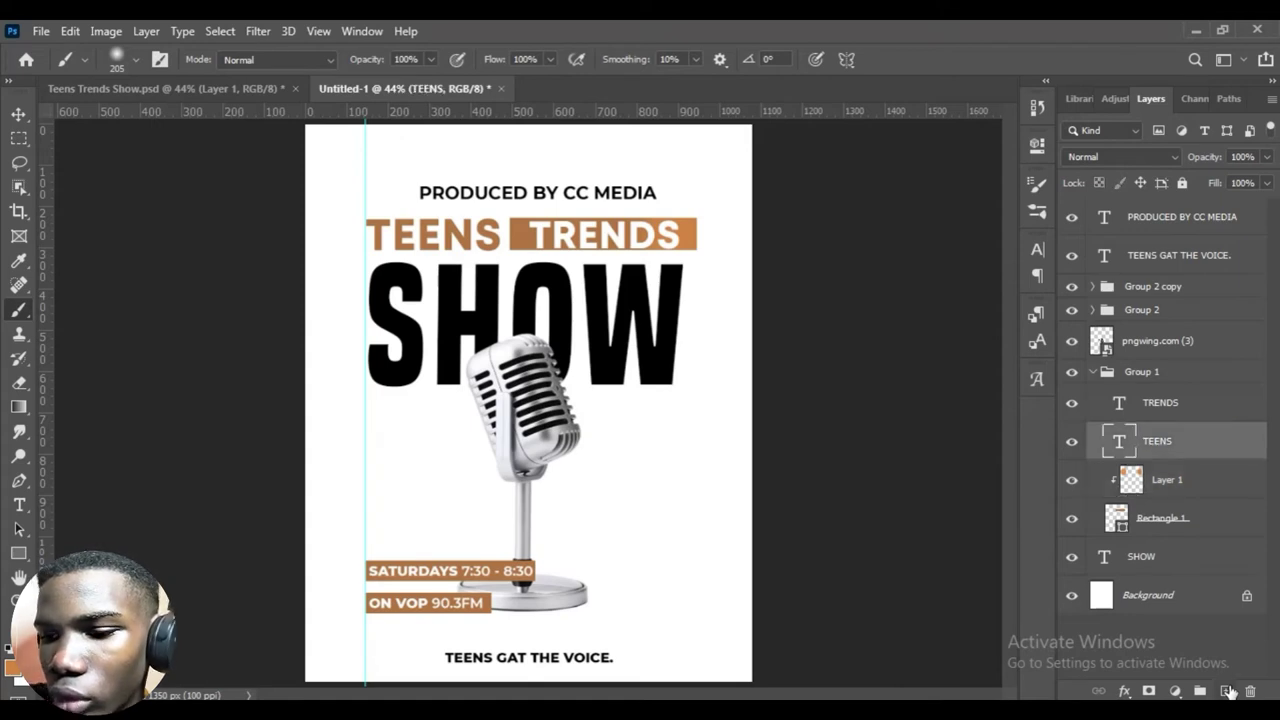
pyautogui.click(1226, 691)
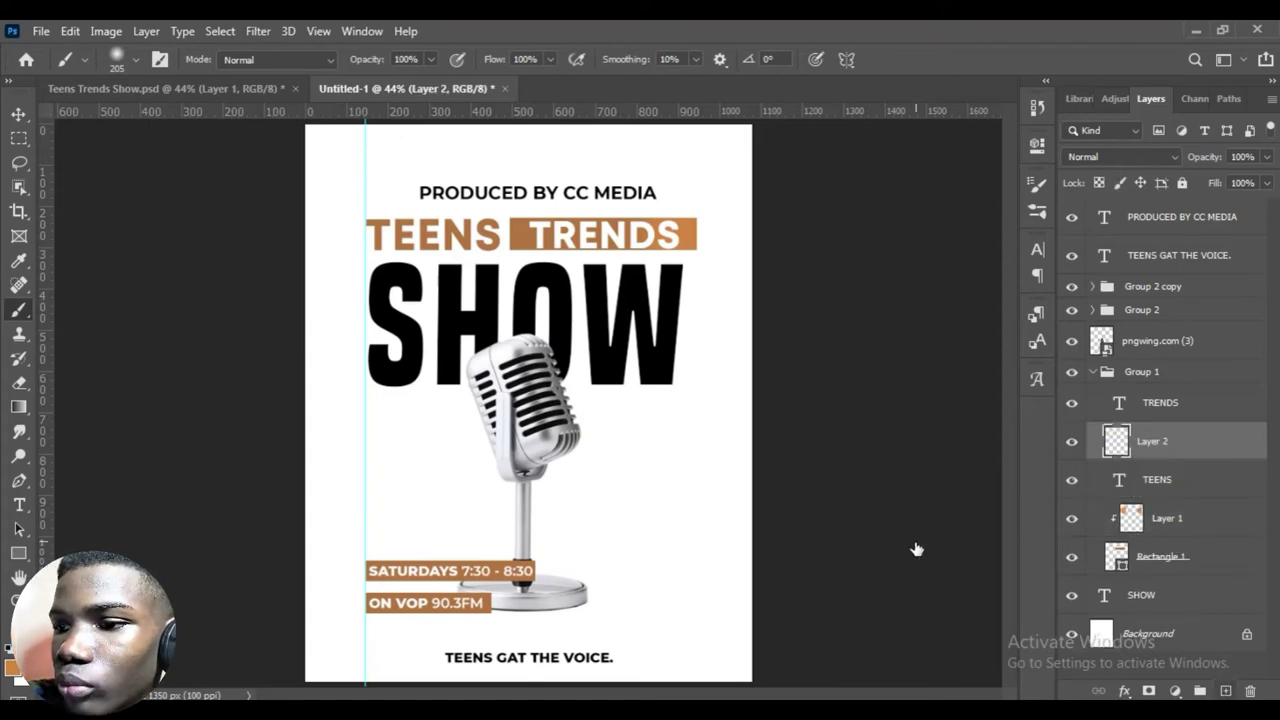
pyautogui.rightClick(1163, 455)
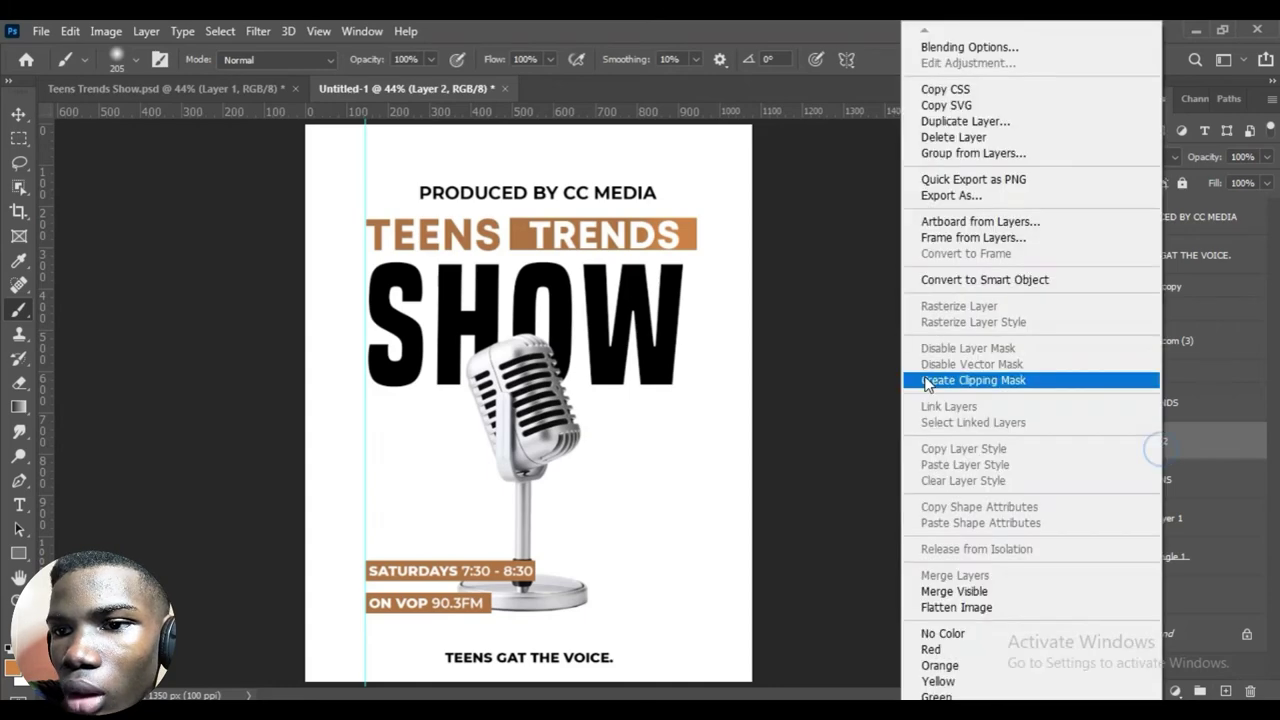
pyautogui.click(930, 380)
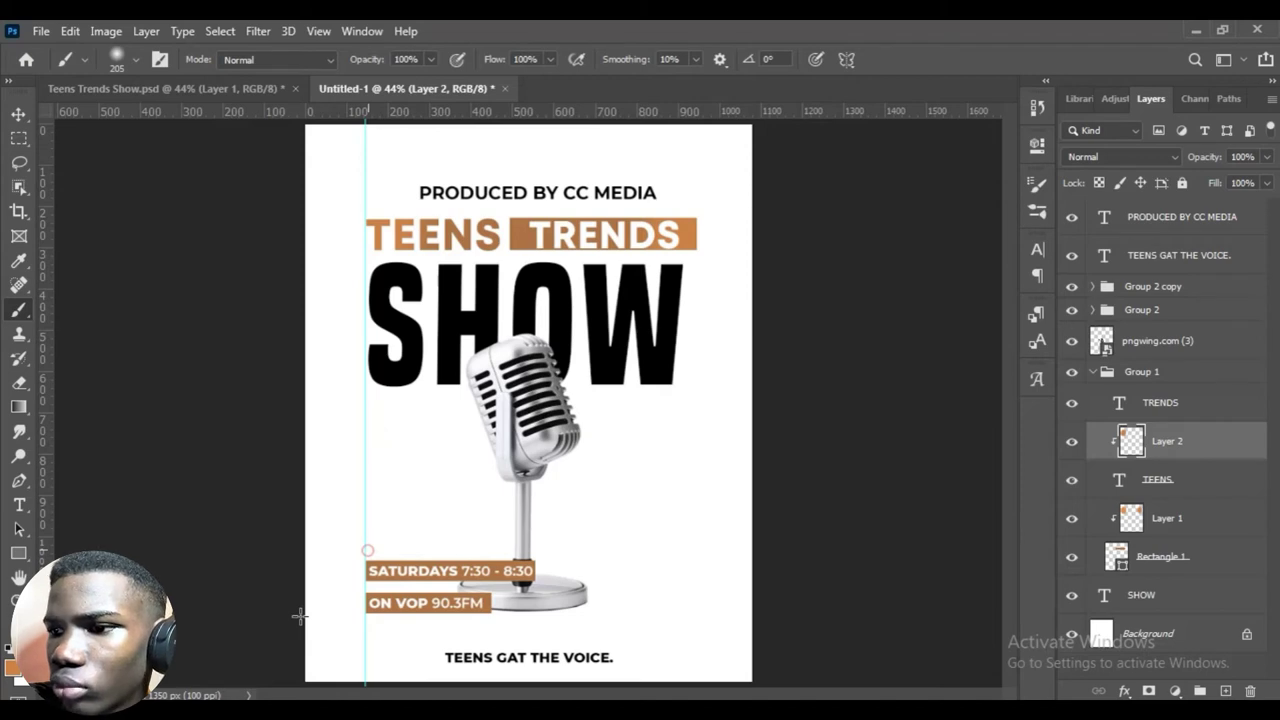
# Fold Group 1 and nudge the TEENS GAT THE VOICE. tagline up by one arrow-key step net.
pyautogui.click(1088, 373)
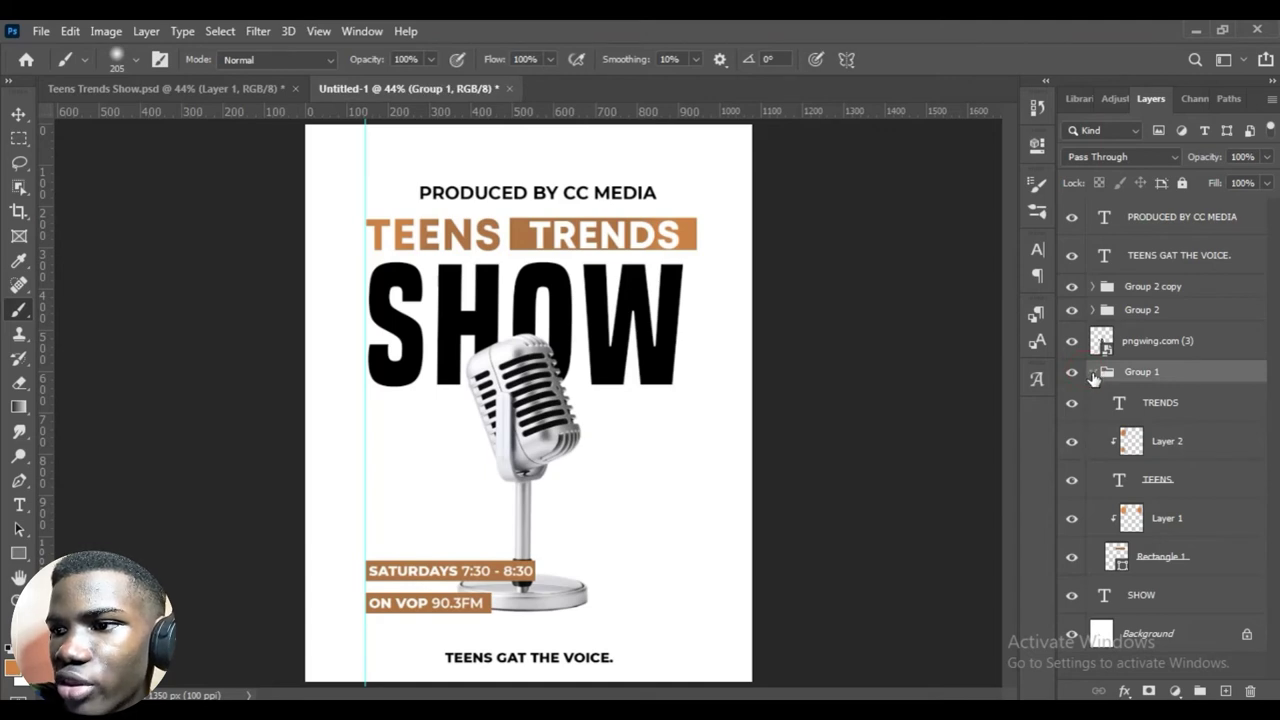
pyautogui.click(1090, 373)
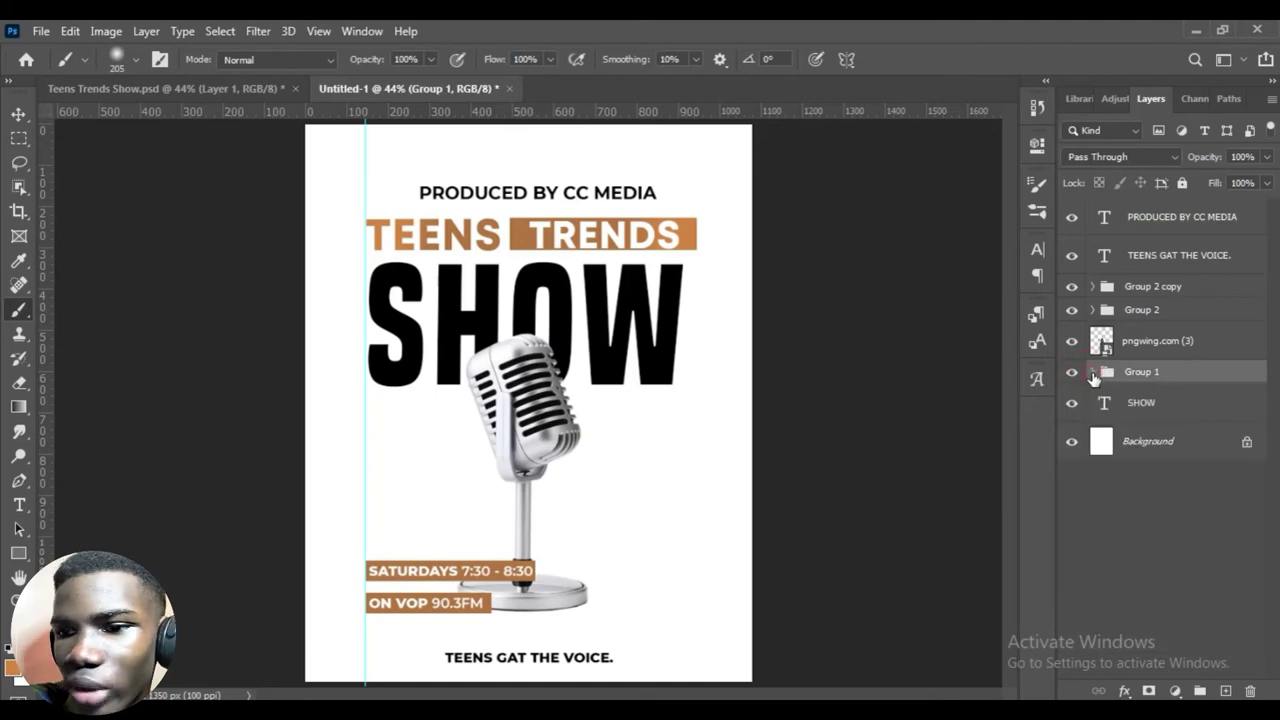
pyautogui.click(1146, 250)
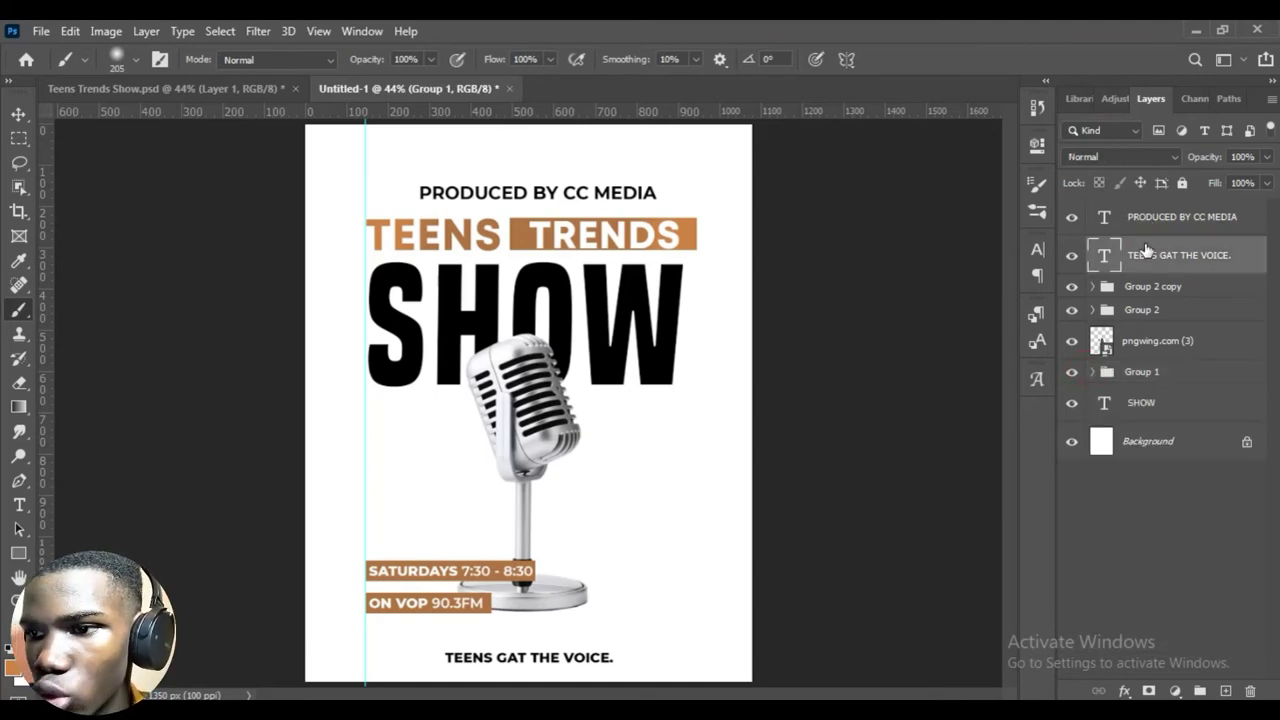
pyautogui.press('v')
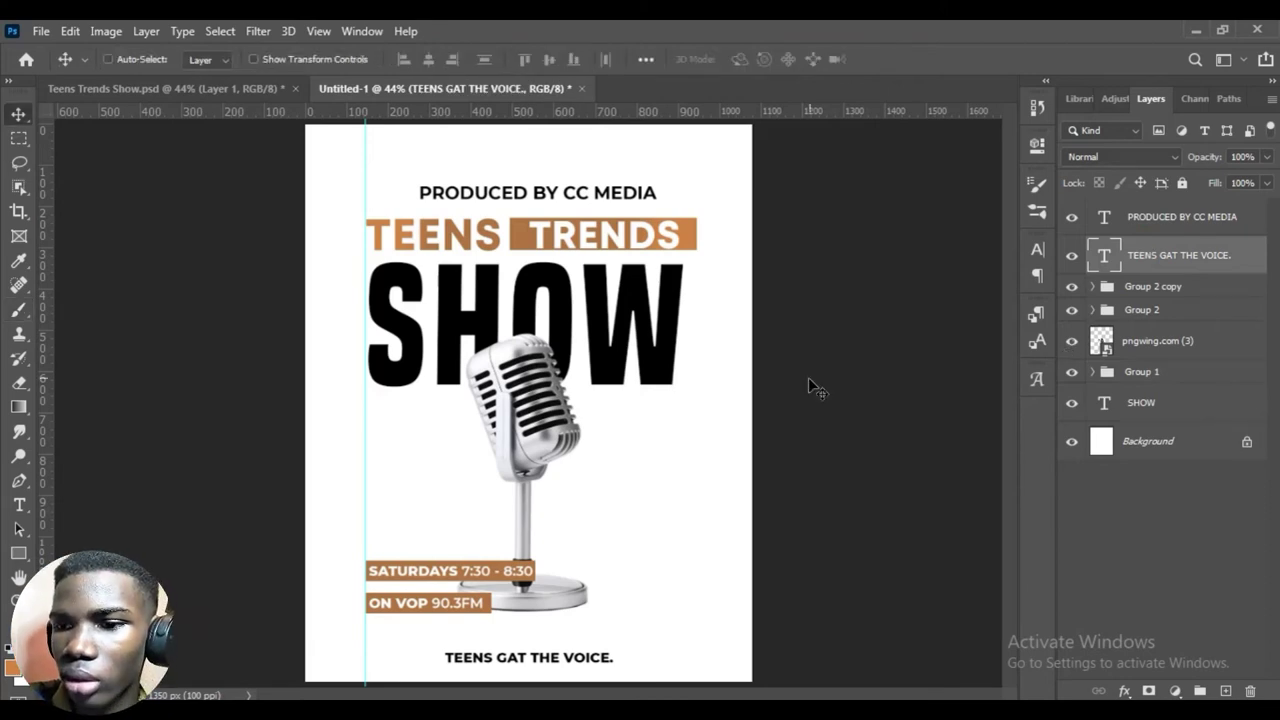
pyautogui.press('Up')
pyautogui.press('Up')
pyautogui.press('Up')
pyautogui.press('Up')
pyautogui.press('Up')
pyautogui.press('Up')
pyautogui.press('Up')
pyautogui.press('Up')
pyautogui.press('Up')
pyautogui.press('Up')
pyautogui.press('Up')
pyautogui.press('Up')
pyautogui.press('Up')
pyautogui.press('Up')
pyautogui.press('Up')
pyautogui.press('Up')
pyautogui.press('Up')
pyautogui.press('Up')
pyautogui.press('Up')
pyautogui.press('Up')
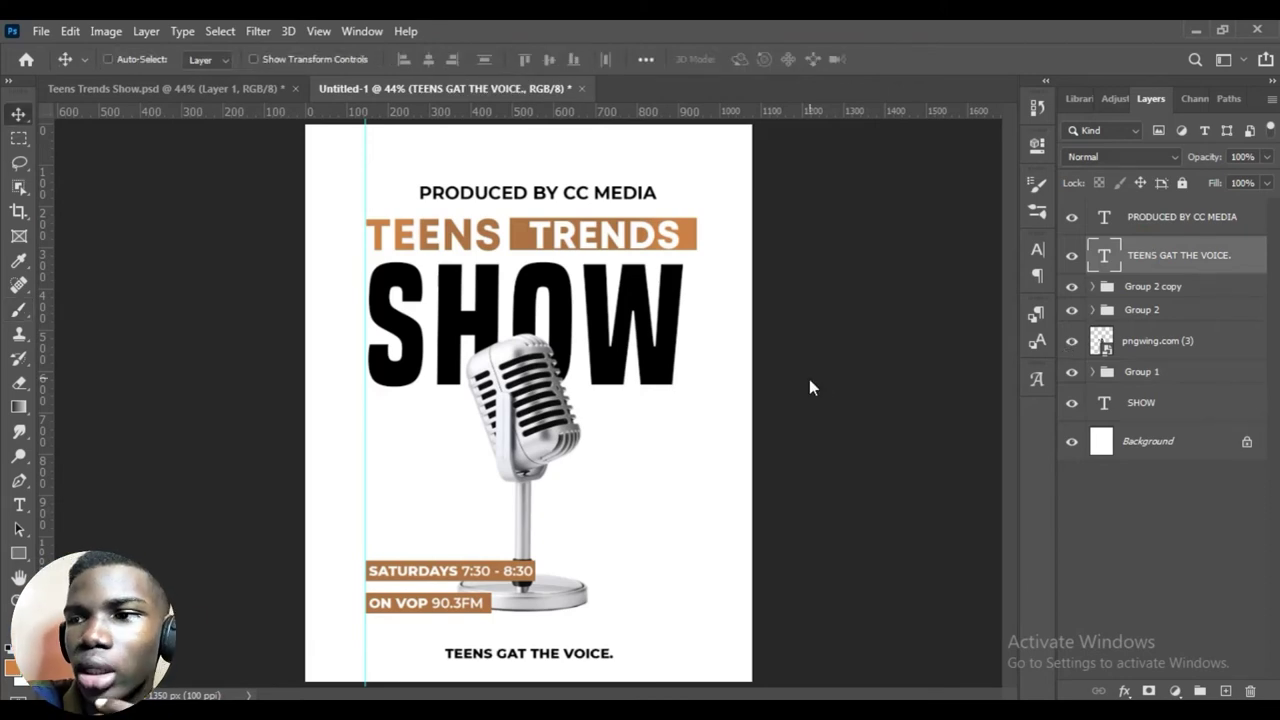
pyautogui.press('Up')
pyautogui.press('Up')
pyautogui.press('Up')
pyautogui.press('Up')
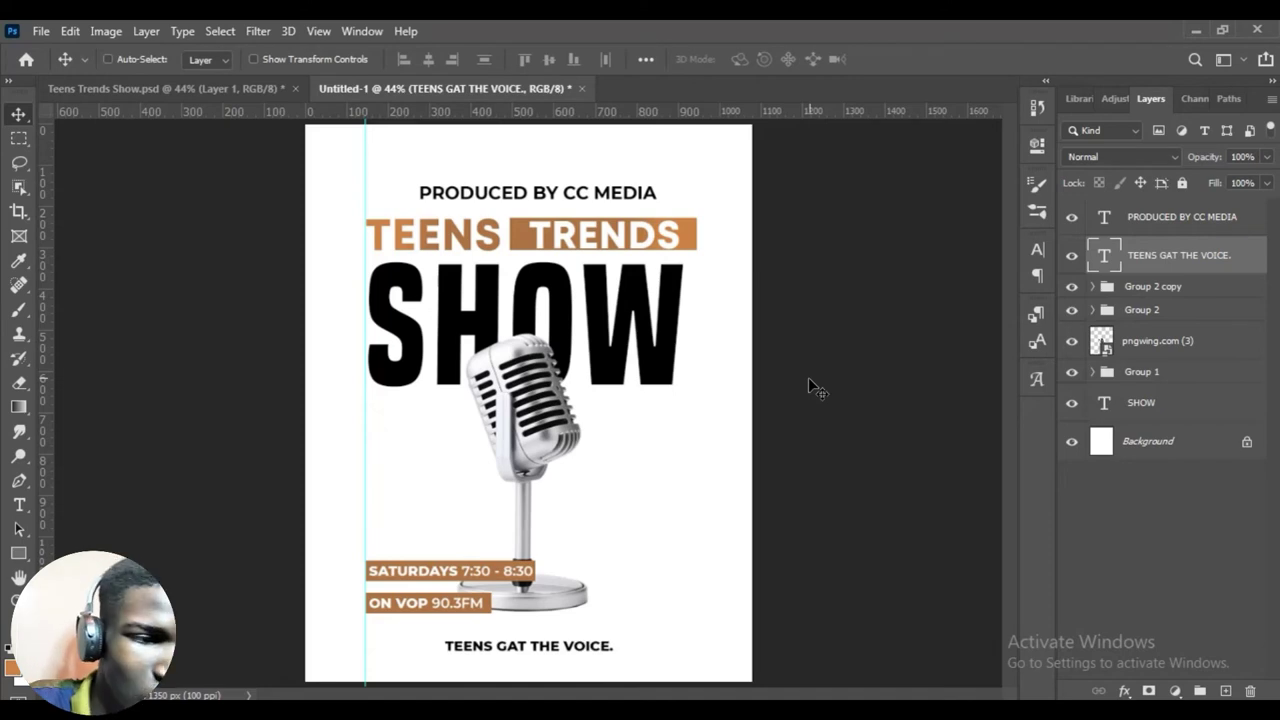
pyautogui.press('Down')
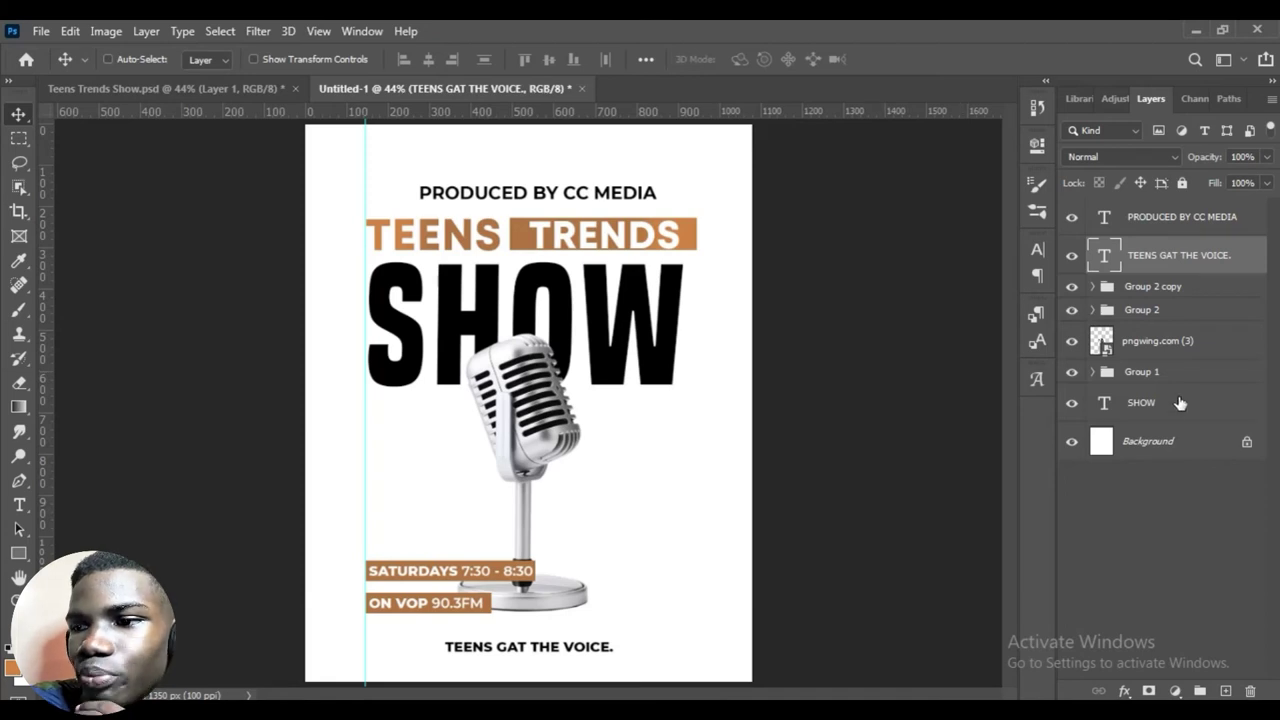
# With Background selected, start File > Place Embedded.
pyautogui.click(1147, 444)
pyautogui.click(50, 37)
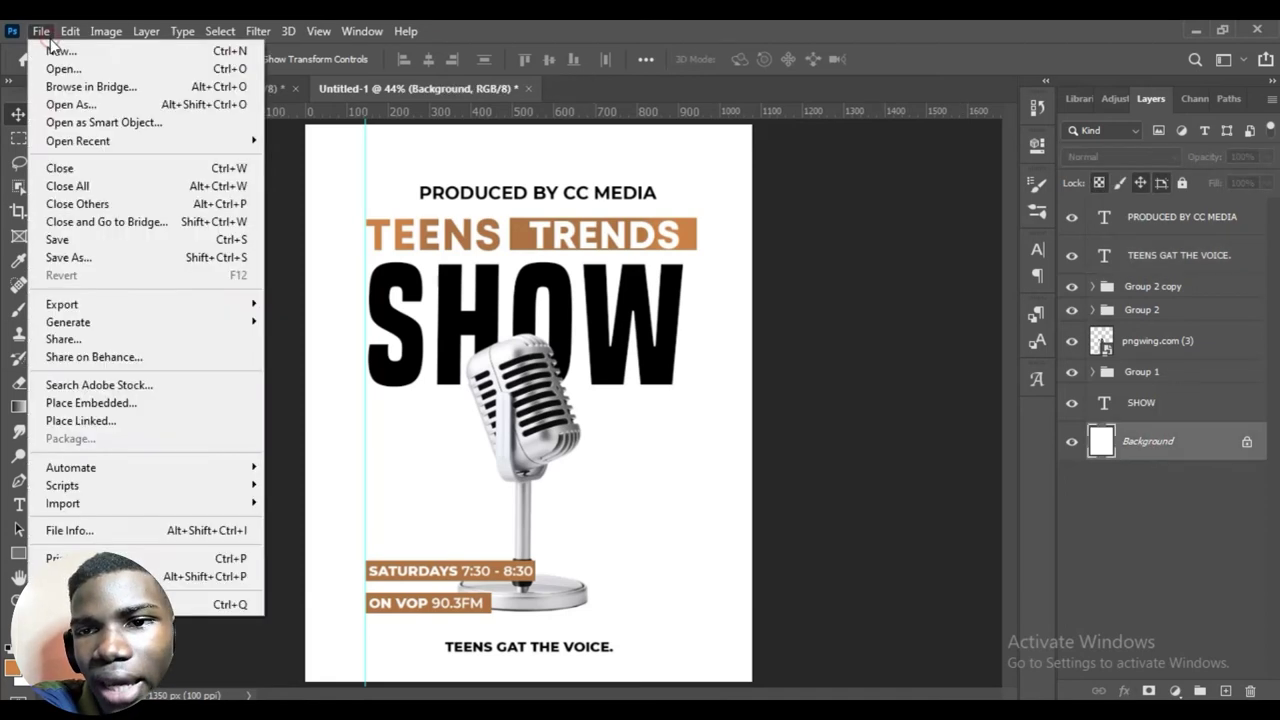
pyautogui.moveTo(172, 320)
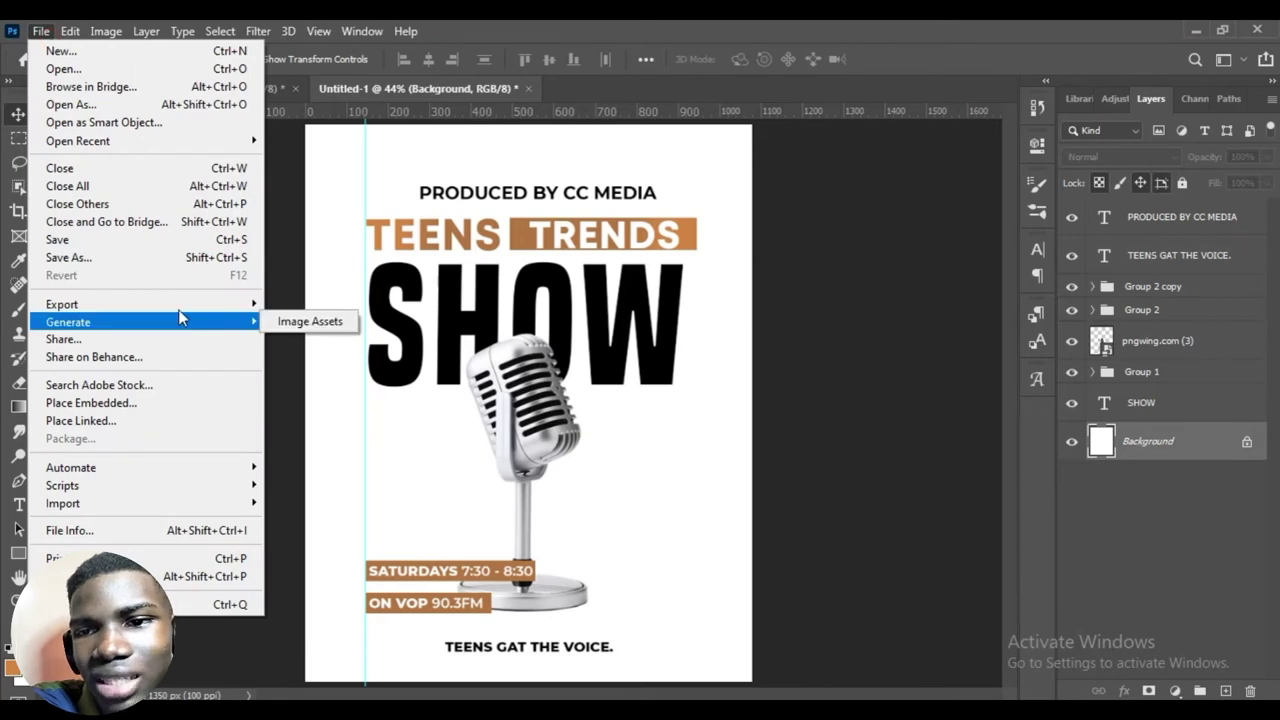
pyautogui.click(180, 403)
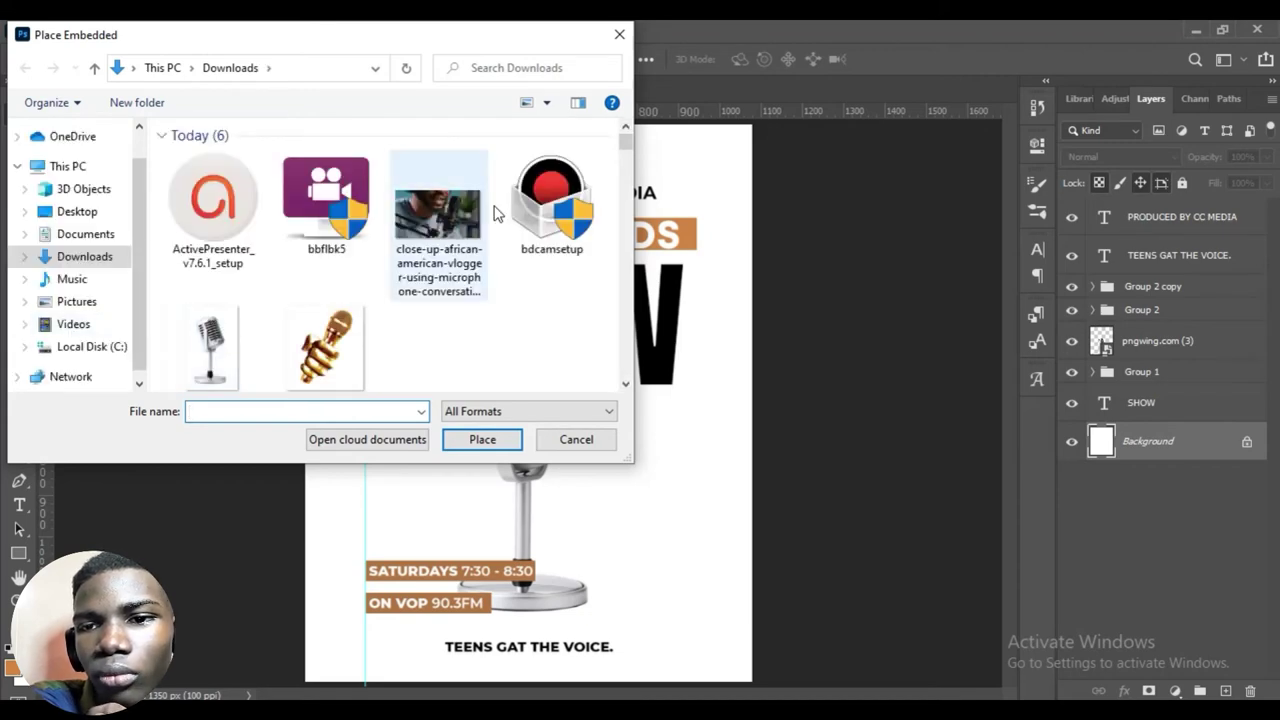
# Browse Pictures > Total Resources > Textures and pick Creasy dirty paper texture (main preview).
pyautogui.click(76, 301)
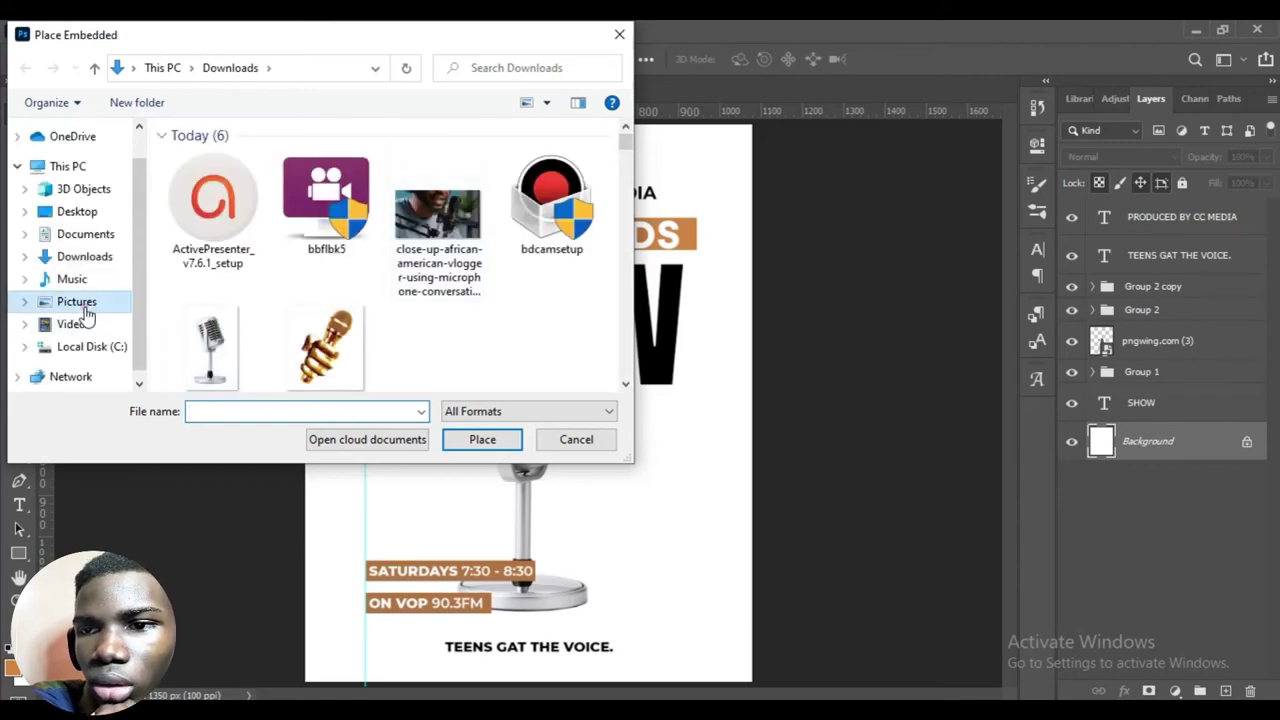
pyautogui.scroll(-3, 270, 342)
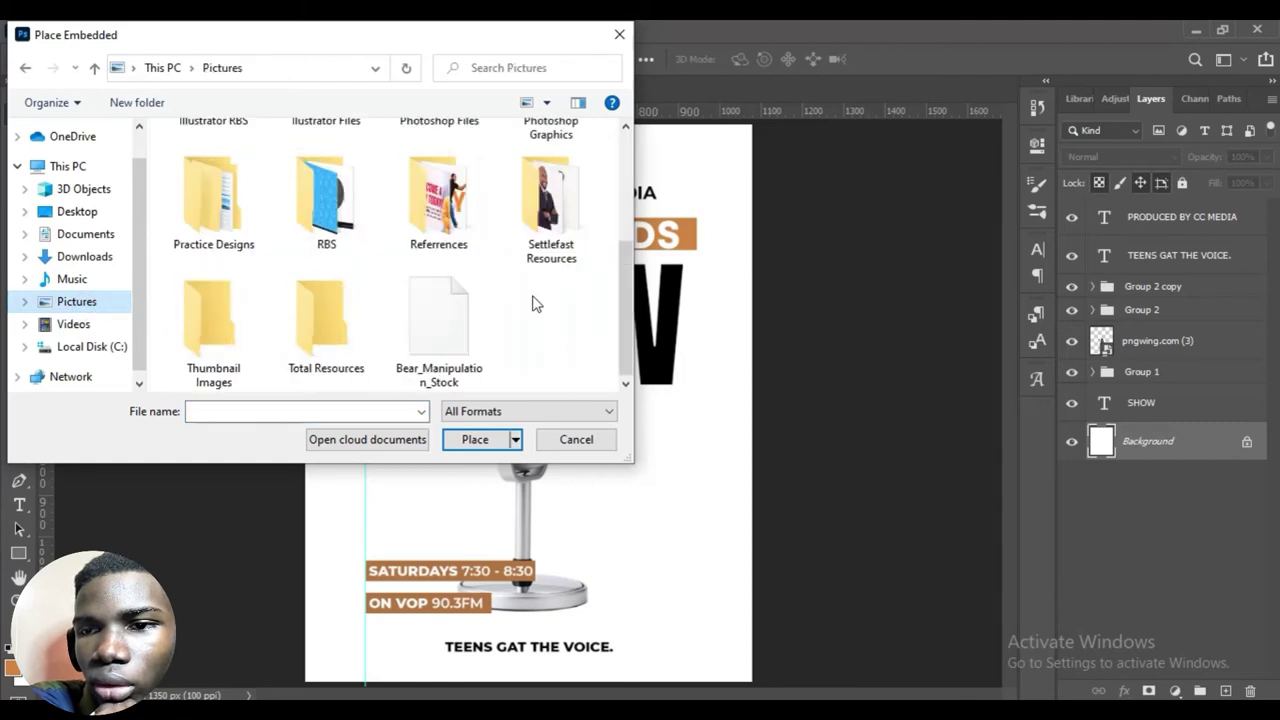
pyautogui.click(312, 318)
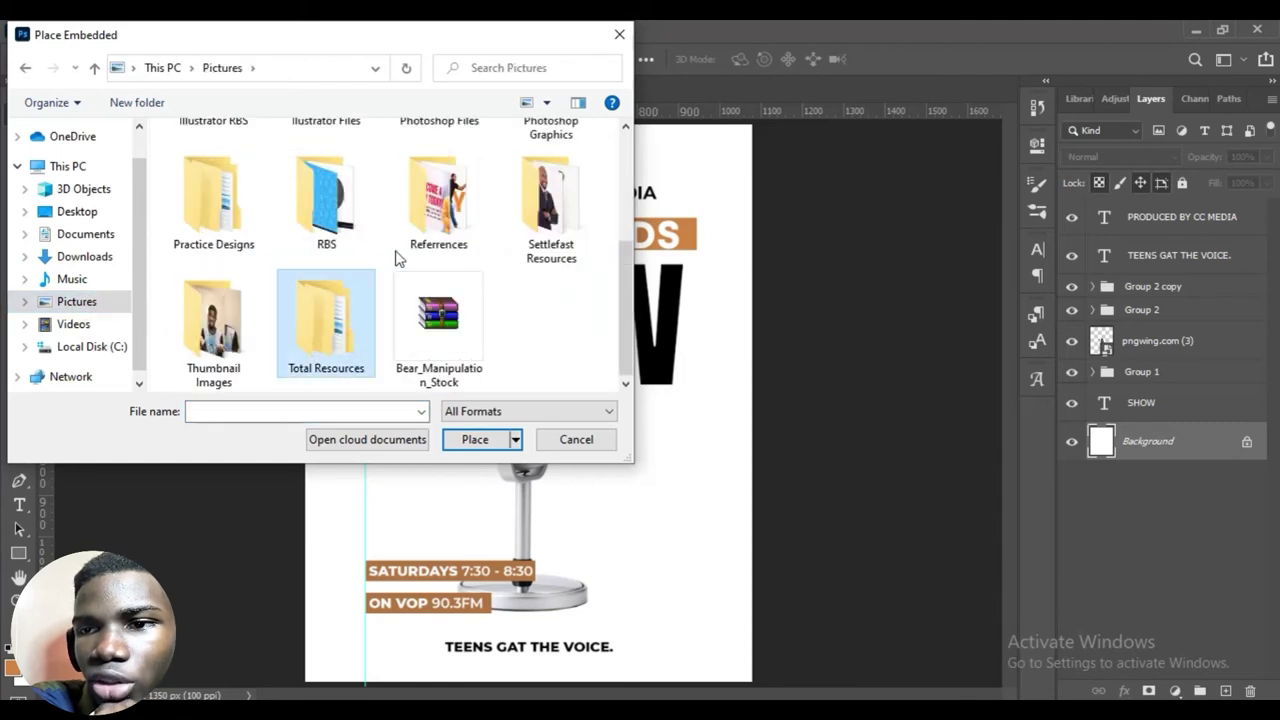
pyautogui.doubleClick(330, 330)
pyautogui.click(456, 279)
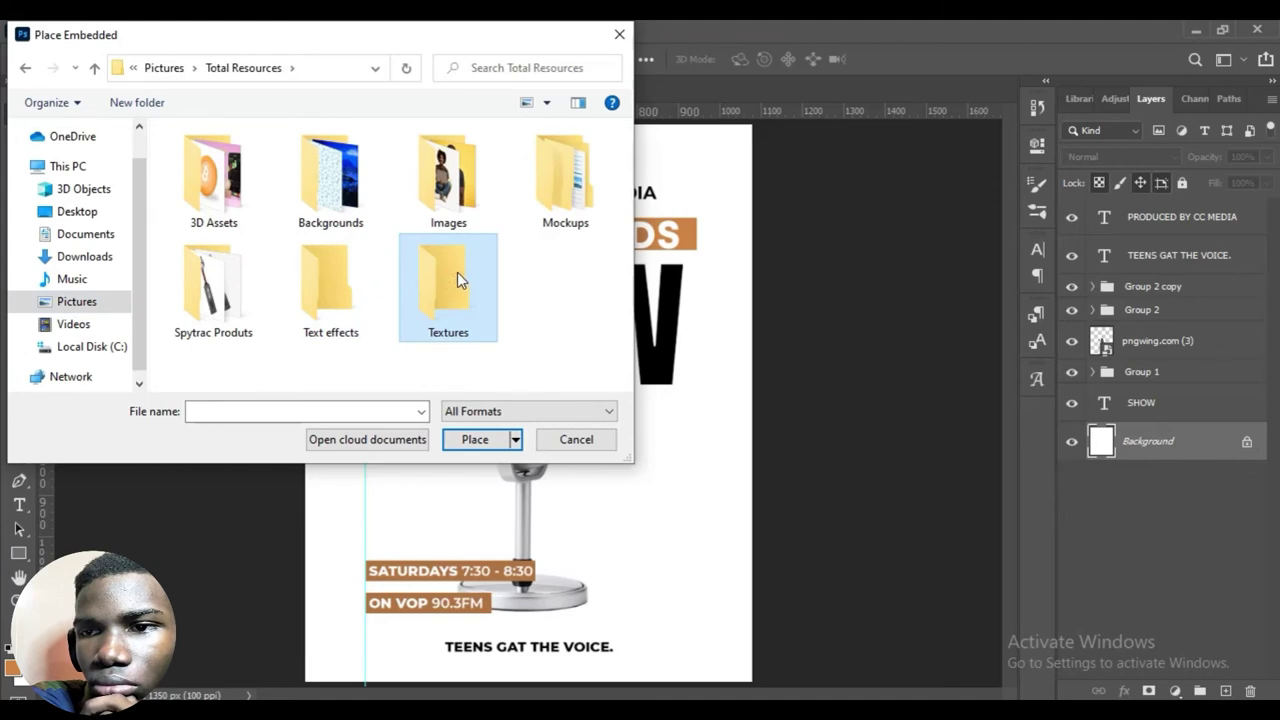
pyautogui.doubleClick(457, 272)
pyautogui.scroll(-1, 451, 266)
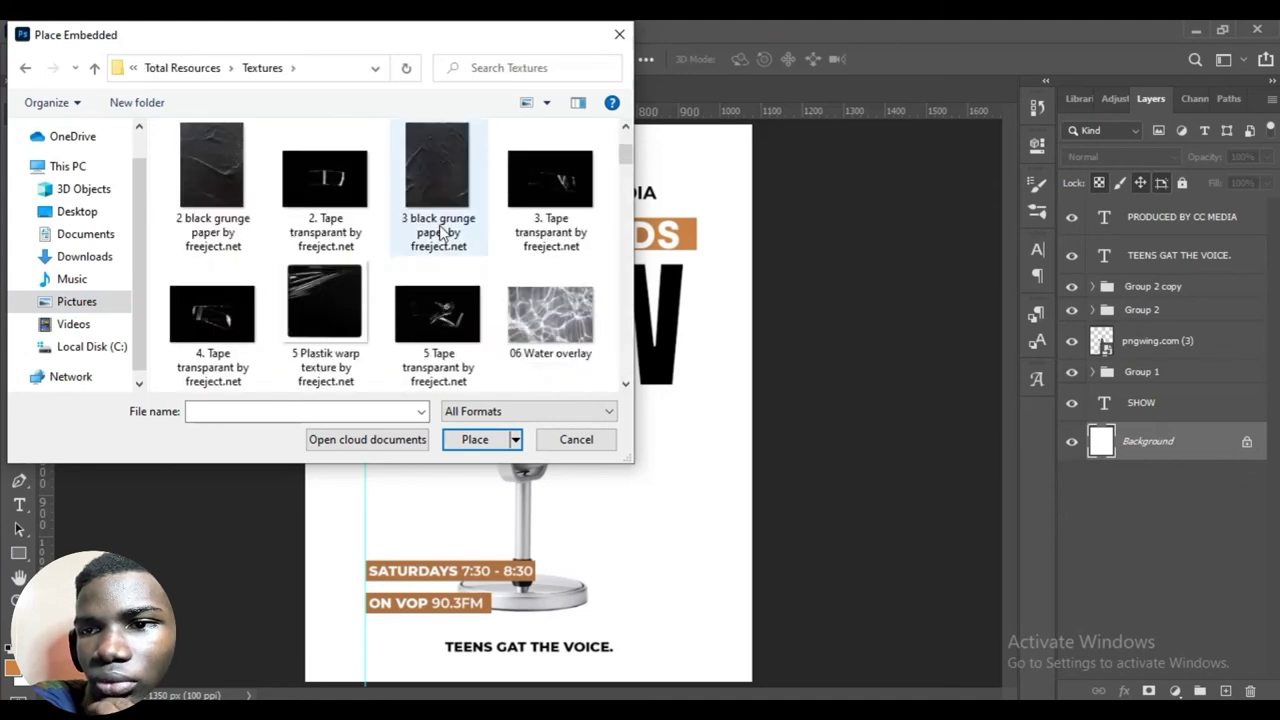
pyautogui.scroll(-1, 441, 230)
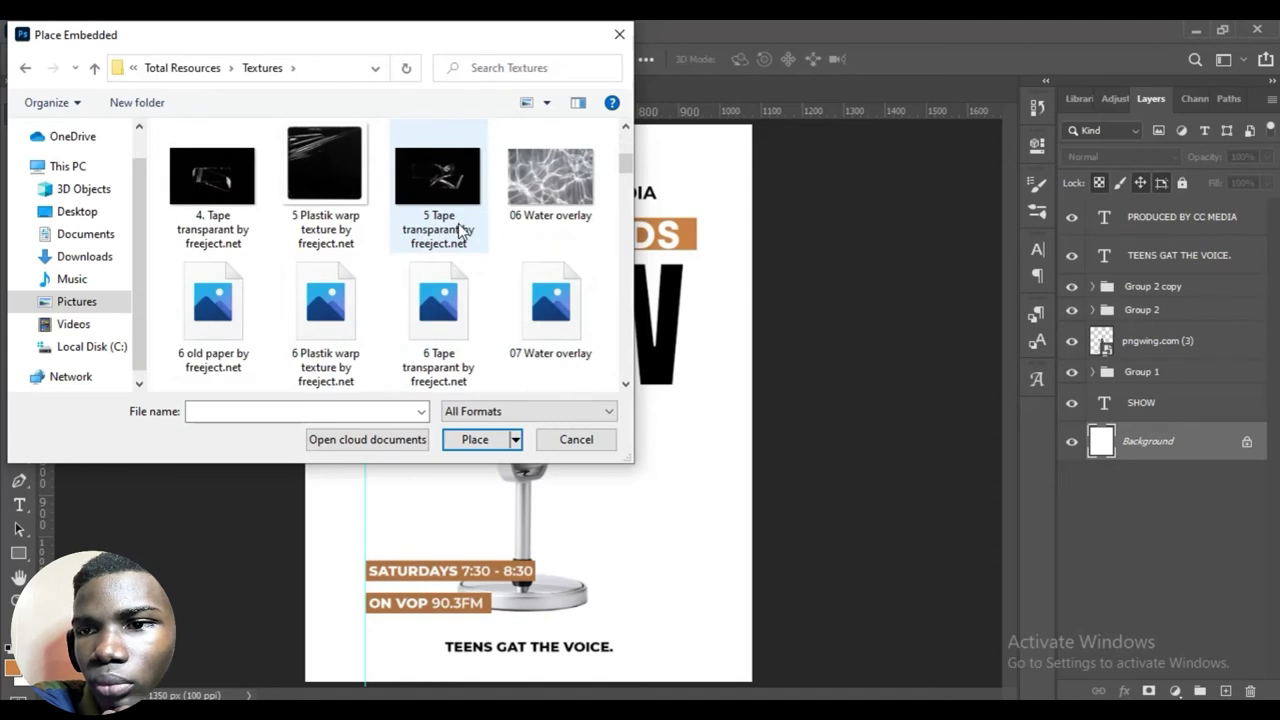
pyautogui.scroll(-3, 459, 230)
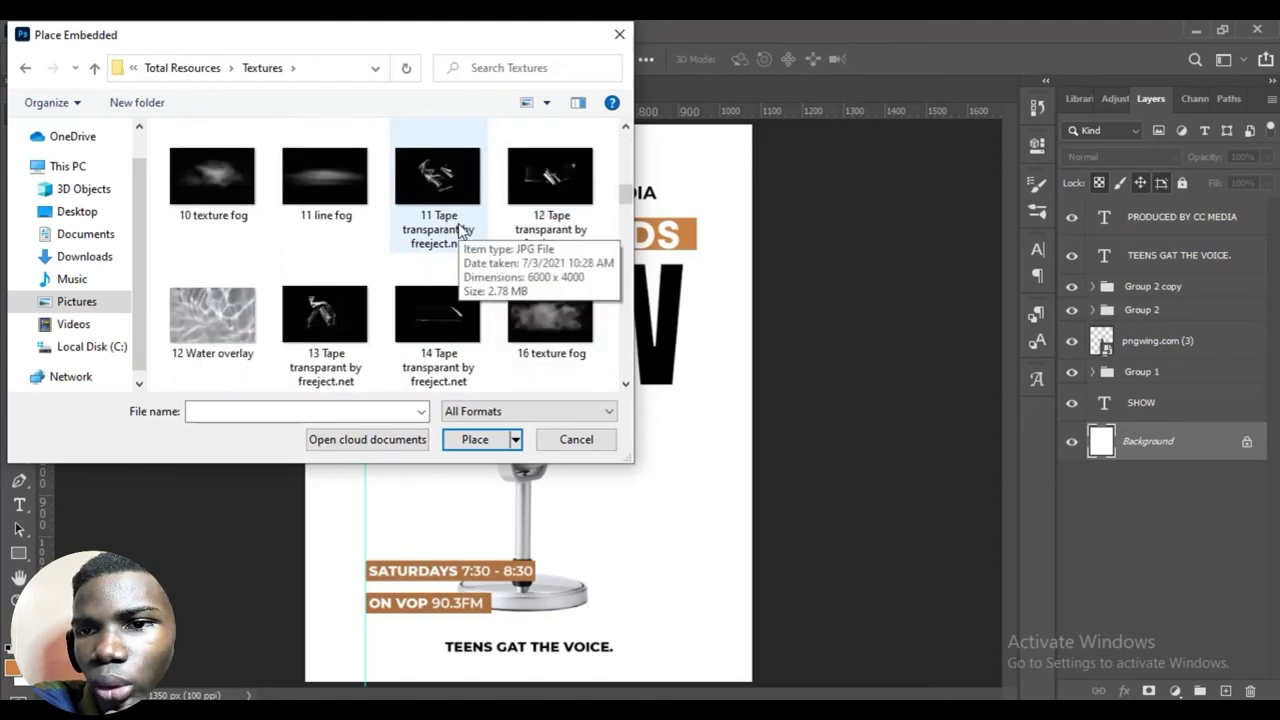
pyautogui.scroll(2, 459, 230)
pyautogui.scroll(-1, 448, 228)
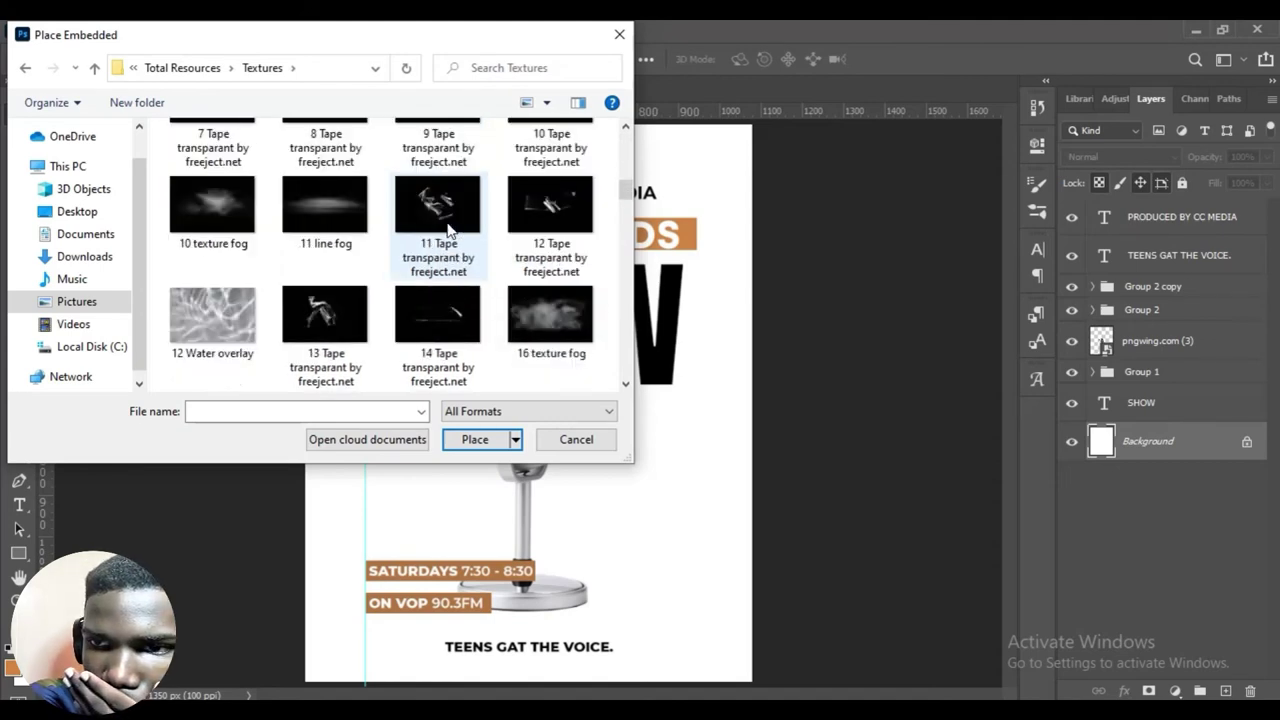
pyautogui.scroll(-3, 448, 228)
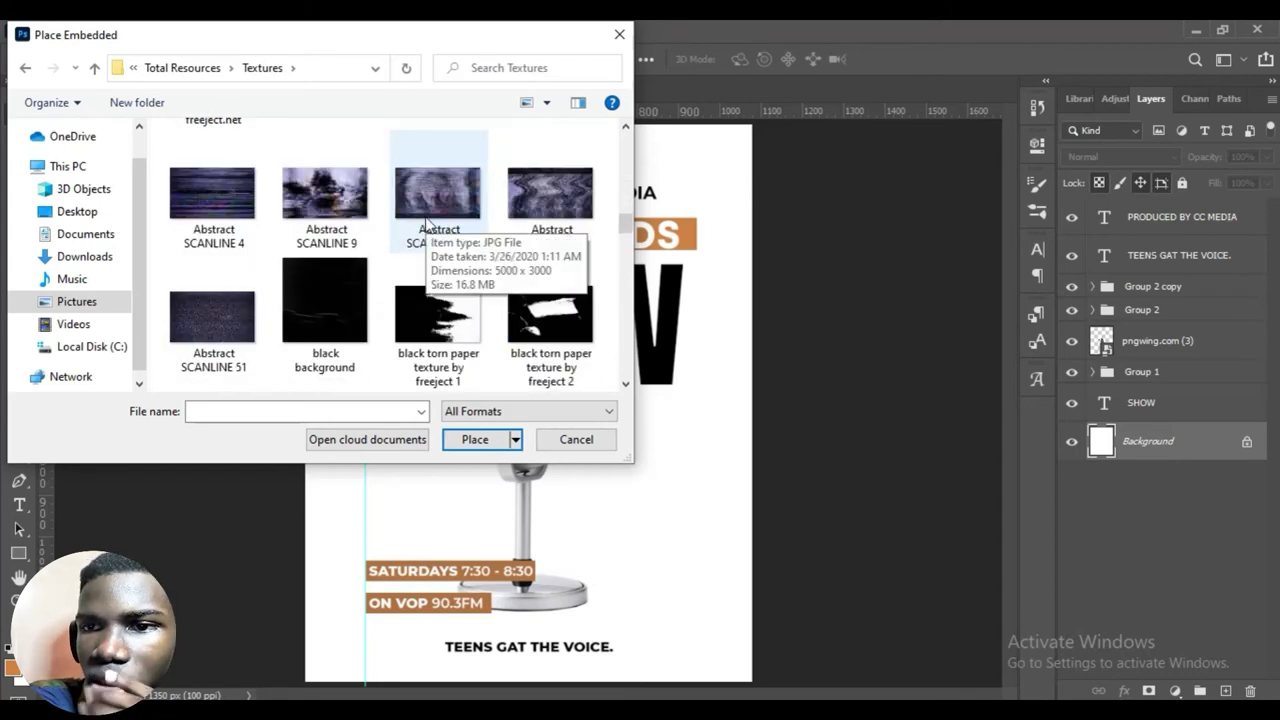
pyautogui.scroll(-1, 426, 222)
pyautogui.click(326, 320)
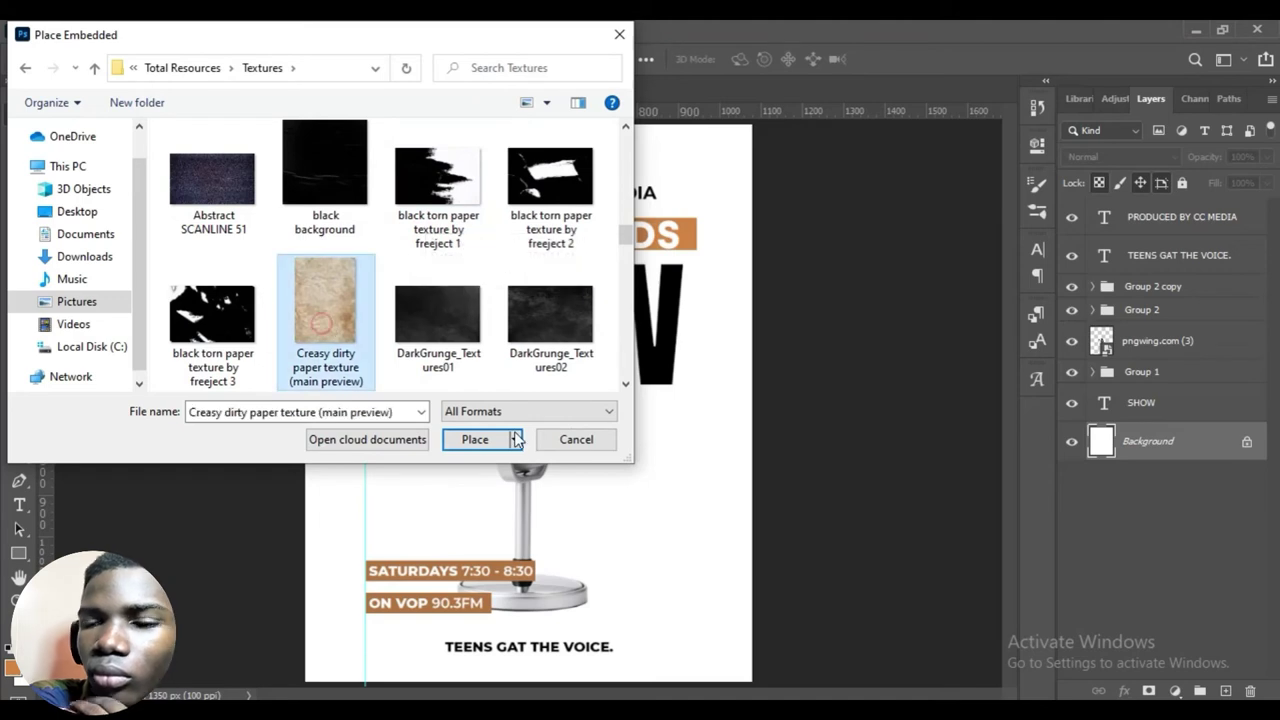
# Place the paper texture scaled over the whole poster, then inspect the finished poster's texture layer.
pyautogui.click(472, 440)
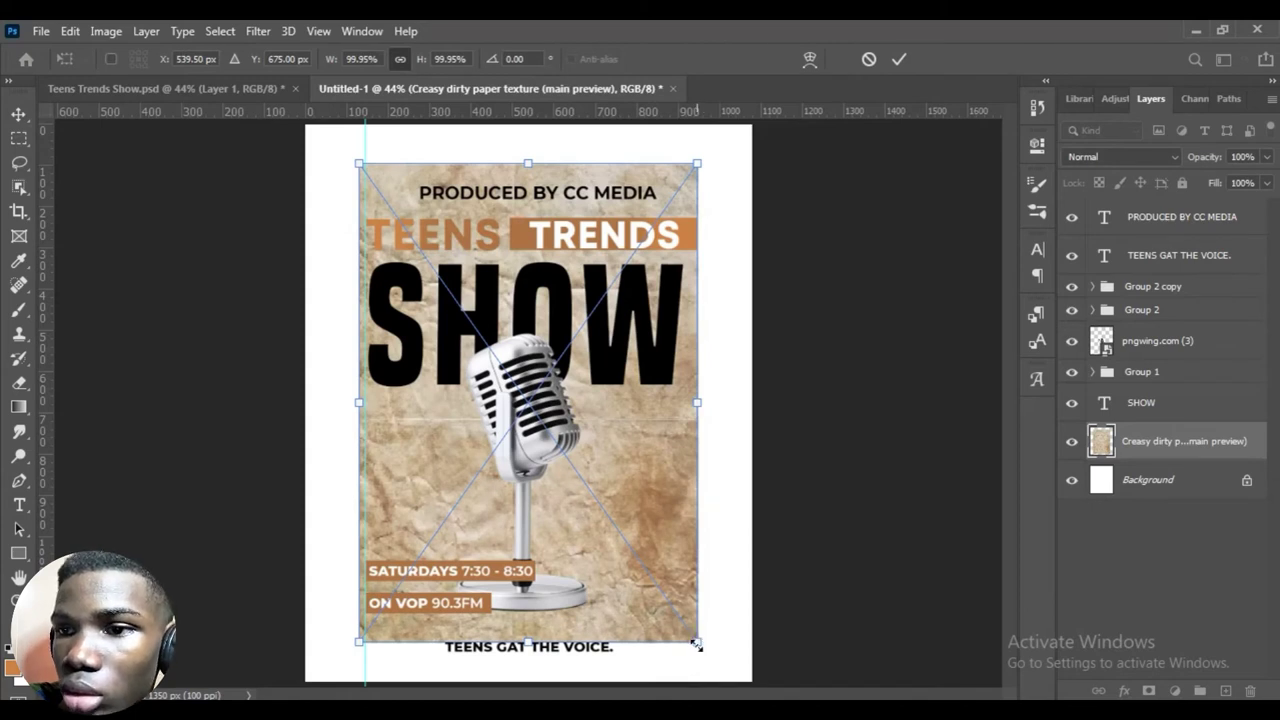
pyautogui.moveTo(697, 645); pyautogui.dragTo(698, 646)
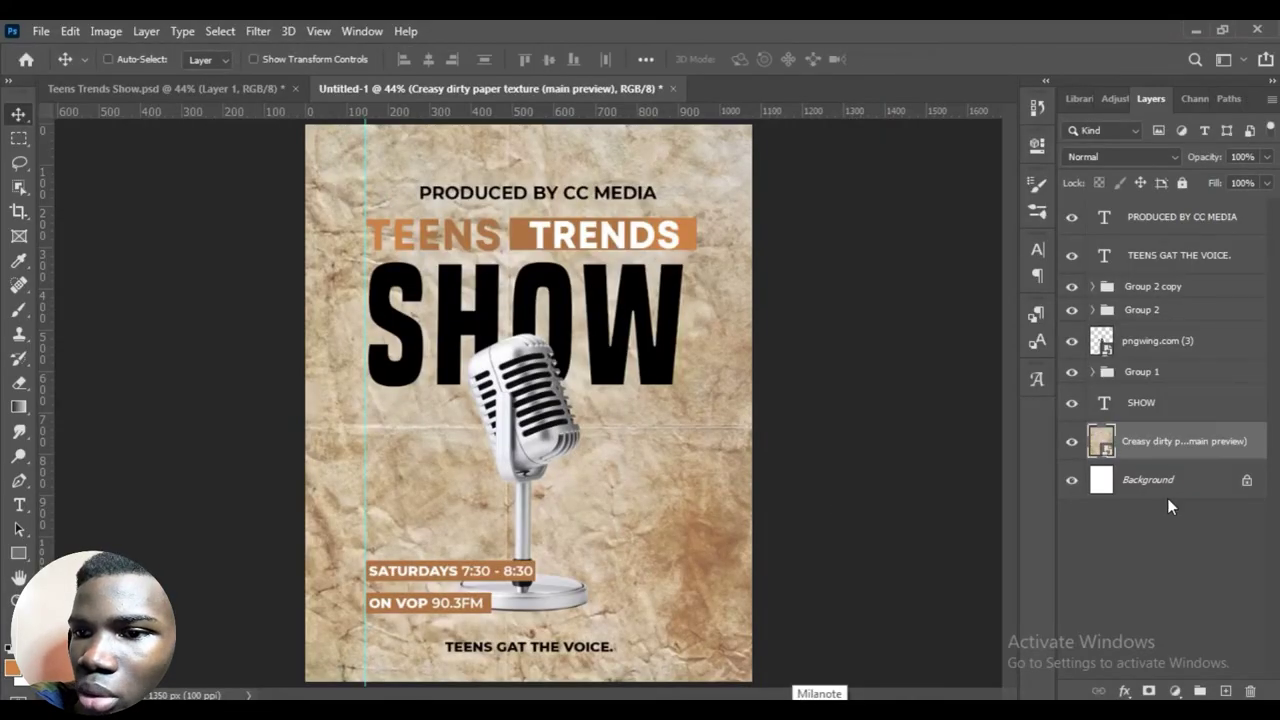
pyautogui.click(184, 90)
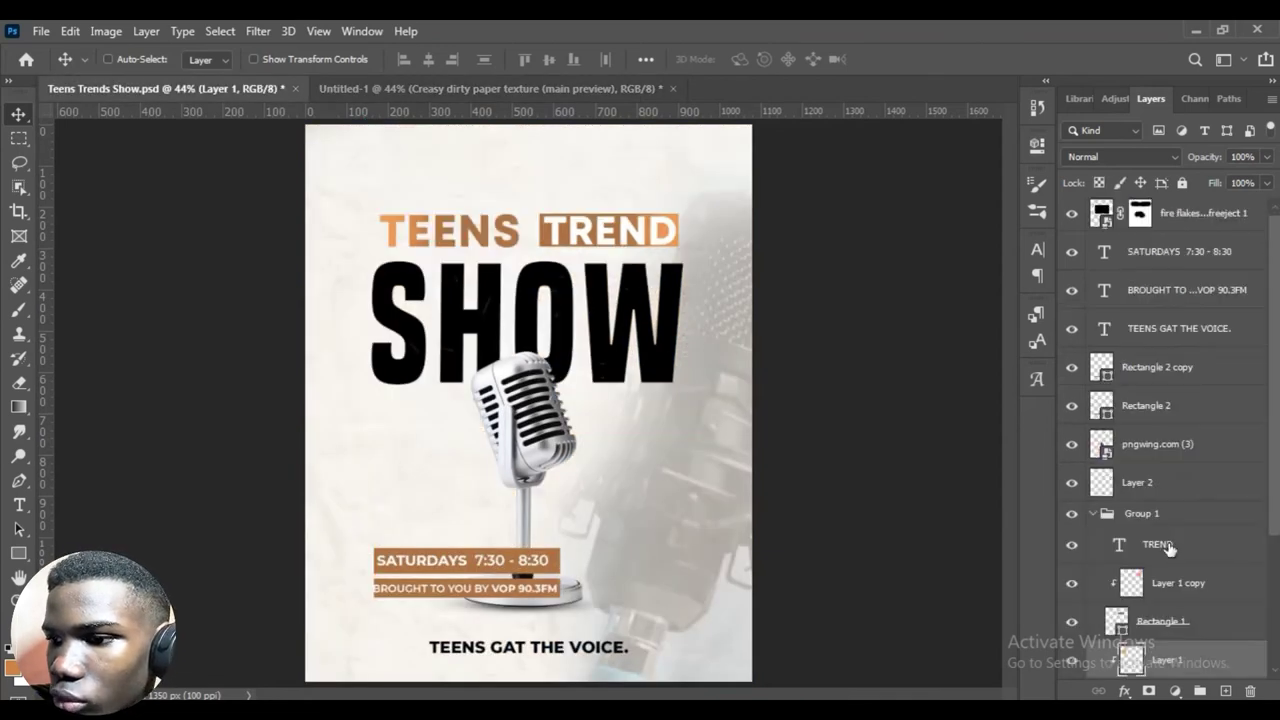
pyautogui.scroll(-3, 1168, 547)
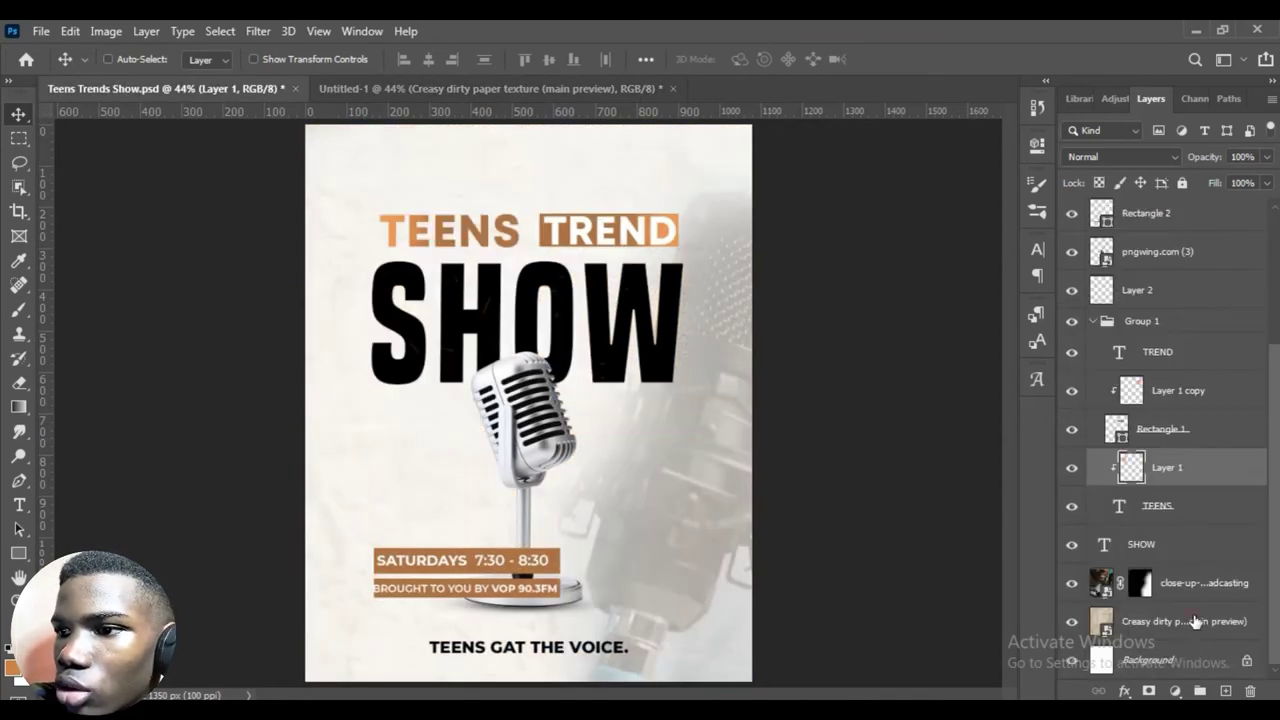
pyautogui.click(1195, 622)
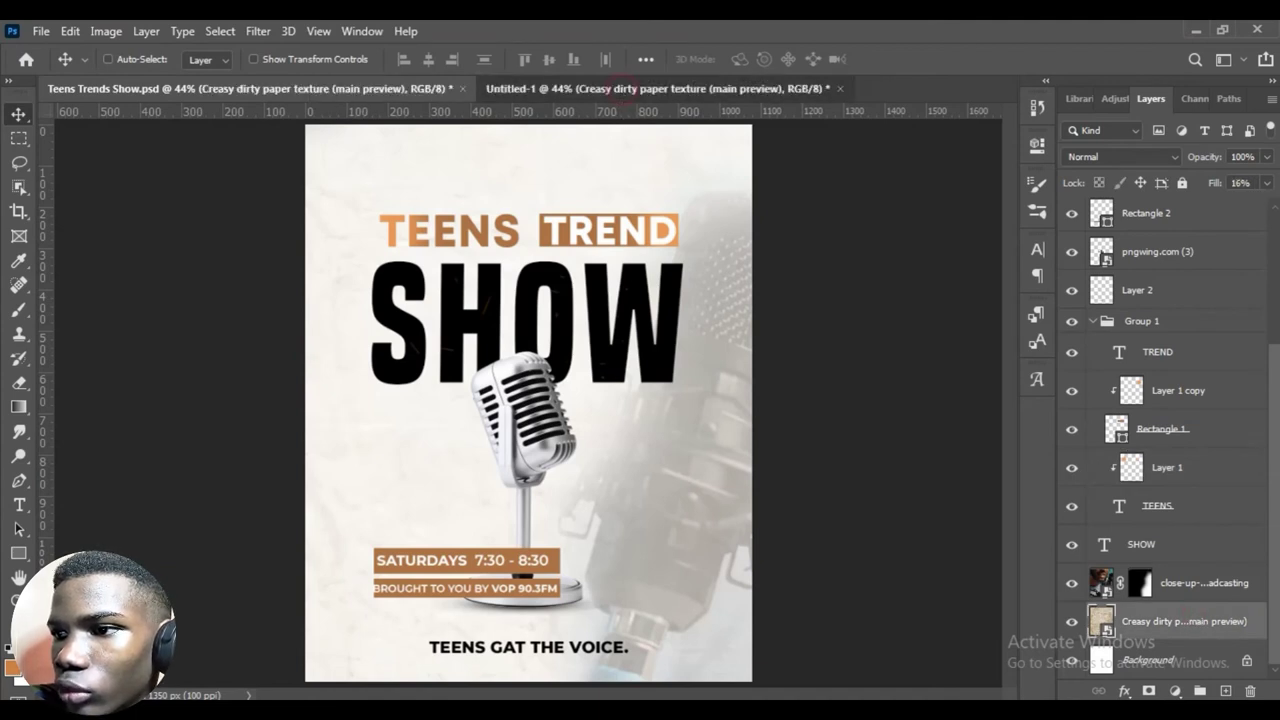
# Set the Untitled-1 paper texture layer's fill to 16%.
pyautogui.click(622, 91)
pyautogui.click(1243, 183)
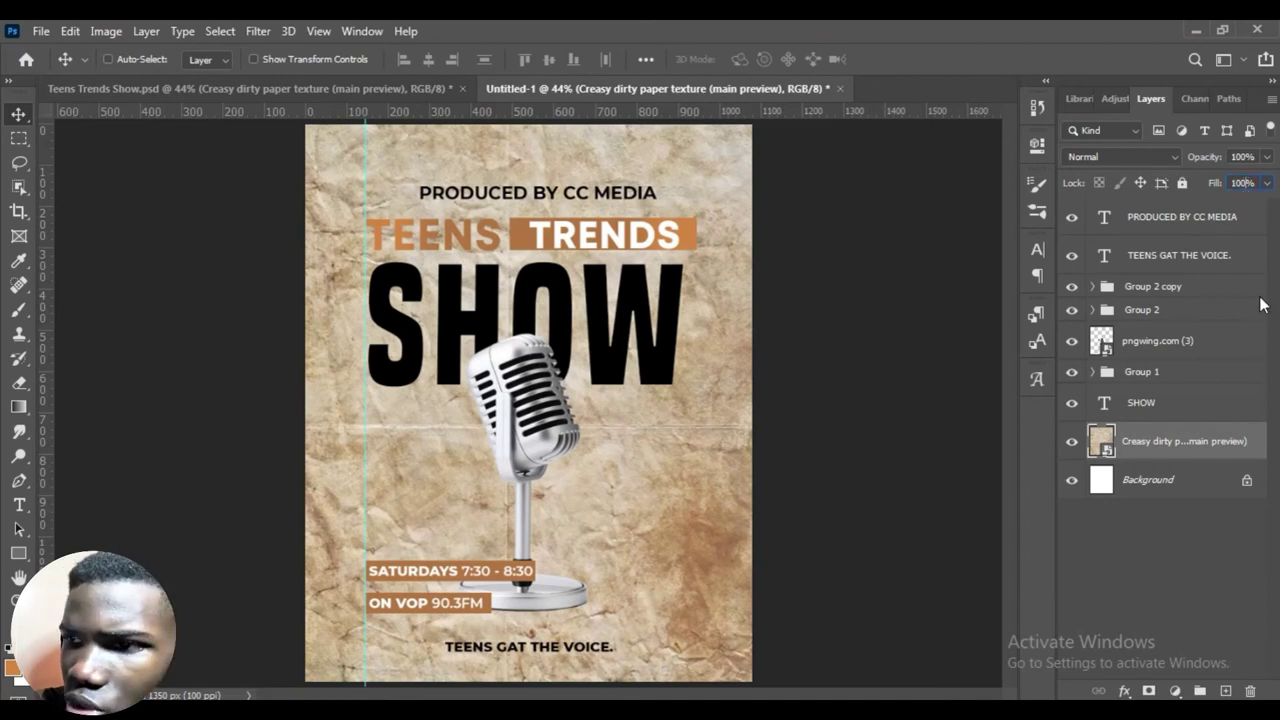
pyautogui.write('16')
pyautogui.press('Return')
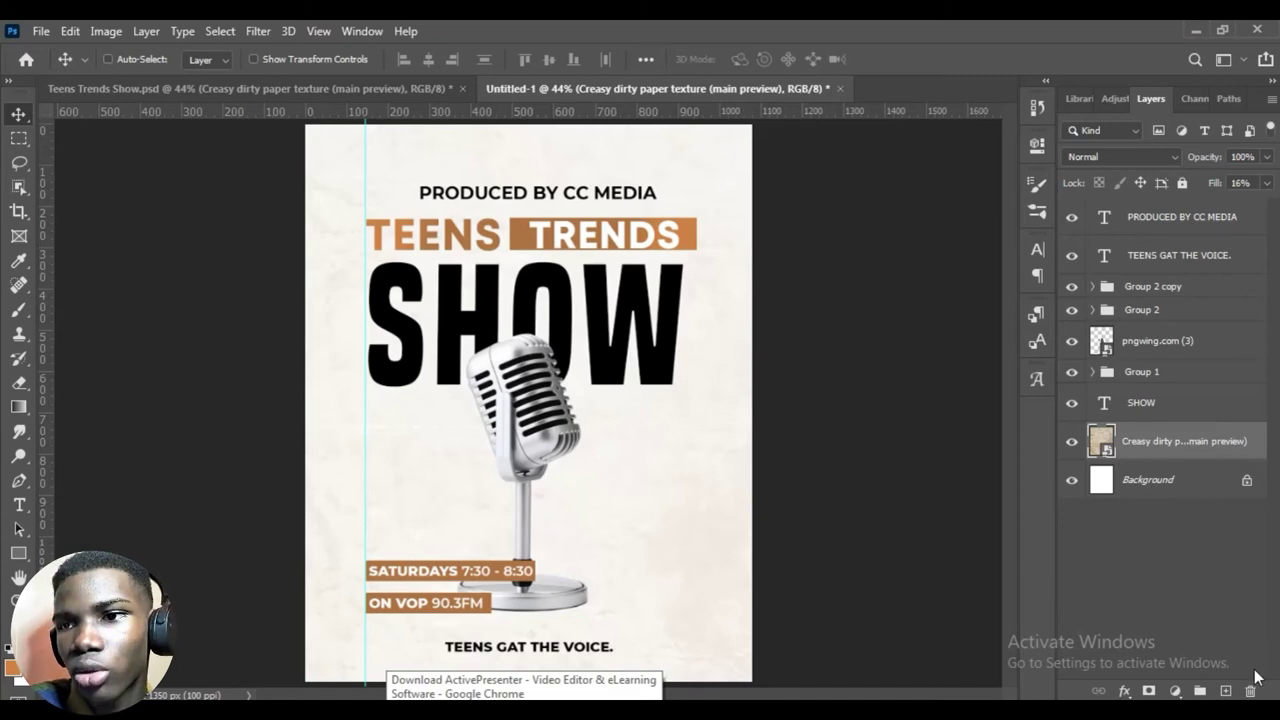
# Embed 'fire flakes overlay by freeject 1' from the Textures folder using File > Place Embedded.
pyautogui.click(38, 31)
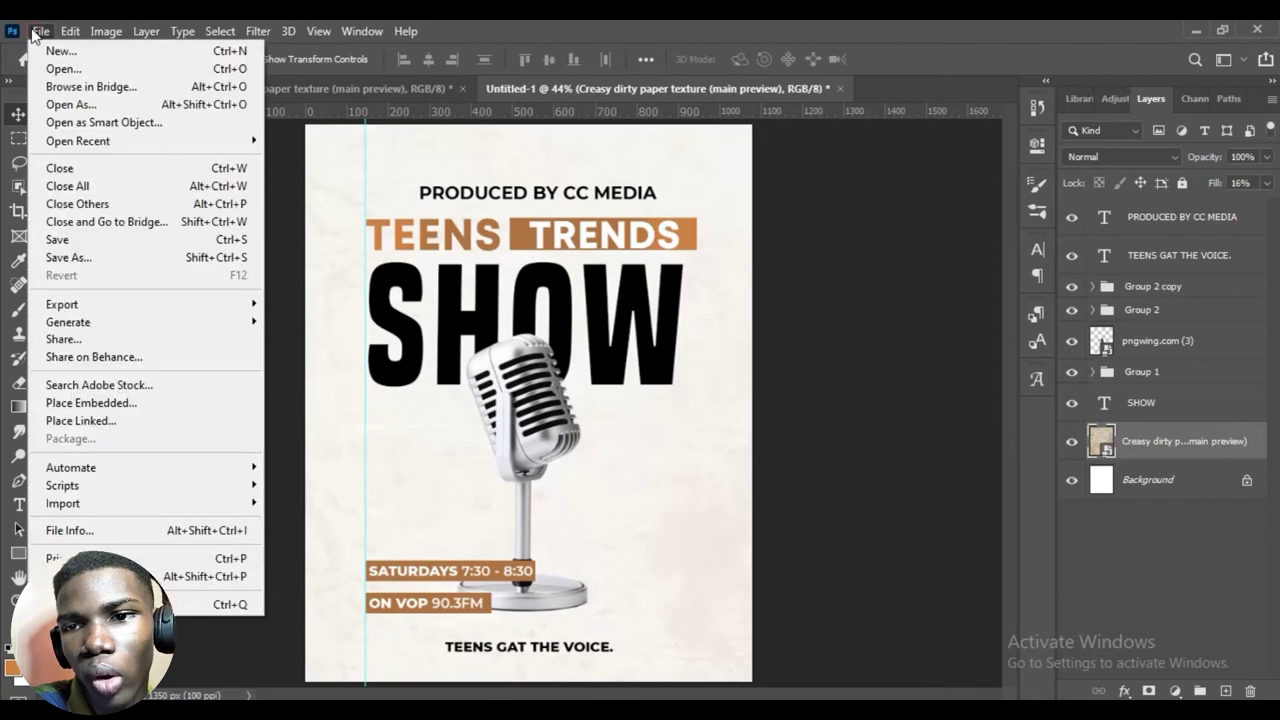
pyautogui.click(120, 402)
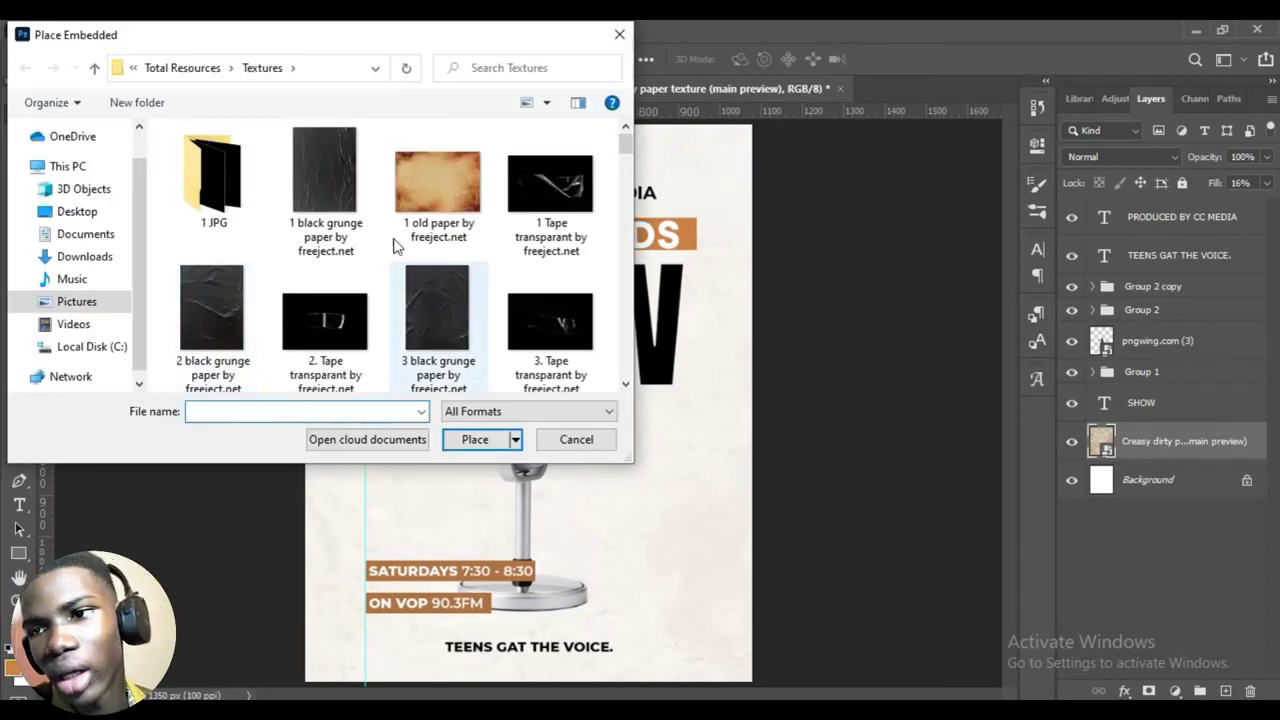
pyautogui.scroll(-5, 390, 240)
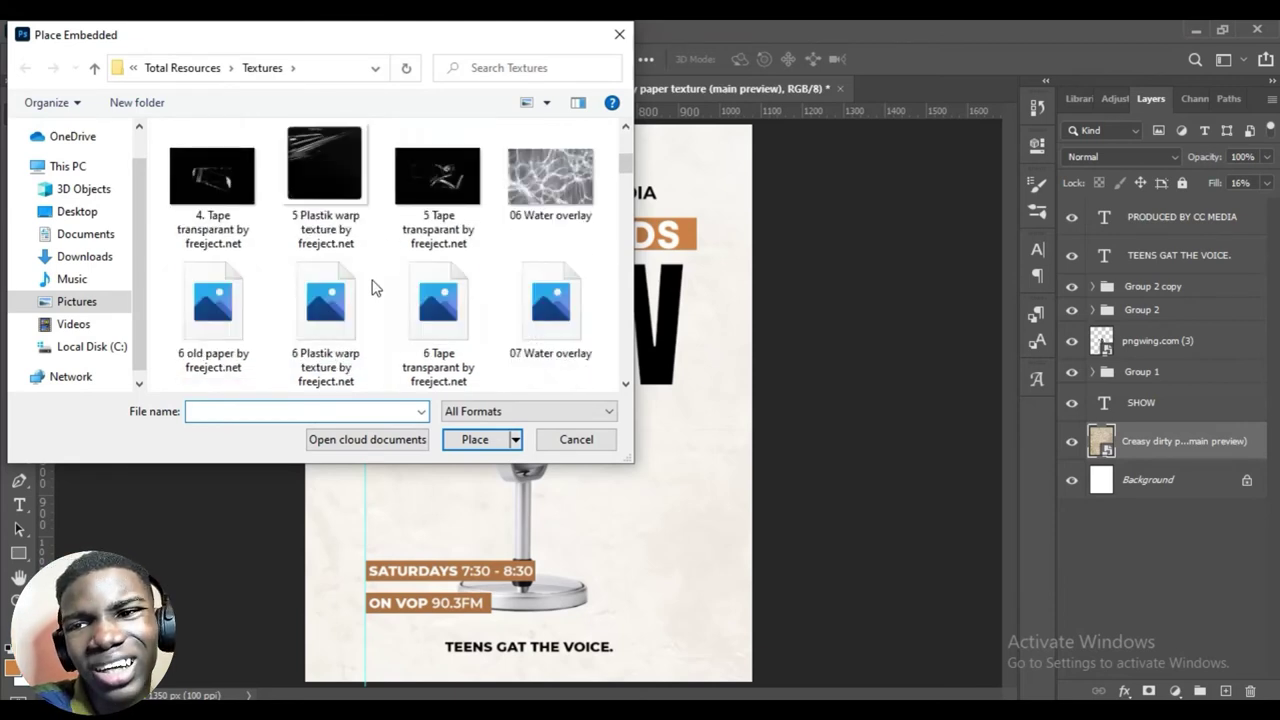
pyautogui.scroll(-8, 380, 280)
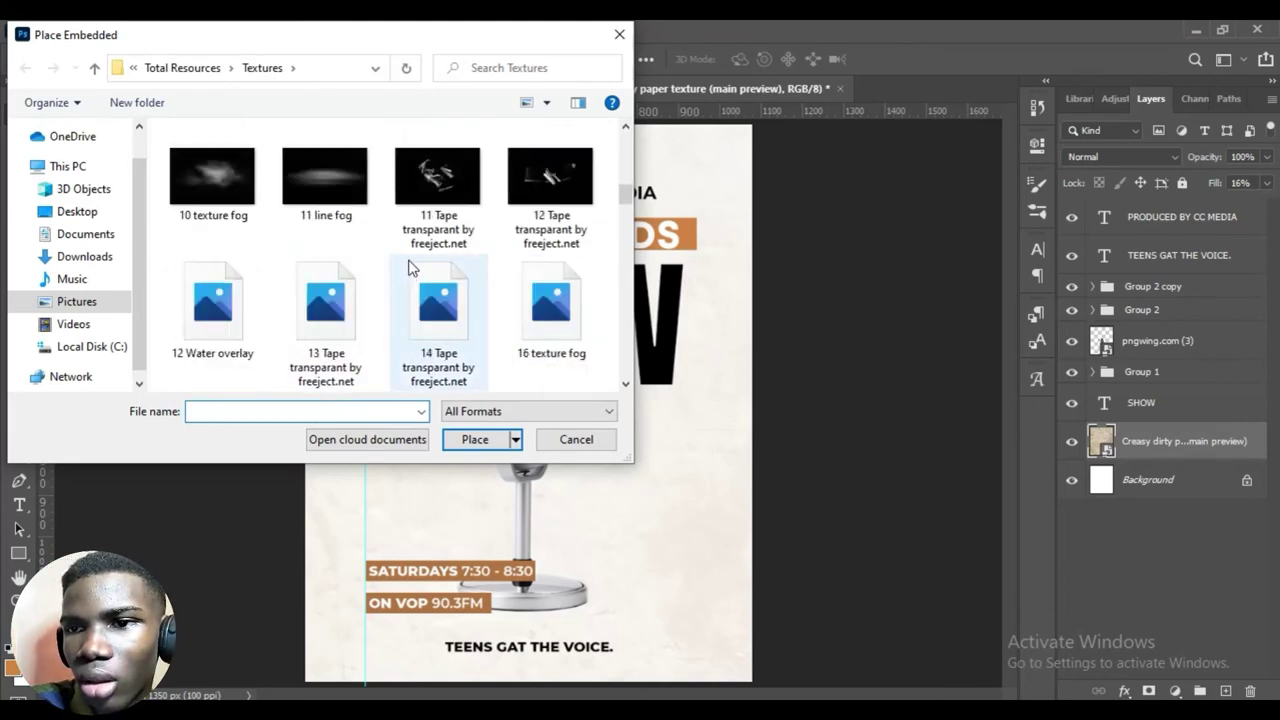
pyautogui.scroll(-10, 400, 265)
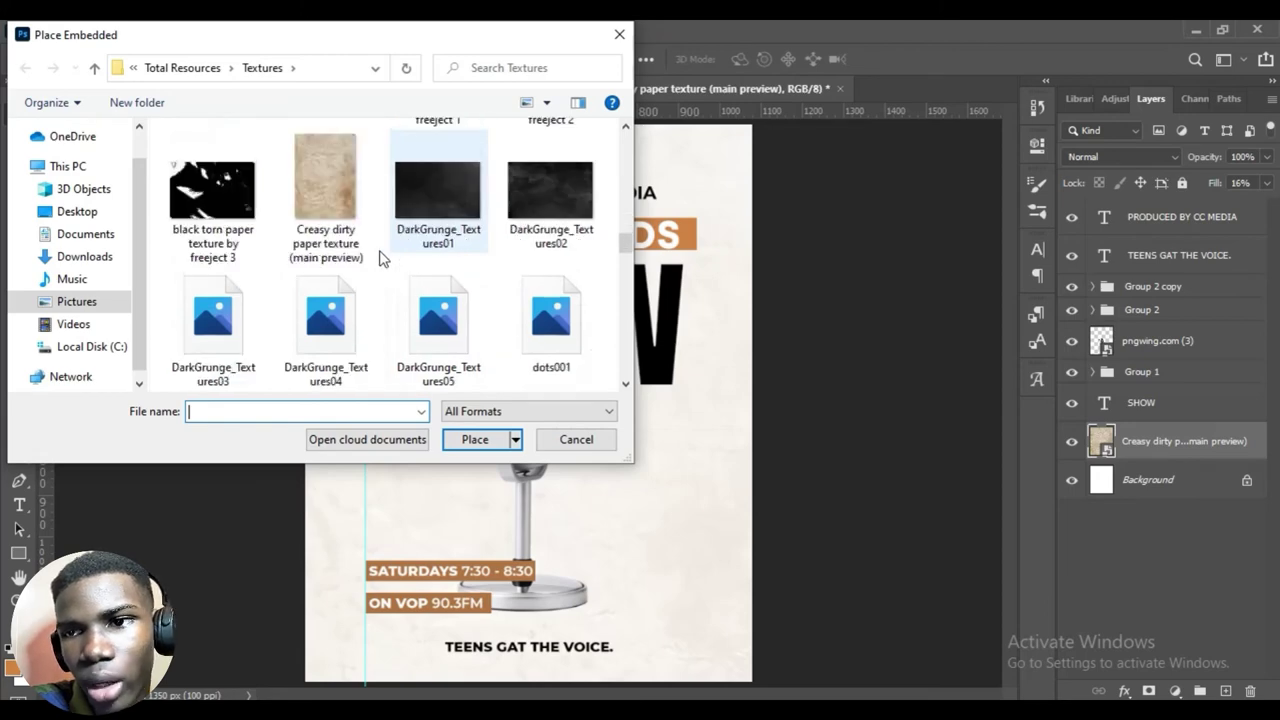
pyautogui.scroll(-10, 383, 257)
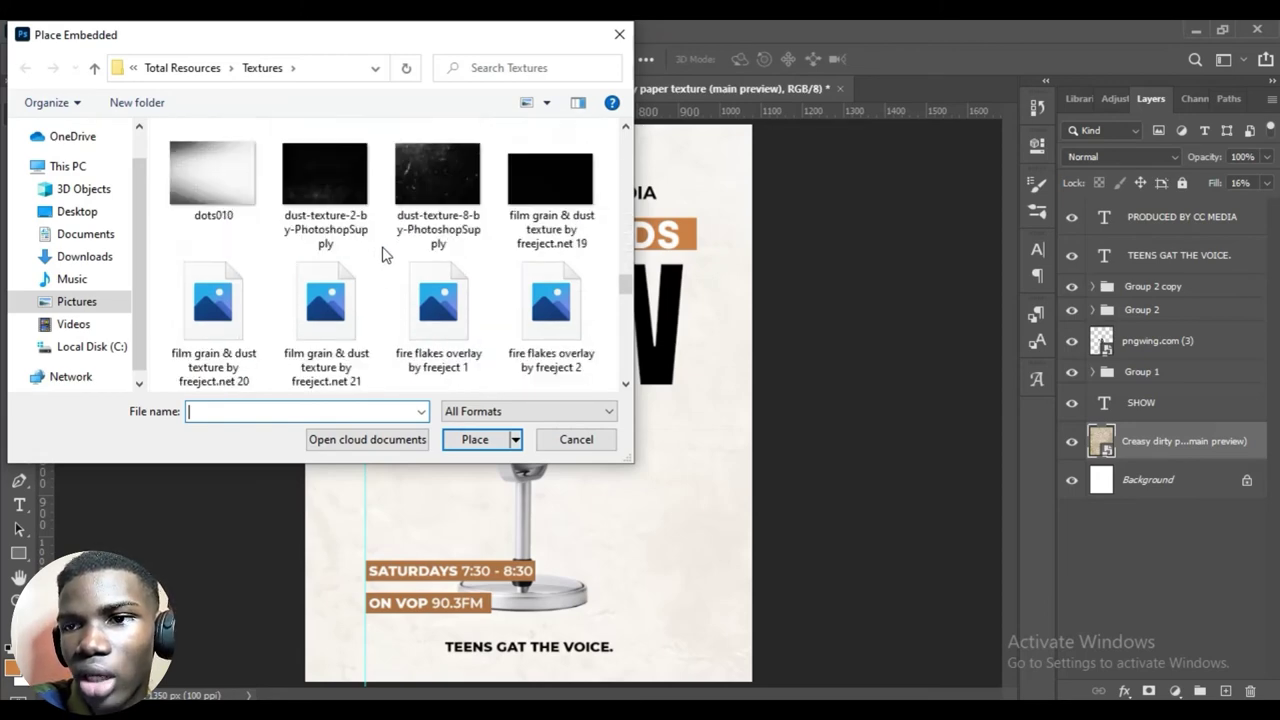
pyautogui.scroll(-4, 383, 255)
pyautogui.scroll(6, 432, 258)
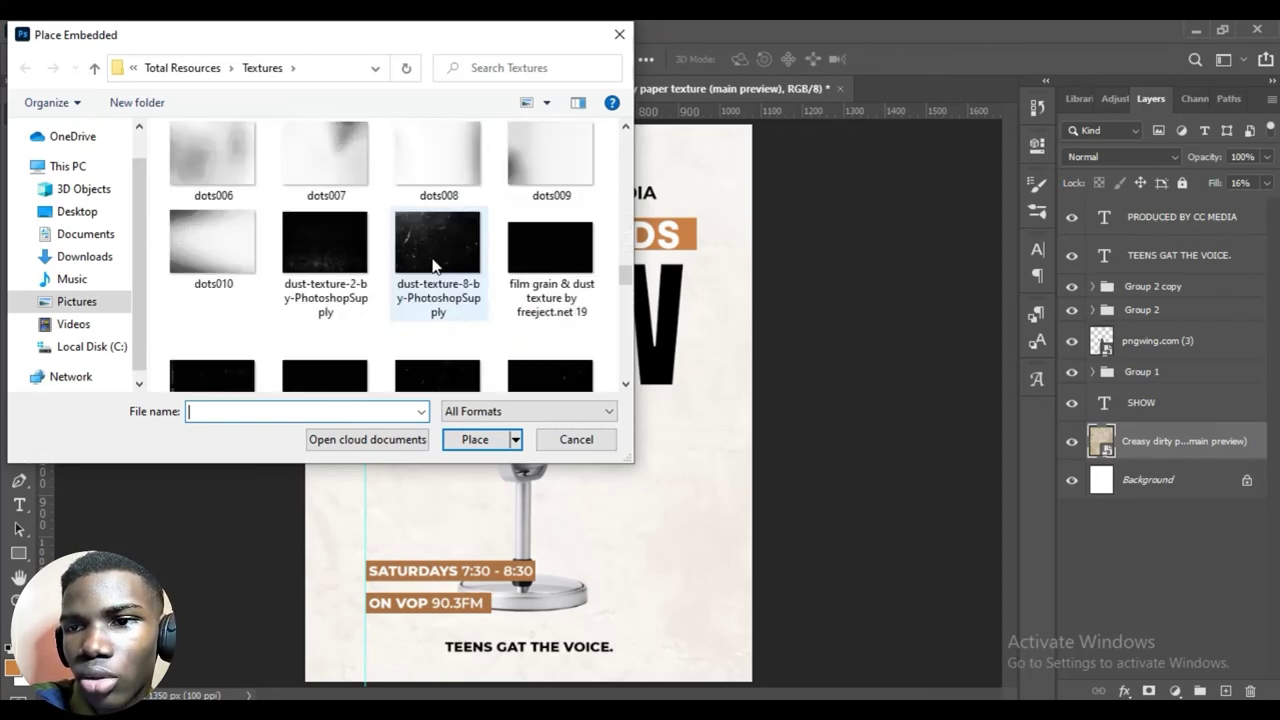
pyautogui.scroll(-3, 420, 300)
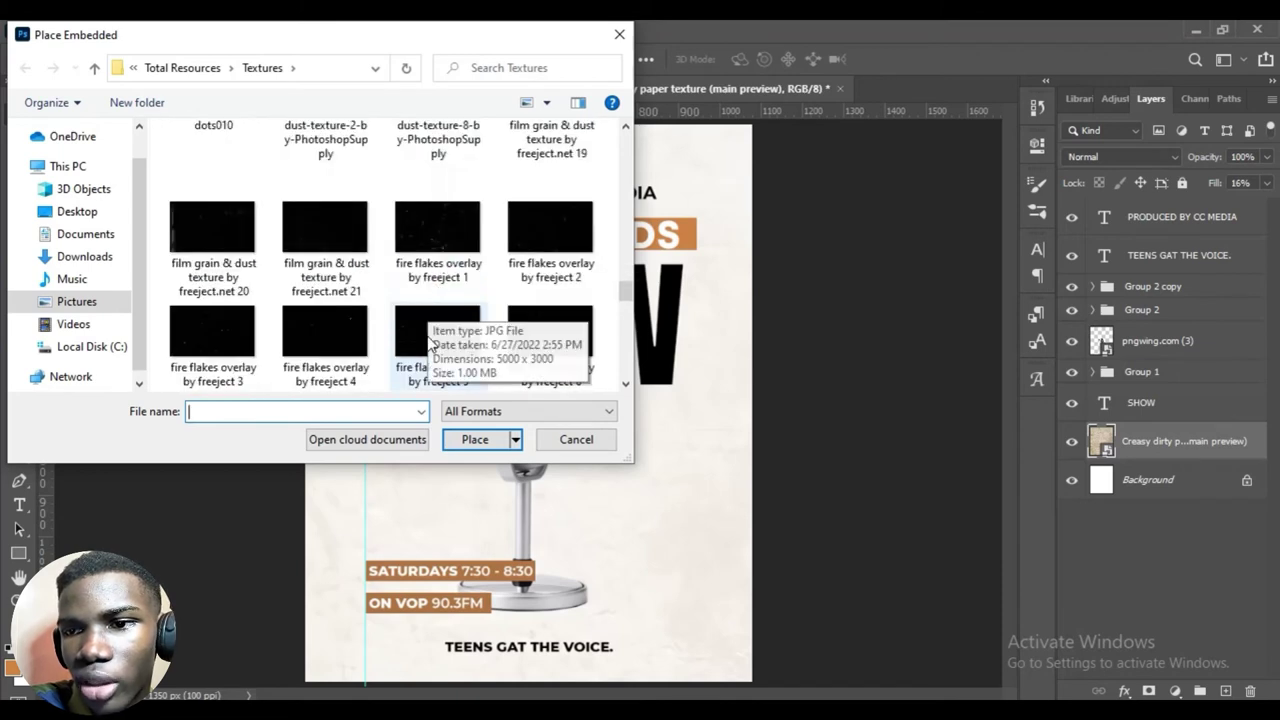
pyautogui.click(437, 228)
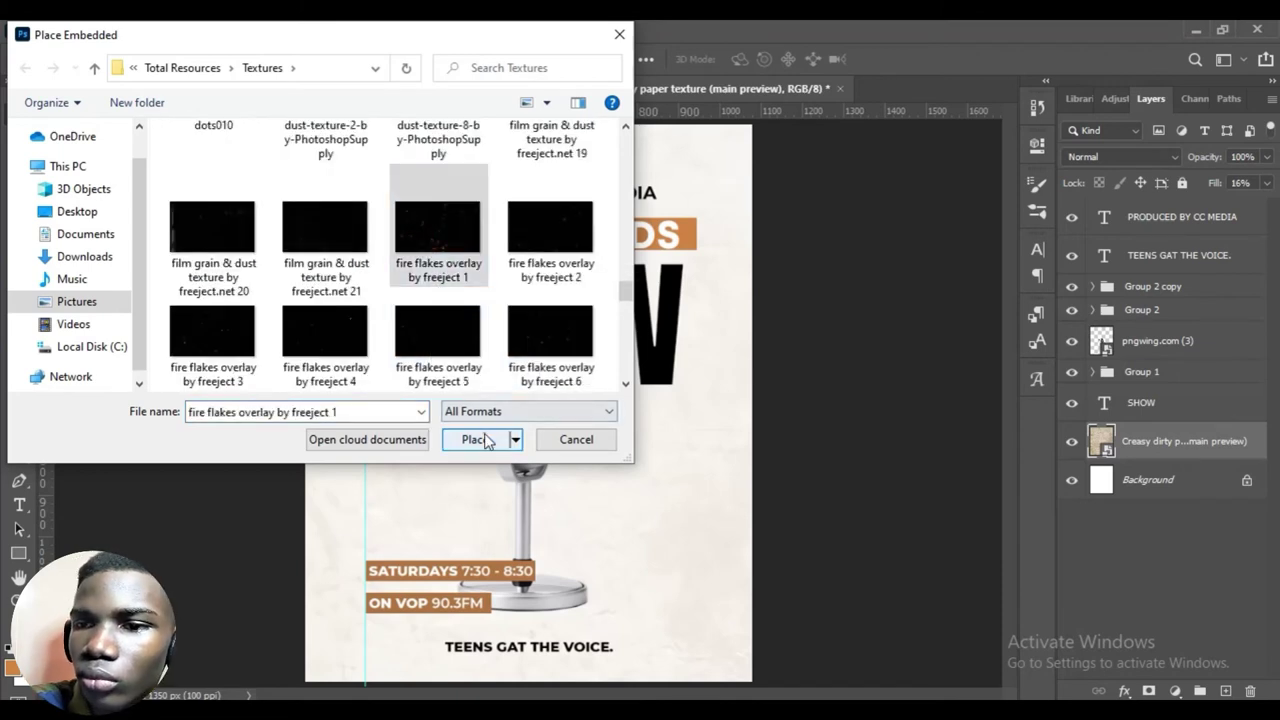
pyautogui.click(478, 439)
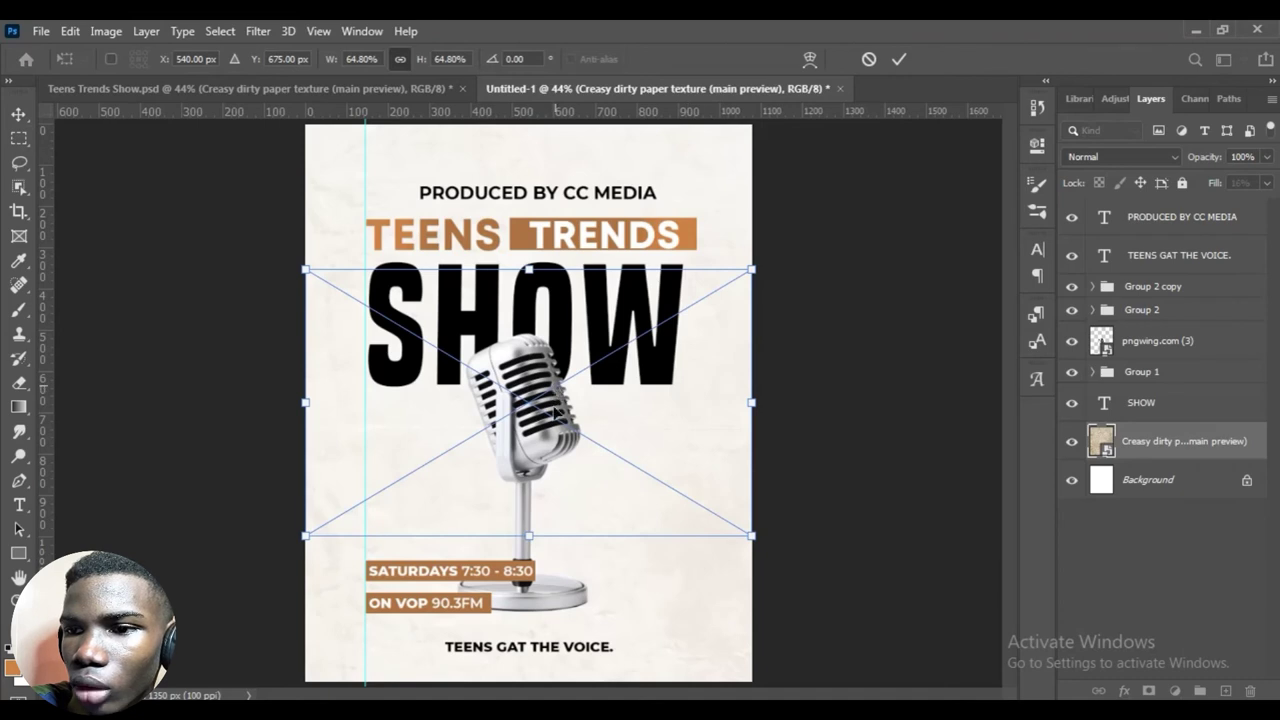
# Shrink the fire flakes overlay to 45.27%, position it over SHOW below TEENS TRENDS, and commit.
pyautogui.moveTo(555, 416); pyautogui.dragTo(570, 348)
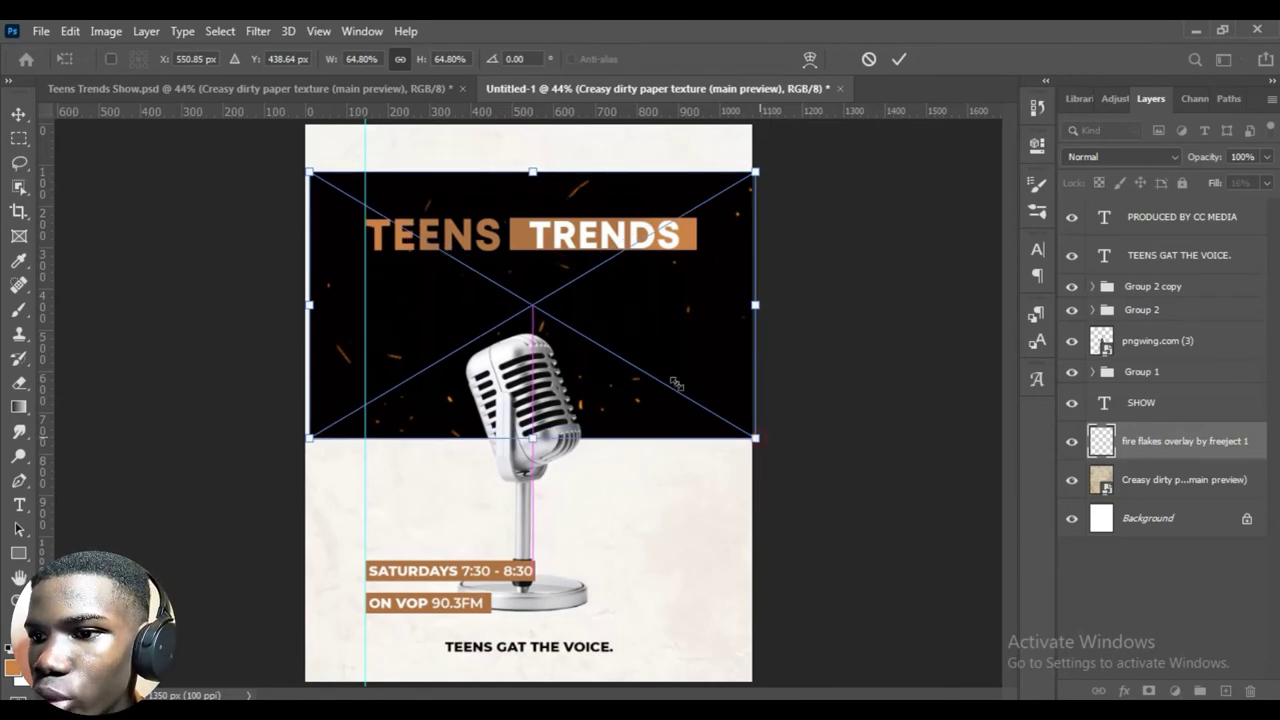
pyautogui.moveTo(676, 384); pyautogui.dragTo(700, 405)
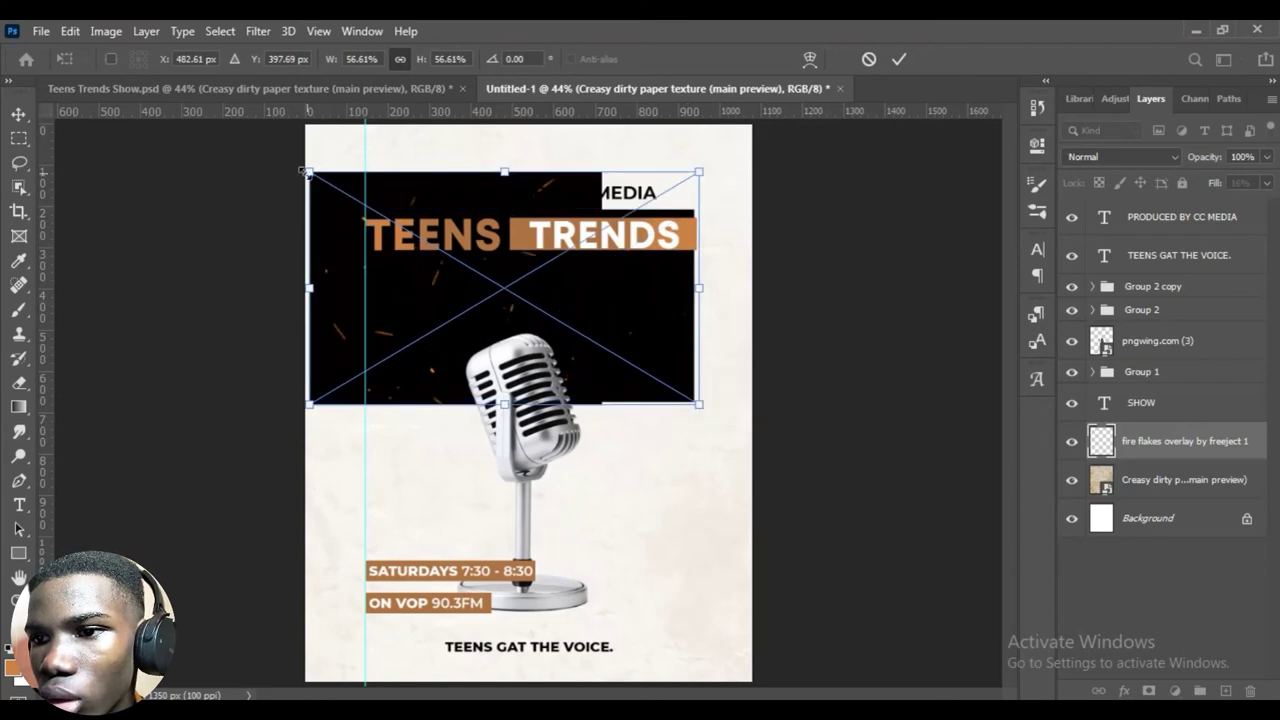
pyautogui.moveTo(310, 174); pyautogui.dragTo(388, 218)
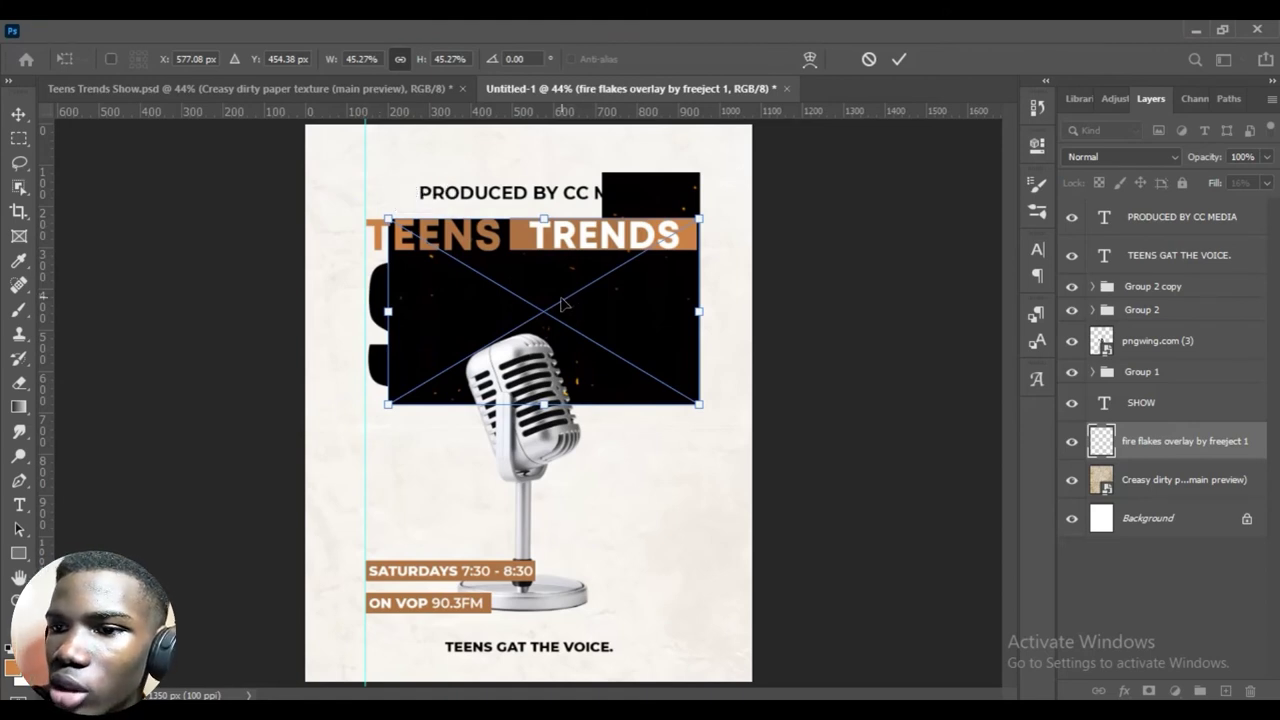
pyautogui.moveTo(576, 346)
pyautogui.mouseDown()
pyautogui.moveTo(546, 342)
pyautogui.moveTo(561, 341)
pyautogui.mouseUp()
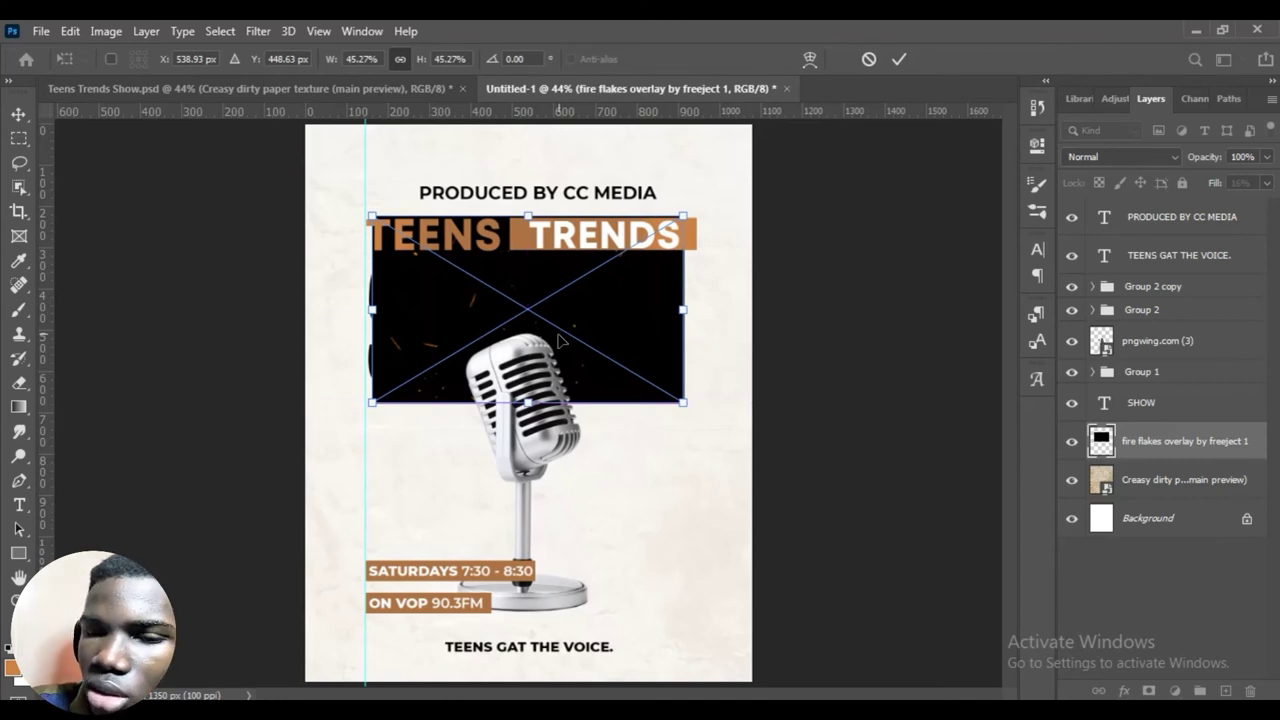
pyautogui.moveTo(561, 341); pyautogui.dragTo(561, 337)
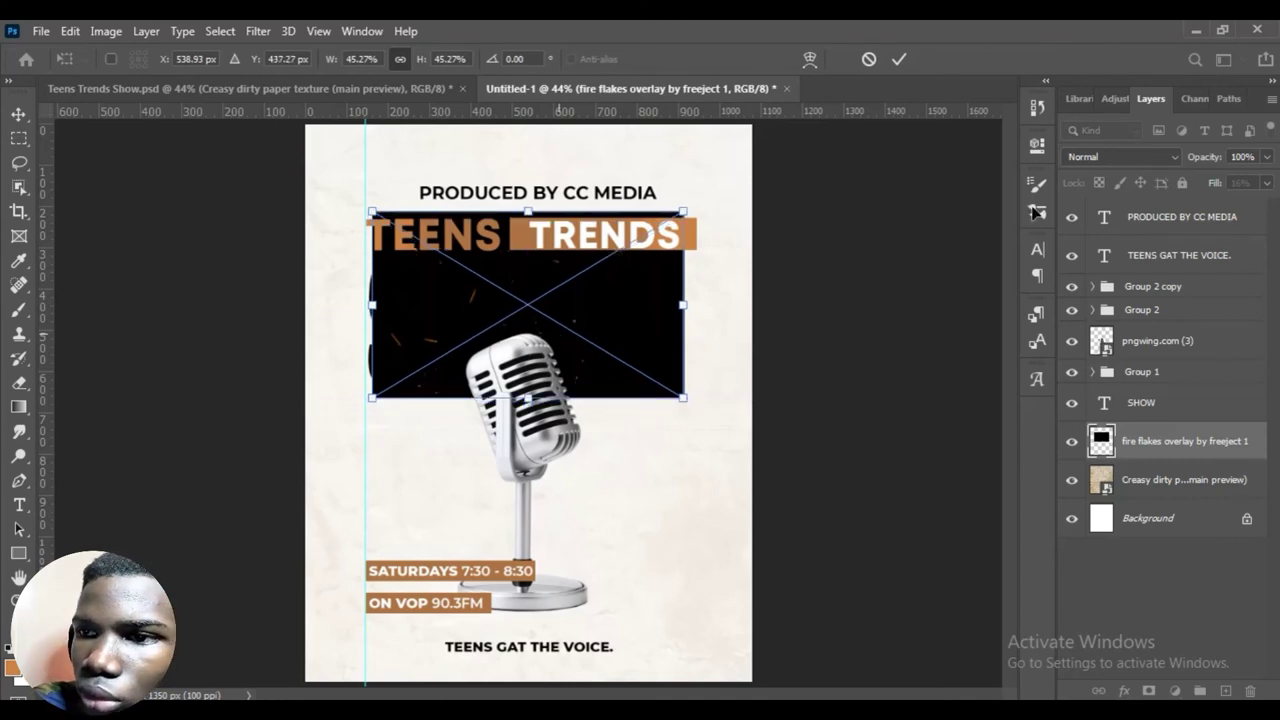
pyautogui.click(900, 60)
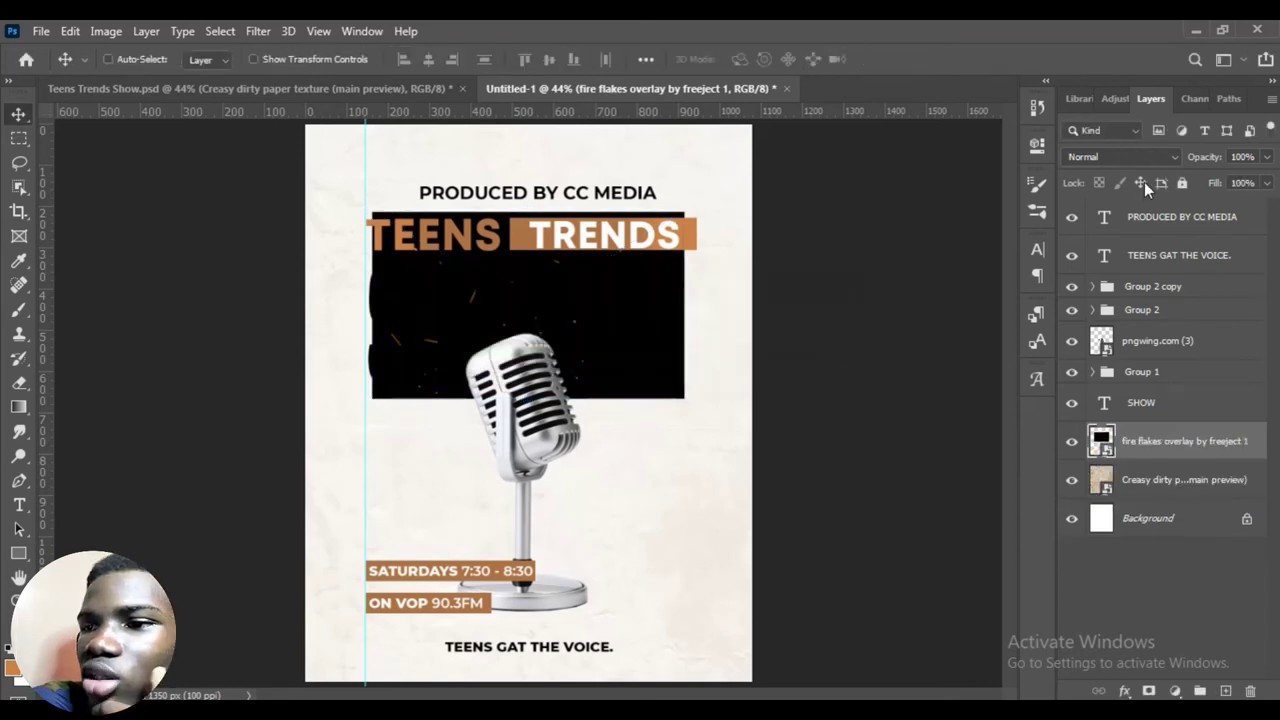
# Set the fire flakes layer to Screen blending, move it above Group 1, and nudge it over SHOW.
pyautogui.click(1153, 156)
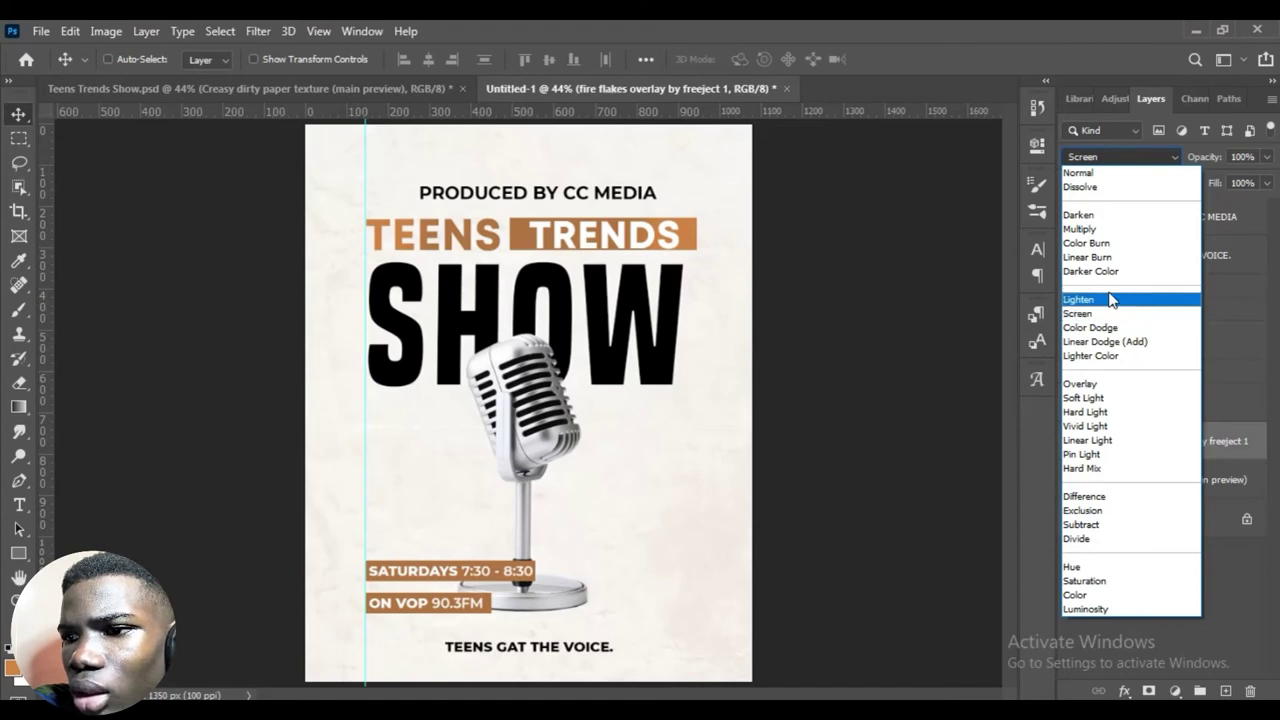
pyautogui.click(1109, 294)
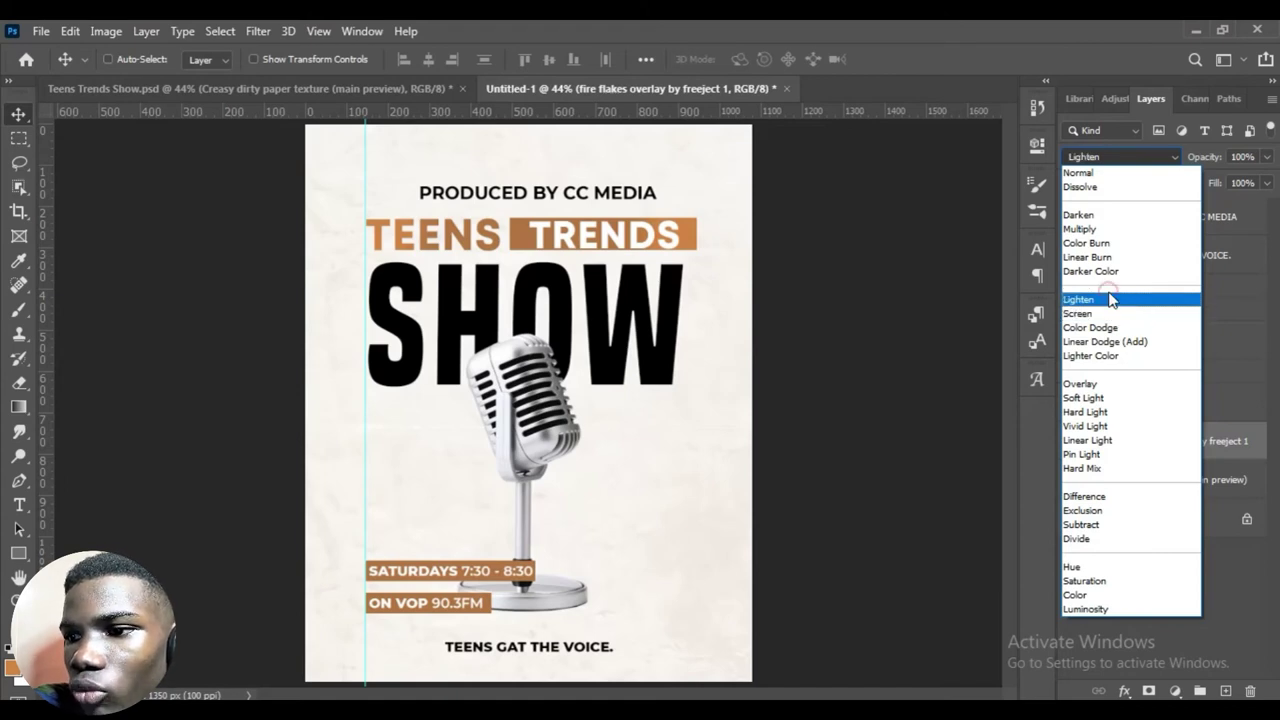
pyautogui.click(1110, 313)
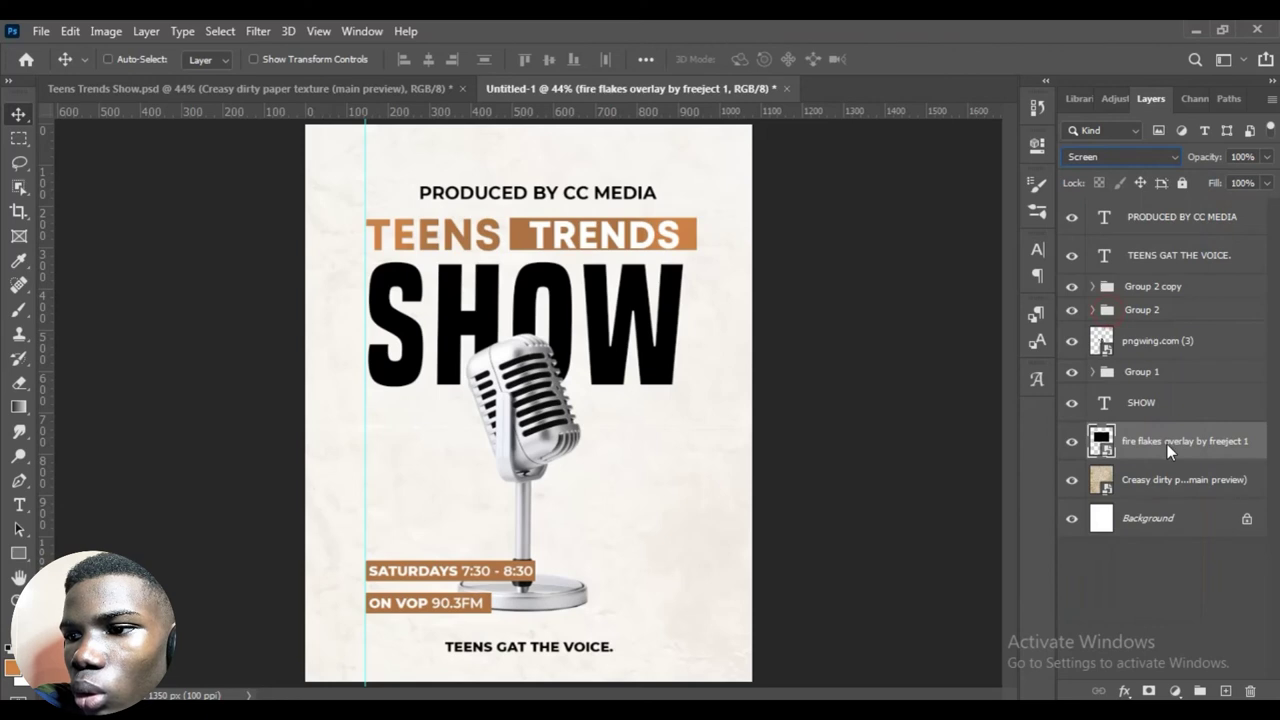
pyautogui.moveTo(1167, 444); pyautogui.dragTo(1173, 363)
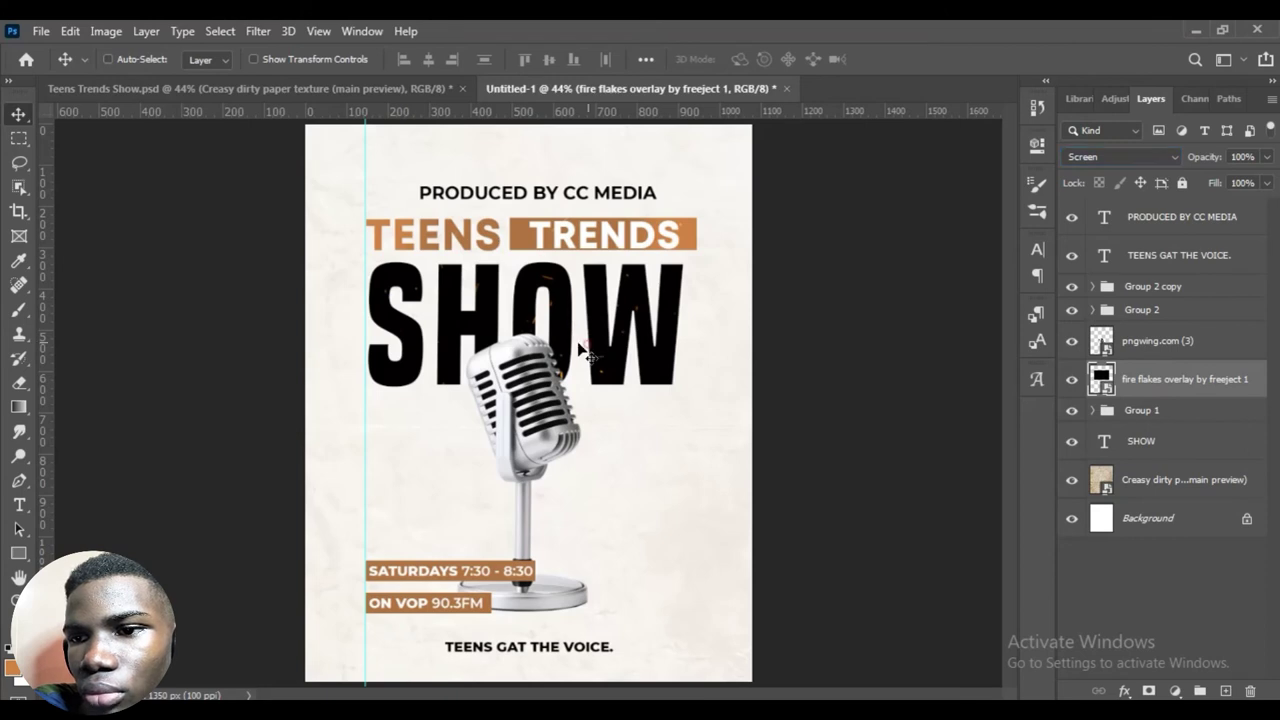
pyautogui.moveTo(581, 348); pyautogui.dragTo(580, 354)
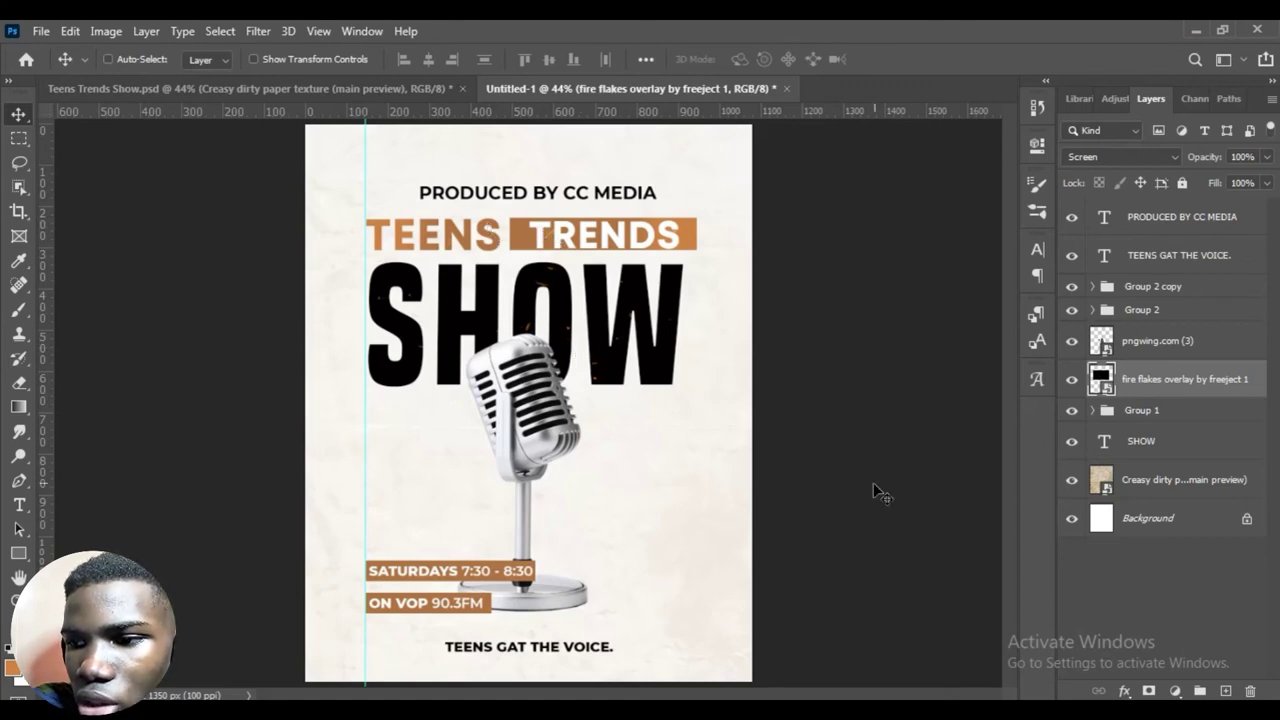
# Mask the fire flakes and paint black across its top near TEENS TRENDS, then select the Creasy dirty paper layer.
pyautogui.click(1148, 690)
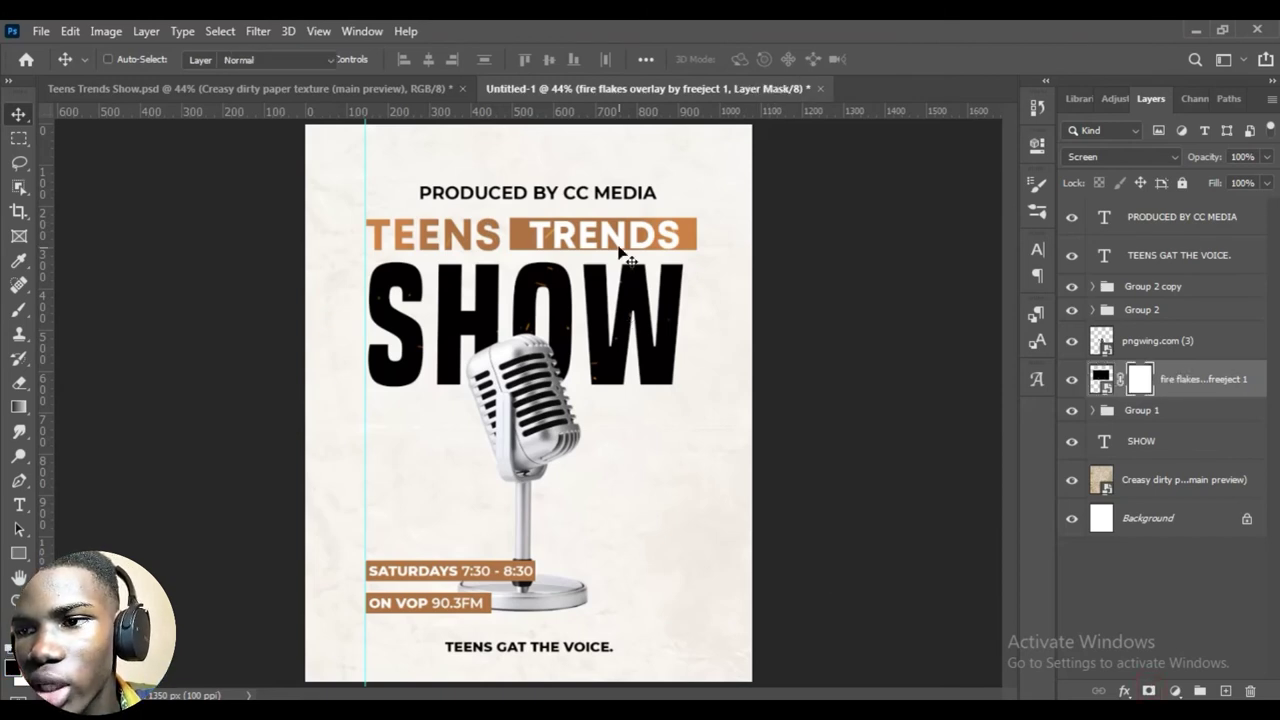
pyautogui.press('b')
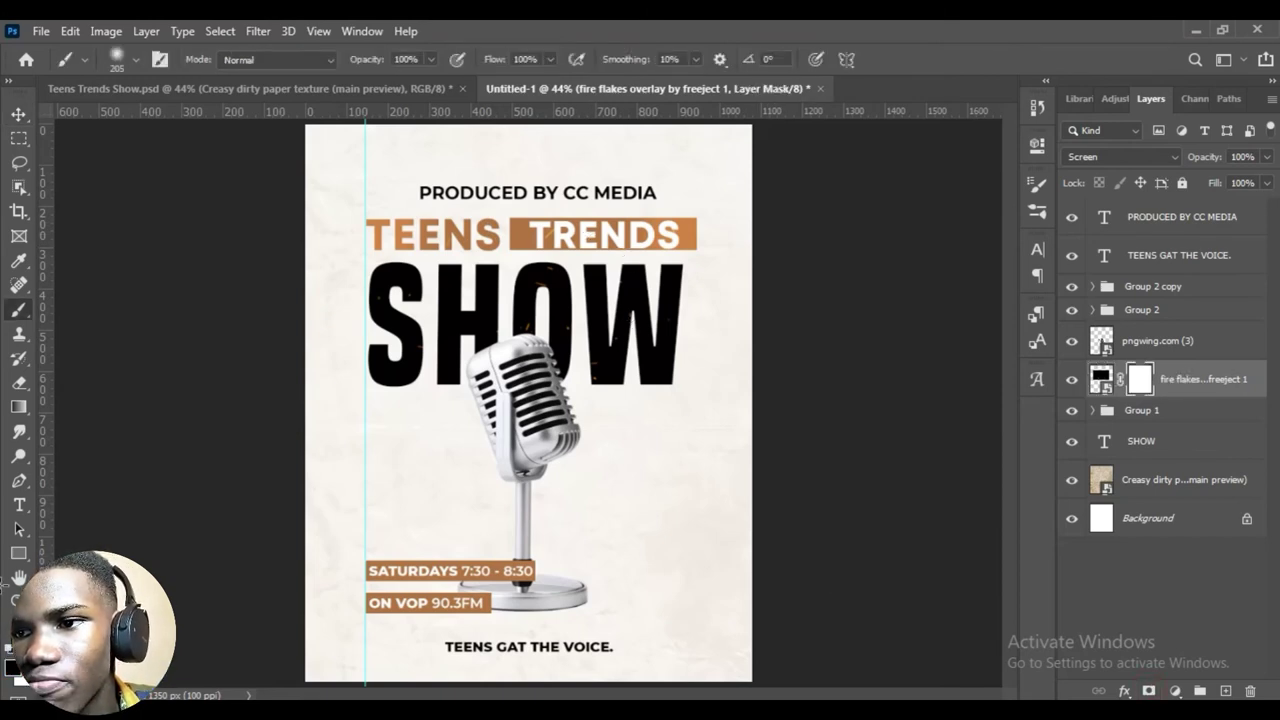
pyautogui.click(555, 217)
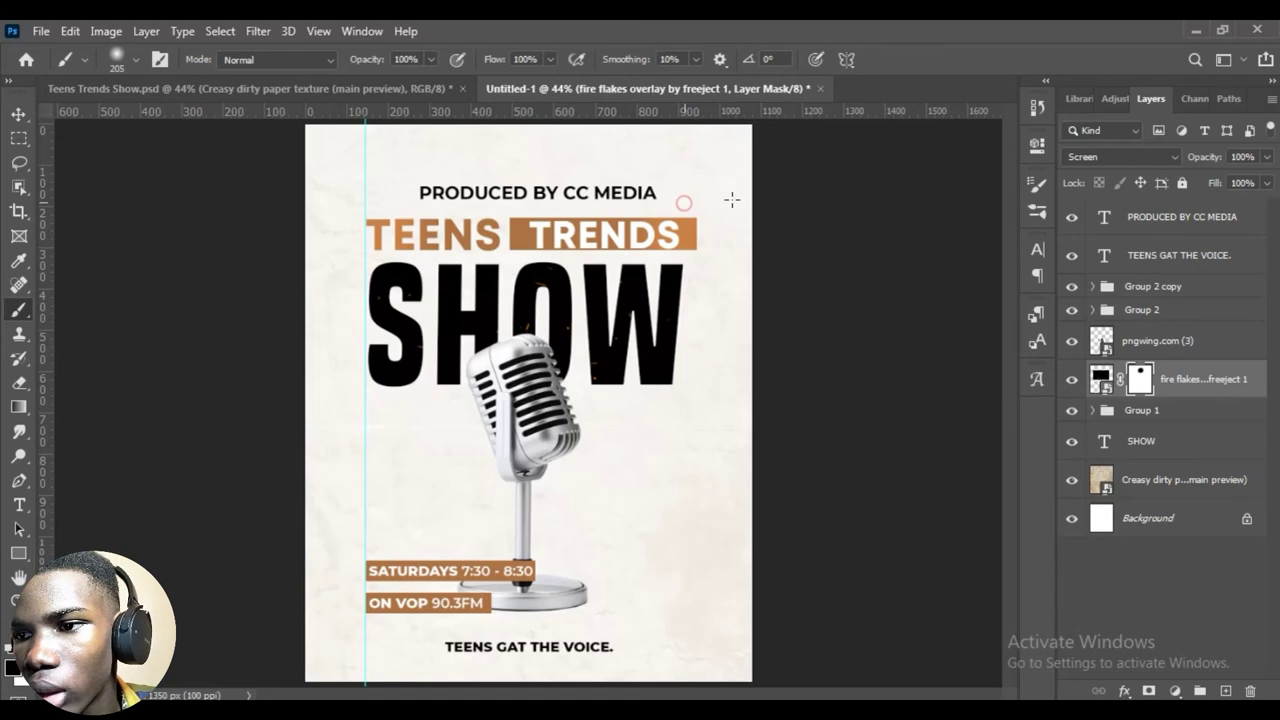
pyautogui.moveTo(732, 200)
pyautogui.mouseDown()
pyautogui.moveTo(678, 268)
pyautogui.moveTo(648, 255)
pyautogui.mouseUp()
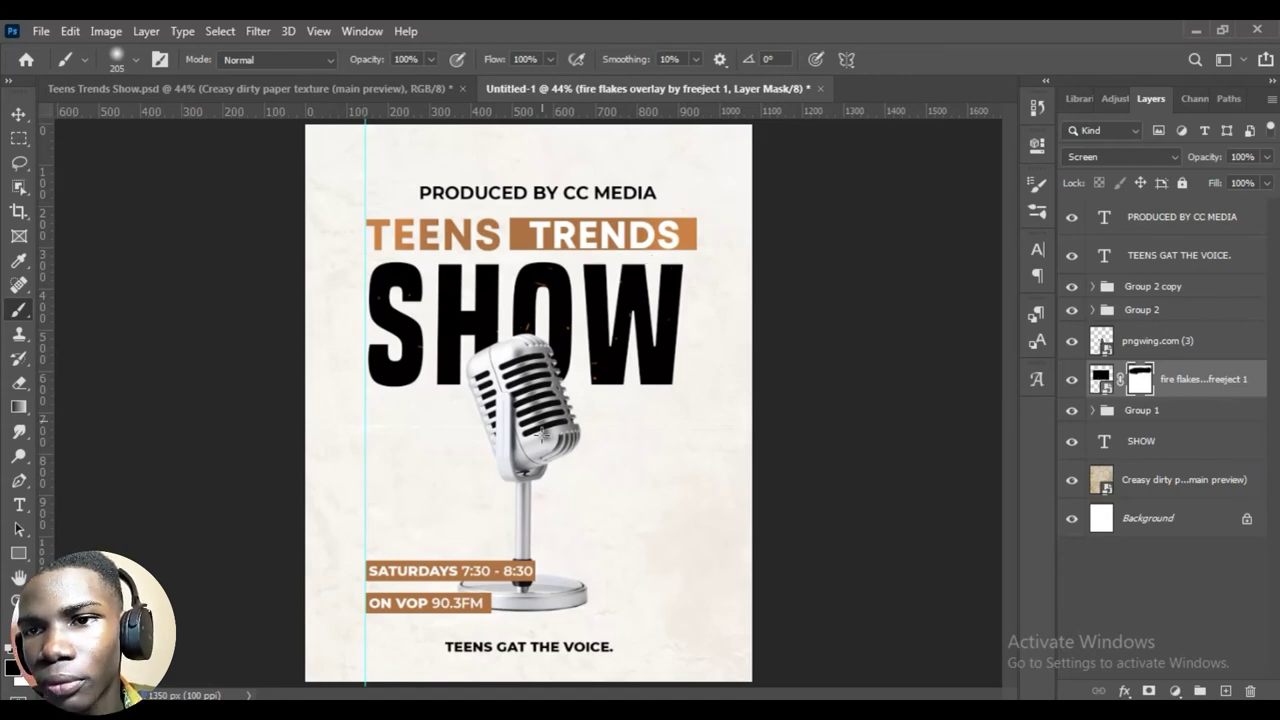
pyautogui.click(19, 113)
pyautogui.click(1215, 482)
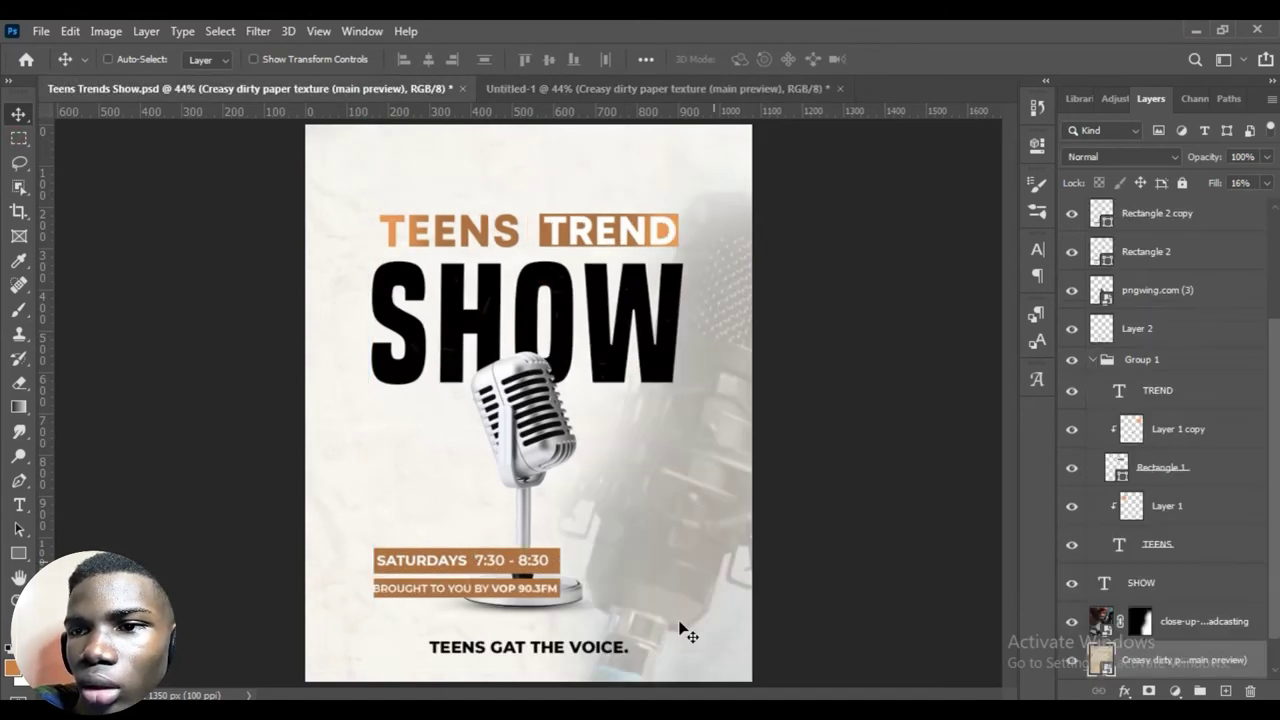
# In Untitled-1, embed the close-up podcaster photo from the Downloads folder via Place Embedded.
pyautogui.click(640, 88)
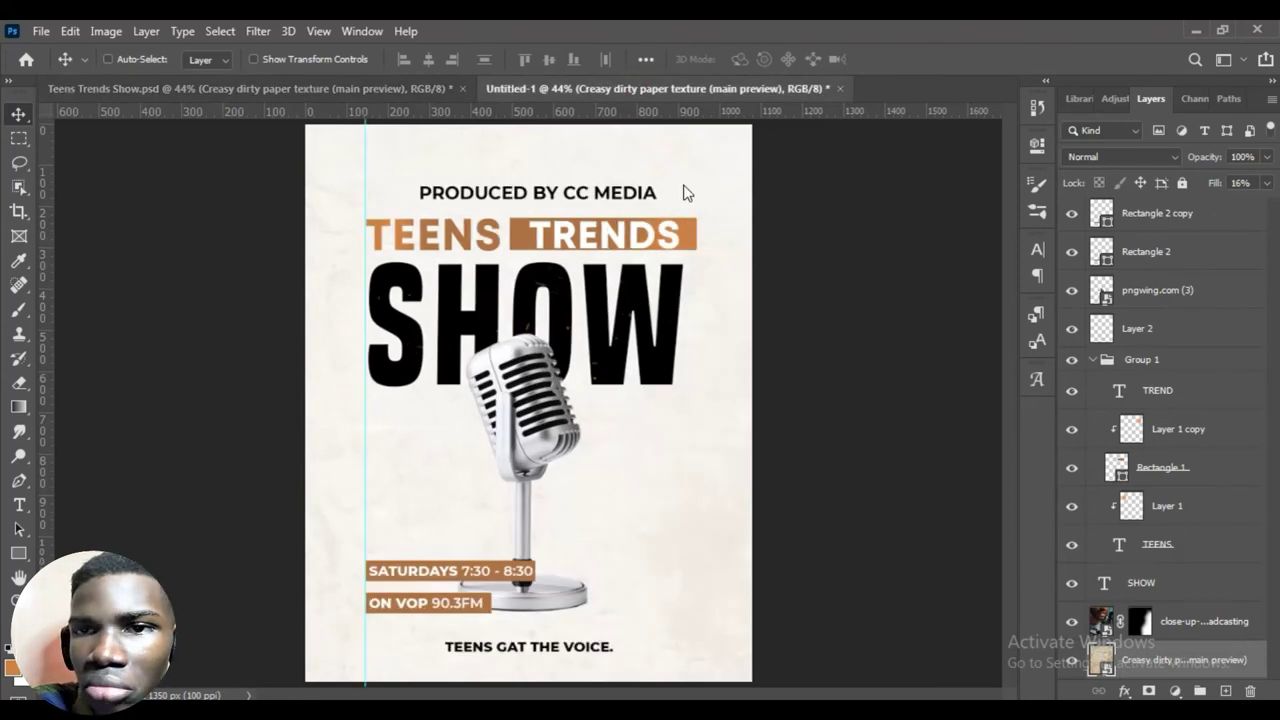
pyautogui.click(41, 31)
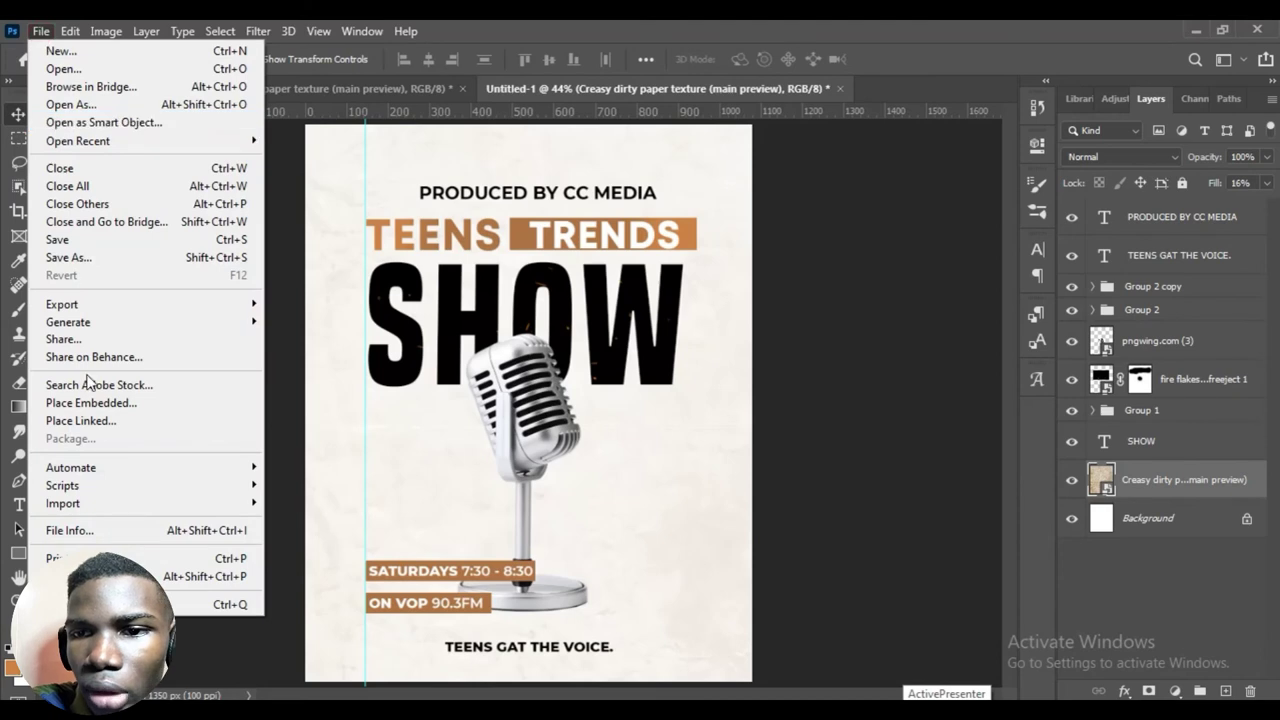
pyautogui.click(137, 403)
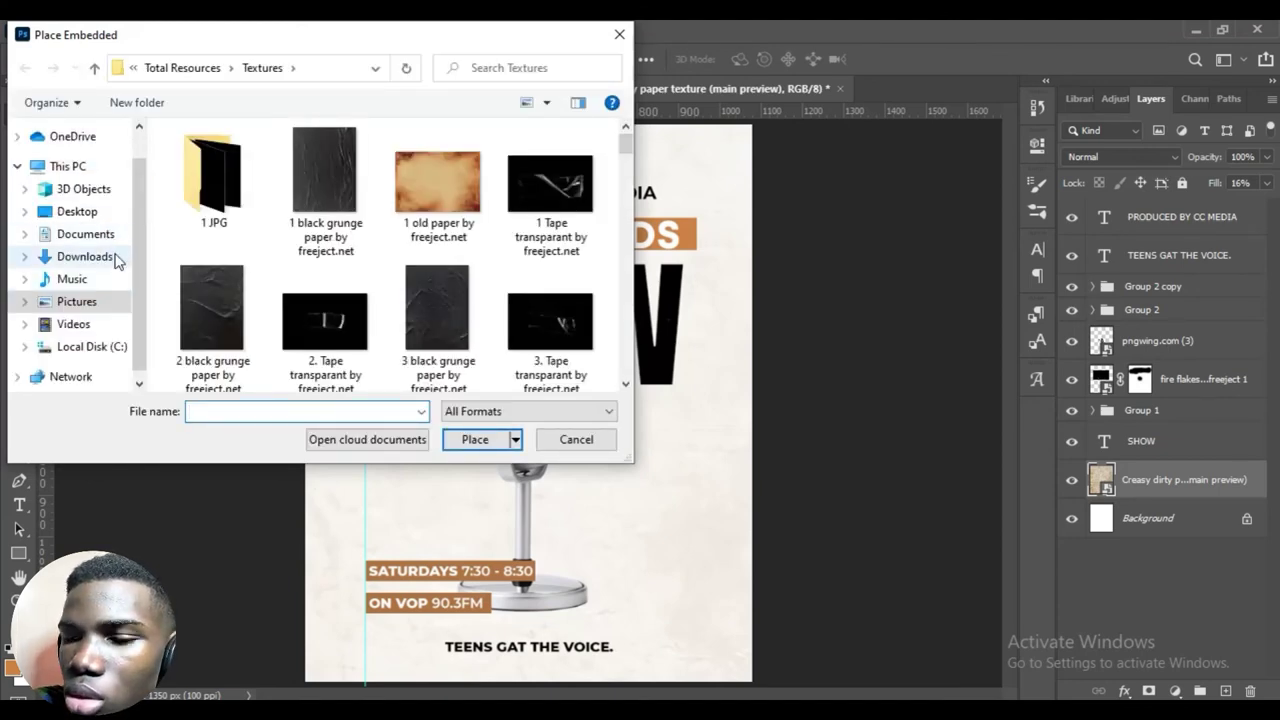
pyautogui.click(114, 256)
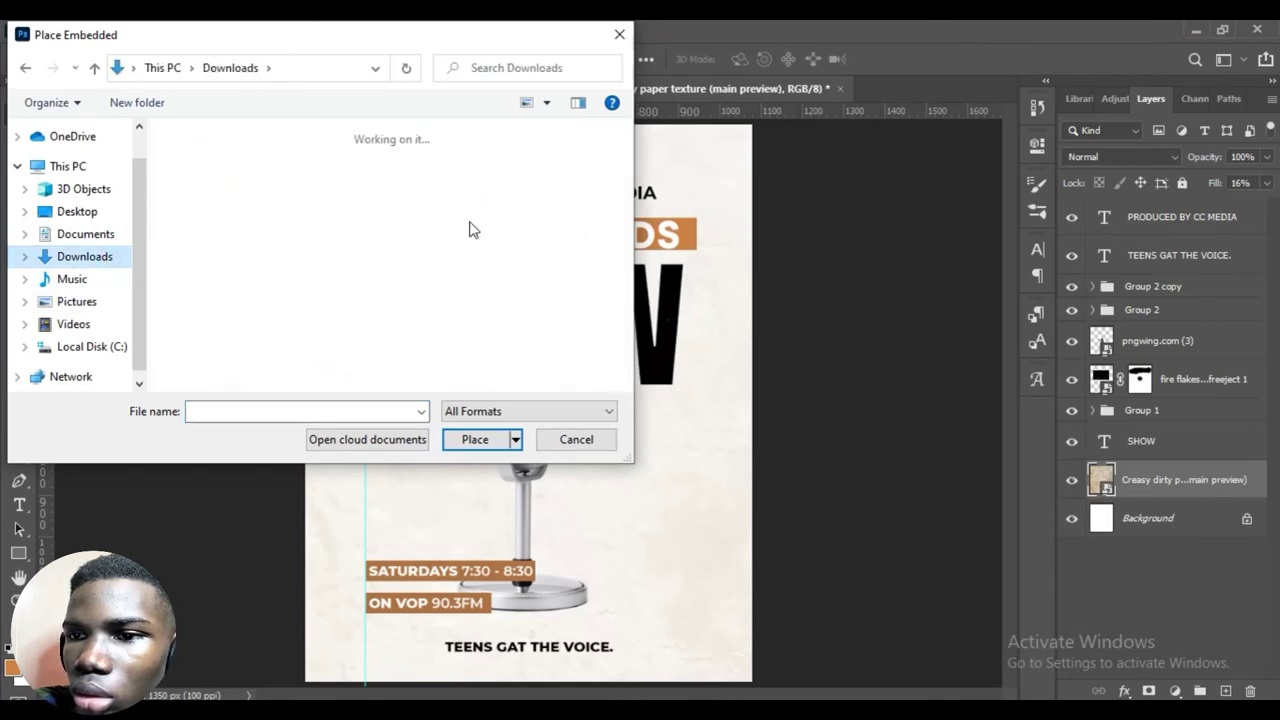
pyautogui.click(476, 228)
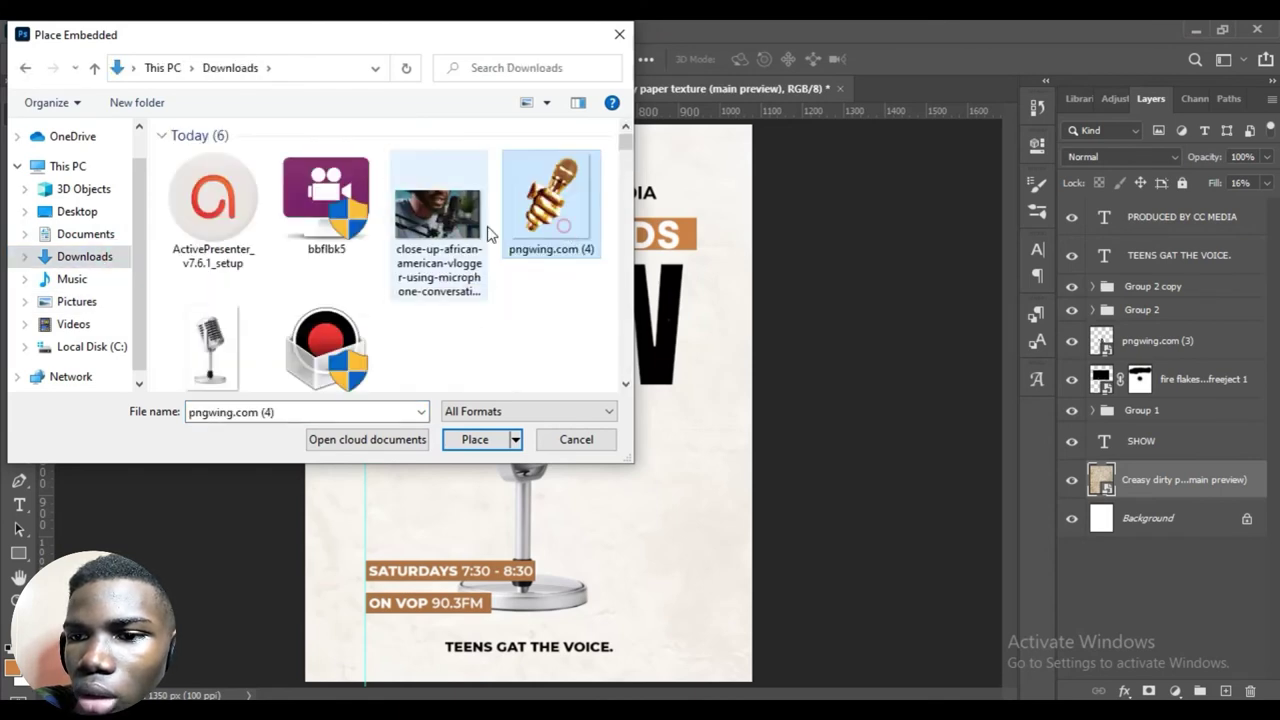
pyautogui.click(435, 235)
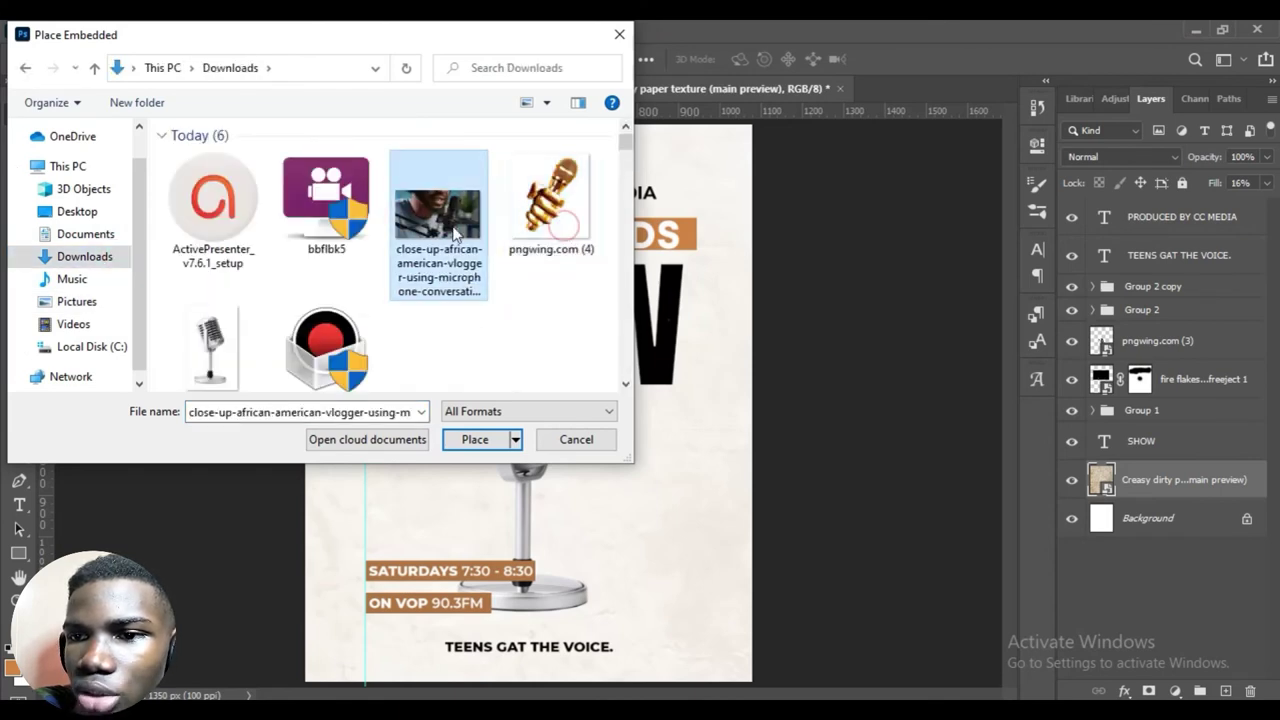
pyautogui.click(497, 442)
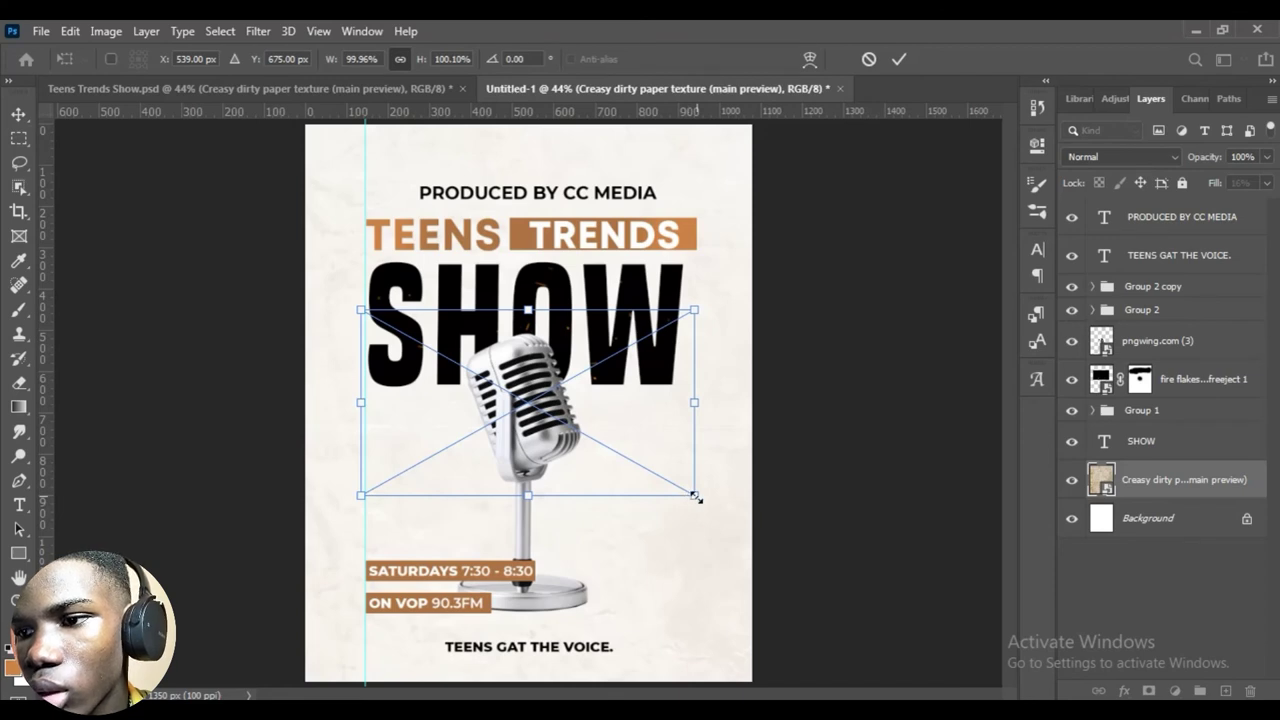
# Enlarge the podcaster photo with the corner handles until it extends past the poster edges.
pyautogui.moveTo(690, 497); pyautogui.dragTo(862, 697)
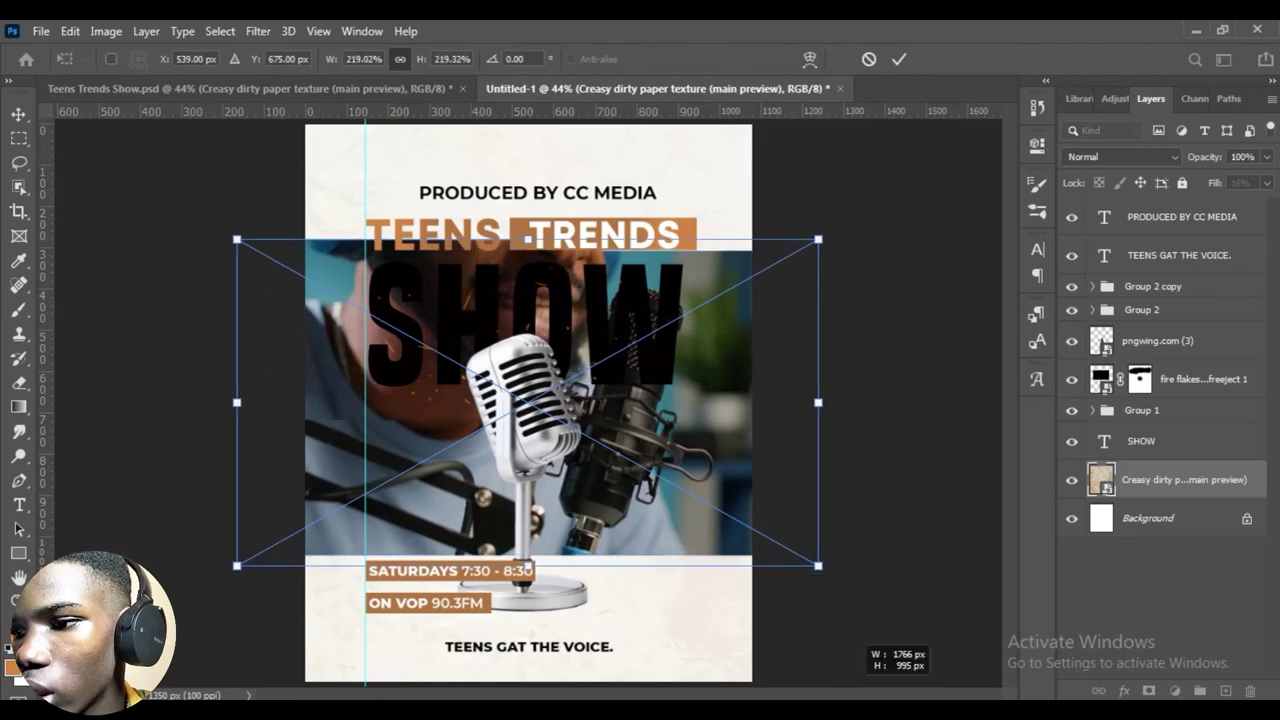
pyautogui.moveTo(860, 645); pyautogui.dragTo(1115, 672)
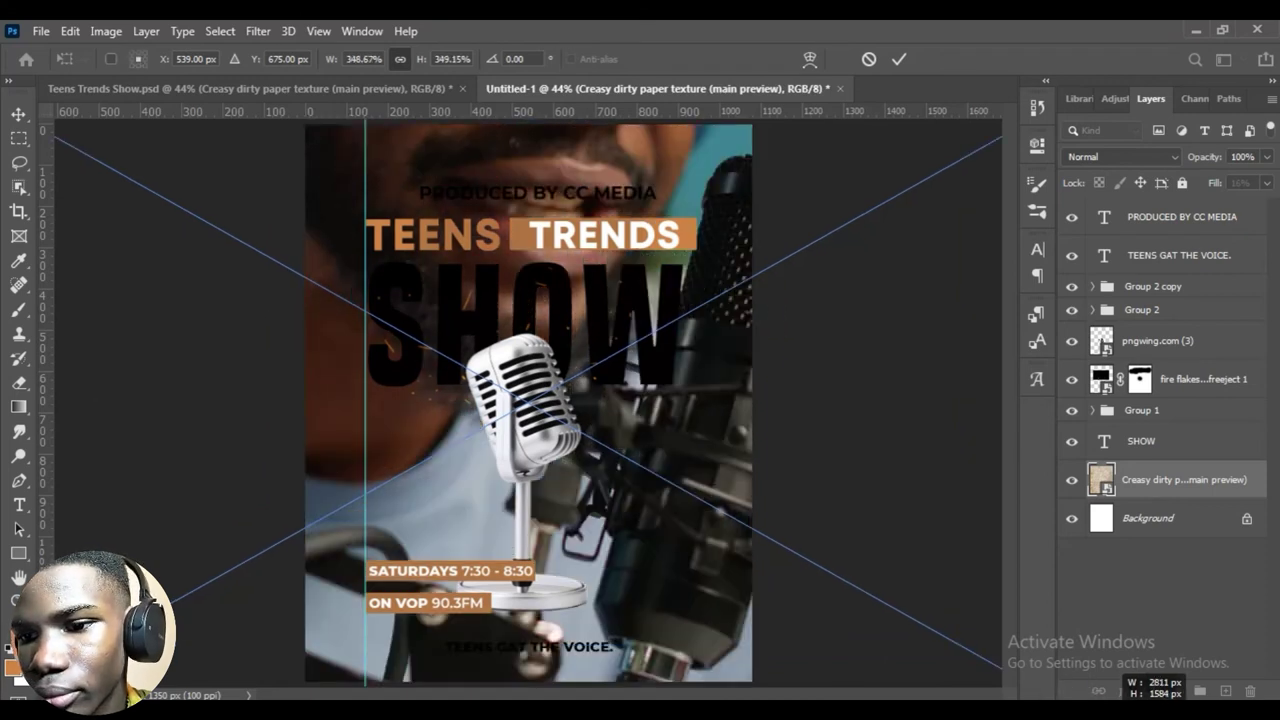
pyautogui.moveTo(1115, 672); pyautogui.dragTo(1115, 672)
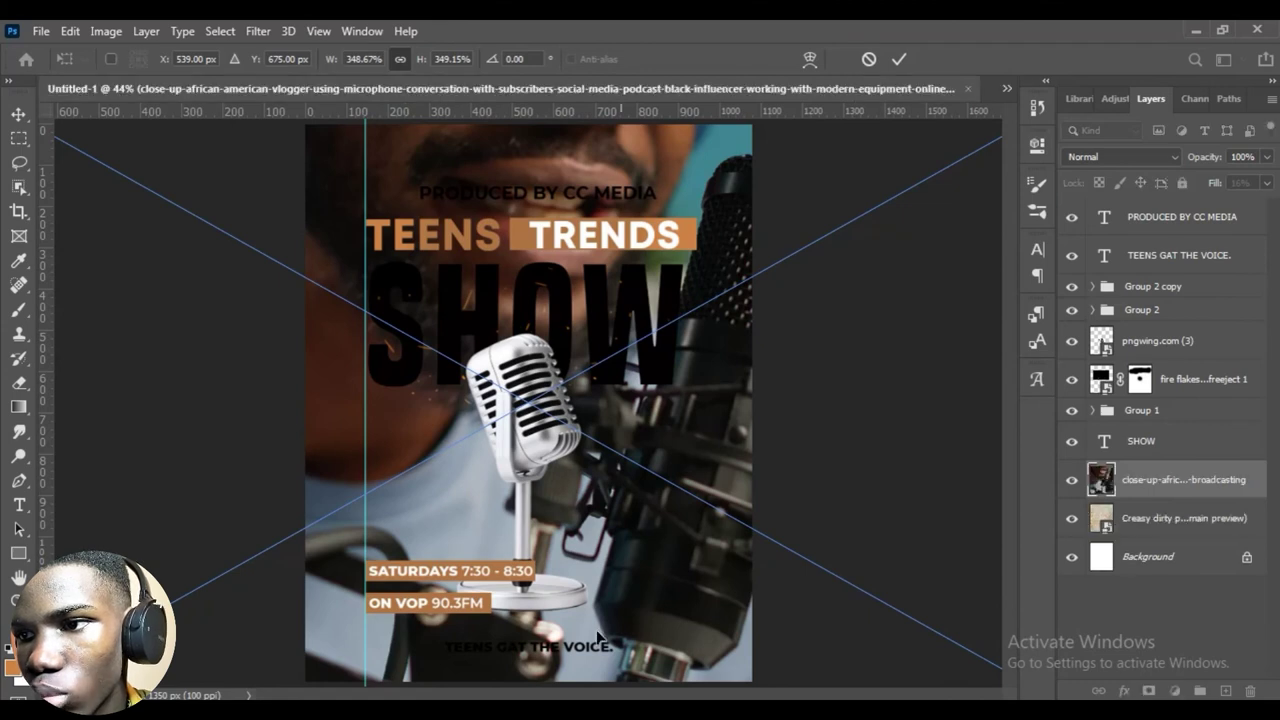
pyautogui.click(606, 620)
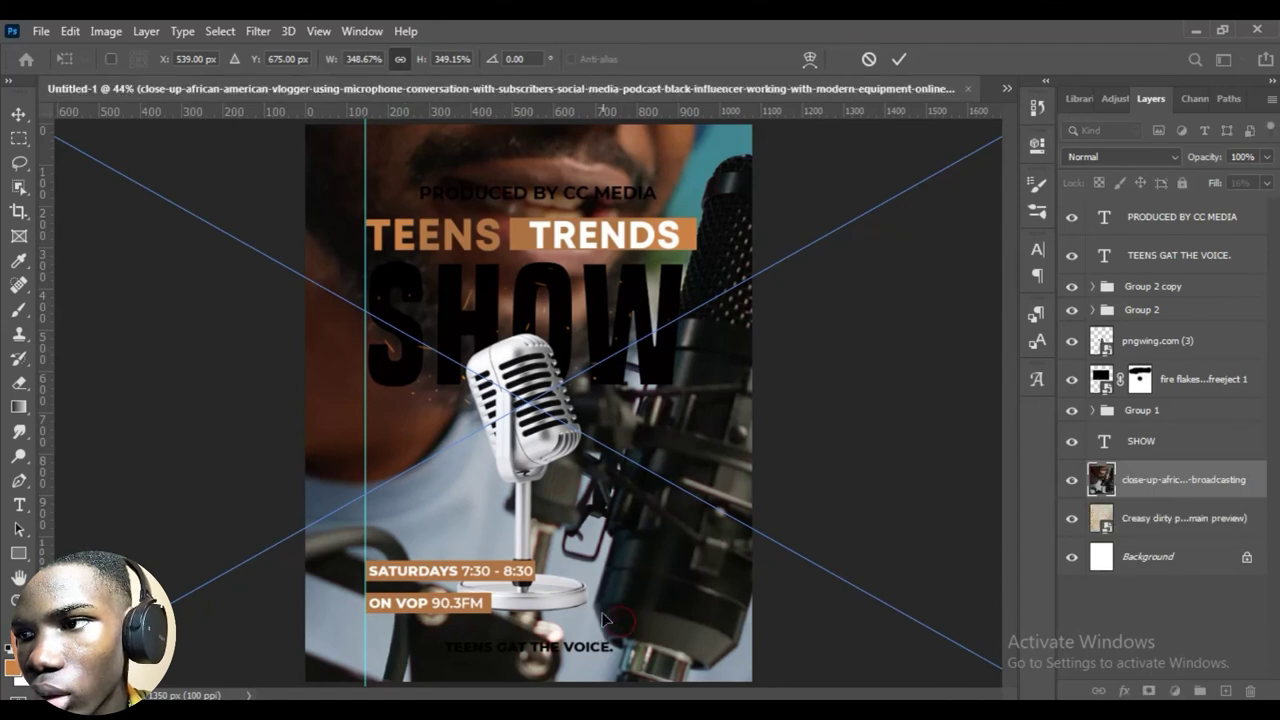
pyautogui.moveTo(603, 614); pyautogui.dragTo(583, 615)
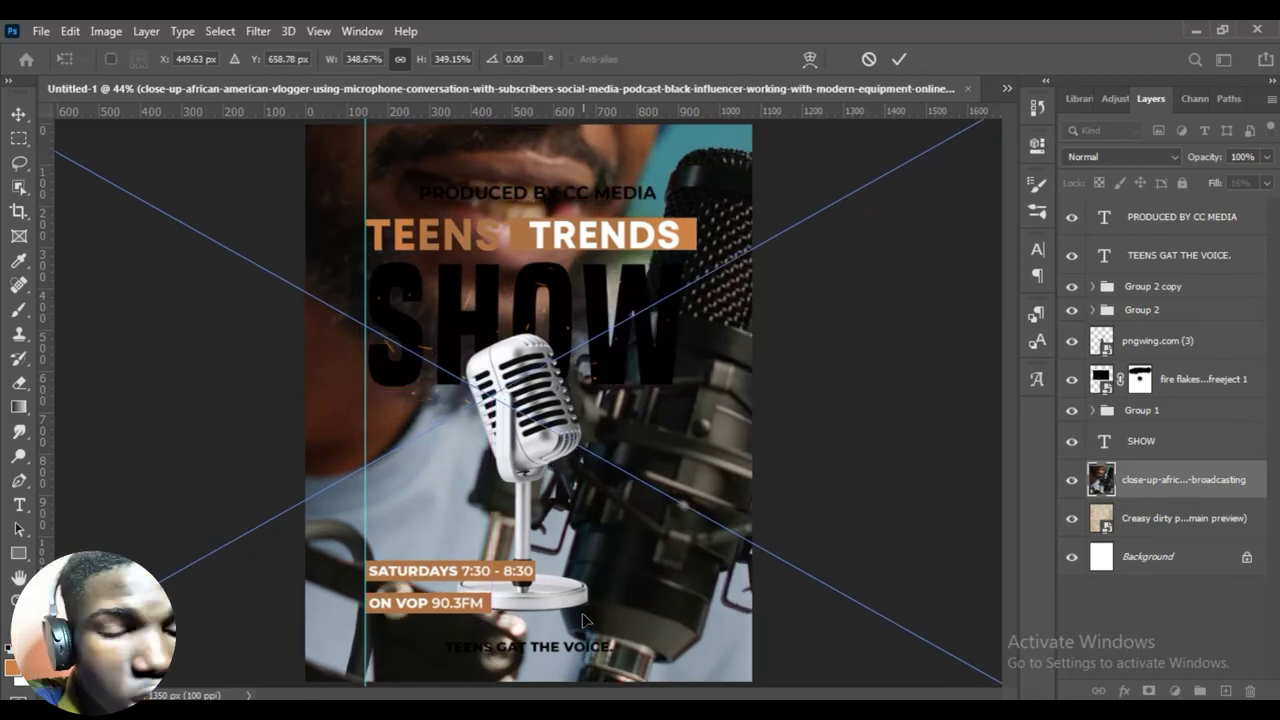
pyautogui.hotkey('ctrl', '-')
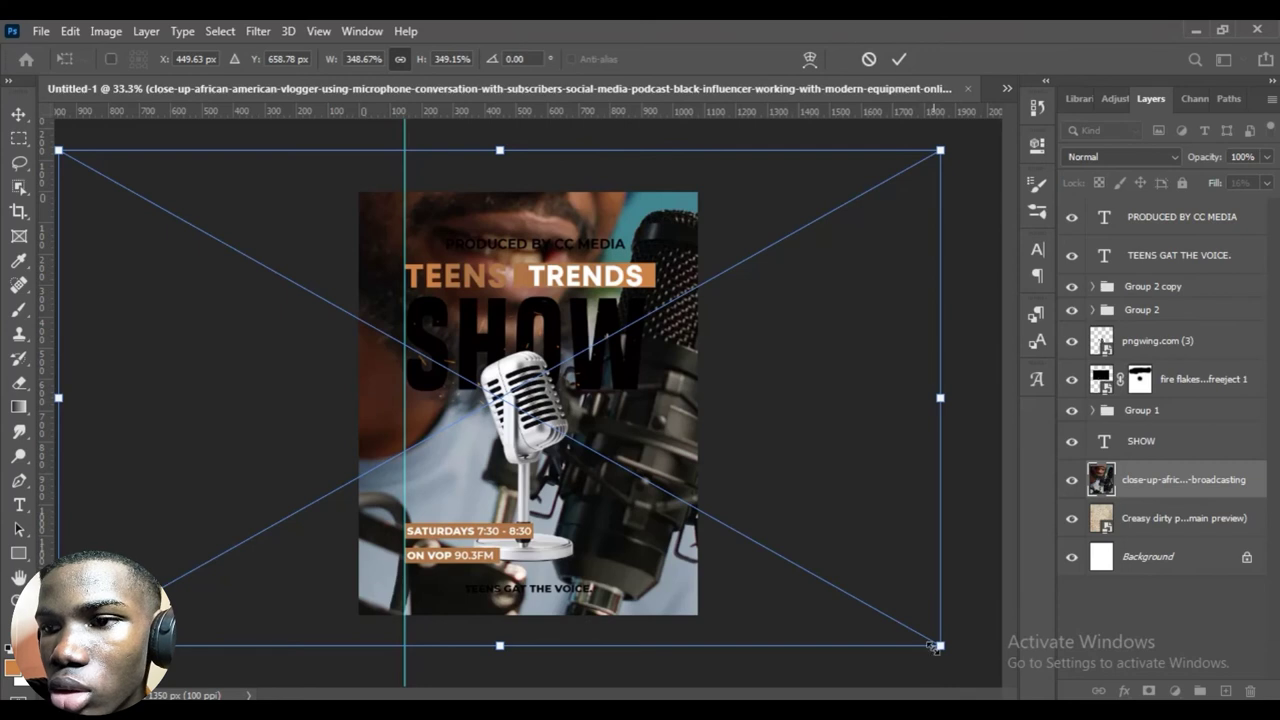
pyautogui.moveTo(934, 647); pyautogui.dragTo(880, 633)
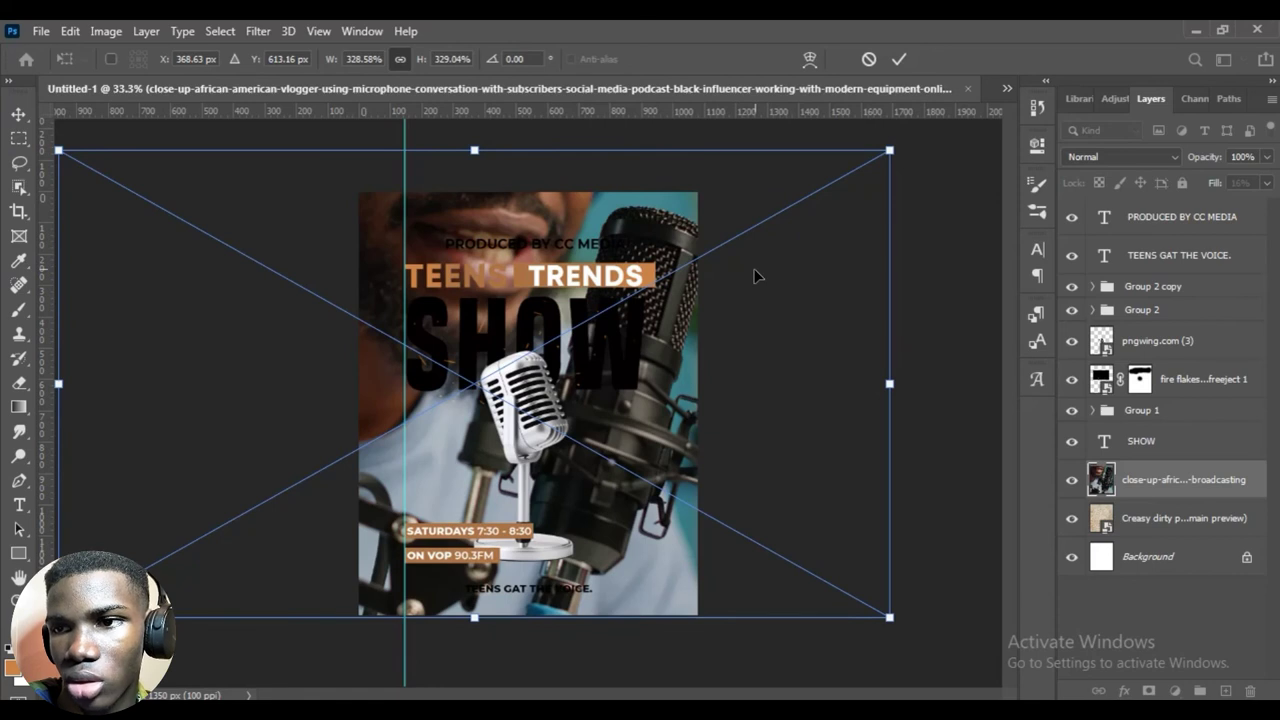
# Nudge the photo down and right, trim its size slightly, and commit at about 322%.
pyautogui.moveTo(722, 374); pyautogui.dragTo(720, 334)
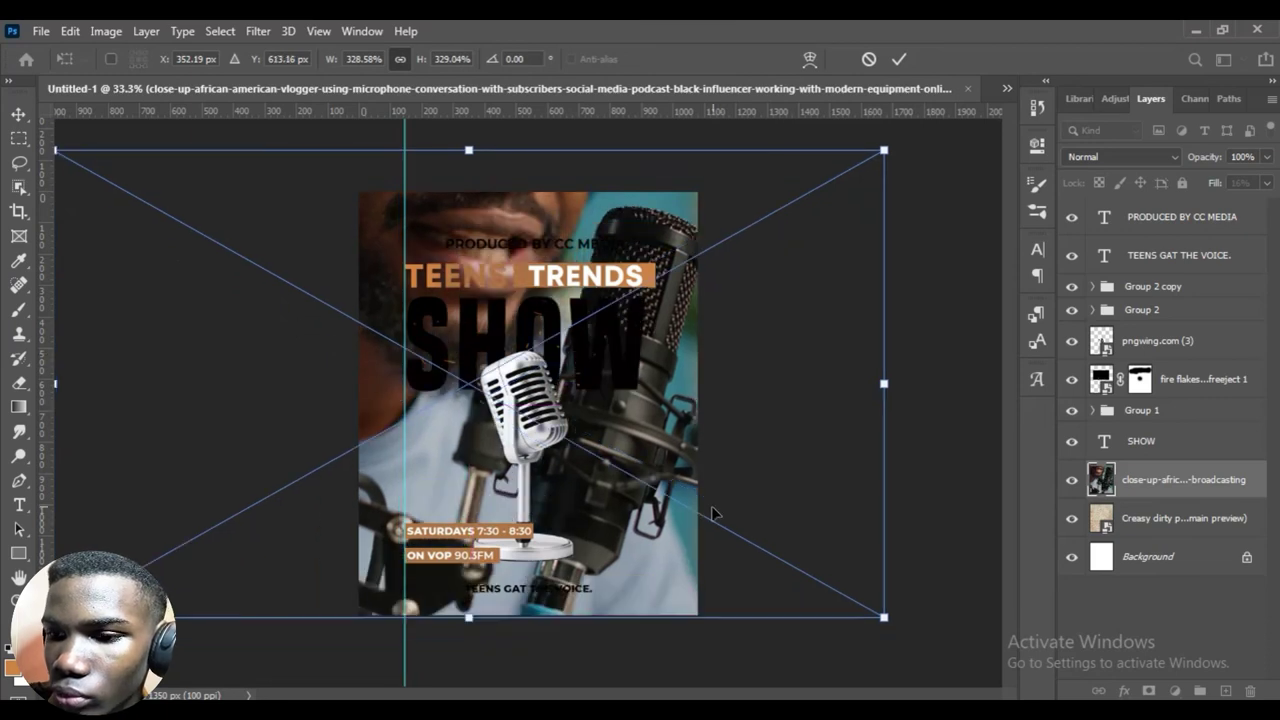
pyautogui.press('Down')
pyautogui.press('Down')
pyautogui.press('Down')
pyautogui.press('Down')
pyautogui.press('Down')
pyautogui.press('Down')
pyautogui.press('Down')
pyautogui.press('Down')
pyautogui.press('Down')
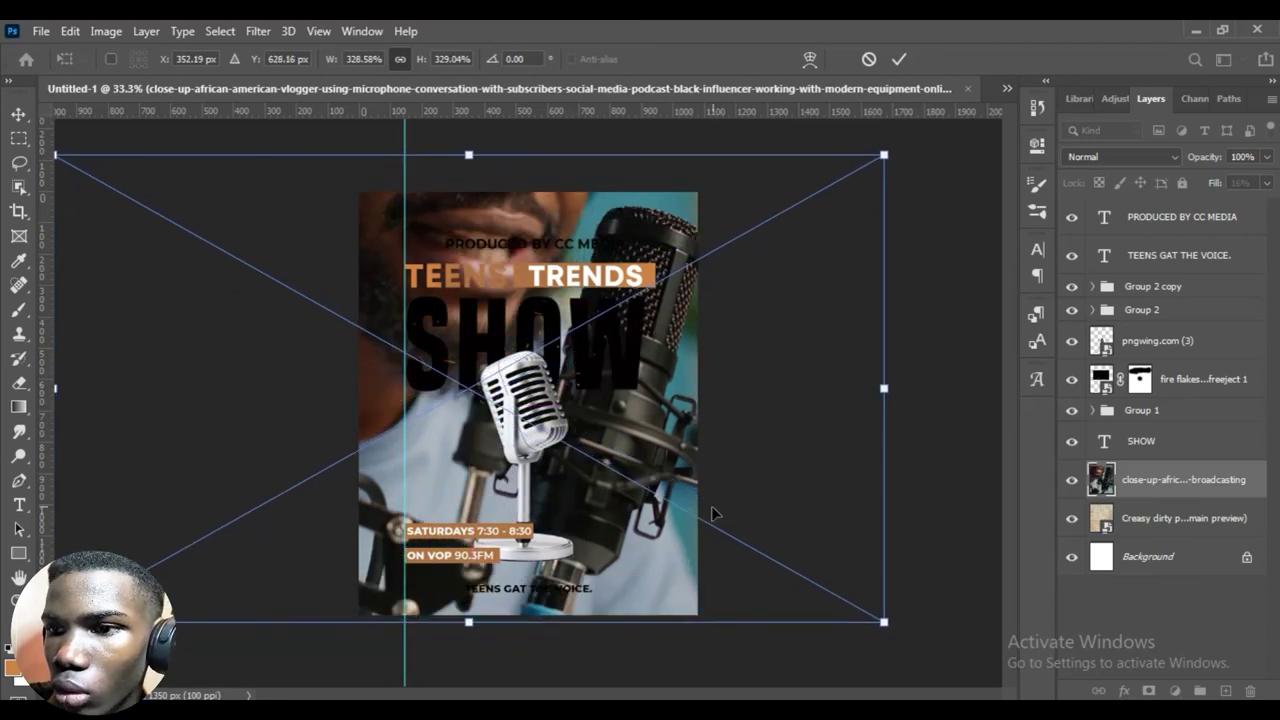
pyautogui.press('Down')
pyautogui.press('Down')
pyautogui.press('Down')
pyautogui.press('Down')
pyautogui.press('Down')
pyautogui.press('Down')
pyautogui.press('Down')
pyautogui.press('Down')
pyautogui.press('Down')
pyautogui.press('Down')
pyautogui.press('Down')
pyautogui.press('Down')
pyautogui.press('Down')
pyautogui.press('Down')
pyautogui.press('Down')
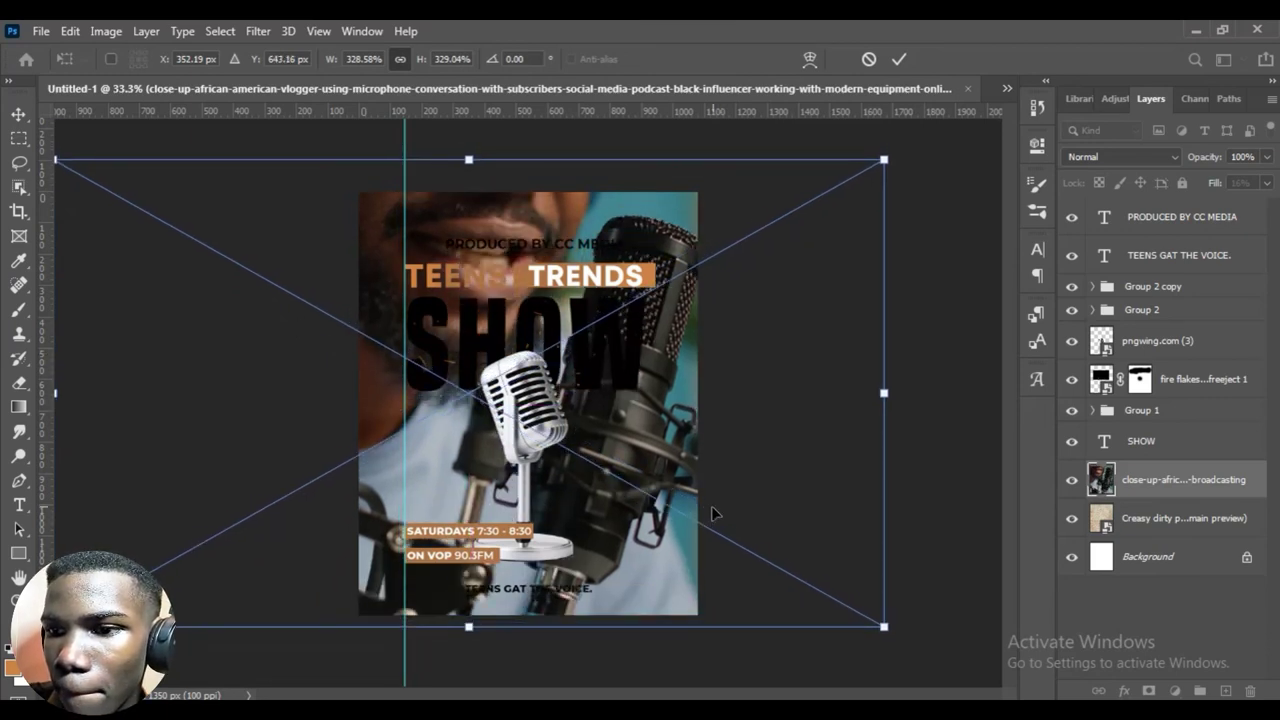
pyautogui.press('Down')
pyautogui.press('Down')
pyautogui.press('Down')
pyautogui.press('Down')
pyautogui.press('Down')
pyautogui.press('Down')
pyautogui.press('Down')
pyautogui.press('Down')
pyautogui.press('Down')
pyautogui.press('Down')
pyautogui.press('Down')
pyautogui.press('Down')
pyautogui.press('Down')
pyautogui.press('Down')
pyautogui.press('Down')
pyautogui.press('Down')
pyautogui.press('Down')
pyautogui.press('Down')
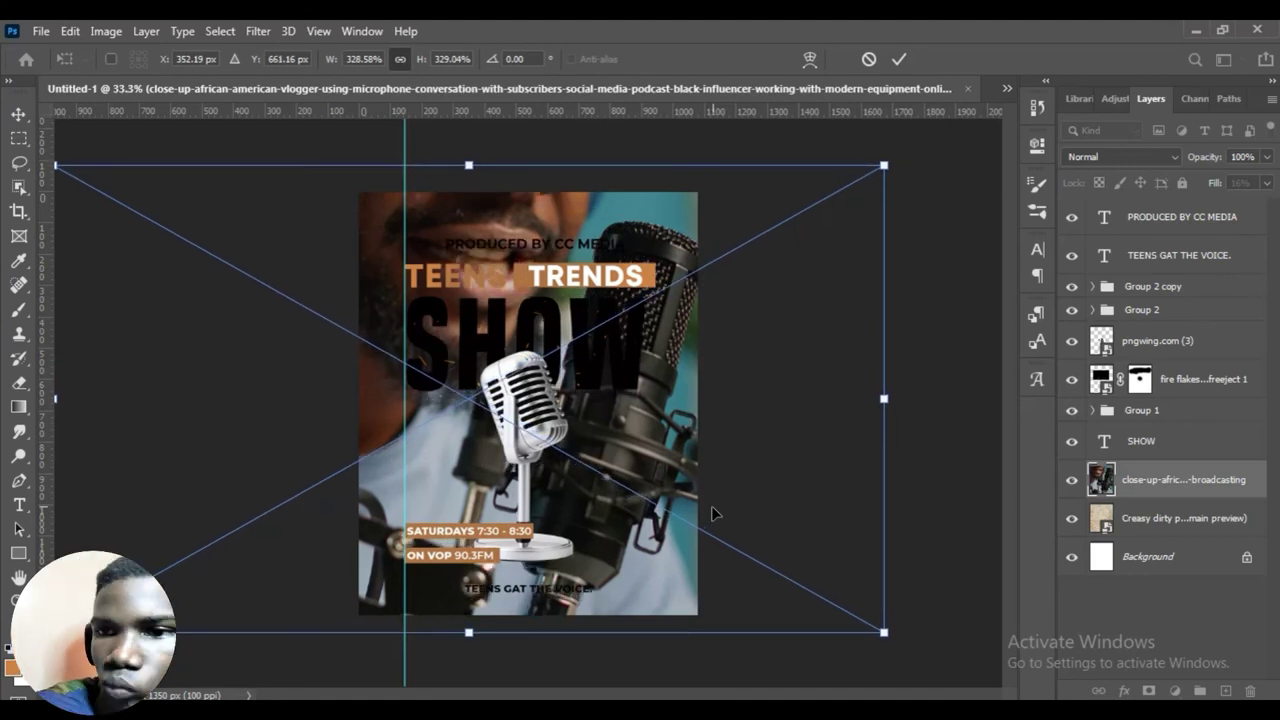
pyautogui.press('Right')
pyautogui.press('Right')
pyautogui.press('Right')
pyautogui.press('Right')
pyautogui.press('Right')
pyautogui.press('Right')
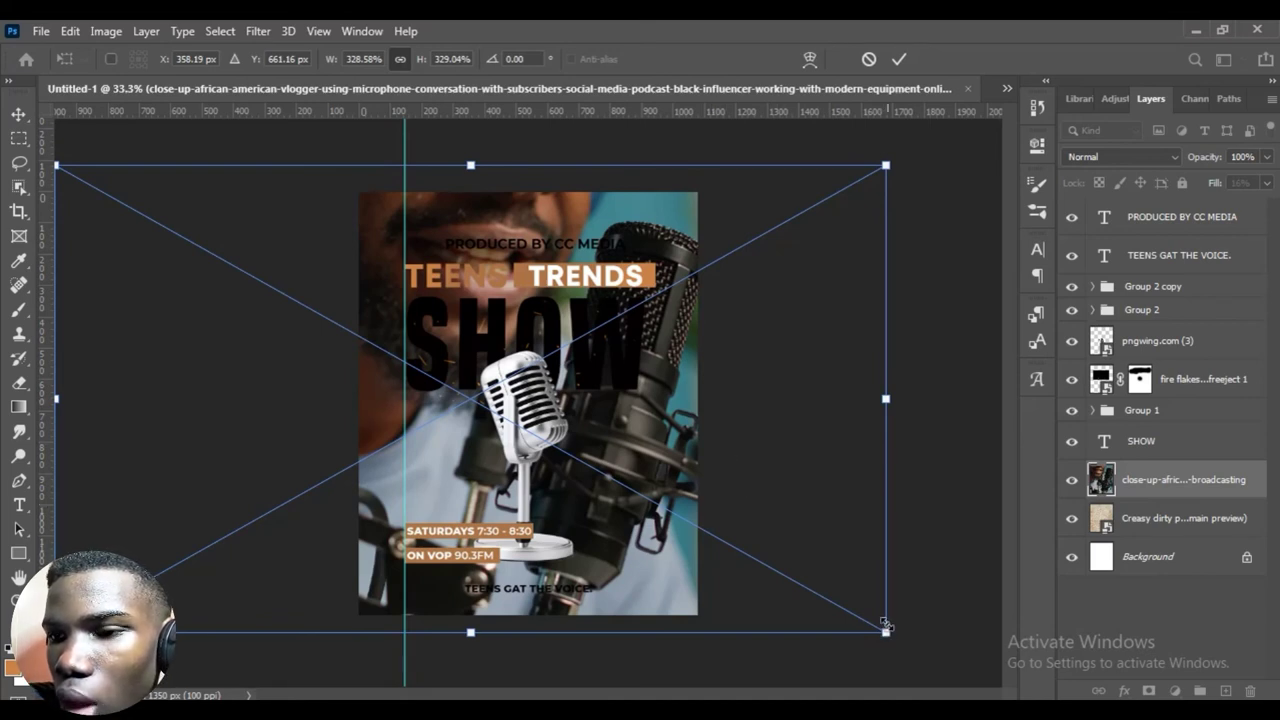
pyautogui.moveTo(885, 625); pyautogui.dragTo(870, 619)
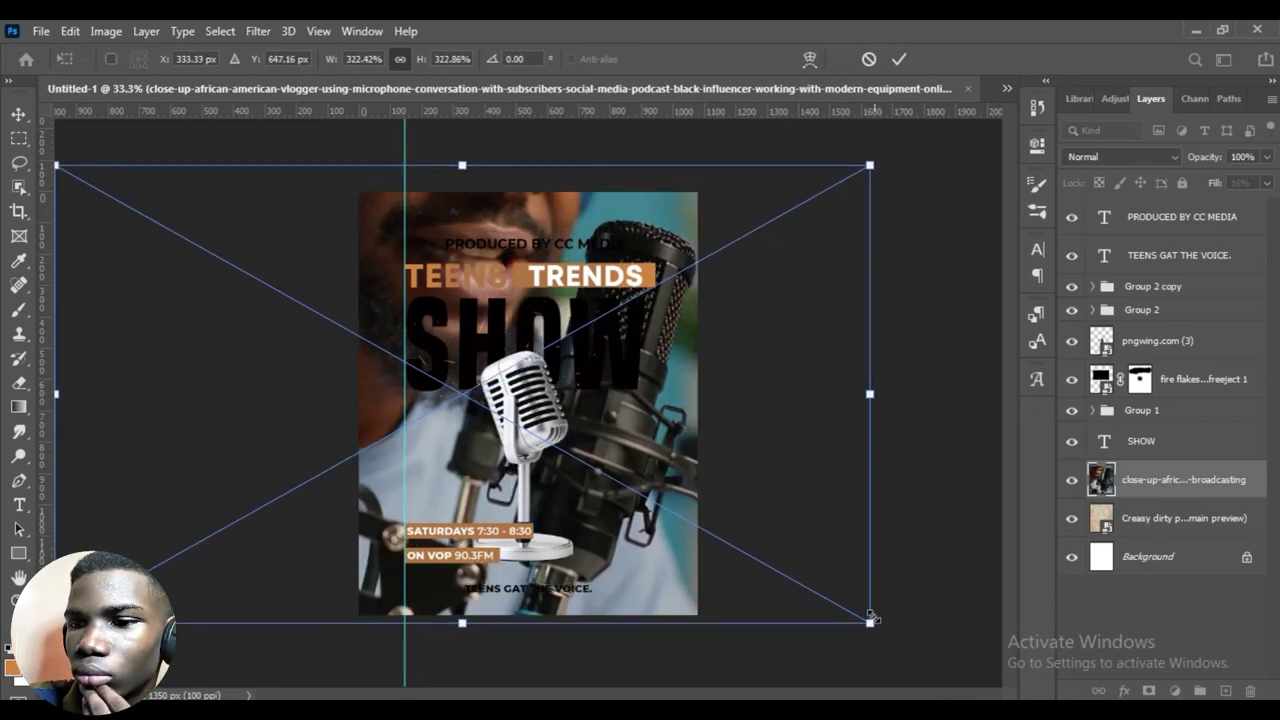
pyautogui.press('Down')
pyautogui.press('Down')
pyautogui.press('Down')
pyautogui.press('Down')
pyautogui.press('Down')
pyautogui.press('Down')
pyautogui.press('Down')
pyautogui.press('Down')
pyautogui.press('Down')
pyautogui.press('Down')
pyautogui.press('Down')
pyautogui.press('Down')
pyautogui.press('Down')
pyautogui.press('Down')
pyautogui.press('Down')
pyautogui.press('Down')
pyautogui.press('Down')
pyautogui.press('Down')
pyautogui.press('Down')
pyautogui.press('Down')
pyautogui.press('Down')
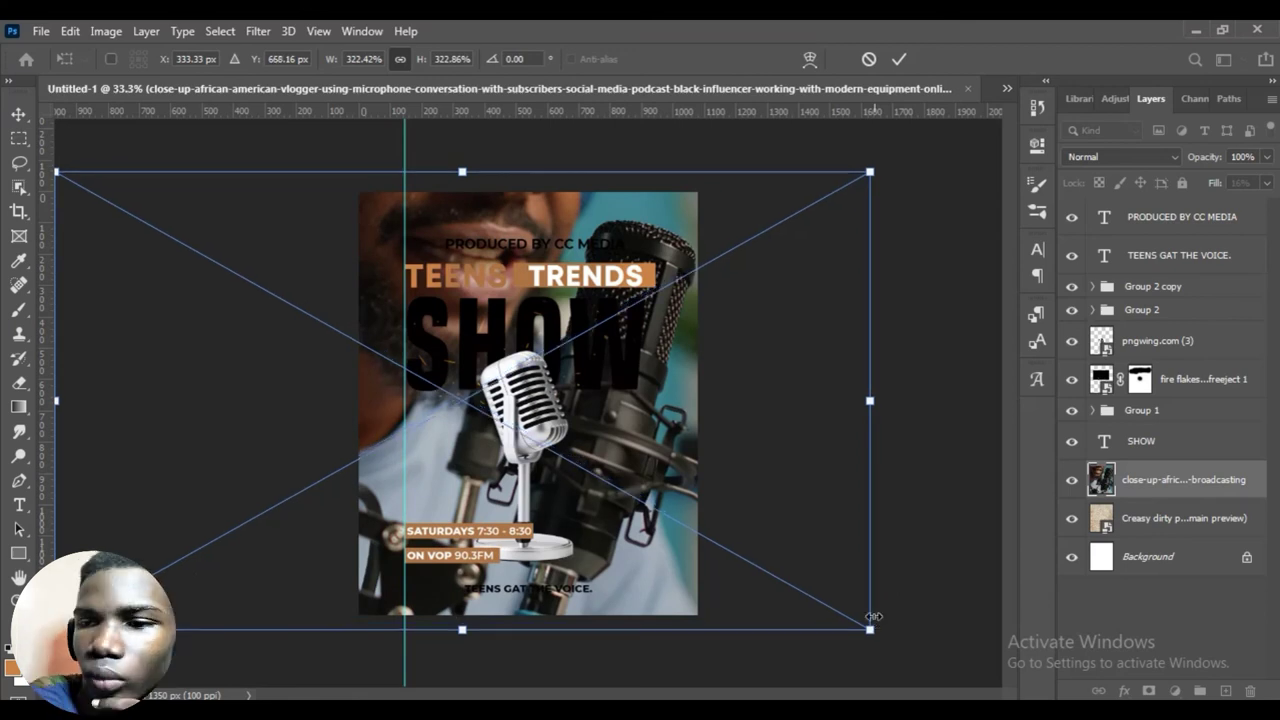
pyautogui.press('Right')
pyautogui.press('Right')
pyautogui.press('Right')
pyautogui.press('Right')
pyautogui.press('Right')
pyautogui.press('Right')
pyautogui.press('Right')
pyautogui.press('Right')
pyautogui.press('Right')
pyautogui.press('Right')
pyautogui.press('Right')
pyautogui.press('Right')
pyautogui.press('Right')
pyautogui.press('Right')
pyautogui.press('Right')
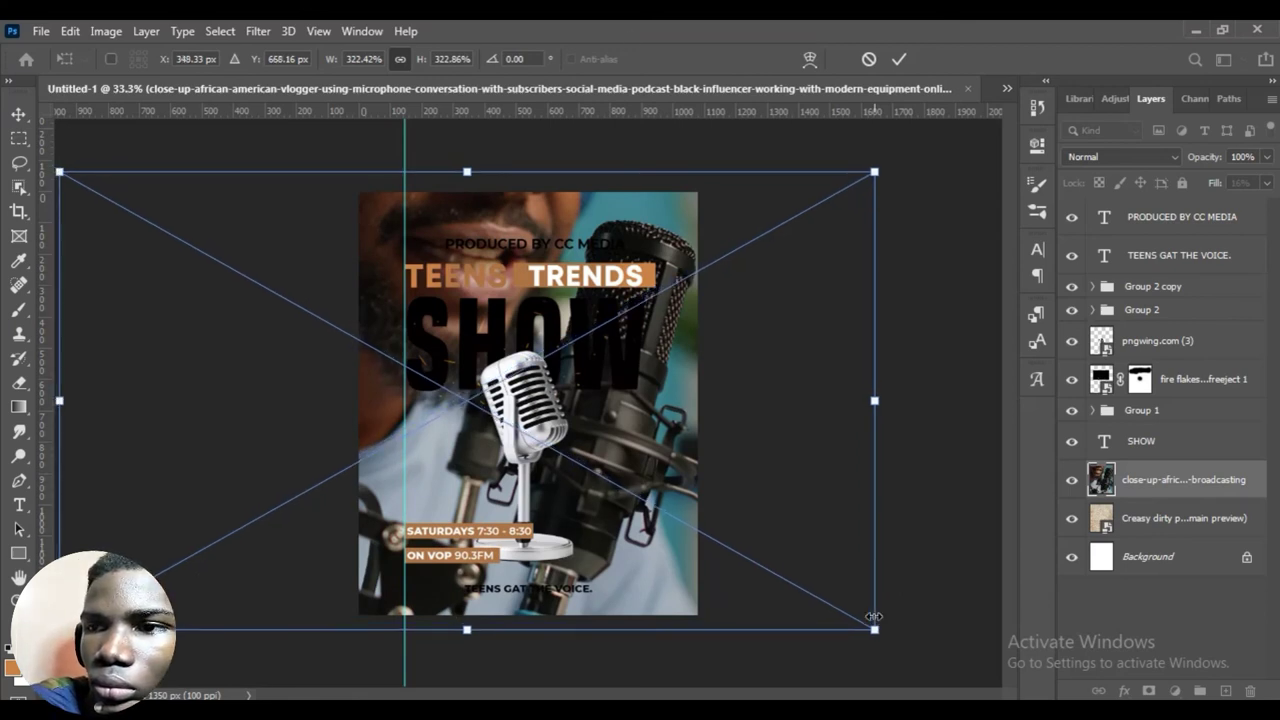
pyautogui.click(899, 59)
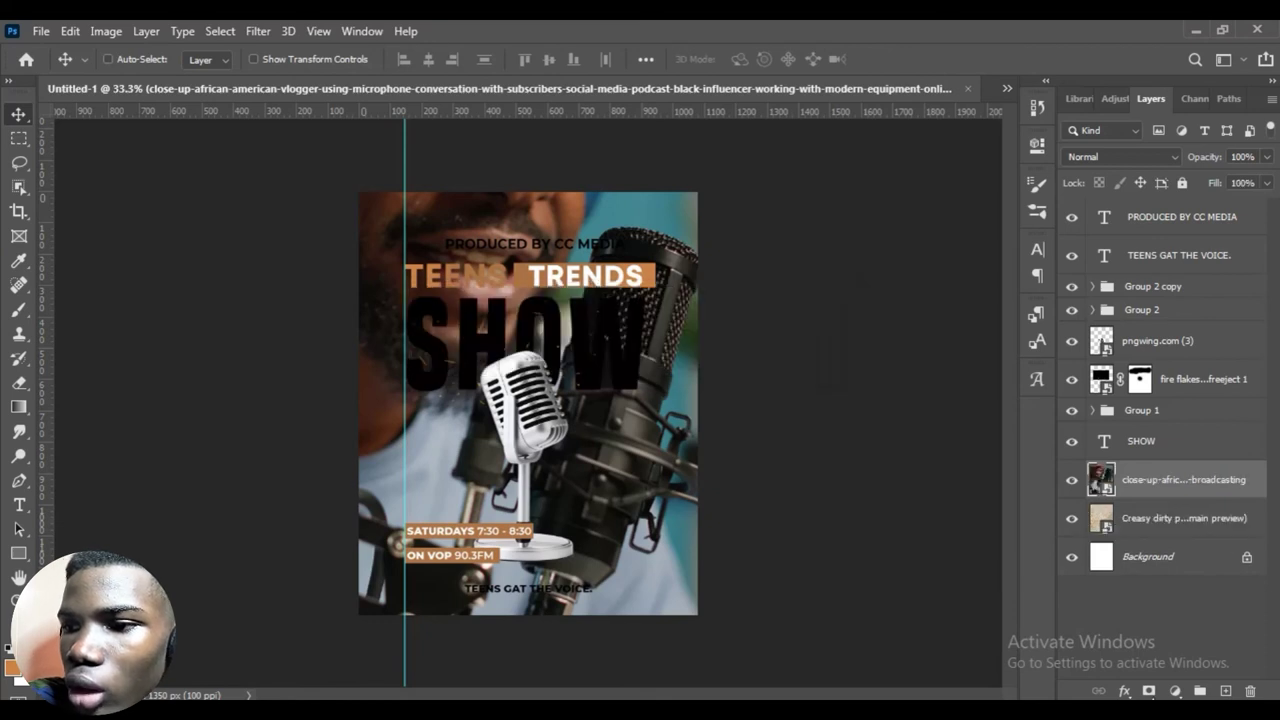
# Add a mask to the podcaster photo and paint out the face with a large soft black brush.
pyautogui.click(1149, 691)
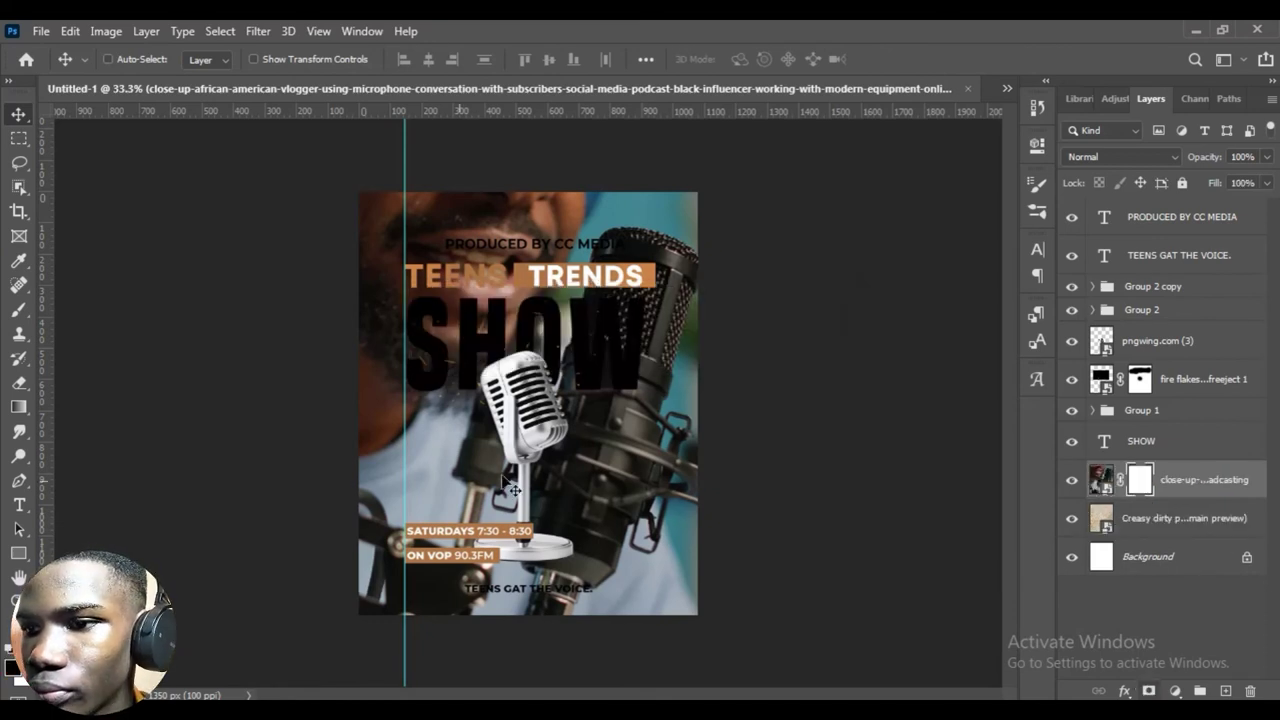
pyautogui.press('b')
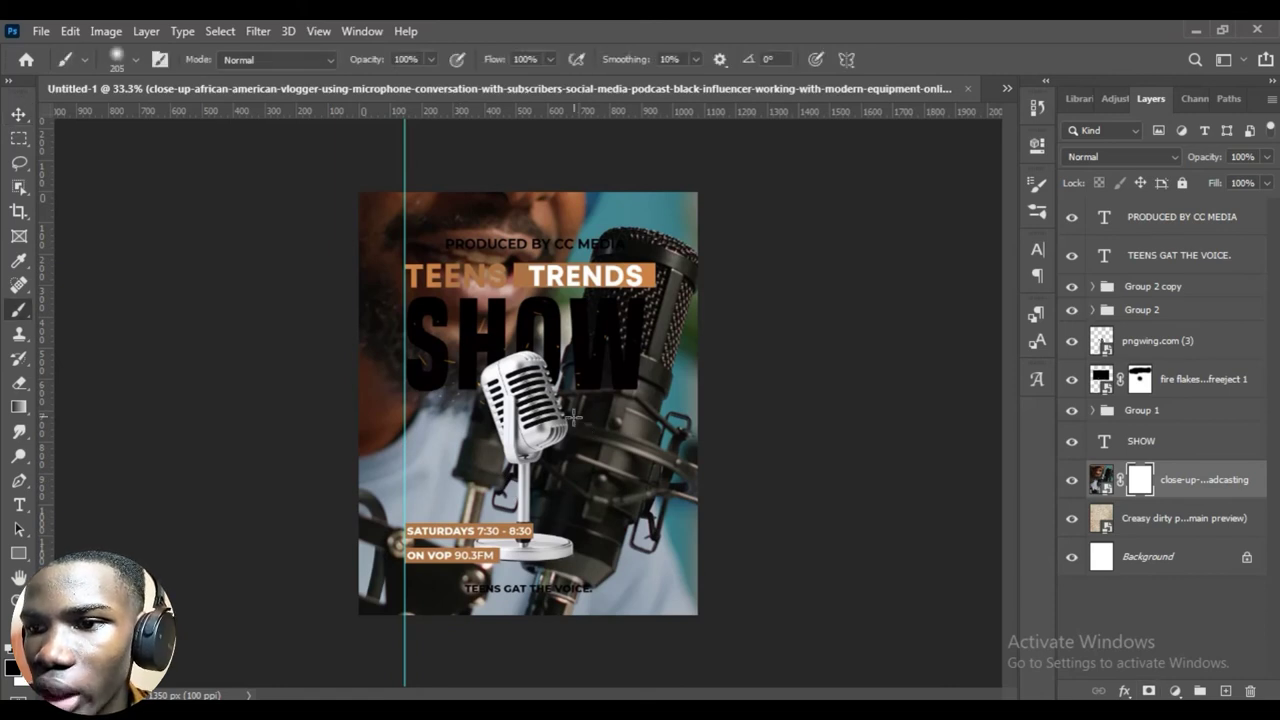
pyautogui.moveTo(442, 265); pyautogui.dragTo(516, 318)
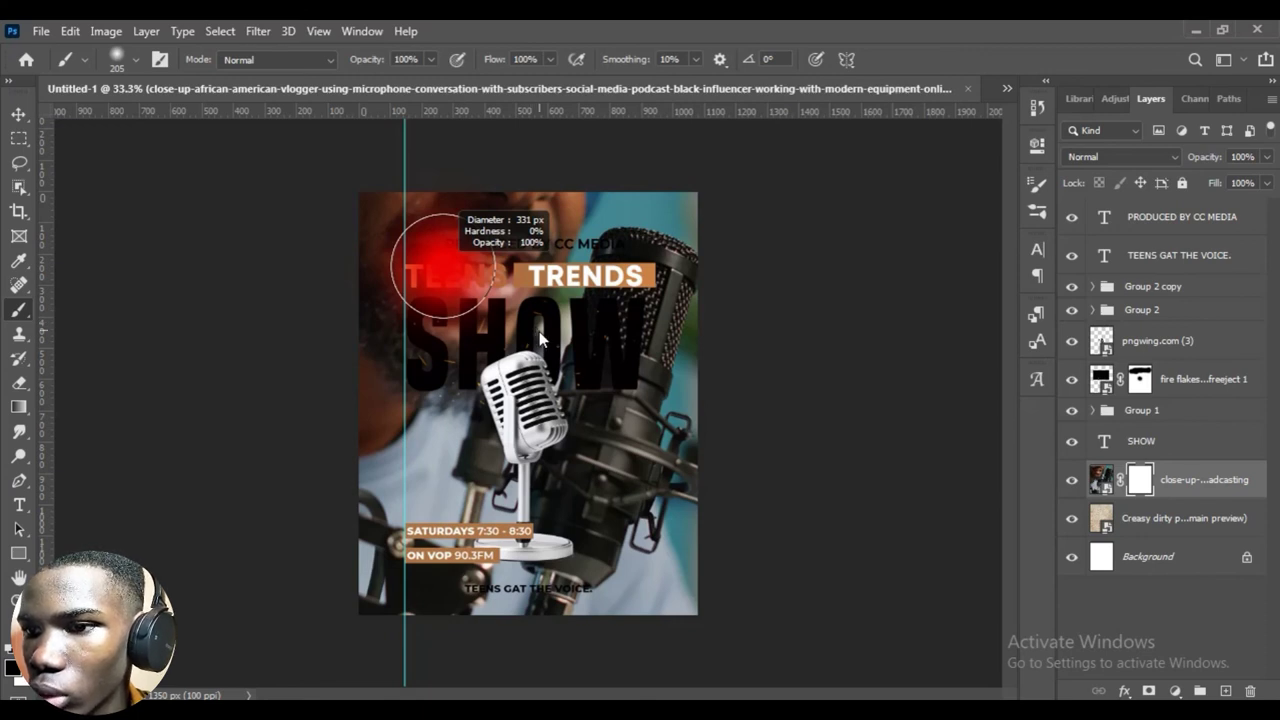
pyautogui.moveTo(539, 333); pyautogui.dragTo(566, 341)
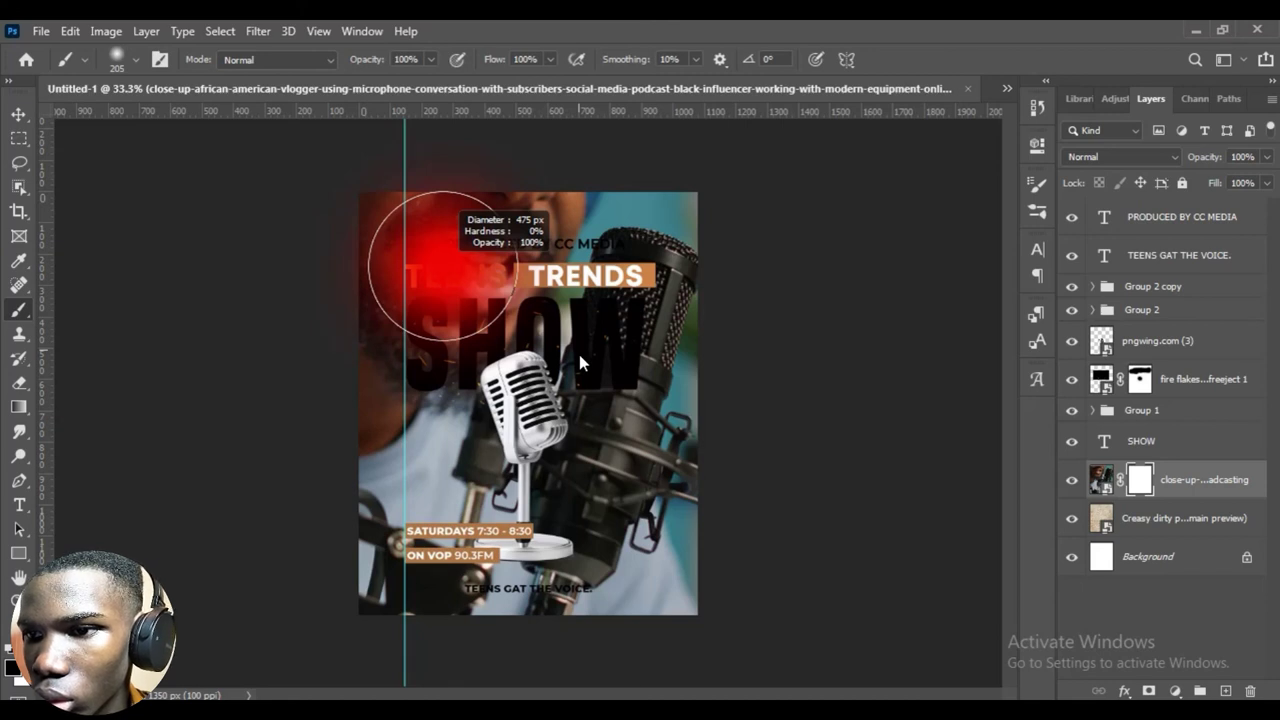
pyautogui.moveTo(579, 354)
pyautogui.mouseDown()
pyautogui.moveTo(599, 395)
pyautogui.moveTo(507, 355)
pyautogui.moveTo(600, 437)
pyautogui.moveTo(628, 434)
pyautogui.moveTo(624, 410)
pyautogui.mouseUp()
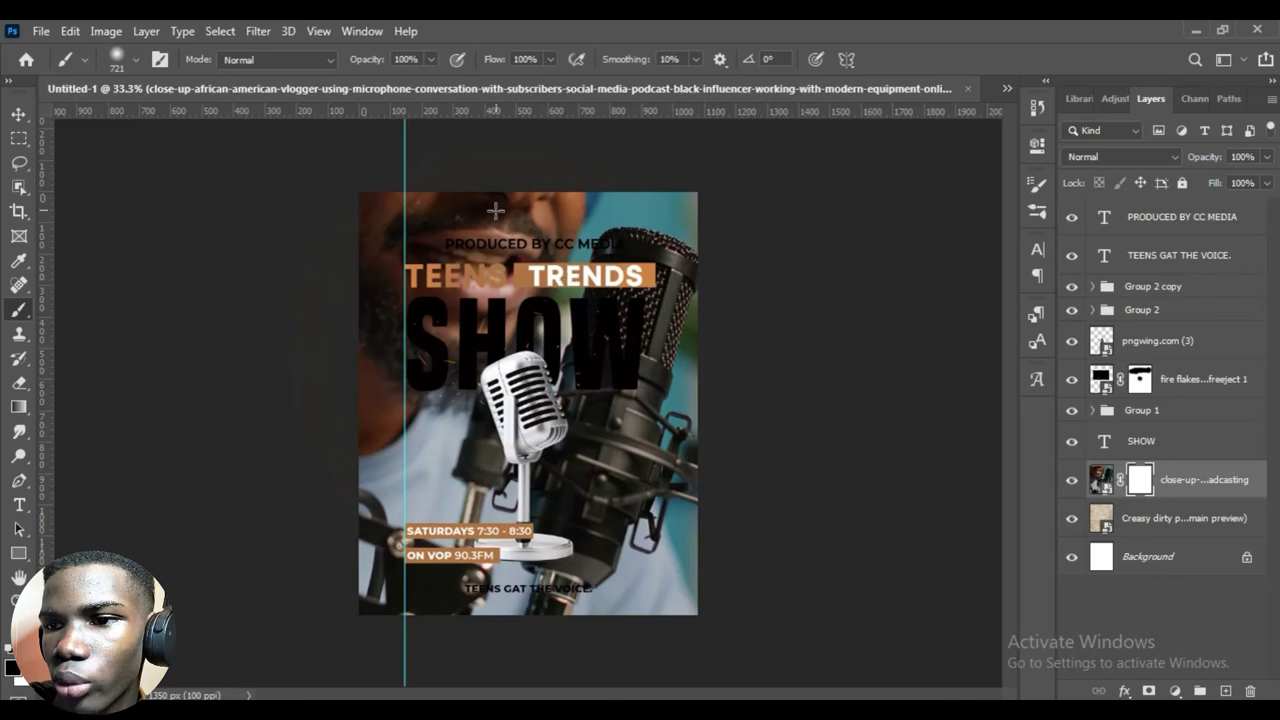
pyautogui.moveTo(495, 211)
pyautogui.mouseDown()
pyautogui.moveTo(337, 456)
pyautogui.moveTo(318, 656)
pyautogui.mouseUp()
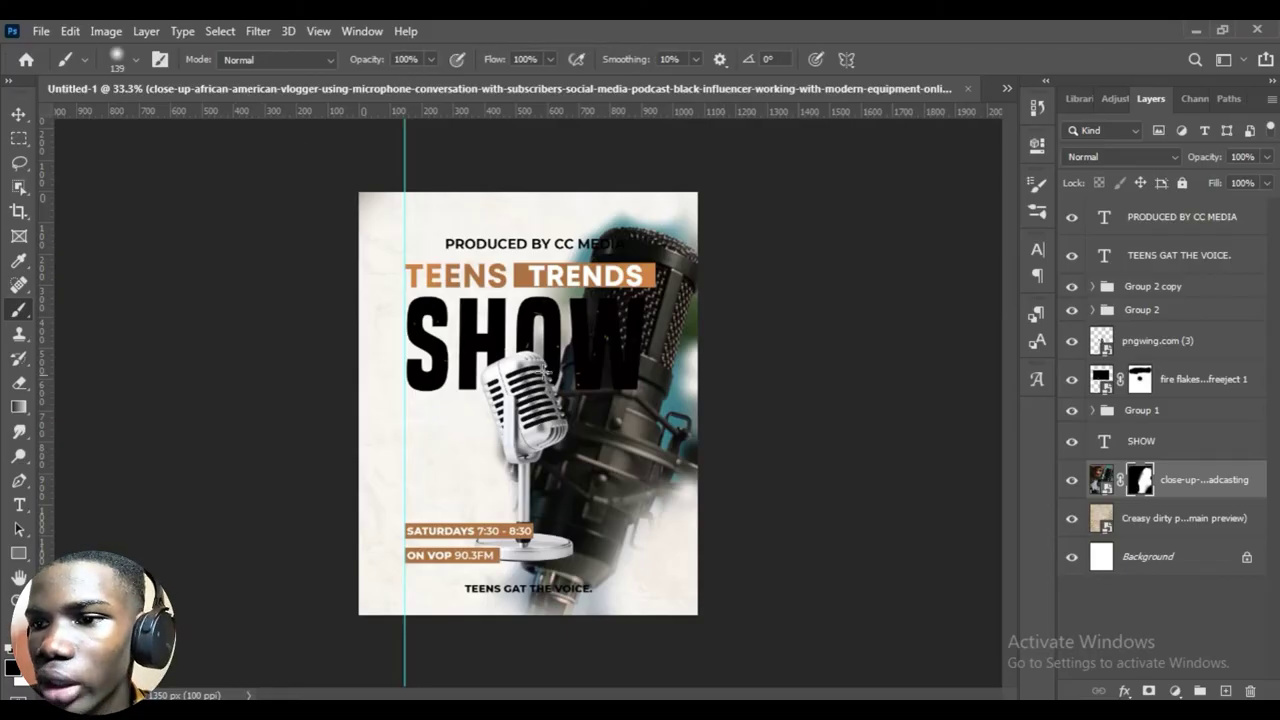
pyautogui.scroll(2, 540, 370)
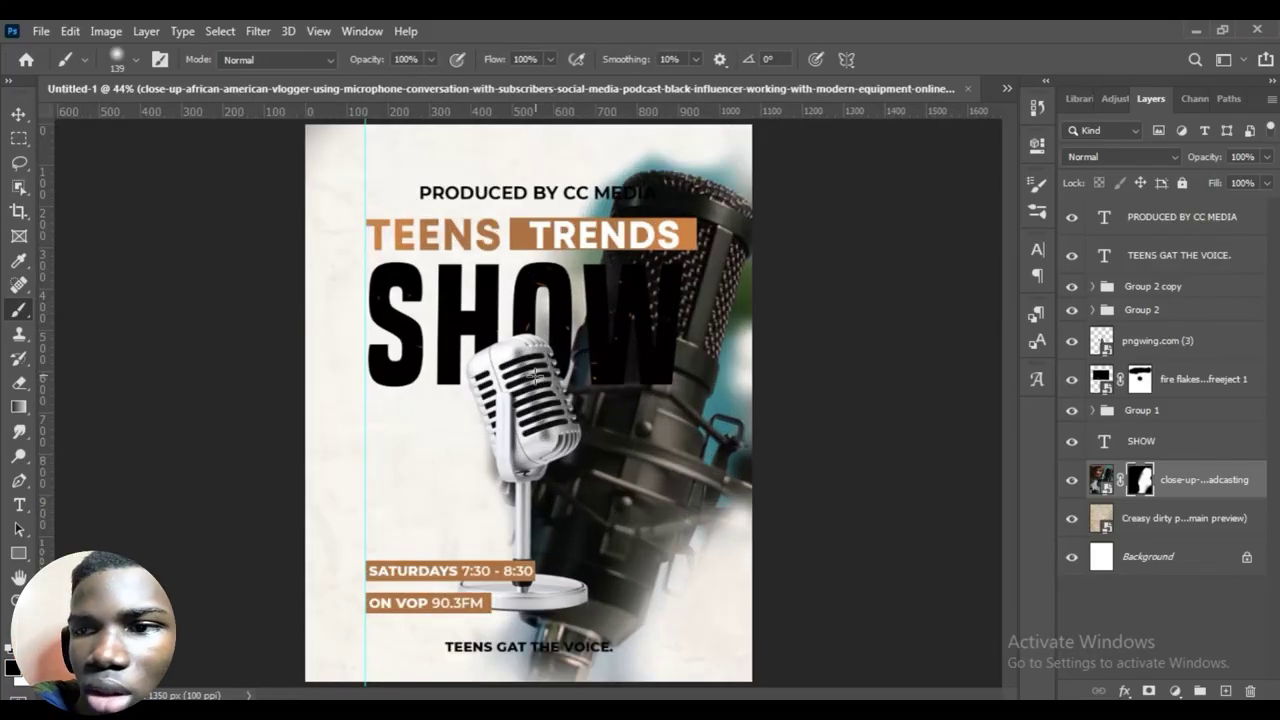
pyautogui.press('v')
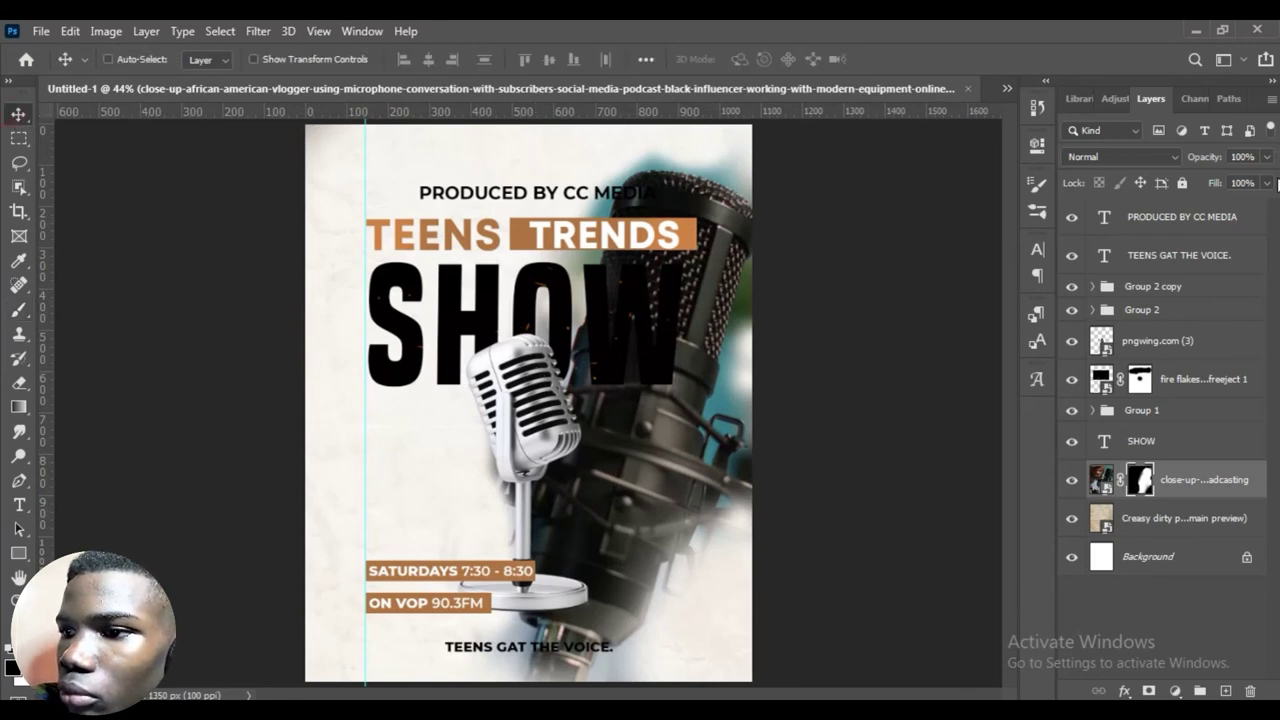
# Lower the close-up photo layer's Fill to about 23%, then switch to Teens Trends Show.psd.
pyautogui.moveTo(1266, 183); pyautogui.dragTo(1219, 205)
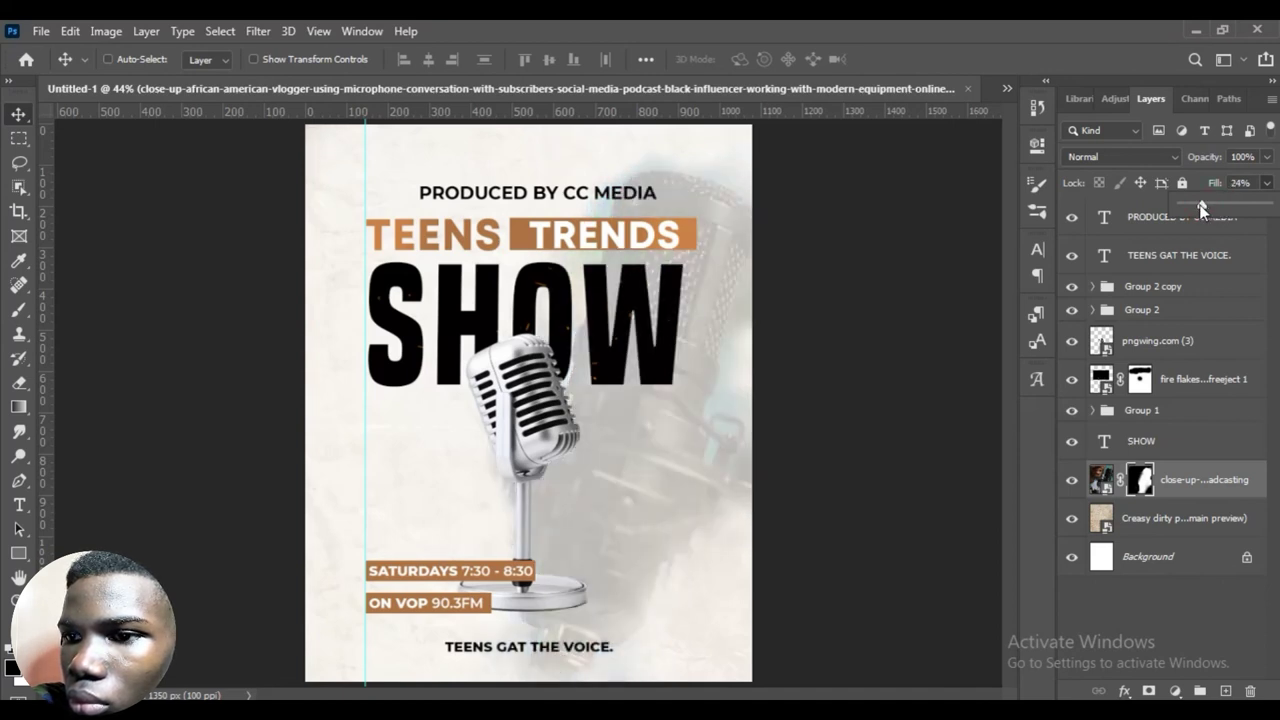
pyautogui.moveTo(1200, 207); pyautogui.dragTo(1197, 208)
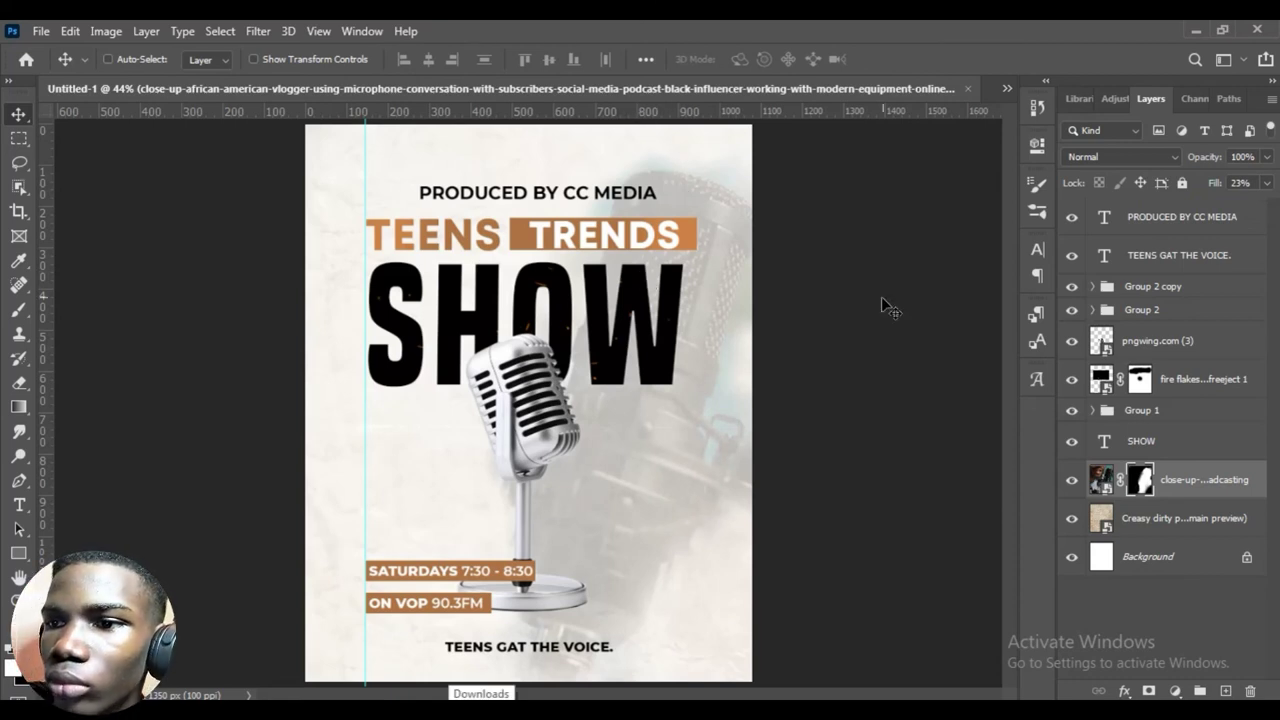
pyautogui.press('b')
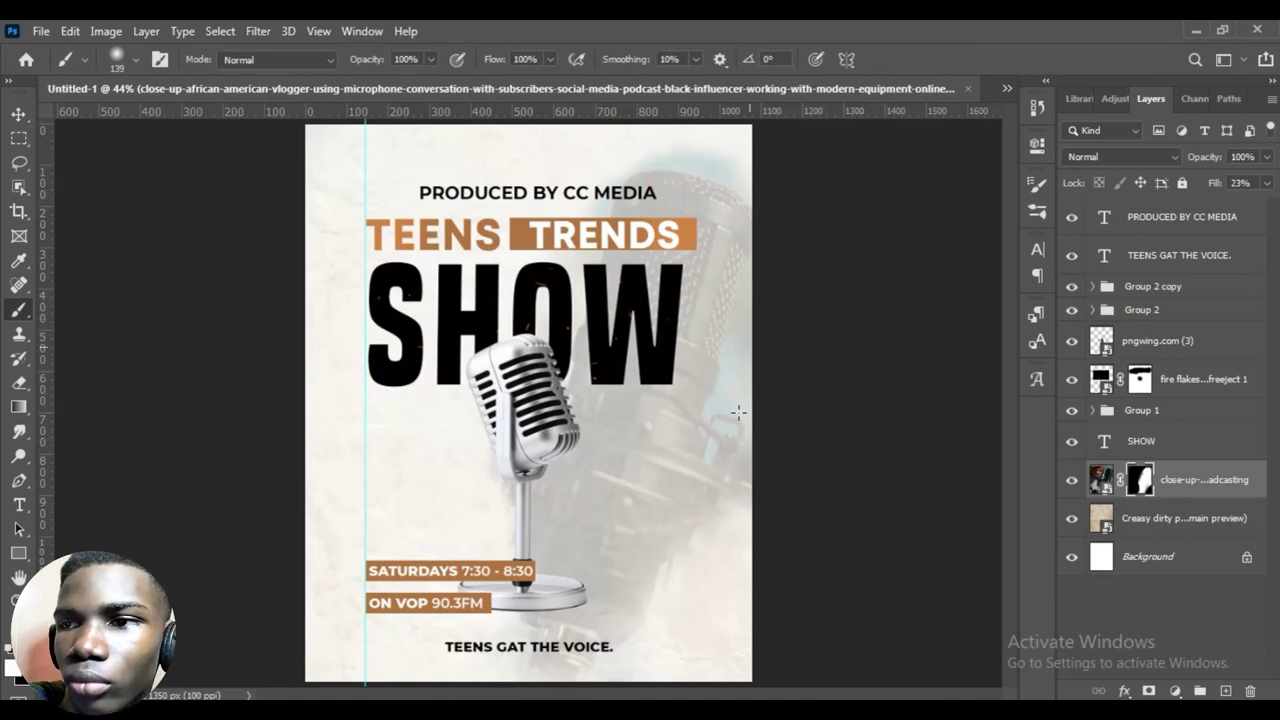
pyautogui.click(16, 116)
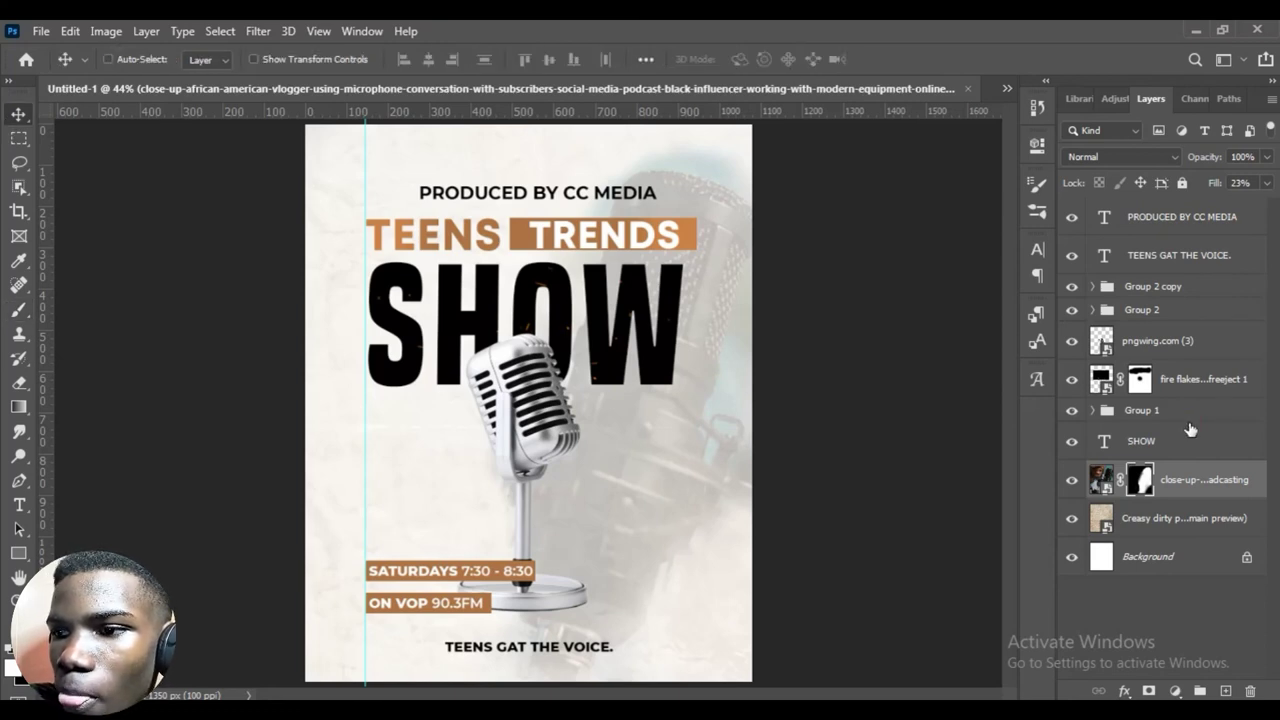
pyautogui.click(1190, 428)
pyautogui.hotkey('ctrl', 'Tab')
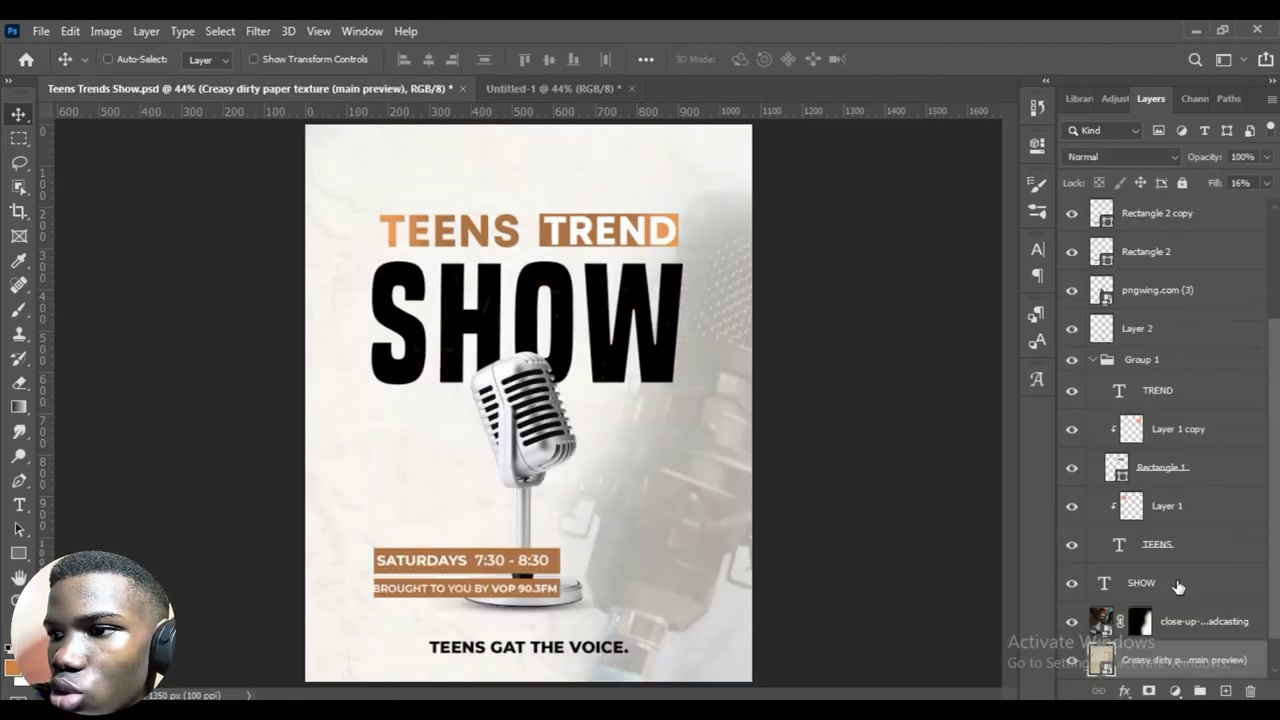
# Check the reference poster's photo layer, then set the Untitled-1 podcaster photo's Fill to about 16%.
pyautogui.click(1165, 614)
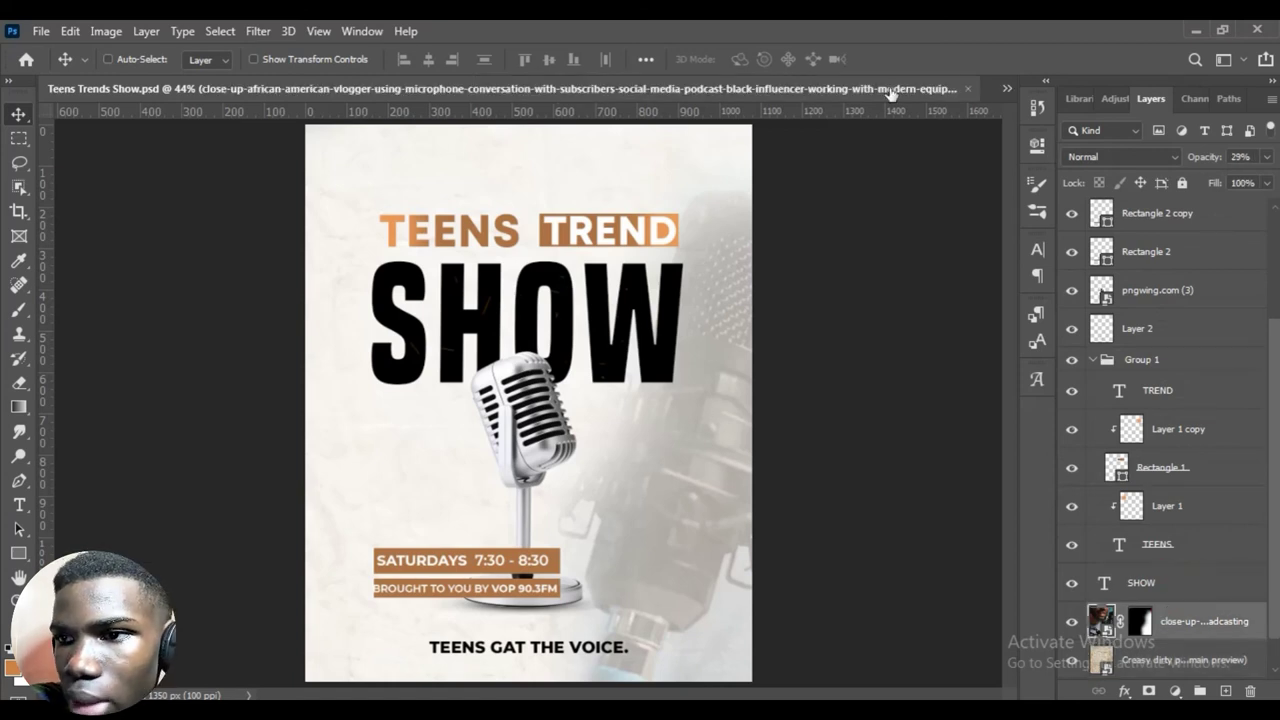
pyautogui.hotkey('alt', ']')
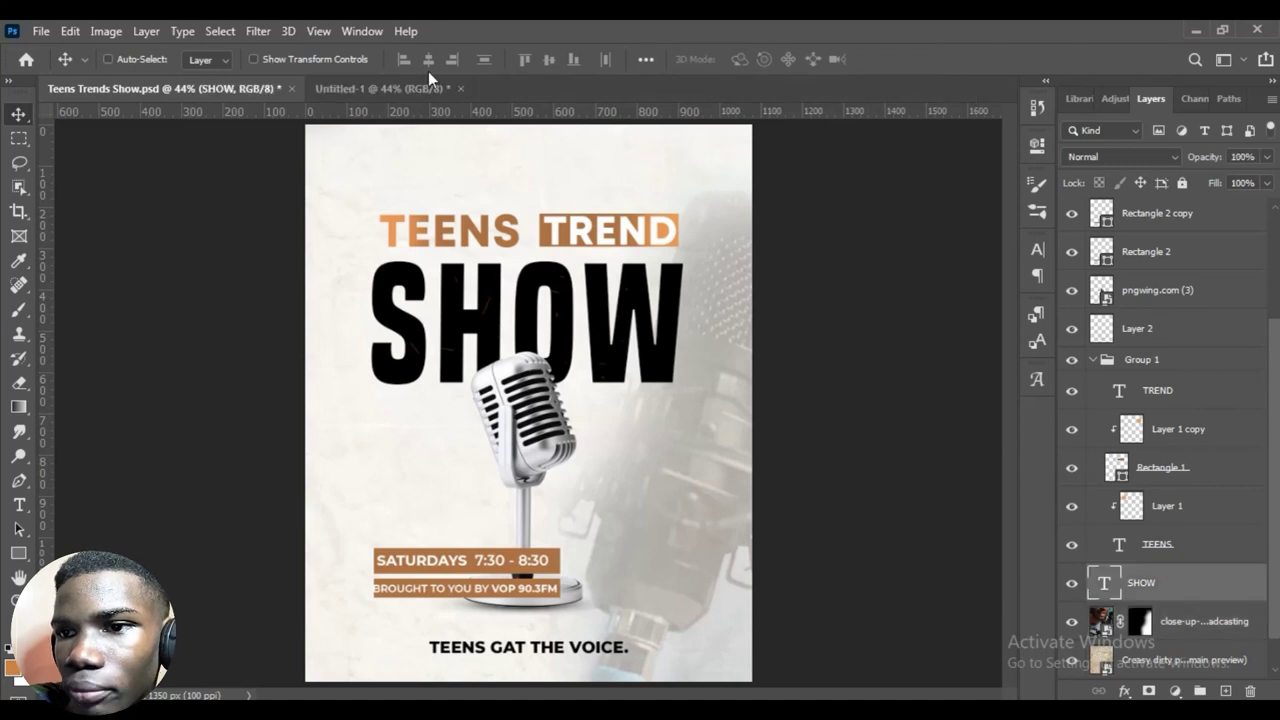
pyautogui.click(406, 91)
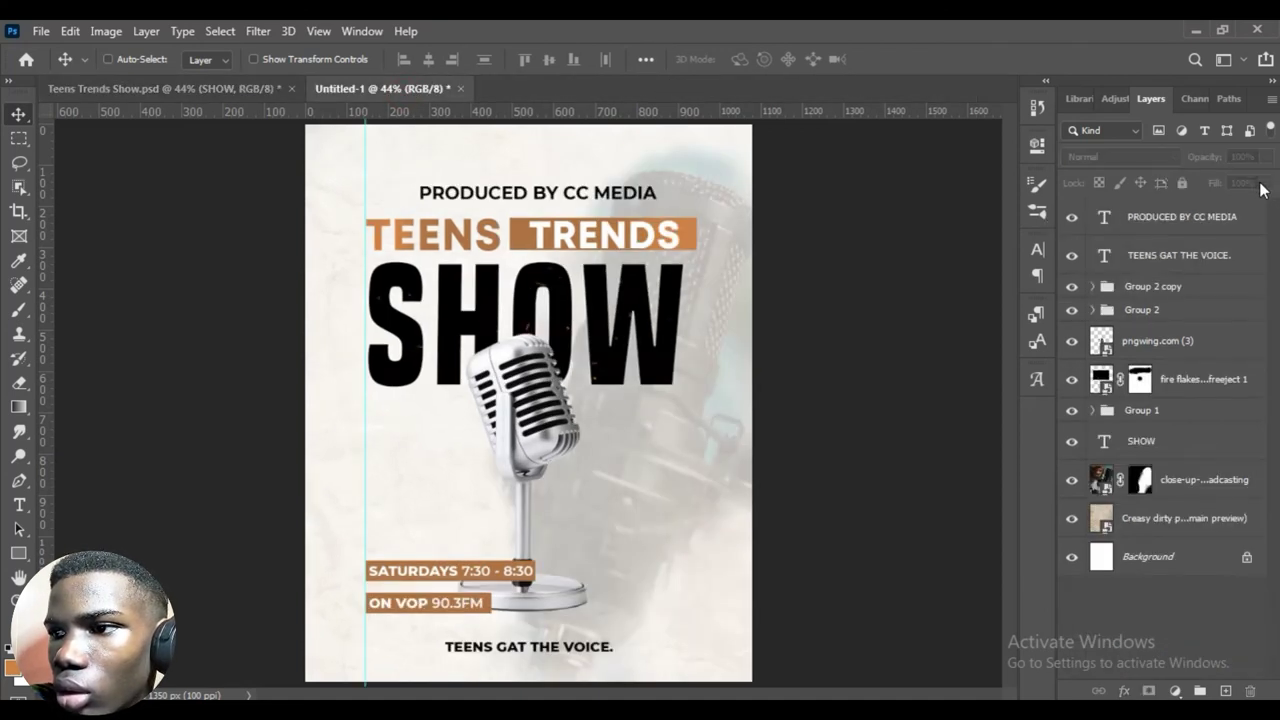
pyautogui.click(1168, 482)
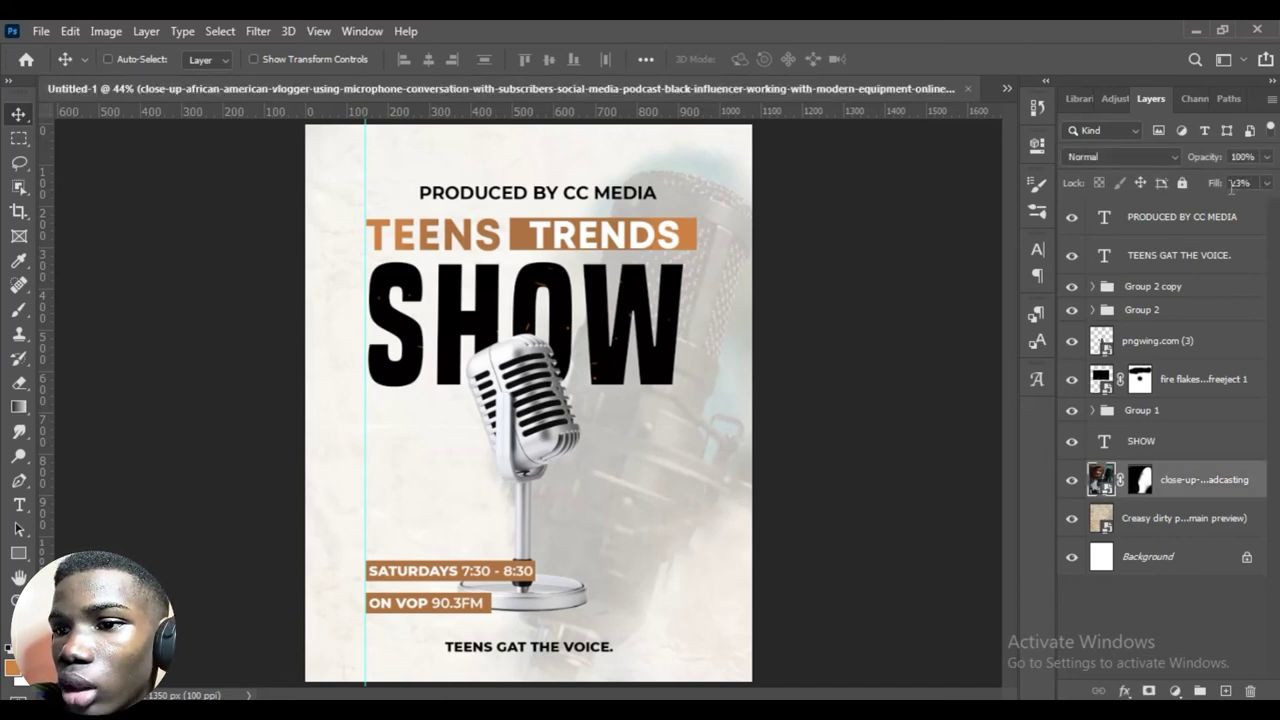
pyautogui.moveTo(1232, 188); pyautogui.dragTo(1240, 181)
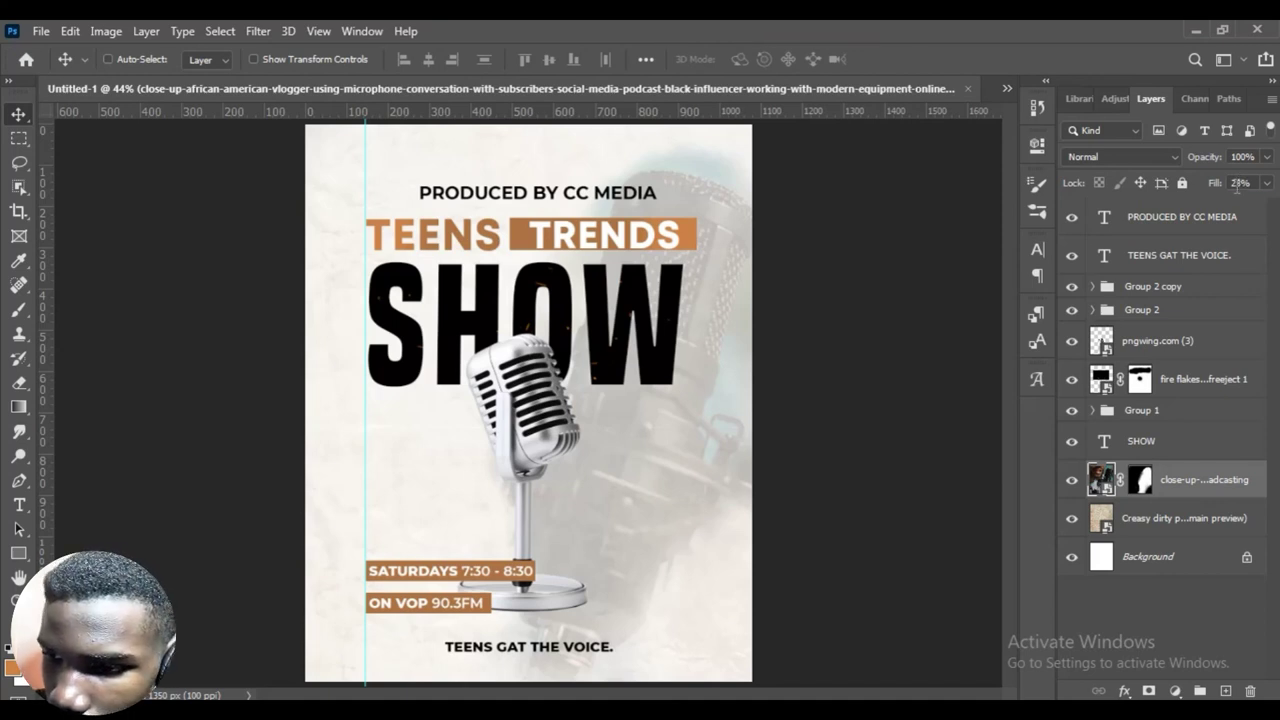
pyautogui.click(1238, 185)
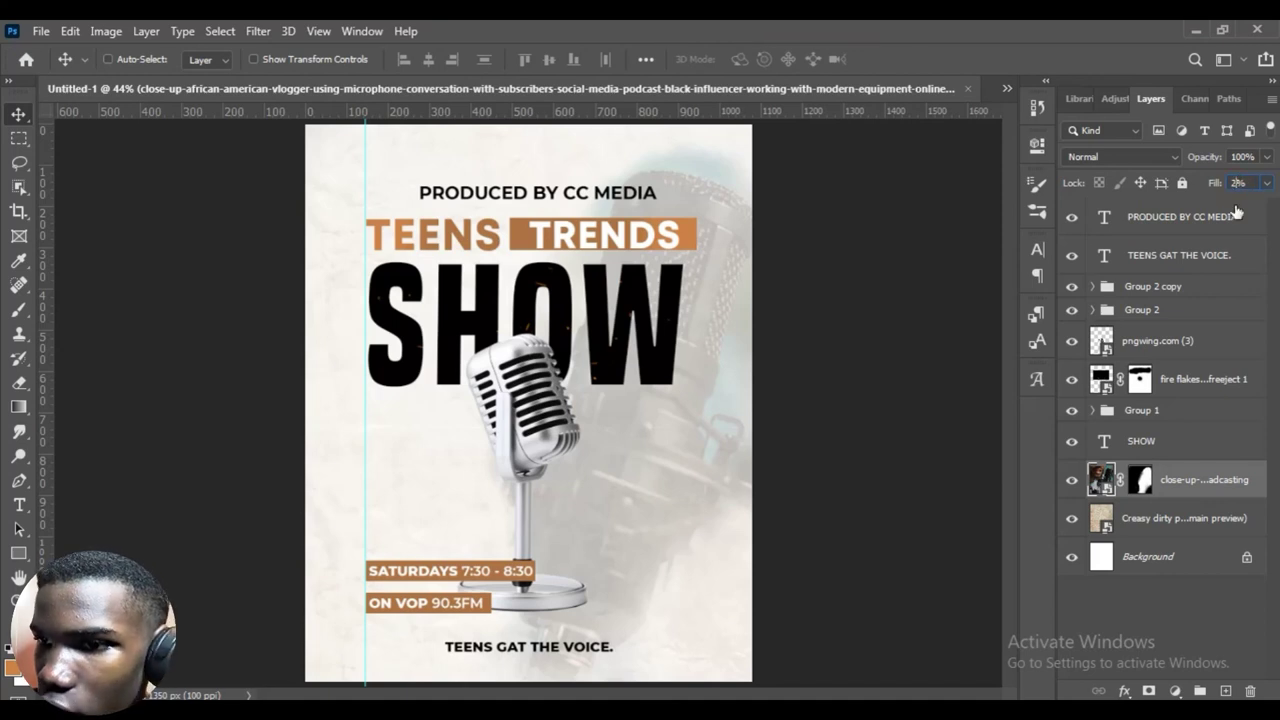
pyautogui.press('Return')
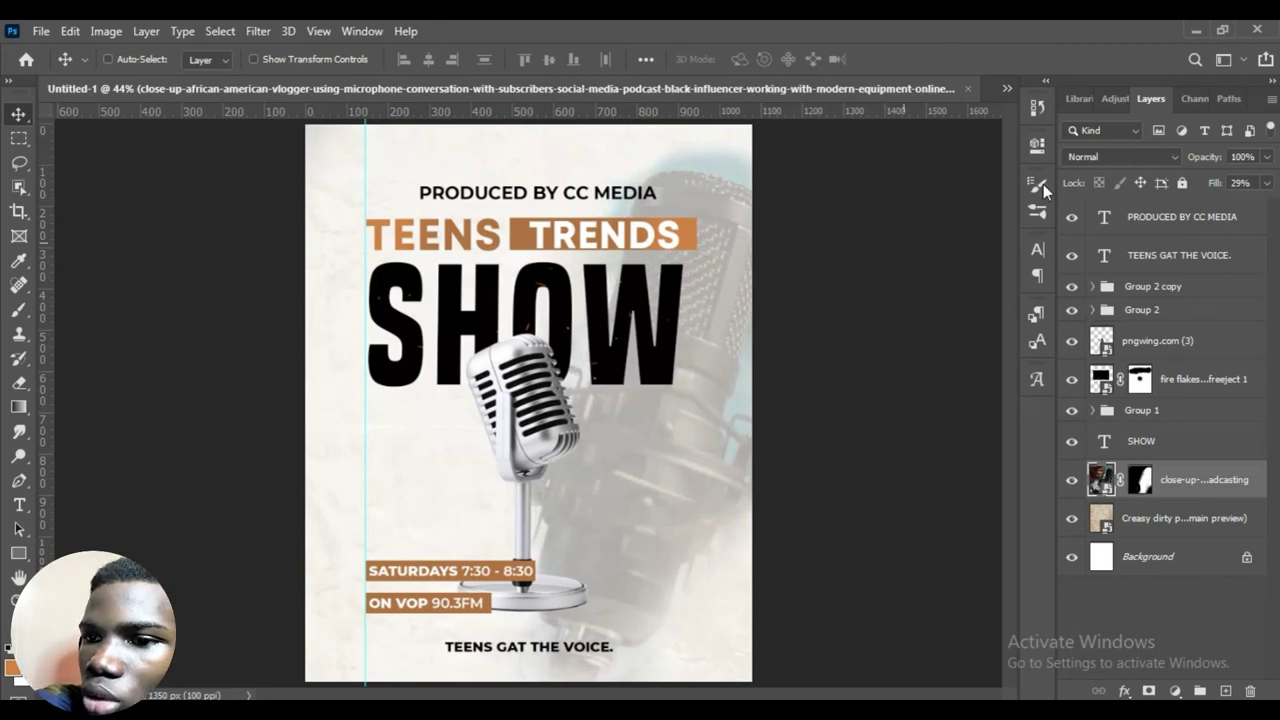
pyautogui.click(1267, 183)
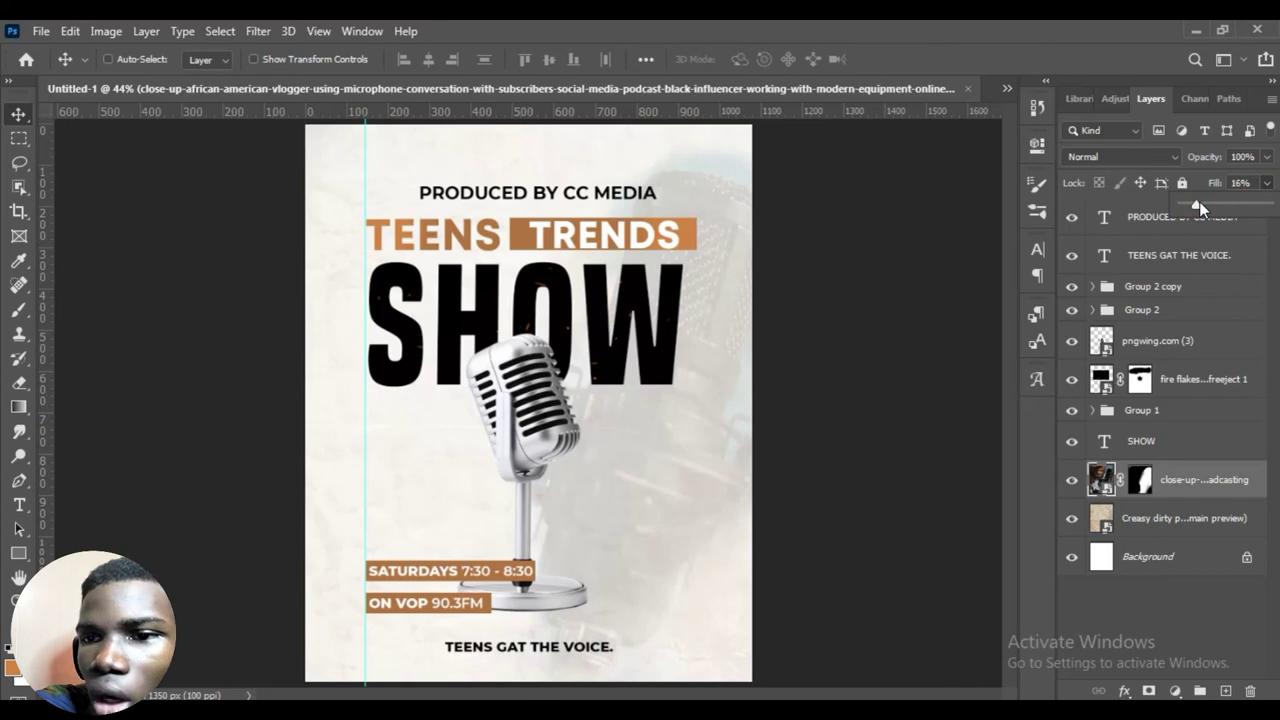
pyautogui.click(1119, 638)
pyautogui.click(1119, 638)
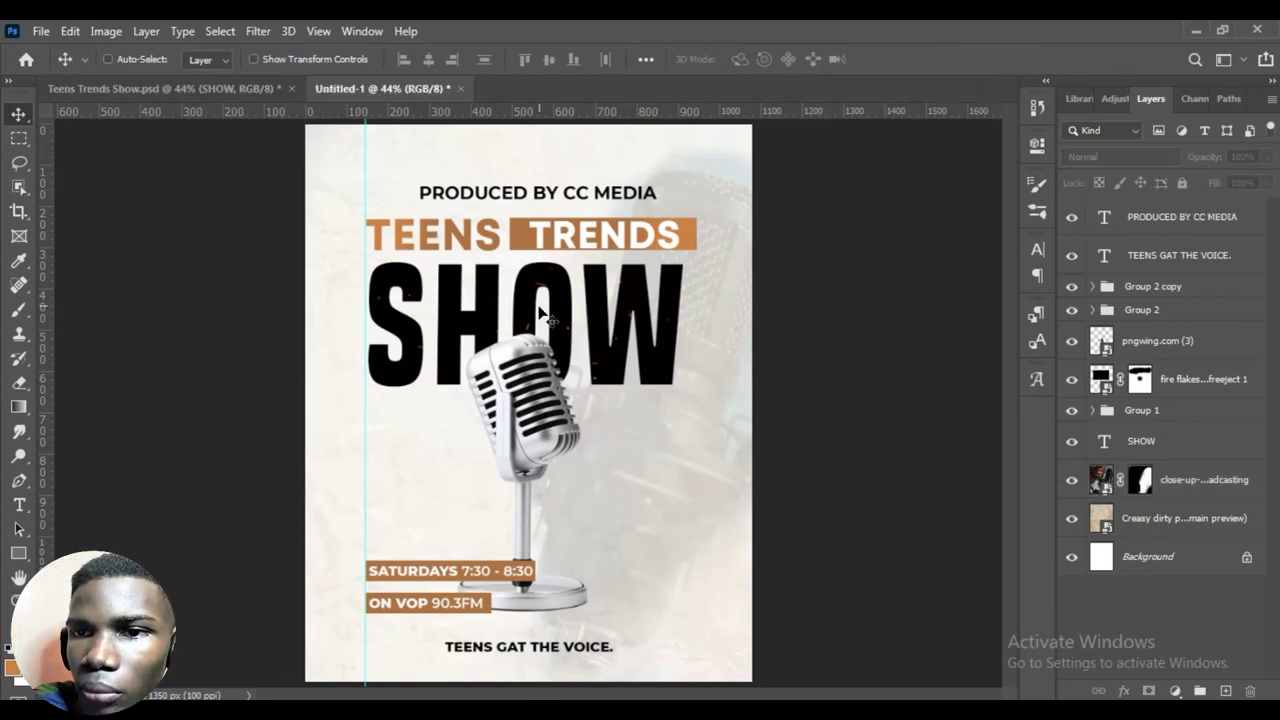
# Select the pngwing.com (3) microphone layer and add a new empty Layer 3 above it.
pyautogui.click(221, 85)
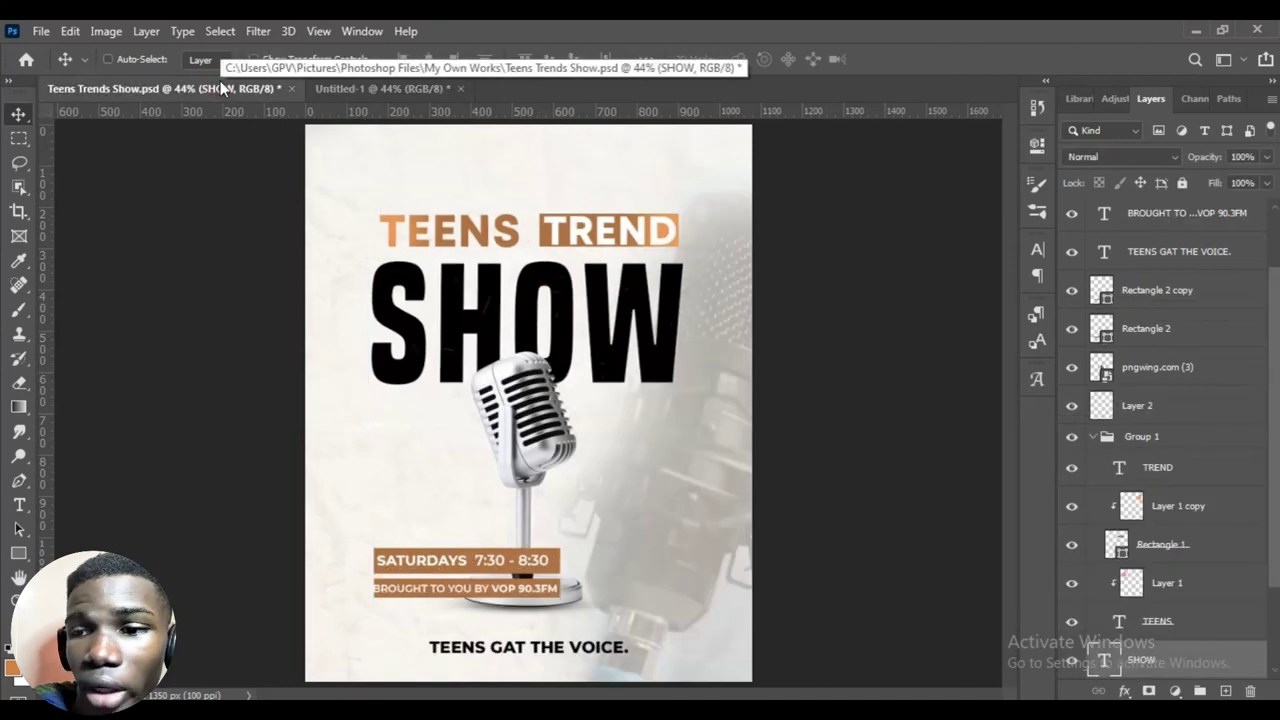
pyautogui.click(349, 92)
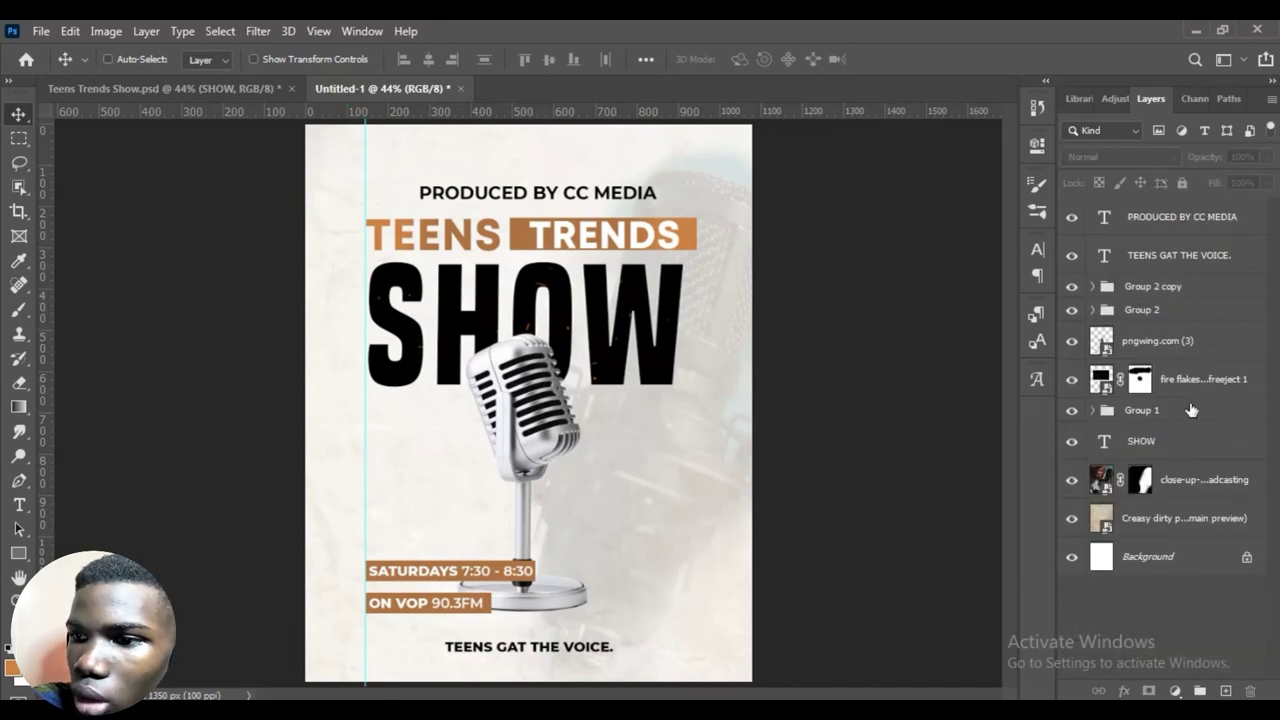
pyautogui.click(1155, 346)
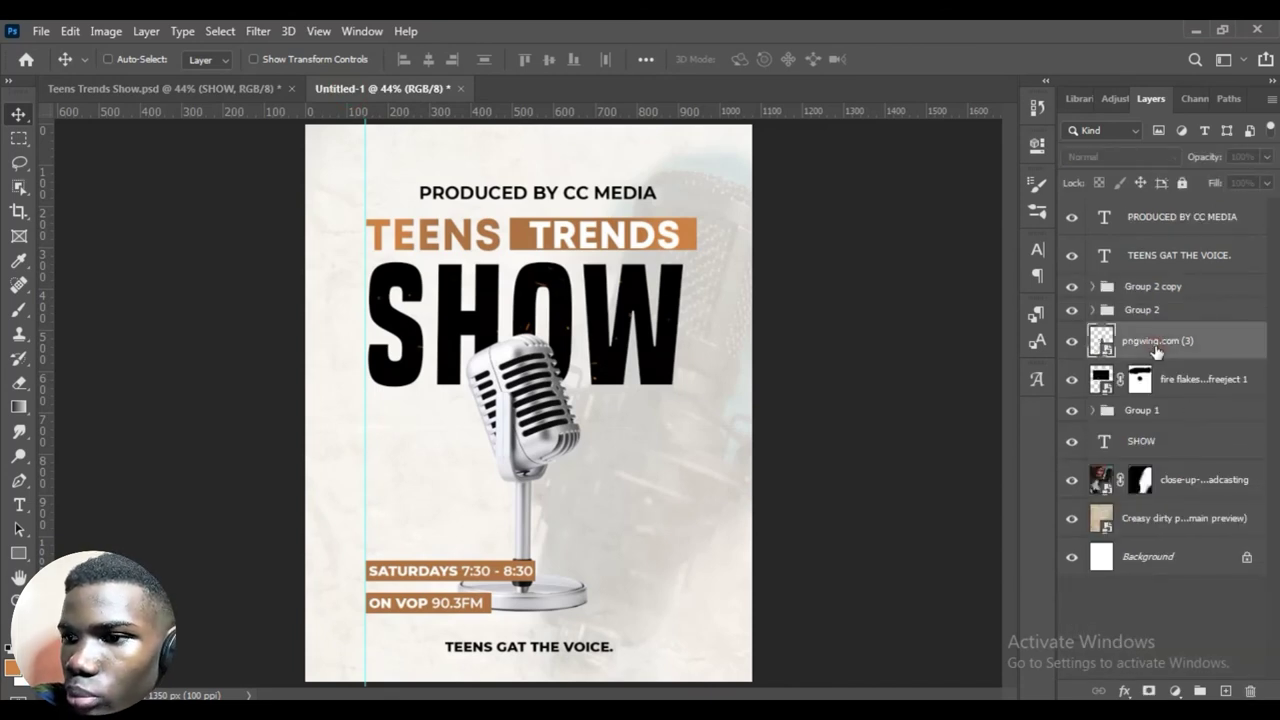
pyautogui.click(1225, 690)
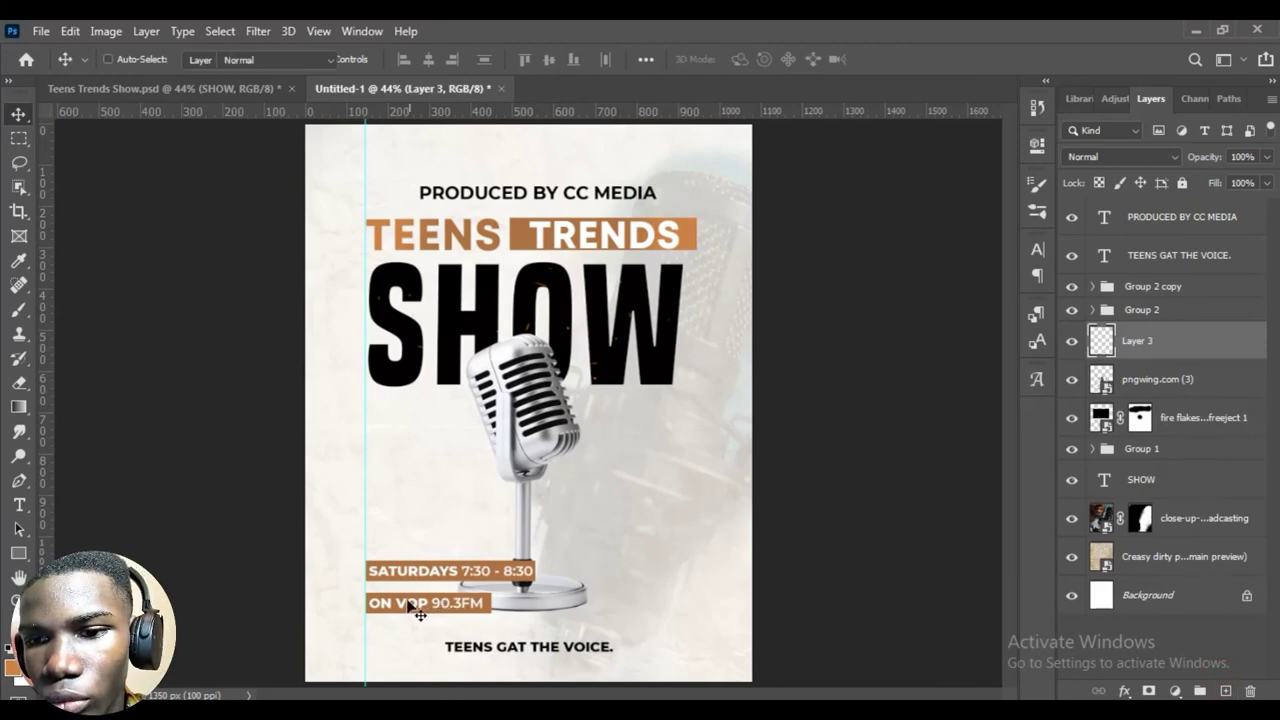
# Paint a large soft black dab under the microphone base on Layer 3.
pyautogui.press('b')
pyautogui.click(7, 657)
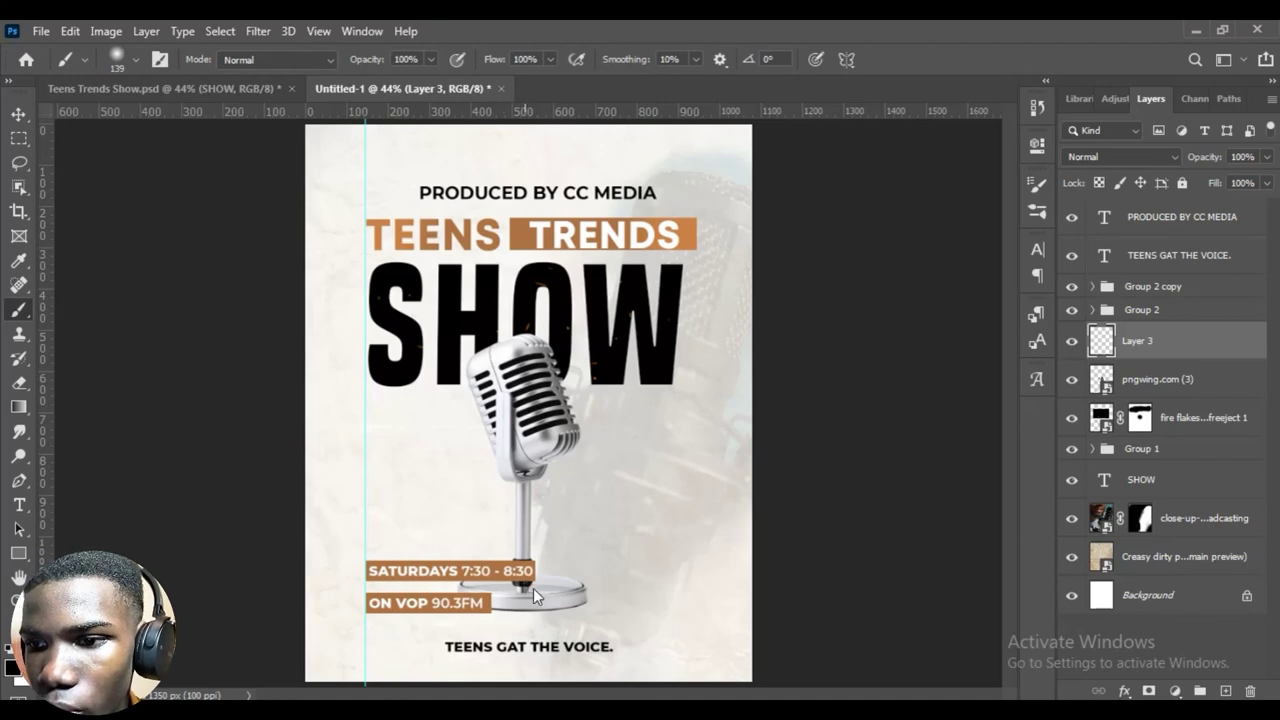
pyautogui.moveTo(533, 588); pyautogui.dragTo(548, 606)
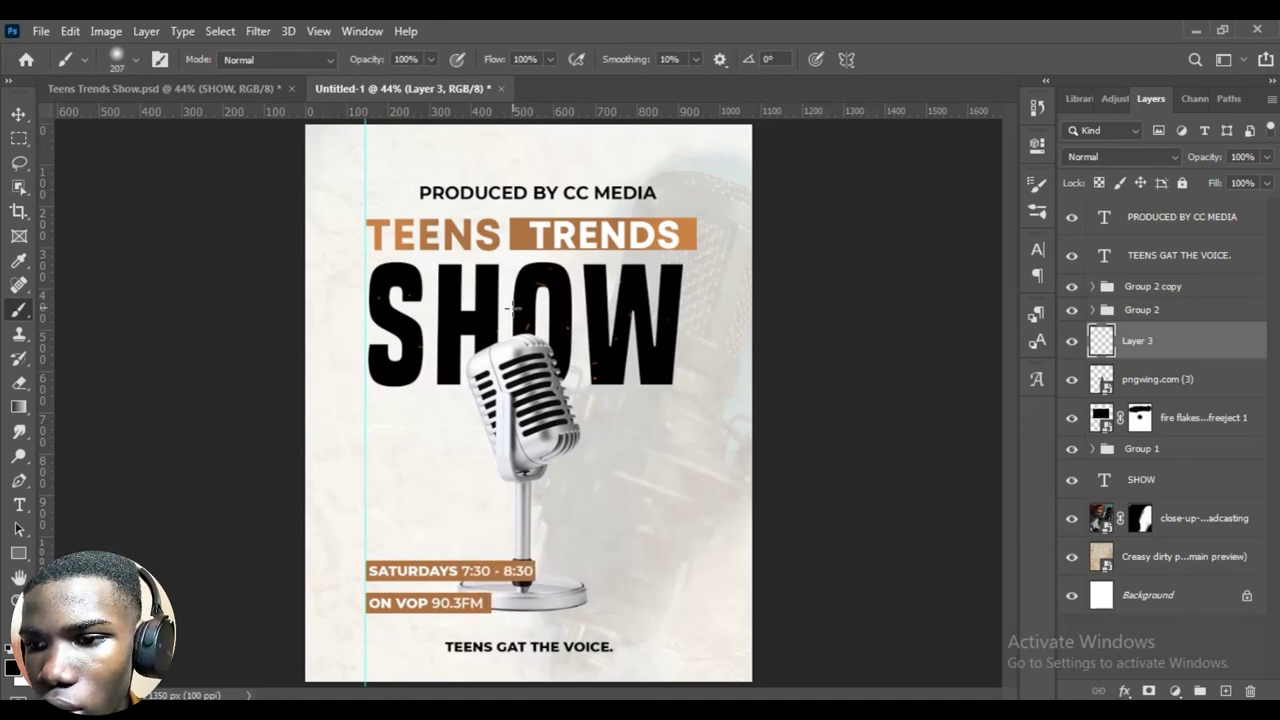
pyautogui.click(529, 613)
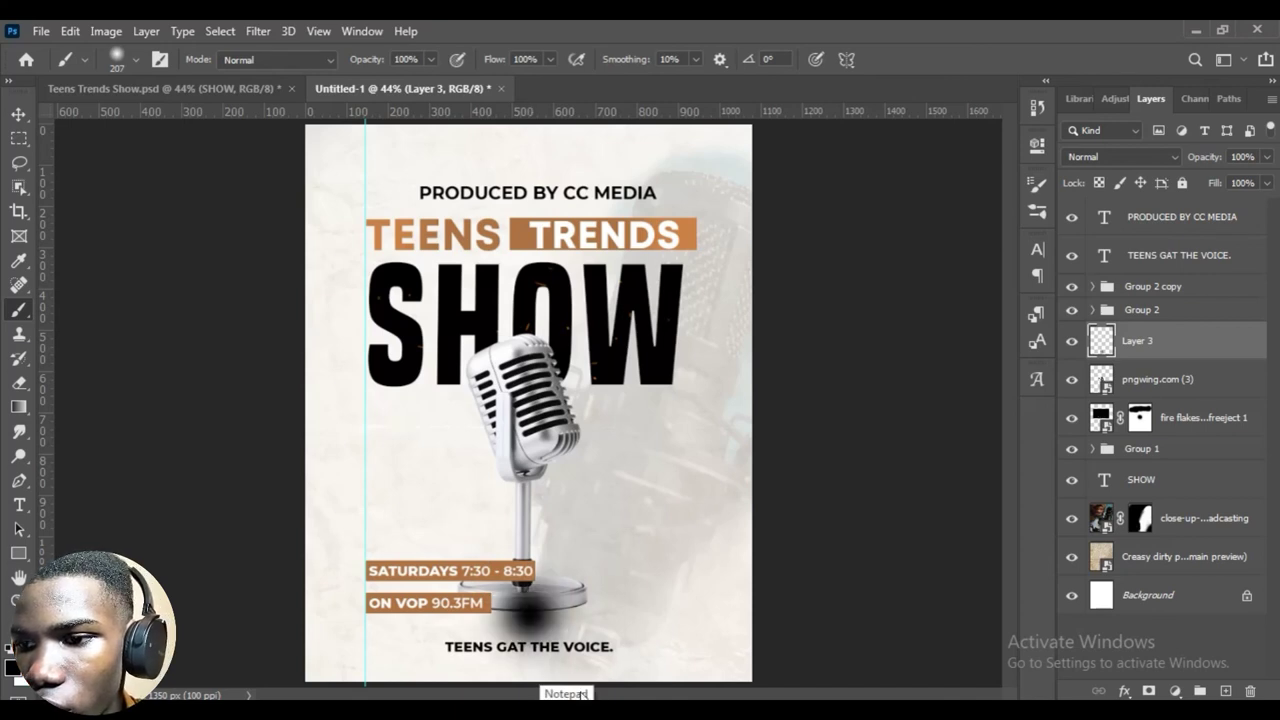
pyautogui.hotkey('ctrl', 'z')
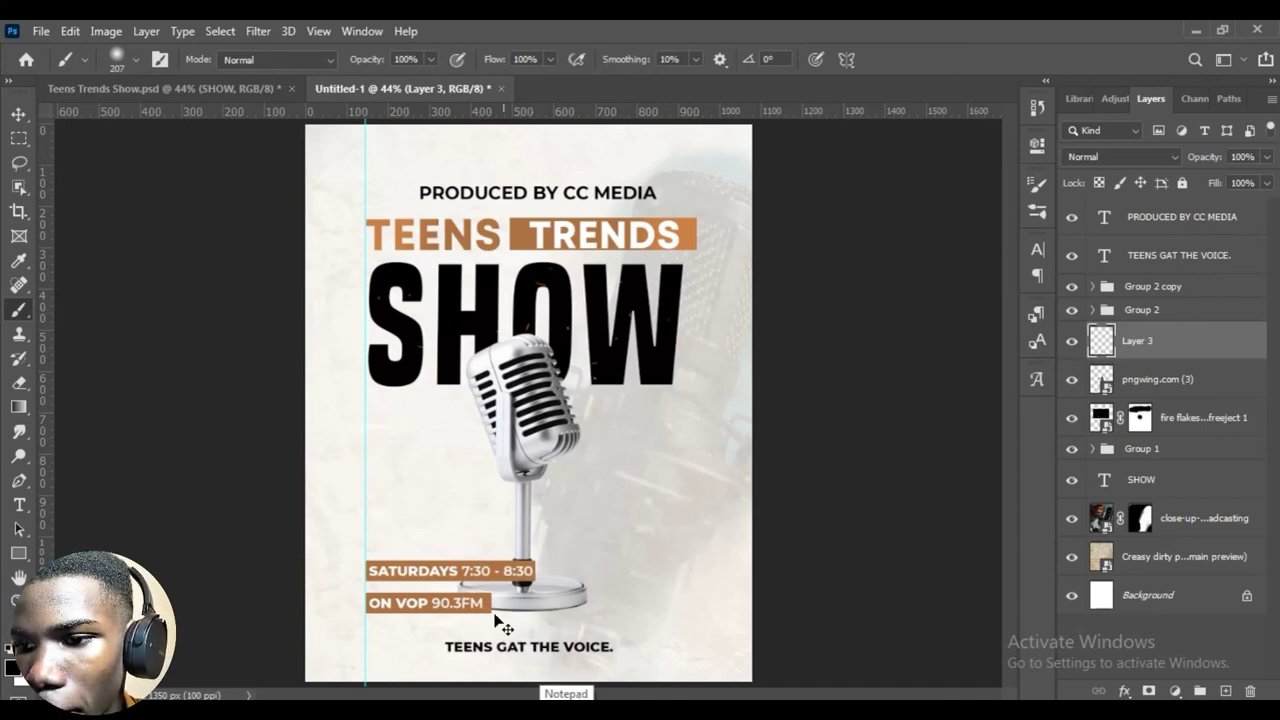
pyautogui.moveTo(497, 623); pyautogui.dragTo(570, 615)
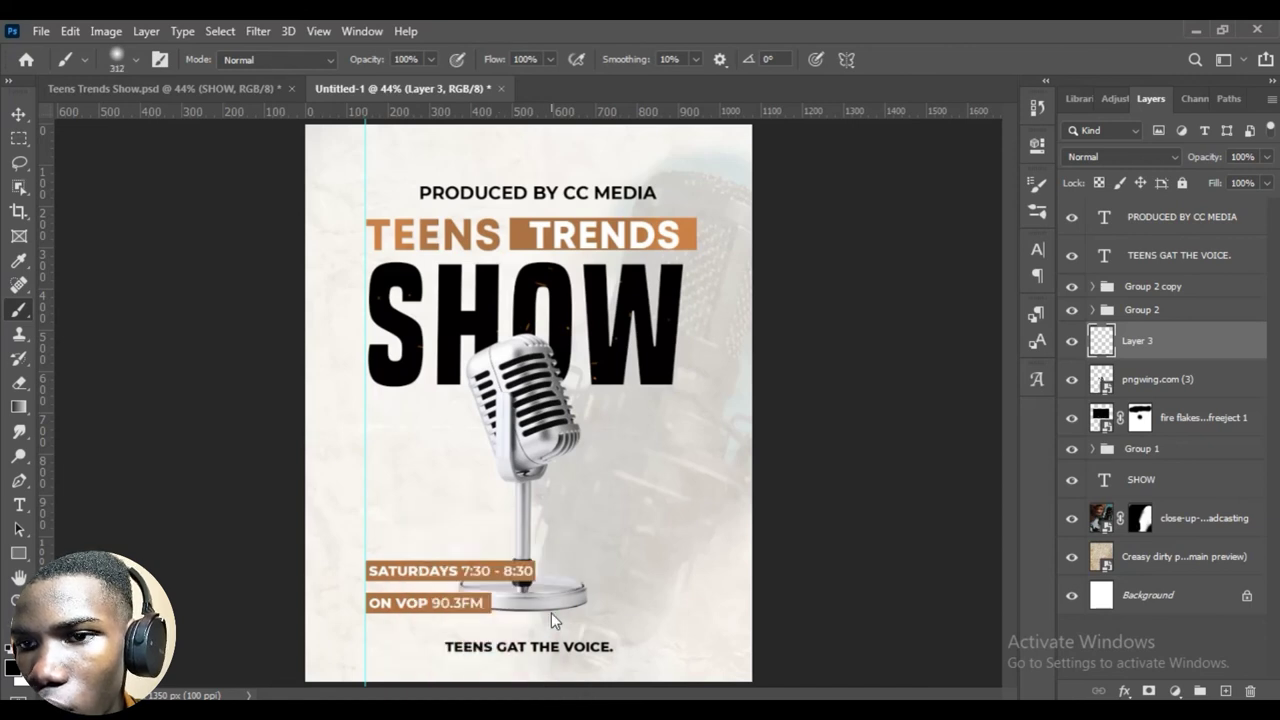
pyautogui.click(531, 608)
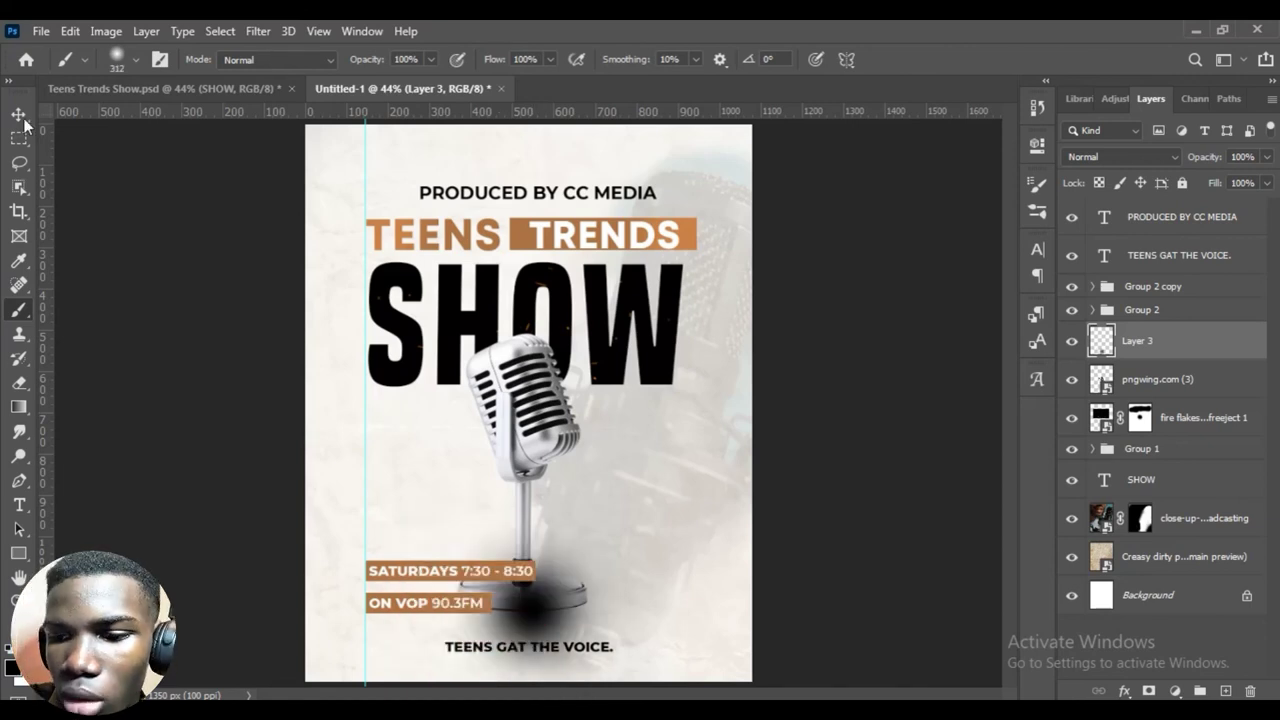
# Squash the shadow flat with Free Transform and move Layer 3 below pngwing.com (3).
pyautogui.press('v')
pyautogui.press('ctrl')
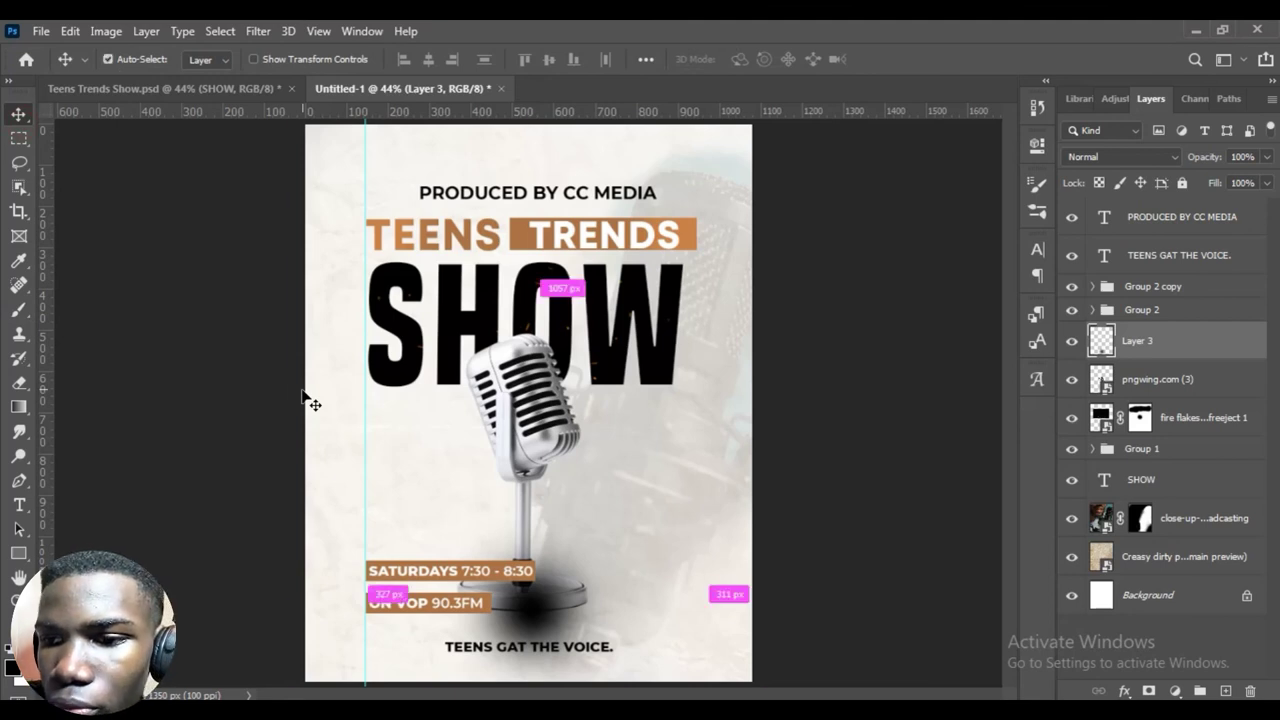
pyautogui.hotkey('ctrl', 't')
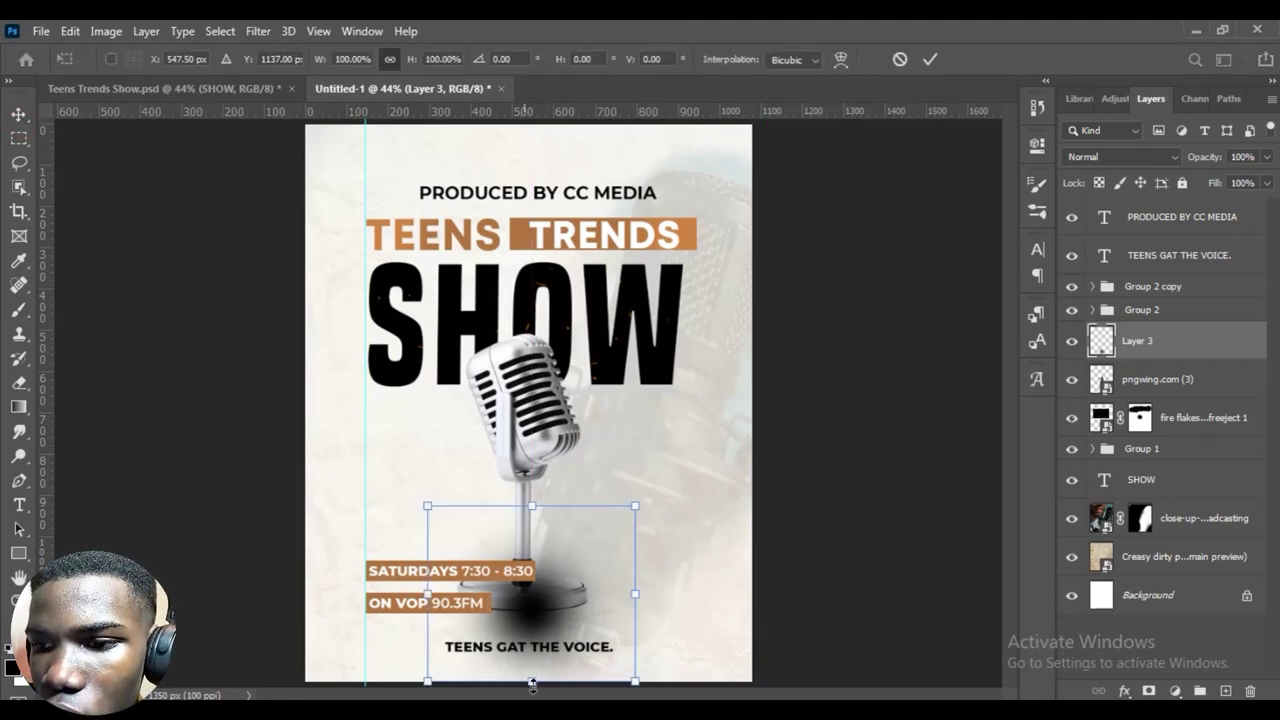
pyautogui.moveTo(530, 679)
pyautogui.mouseDown()
pyautogui.moveTo(531, 585)
pyautogui.moveTo(536, 680)
pyautogui.moveTo(550, 538)
pyautogui.moveTo(553, 622)
pyautogui.mouseUp()
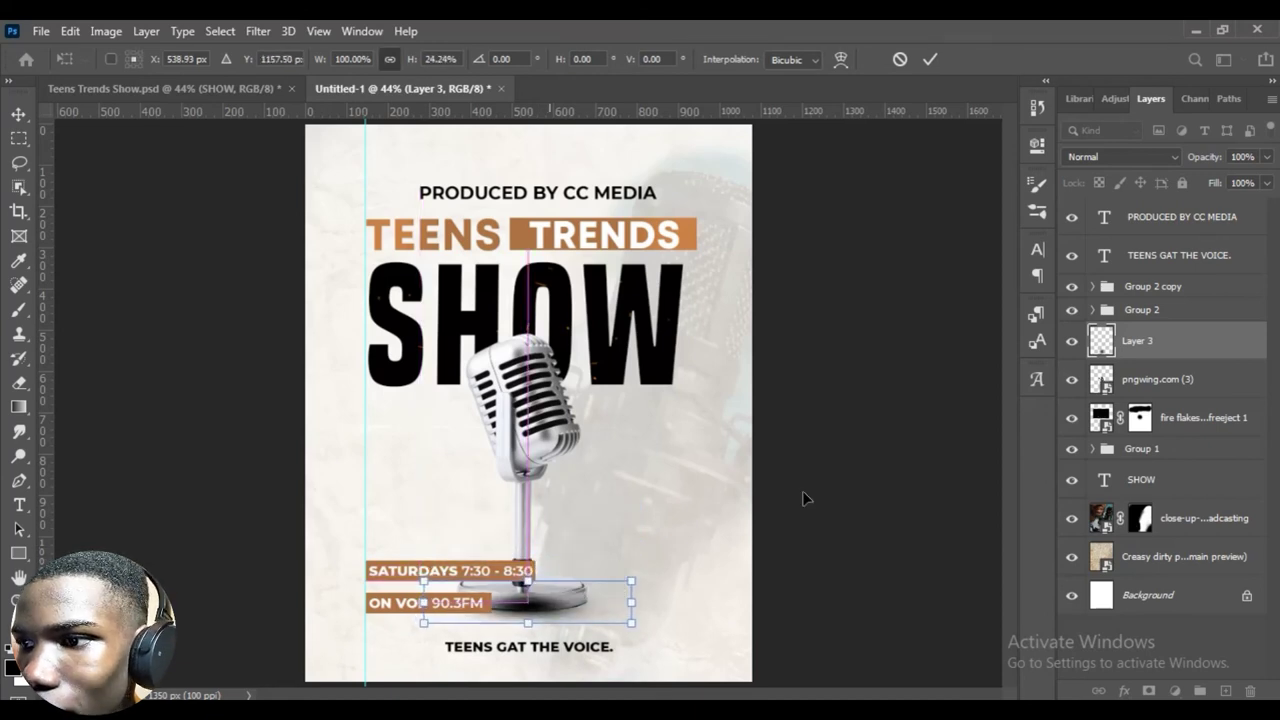
pyautogui.click(930, 59)
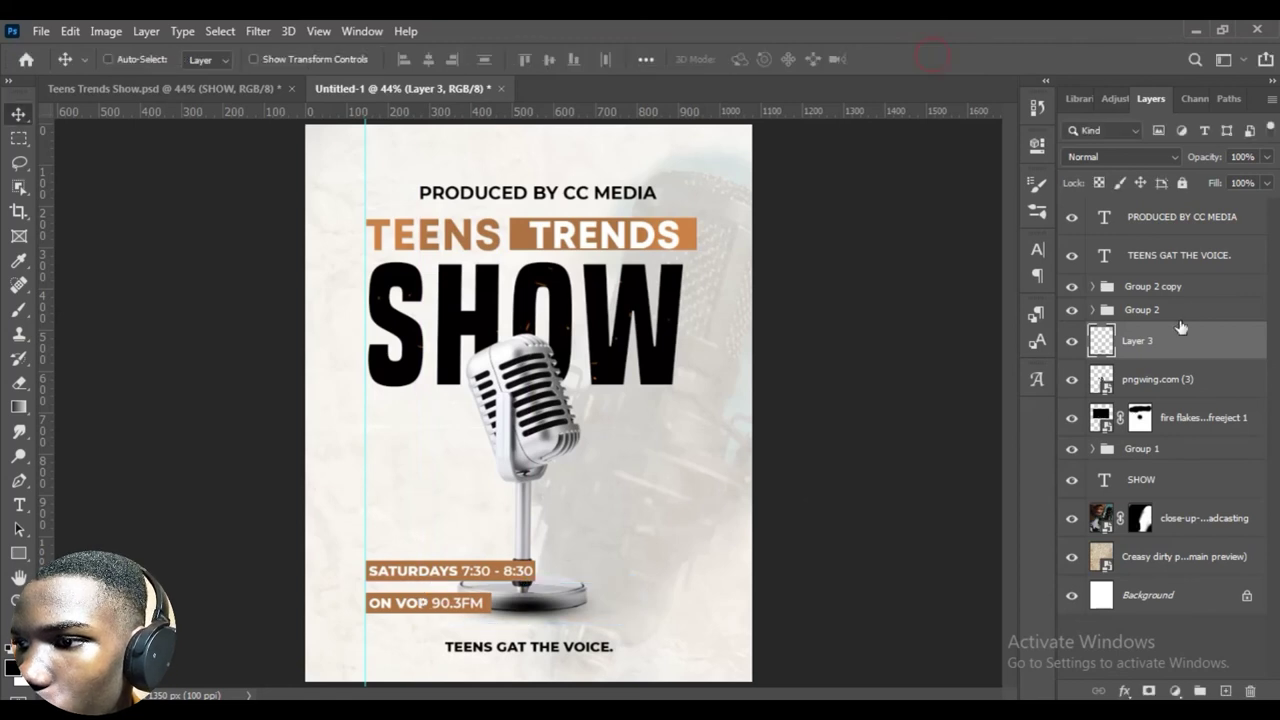
pyautogui.moveTo(1169, 343); pyautogui.dragTo(1166, 396)
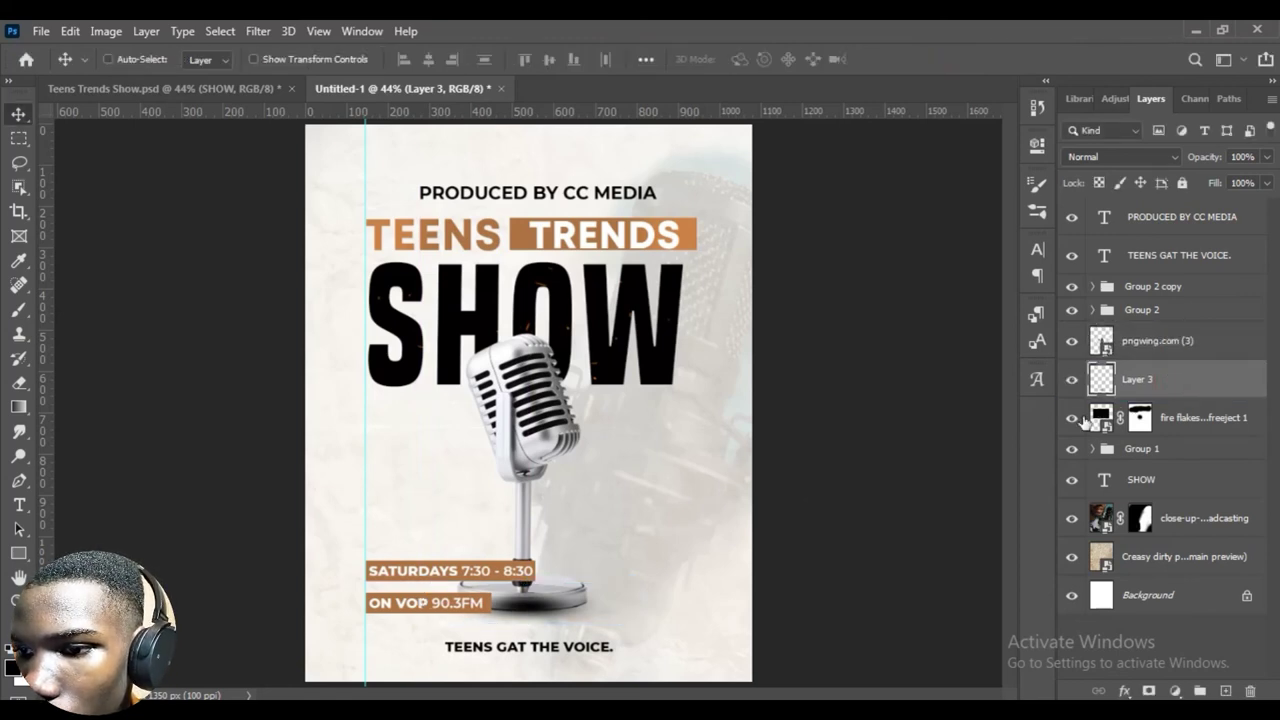